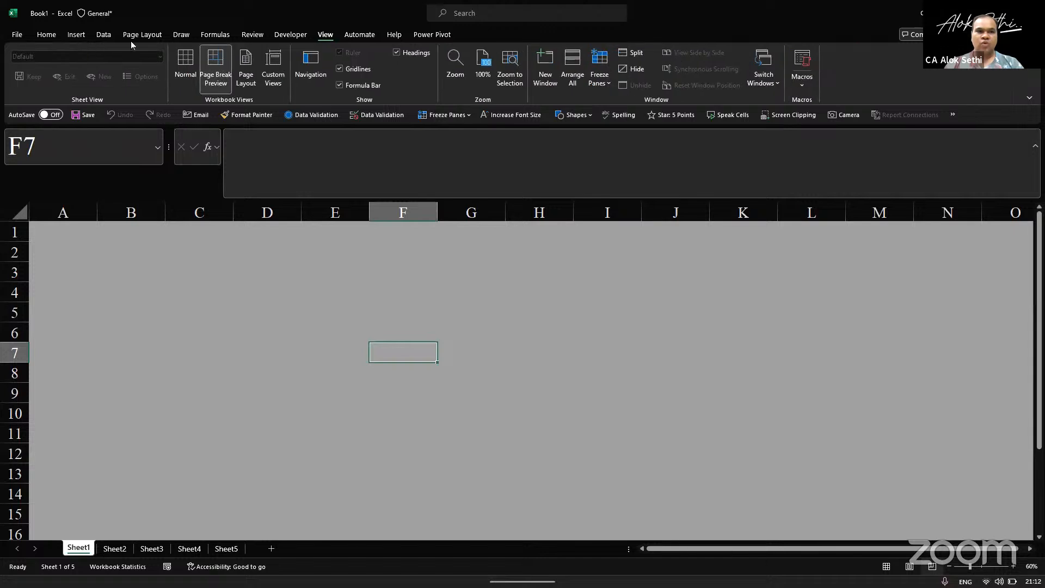
Switch Sheet1 to Normal view, select cell B2 and zoom the sheet to 74%
click(180, 60)
click(265, 289)
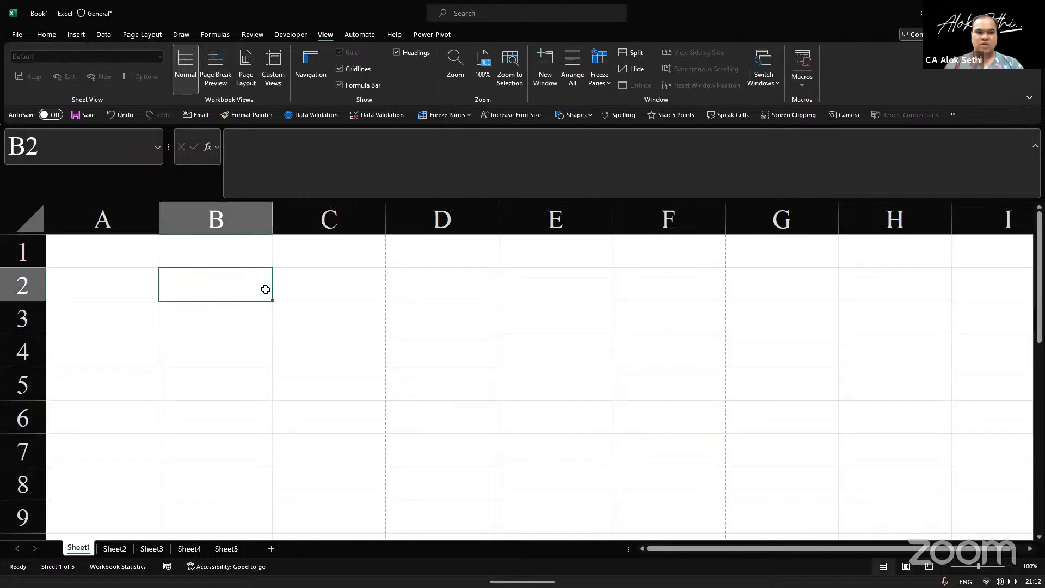
ctrl+scroll(265, 289, down, 2)
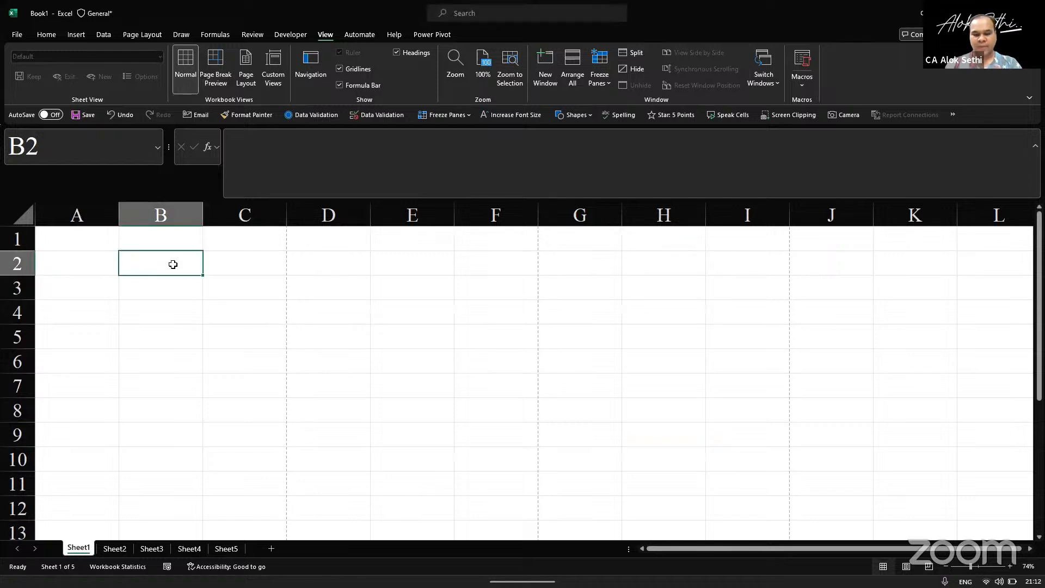
Enter the title "Create a Pivot Table with Multiple Excel Sheets" in cell B2 and make it bold
text(Crate)
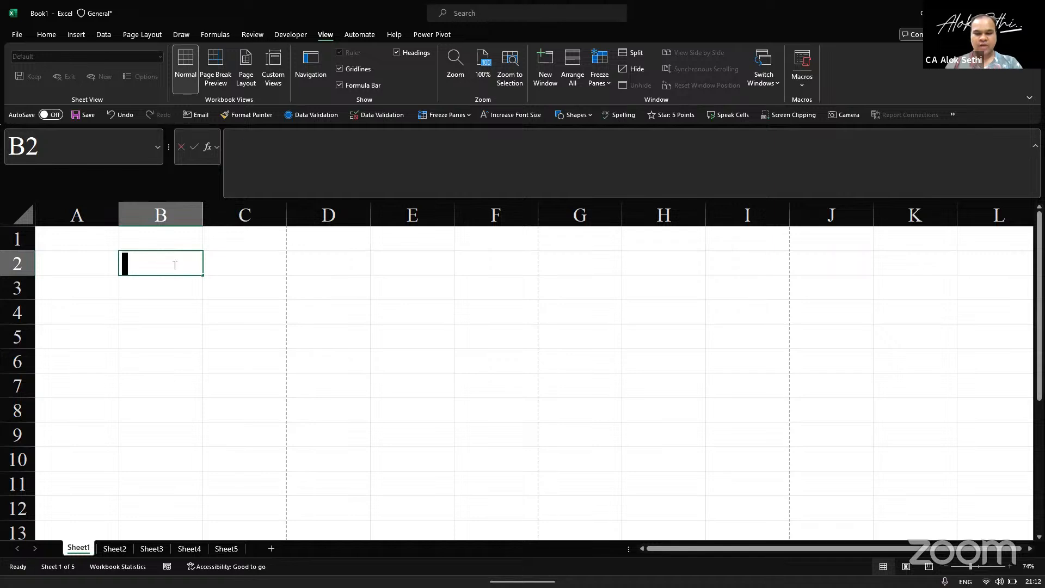
key(BackSpace)
key(BackSpace)
key(BackSpace)
text(eate)
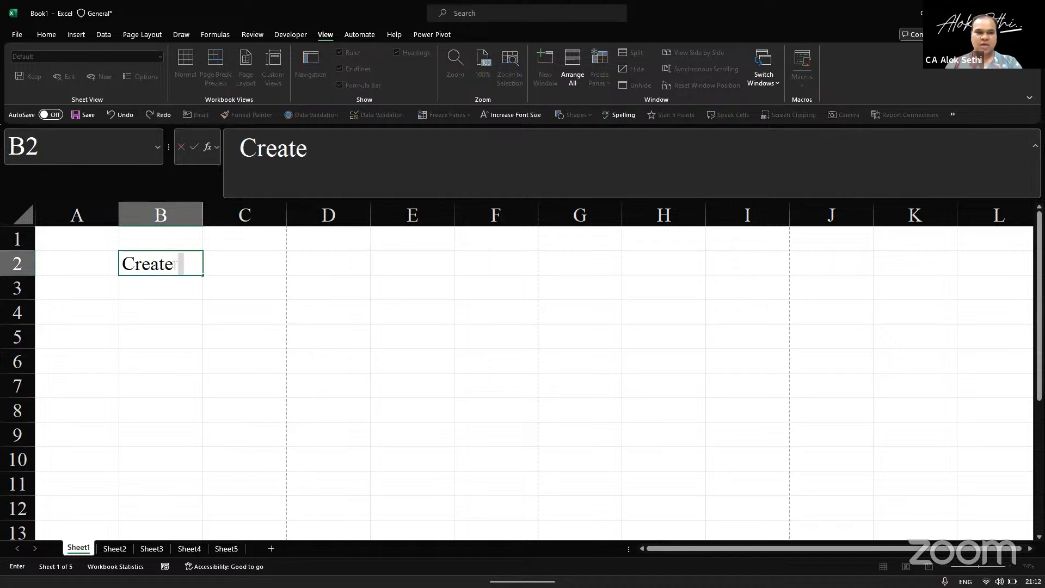
text( a Pivot Table )
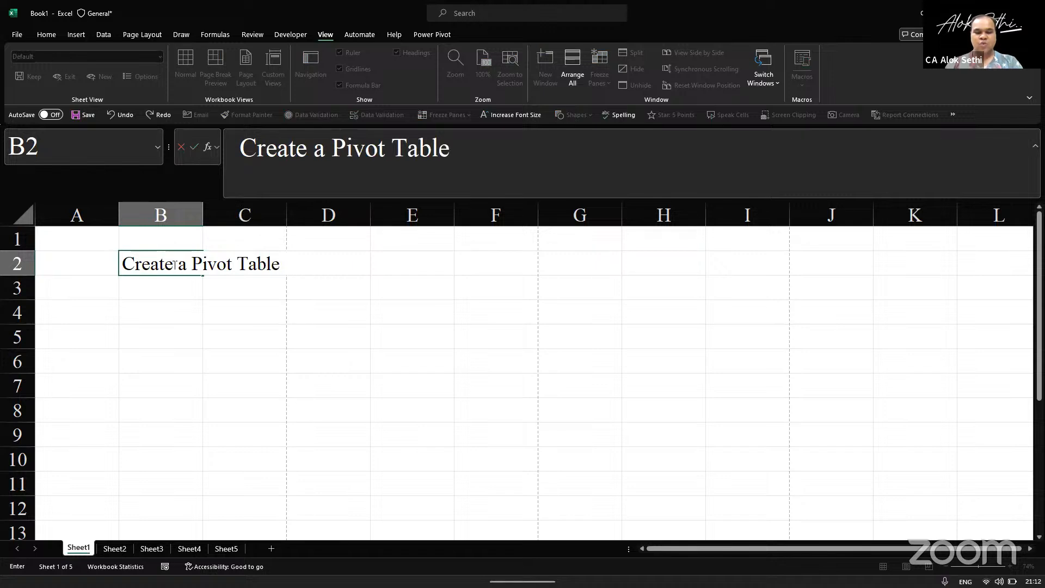
text(with Mult)
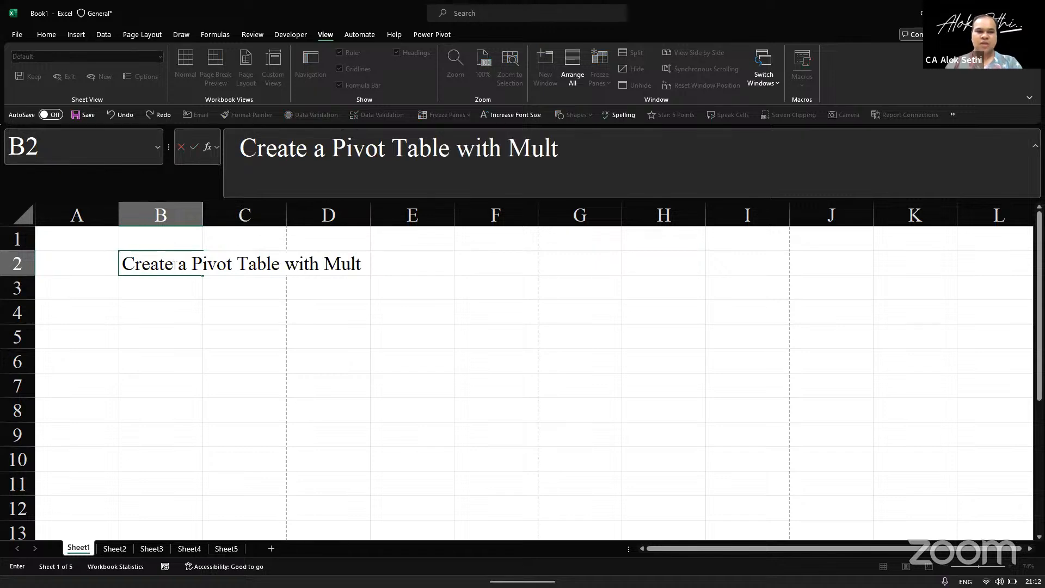
text(iple Ex)
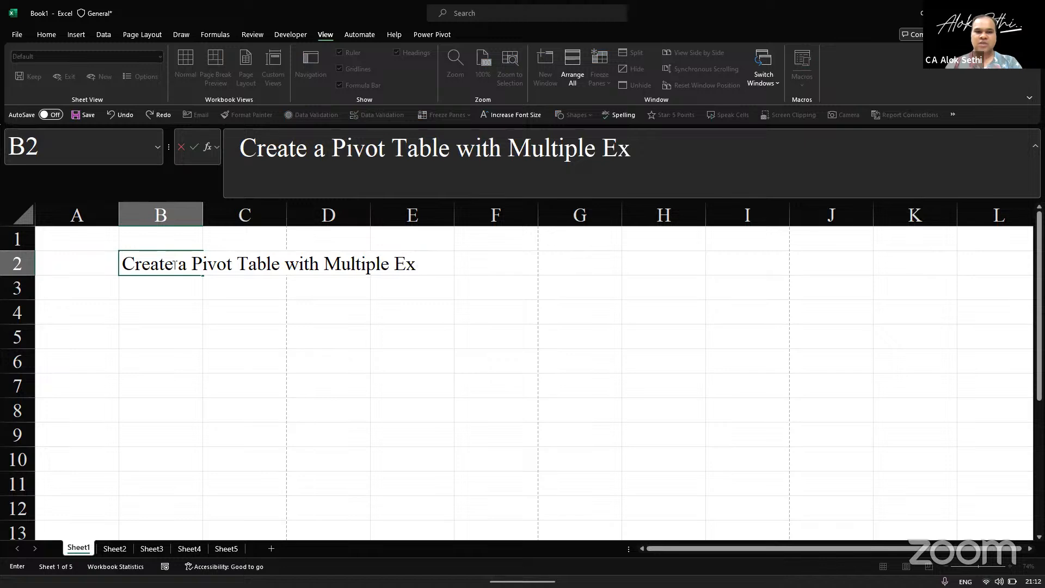
text(cel Sheet)
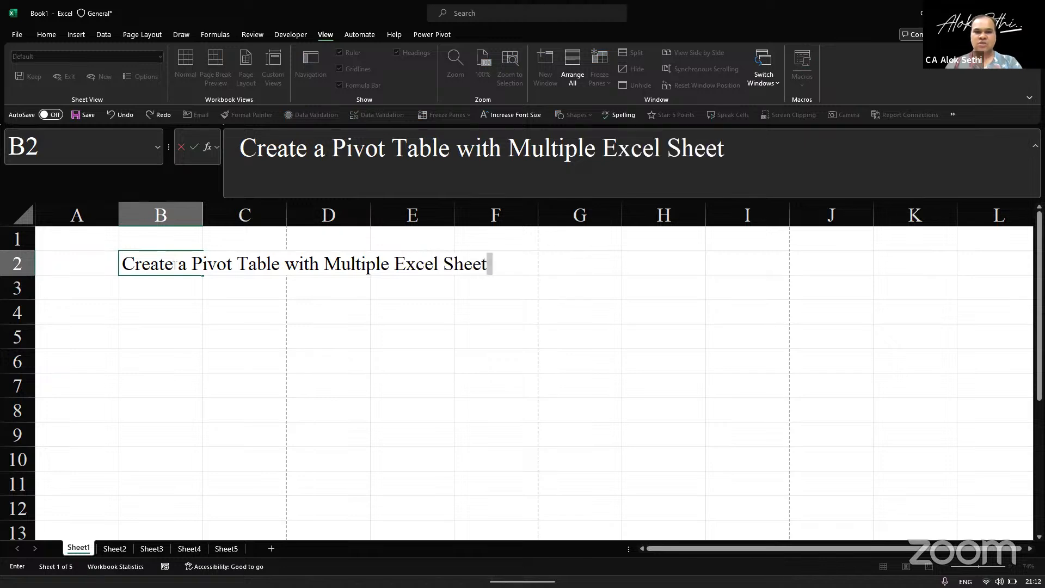
text(s)
key(Return)
click(173, 265)
key(ctrl+b)
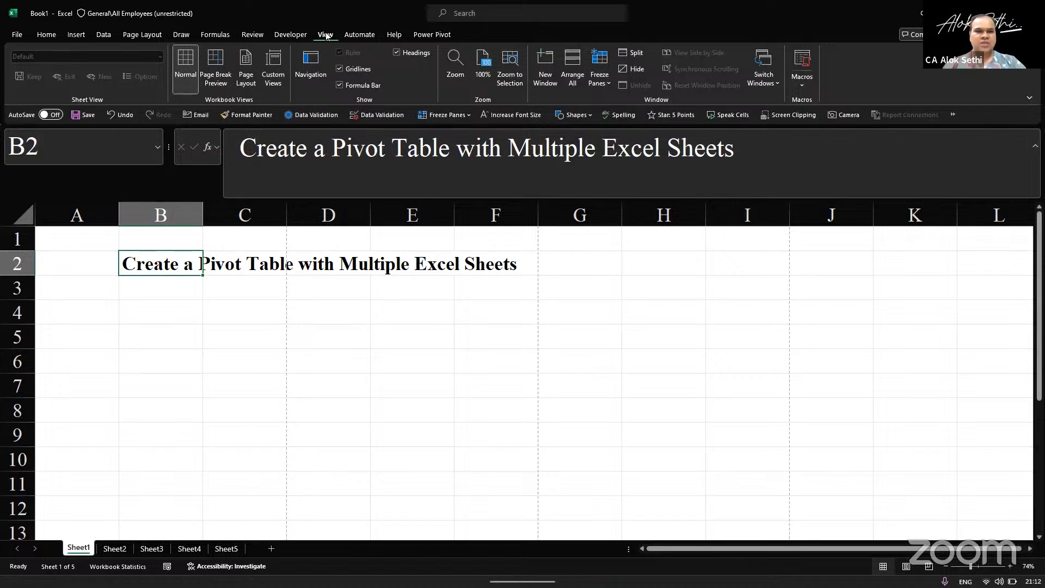
Check the title's page area in Page Break Preview and return the sheet to Normal view
click(215, 71)
drag(233, 243, 512, 275)
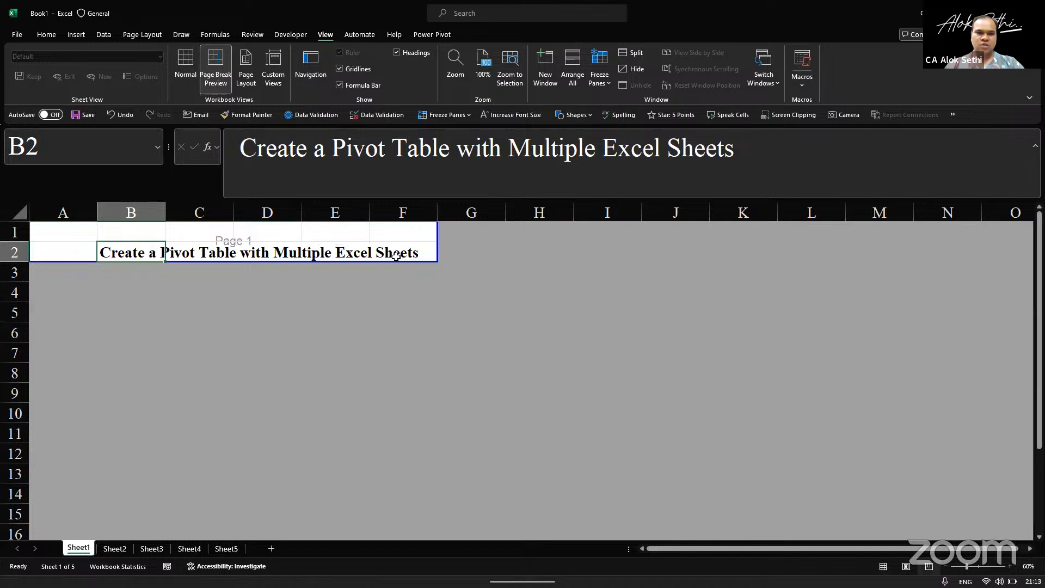
drag(406, 263, 229, 262)
click(184, 70)
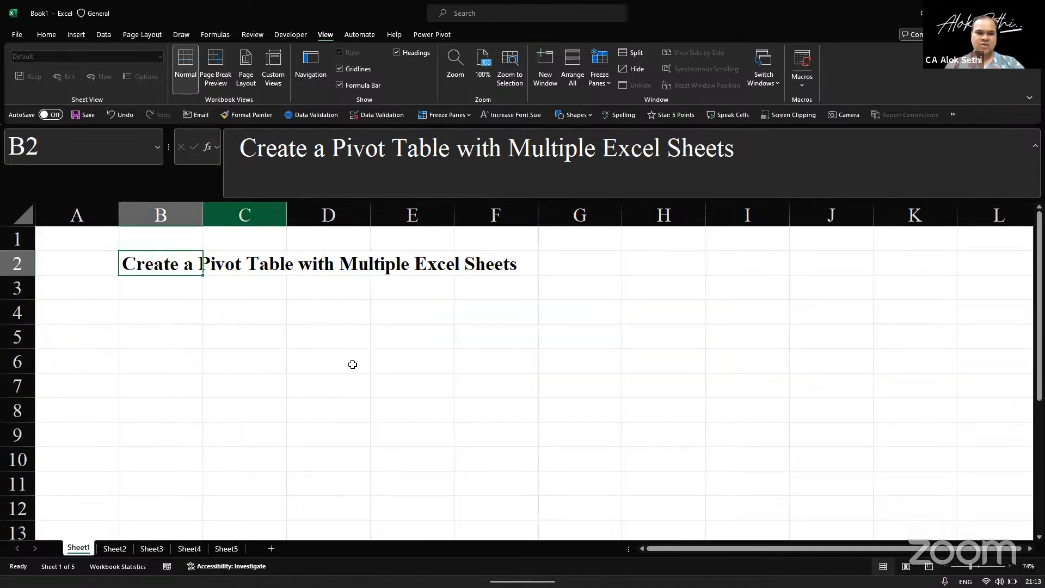
Open the recent "Financial Sample - Power BI" workbook stored on the Desktop
click(349, 360)
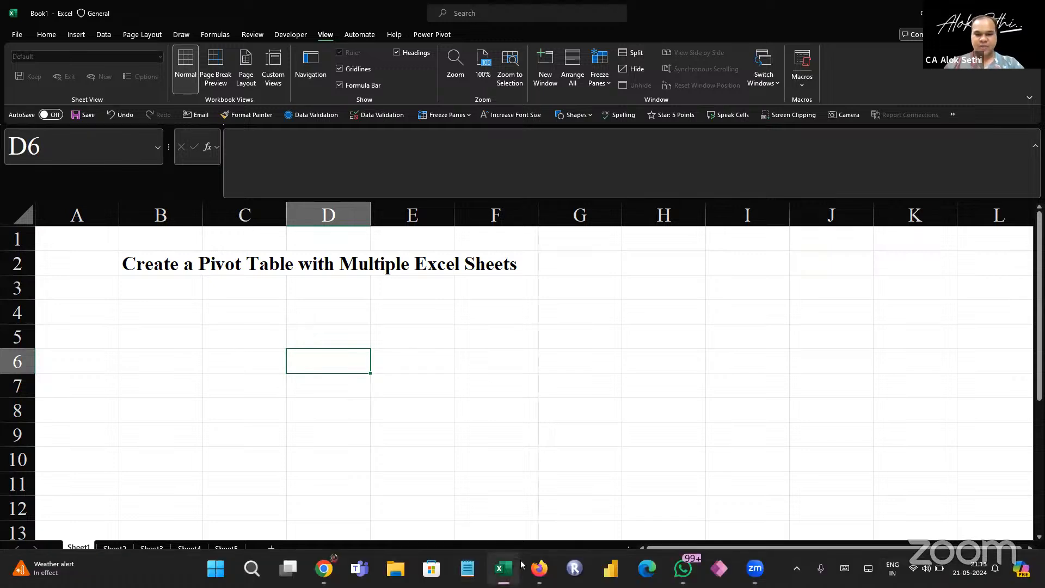
click(478, 437)
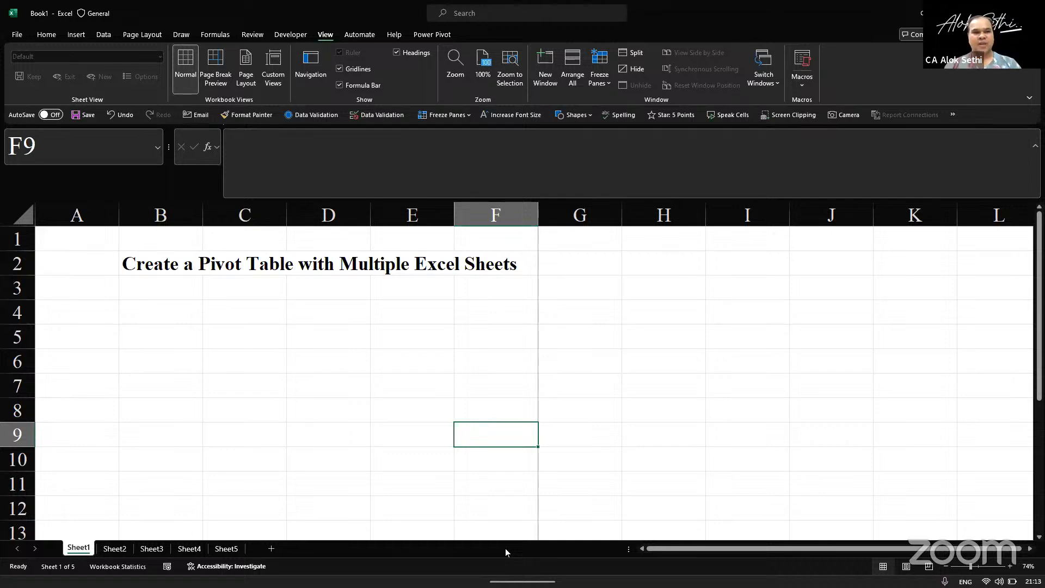
click(16, 36)
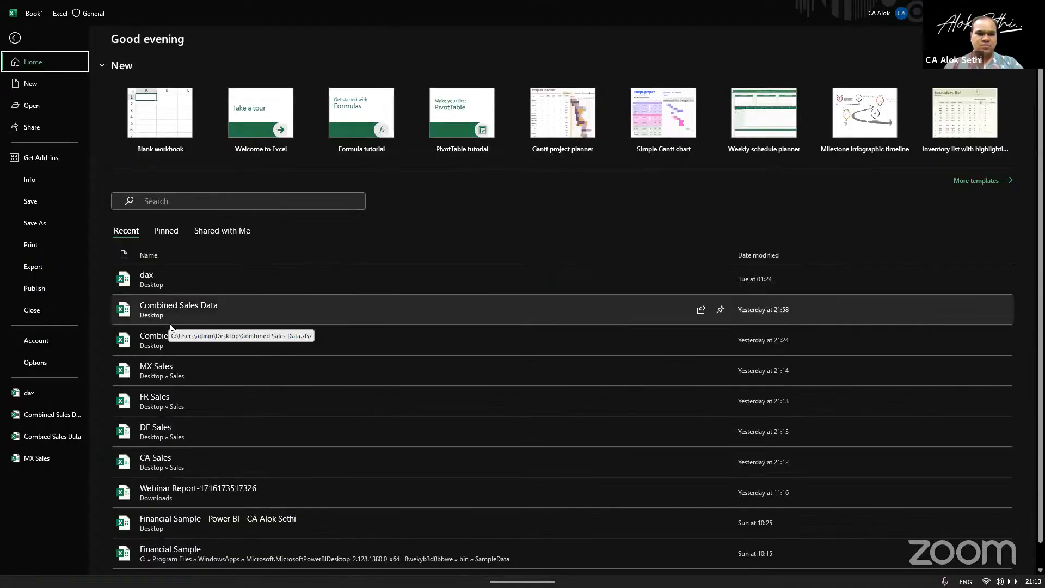
scroll(203, 414, down, 1)
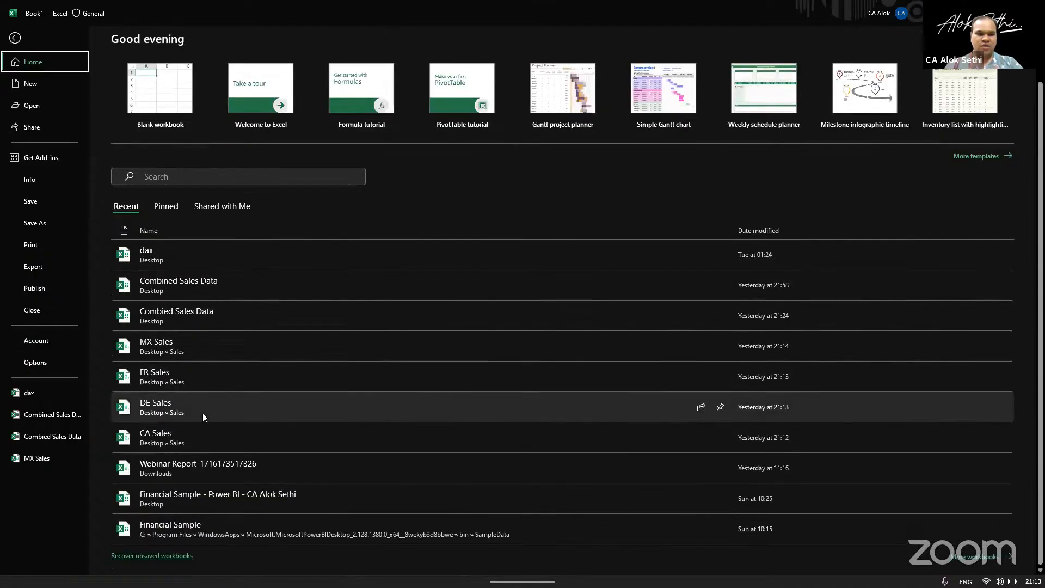
click(205, 487)
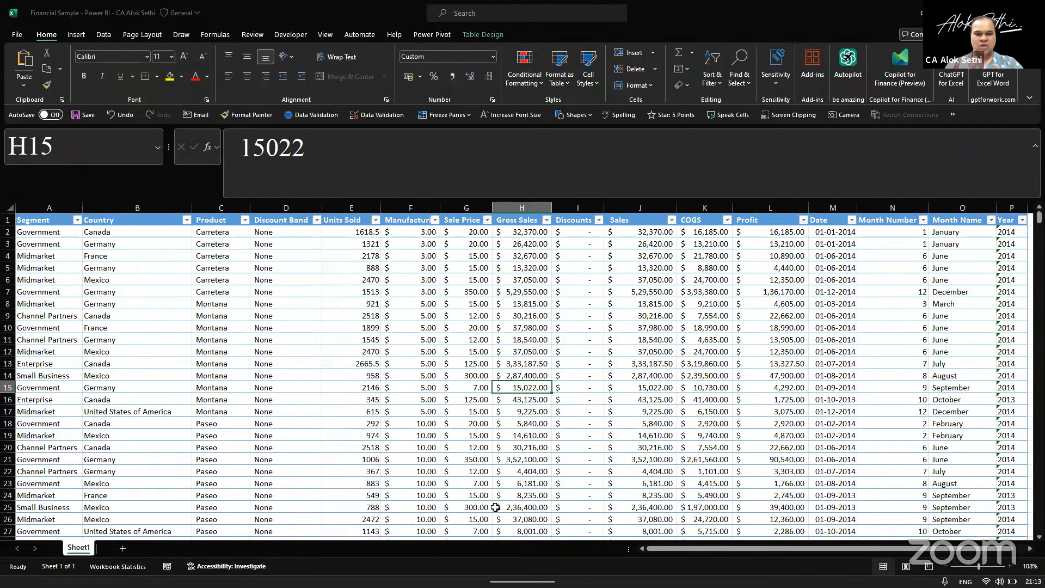
key(Left)
key(Left)
key(Down)
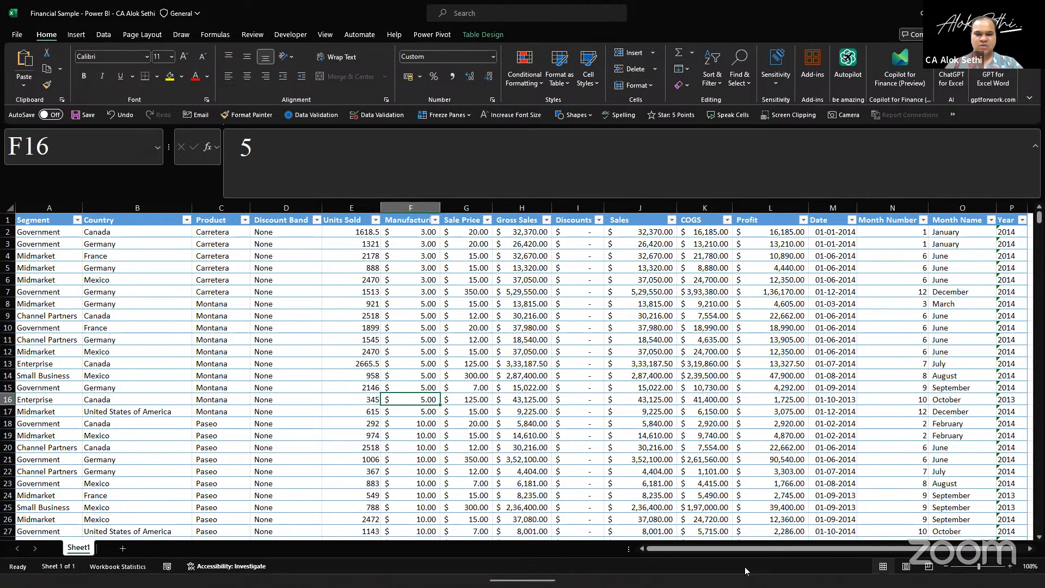
Switch to Zoom and try to upload the "Financial Sample - Power BI" workbook from the Desktop
mouse_move(755, 567)
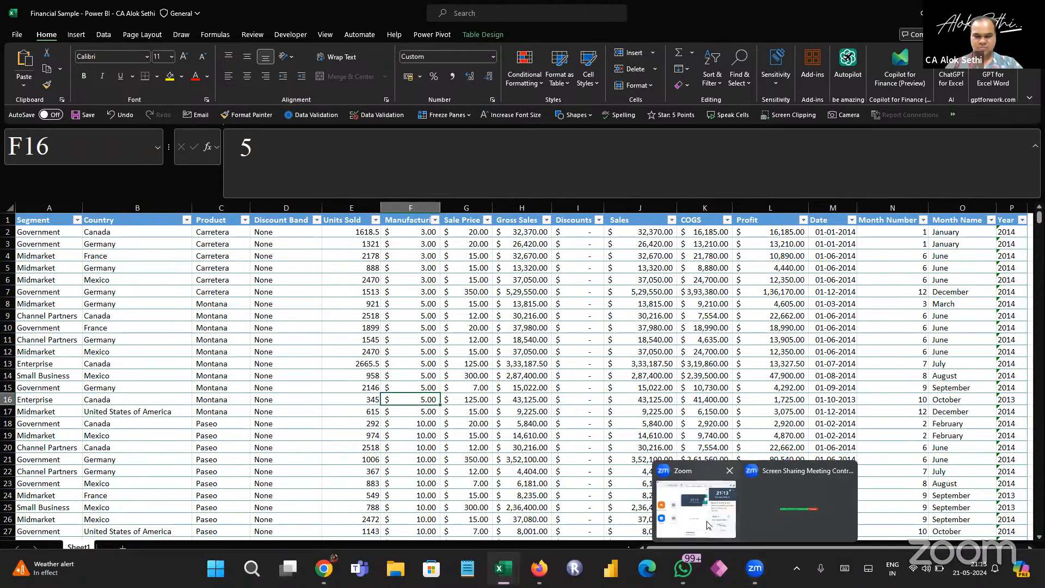
click(805, 495)
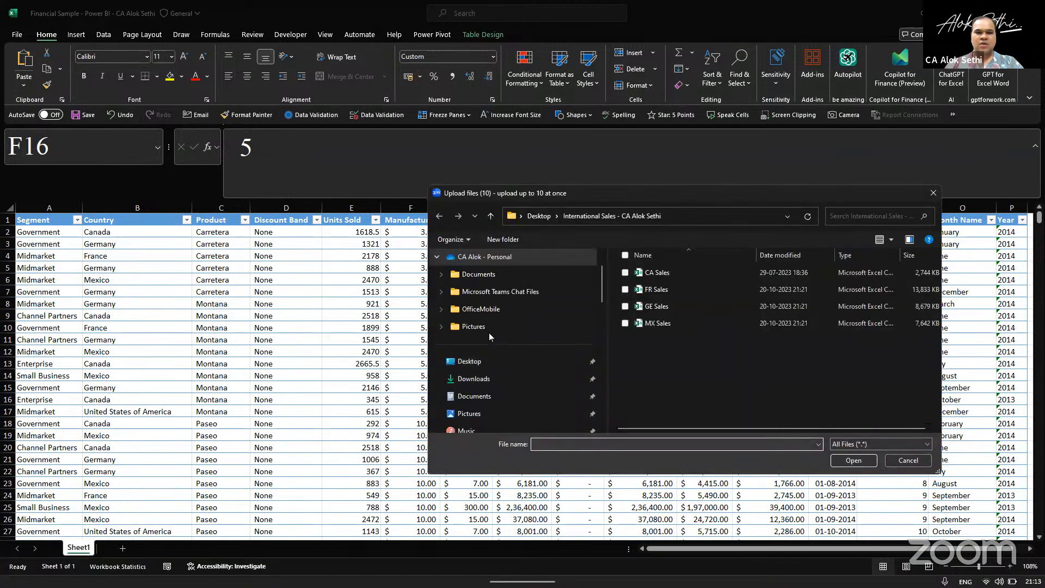
click(468, 361)
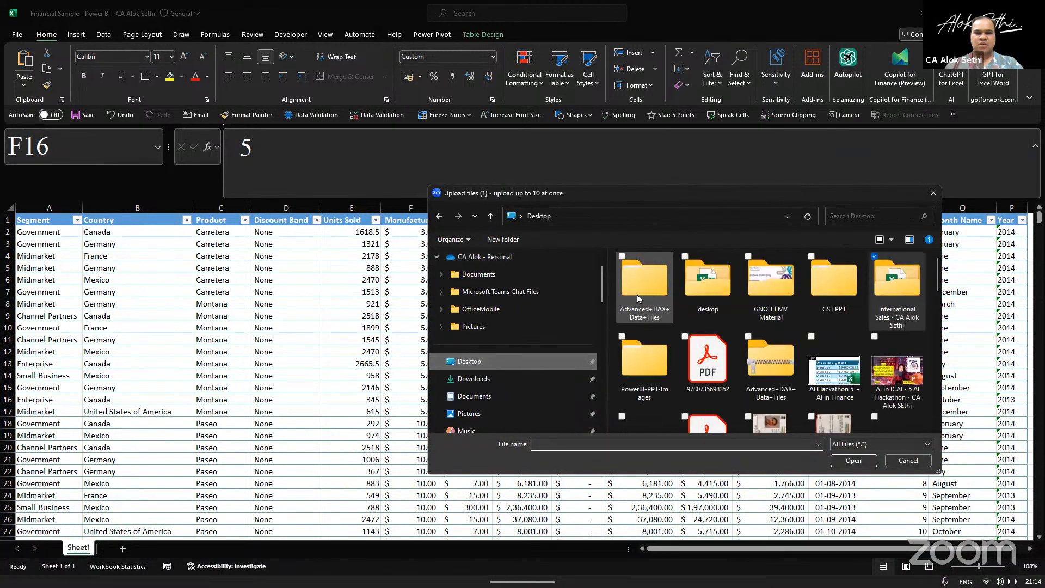
key(f)
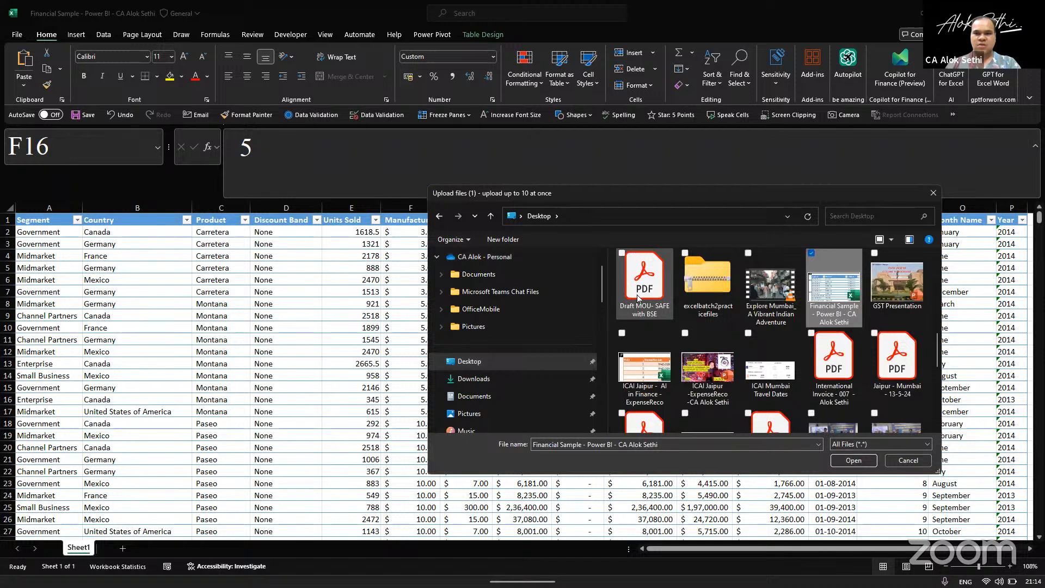
key(Return)
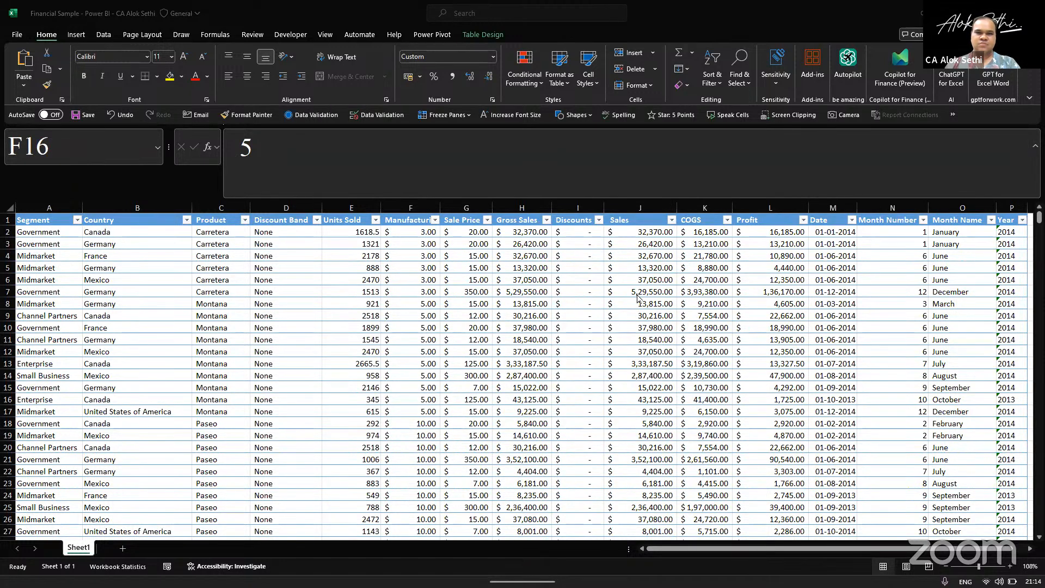
Save a copy of the Financial Sample workbook on the Desktop with "11" appended to its file name
click(19, 41)
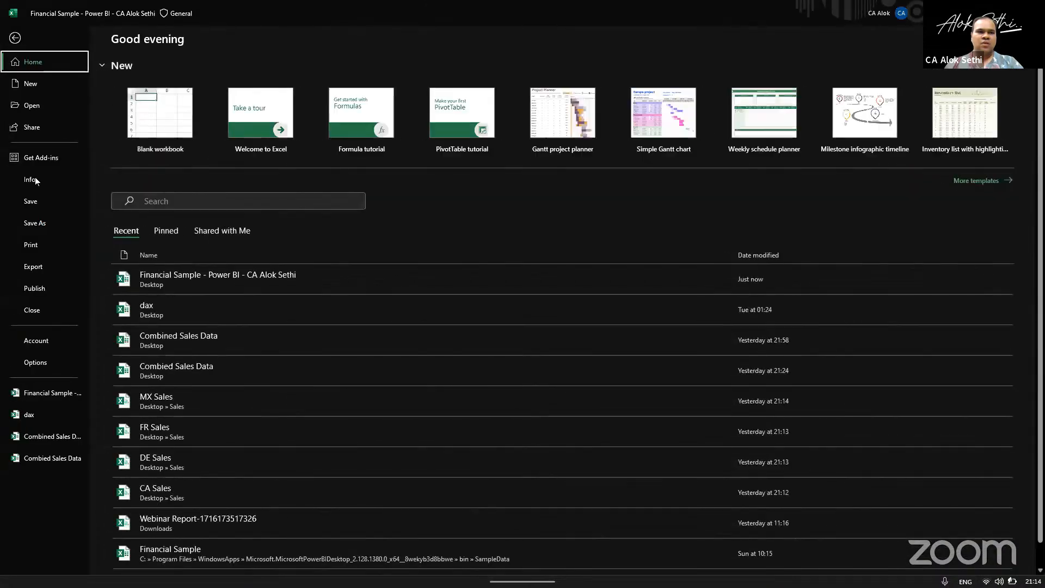
click(39, 226)
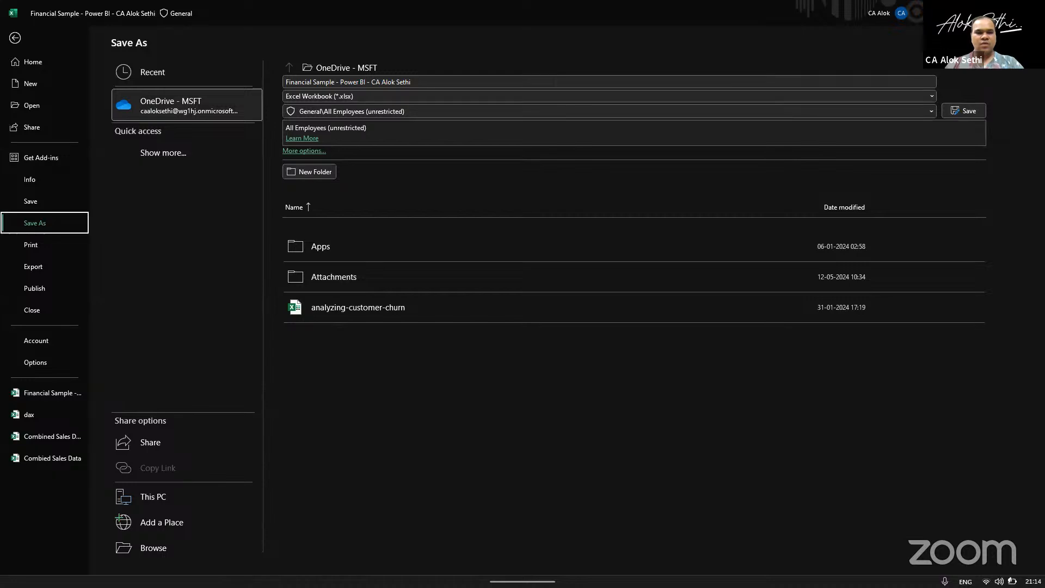
click(165, 544)
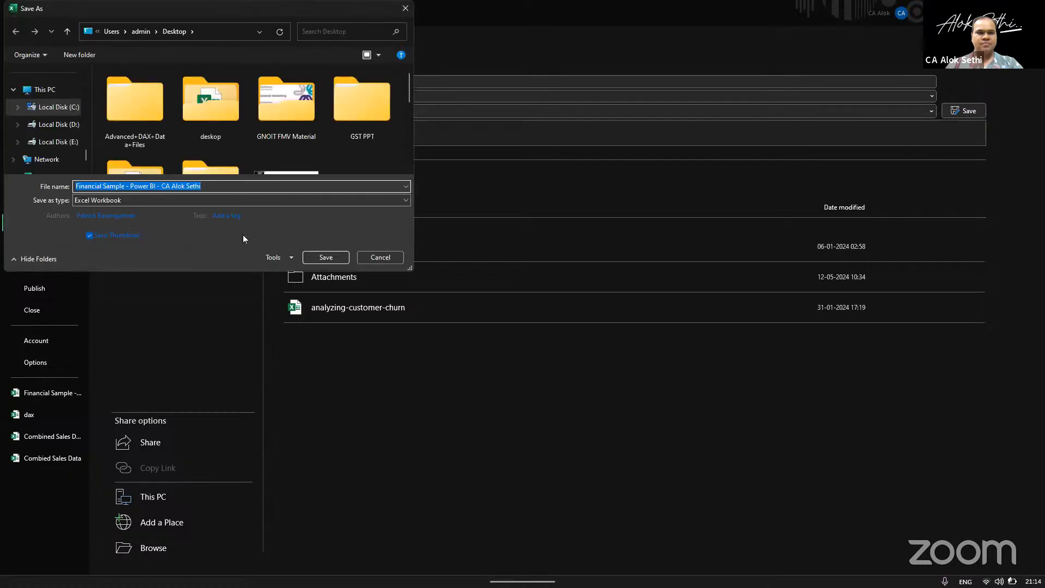
key(End)
text(11)
key(Return)
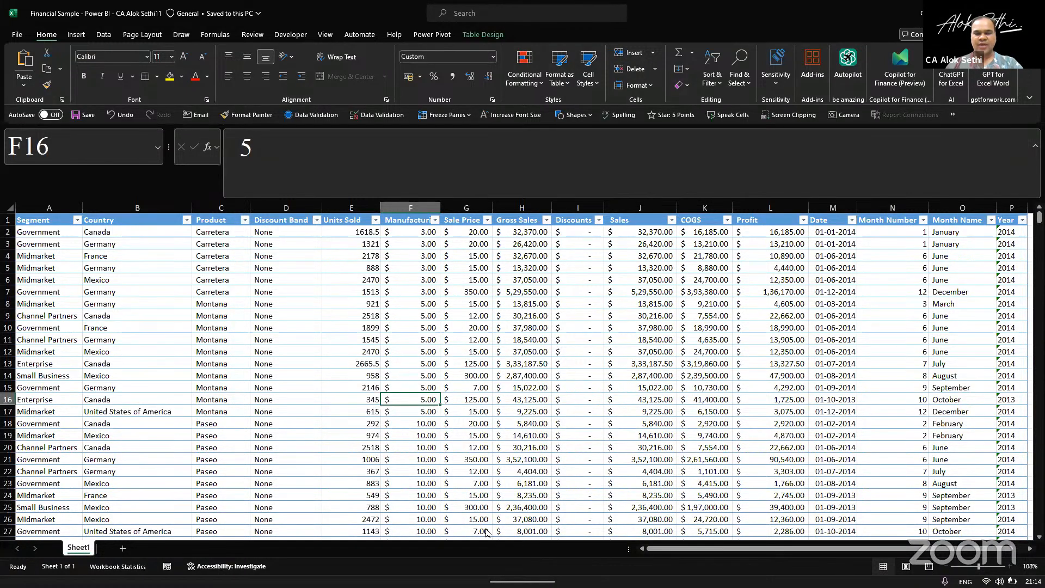
Upload the original "Financial Sample - Power BI" workbook, without the 11 suffix, from the Desktop to Zoom
click(467, 362)
click(653, 264)
key(f)
key(f)
key(f)
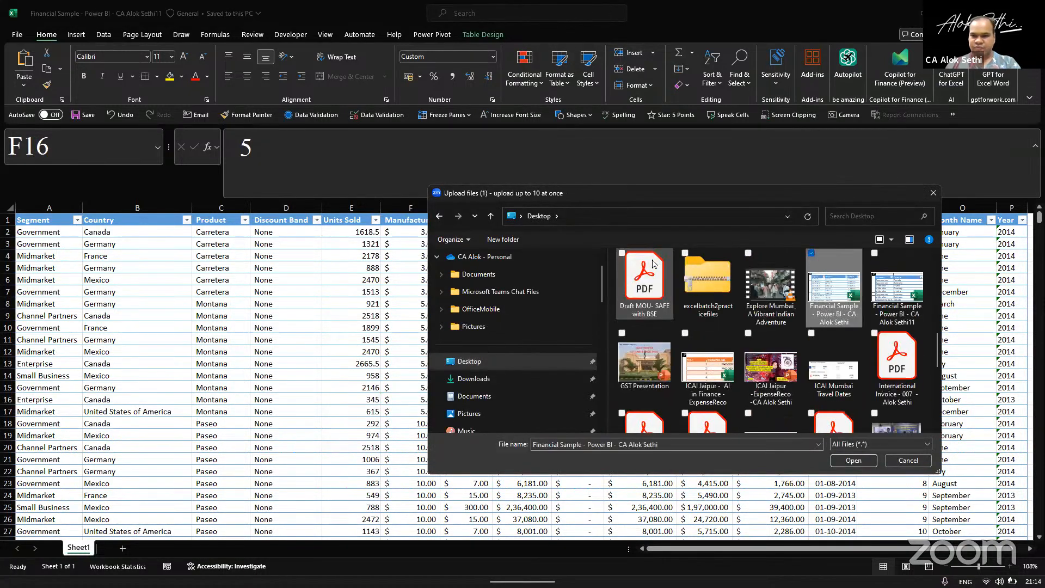
key(Return)
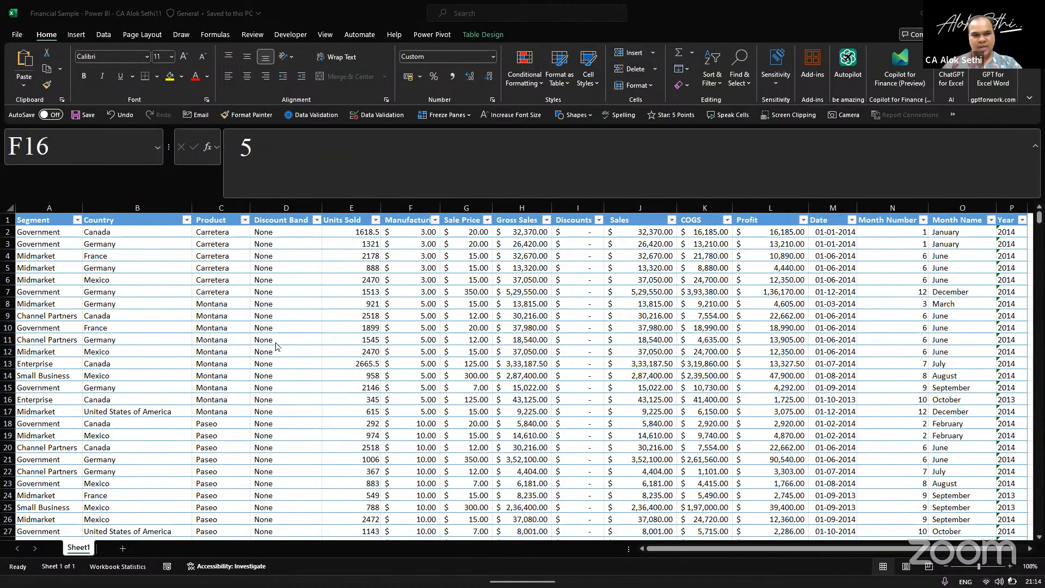
Examine the financial sample table's rows and its columns from Segment to Year
scroll(276, 347, down, 1)
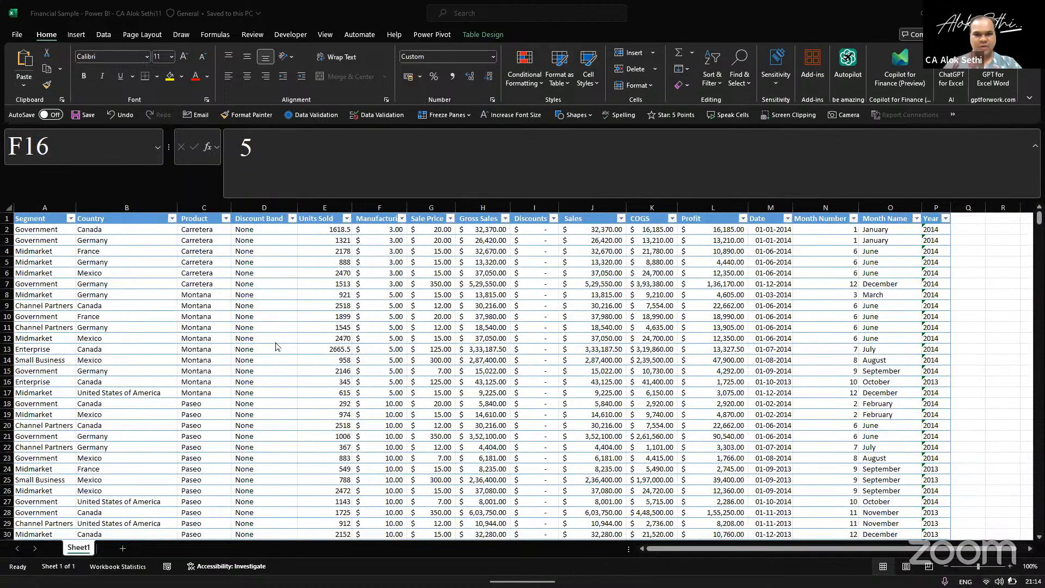
click(53, 208)
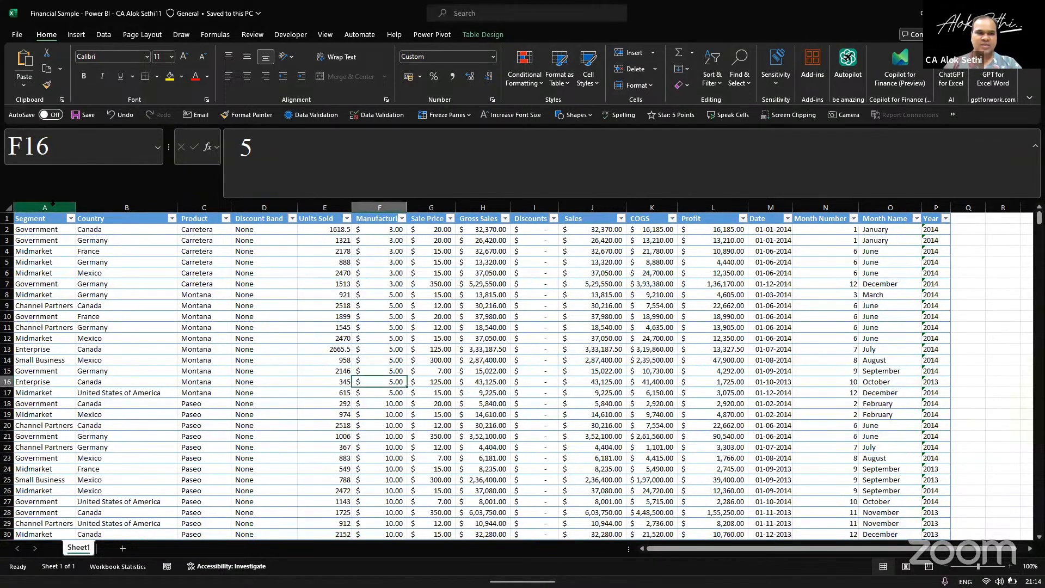
click(936, 208)
click(537, 347)
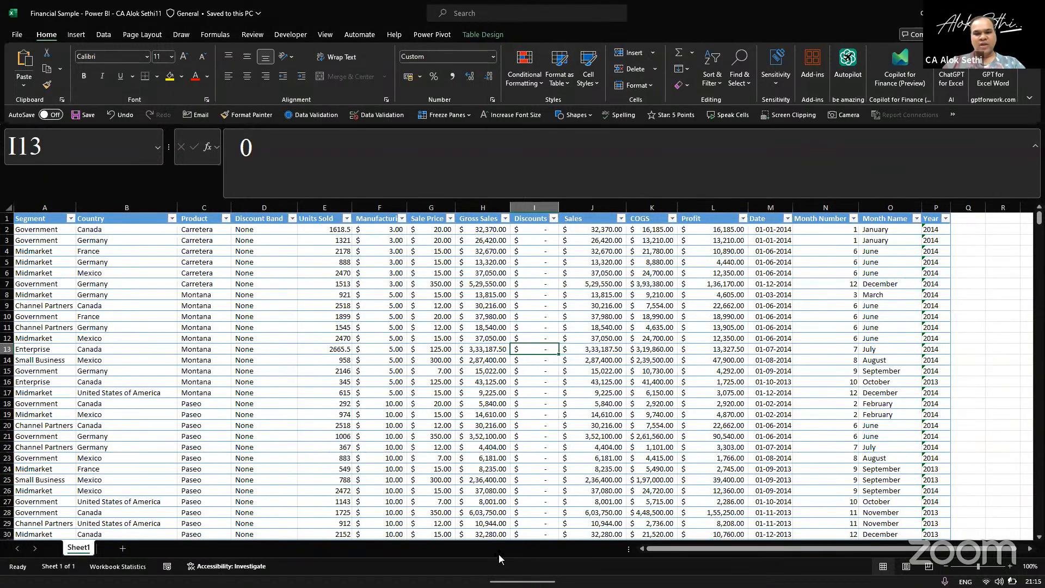
click(330, 445)
scroll(330, 445, down, 20)
scroll(331, 446, up, 20)
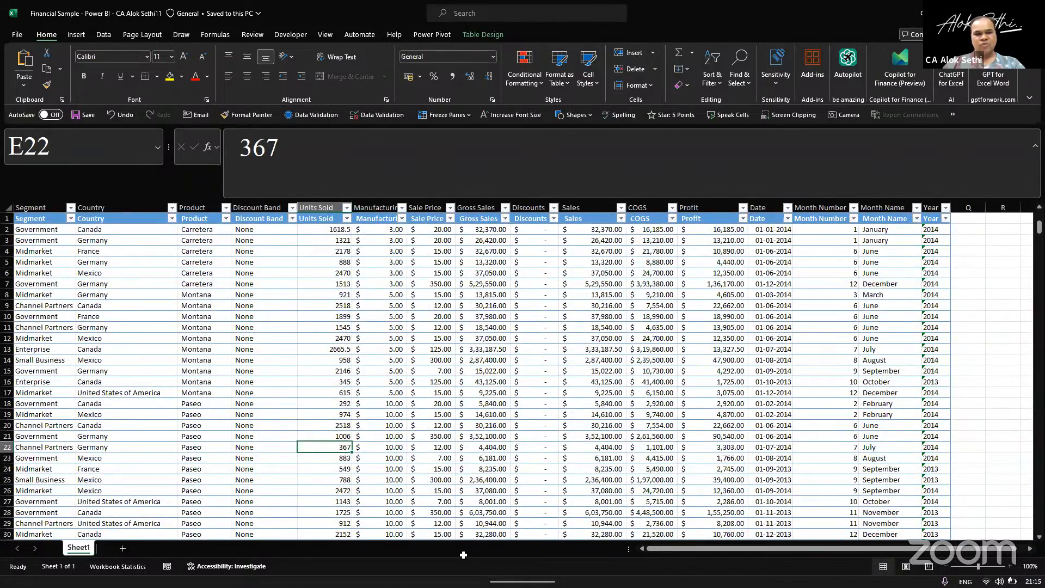
click(309, 393)
scroll(305, 394, up, 6)
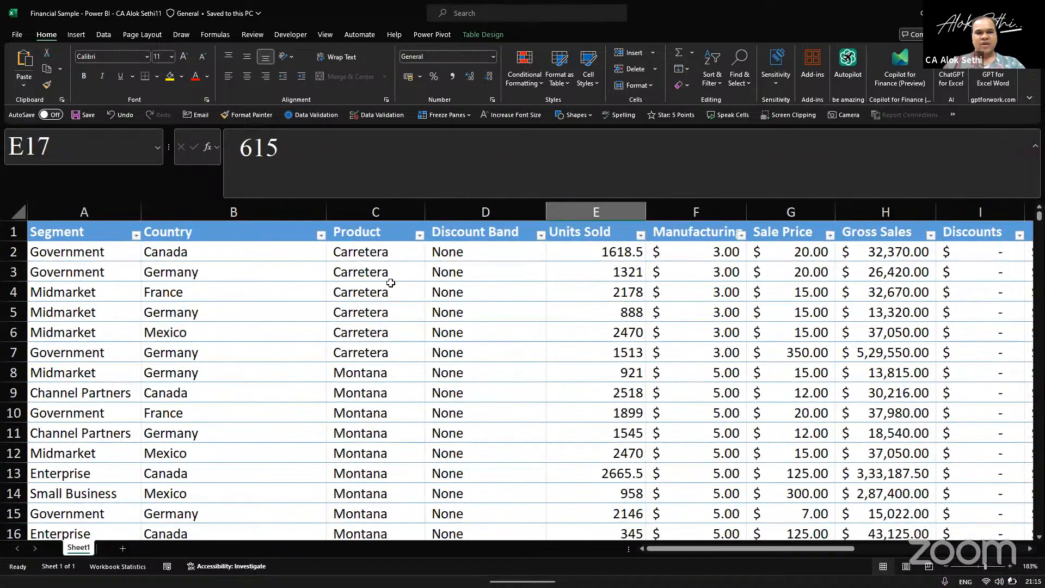
scroll(391, 283, right, 5)
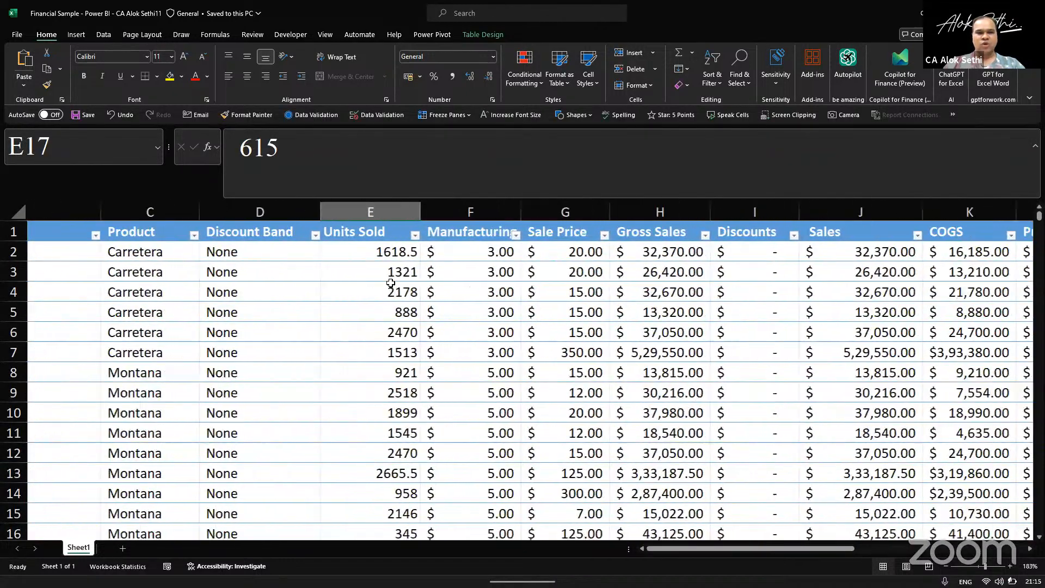
scroll(391, 283, right, 4)
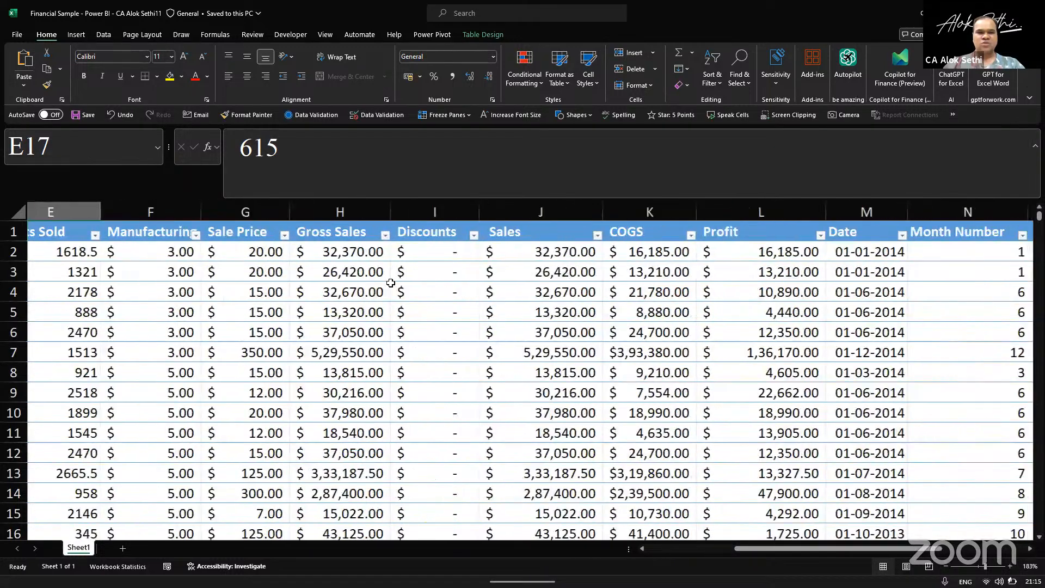
Examine the whole financial table at a reduced zoom and walk along its header cells from Year back to Segment
scroll(391, 283, right, 2)
scroll(391, 282, right, 1)
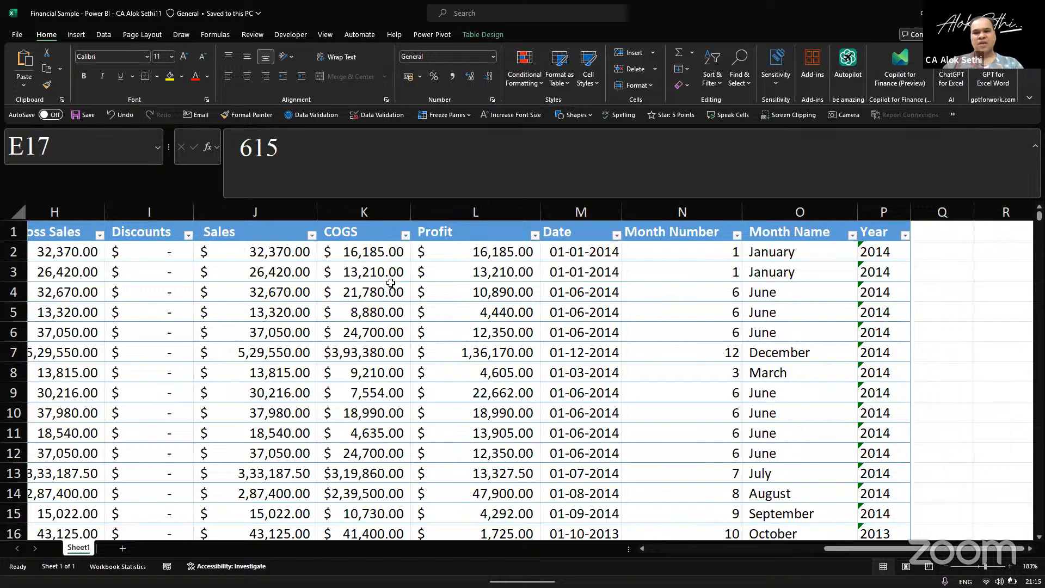
scroll(572, 326, down, 3)
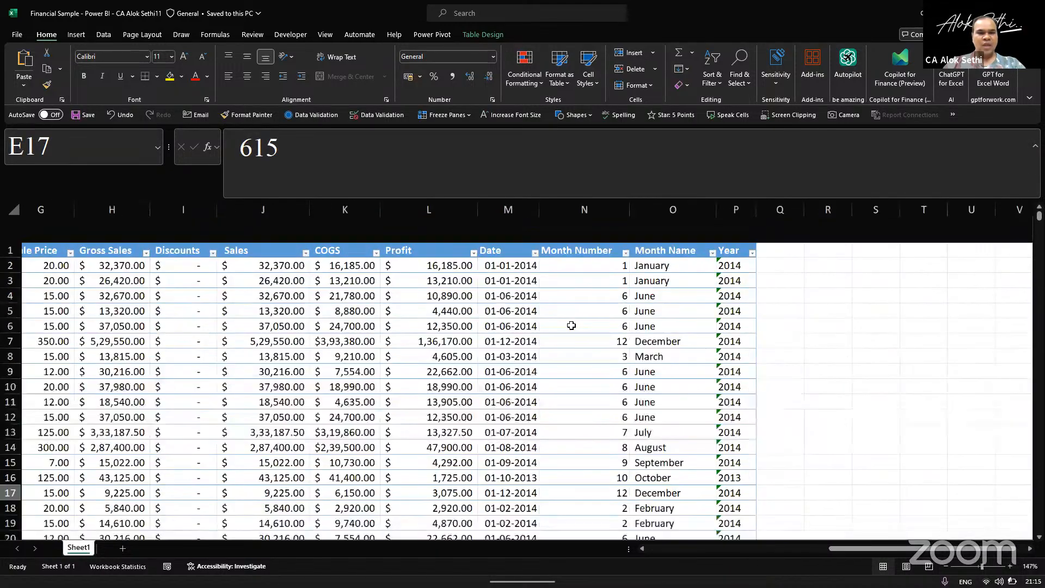
scroll(572, 326, down, 4)
scroll(571, 326, down, 2)
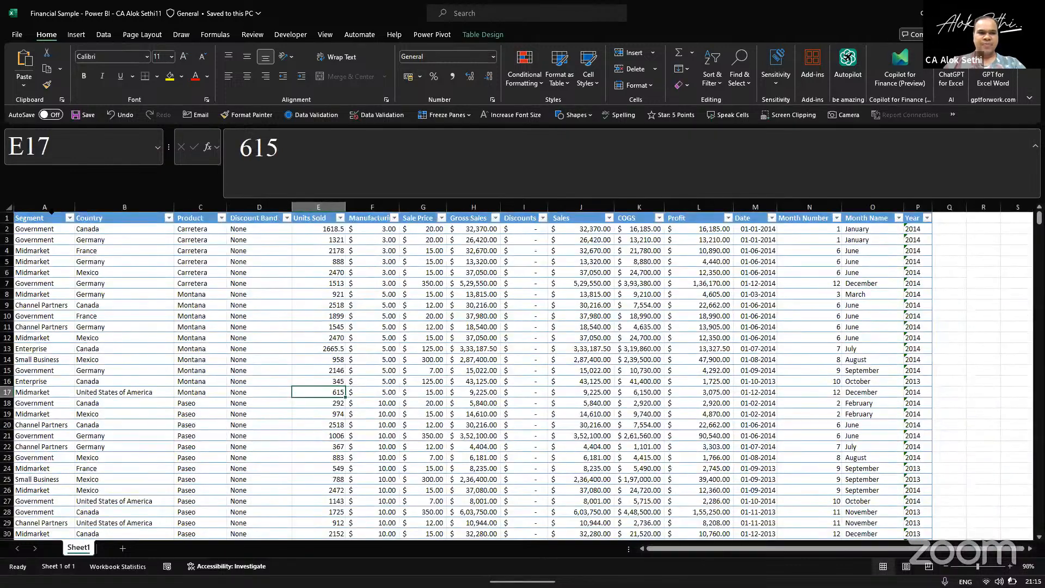
click(41, 207)
key(ctrl+Right)
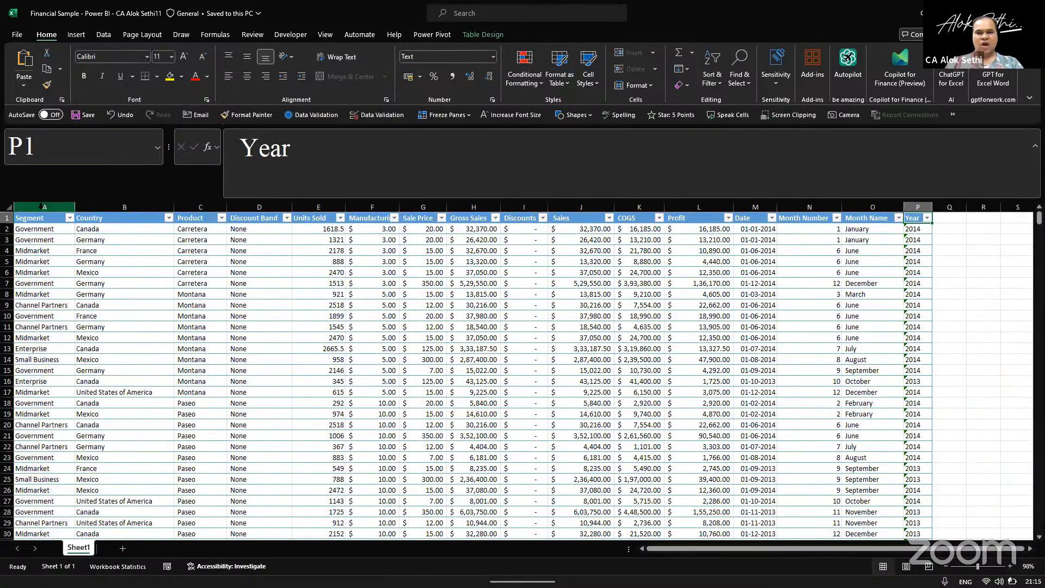
key(Left)
key(Left)
key(Left)
key(Left)
key(Left)
key(Left)
key(Left)
key(Left)
key(Left)
key(Left)
key(Down)
key(ctrl+Left)
key(Up)
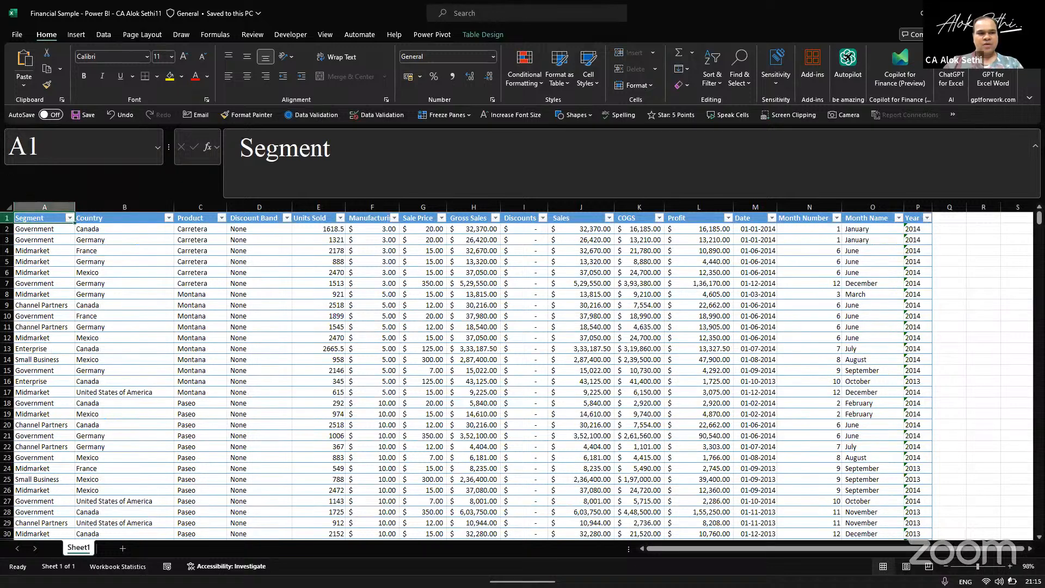
Insert an empty row above the table's header row
key(shift+space)
key(ctrl+shift+plus)
key(Right)
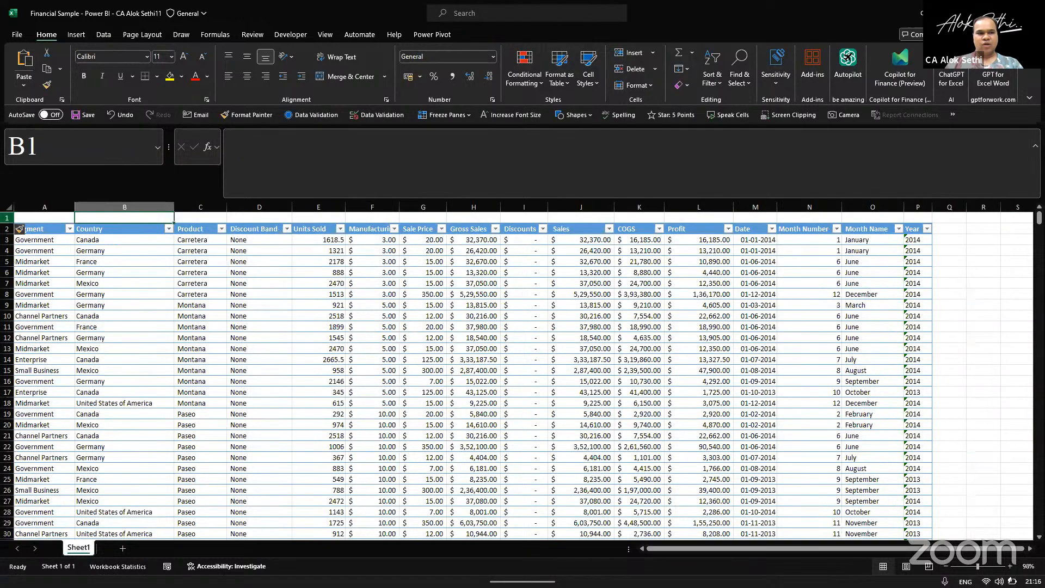
Review the table's columns by moving across the empty first row, ending on the Segment header cell
key(Right)
key(Right)
key(Right)
key(Right)
key(Right)
key(Right)
key(Right)
key(Right)
key(Right)
key(Right)
key(Right)
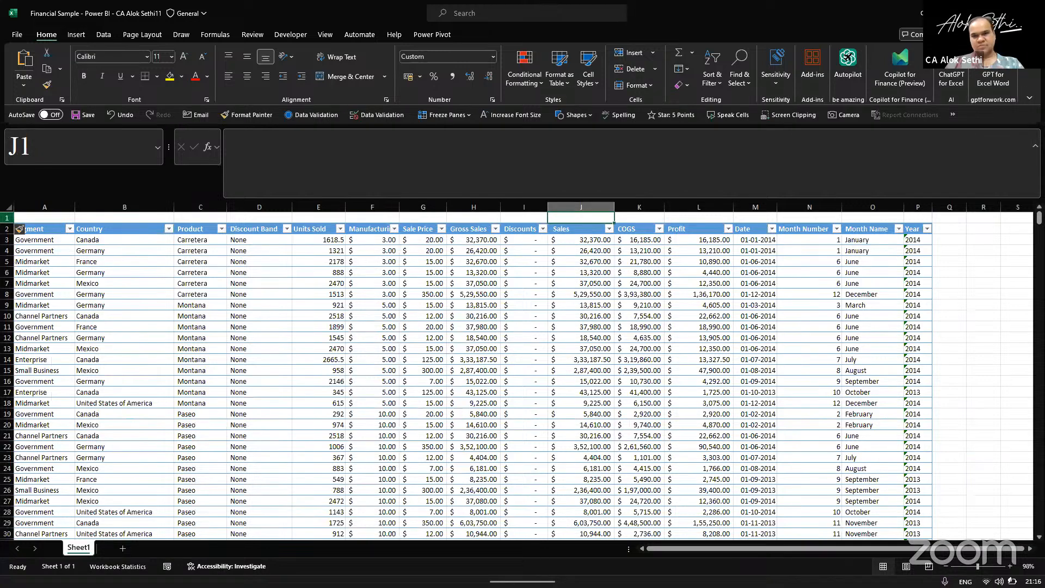
key(Right)
key(Right)
key(Right)
key(Left)
key(Left)
key(Left)
key(Left)
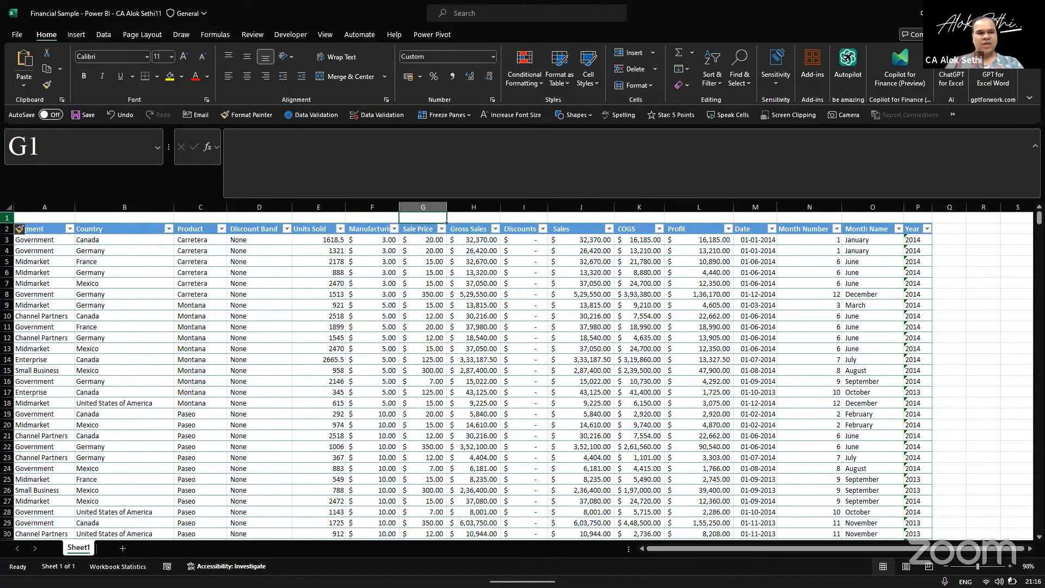
key(Home)
key(Down)
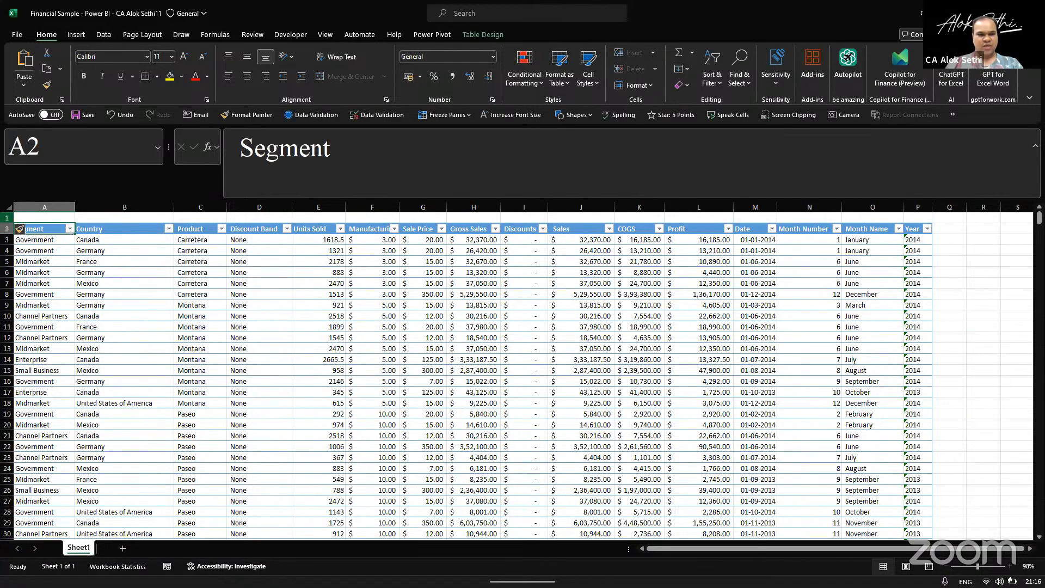
Check where the table's data ends in column A and return to cell A1
key(ctrl+Down)
key(Down)
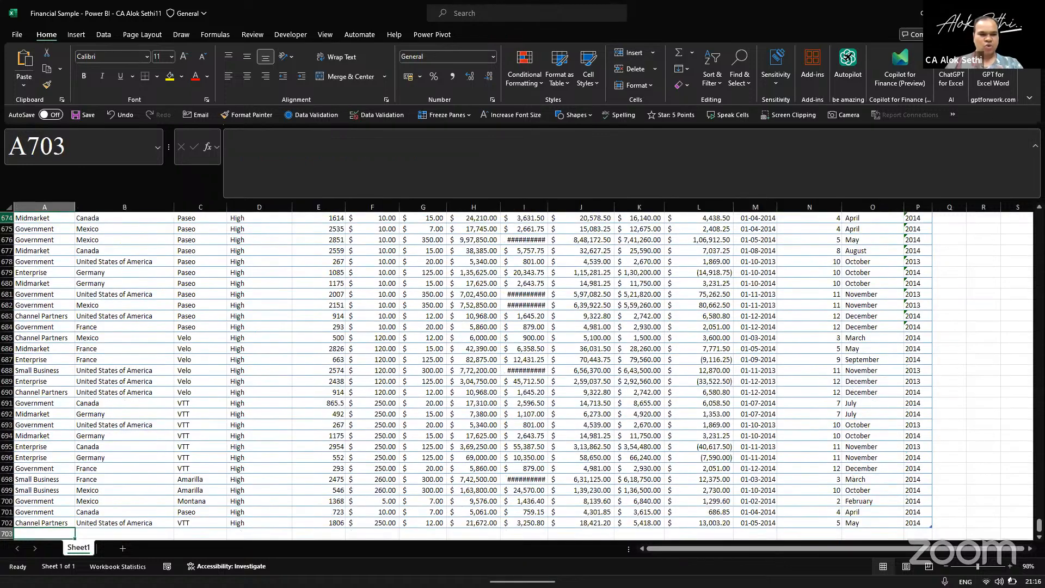
key(Up)
key(ctrl+Up)
key(Up)
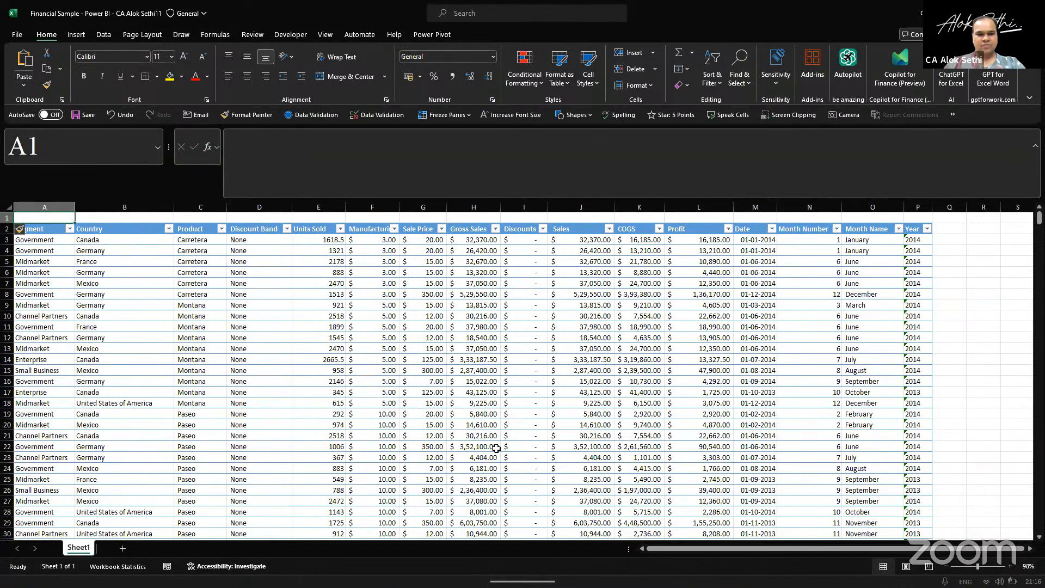
Search the system for "key" to launch Vovsoft Keystroke Visualizer, and close the OneNote window
click(472, 403)
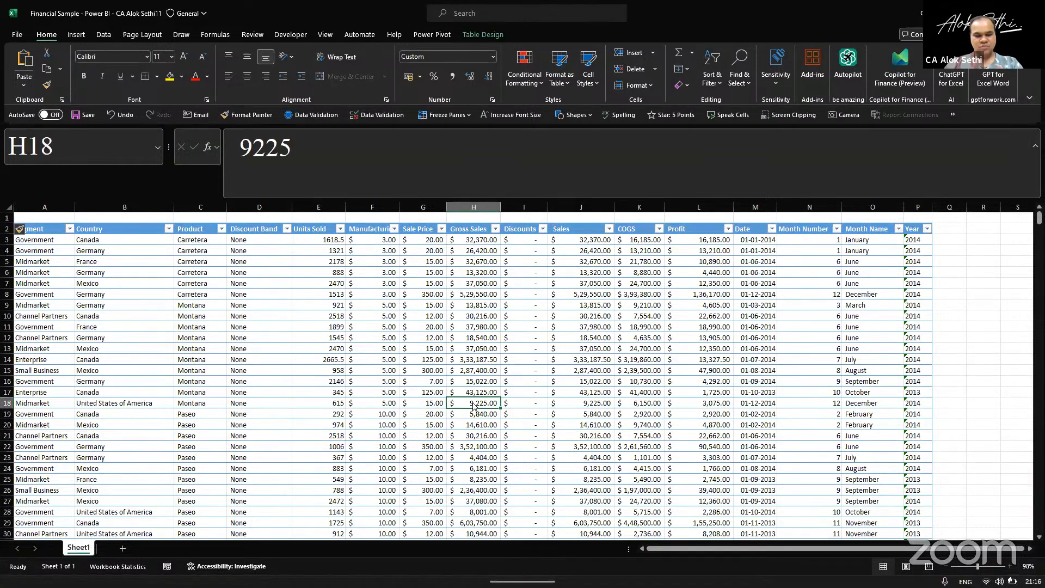
key(super)
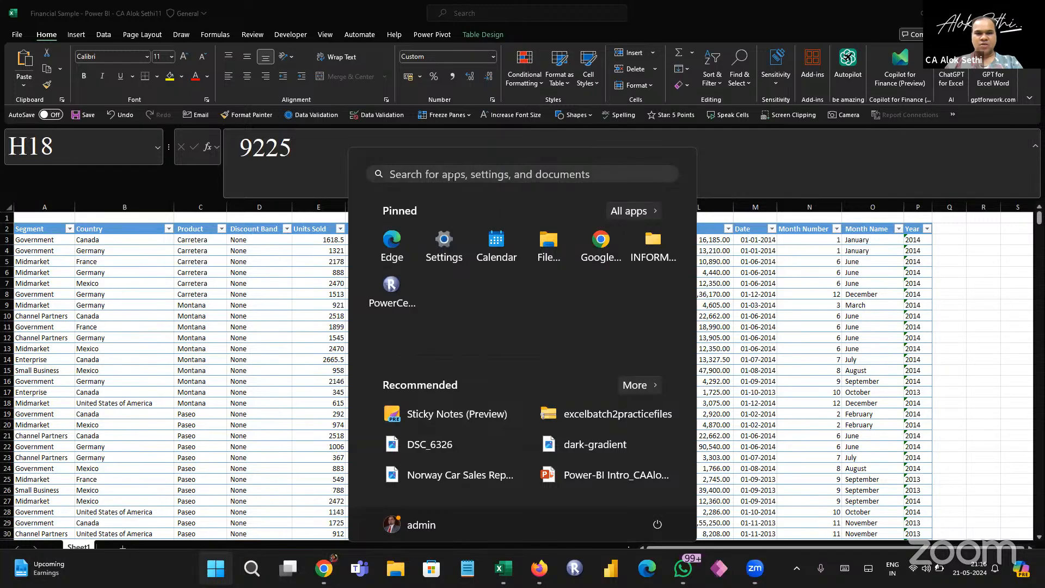
click(454, 178)
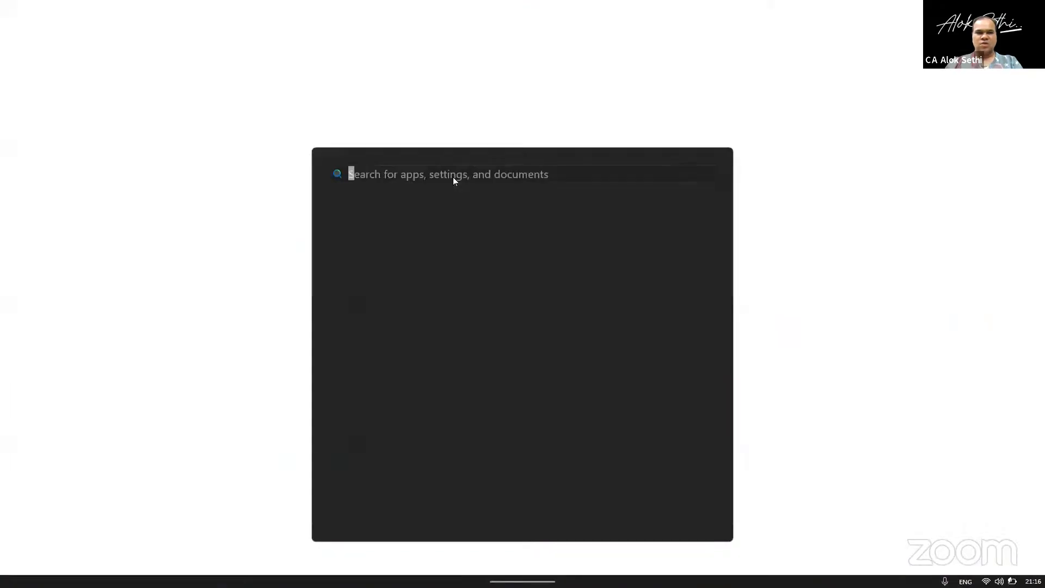
text(key)
key(Return)
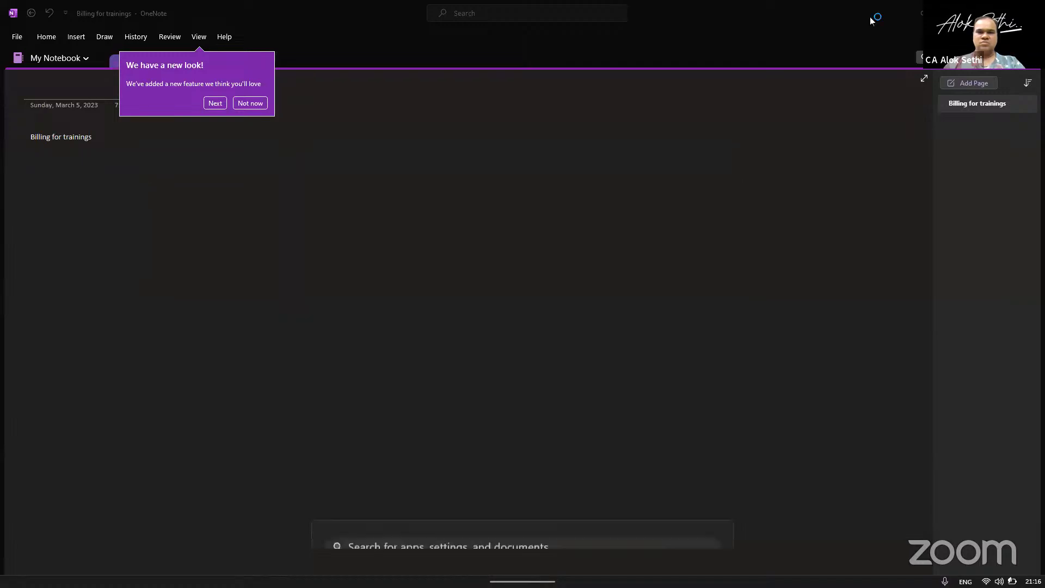
click(151, 188)
click(1029, 12)
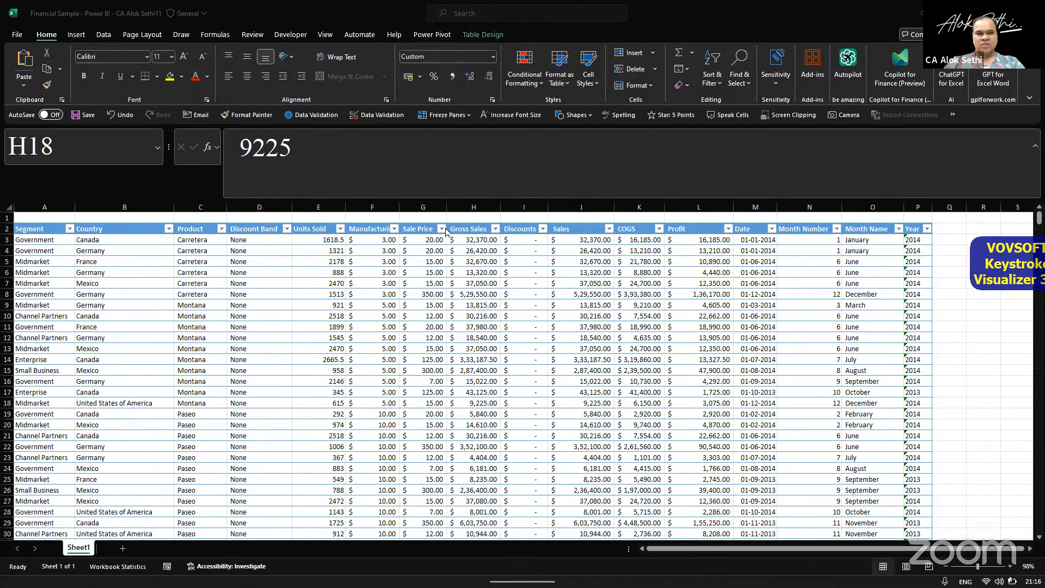
Enter the formula =column() in cell P1, above the Year header
scroll(445, 231, up, 3)
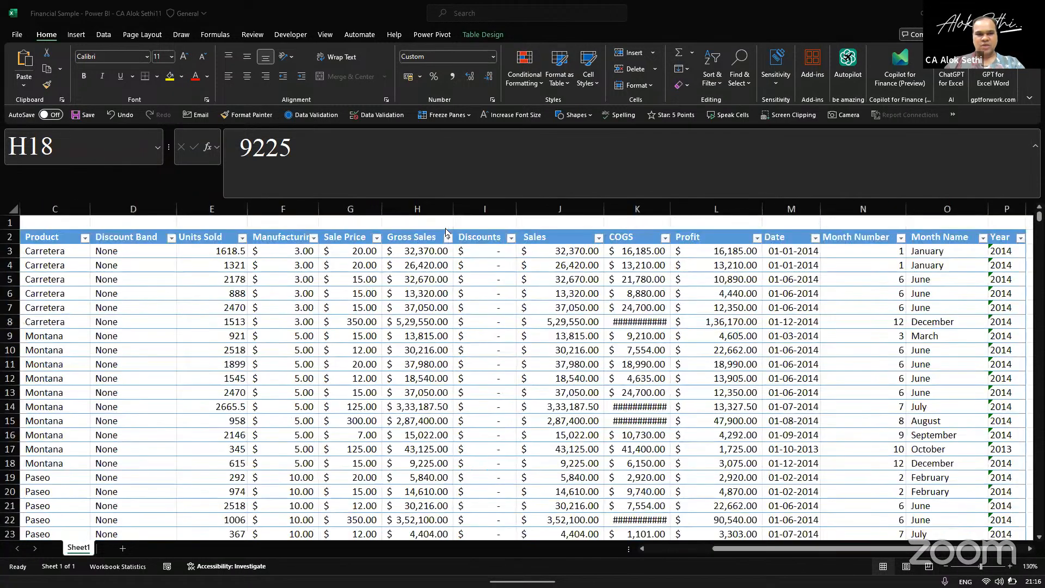
scroll(447, 233, right, 6)
scroll(279, 270, left, 2)
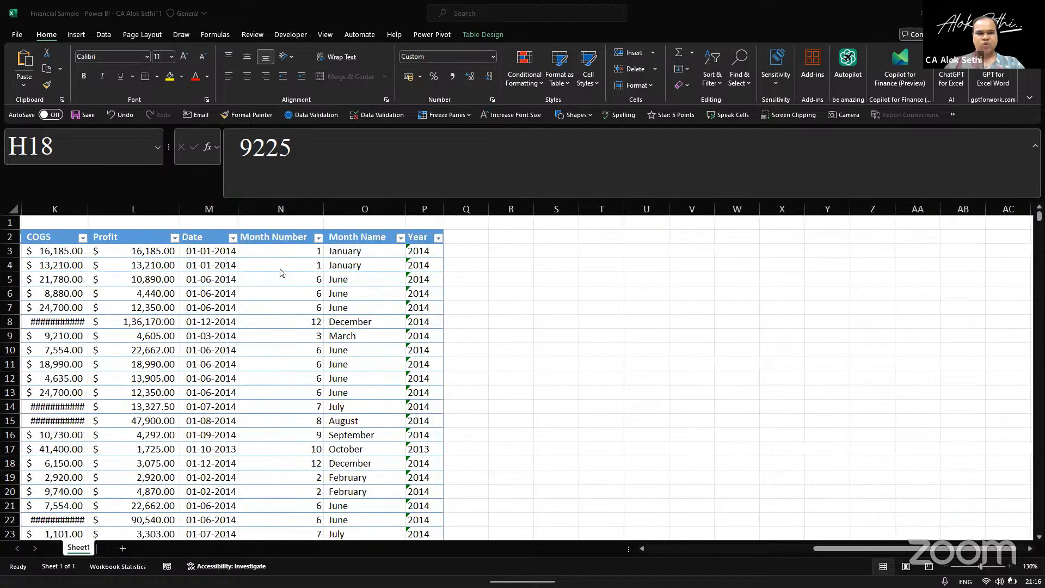
scroll(280, 271, left, 2)
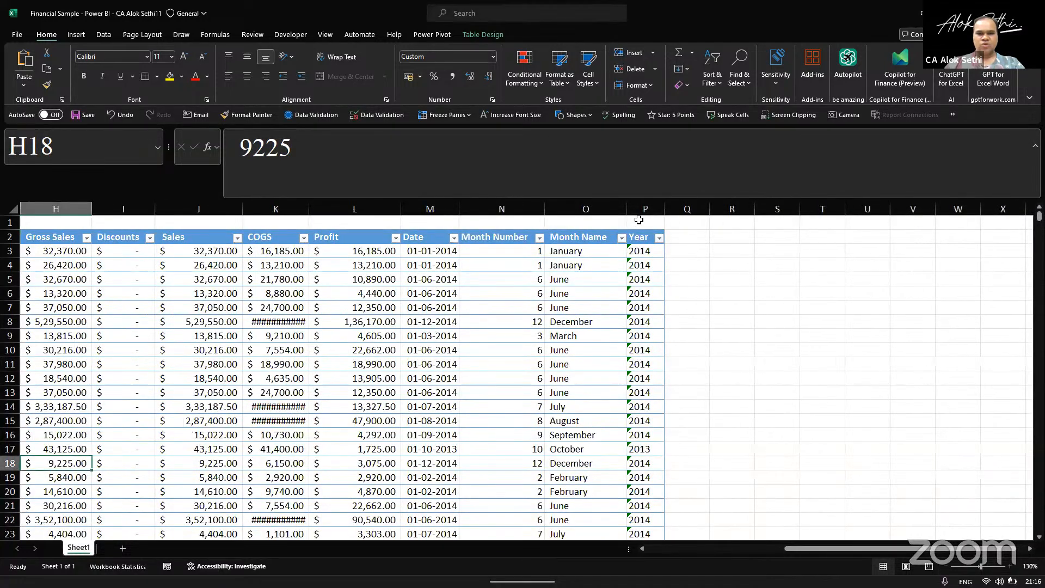
click(638, 219)
text(=)
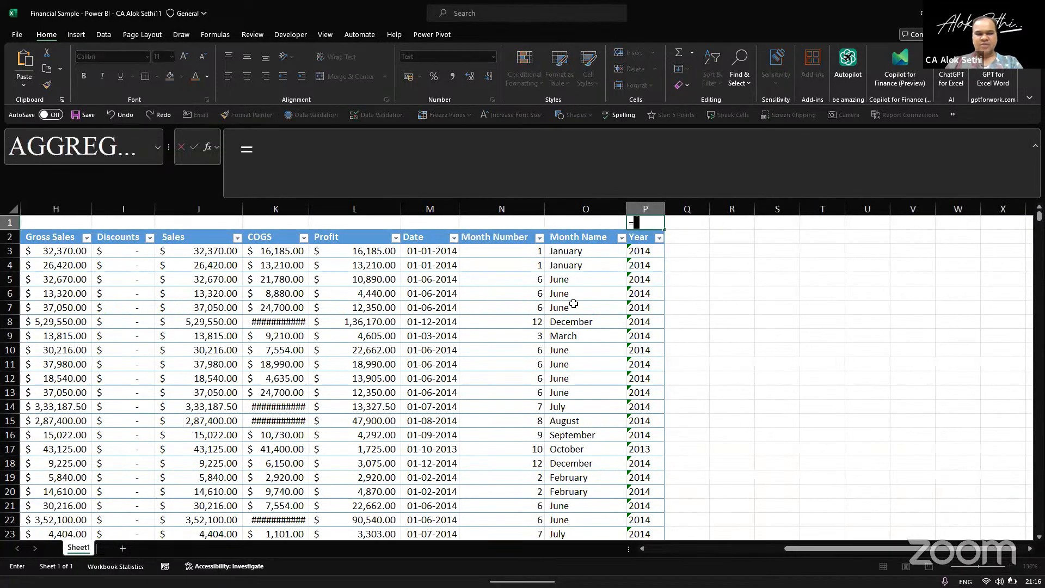
text(co)
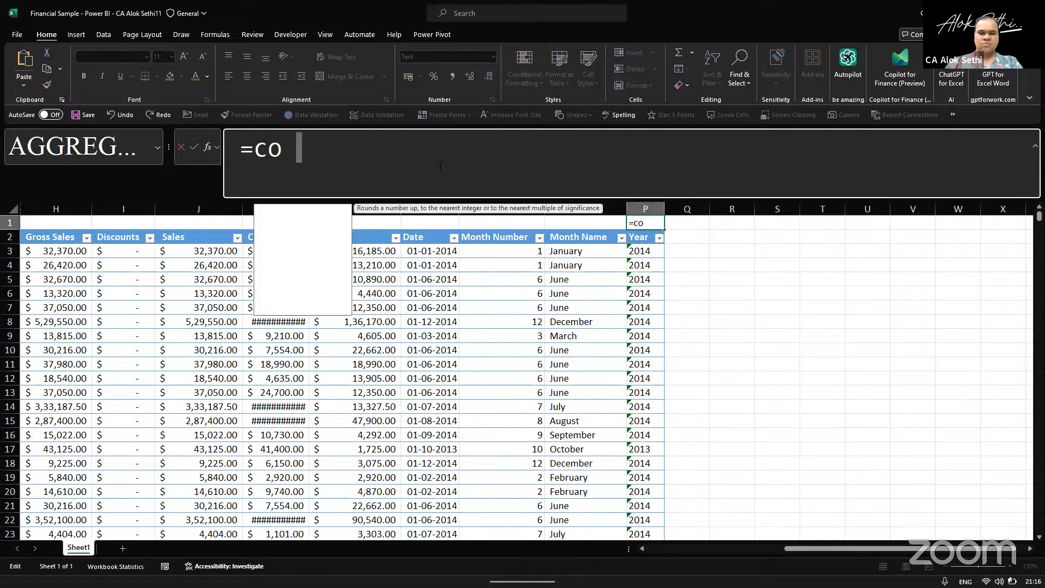
text(lumn())
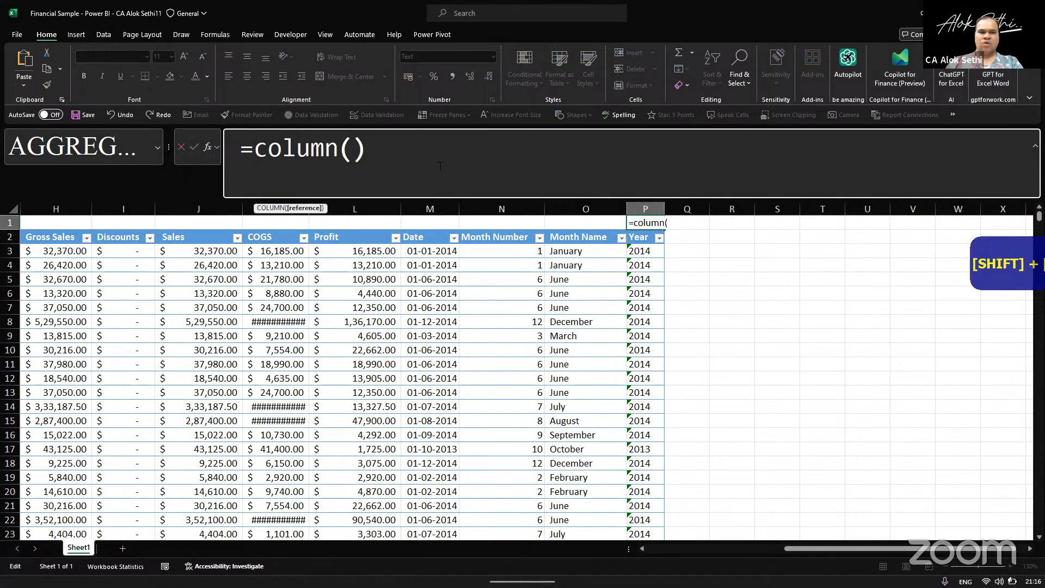
key(Return)
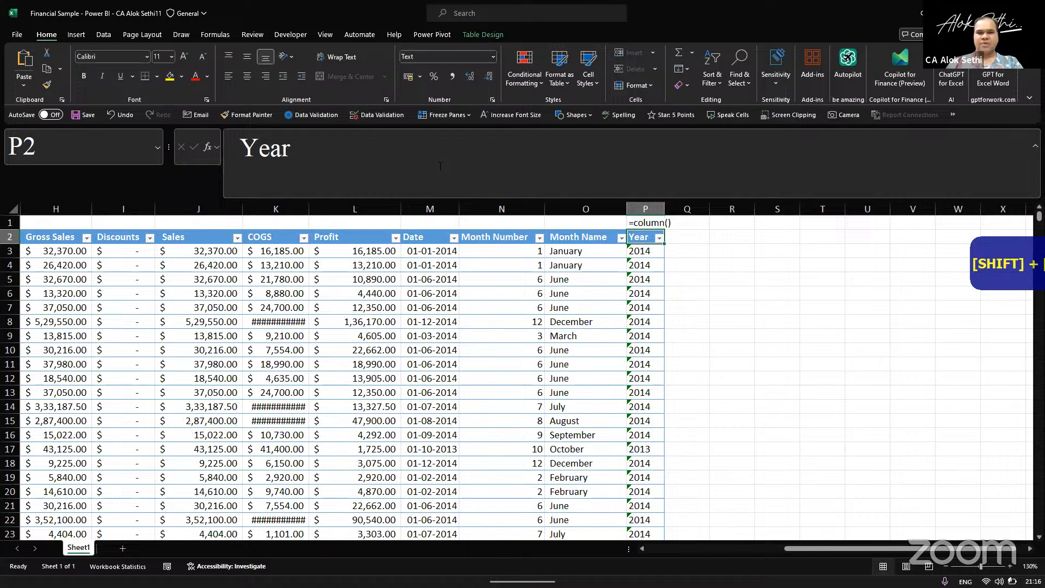
Try to make the formula in P1 calculate by editing and re-confirming it
key(Up)
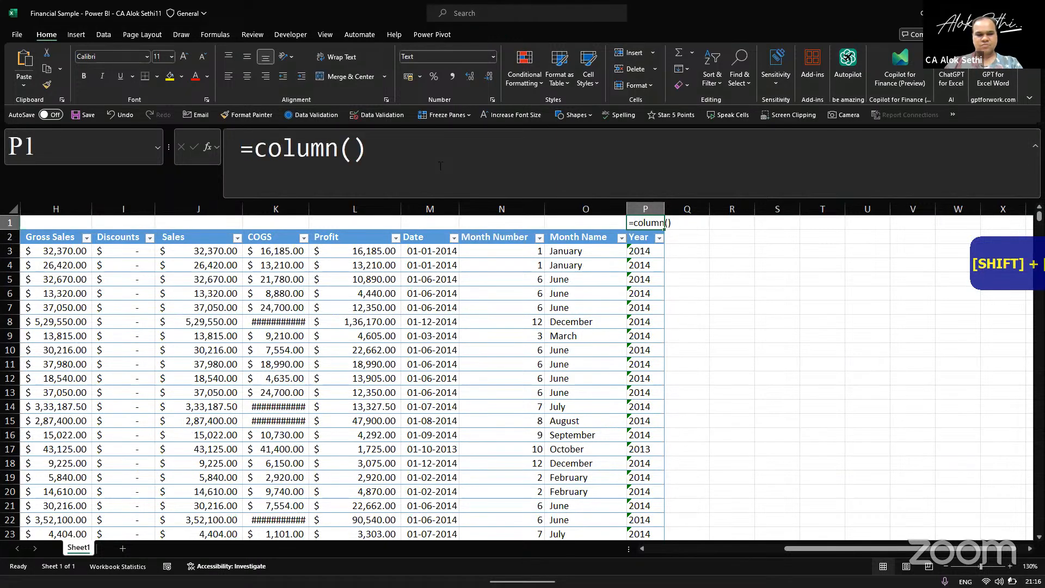
key(F2)
key(Return)
key(Up)
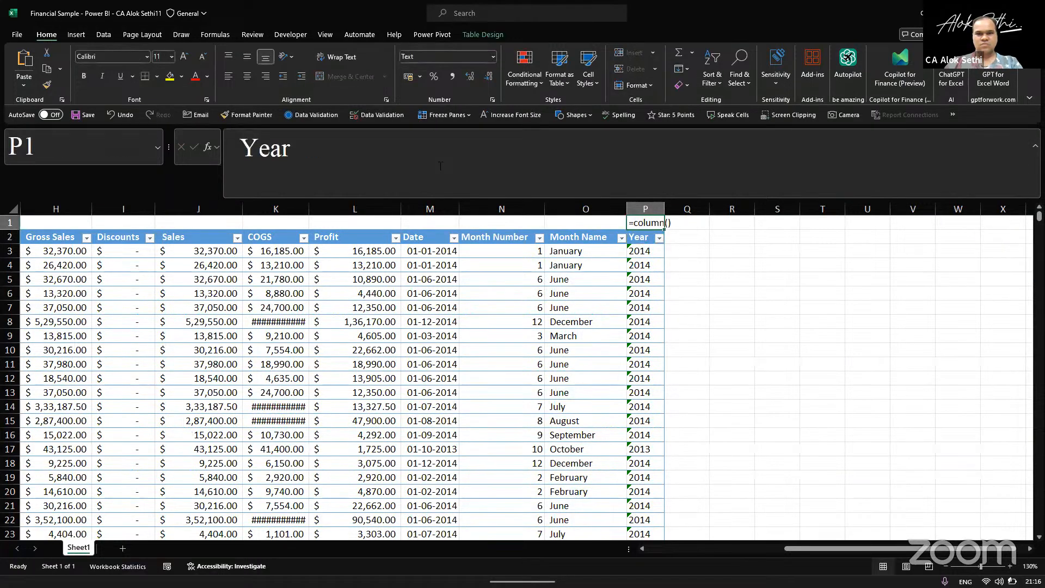
Toggle the sheet's formula display on and off again, opening and cancelling the Format Cells settings for P1 in between
key(ctrl+bracketleft)
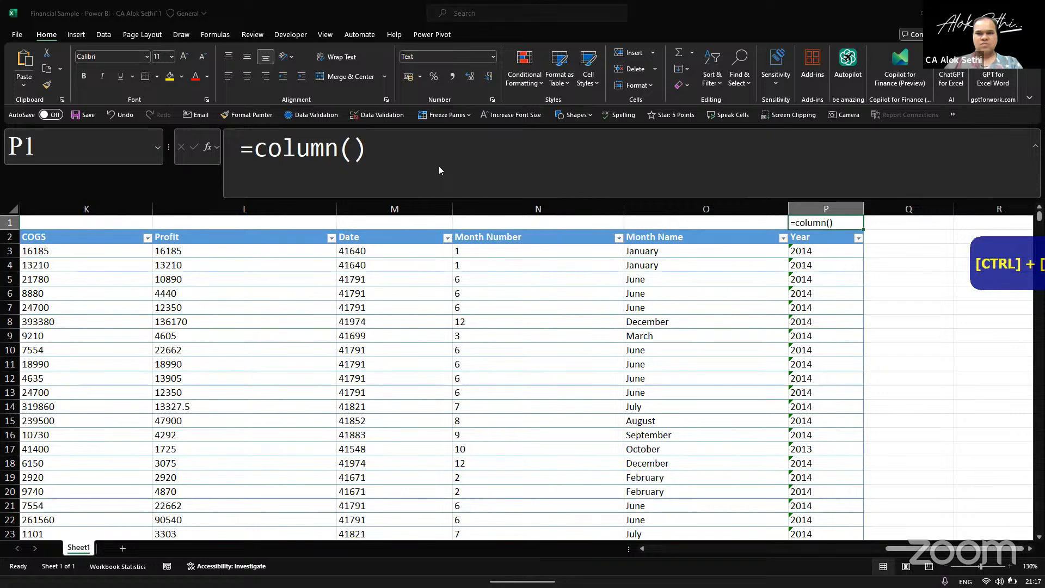
key(ctrl+1)
key(Escape)
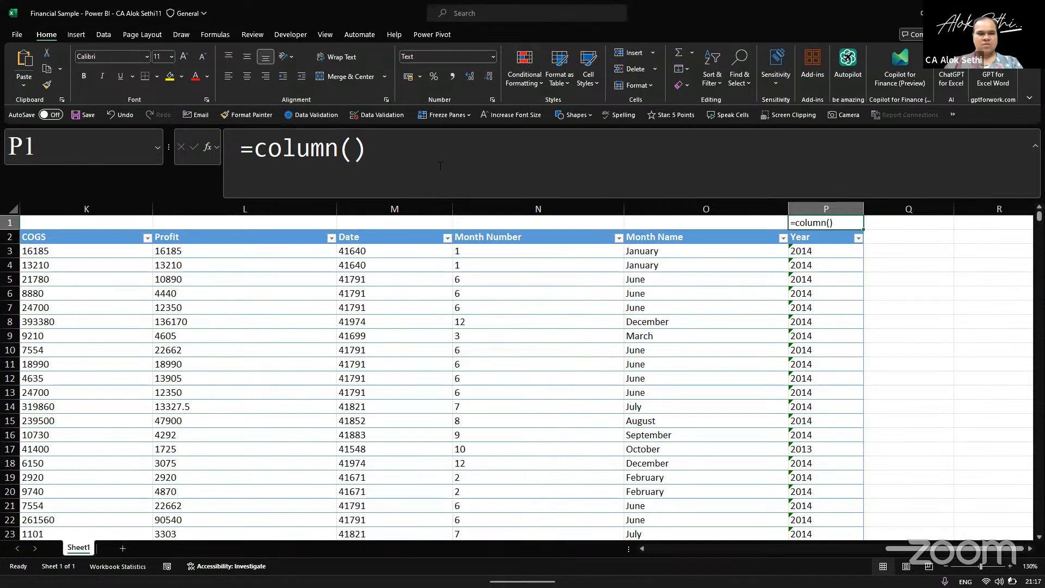
key(ctrl+grave)
Go back along the first row from P1 to cell A1
key(Left)
key(Left)
key(Left)
key(Left)
key(Left)
key(Left)
key(Left)
key(Left)
key(Left)
key(Left)
key(Left)
key(Left)
key(Left)
key(Left)
key(Left)
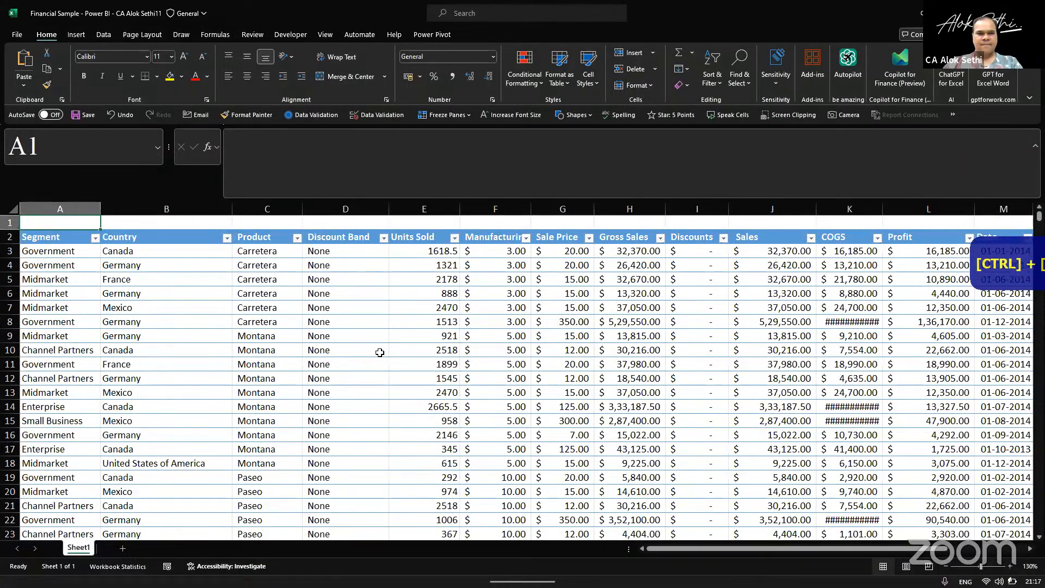
Rewrite the formula in P1 as =COLUMN(), picking the COLUMN function from the suggestions
scroll(380, 352, down, 2)
scroll(380, 353, right, 3)
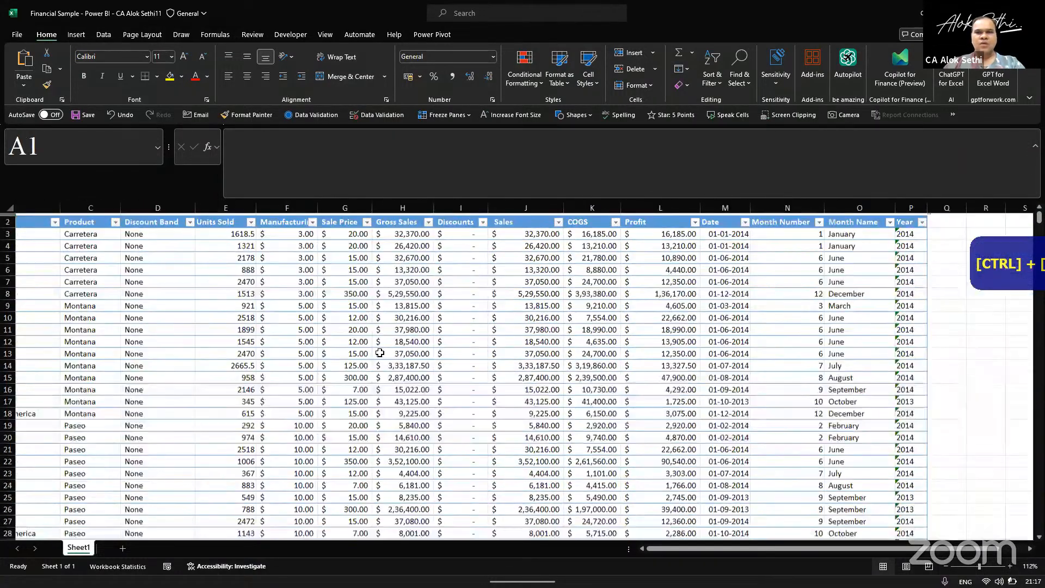
scroll(380, 352, right, 3)
scroll(675, 266, up, 1)
scroll(675, 267, down, 1)
scroll(675, 267, up, 5)
click(753, 231)
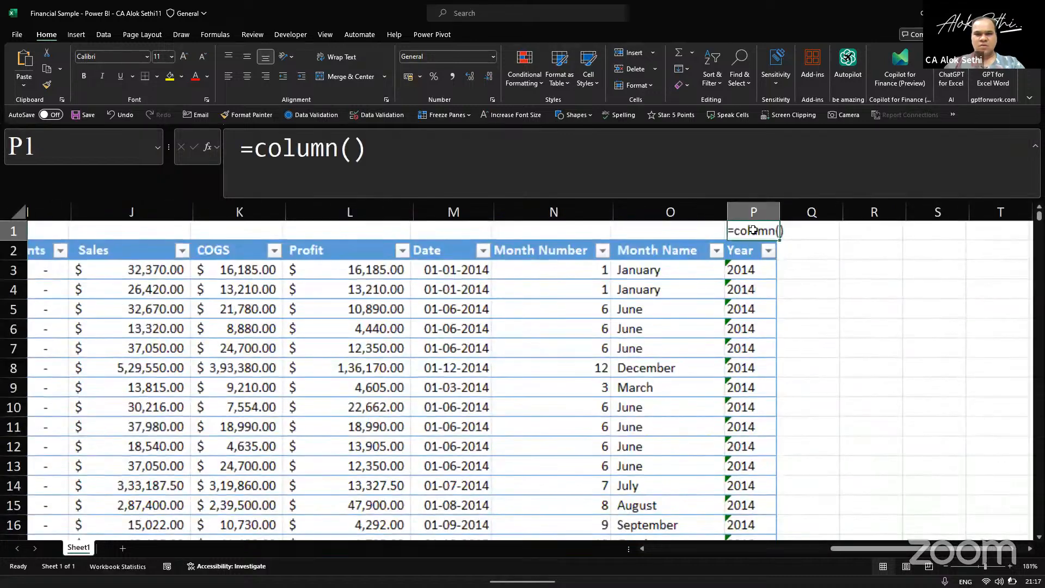
click(409, 134)
key(BackSpace)
key(BackSpace)
key(BackSpace)
key(BackSpace)
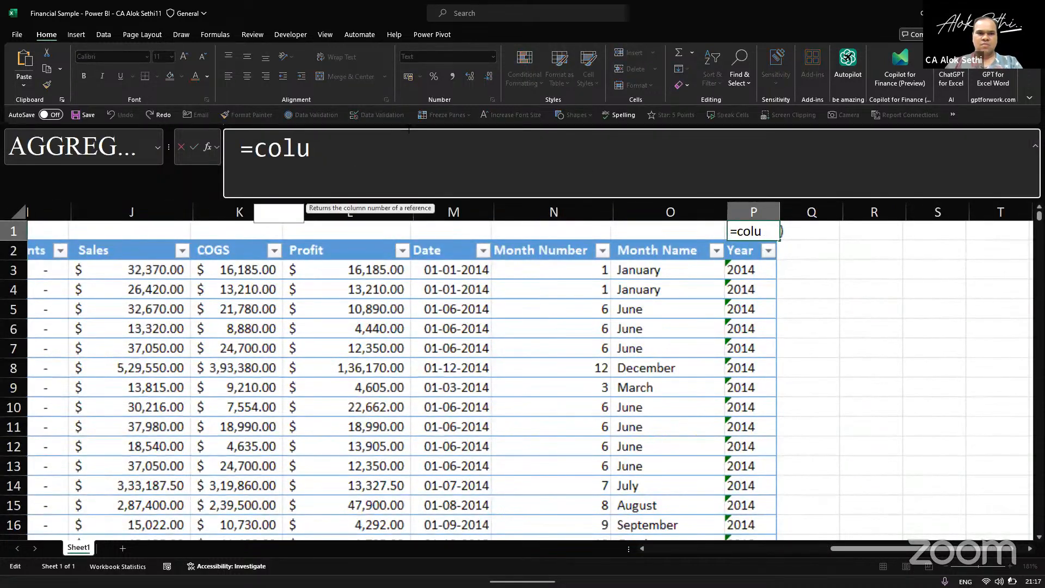
key(BackSpace)
key(BackSpace)
key(BackSpace)
text(olu)
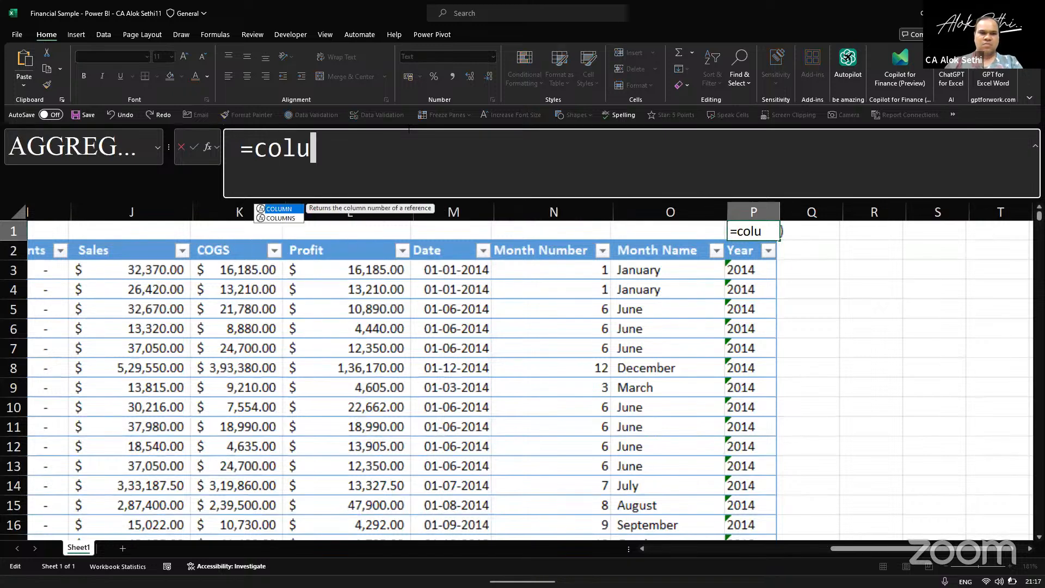
key(Tab)
text())
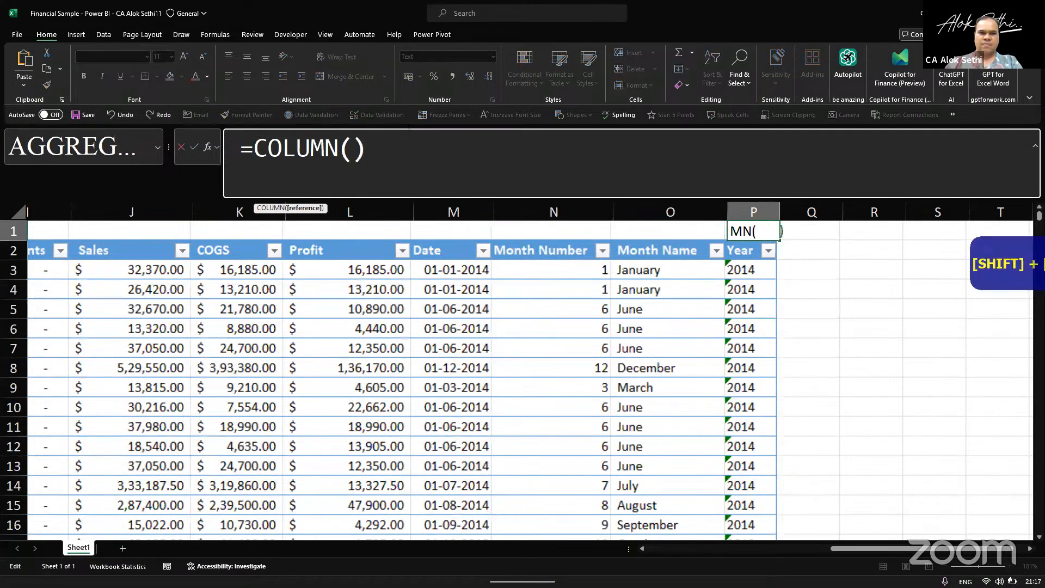
key(Return)
key(Up)
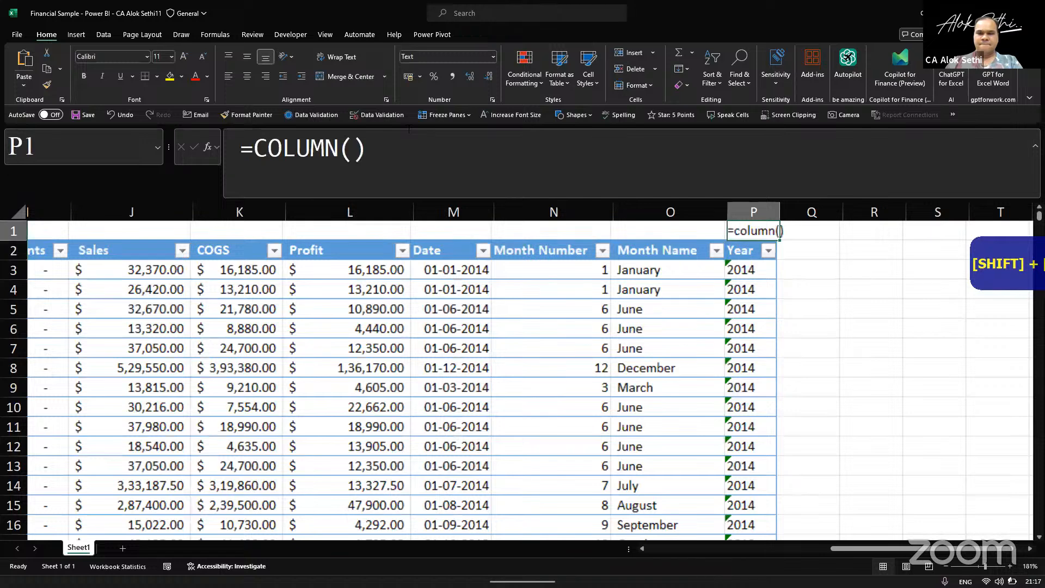
Enter =COLUMN() in cell R1 as a test and reopen the cell to check its formula
key(Left)
key(Right)
key(Right)
key(Right)
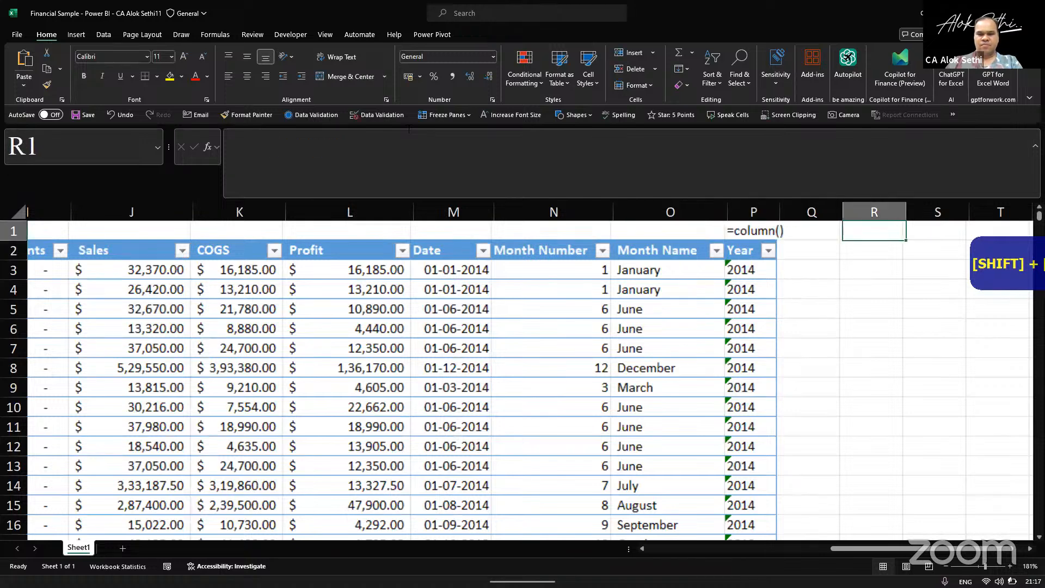
text(=colu)
key(Tab)
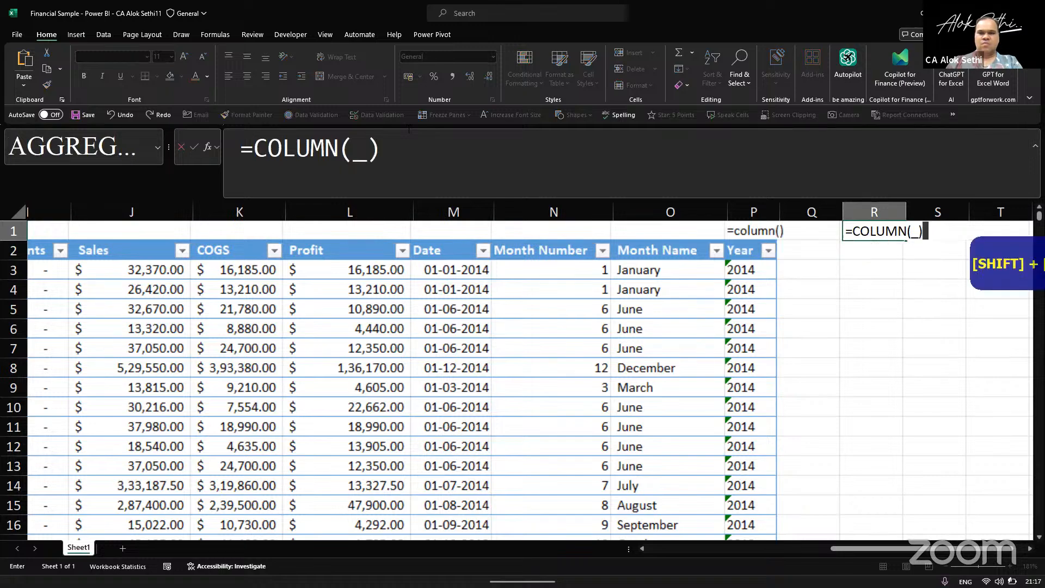
text())
key(Return)
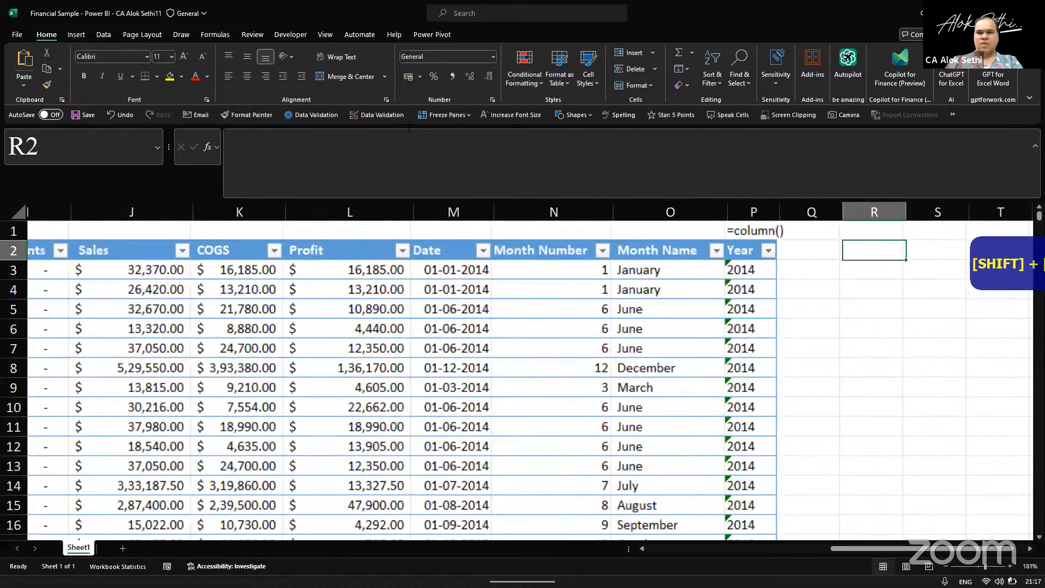
key(Up)
key(F2)
key(Escape)
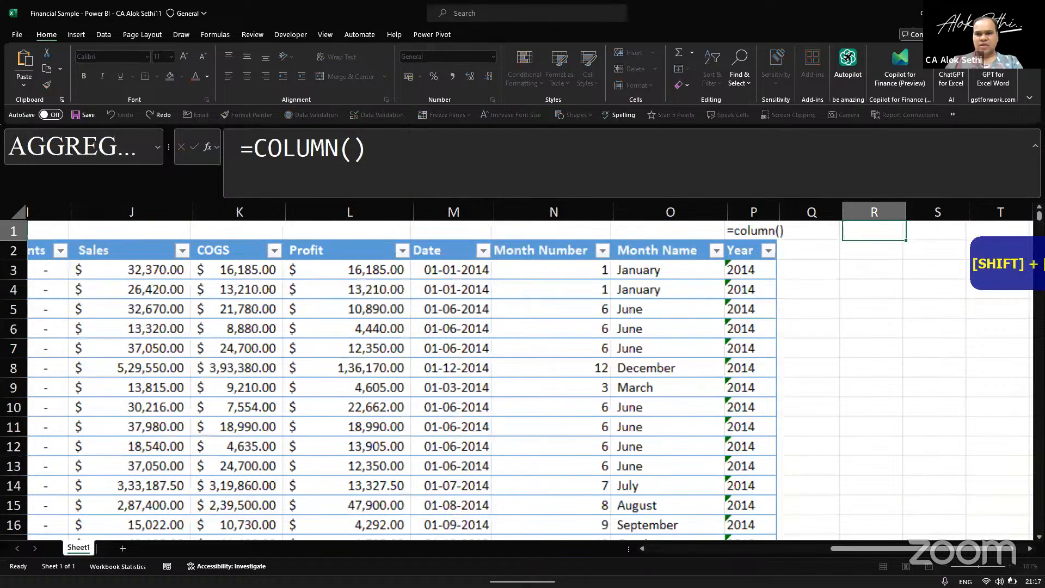
Try to rebuild the formula in P1 as =COLUMN() by trimming it and picking the function again
key(Left)
key(Left)
key(F2)
key(BackSpace)
key(BackSpace)
key(BackSpace)
key(BackSpace)
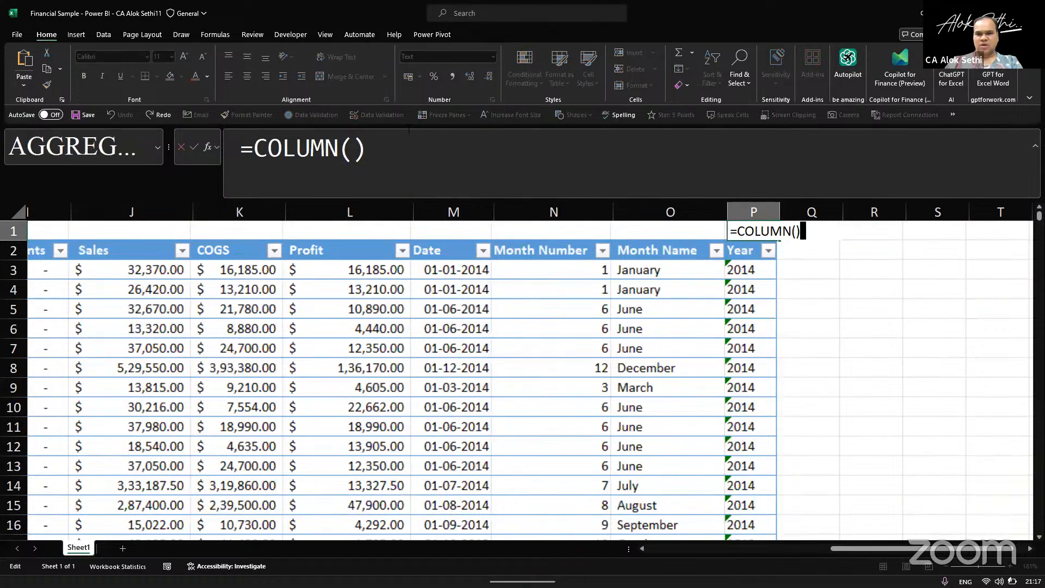
key(Tab)
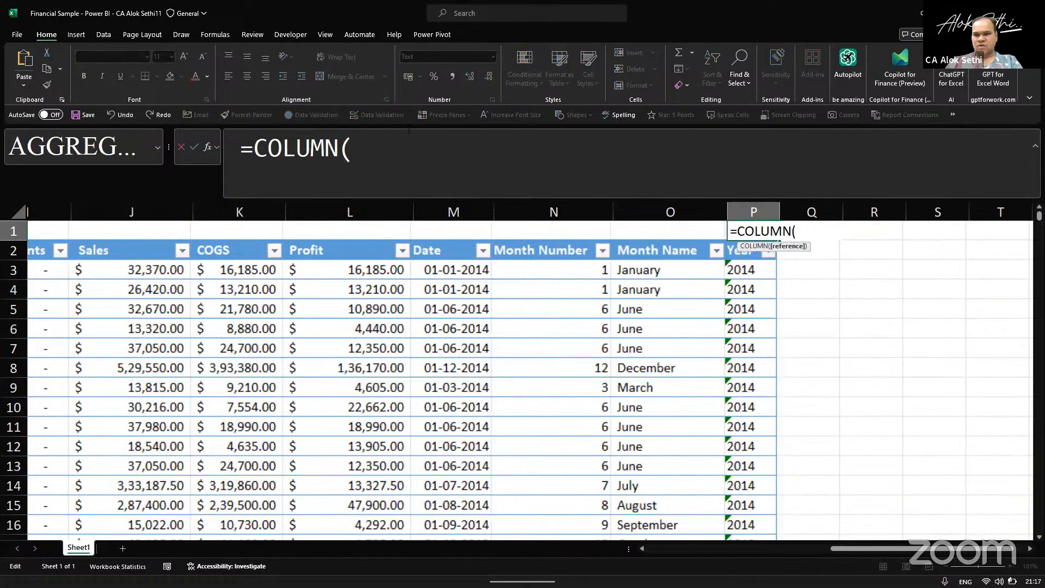
text())
key(Return)
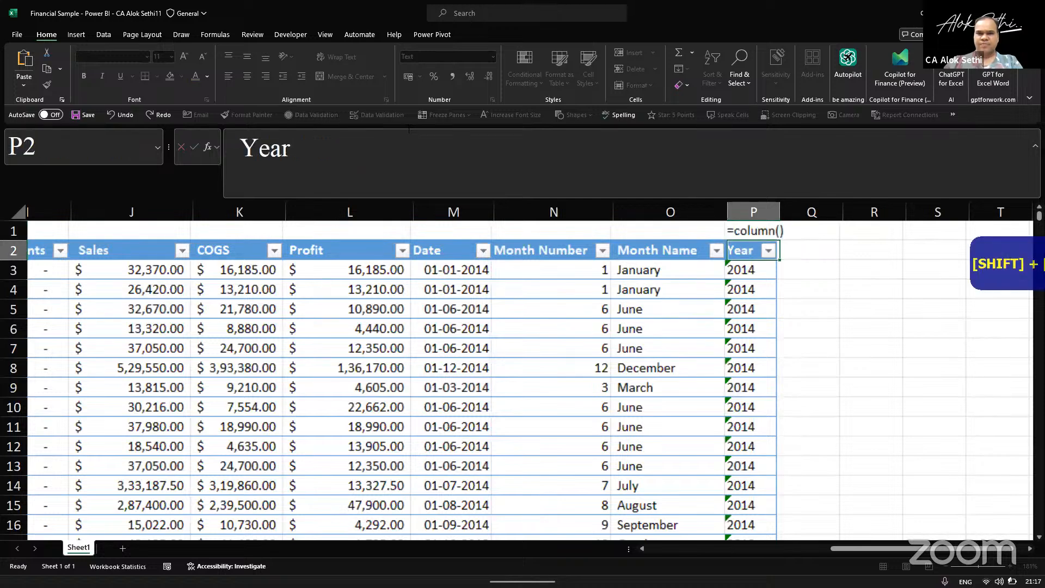
key(Up)
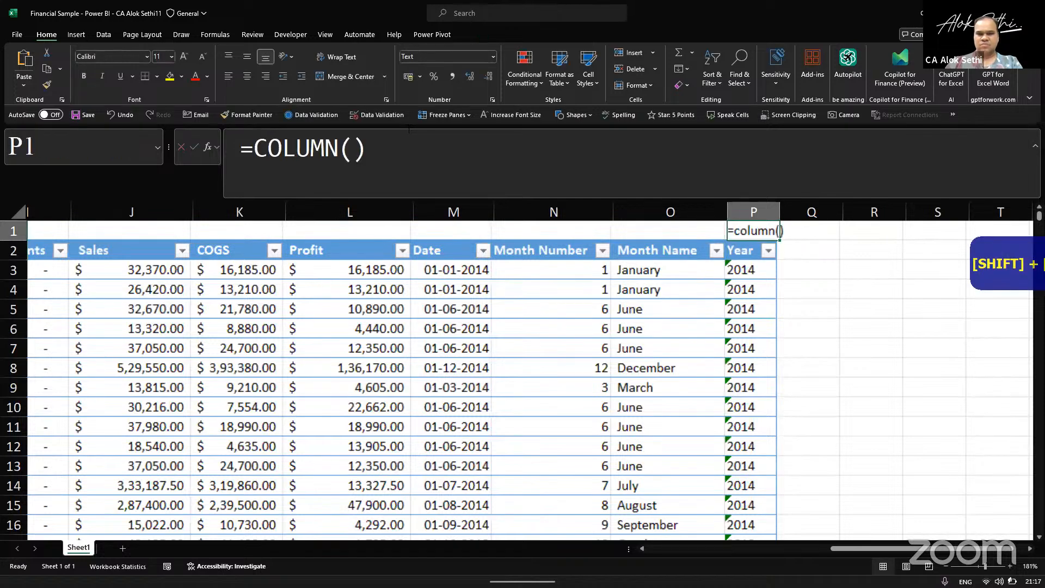
Clear the COLUMN formula from cell P1
key(Delete)
key(Return)
key(Up)
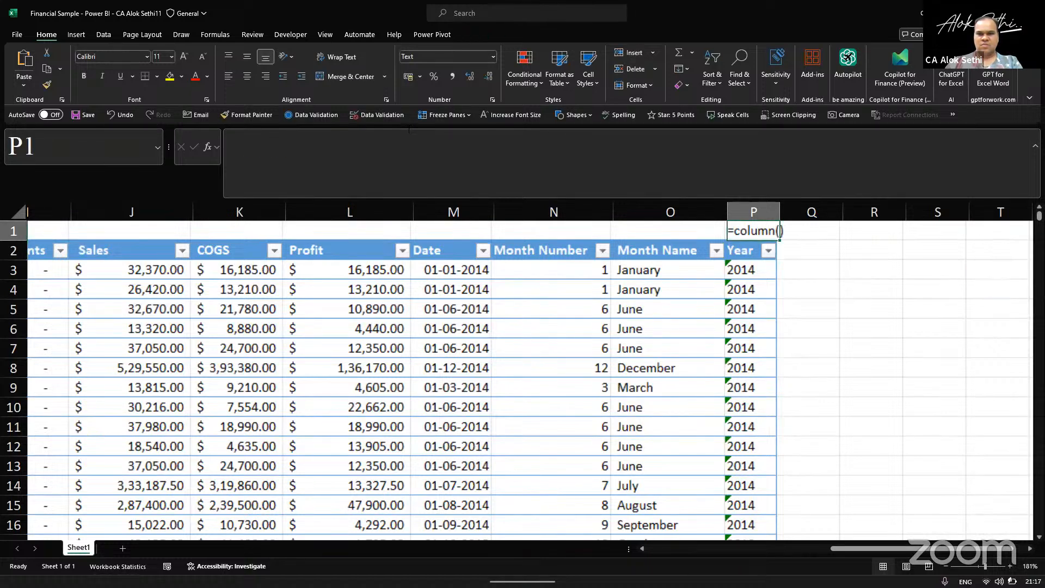
key(Left)
key(Right)
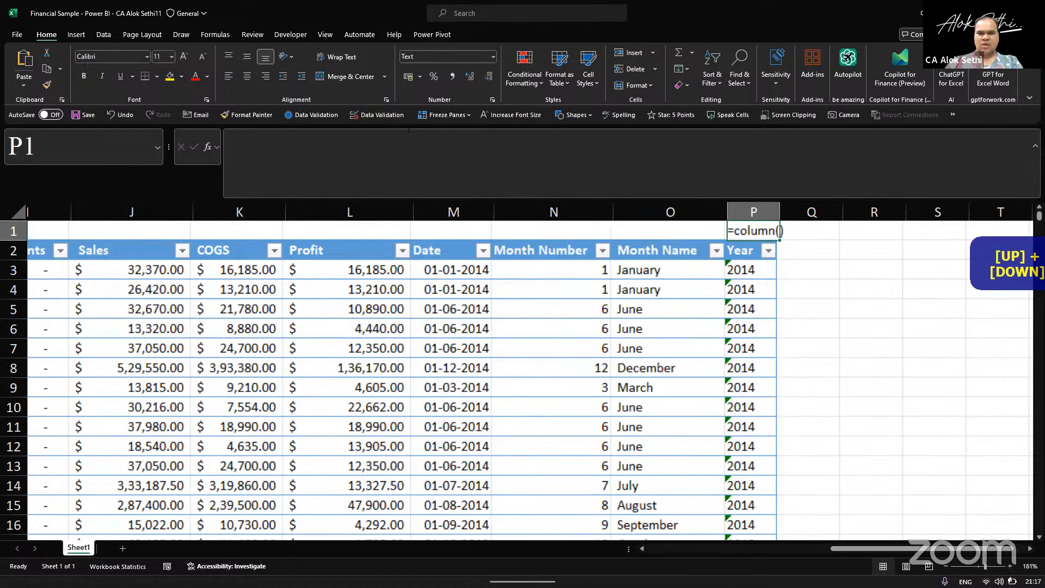
Delete the entire first row above the table headers, starting from cell A1, and select cell B2
key(Left)
key(Left)
key(Left)
key(Left)
key(Left)
key(Left)
key(Left)
key(Left)
key(Left)
key(Left)
key(Left)
key(Left)
key(Left)
key(Left)
key(Left)
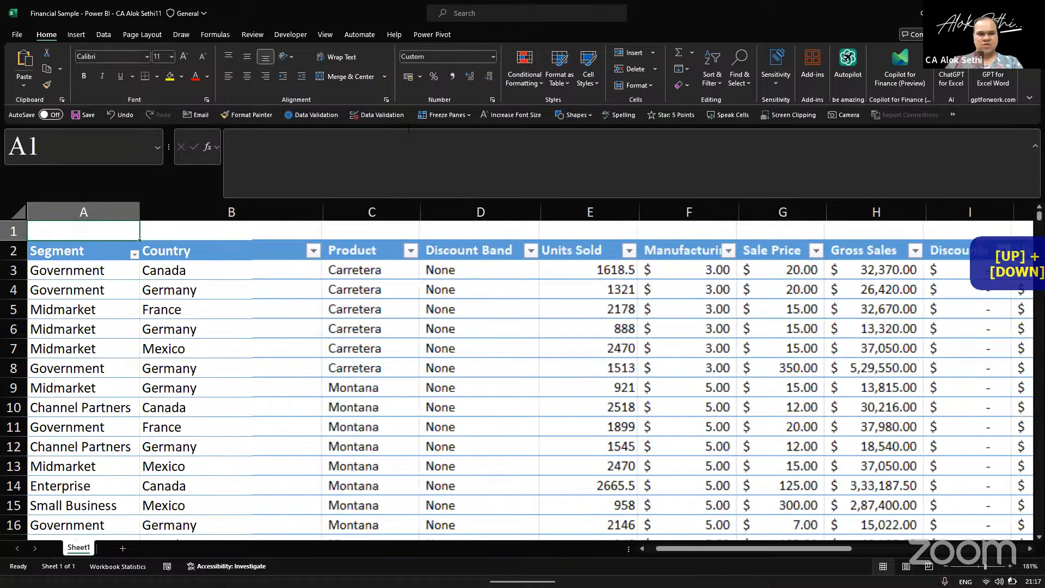
key(shift+space)
key(ctrl+minus)
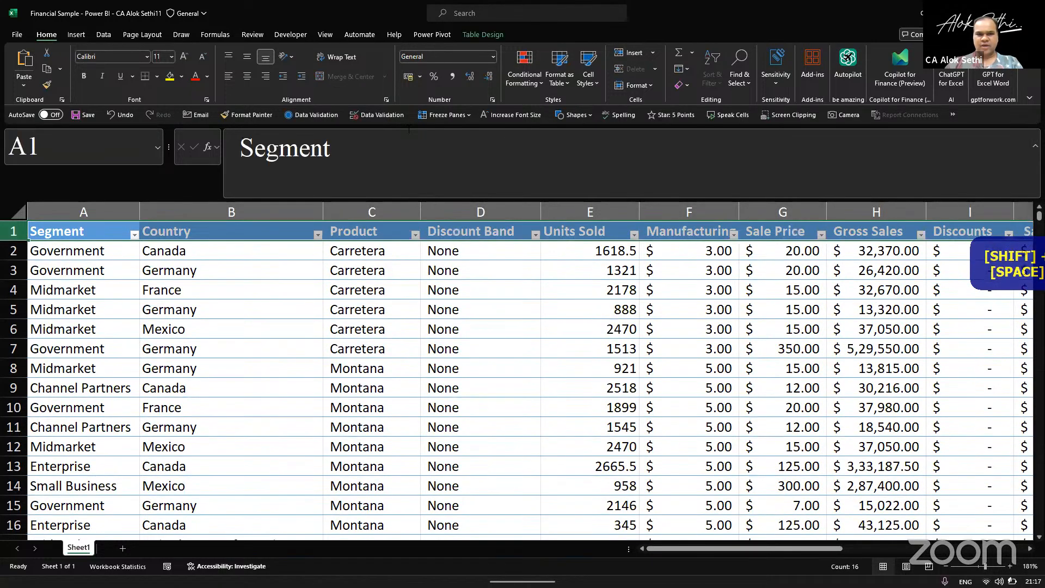
key(Down)
key(Right)
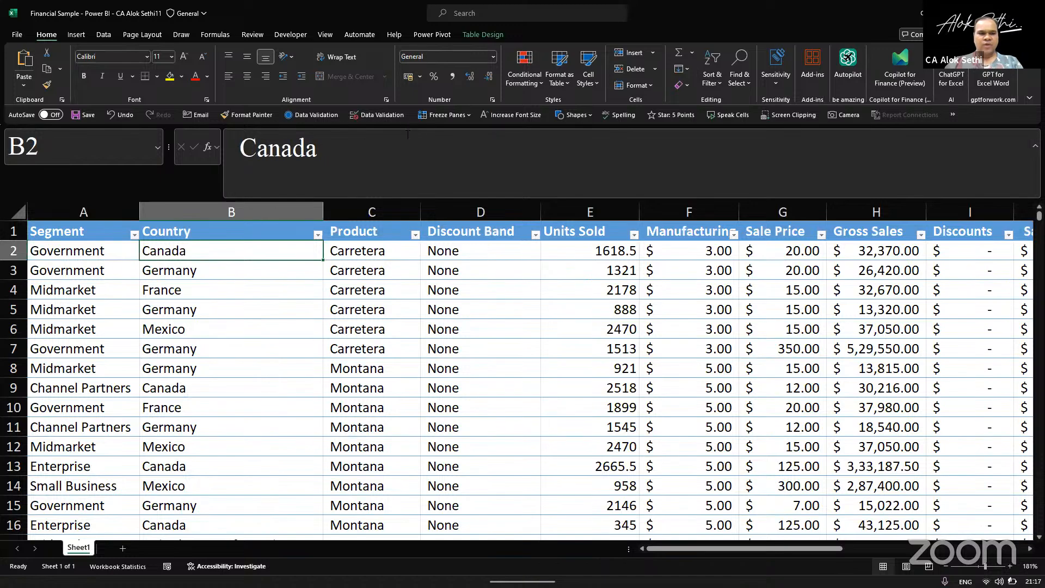
Look through the countries in the Country column's filter list, keeping all of them selected, and dismiss the low-battery notice
scroll(314, 261, down, 5)
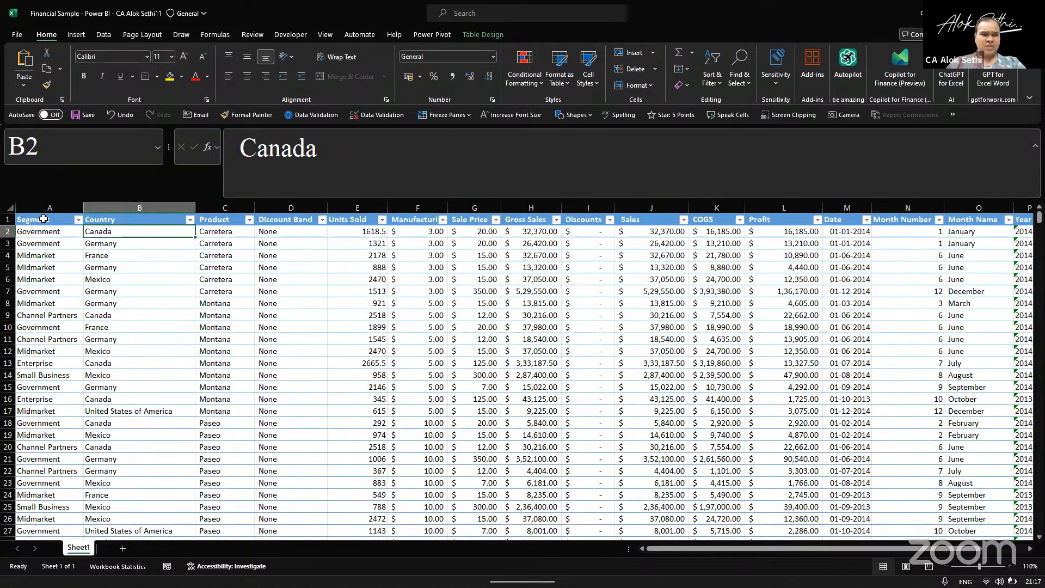
scroll(73, 218, up, 6)
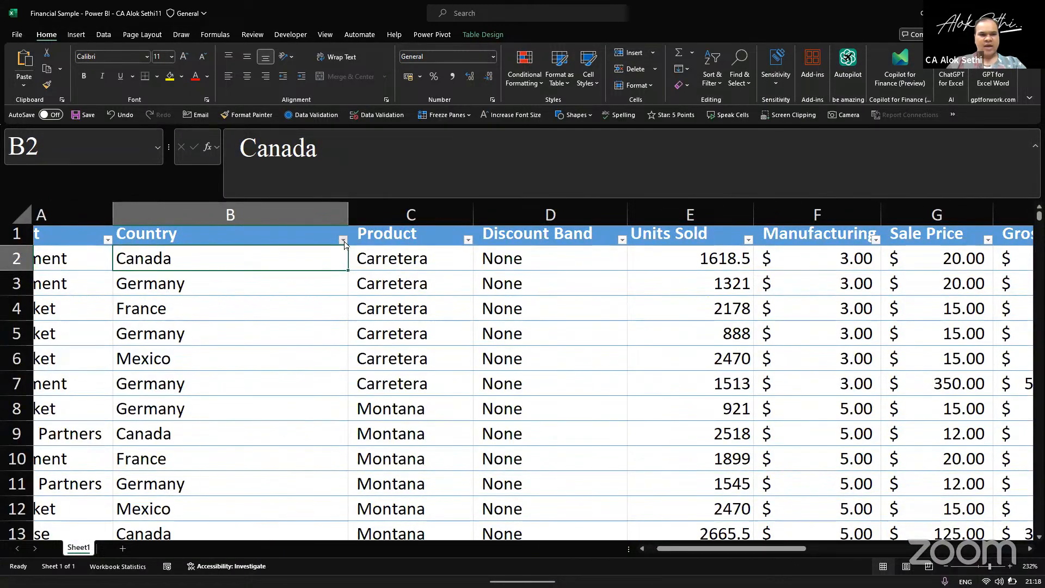
click(343, 241)
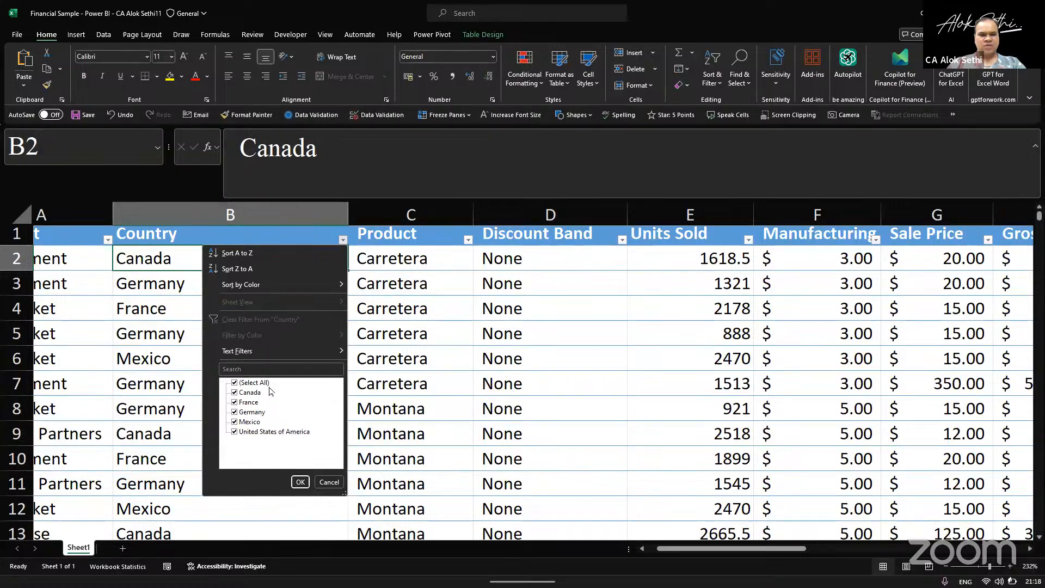
click(301, 481)
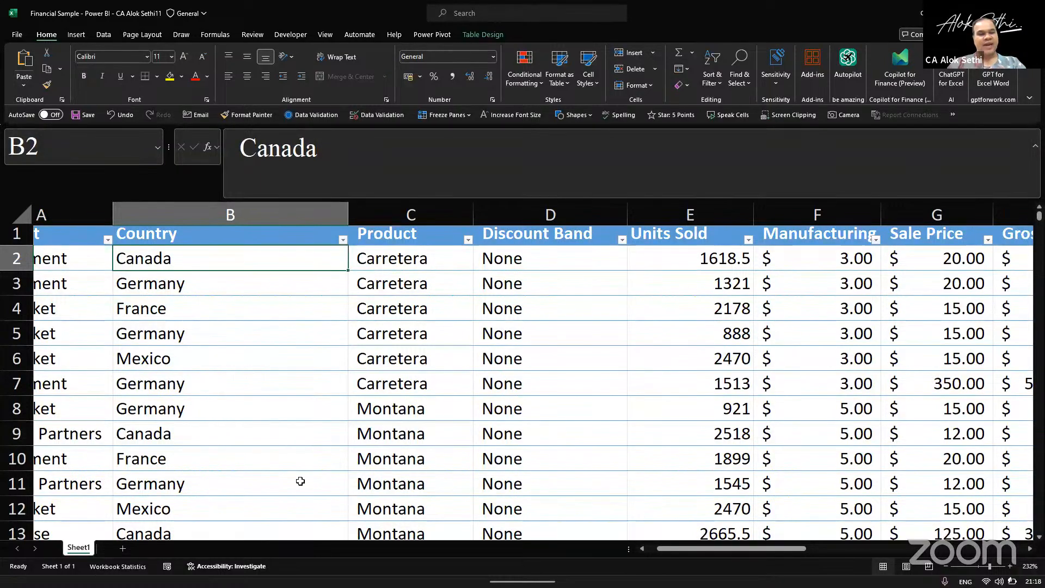
scroll(301, 481, down, 5)
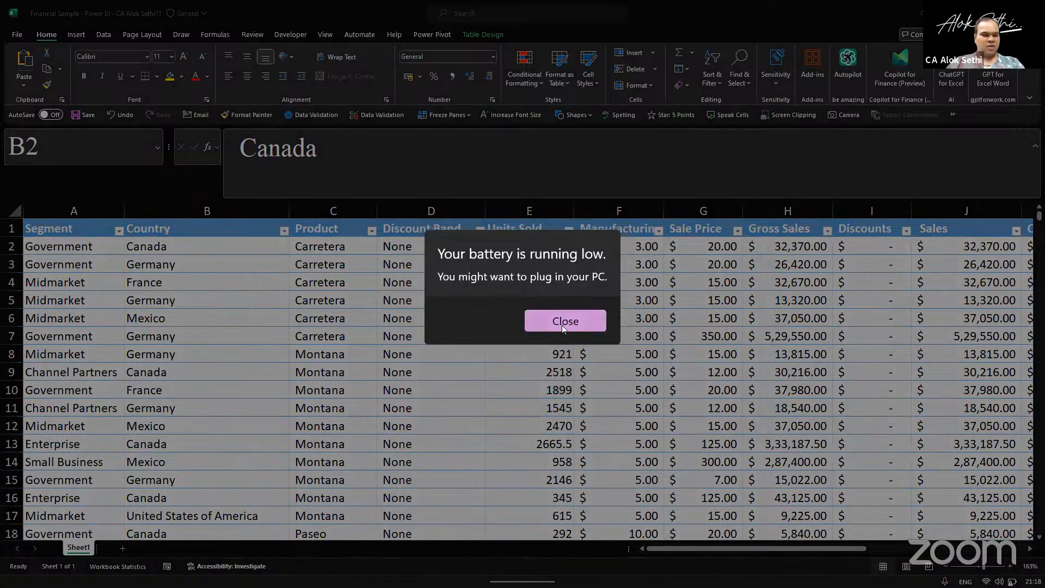
click(562, 325)
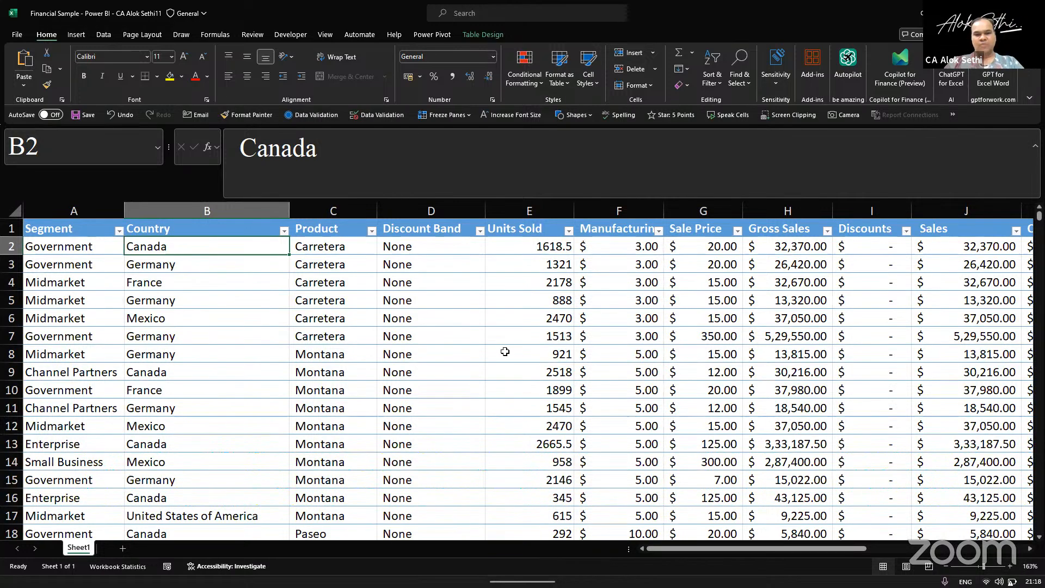
Filter the Country column to show only Canada and select the first filtered country cell
click(461, 524)
click(285, 236)
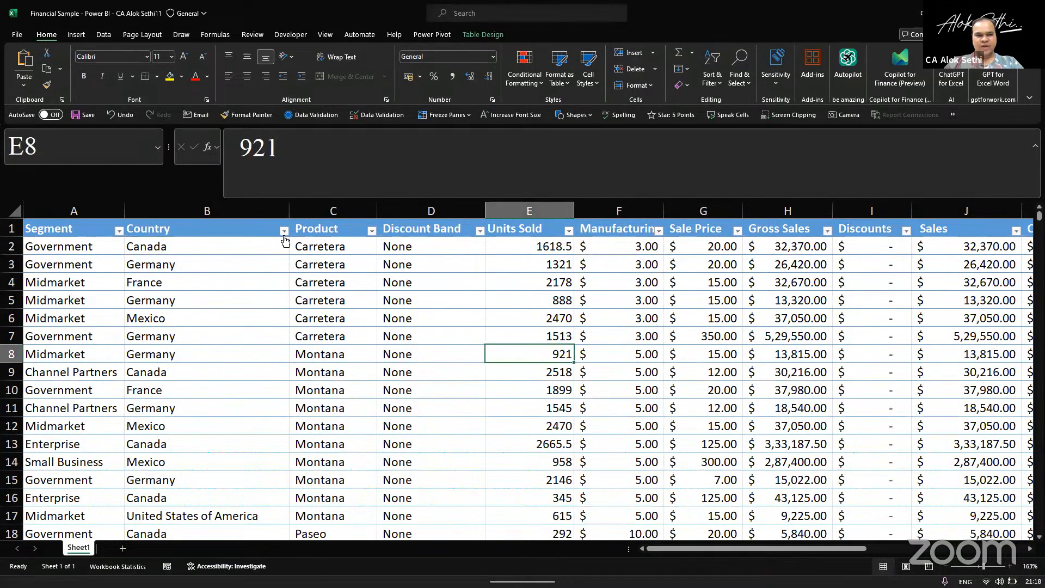
click(284, 238)
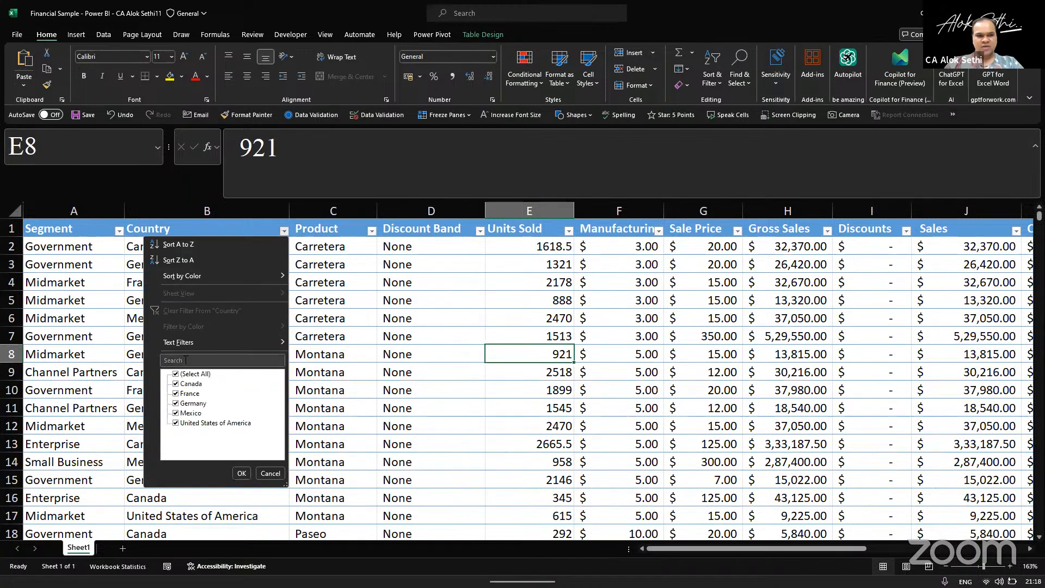
click(187, 375)
click(188, 384)
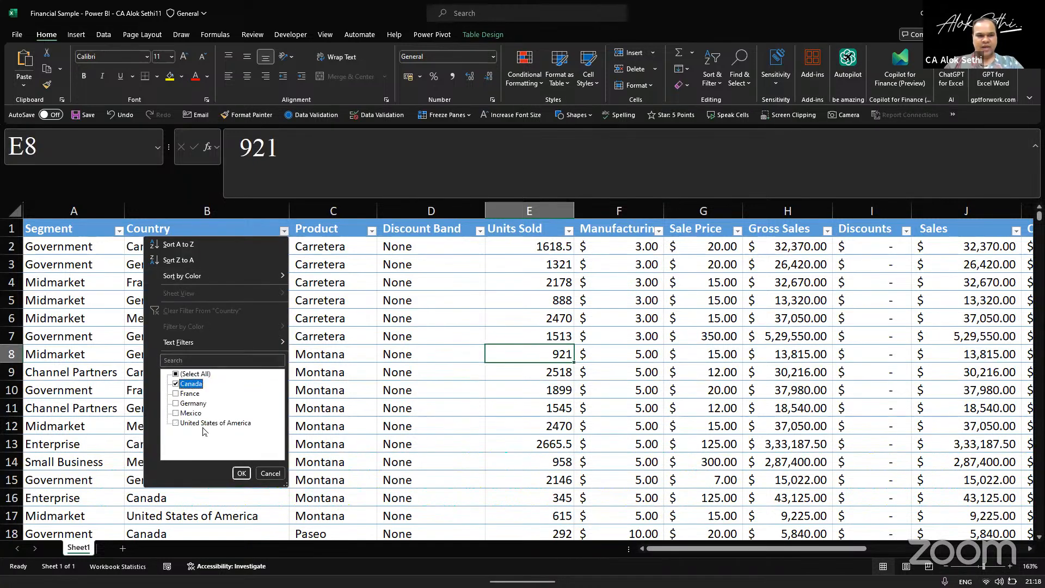
click(242, 473)
click(190, 249)
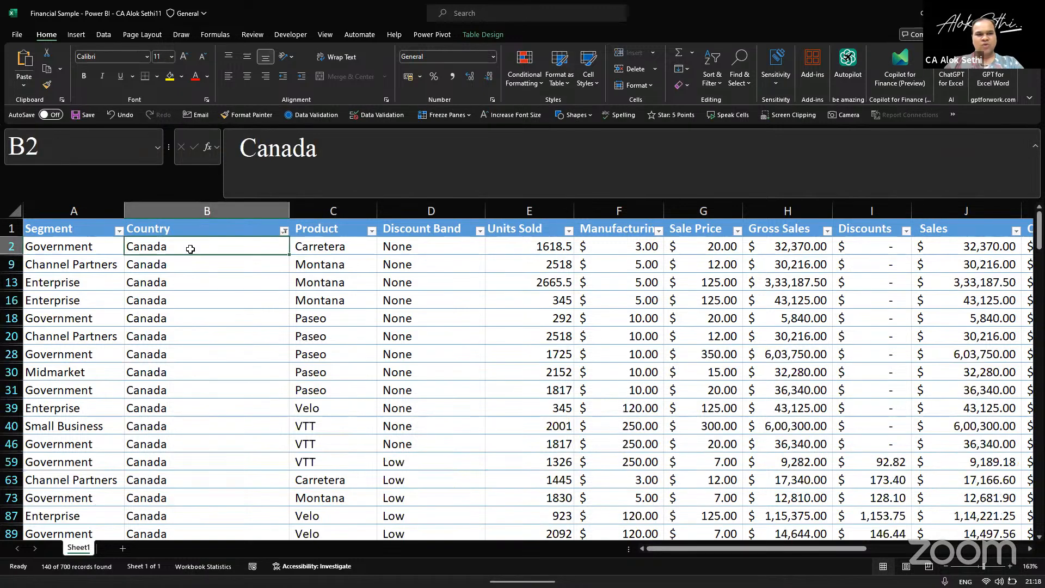
Examine the Canada rows across the columns from Country to Gross Sales and down the filtered list
key(Right)
key(Right)
key(Right)
key(Right)
key(Right)
key(Right)
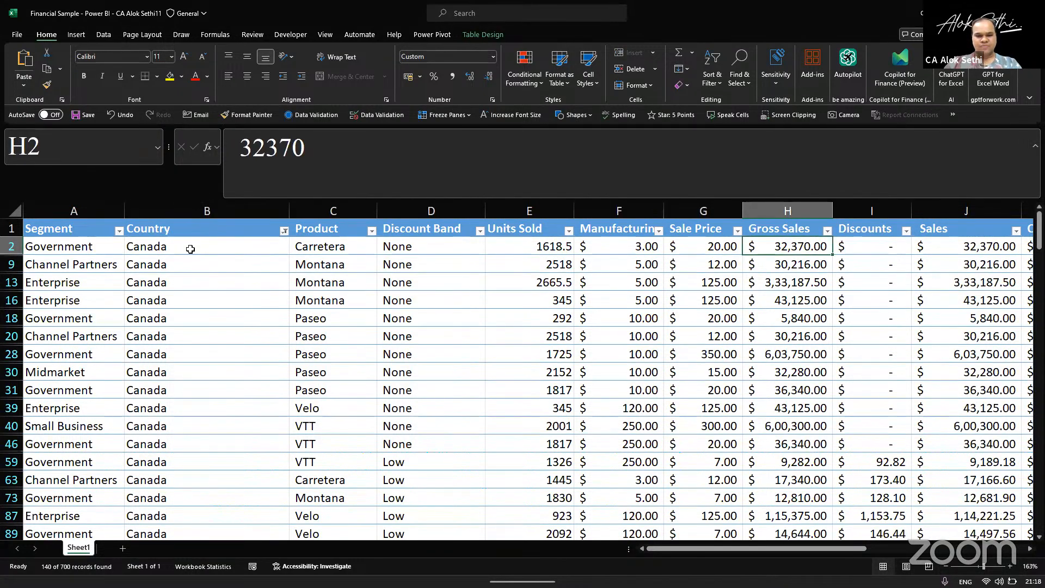
scroll(190, 248, down, 1)
scroll(190, 249, down, 1)
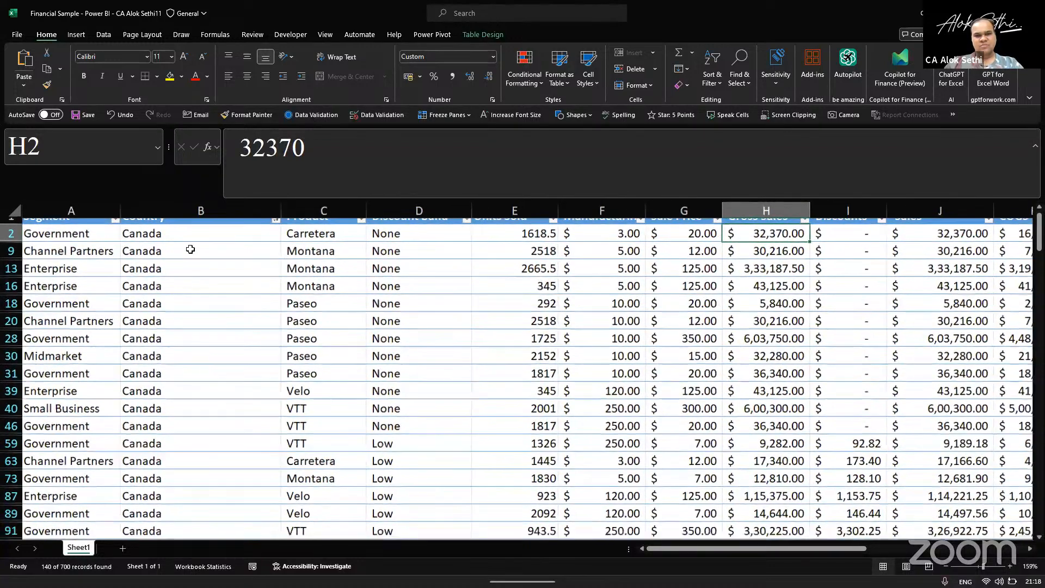
scroll(381, 461, down, 3)
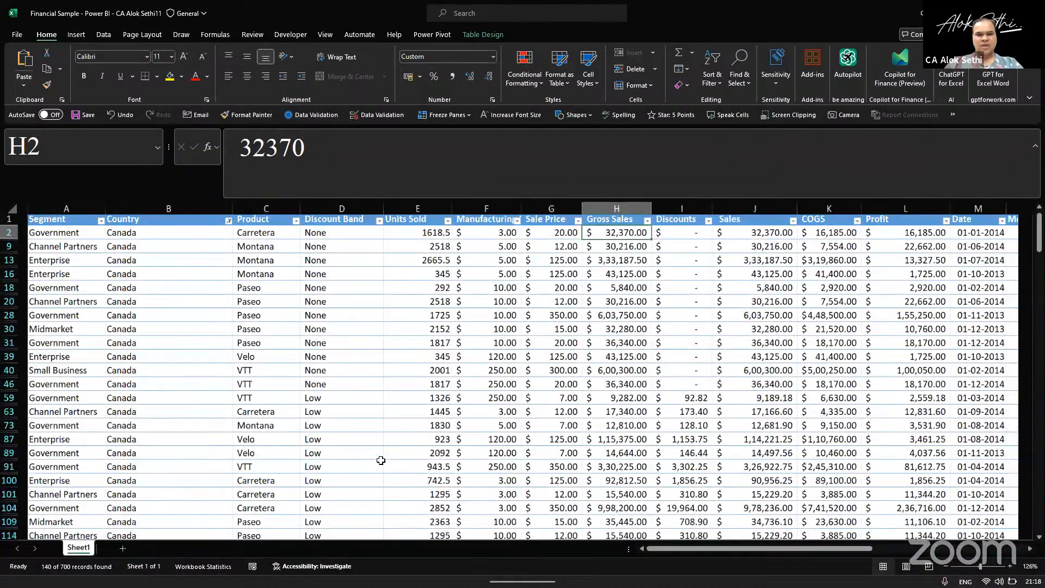
scroll(381, 460, down, 1)
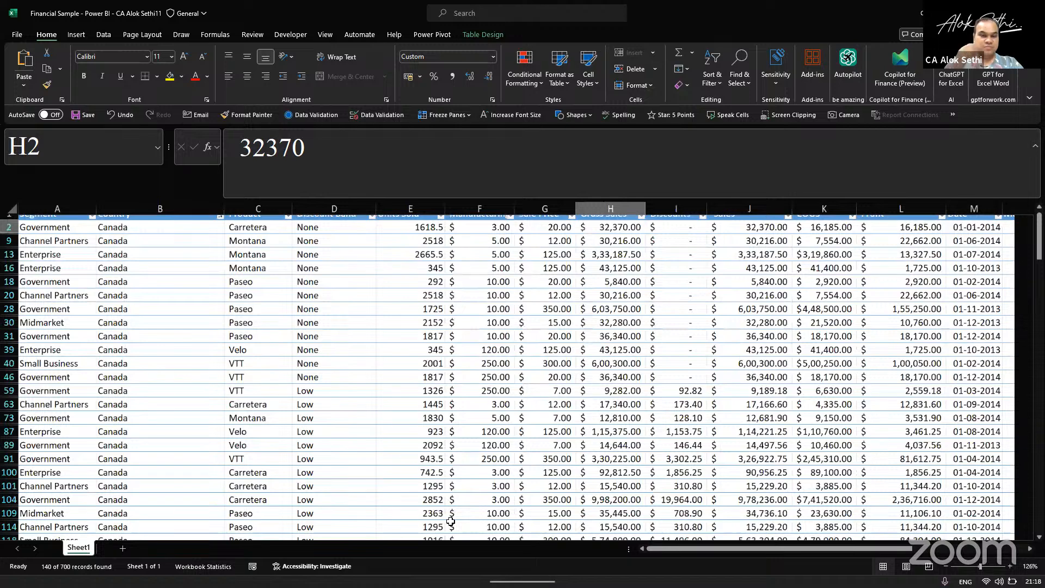
scroll(381, 460, up, 1)
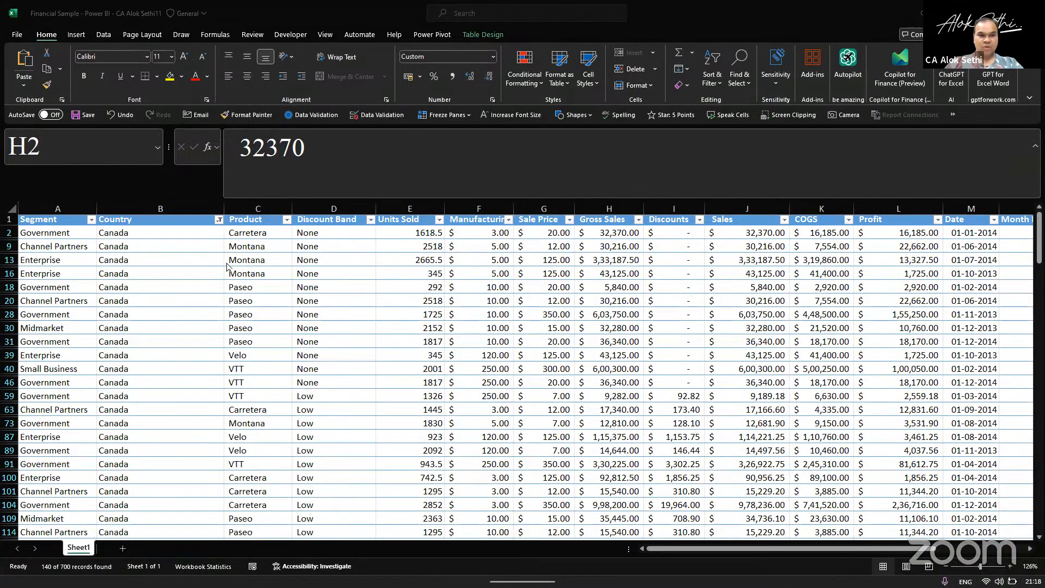
Fit the widths of the Country and Discount Band columns to their contents
click(222, 239)
double_click(223, 209)
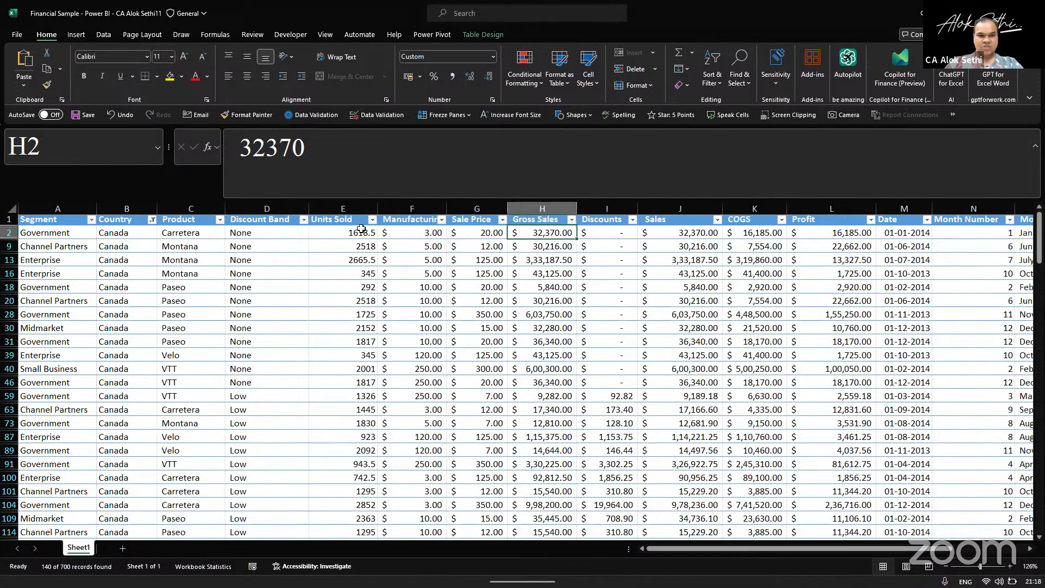
double_click(308, 208)
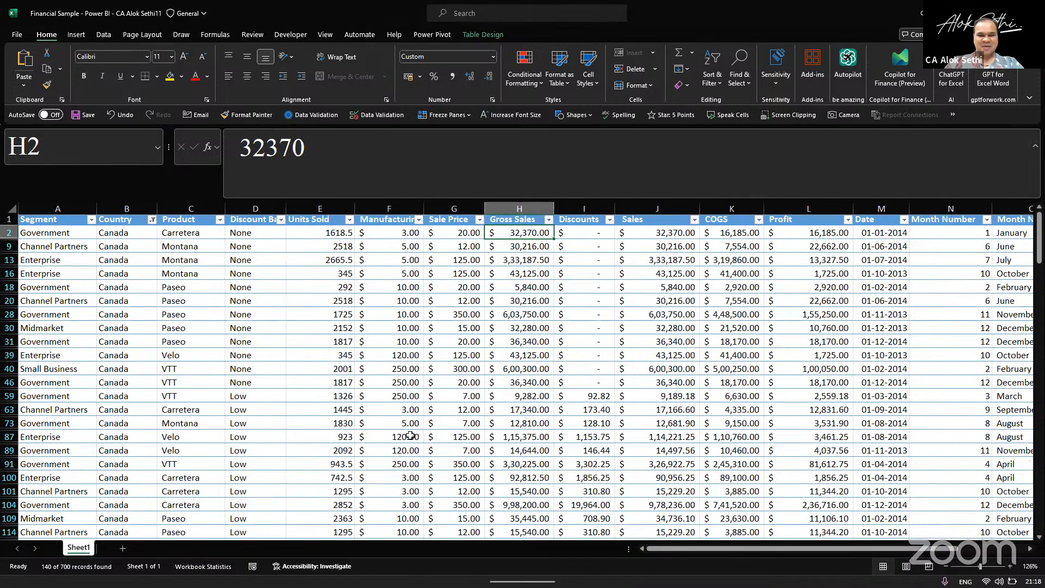
Check the filtered Canada table across all its columns, from Segment through Year
click(449, 473)
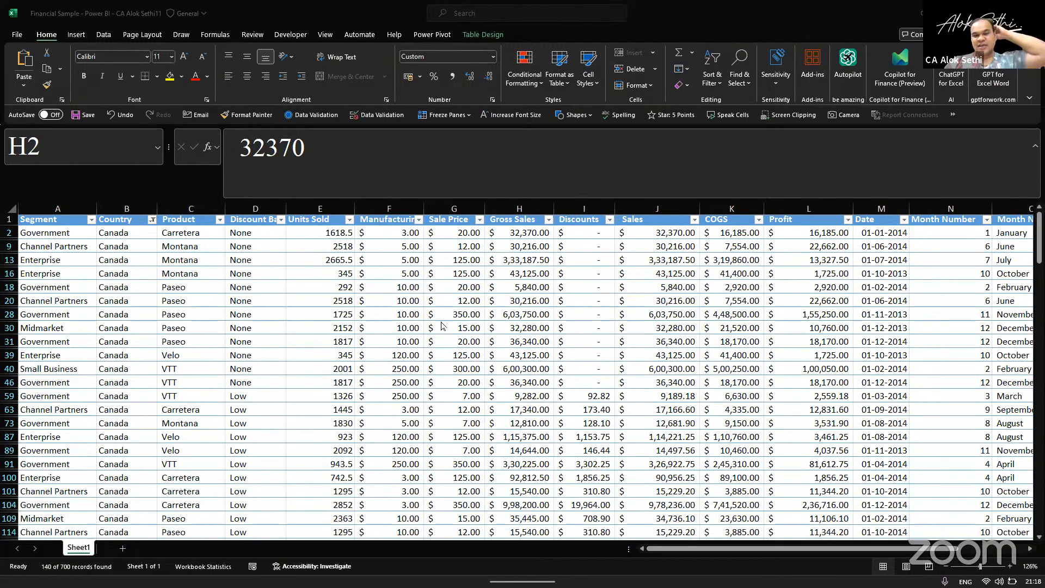
ctrl+scroll(443, 325, down, 3)
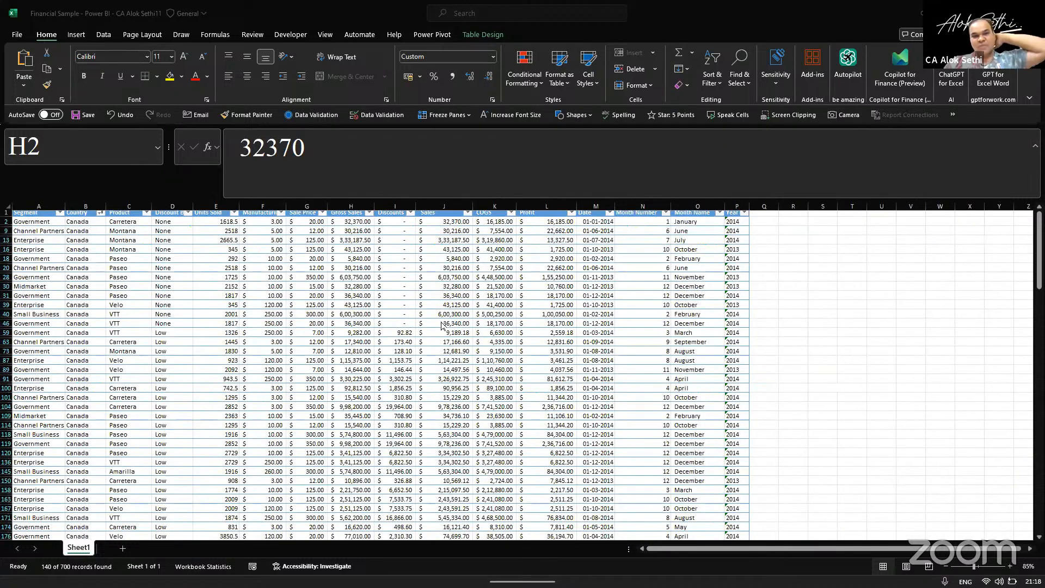
ctrl+scroll(442, 326, up, 2)
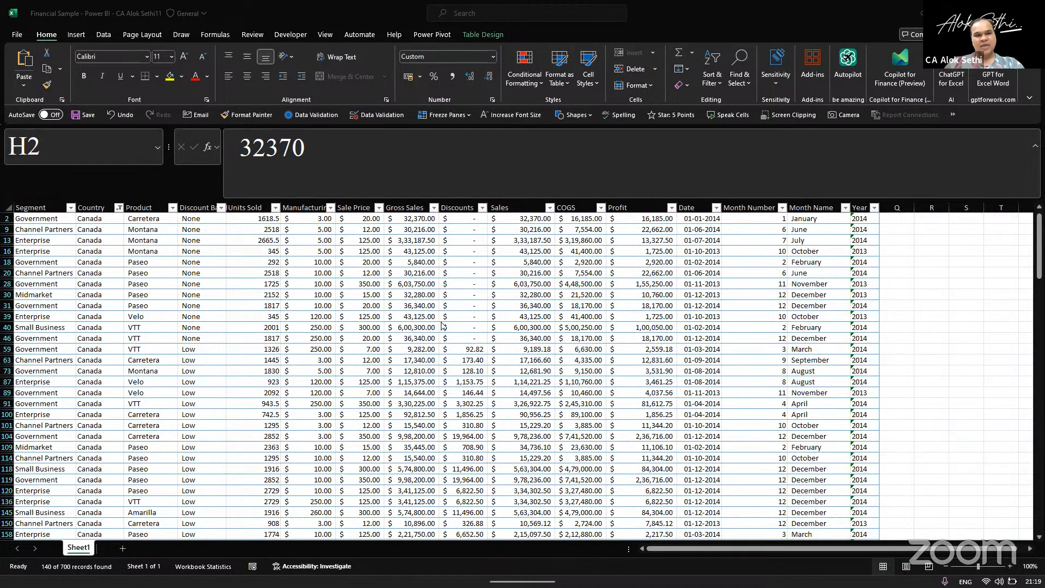
ctrl+scroll(441, 326, up, 1)
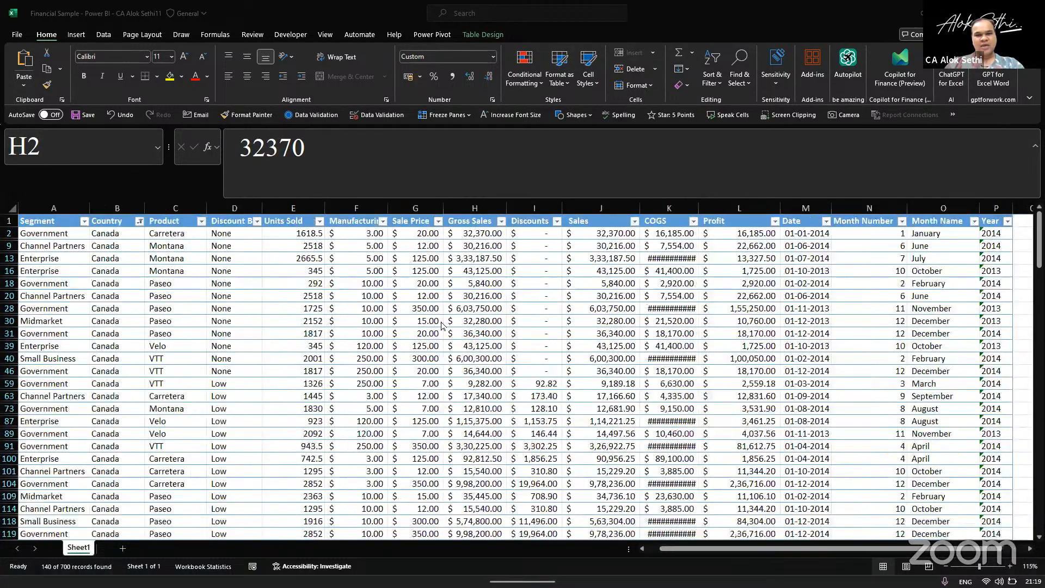
click(699, 208)
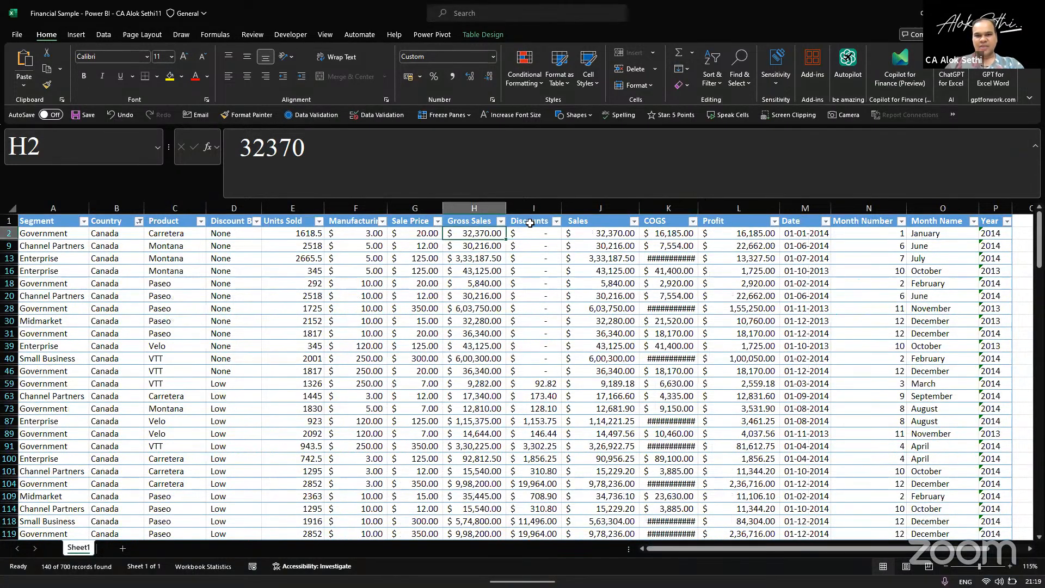
Select all filtered Canada values in the Sales column and magnify the status bar to read their sum
click(600, 234)
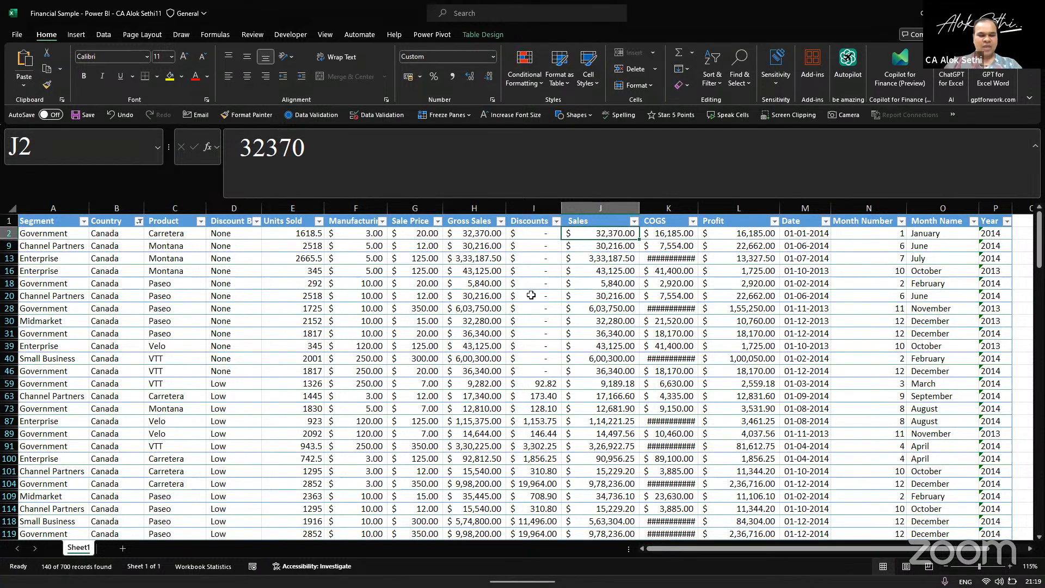
key(ctrl+shift+Down)
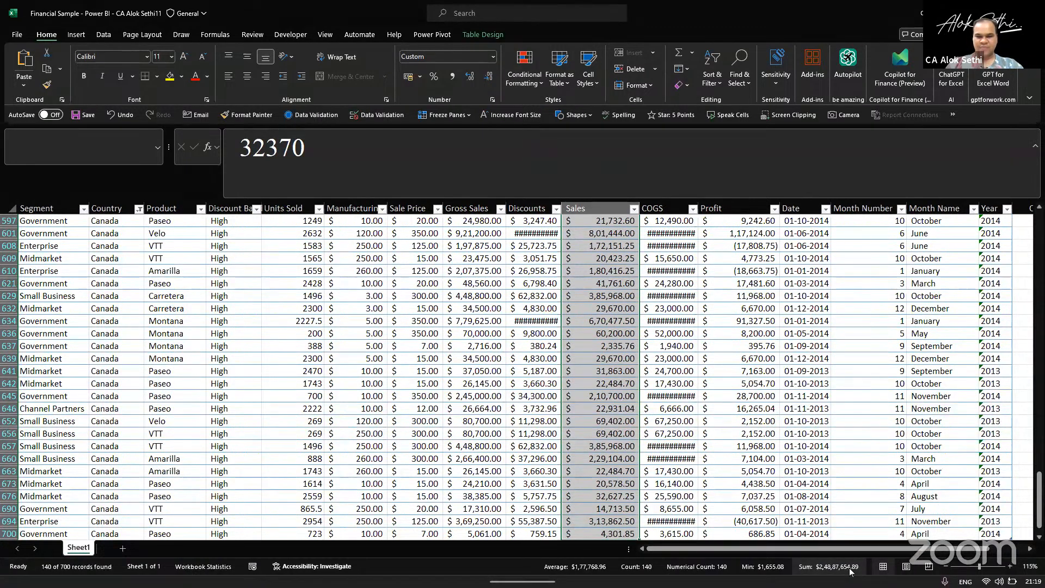
key(super+plus)
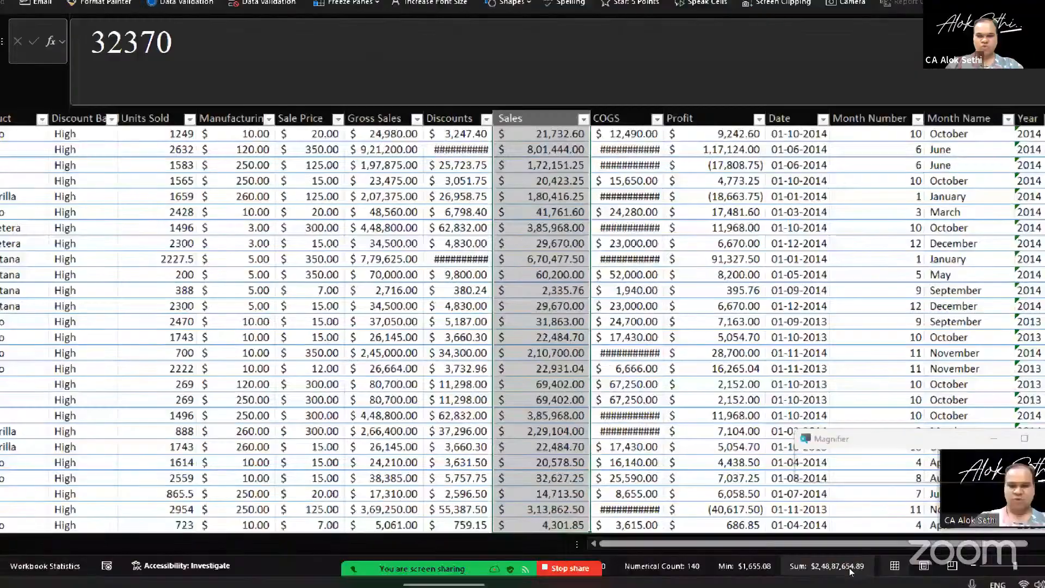
key(super+plus)
key(super+plus)
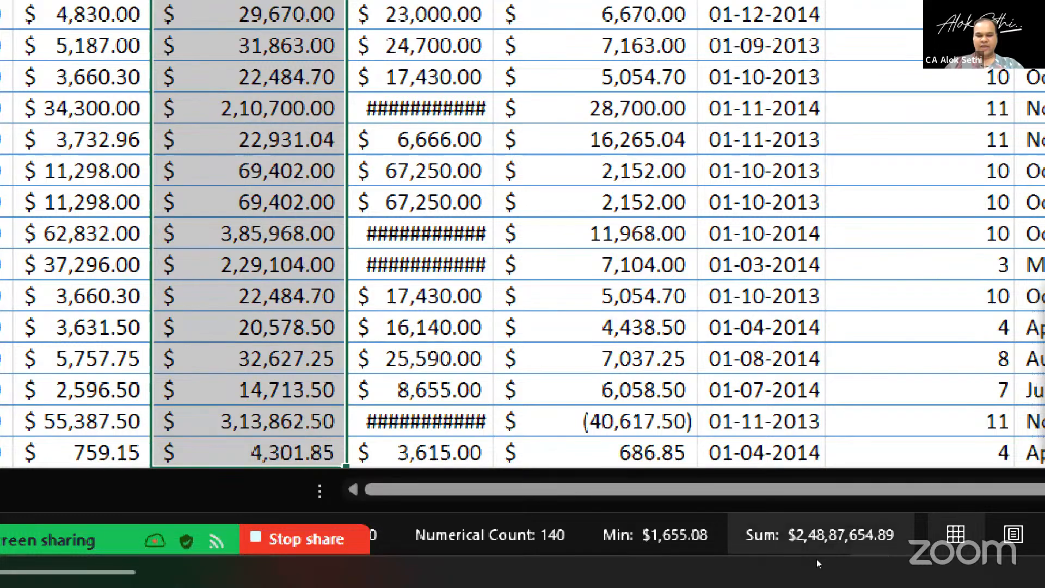
key(super+minus)
key(super+minus)
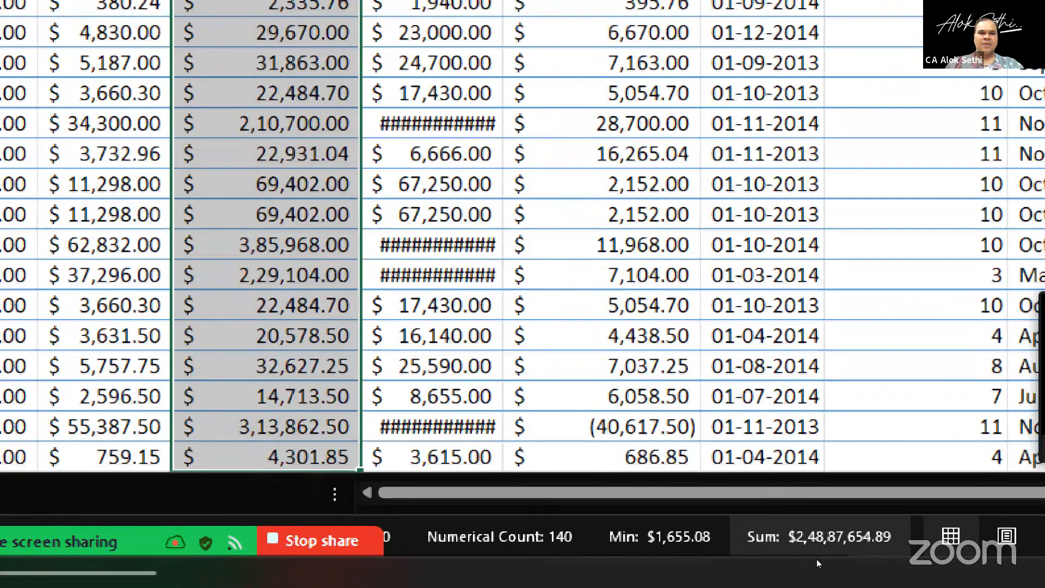
click(570, 384)
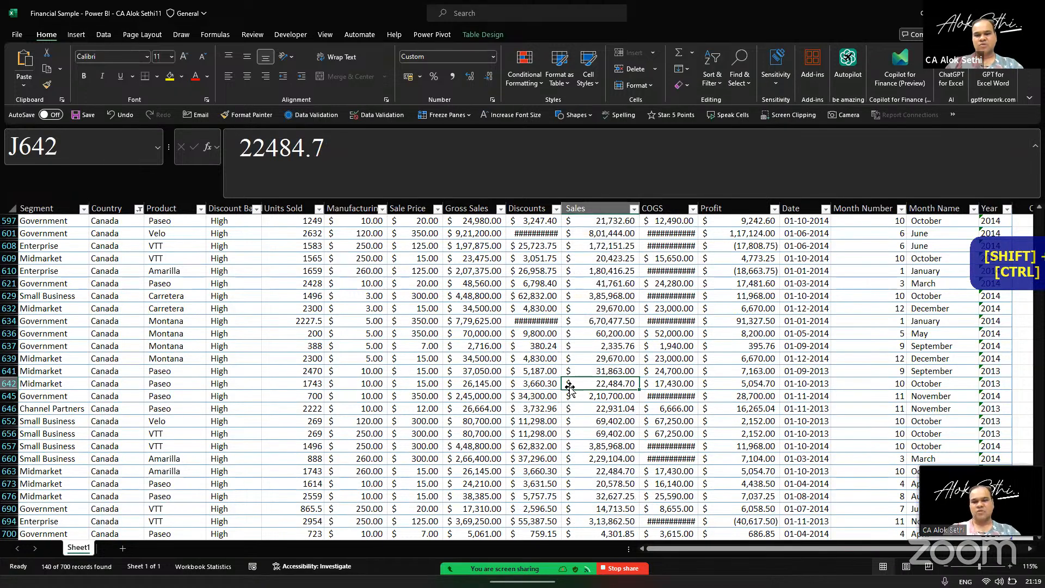
Return to the Country header and remove the filter from the table so all countries are listed
click(477, 332)
key(Left)
key(ctrl+Left)
key(Up)
key(Up)
key(Up)
key(Up)
key(Up)
key(Up)
key(Up)
key(Up)
key(Up)
key(Up)
key(Up)
key(Up)
key(Up)
key(Up)
key(Up)
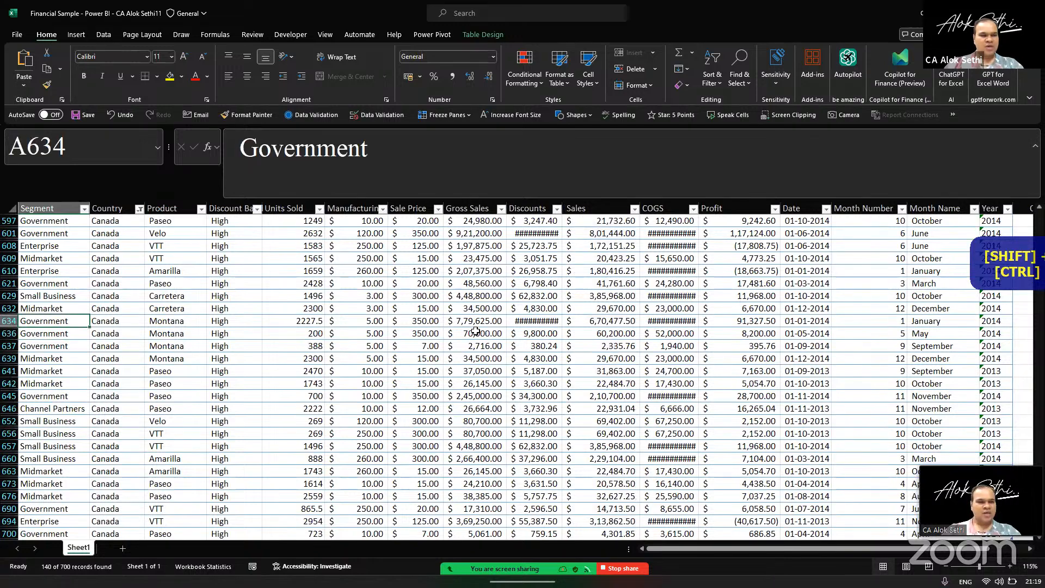
key(ctrl+Up)
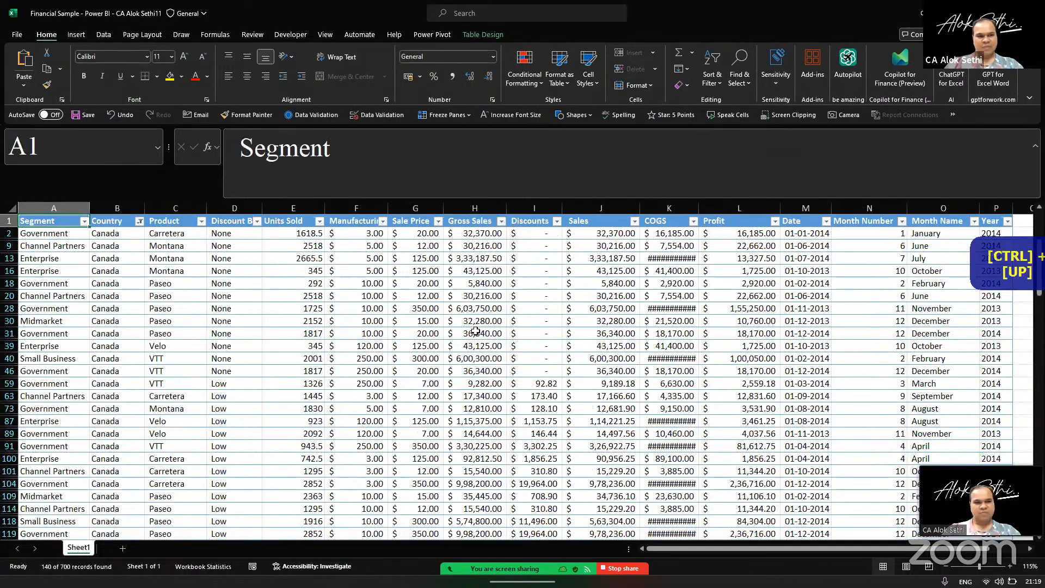
key(Right)
key(ctrl+shift+l)
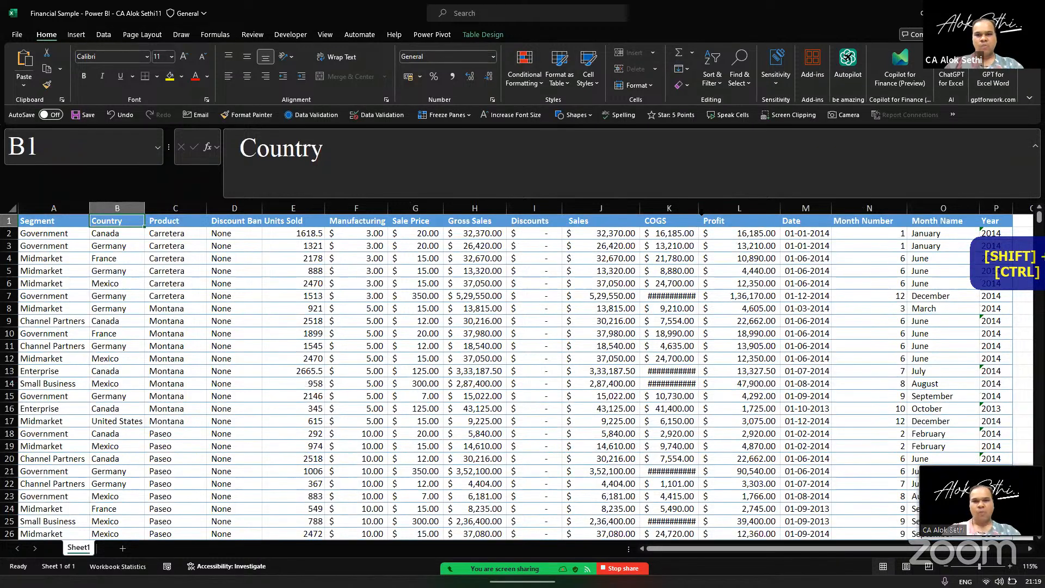
Fit the width of the COGS column to its contents
click(701, 209)
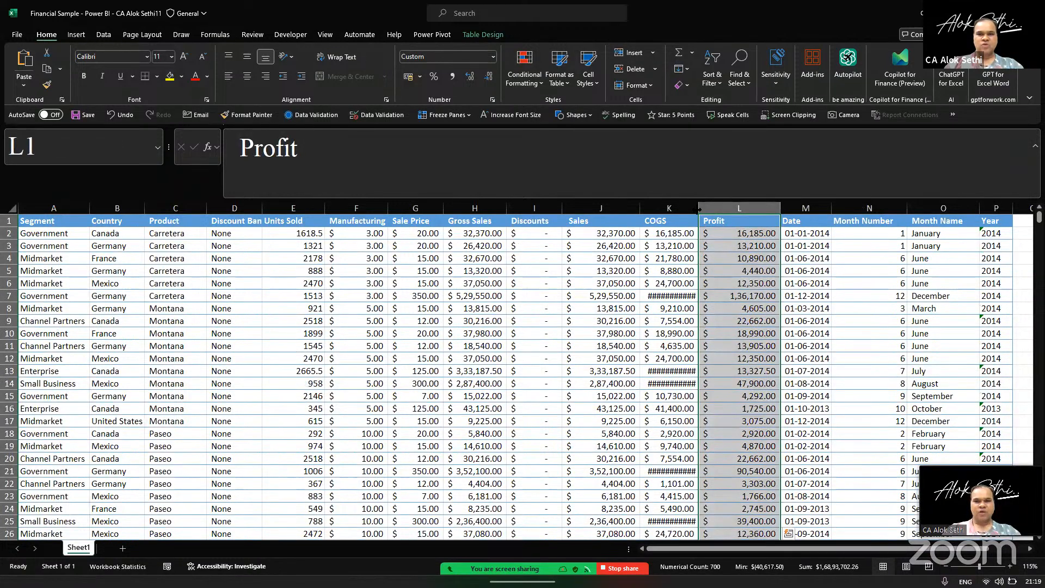
double_click(701, 209)
click(550, 368)
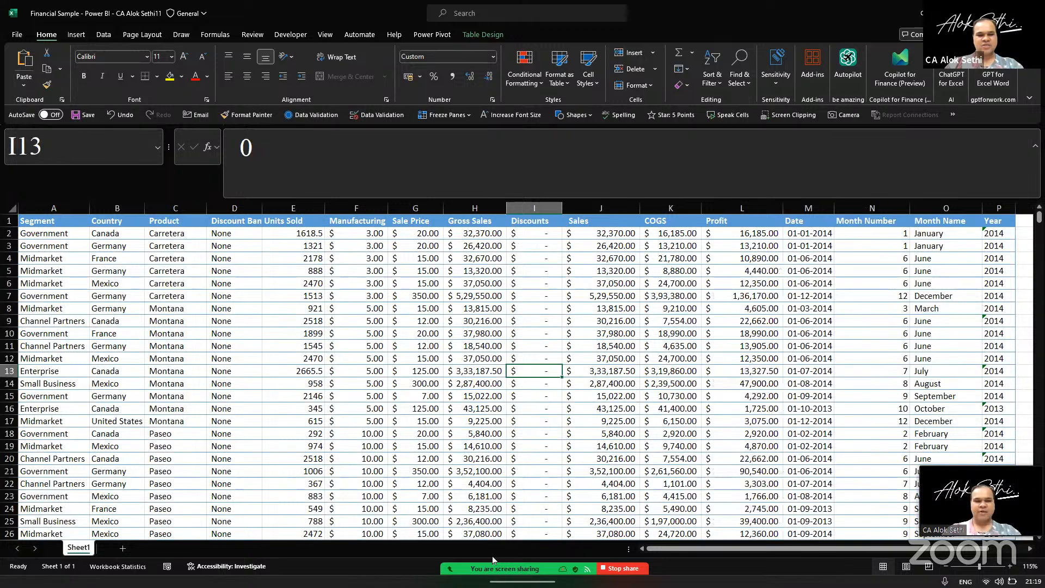
mouse_move(492, 560)
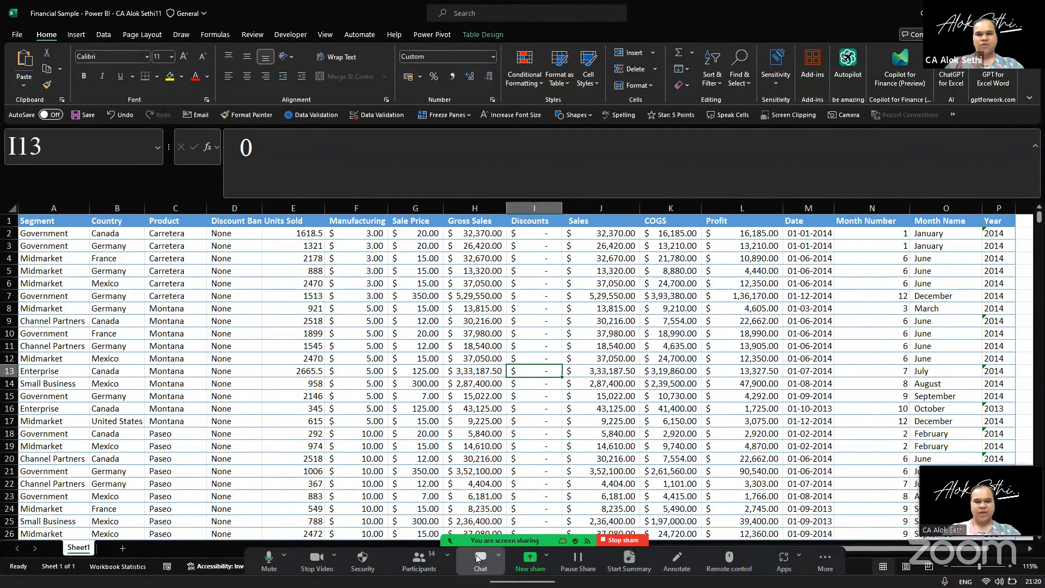
click(477, 555)
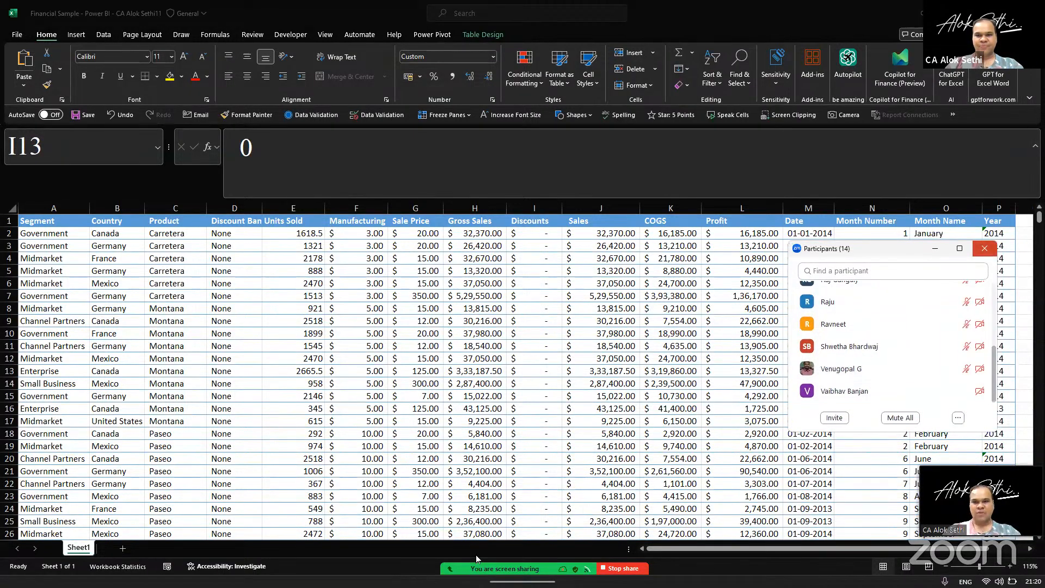
click(984, 249)
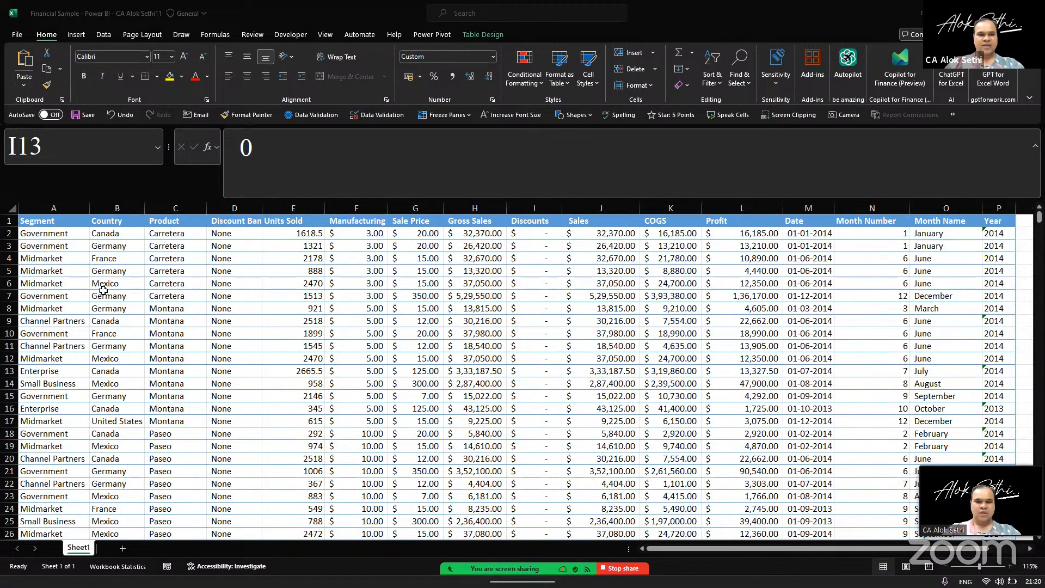
scroll(103, 290, down, 2)
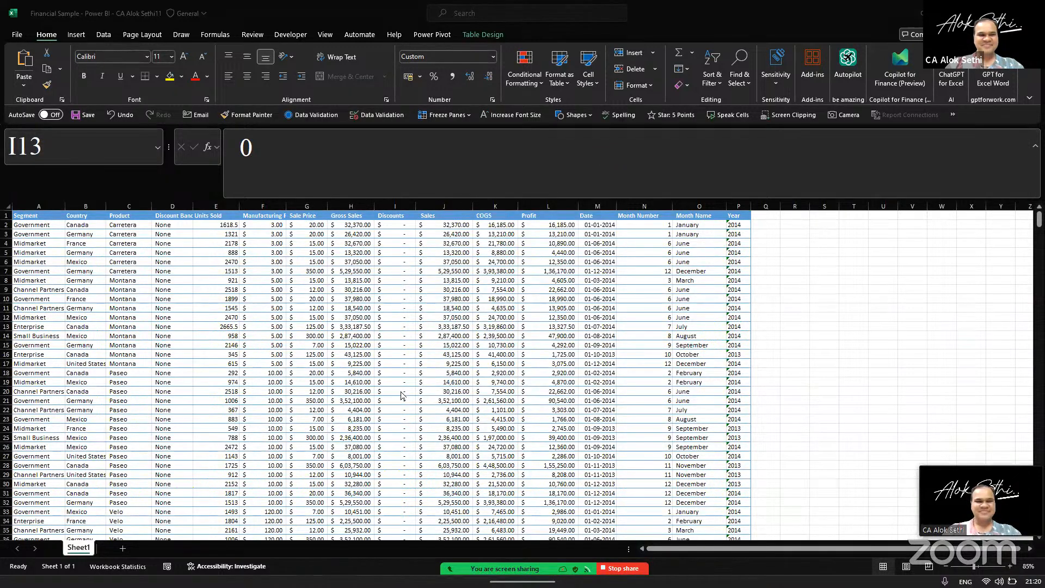
scroll(401, 394, up, 4)
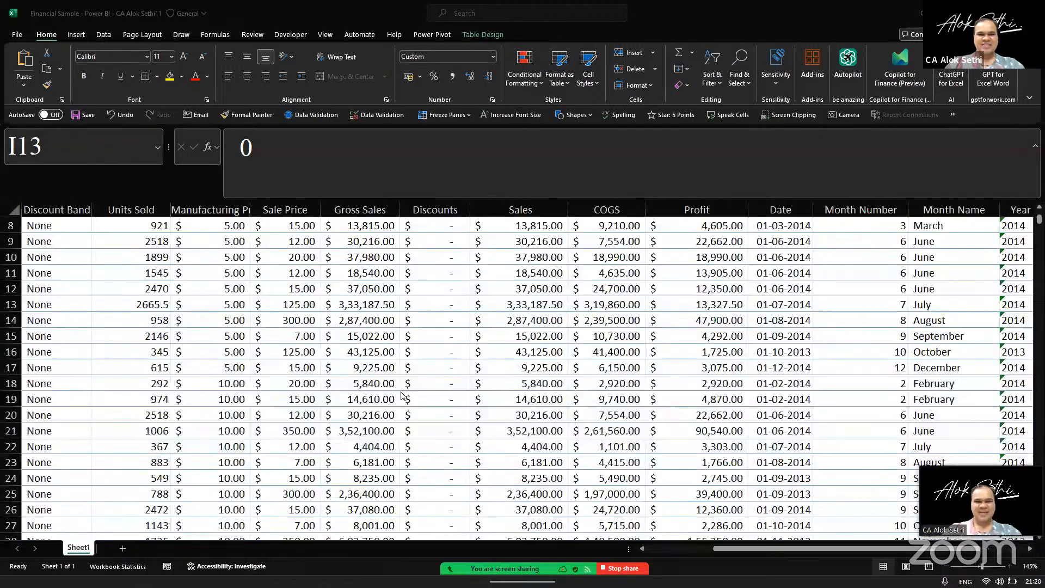
scroll(401, 394, down, 3)
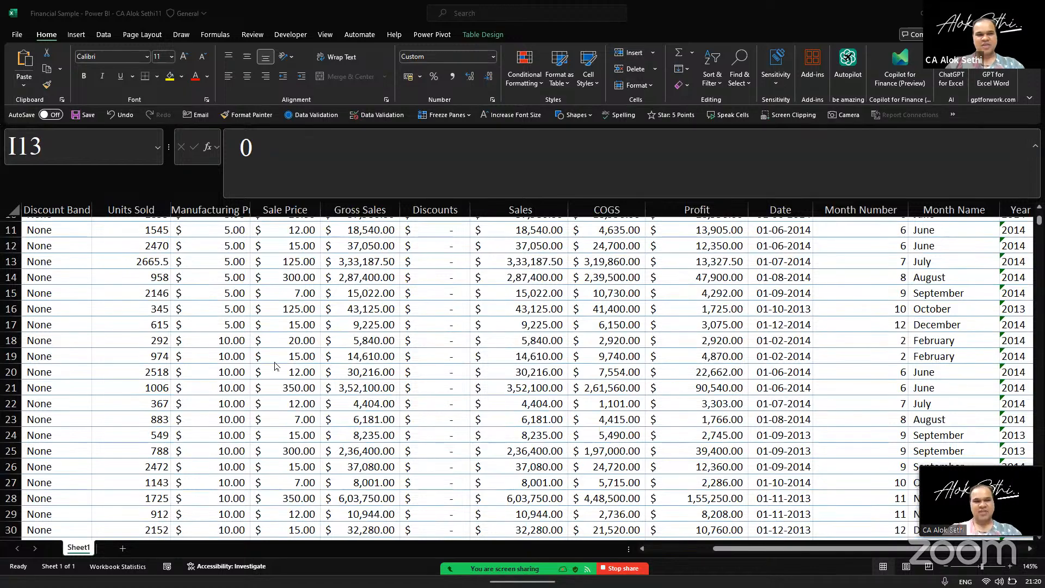
scroll(140, 304, up, 3)
scroll(140, 308, down, 1)
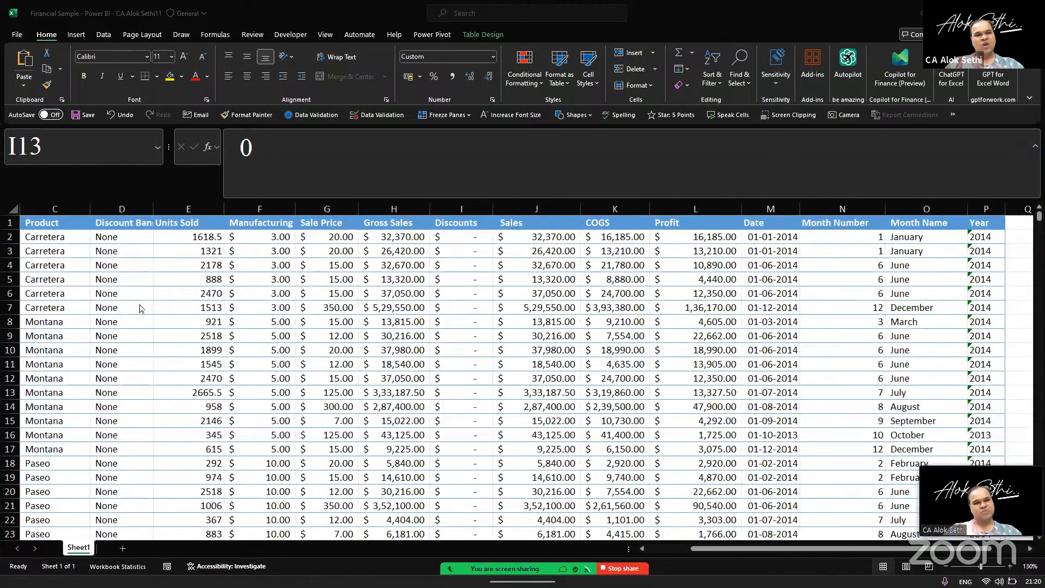
click(5, 223)
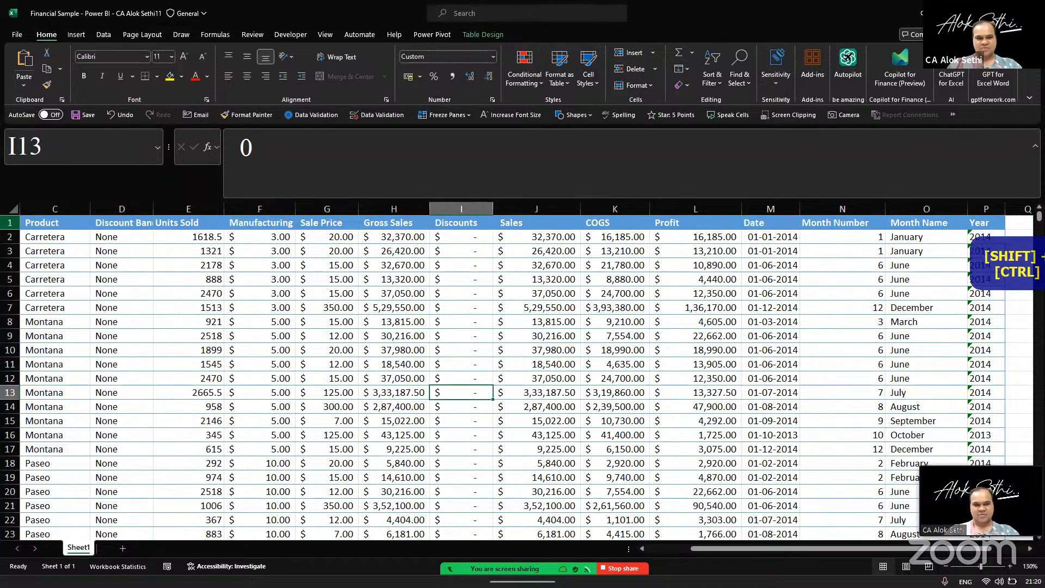
key(ctrl+shift+plus)
key(ctrl+shift+plus)
key(ctrl+shift+plus)
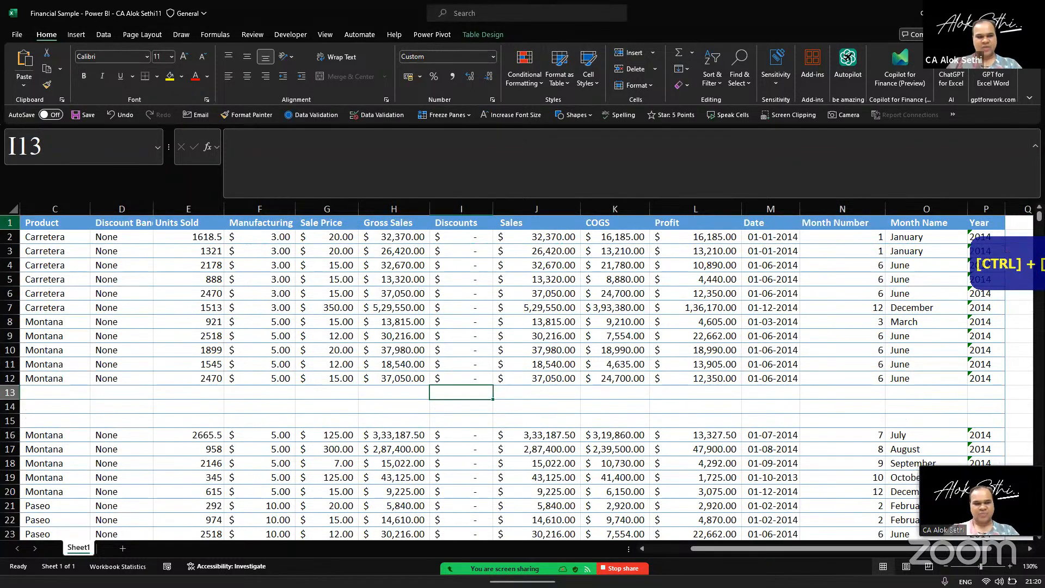
key(ctrl+minus)
key(ctrl+minus)
key(ctrl+minus)
key(Up)
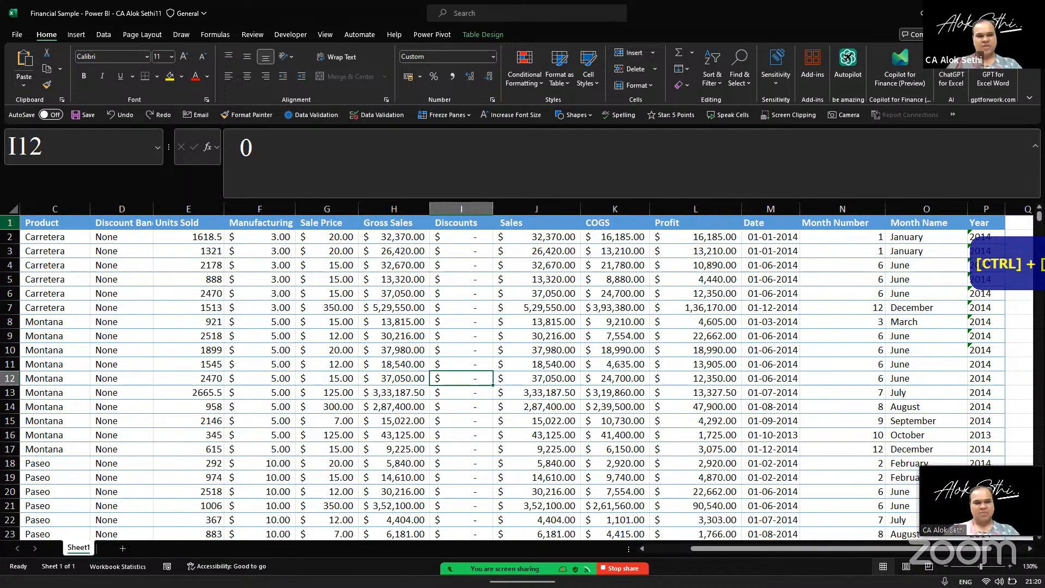
Insert six blank rows above the table's header row
key(ctrl+Up)
key(Down)
key(ctrl+Up)
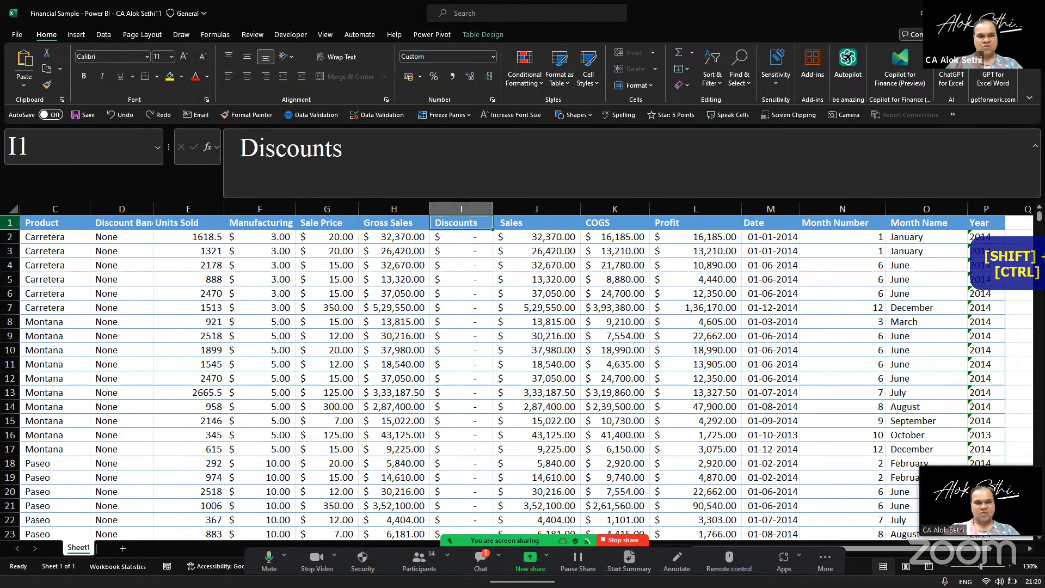
click(12, 223)
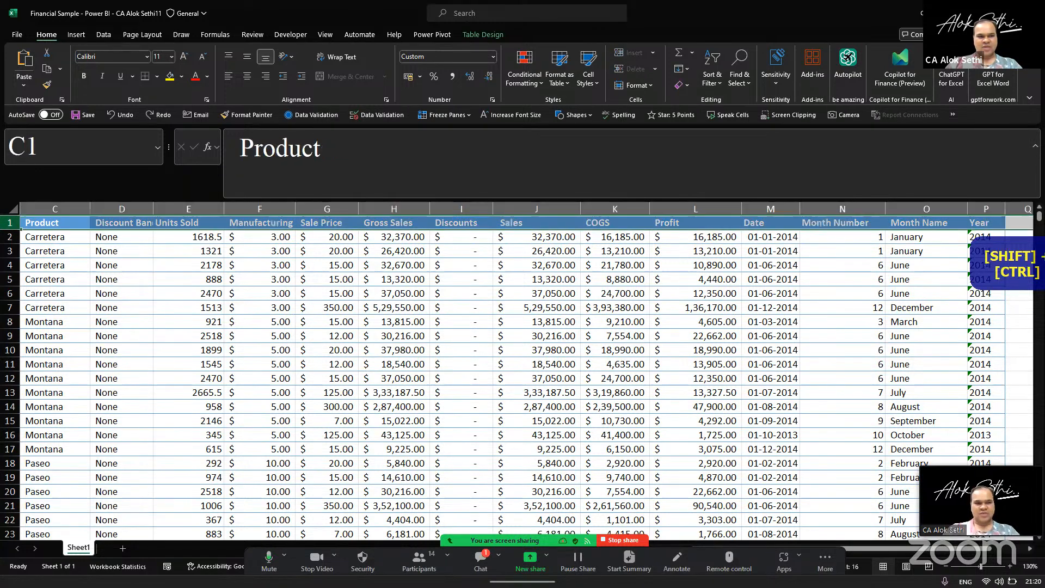
key(ctrl+shift+plus)
key(ctrl+shift+plus)
key(ctrl+shift+plus)
key(ctrl+shift+plus)
key(ctrl+shift+plus)
key(ctrl+shift+plus)
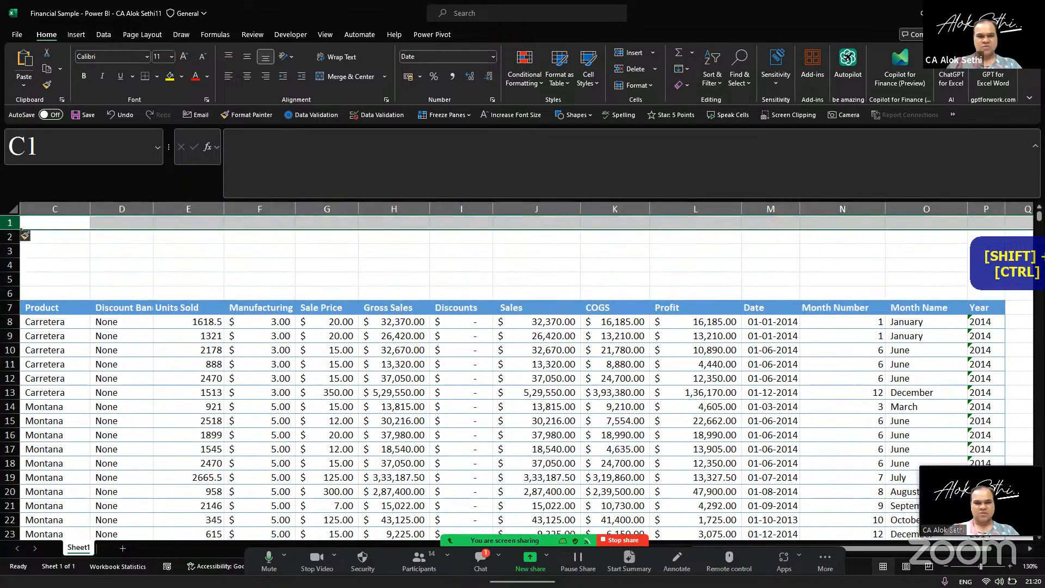
key(Down)
key(Down)
key(Down)
key(Right)
key(Right)
key(Right)
key(Left)
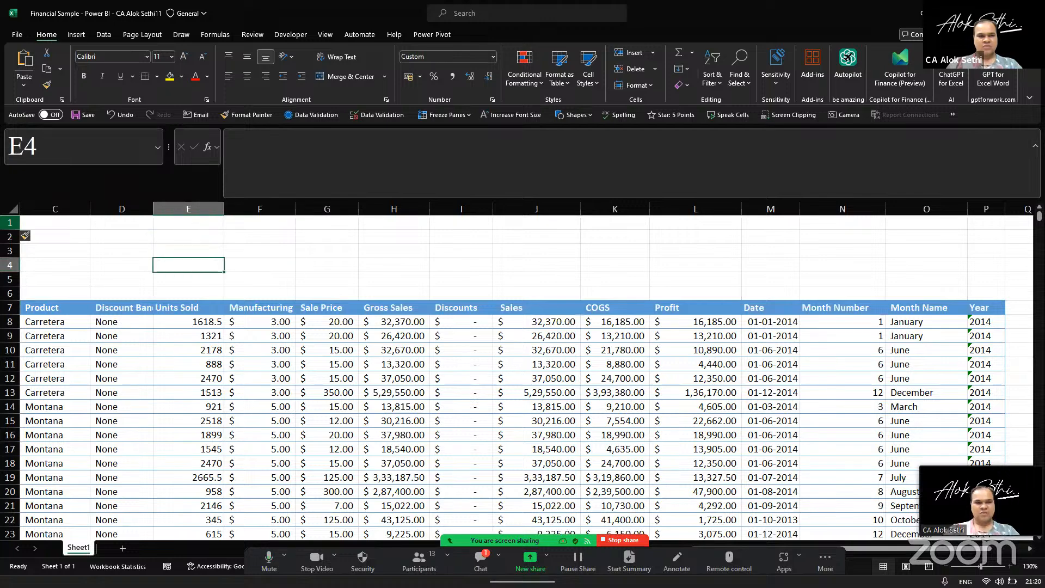
scroll(444, 480, up, 3)
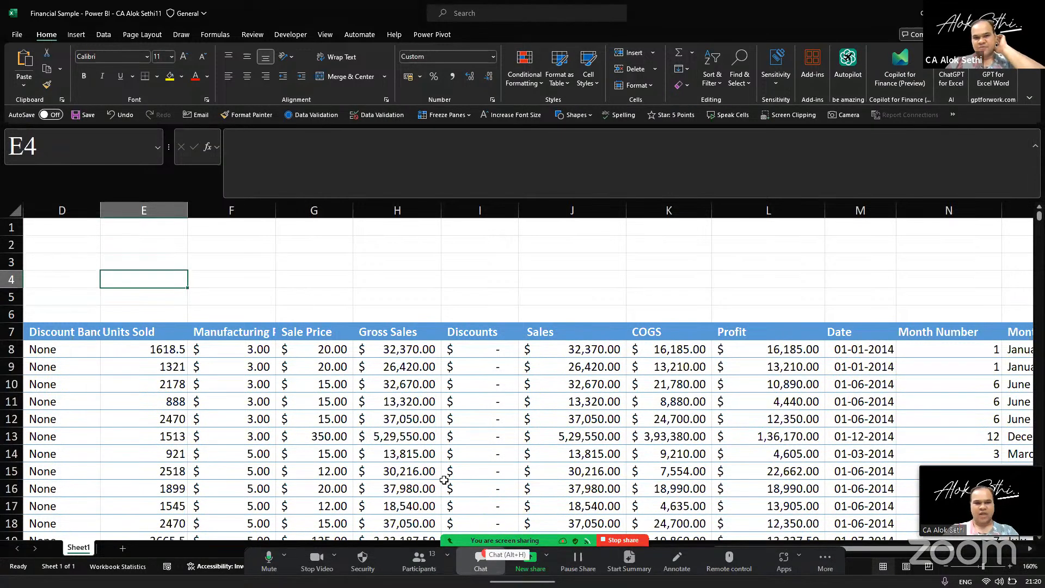
click(480, 561)
click(609, 176)
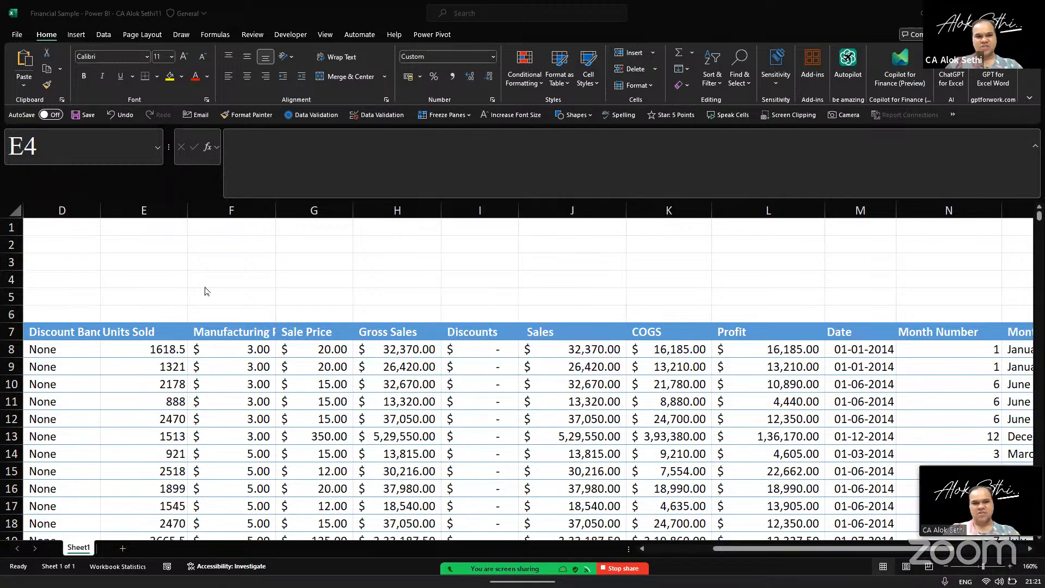
Enter the bold headings Country in F2 and Sales in G2 above the table
click(211, 247)
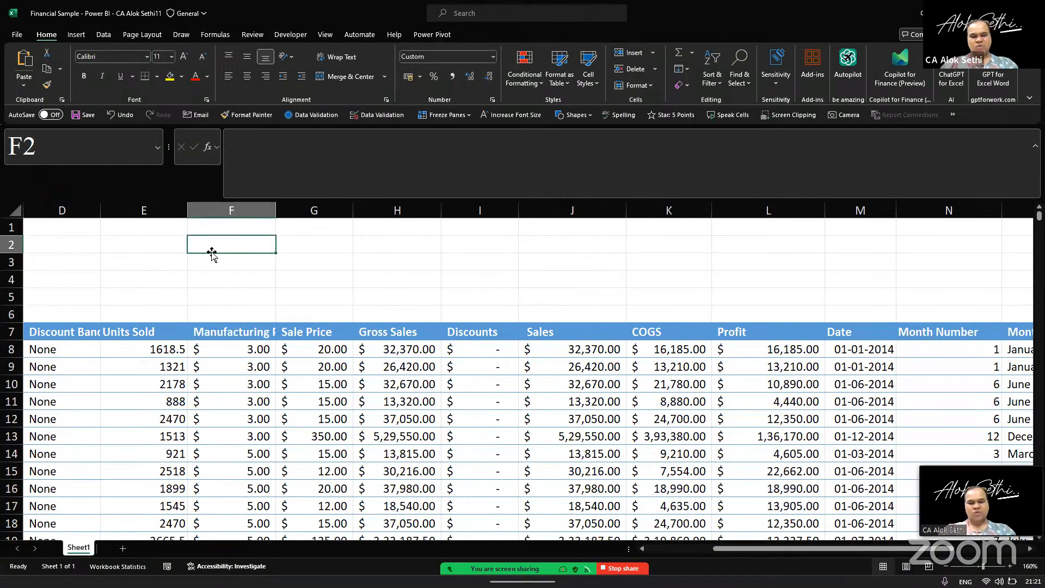
text(Country)
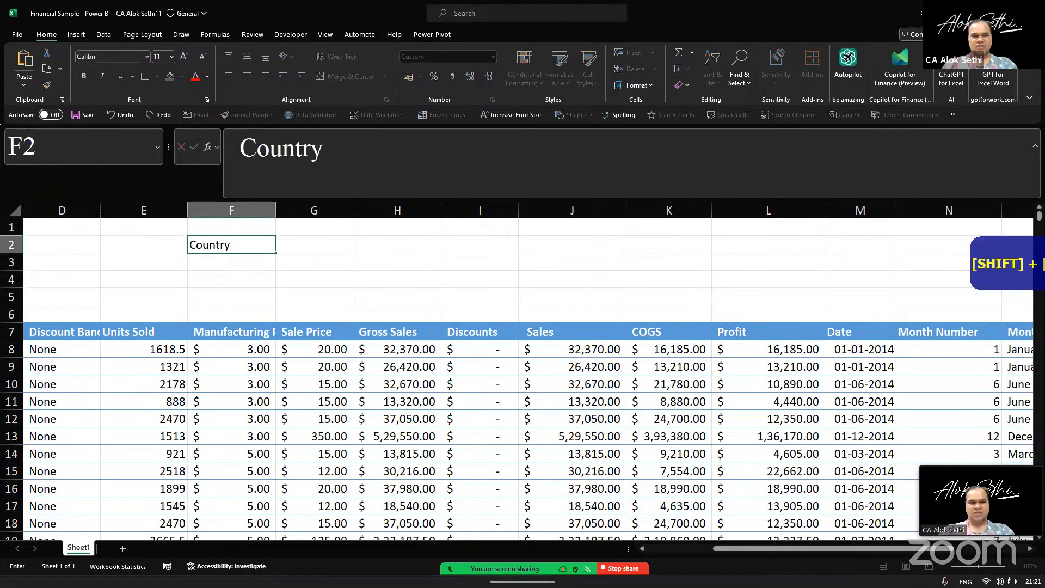
key(Tab)
click(212, 251)
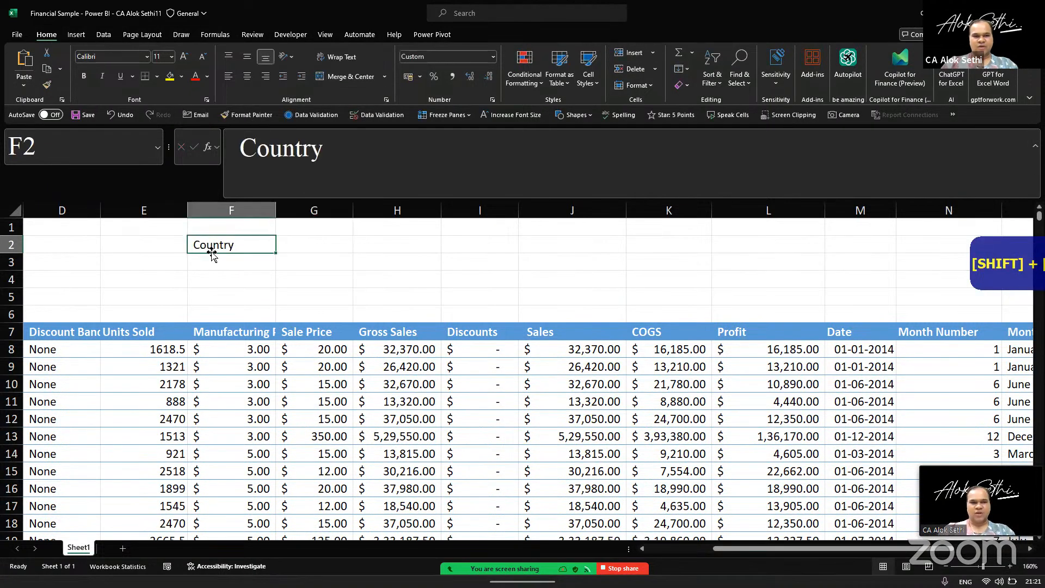
key(ctrl+b)
key(Right)
text(Sales)
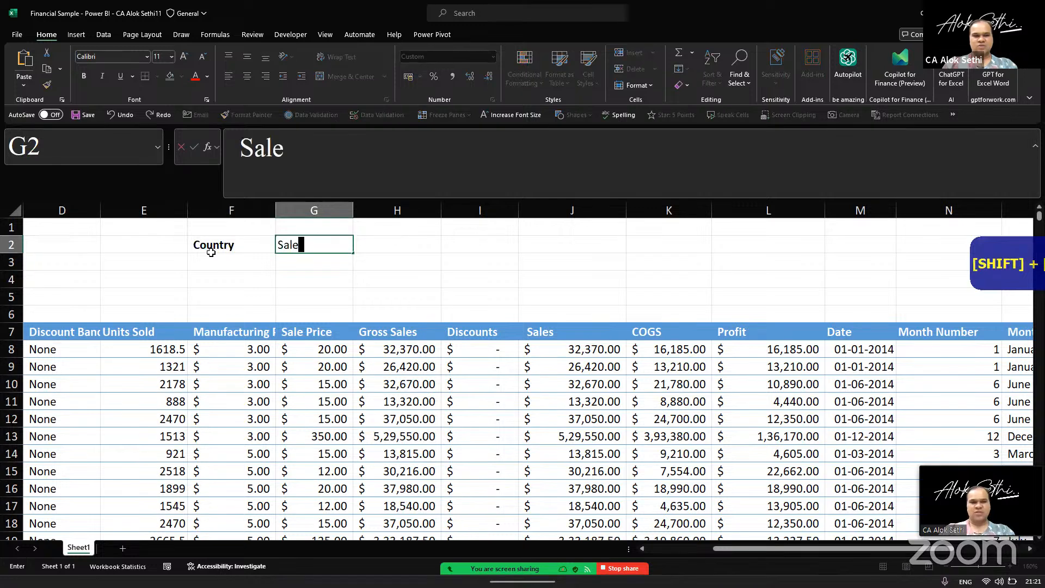
key(Return)
key(shift+Return)
key(ctrl+b)
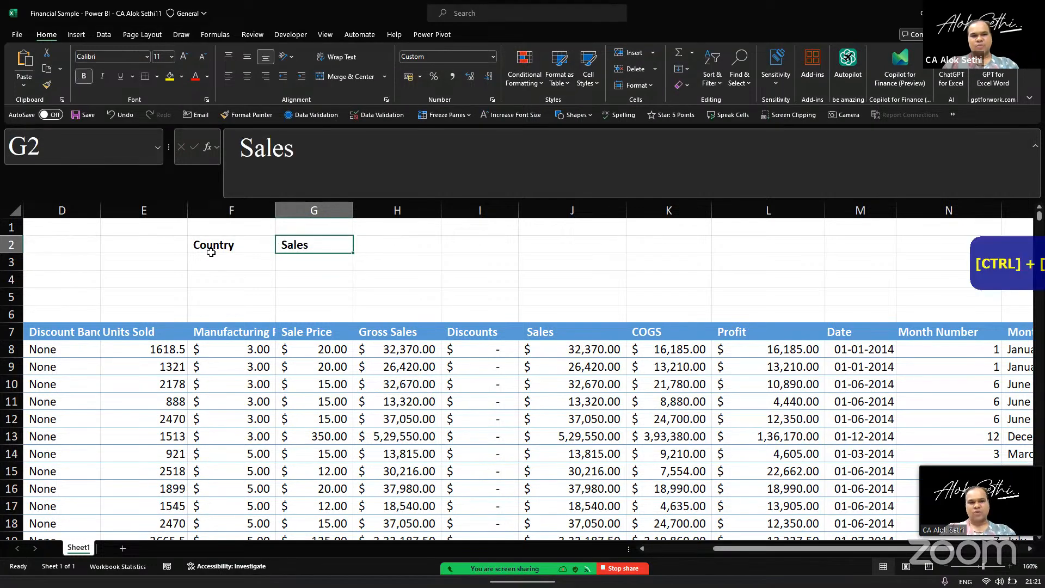
key(Return)
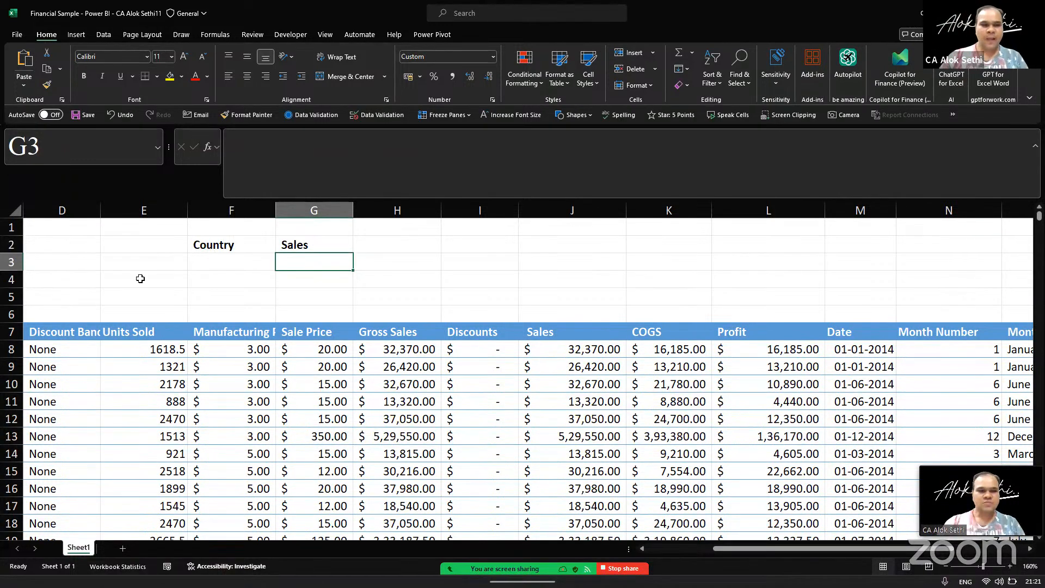
Turn on the filter buttons for the table's header row
scroll(55, 355, left, 5)
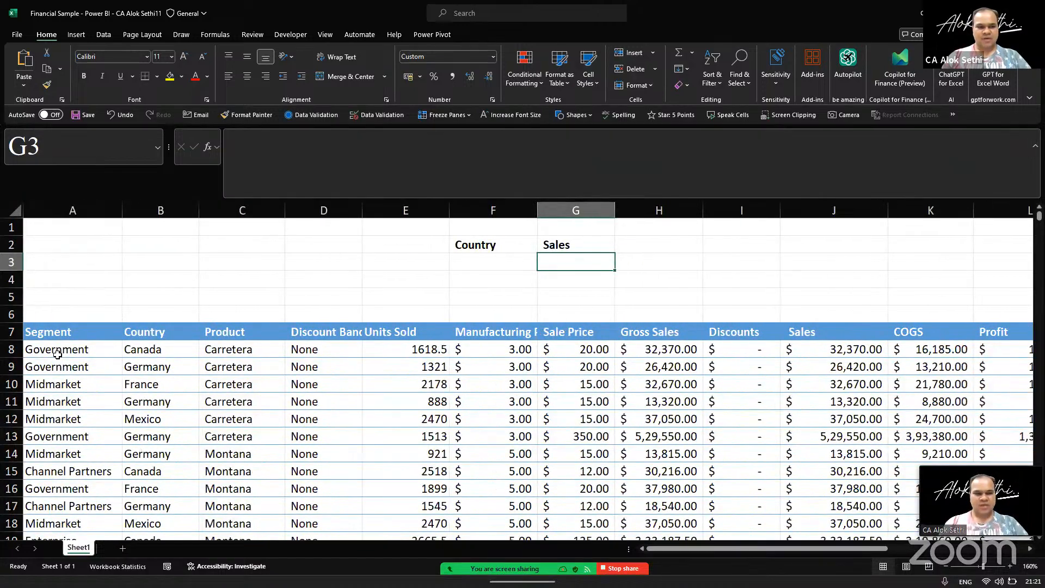
click(40, 335)
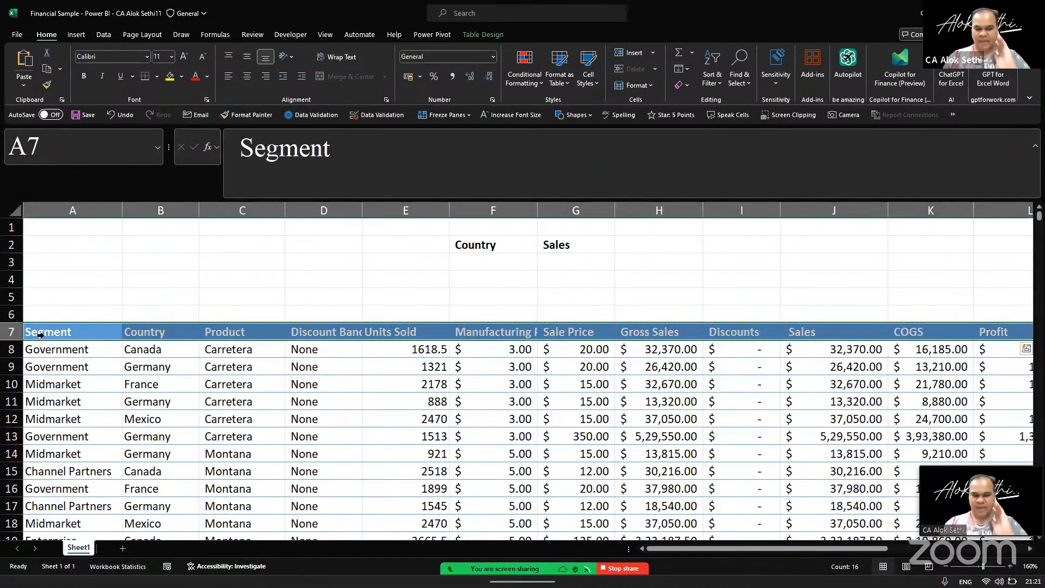
key(ctrl+shift+l)
key(Down)
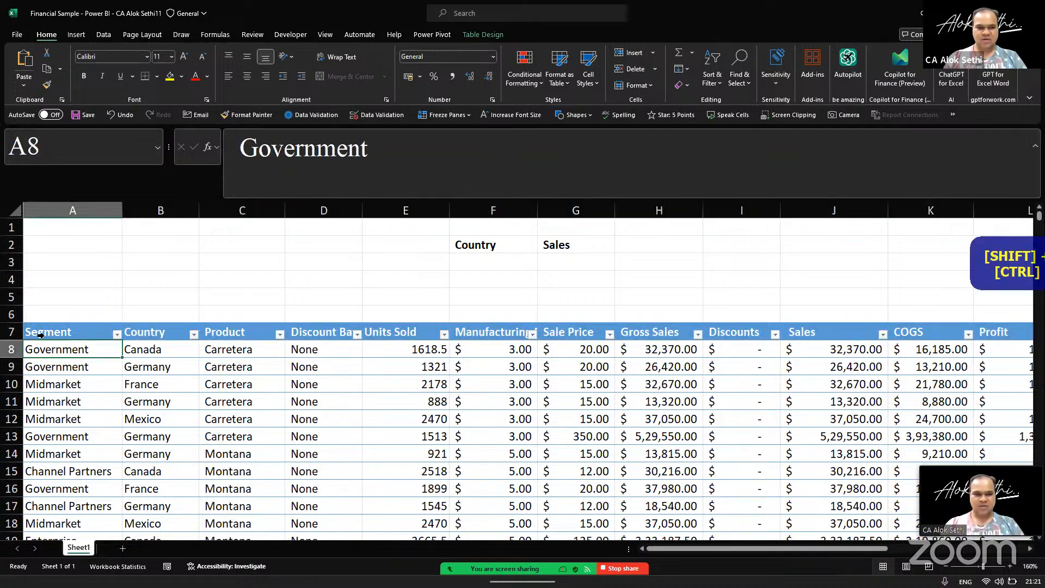
Sort the table by the Country column in ascending order, A to Z
key(Right)
key(Up)
key(alt+Down)
key(Down)
key(Down)
key(Down)
key(Up)
key(Up)
key(Return)
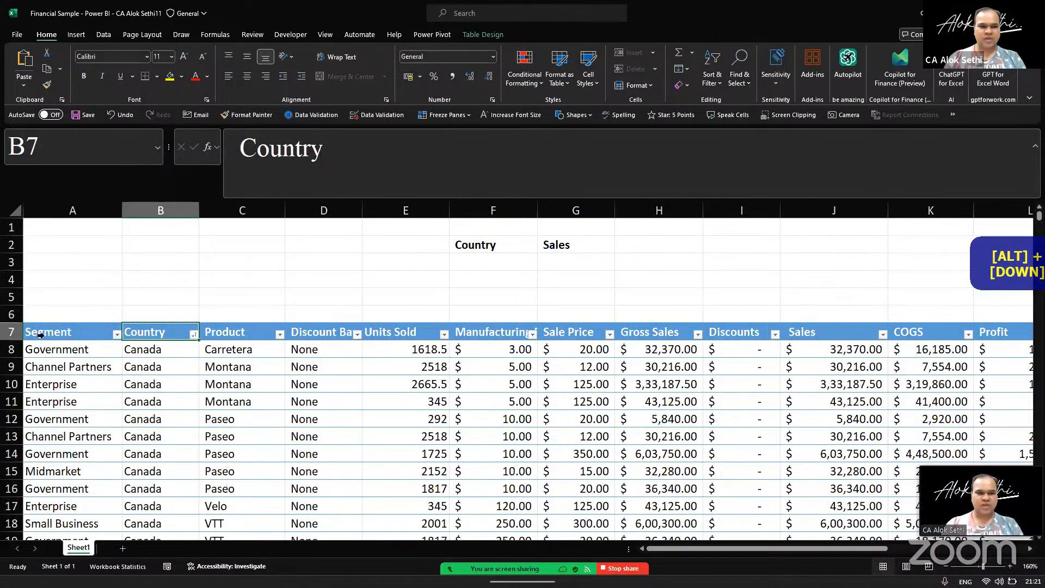
key(Down)
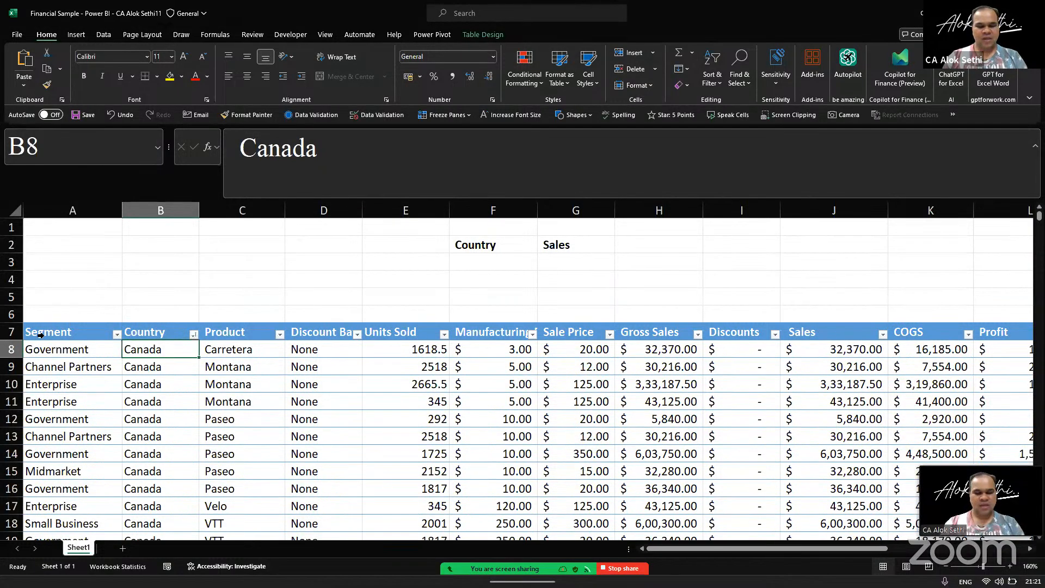
key(Up)
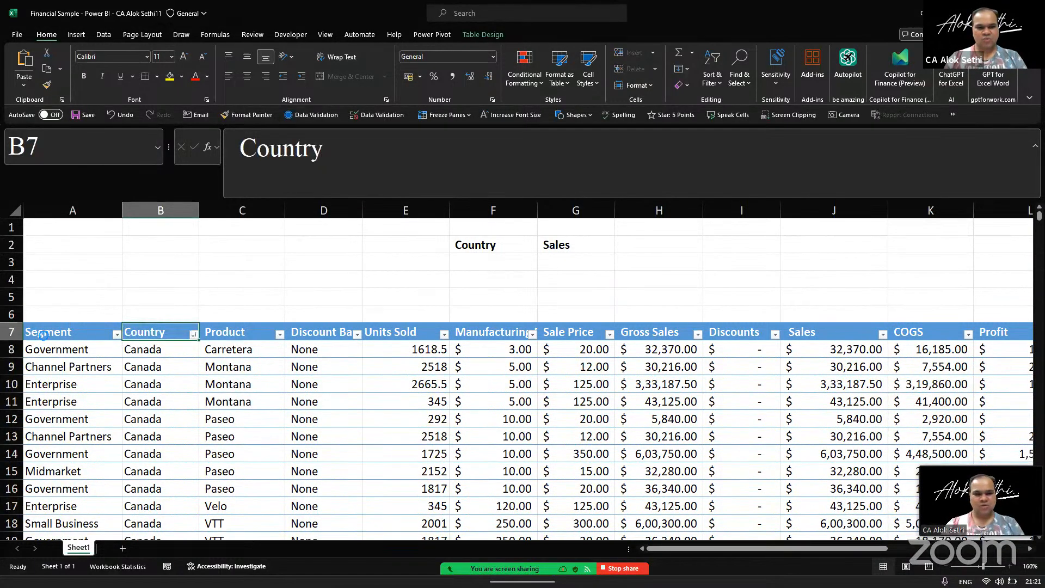
key(alt+Down)
key(Escape)
Search the sheet for "france" to locate the first France row in the Country column
key(Down)
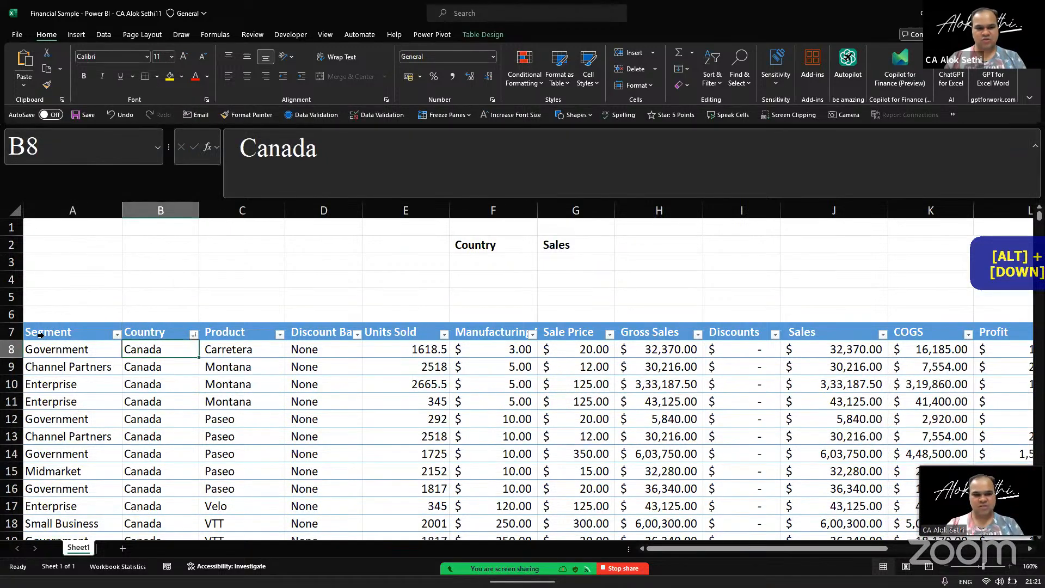
key(ctrl+f)
text(france)
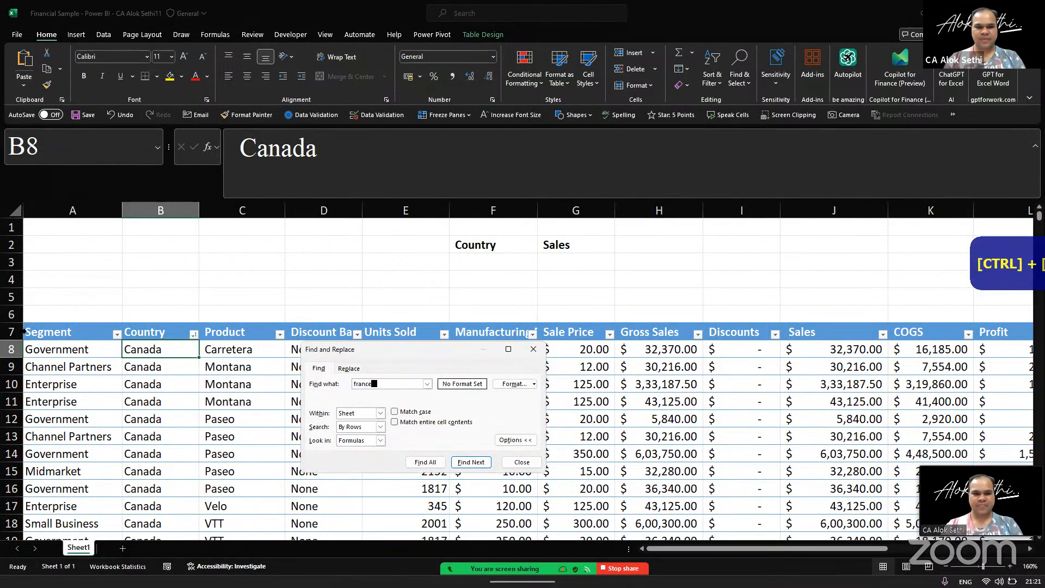
key(Return)
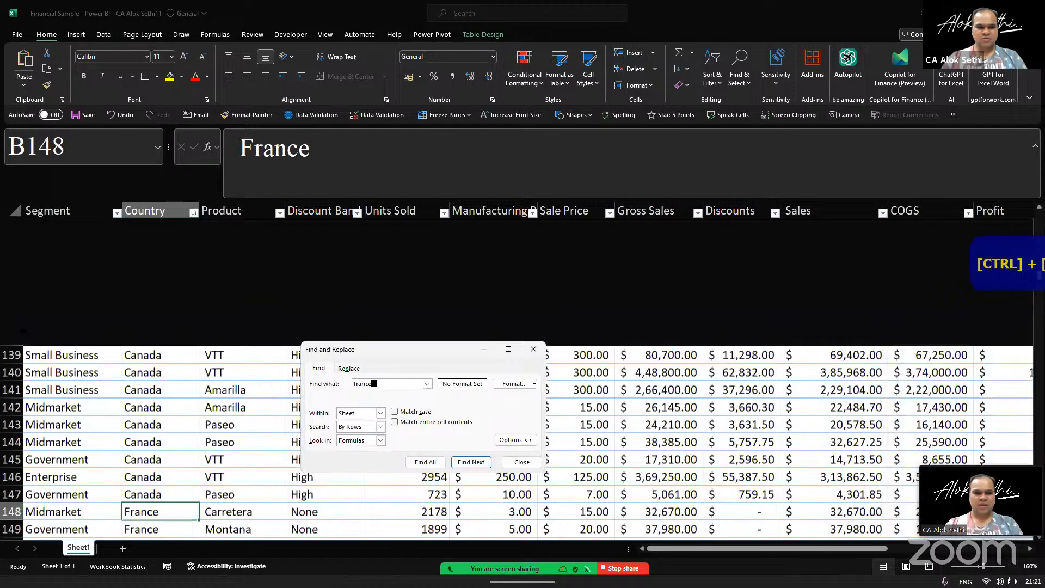
key(Escape)
key(Left)
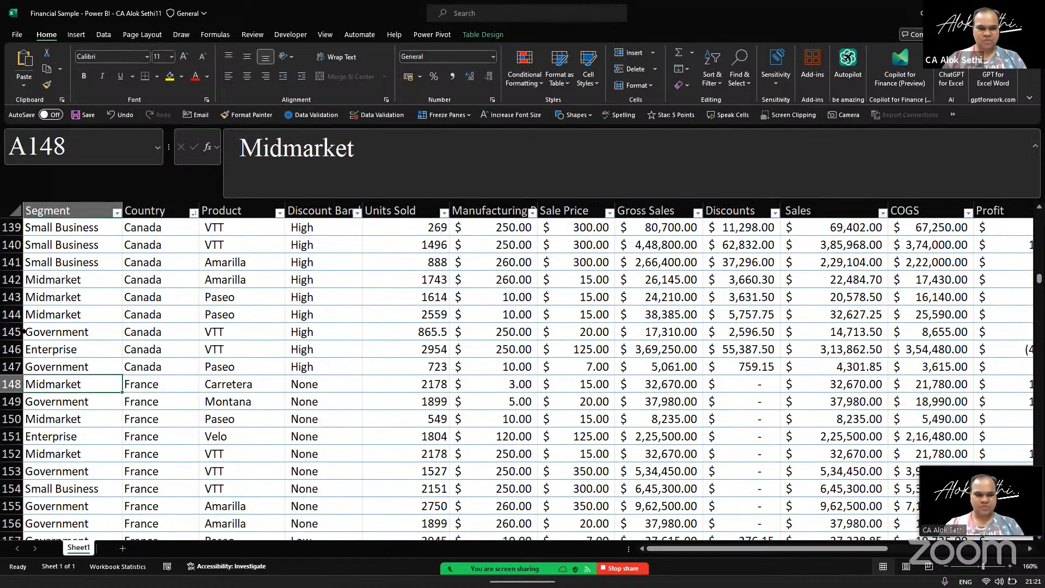
key(Right)
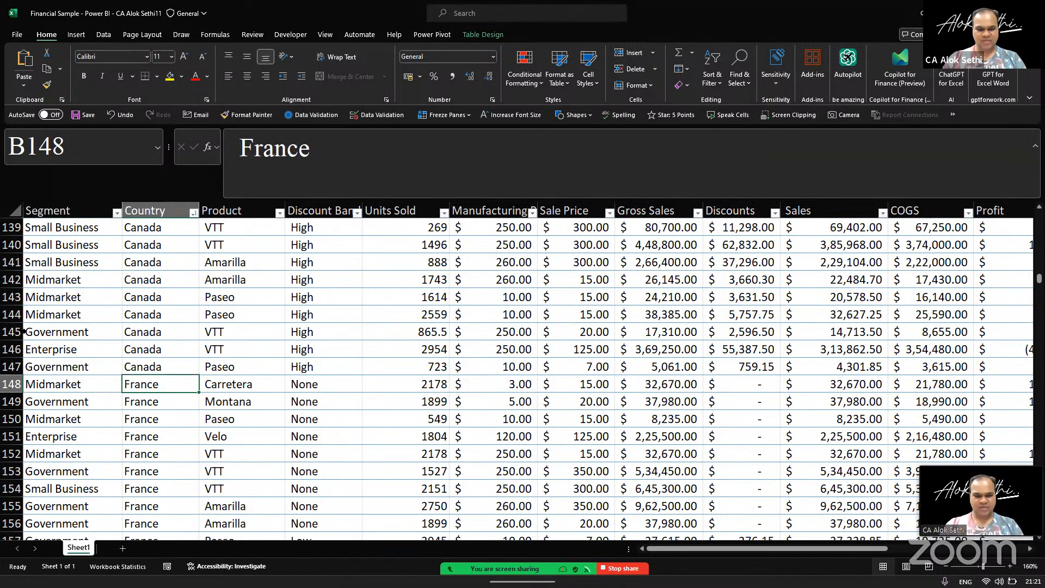
Search for "ger" to locate where the Germany rows begin
key(ctrl+f)
text(ger)
key(Return)
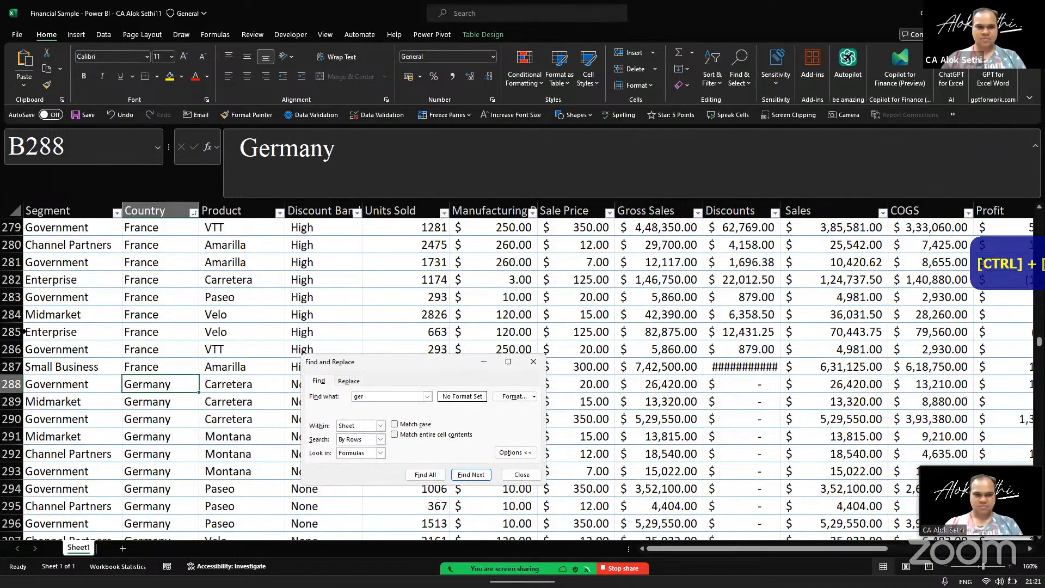
key(Escape)
Try to select all the France rows across the table, extending upward from row 287, and drop the selection
key(Up)
key(Left)
key(shift+space)
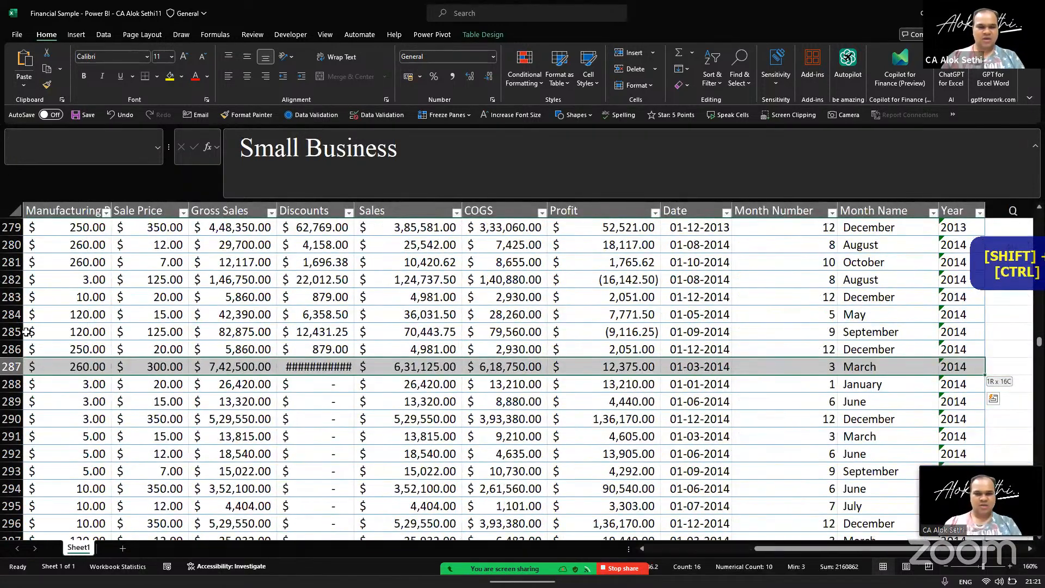
key(shift+Up)
key(shift+Up)
key(shift+Up)
key(shift+Up)
key(shift+Up)
key(shift+Up)
key(shift+Up)
key(shift+Up)
key(shift+Up)
key(shift+Up)
key(shift+Up)
key(shift+Up)
key(shift+Up)
key(shift+Up)
key(shift+Up)
key(shift+Up)
key(shift+Up)
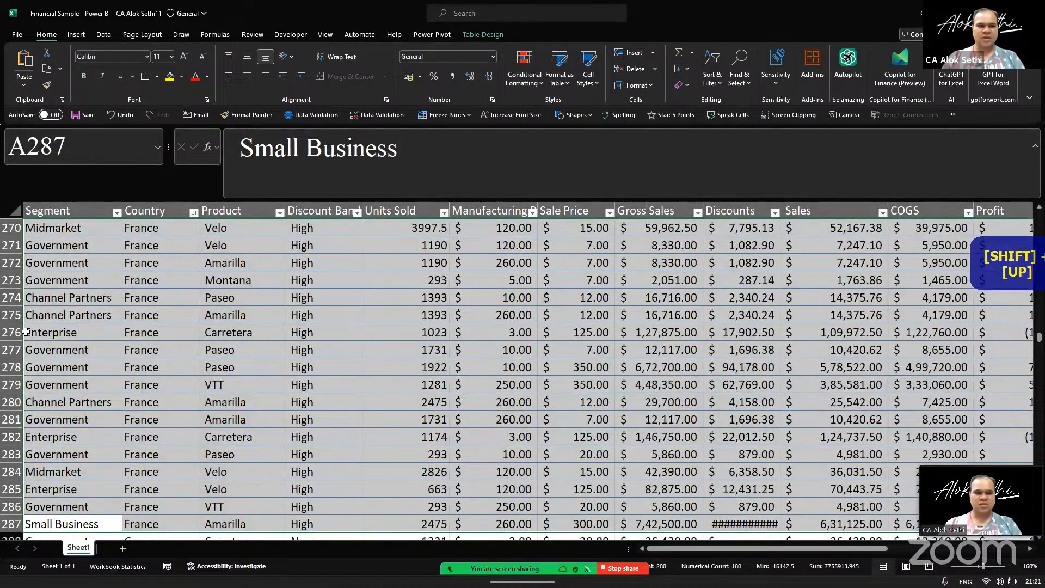
key(shift+Up)
key(shift+Up)
key(shift+Up)
key(shift+Up)
key(shift+Up)
key(shift+Up)
key(shift+Up)
key(shift+Up)
key(shift+Up)
key(shift+Up)
key(shift+Up)
key(shift+Up)
key(shift+Up)
key(shift+Up)
key(shift+Up)
key(shift+Up)
key(shift+Up)
key(shift+Up)
key(shift+Up)
key(shift+Up)
key(shift+Up)
key(shift+Up)
key(shift+Up)
key(shift+Up)
key(shift+Up)
key(shift+Up)
key(shift+Up)
key(shift+Up)
key(shift+Up)
key(shift+Up)
key(shift+Up)
key(shift+Up)
key(shift+Up)
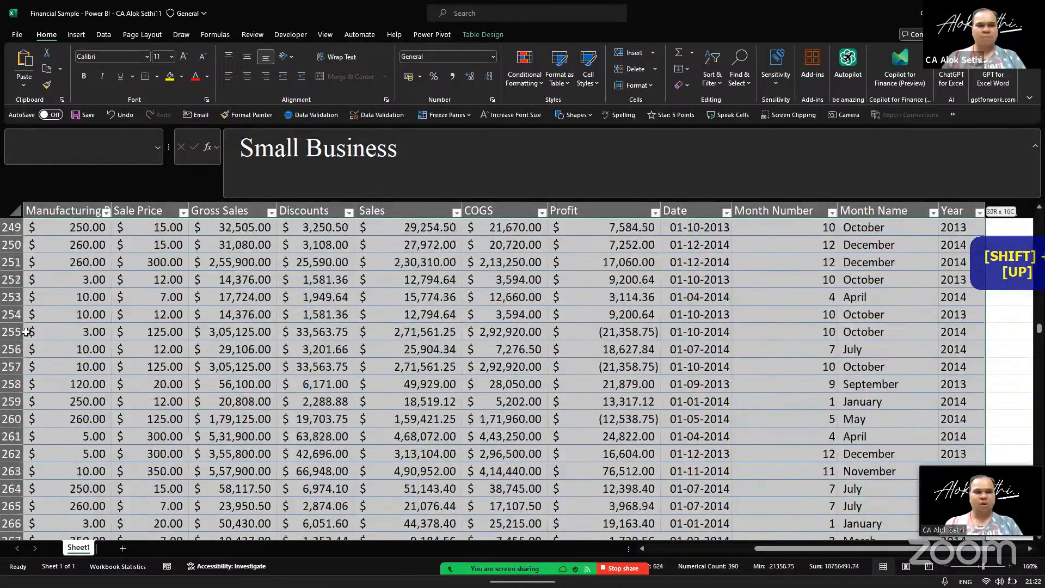
key(shift+Up)
key(shift+Up)
key(shift+Up)
key(shift+Up)
key(shift+Up)
key(shift+Up)
key(shift+Up)
key(shift+Up)
key(shift+Up)
key(shift+Up)
key(shift+Up)
key(shift+Up)
key(shift+Up)
key(shift+Up)
key(shift+Up)
key(shift+Up)
key(shift+Up)
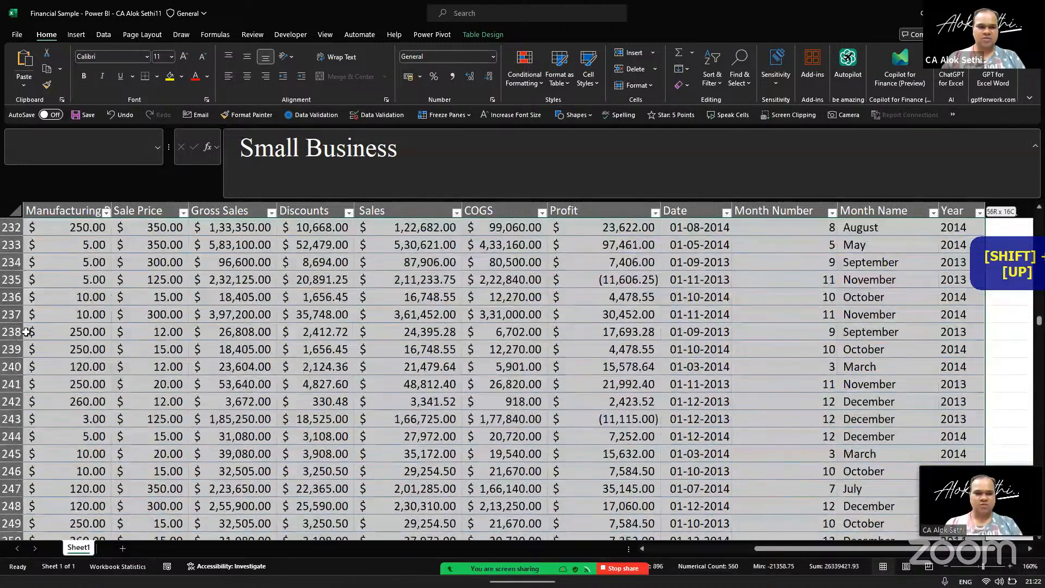
key(shift+Up)
key(shift+Up)
key(shift+Up)
key(shift+Up)
key(shift+Up)
key(shift+Up)
key(shift+Up)
key(shift+Up)
key(shift+Up)
key(shift+Up)
key(shift+Up)
key(shift+Up)
key(shift+Up)
key(shift+Up)
key(shift+Up)
key(shift+Up)
key(shift+Up)
key(shift+Up)
key(shift+Up)
key(shift+Up)
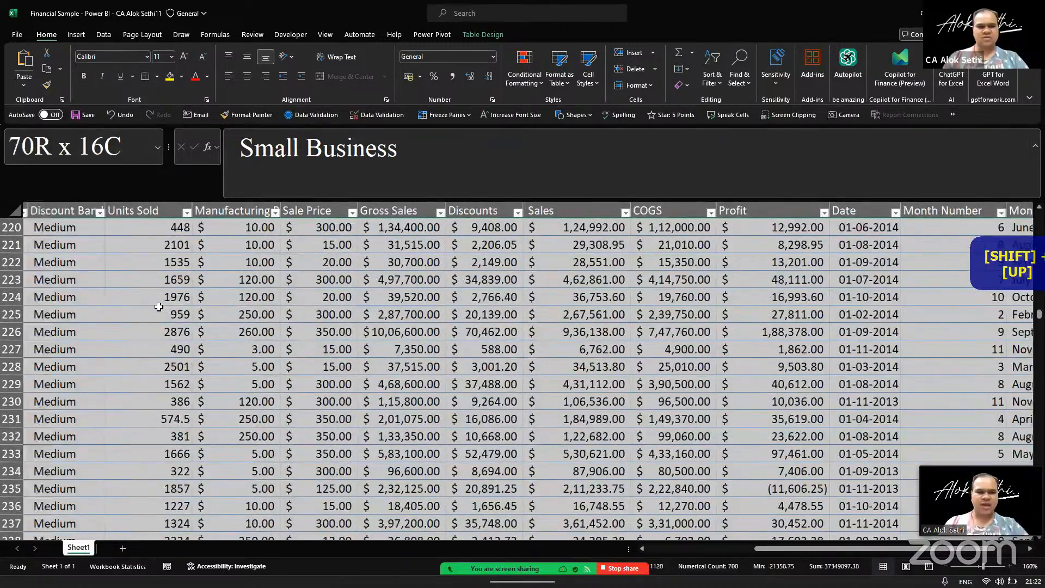
key(shift+Up)
key(shift+Up)
key(shift+Up)
key(shift+Up)
key(shift+Up)
key(shift+Up)
key(shift+Up)
key(shift+Up)
key(shift+Up)
key(shift+Up)
key(shift+Up)
key(shift+Up)
key(shift+Up)
key(shift+Up)
key(shift+Up)
key(shift+Up)
key(shift+Up)
key(shift+Up)
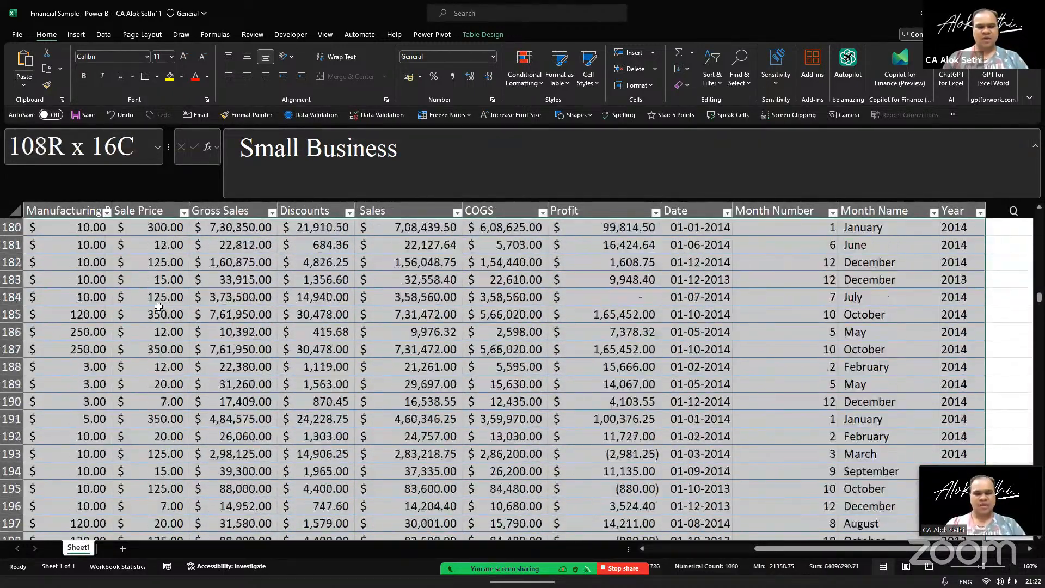
click(158, 307)
scroll(159, 307, left, 5)
scroll(159, 307, up, 2)
click(159, 308)
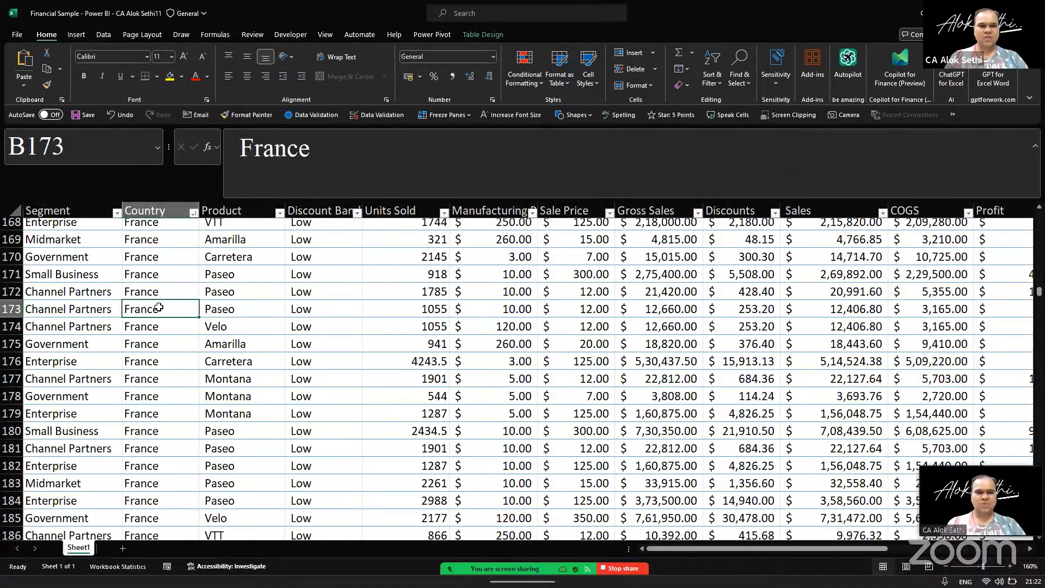
Return to the Country header and filter the table to show only France
key(ctrl+Up)
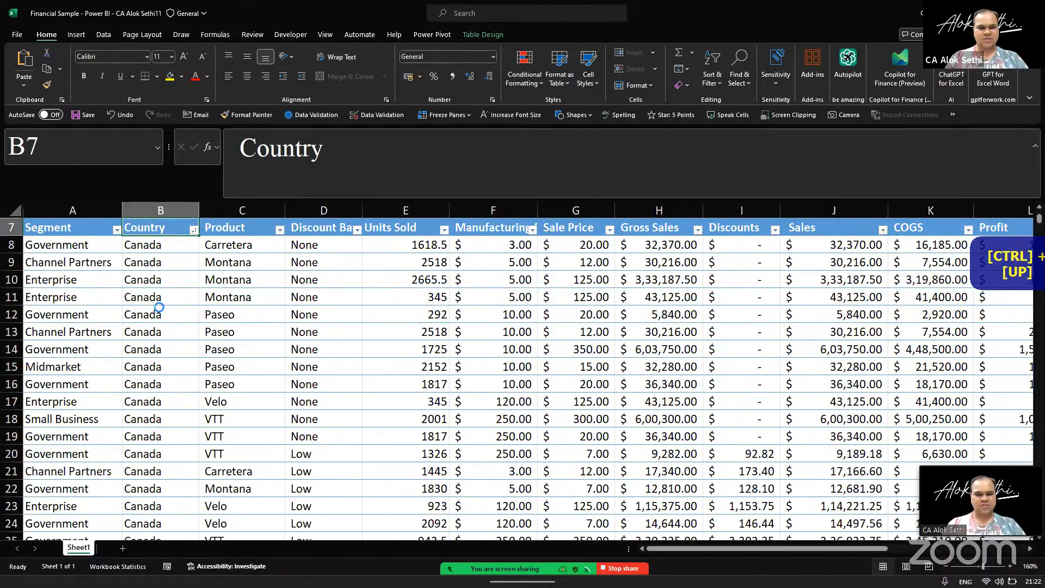
key(alt+Down)
key(Down)
key(Down)
key(Down)
key(space)
key(Down)
key(Down)
key(space)
key(Return)
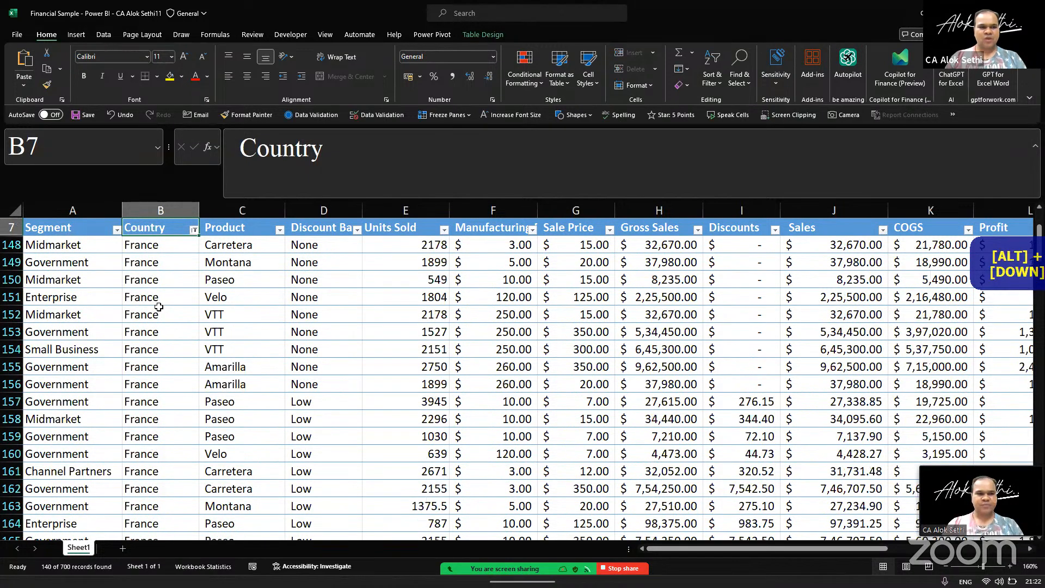
Copy the whole filtered table including its header row, starting from the Segment header
key(Left)
key(ctrl+shift+End)
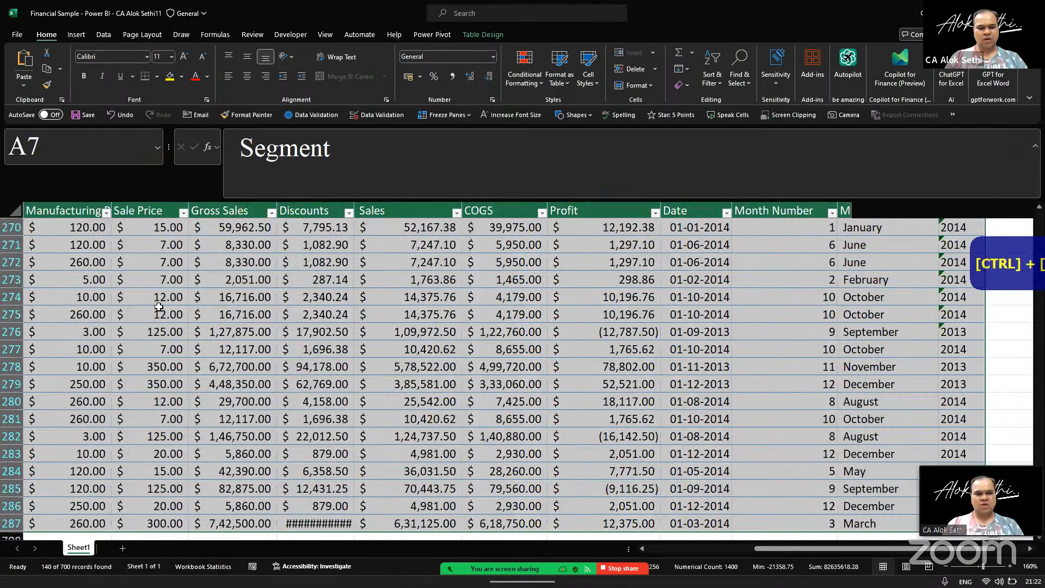
key(ctrl+c)
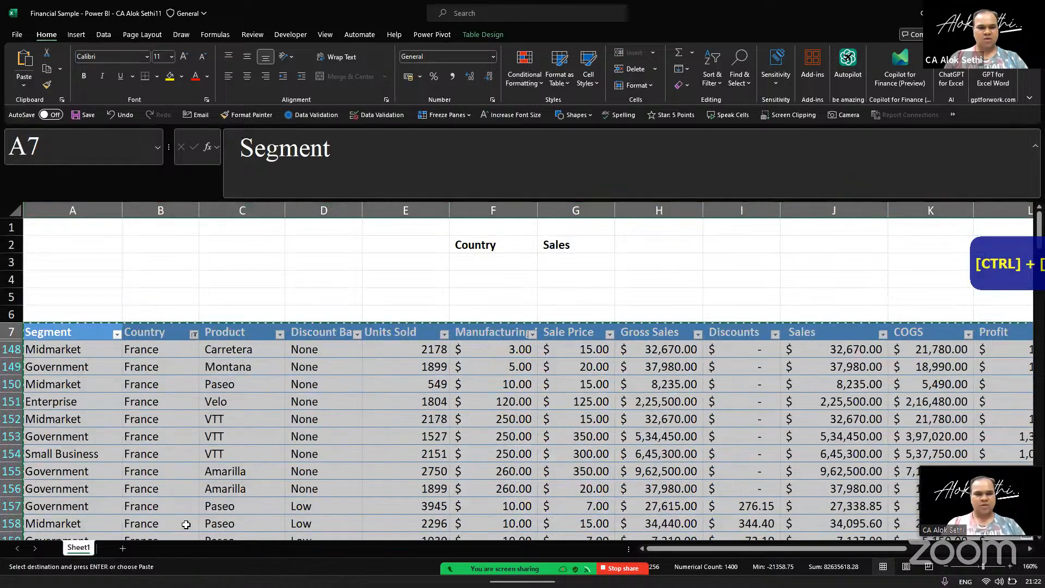
Add a new worksheet and show it in Normal view
click(121, 548)
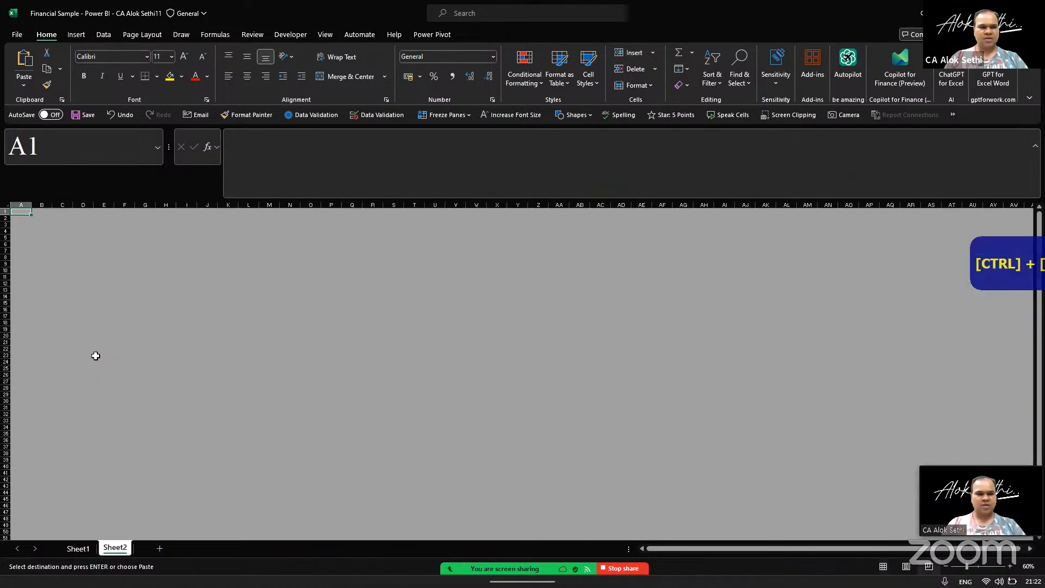
click(325, 35)
click(186, 66)
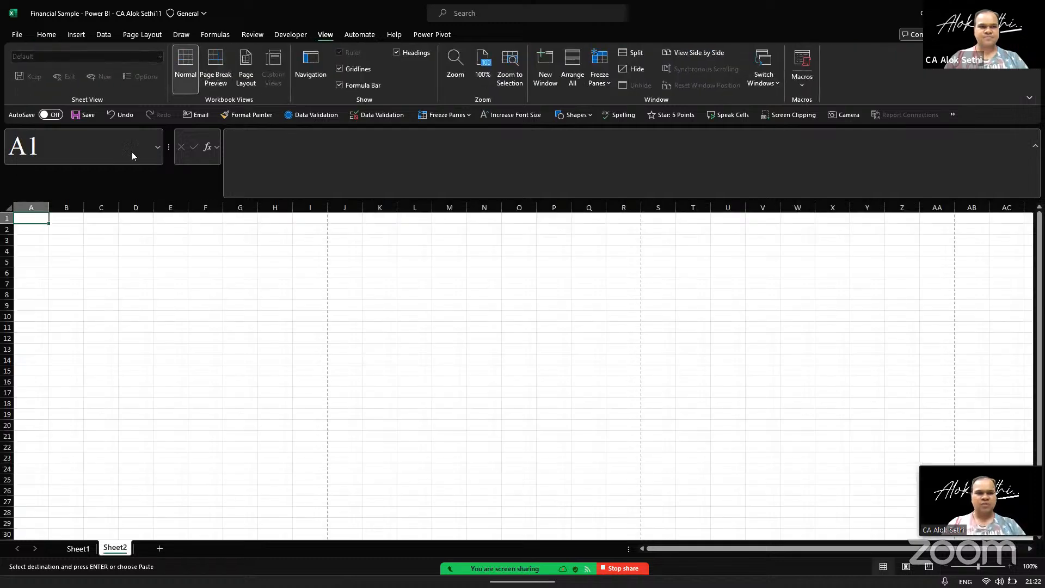
Paste the copied table into the new sheet starting at cell A2, and deselect it
click(43, 231)
key(ctrl+v)
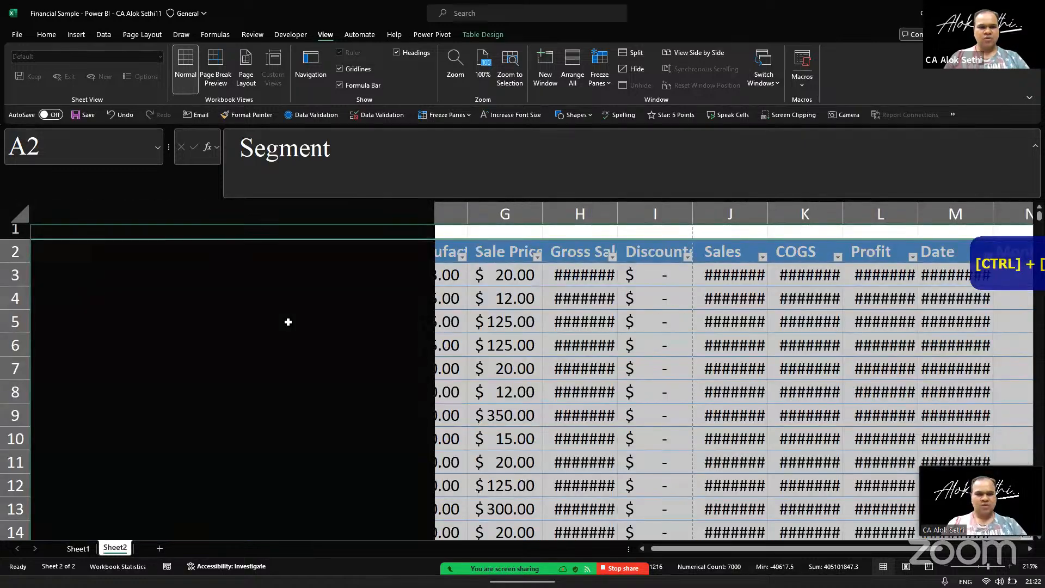
click(522, 330)
click(515, 300)
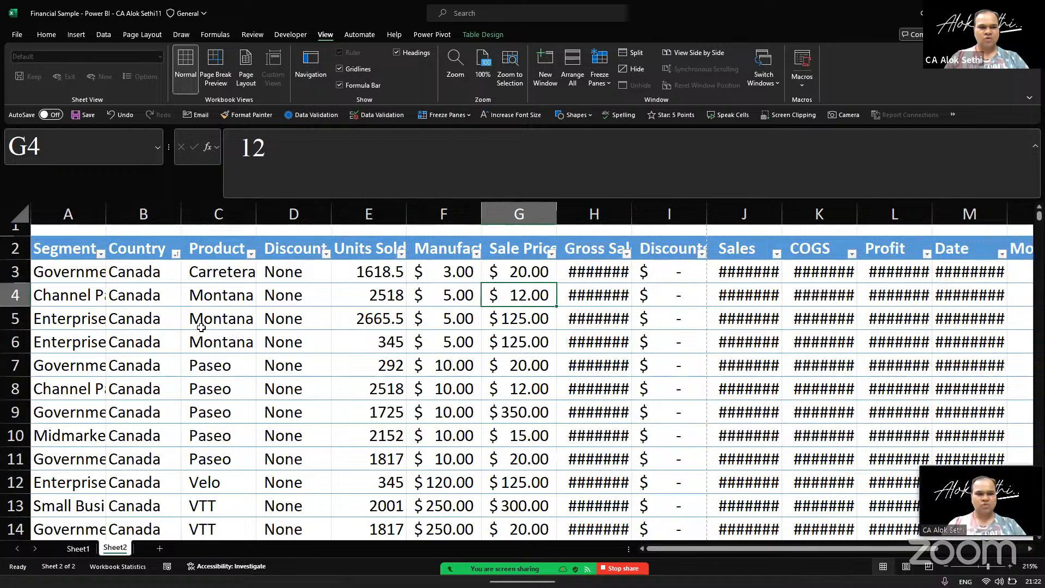
click(176, 254)
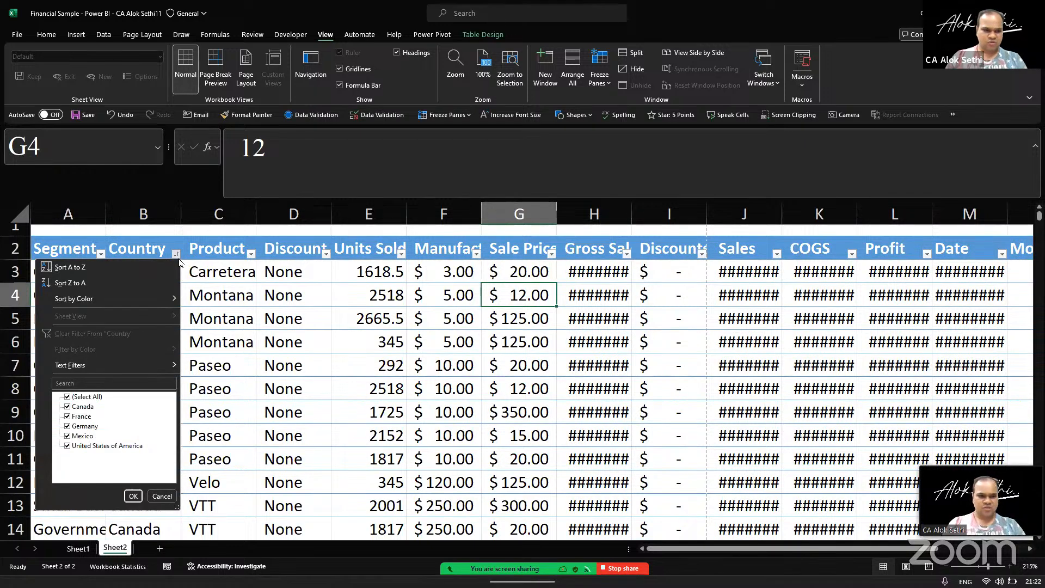
click(179, 261)
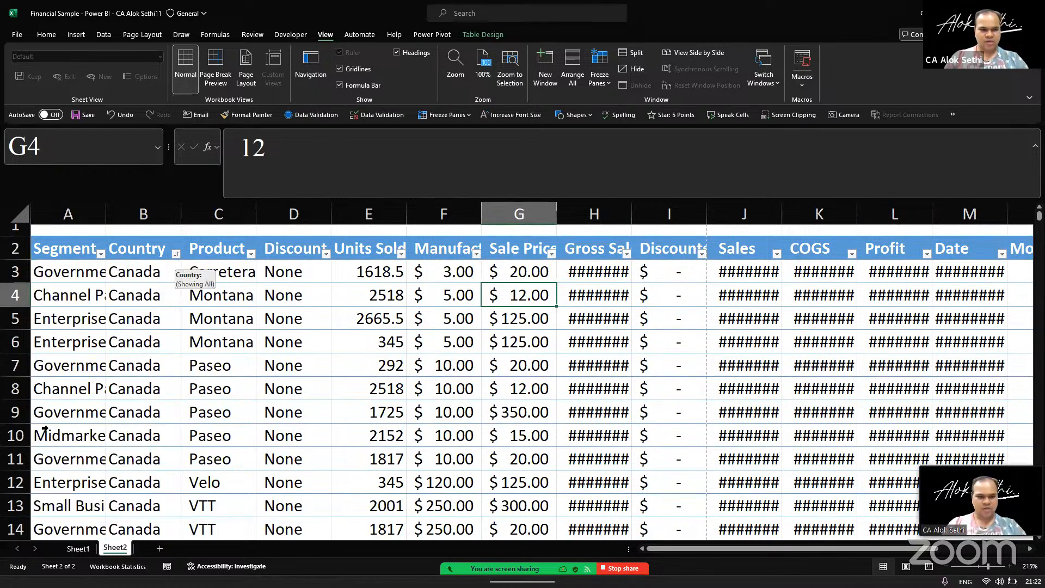
click(82, 548)
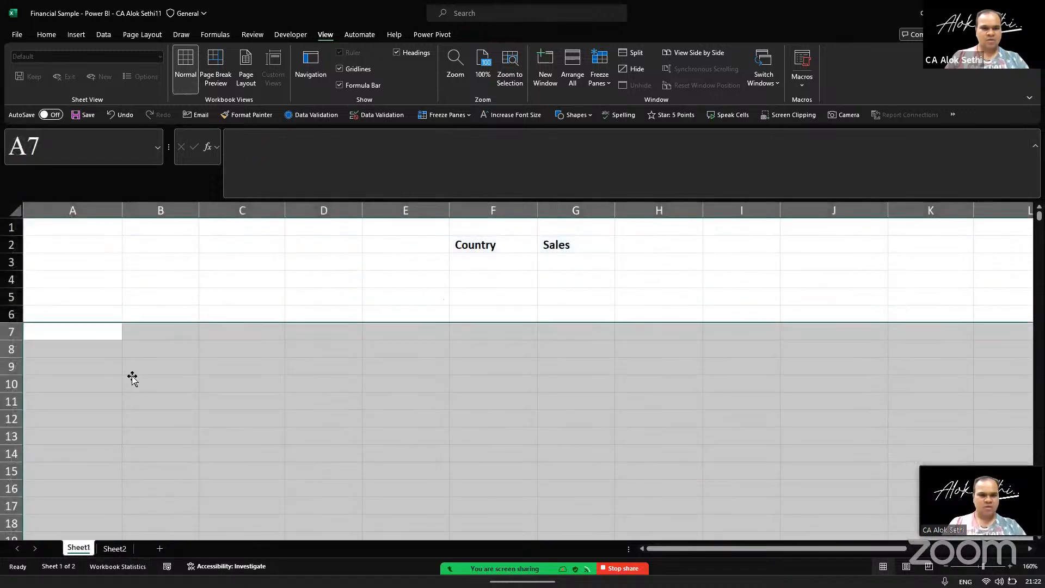
click(133, 378)
key(ctrl+Page_Down)
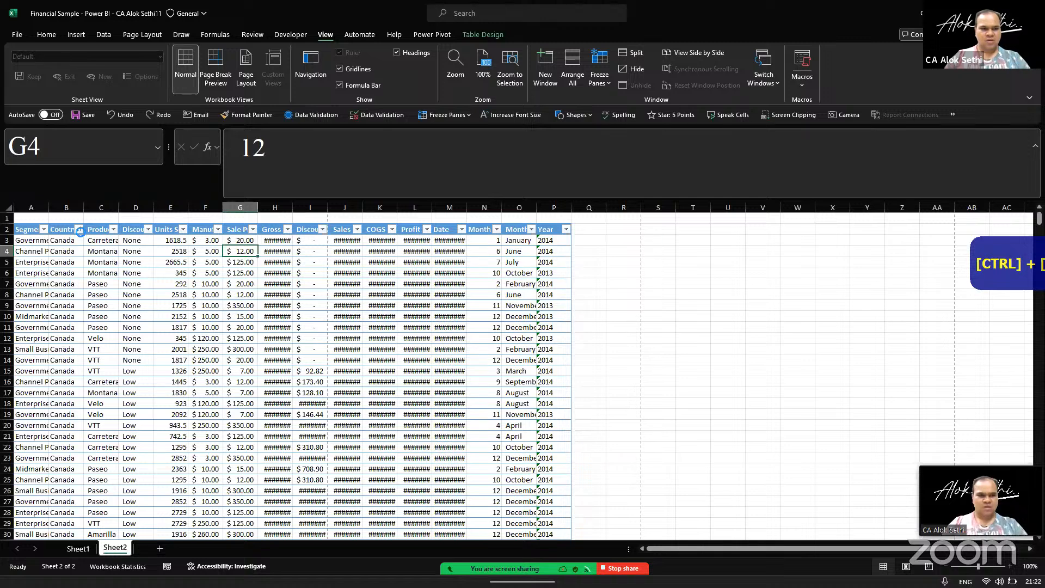
Filter the table's Country column in Sheet2 to show only France
click(79, 229)
click(44, 373)
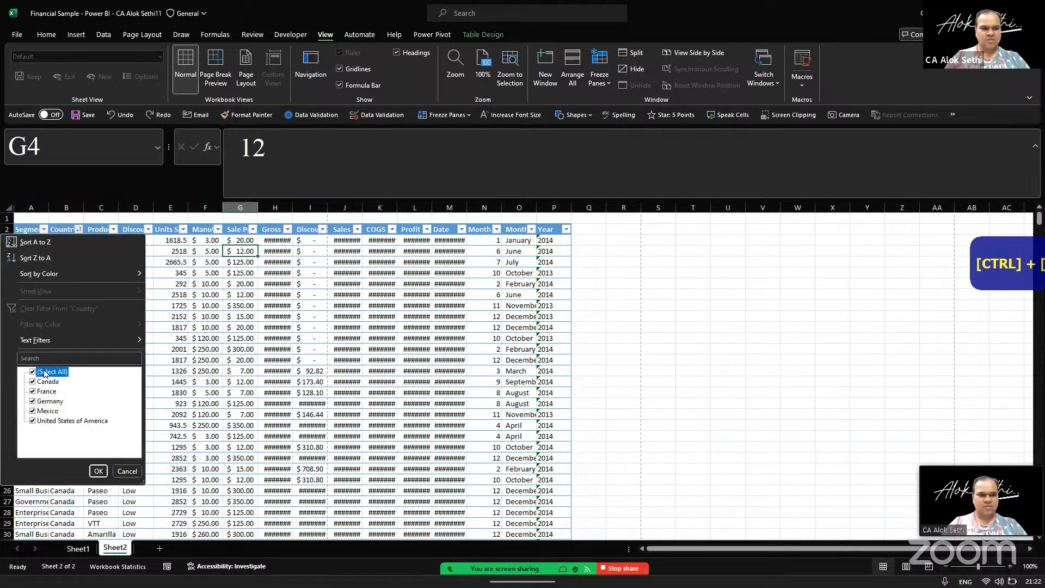
click(47, 391)
click(97, 472)
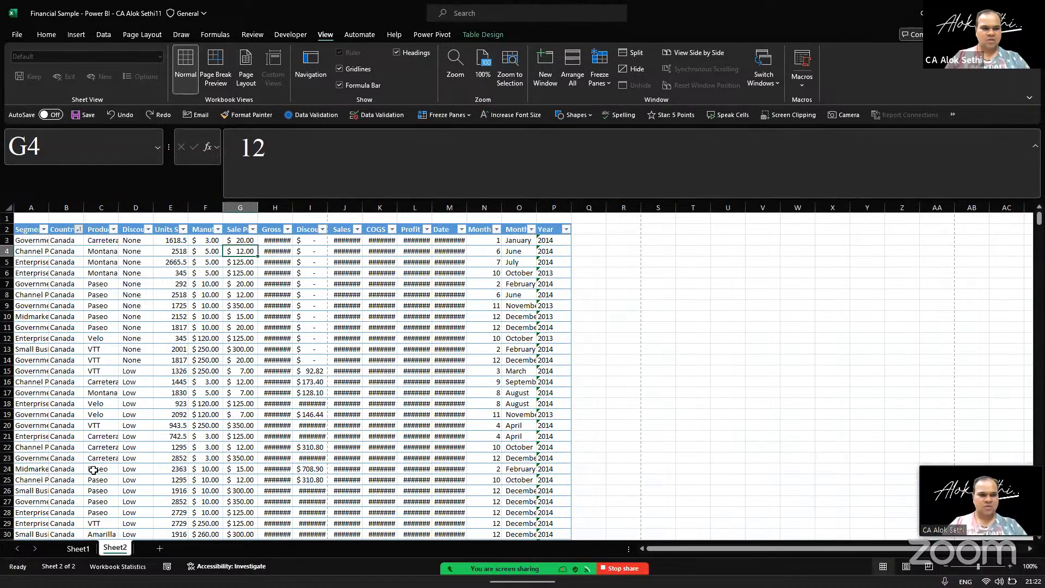
click(82, 425)
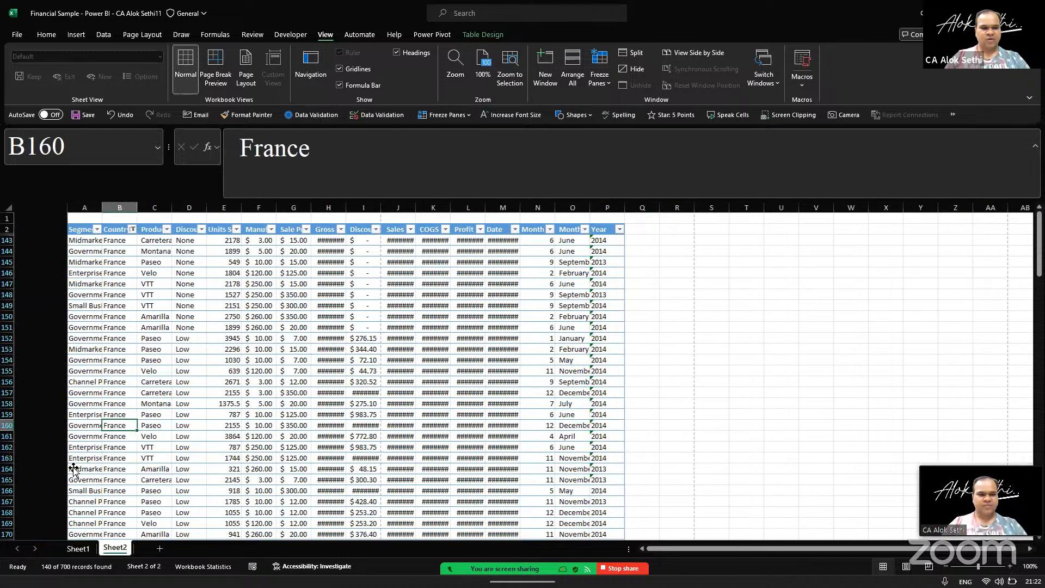
click(78, 549)
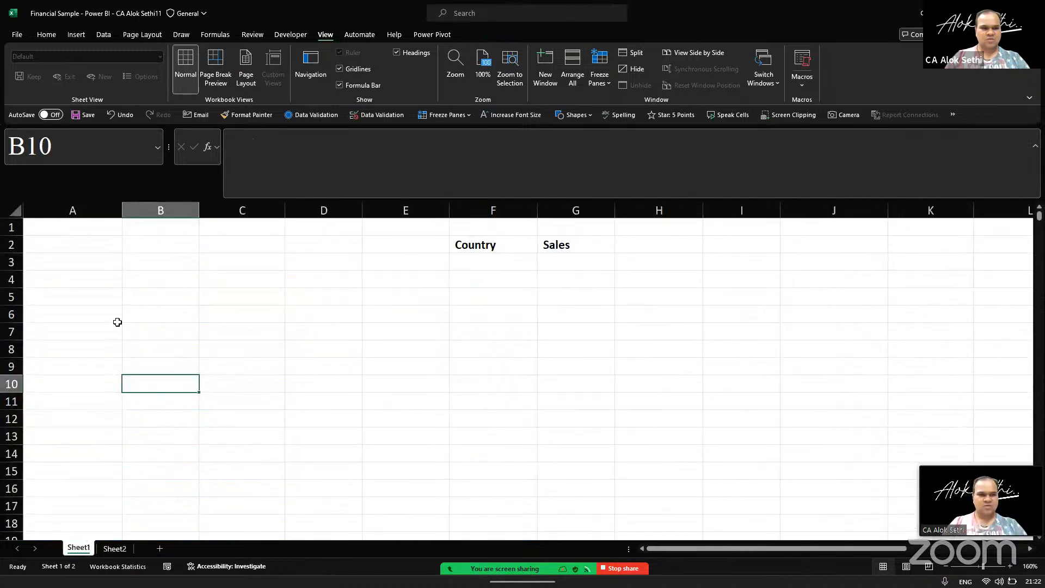
click(80, 272)
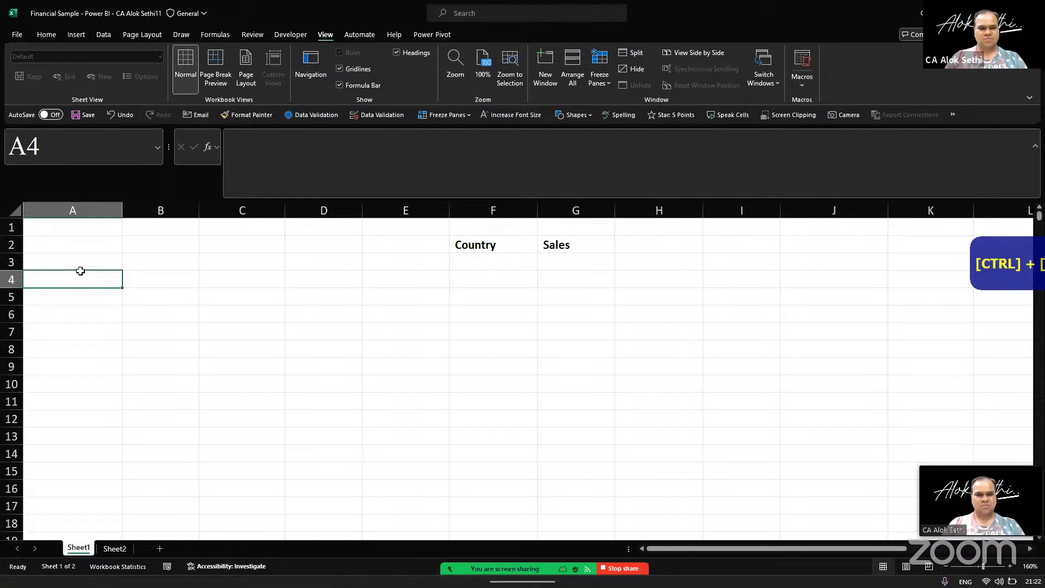
click(115, 550)
Turn off the table's filter in Sheet2 and copy all of its data rows
click(113, 358)
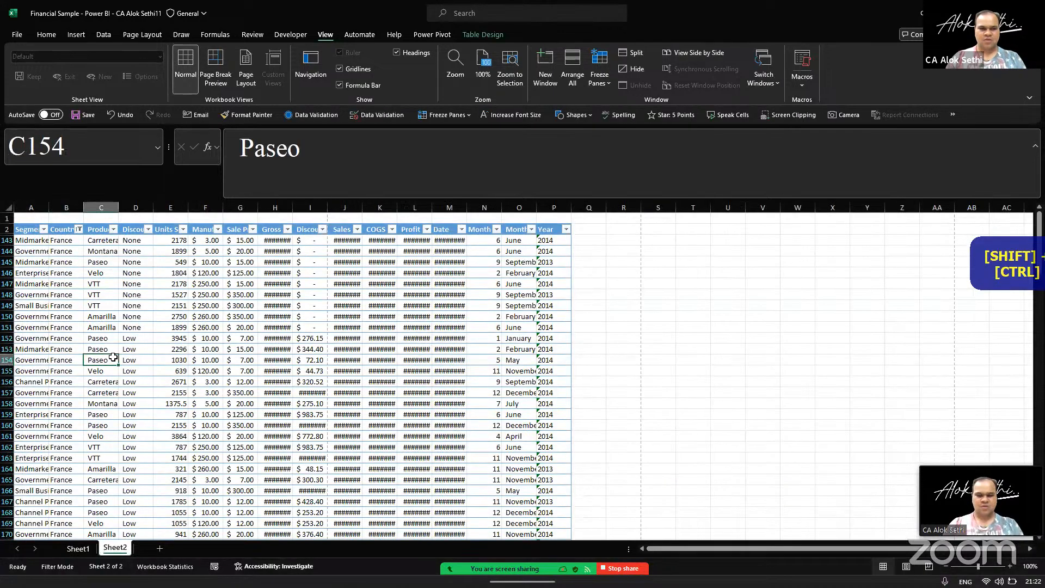
key(ctrl+shift+l)
key(ctrl+a)
key(ctrl+c)
Paste the copied data rows into Sheet1 starting at cell A5
click(77, 548)
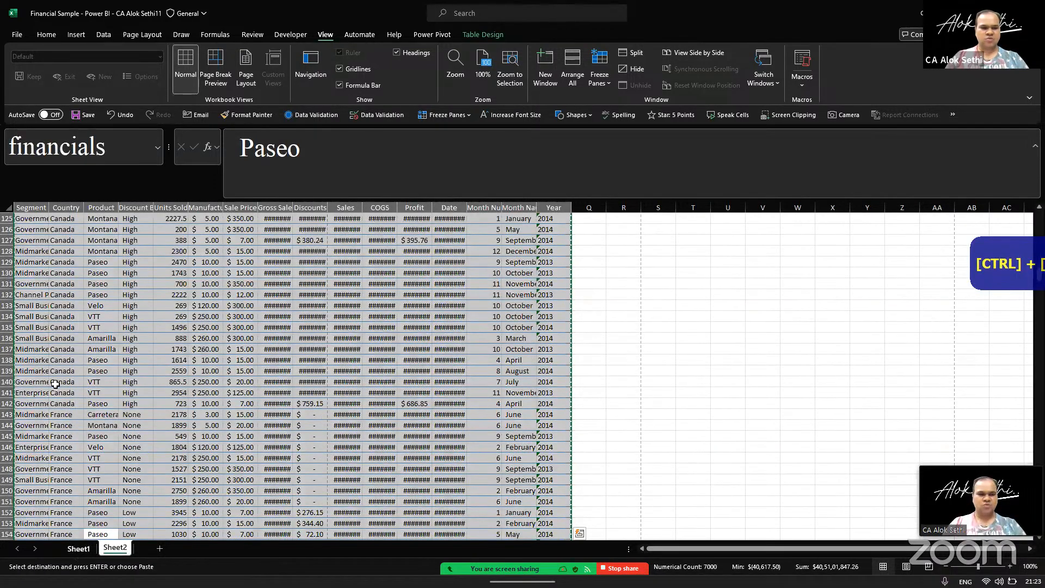
click(58, 314)
key(Up)
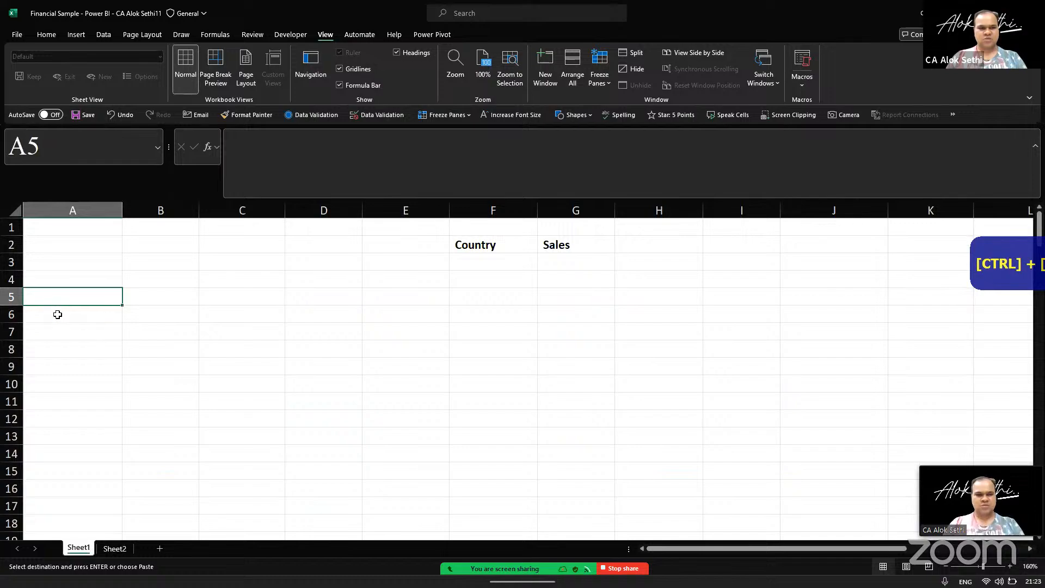
key(ctrl+v)
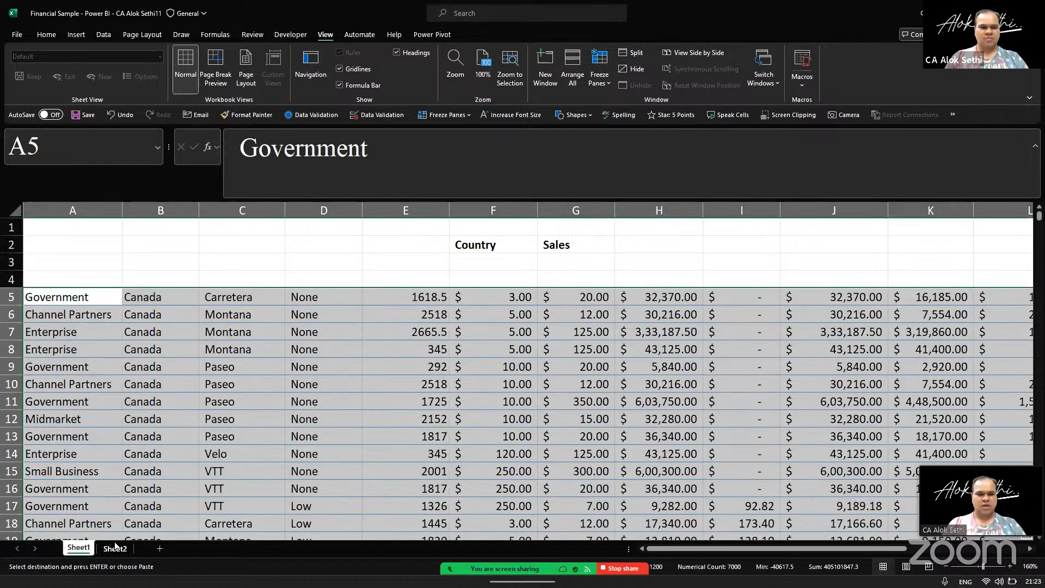
Copy the table's header row from Sheet2 and paste it into row 4 of Sheet1, above the data
click(115, 550)
click(125, 275)
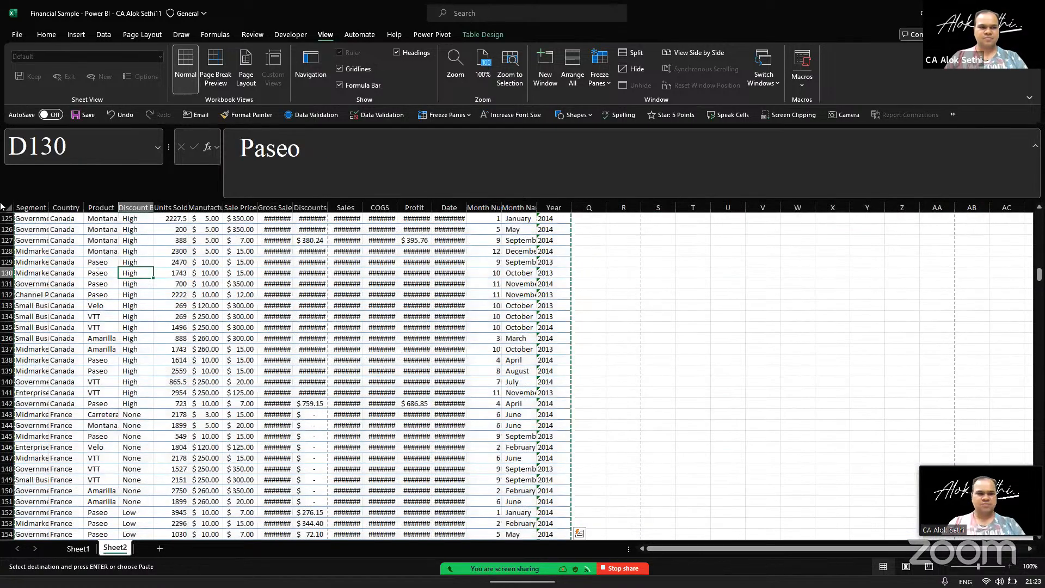
key(ctrl+Up)
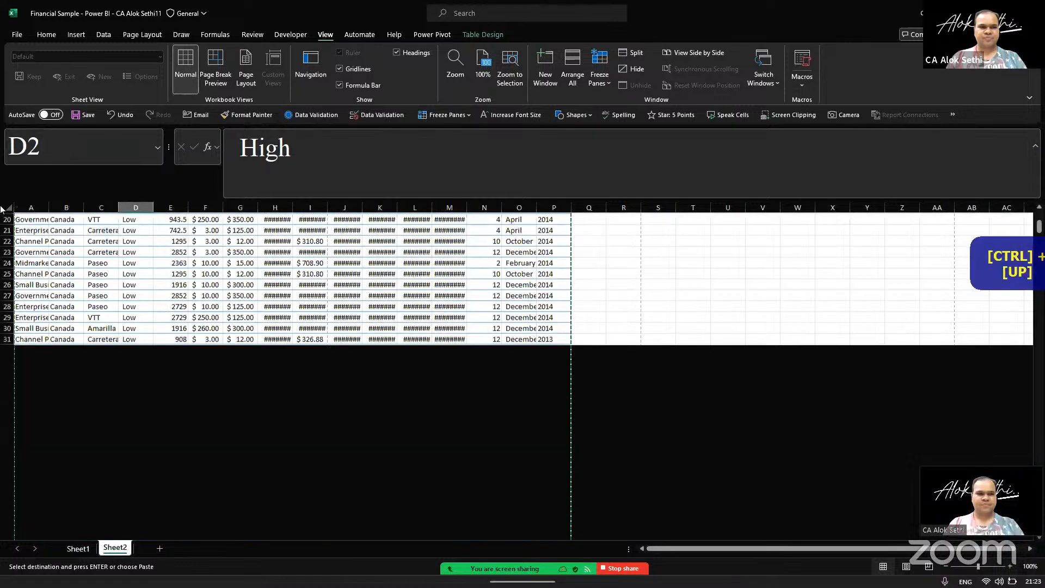
key(shift+space)
key(ctrl+c)
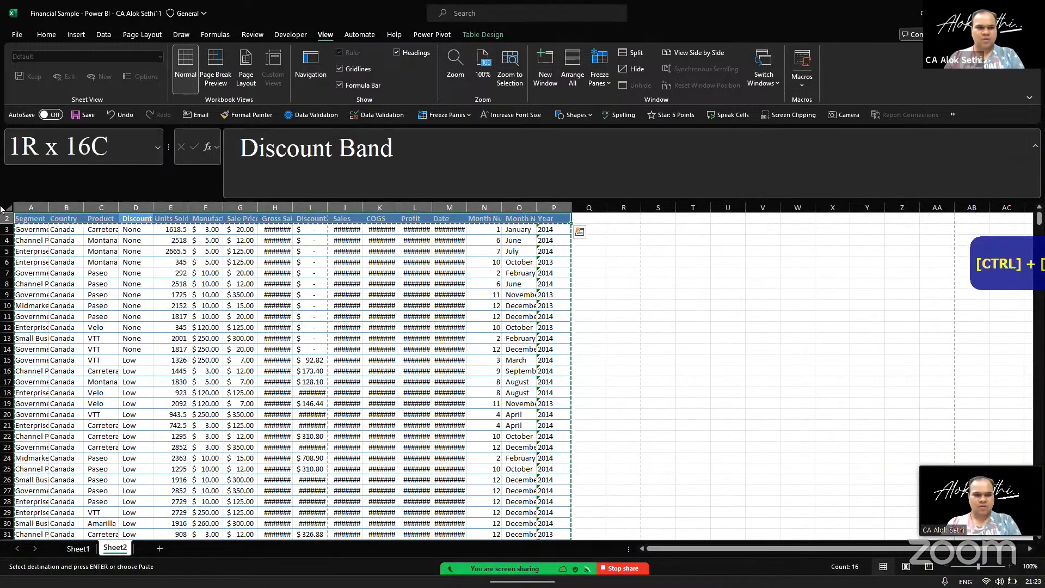
click(78, 548)
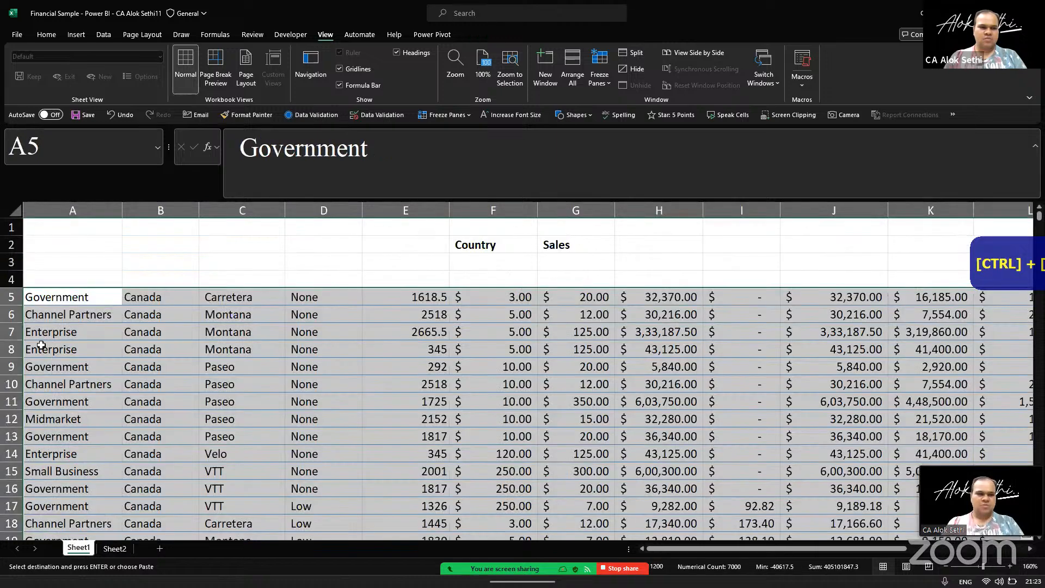
click(15, 278)
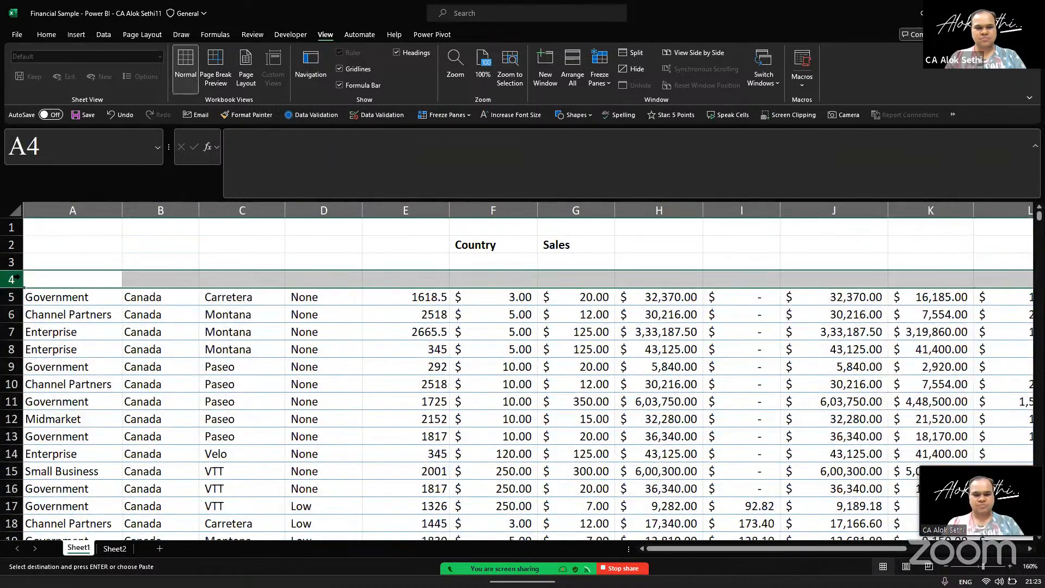
key(ctrl+v)
Move the separate Country and Sales labels from F2:G2 up to F1:G1
key(Right)
key(Right)
key(Right)
key(Right)
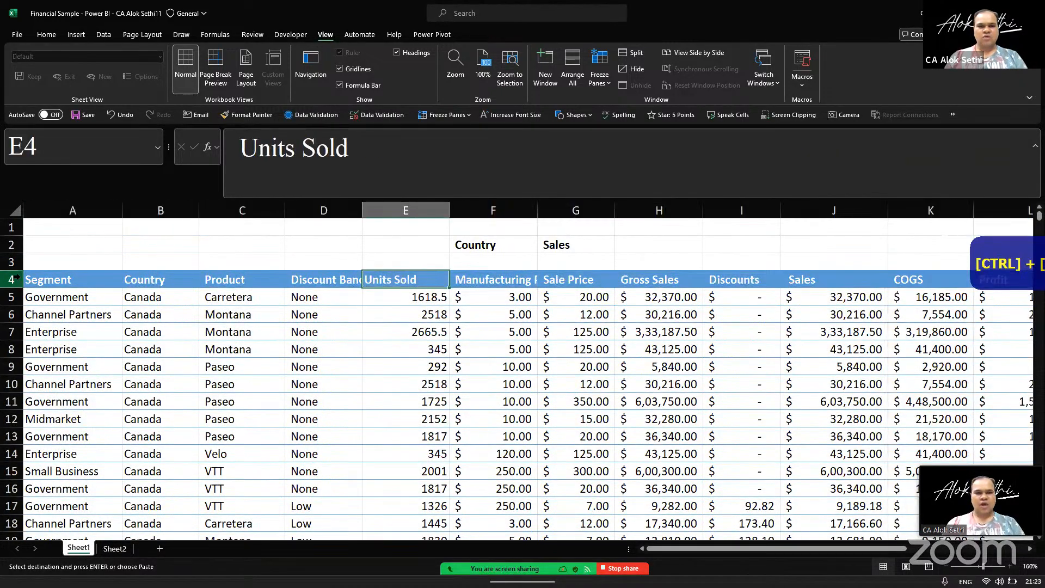
key(Right)
key(Up)
key(Up)
key(shift+Right)
key(ctrl+x)
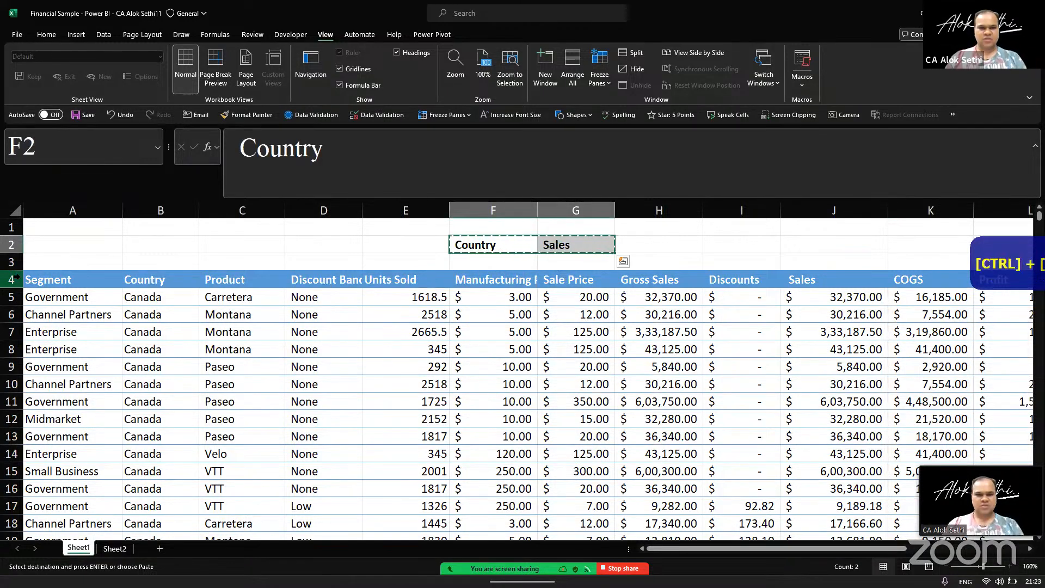
key(Up)
key(ctrl+v)
Look across the column headers in row 4, from Segment to COGS
key(Down)
key(Down)
key(Down)
key(Left)
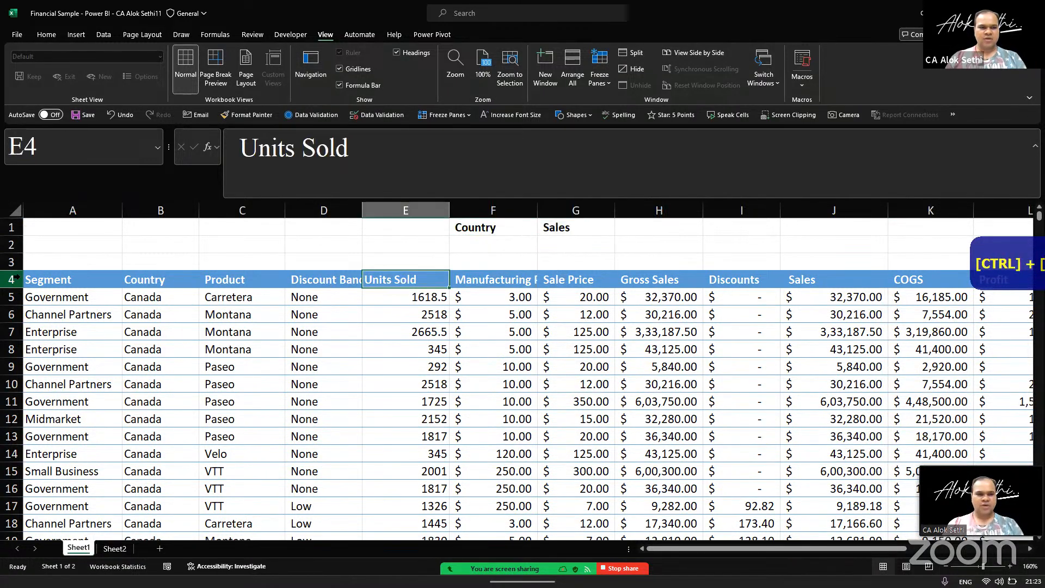
key(ctrl+Left)
key(Right)
key(Right)
key(Right)
key(Right)
key(Right)
key(Right)
key(Right)
key(Right)
key(Right)
key(Right)
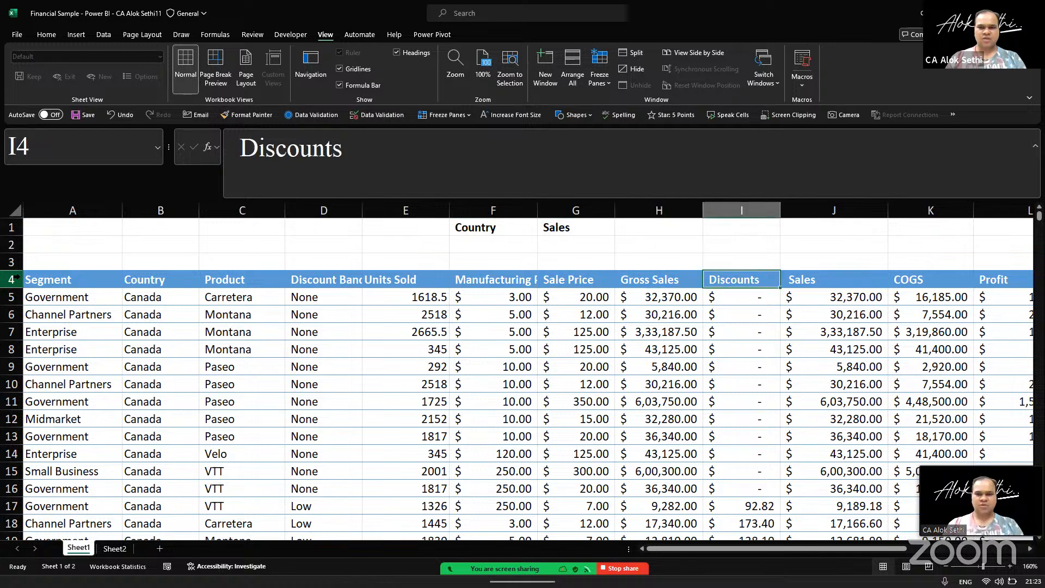
Rename Sheet1 as All Countries and Sheet2 as Canada
double_click(76, 549)
text(All C)
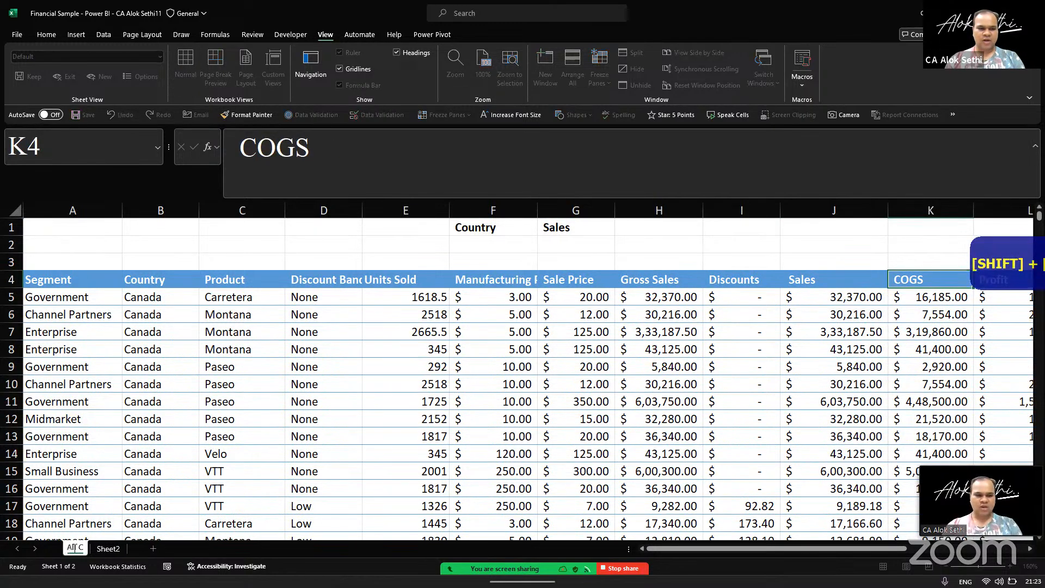
text(ountries)
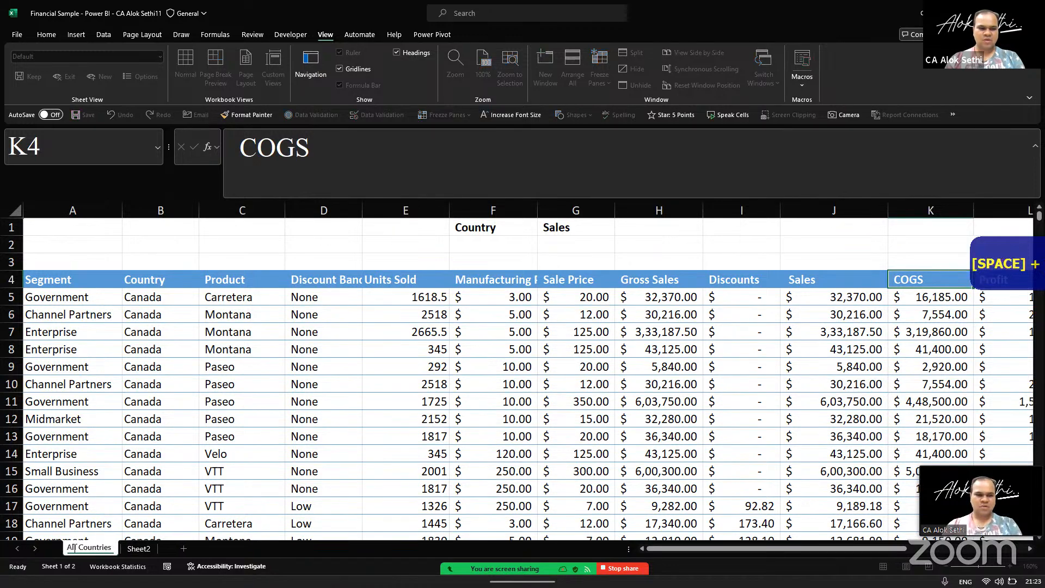
double_click(140, 548)
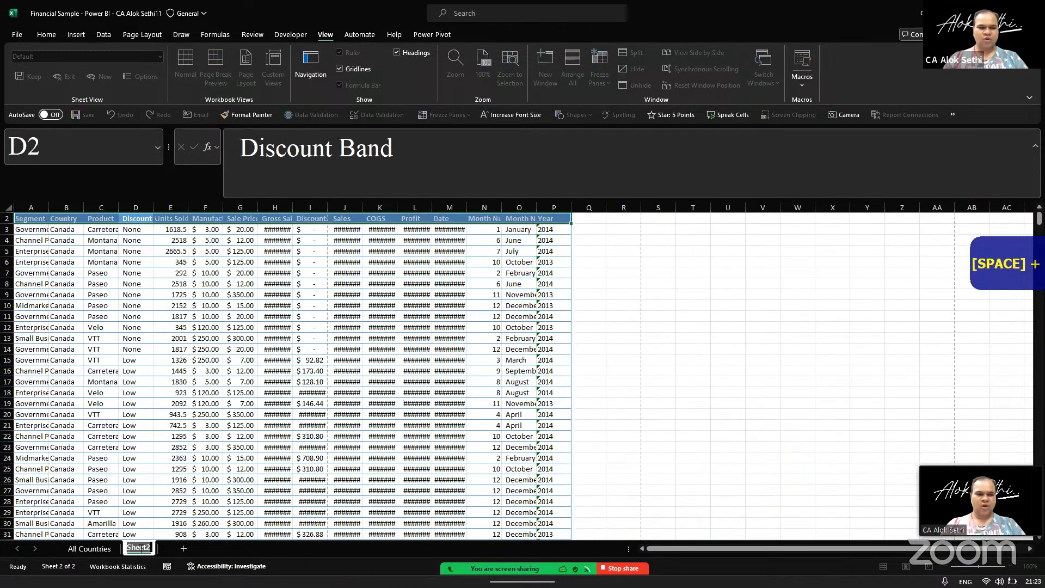
text(Canada)
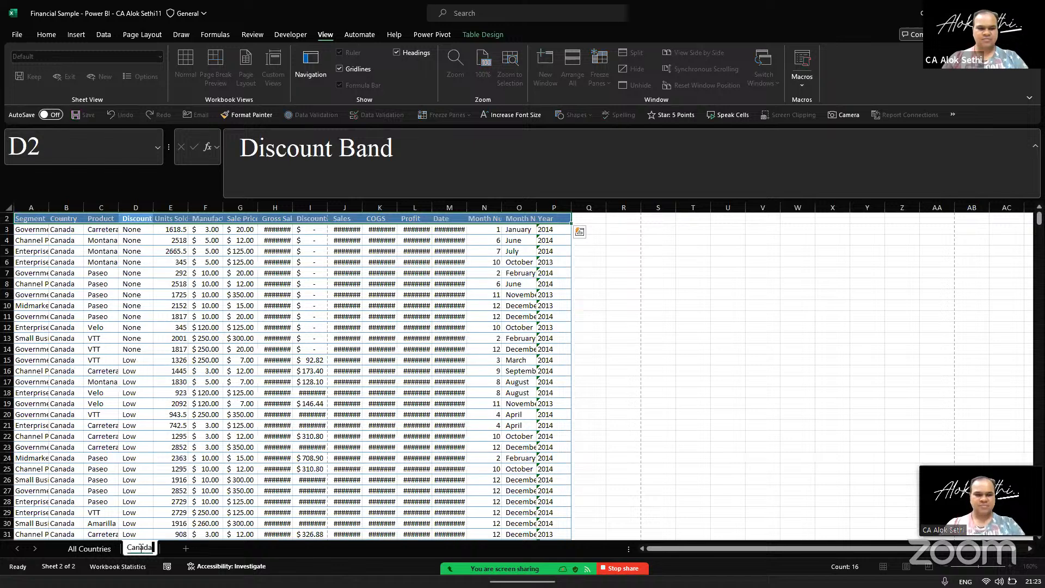
key(Return)
Add a new worksheet after Canada and name it France
click(185, 548)
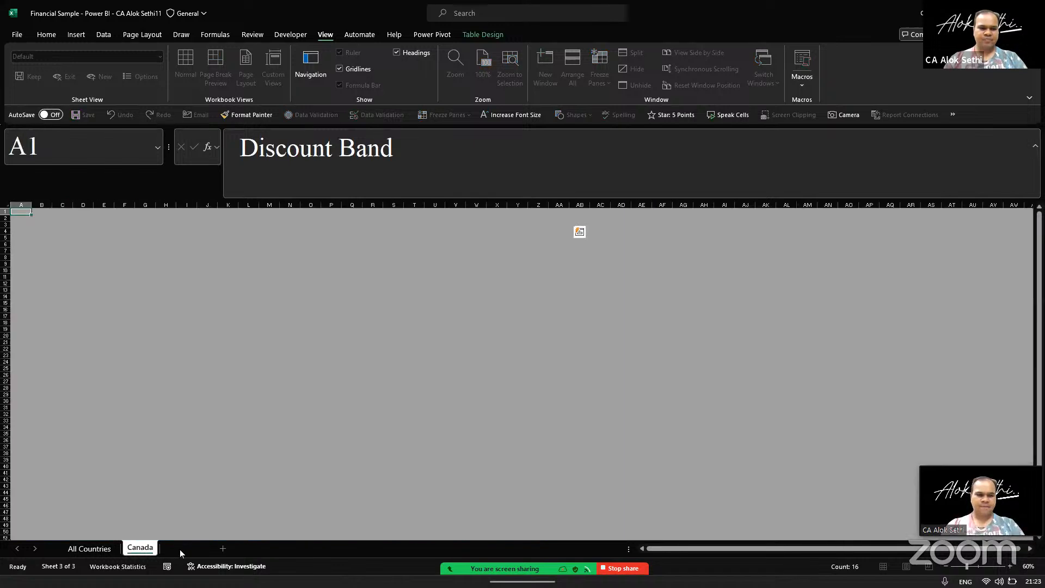
double_click(180, 547)
text(France)
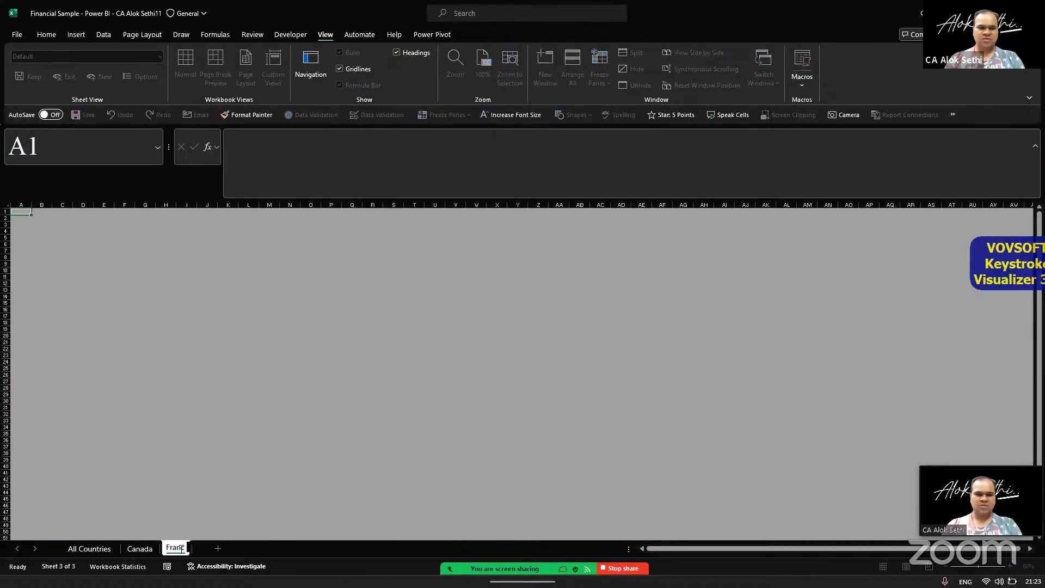
key(Return)
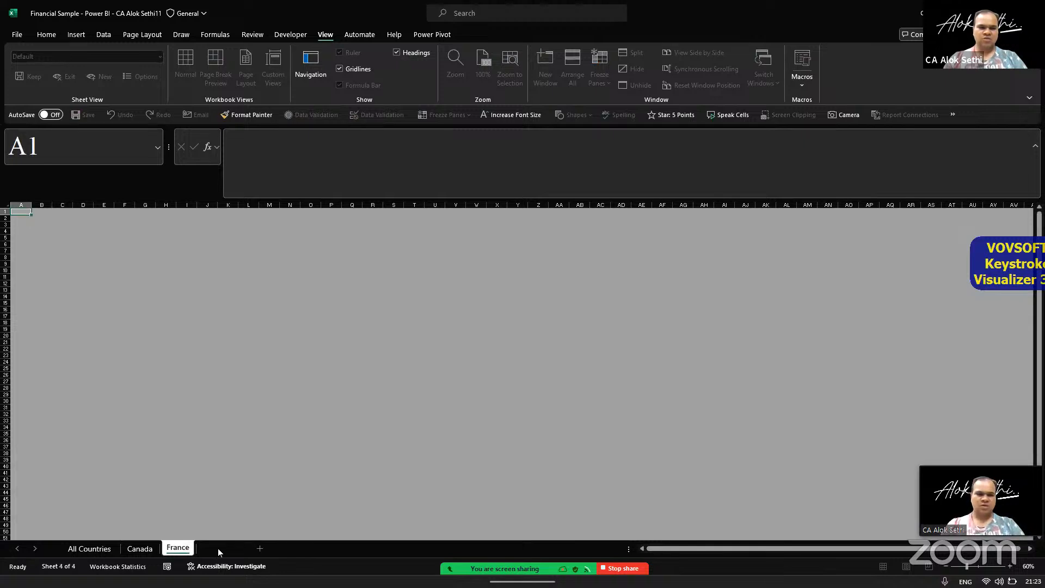
Add another worksheet after France and name it Germany
click(219, 548)
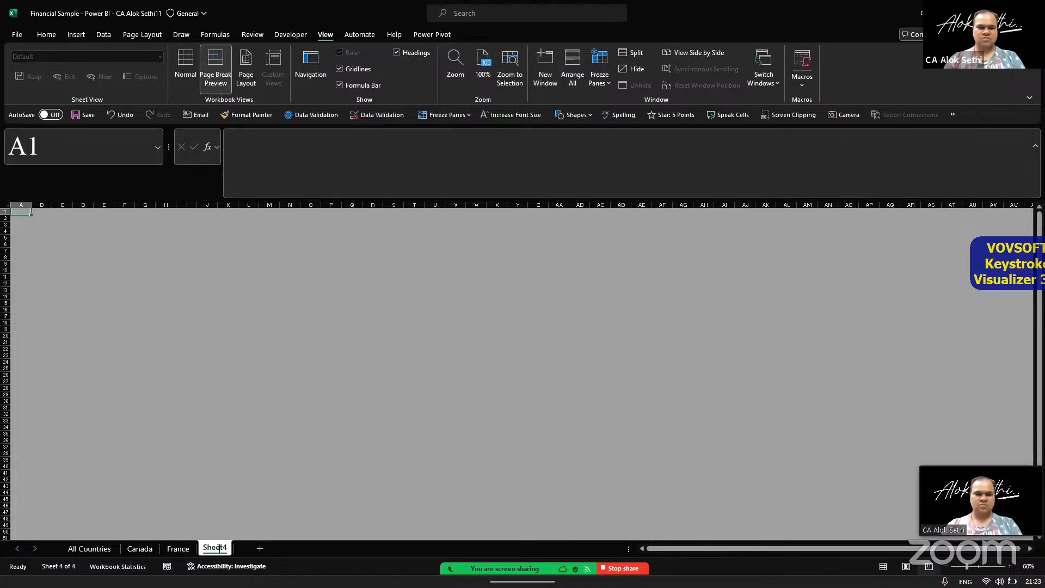
double_click(216, 548)
text(Germany)
click(205, 531)
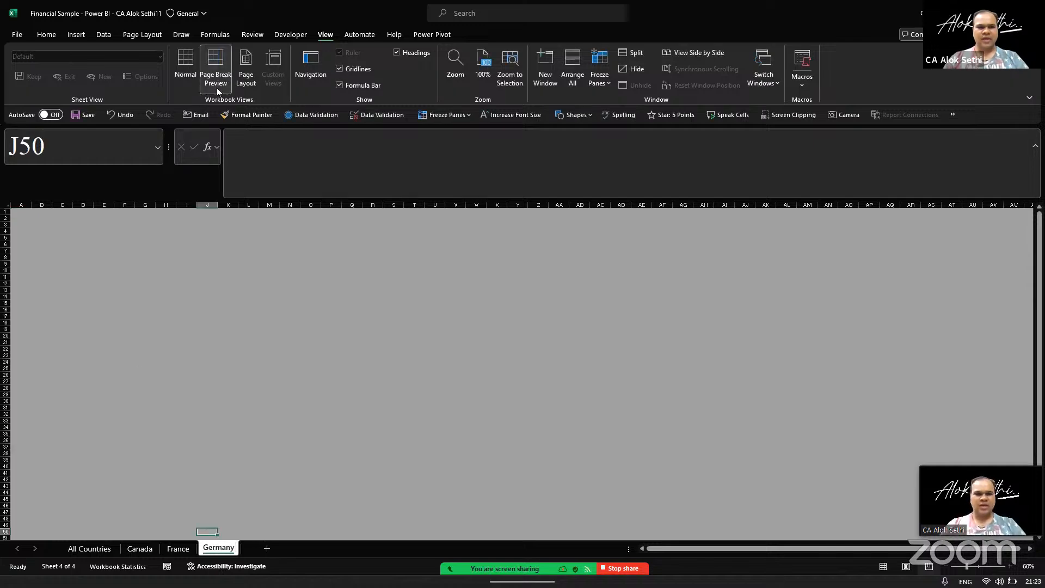
Show both the Germany and France sheets in Normal view
click(185, 68)
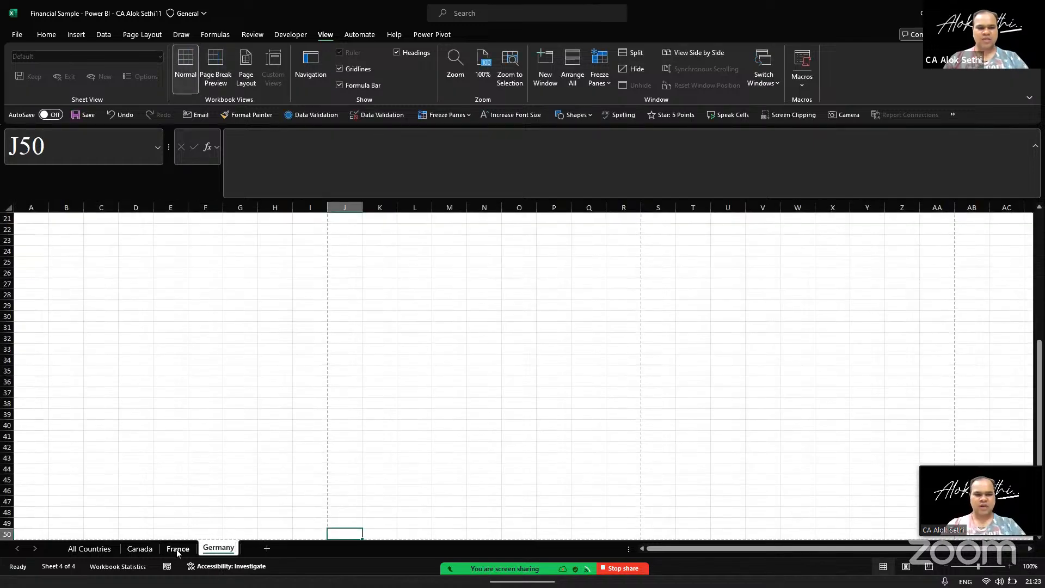
click(178, 548)
click(181, 73)
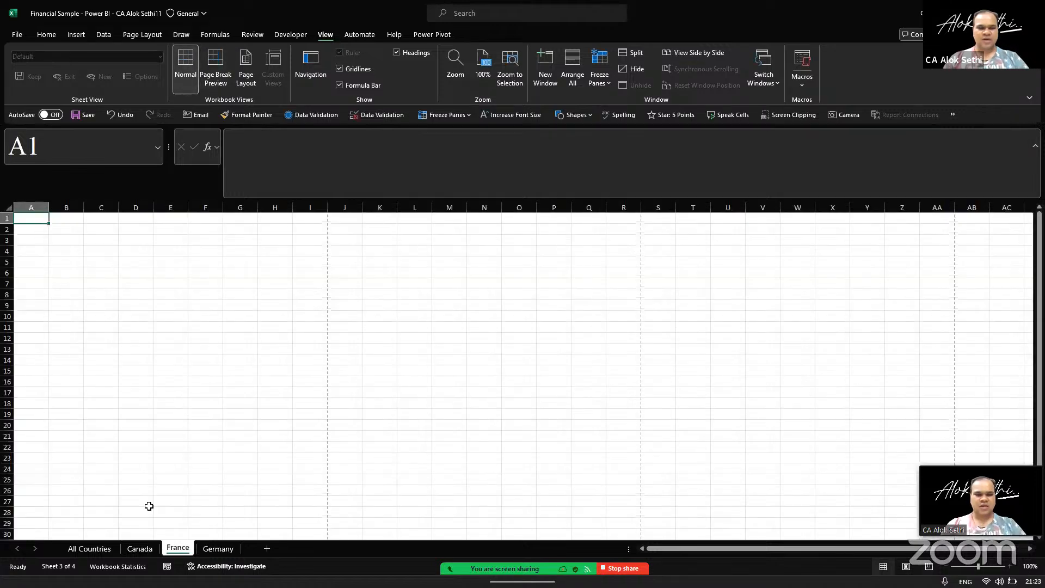
Clear the header row selection in the Canada sheet and return to the All Countries sheet
click(140, 549)
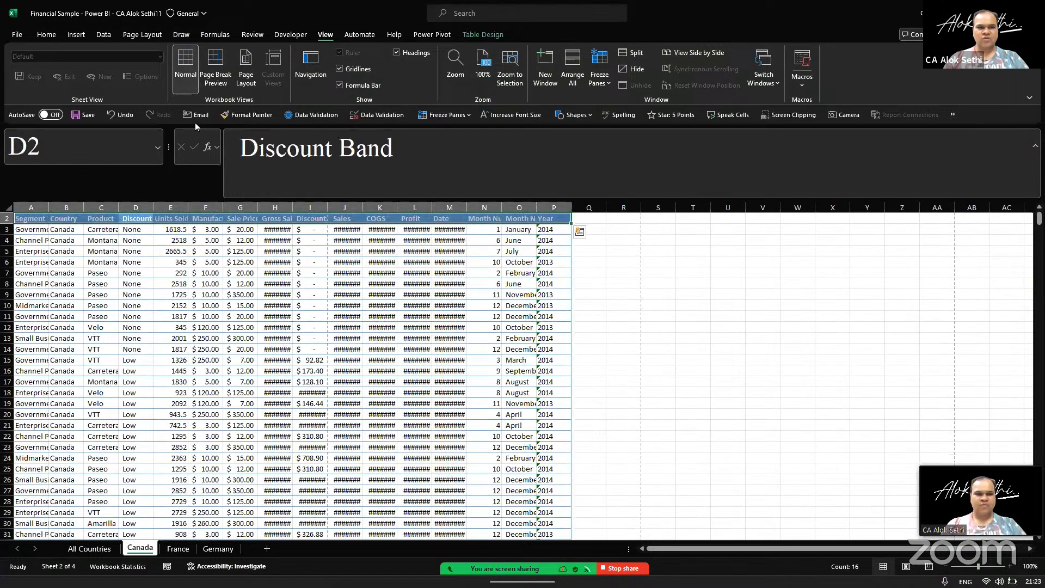
click(148, 338)
click(100, 546)
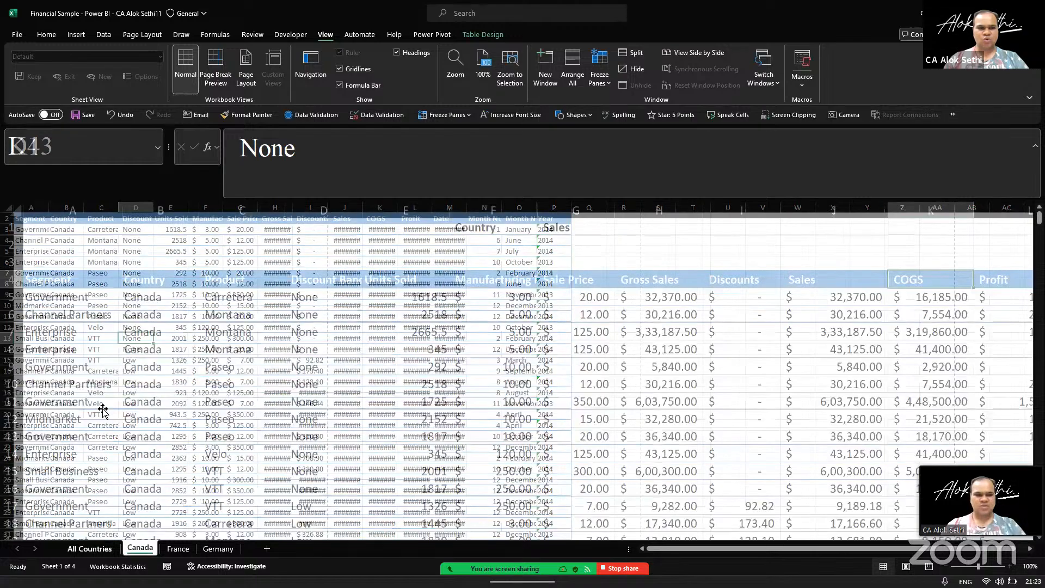
Switch to the Canada sheet and examine the extent of its table from the header row to the last record
click(136, 549)
click(103, 327)
click(103, 320)
key(ctrl+Up)
key(ctrl+Home)
key(Down)
key(ctrl+shift+Right)
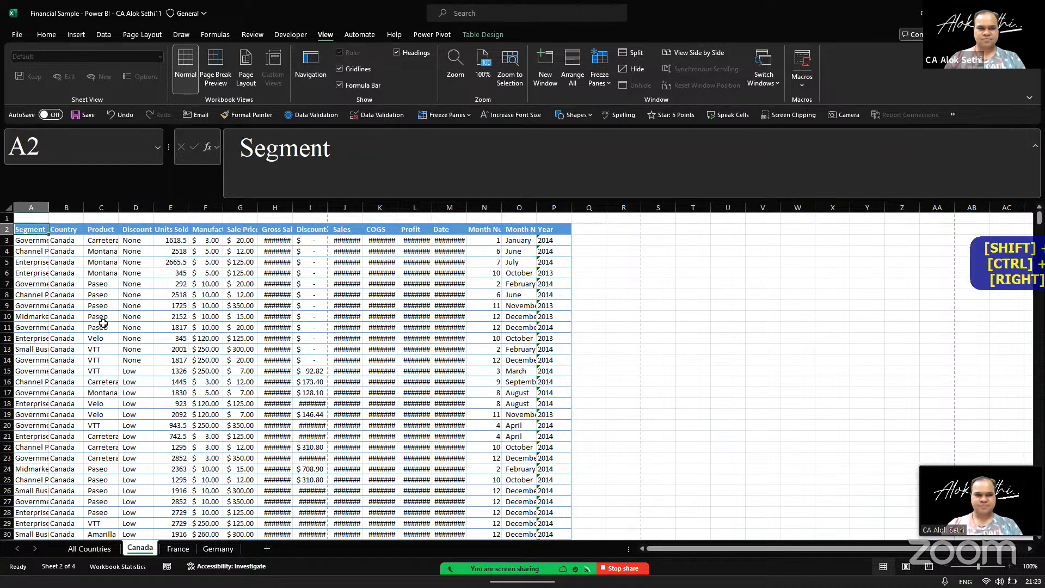
key(ctrl+shift+Down)
key(ctrl+Home)
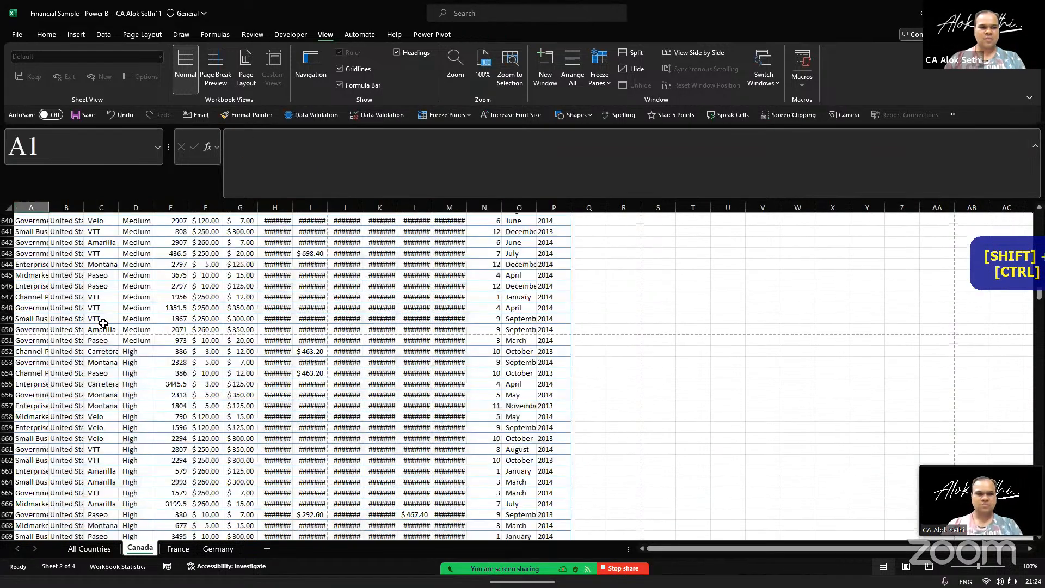
Filter the Country column on the Canada sheet to show every country except Canada
key(Down)
key(Right)
key(alt+Down)
key(Down)
key(Down)
key(Down)
key(Down)
key(Down)
key(Down)
key(Down)
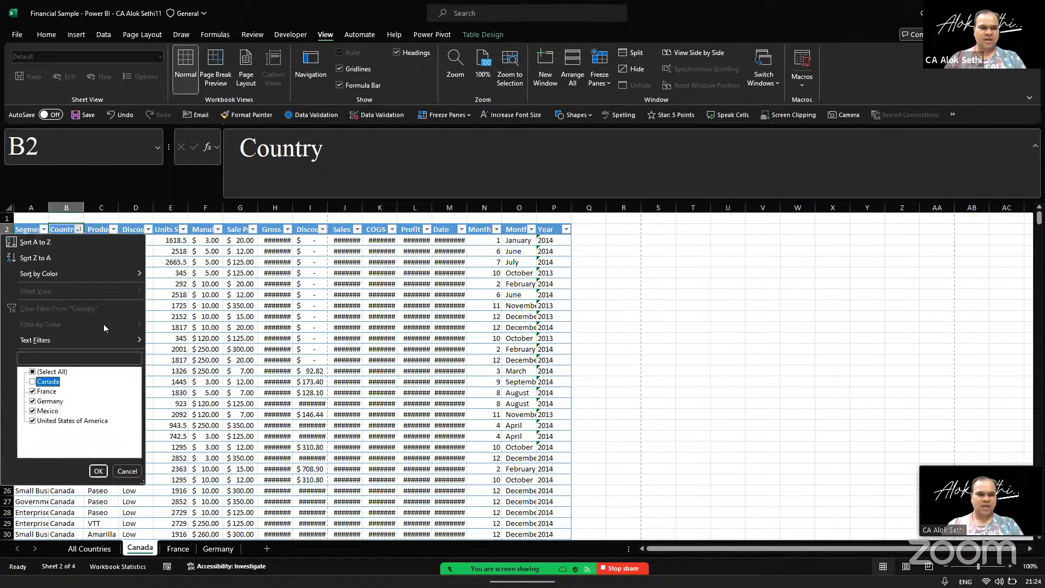
key(Return)
key(Down)
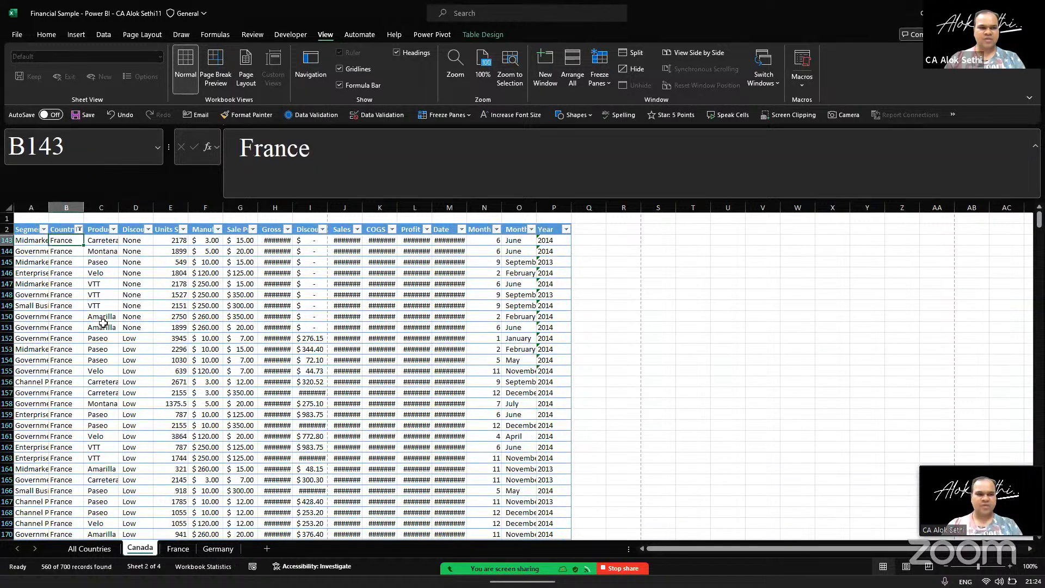
Delete all the filtered non-Canada rows from the Canada sheet as entire sheet rows
key(Left)
key(ctrl+shift+Right)
key(ctrl+shift+Down)
scroll(103, 323, up, 20)
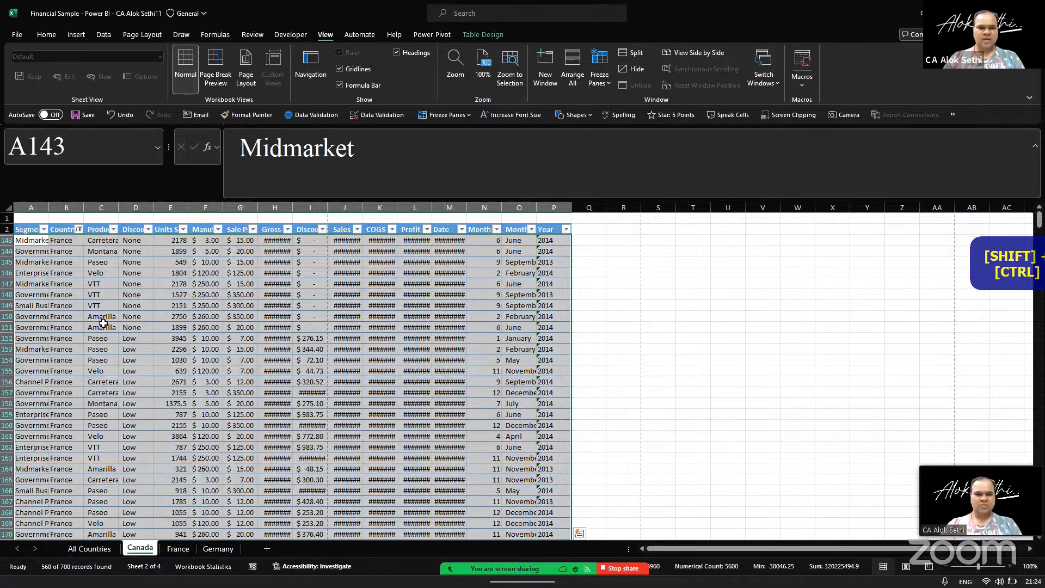
key(ctrl+minus)
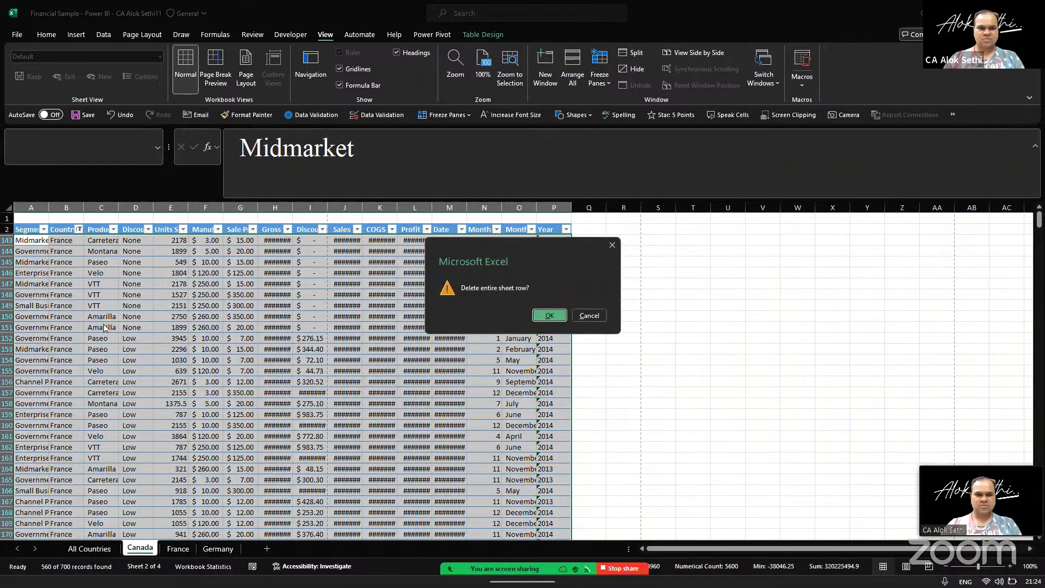
key(Return)
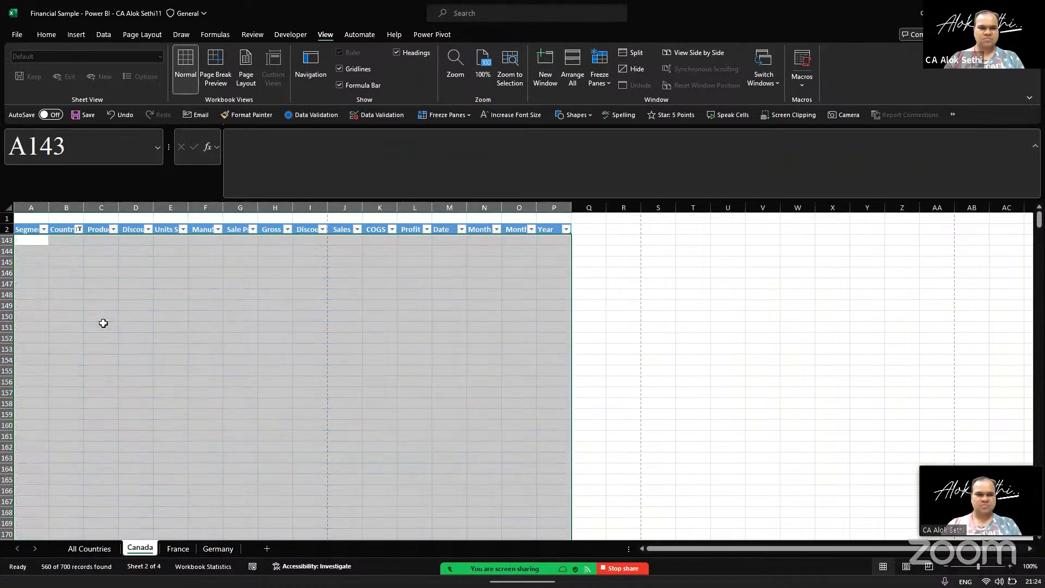
Remove the filter from the Canada sheet's table and check the remaining rows down to the last one
key(ctrl+Up)
key(ctrl+shift+l)
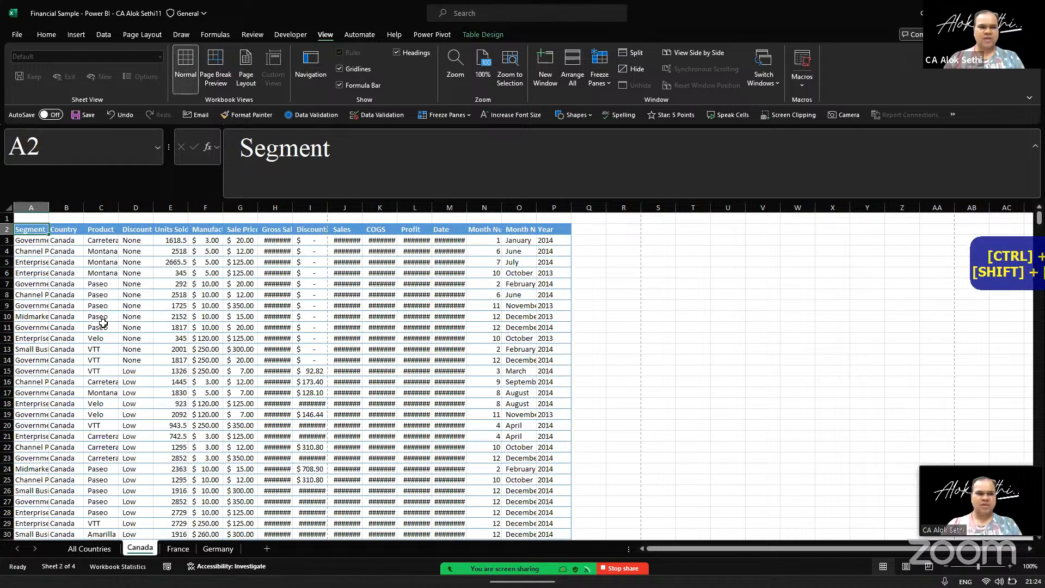
key(Down)
key(ctrl+Down)
key(ctrl+Up)
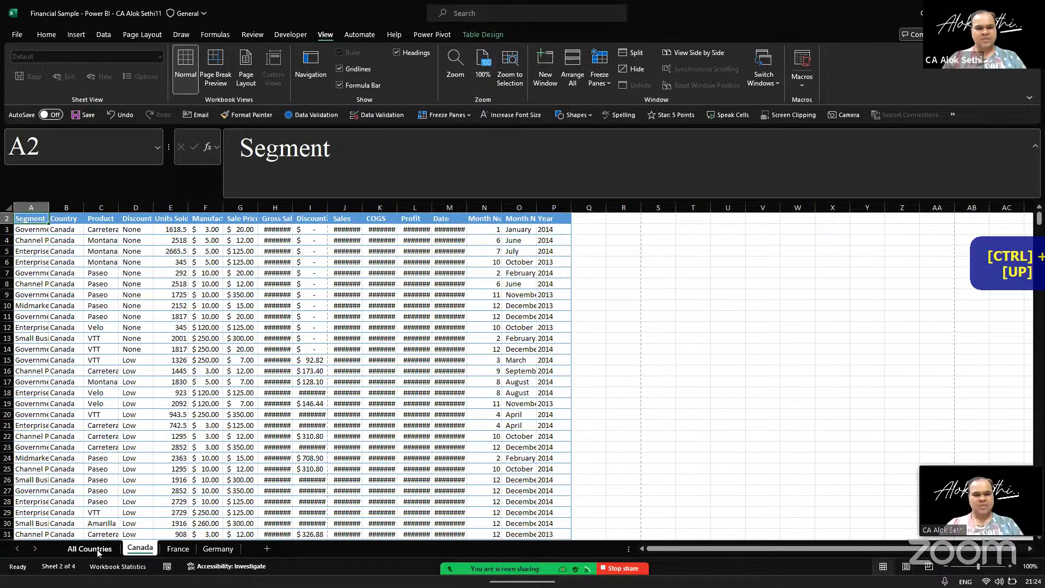
Copy the full table from header cell A4 on All Countries and paste it into the France sheet at B3
key(ctrl+Page_Up)
click(98, 288)
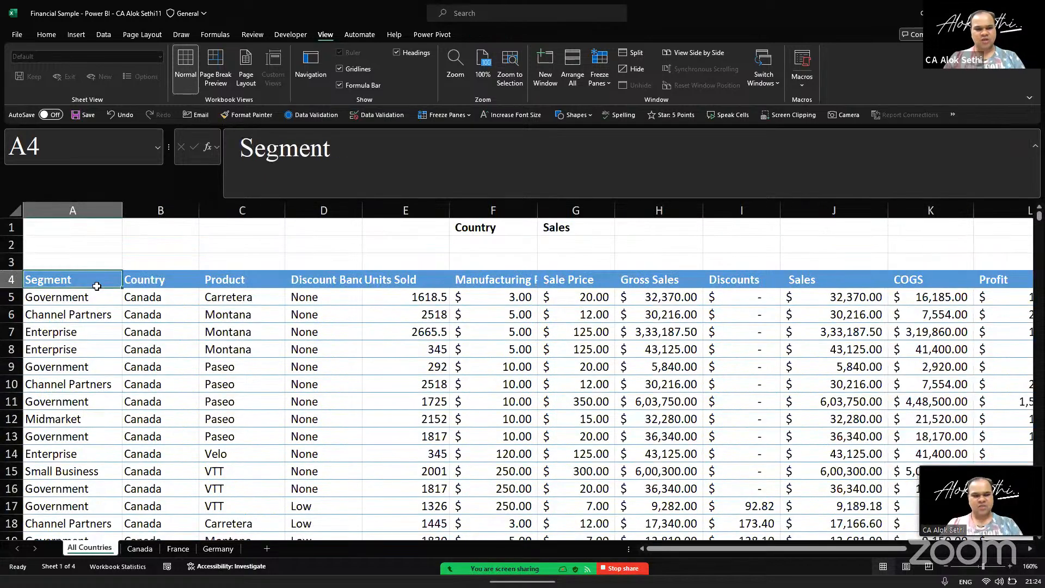
key(ctrl+shift+End)
key(ctrl+c)
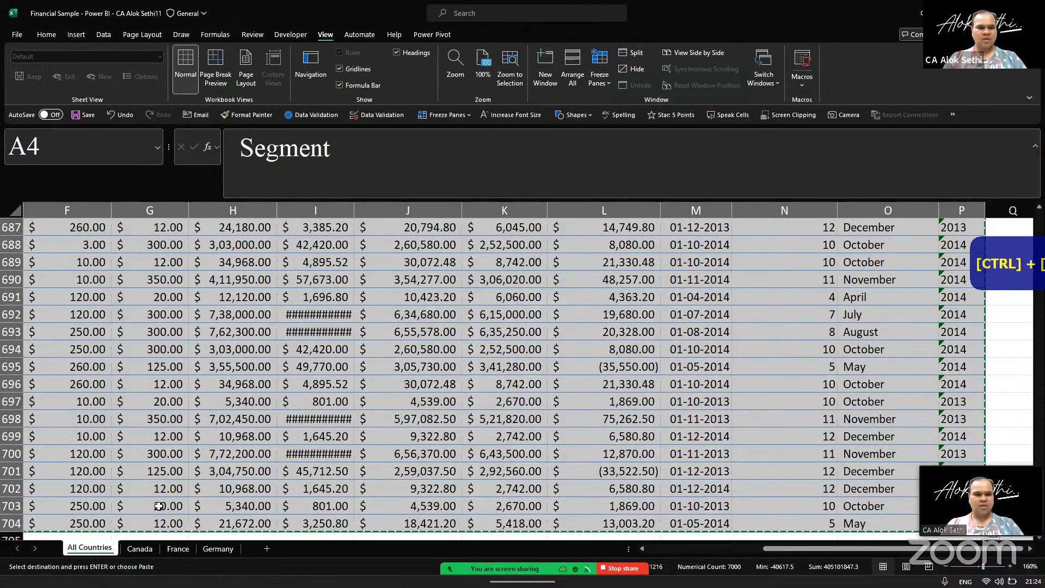
click(180, 551)
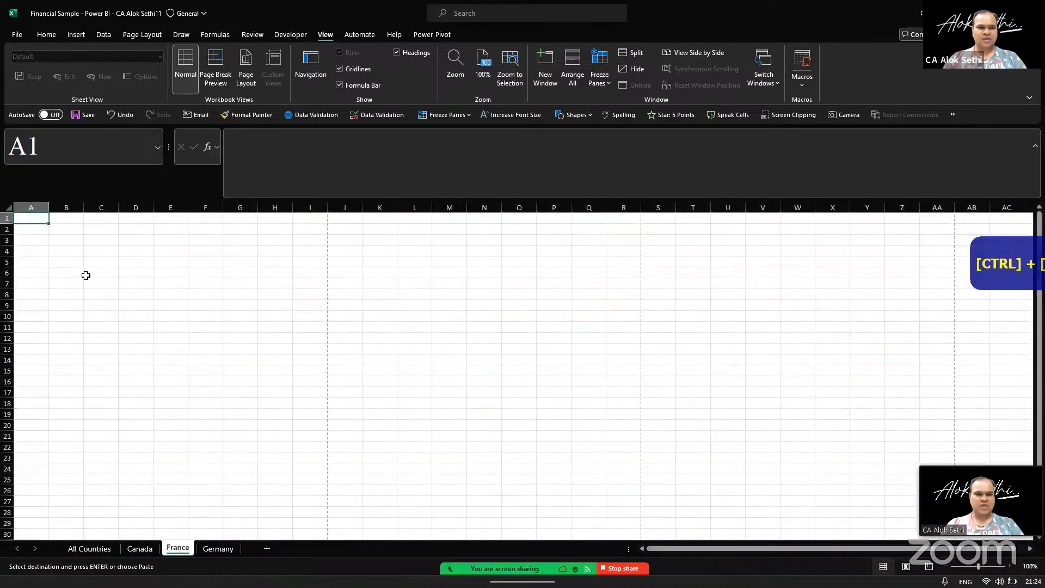
click(79, 232)
key(Down)
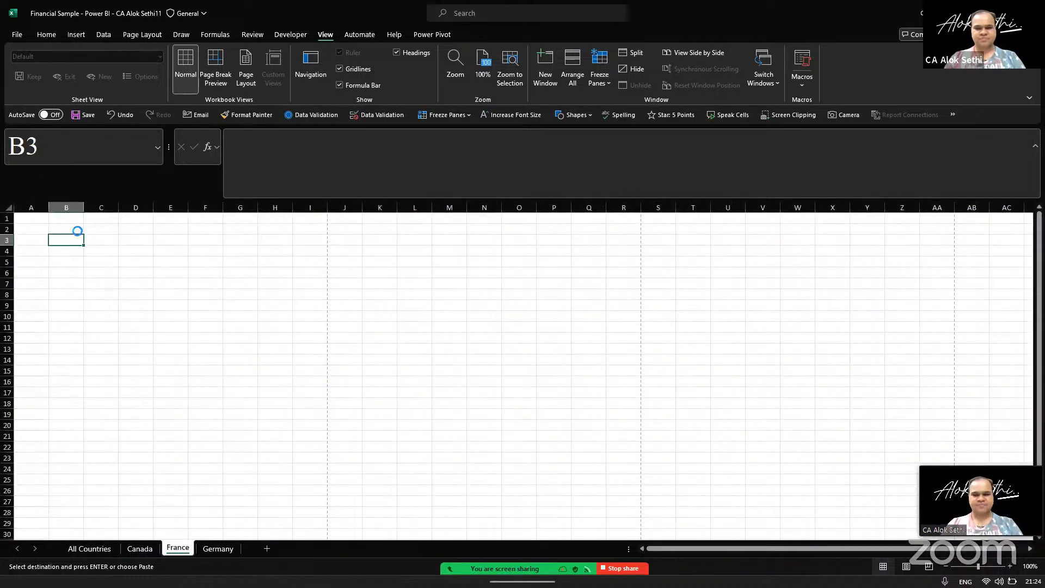
key(ctrl+v)
Turn on filtering for the pasted table's header row on the France sheet
key(Down)
key(Up)
key(Right)
key(Left)
key(ctrl+shift+l)
key(Right)
key(Right)
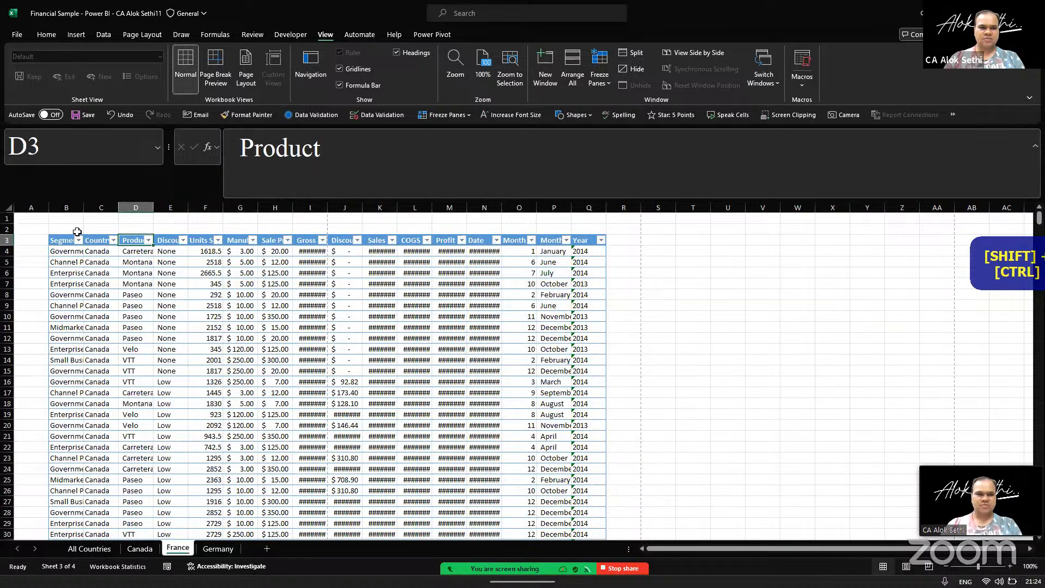
Filter the Country column on the France sheet to show every country except France
key(alt+Down)
key(Escape)
key(Left)
key(alt+Down)
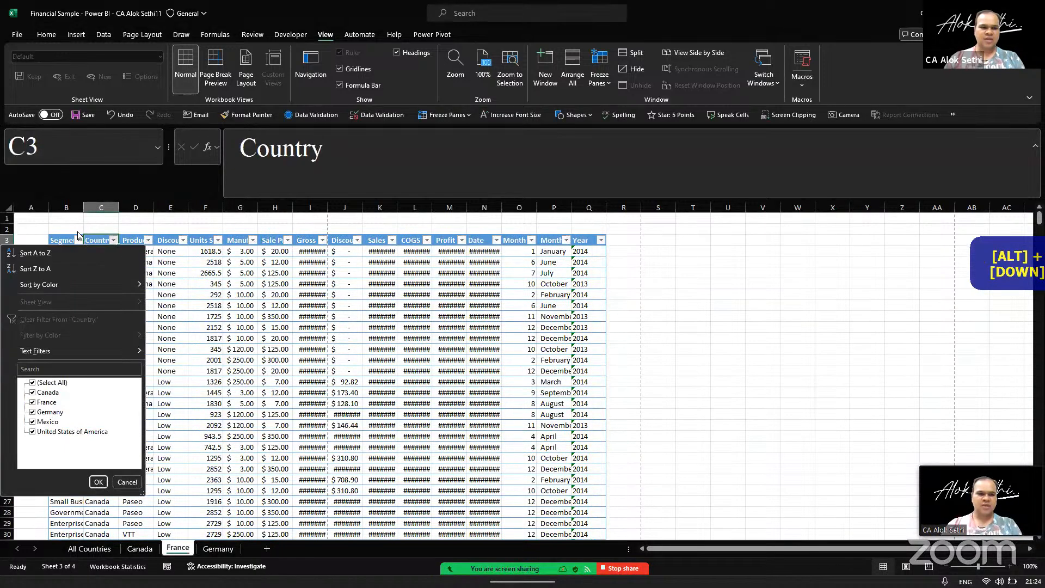
key(Down)
key(Down)
key(Down)
key(Down)
key(Down)
key(Down)
key(Down)
key(Down)
key(Down)
key(Down)
key(Down)
key(Up)
key(Down)
key(space)
key(Return)
Delete all the filtered non-France rows from the France sheet as entire sheet rows, leaving the header in place
key(Up)
key(Down)
key(Left)
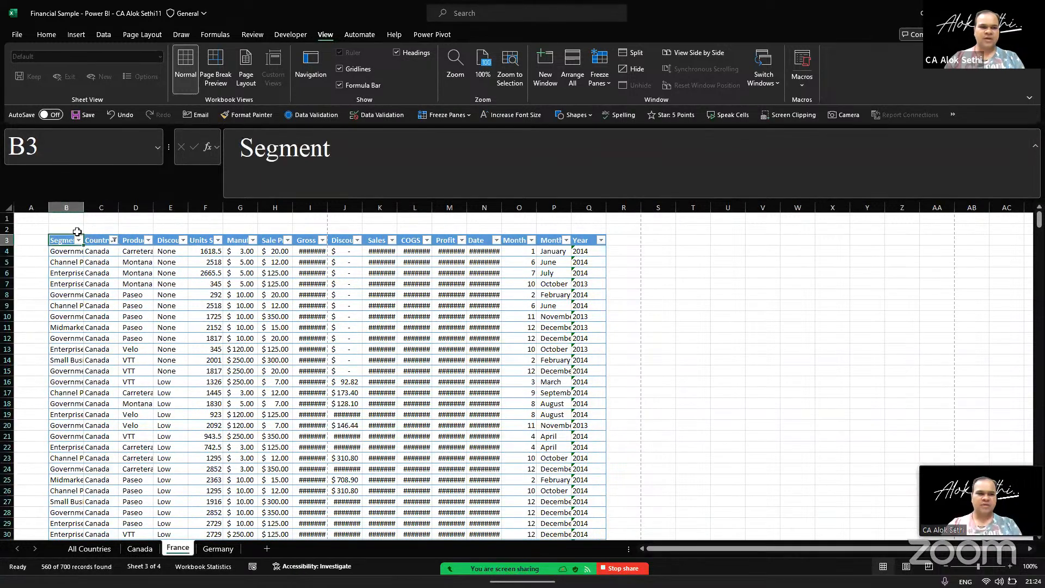
key(Down)
key(shift+ctrl+Right)
key(shift+ctrl+Down)
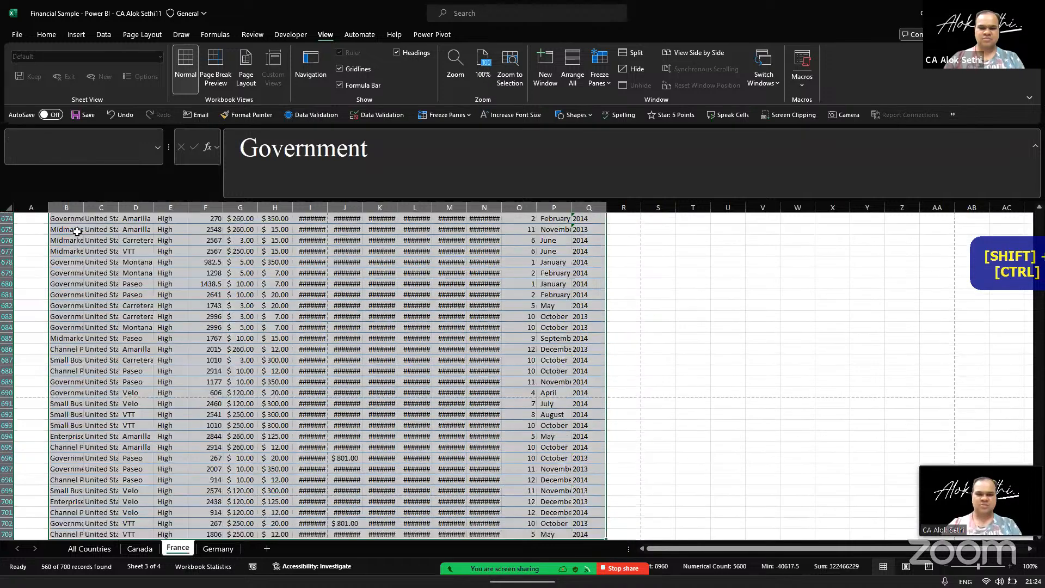
text(-)
key(Escape)
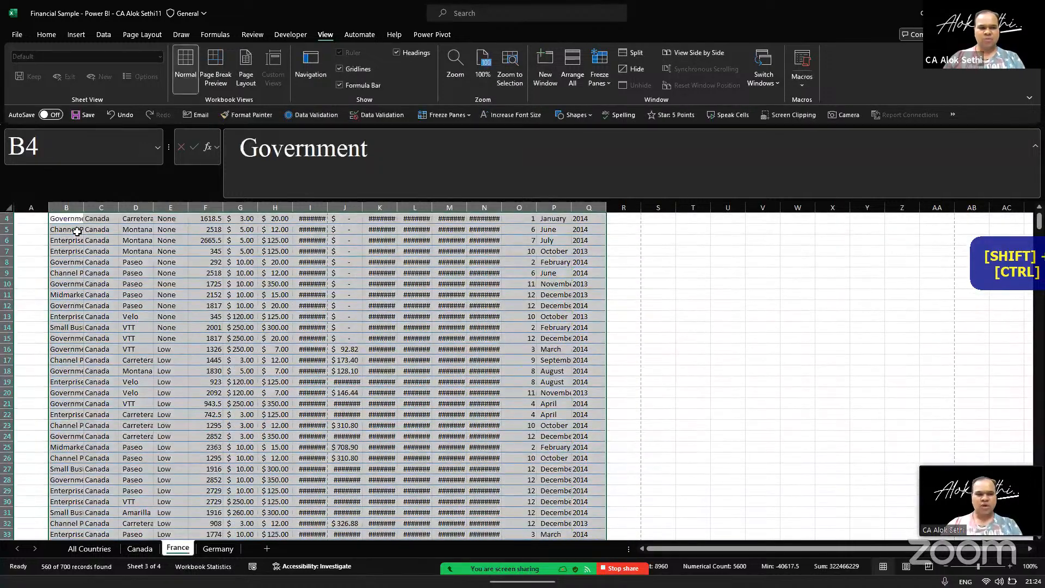
key(ctrl+minus)
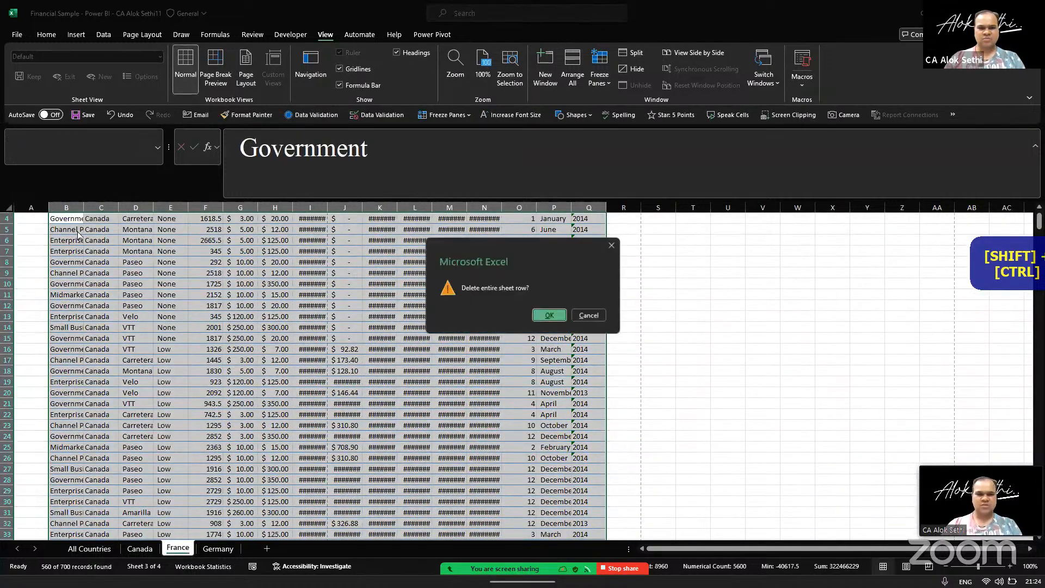
key(Return)
Set the Country filter on the France sheet to Select All so the France rows are displayed
key(Up)
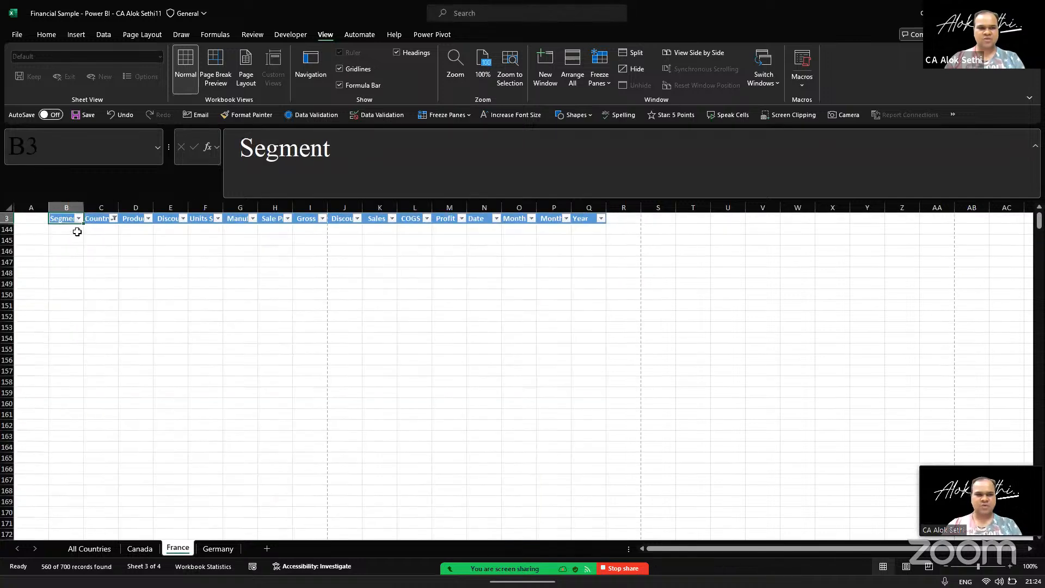
key(Right)
key(alt+Down)
key(Down)
key(Down)
key(Down)
key(Down)
key(Down)
key(Down)
key(Down)
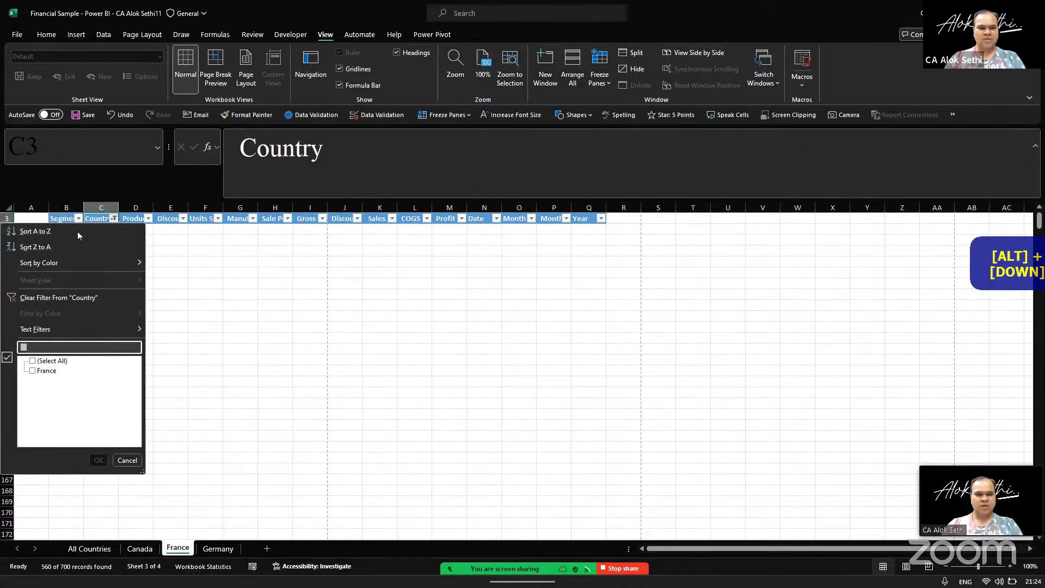
key(space)
key(Return)
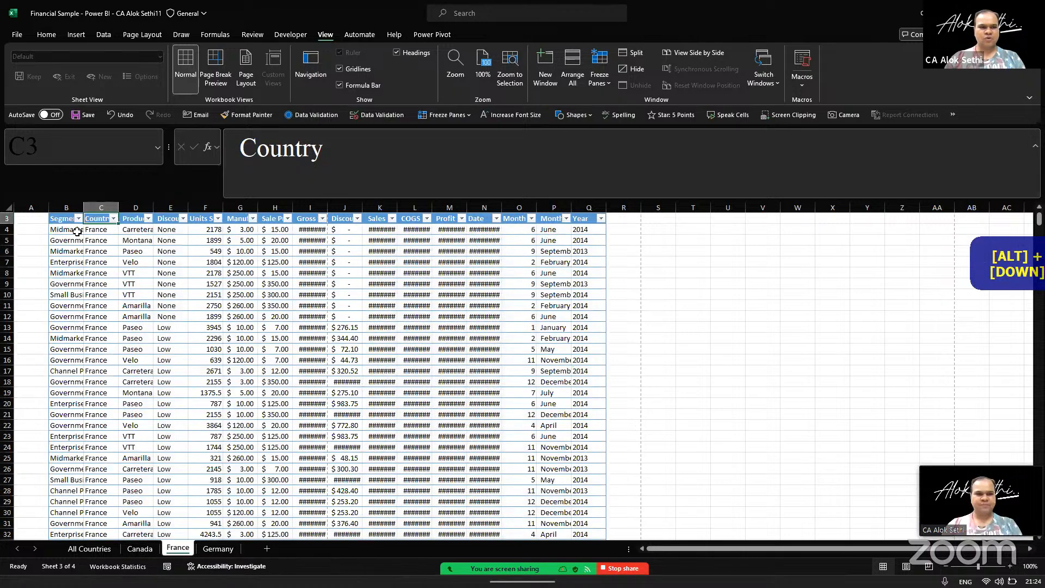
Copy the full table from All Countries again and paste it into the Germany sheet at B23
click(89, 548)
key(ctrl+c)
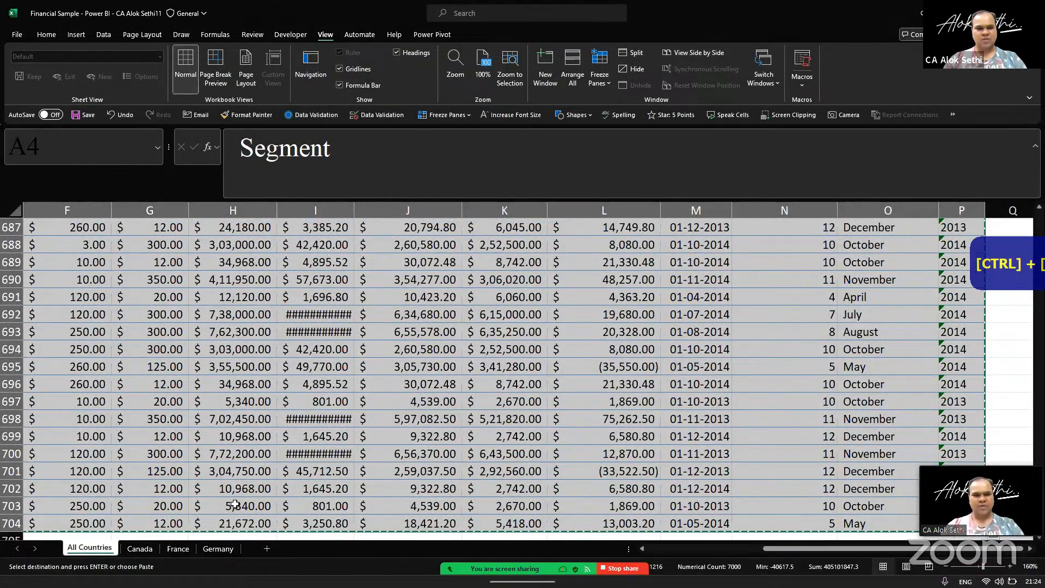
click(218, 549)
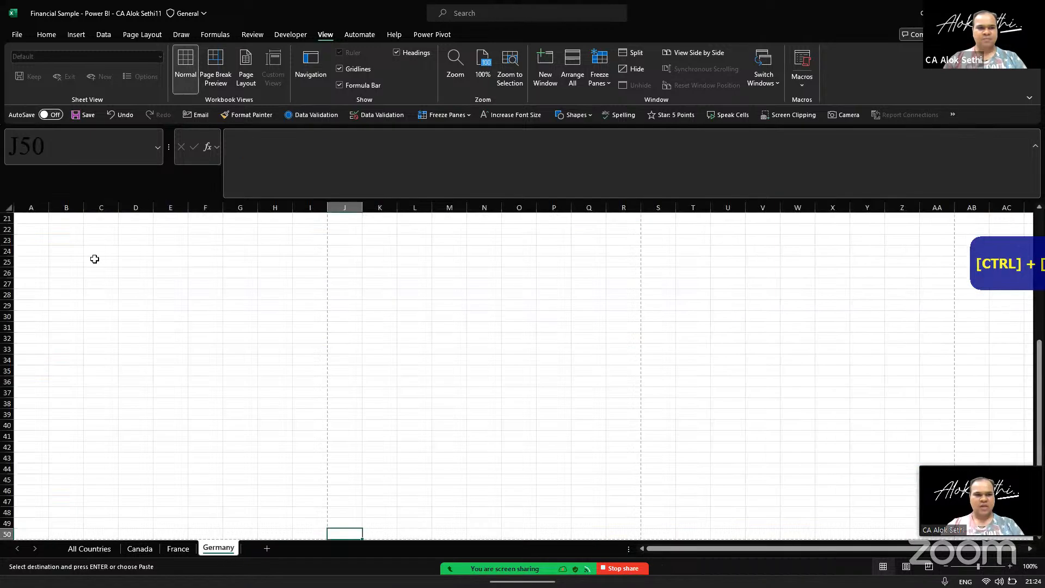
click(67, 238)
key(ctrl+v)
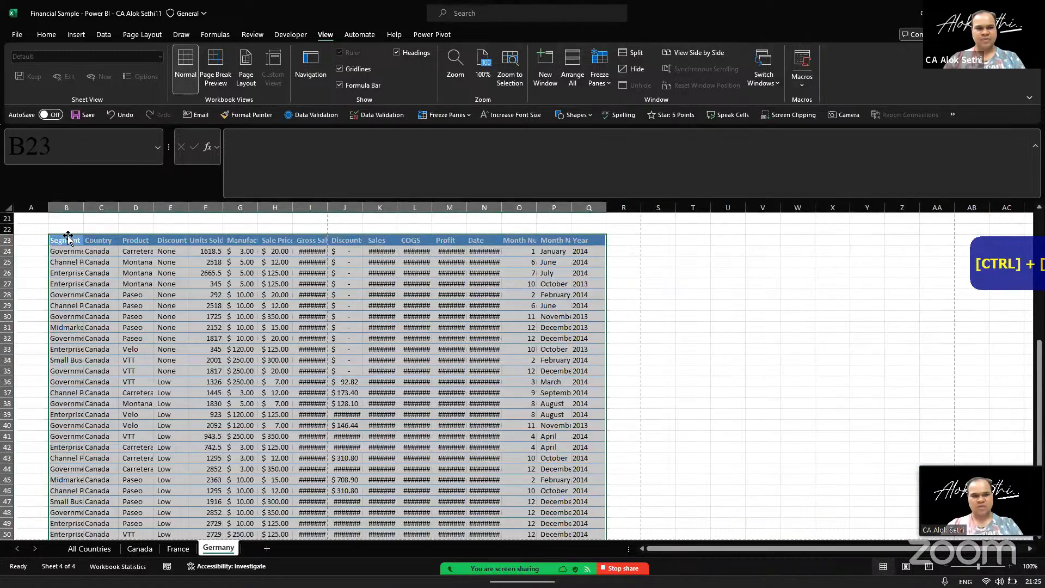
key(Right)
key(ctrl+Left)
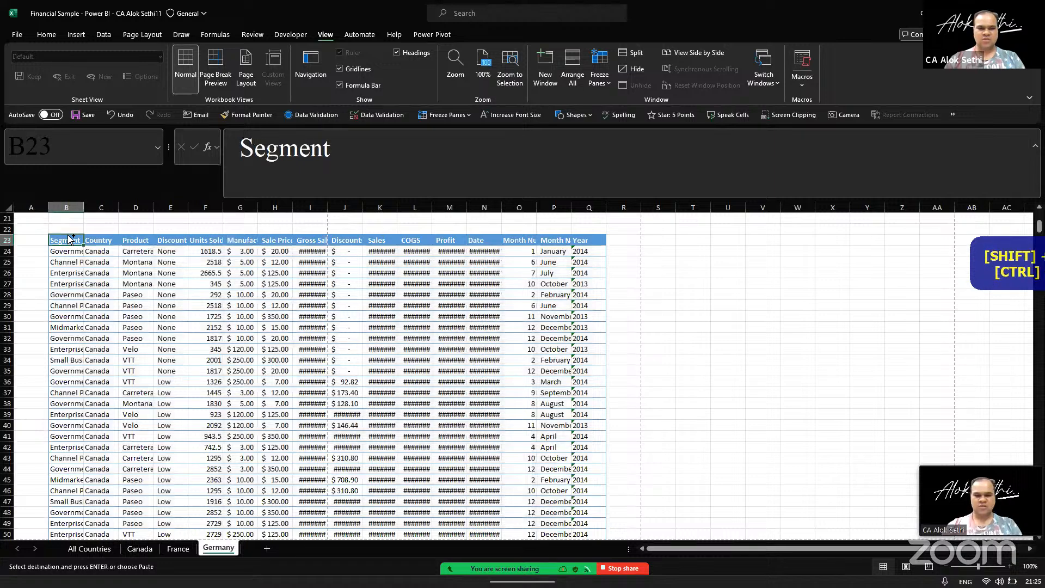
Turn on filtering for the Germany sheet's table and filter the Country column to every country except Germany
key(ctrl+shift+l)
key(Right)
key(alt+Down)
key(e)
key(Down)
key(Down)
key(Down)
key(Down)
key(space)
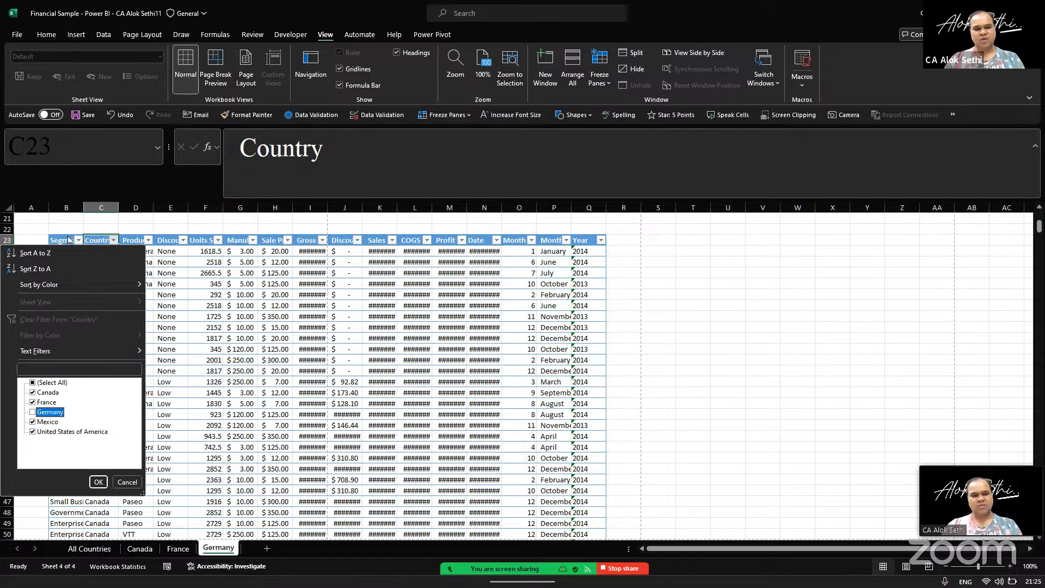
key(Return)
Delete all the filtered non-Germany rows from the Germany sheet as entire sheet rows
key(Left)
key(Down)
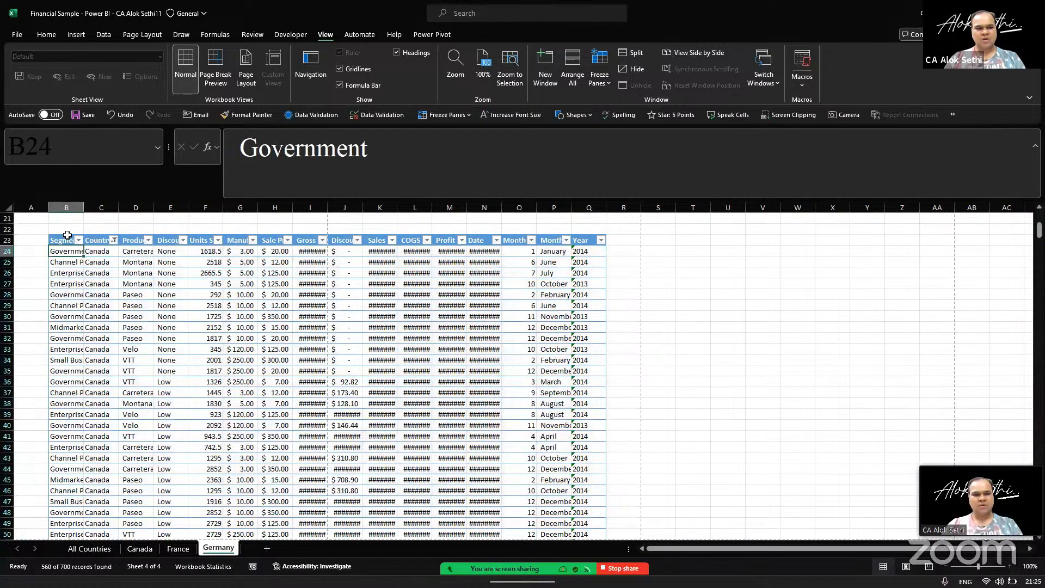
key(ctrl+shift+Right)
key(ctrl+shift+Down)
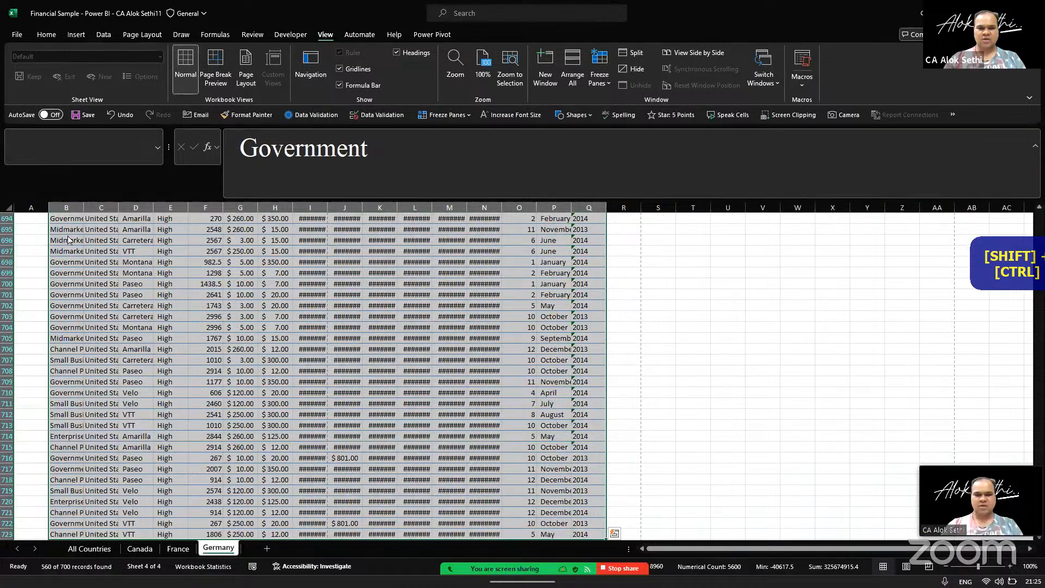
key(ctrl+minus)
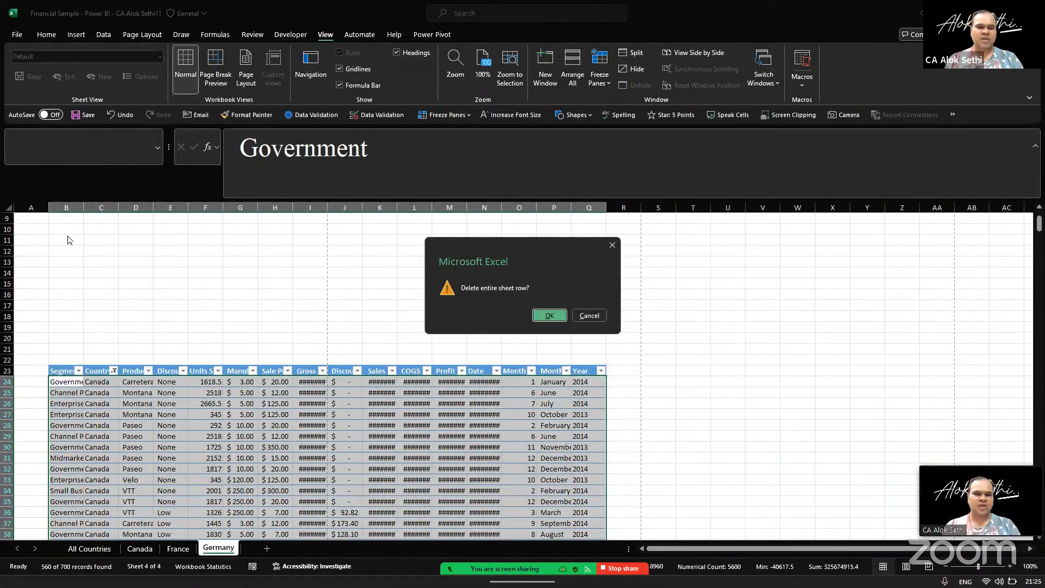
key(Return)
Insert a blank sheet row at row 23, above the table header on the Germany sheet
key(Up)
click(68, 238)
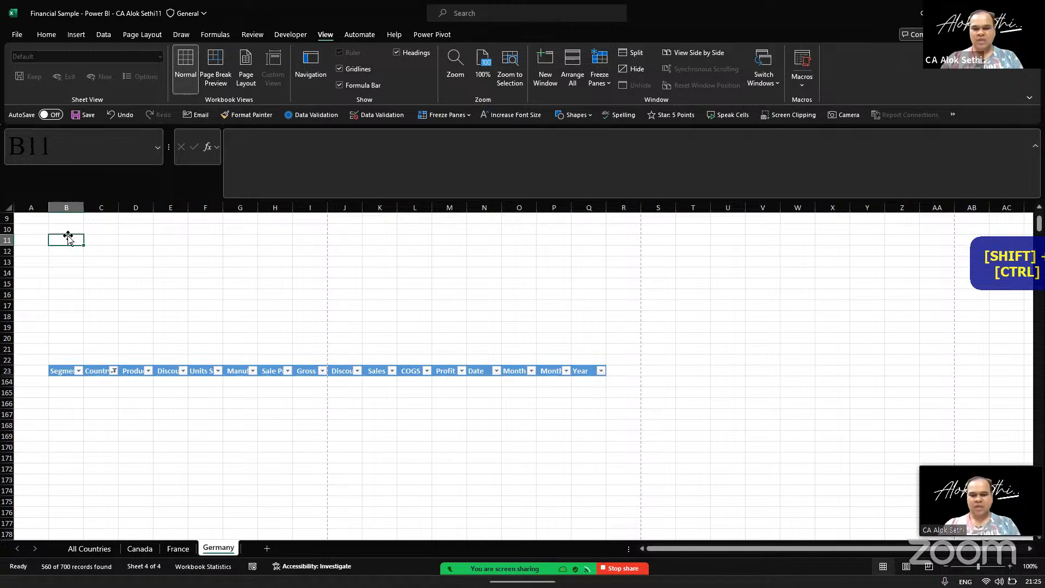
key(Down)
key(Down)
key(Down)
key(Down)
key(Down)
key(Down)
key(Down)
key(Down)
key(Down)
key(Down)
key(Down)
key(Down)
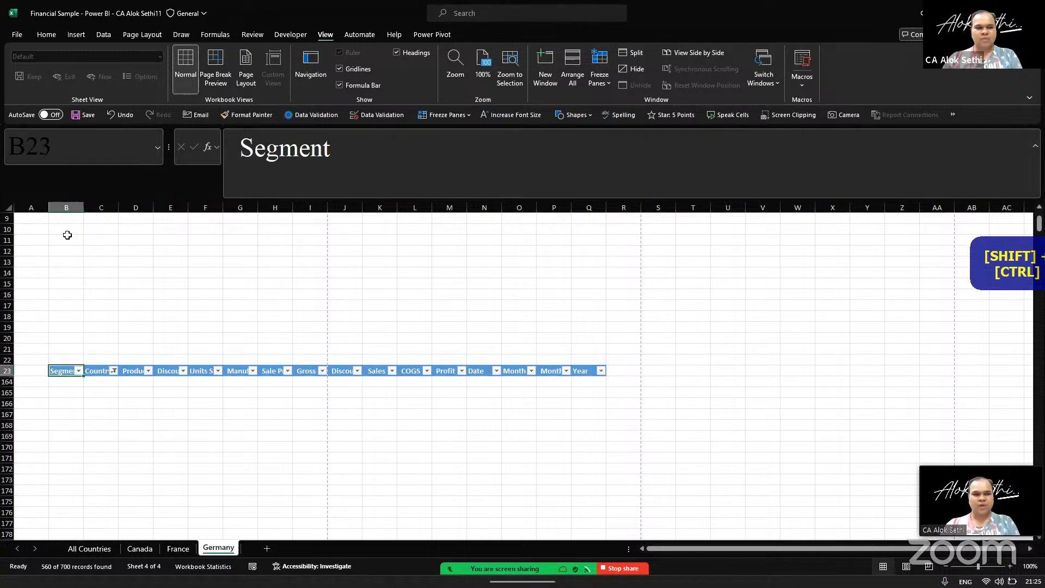
key(shift+space)
key(ctrl+shift)
key(ctrl+minus)
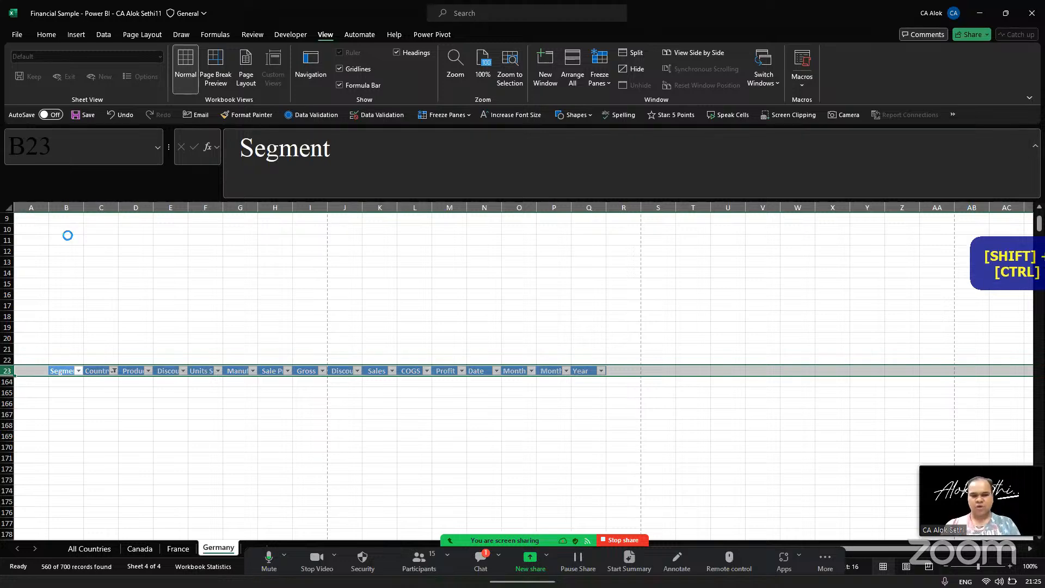
key(ctrl+shift+plus)
Move up from the table header to cell B2 on the Germany sheet
key(Up)
key(Up)
key(Up)
key(Up)
key(Up)
key(Up)
key(Up)
key(Up)
key(Up)
key(Up)
key(Up)
key(Up)
key(Up)
key(Up)
key(Up)
key(Up)
key(Up)
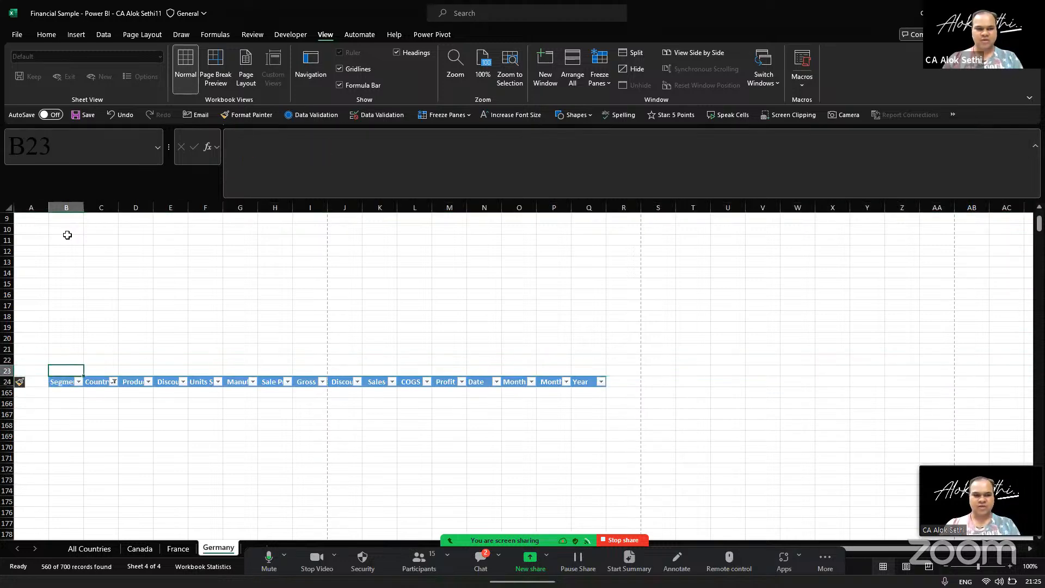
key(Up)
key(Up)
key(Up)
key(Up)
key(Up)
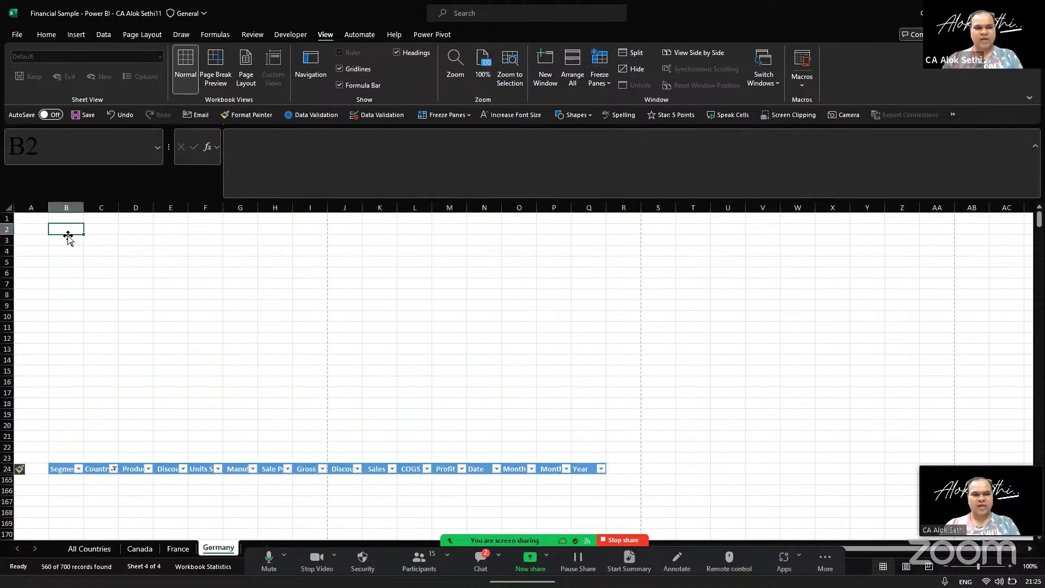
key(shift+space)
key(shift+Down)
key(shift+Down)
key(shift+Down)
key(shift+Down)
key(shift+Down)
key(shift+Down)
key(shift+Down)
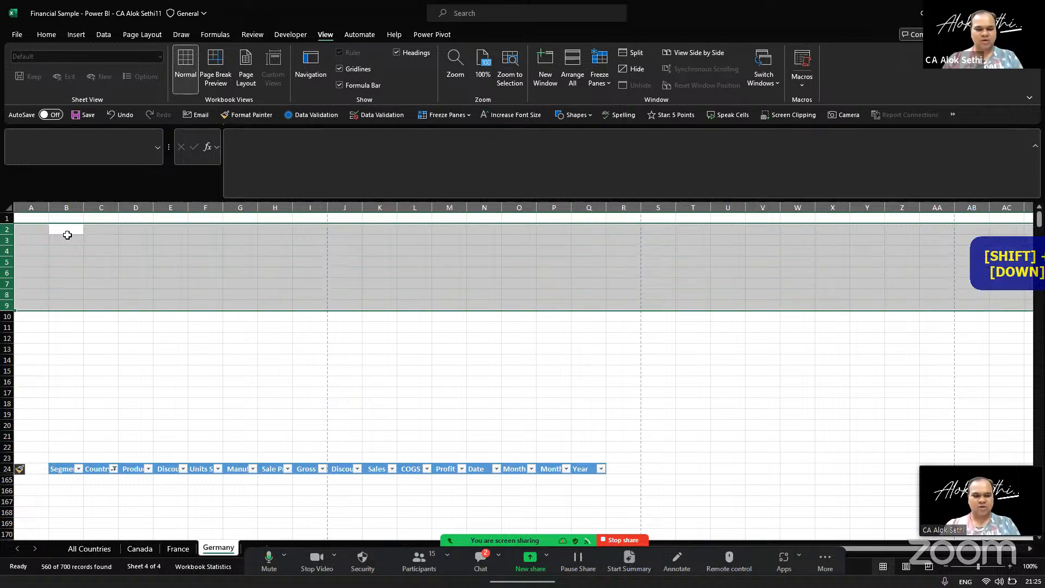
key(shift+space)
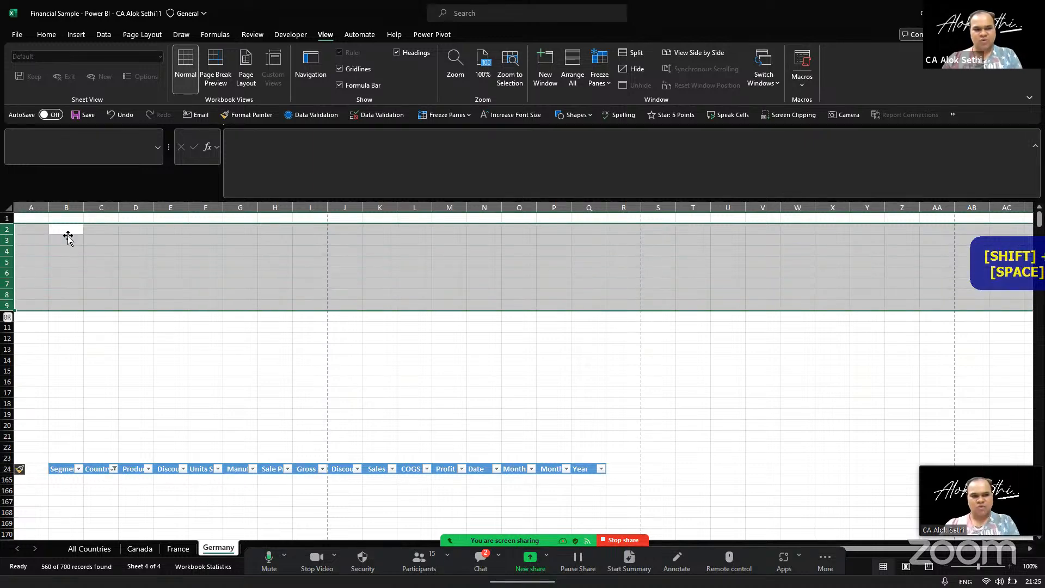
Delete blank rows 3 to 22 above the table header on the Germany sheet
click(68, 238)
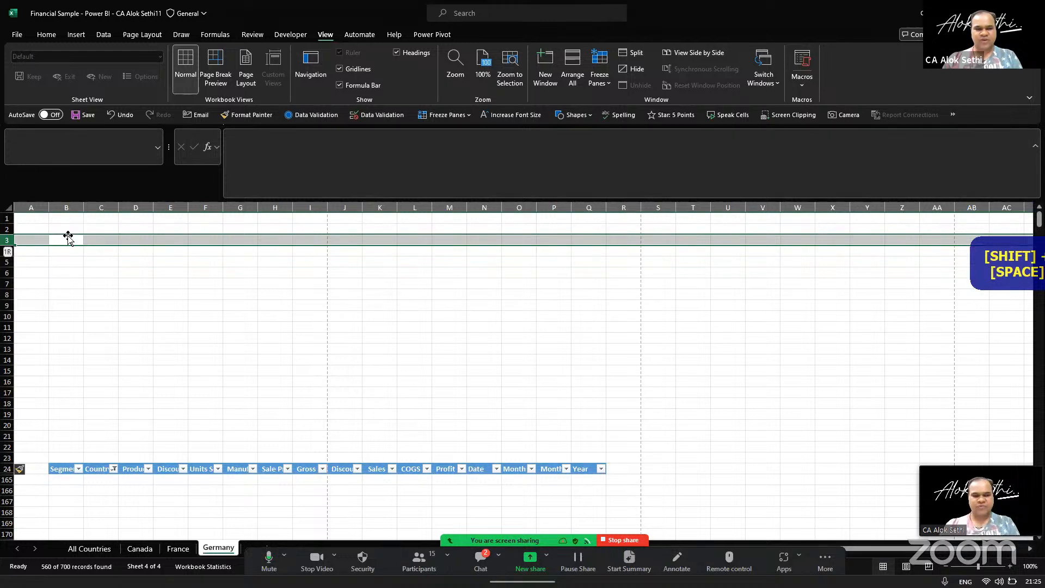
key(shift+Down)
key(shift+Down)
key(shift+Down)
key(shift+Down)
key(shift+Down)
key(shift+Down)
key(shift+Down)
key(shift+Down)
key(shift+Down)
key(shift+Down)
key(shift+Down)
key(shift+Down)
key(shift+Down)
key(shift+Down)
key(shift+Down)
key(shift+Down)
key(shift+Down)
key(shift+Down)
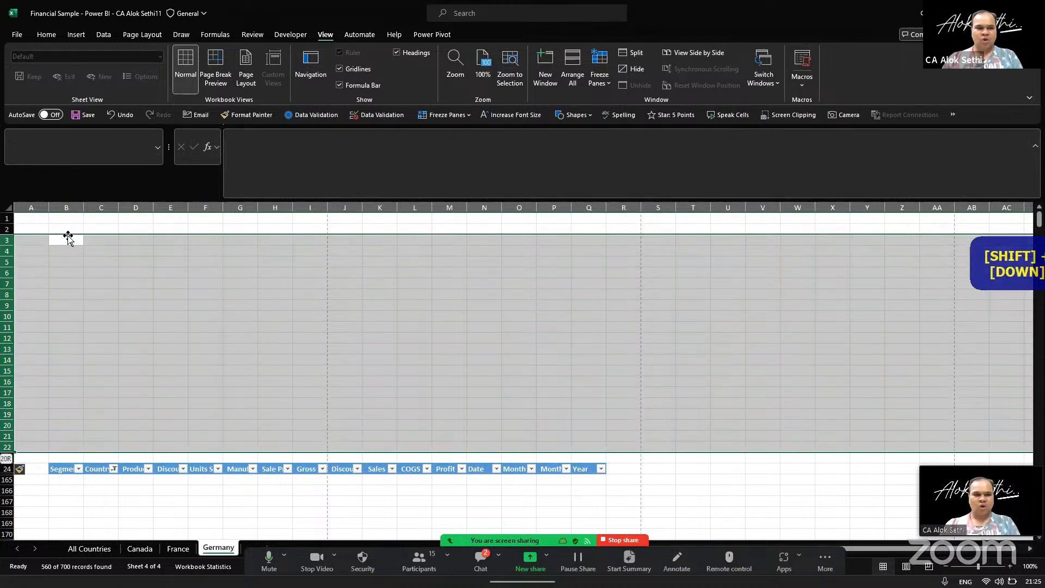
drag(1010, 260, 866, 267)
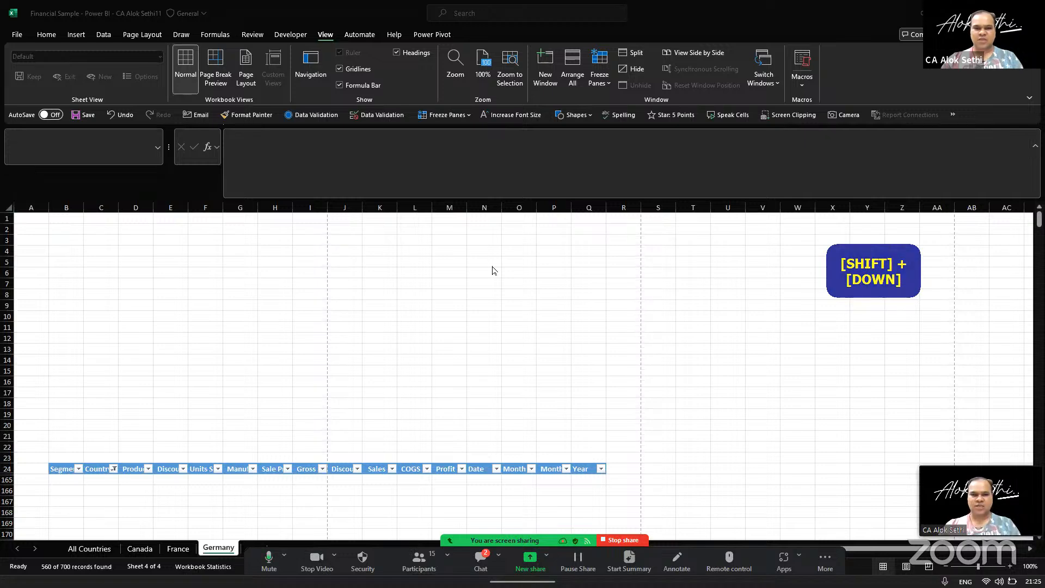
click(388, 261)
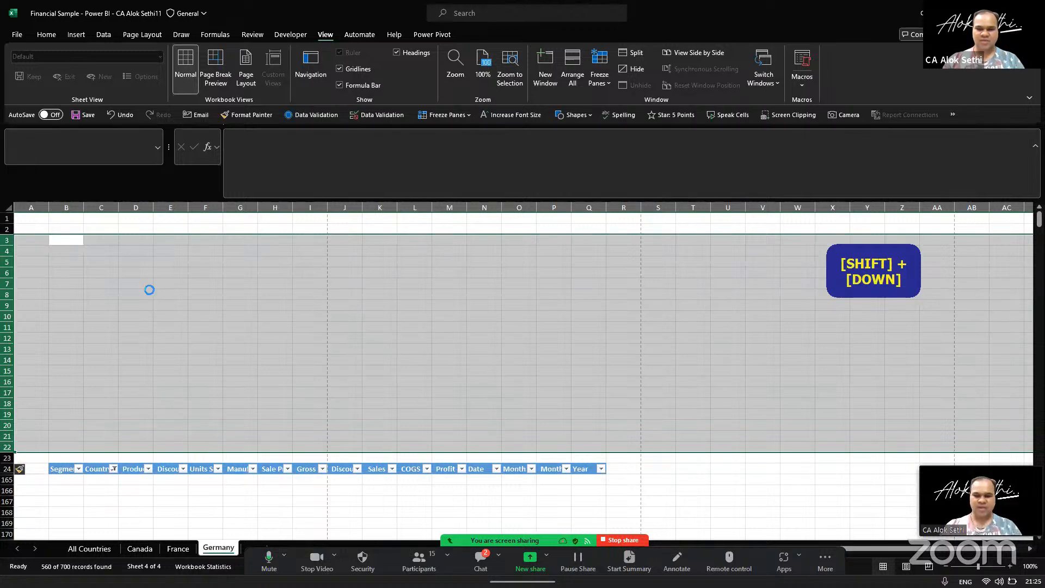
key(ctrl+minus)
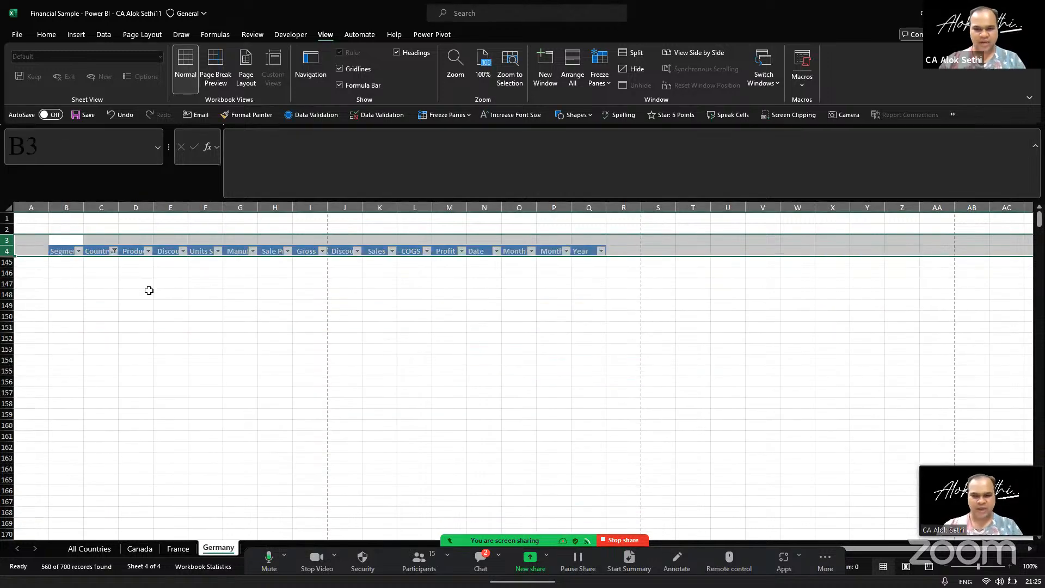
Turn off filtering on the Germany sheet's table and widen the Segment column
key(Down)
key(shift+space)
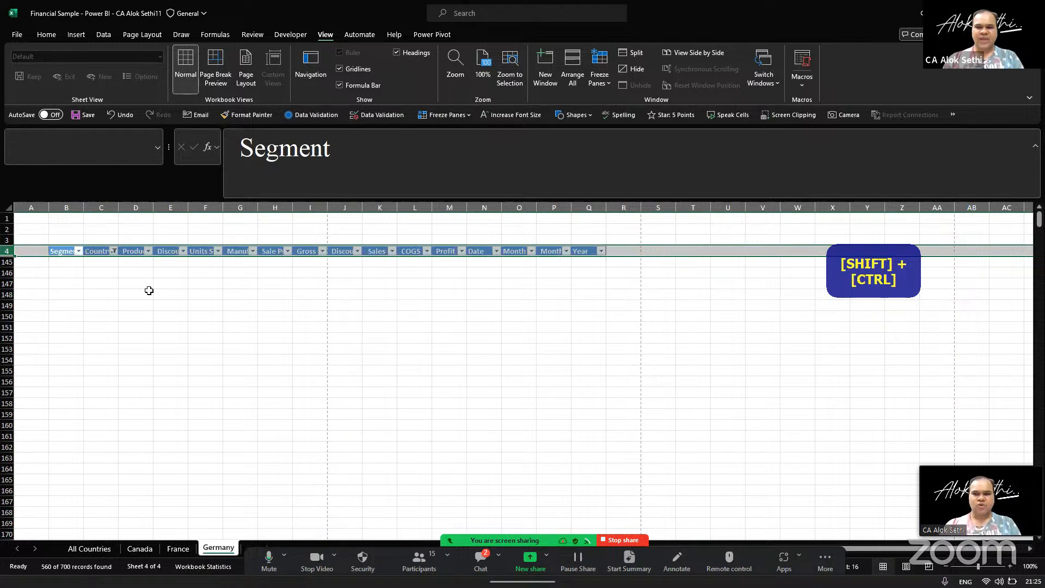
key(ctrl+shift+l)
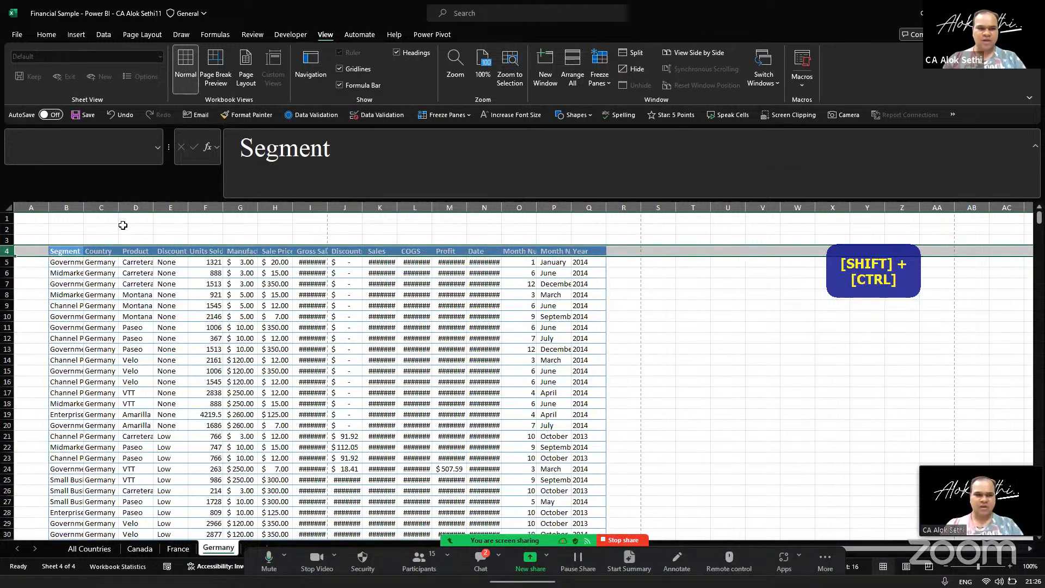
drag(80, 210, 102, 211)
Look through the remaining rows on the Germany sheet and check the France sheet
right_click(117, 415)
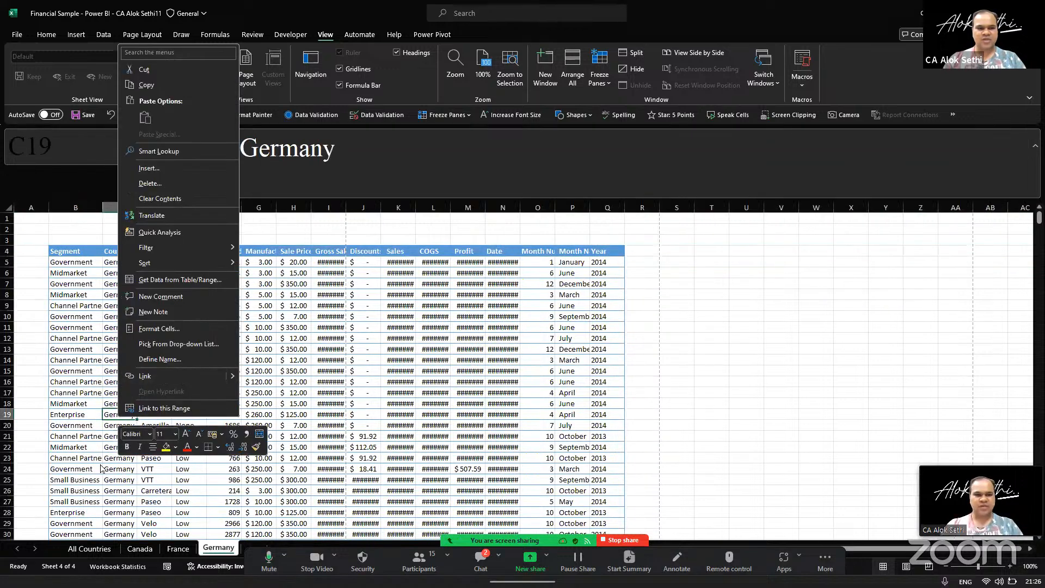
scroll(105, 466, down, 20)
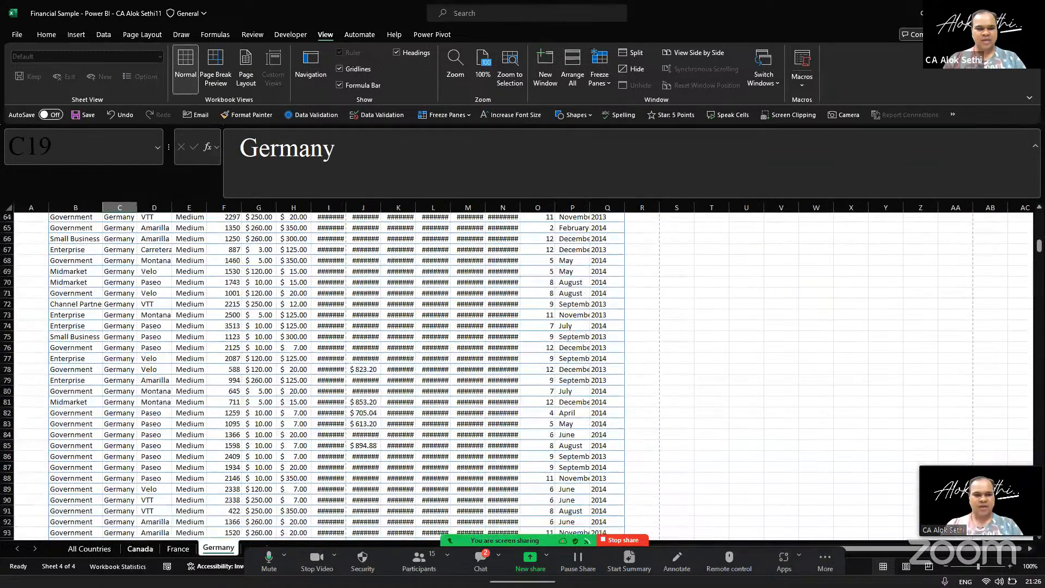
click(178, 549)
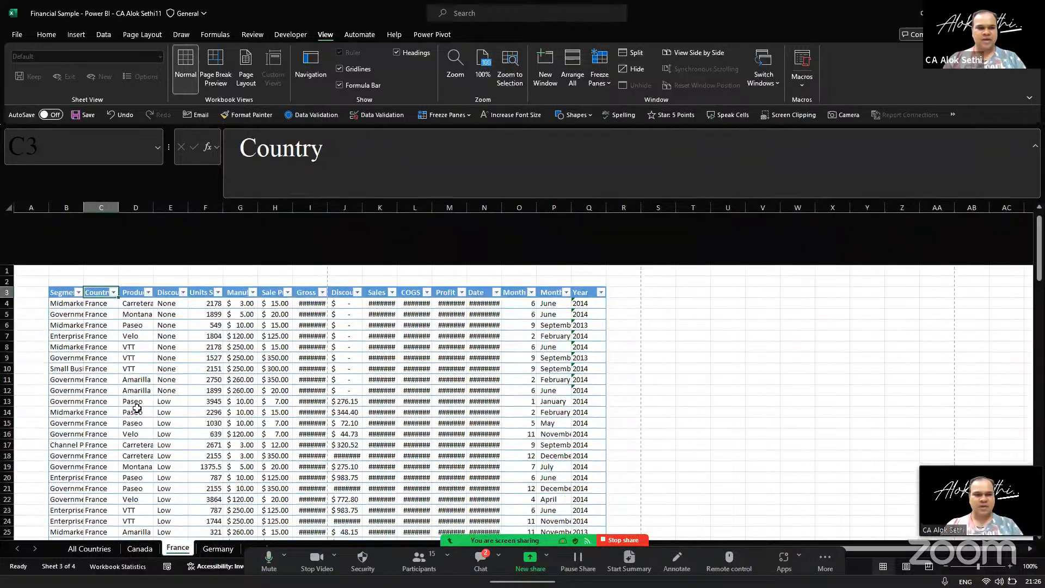
Auto-fit the Gross Sales, Sales, COGS, Profit and Date columns on the Canada sheet
click(140, 548)
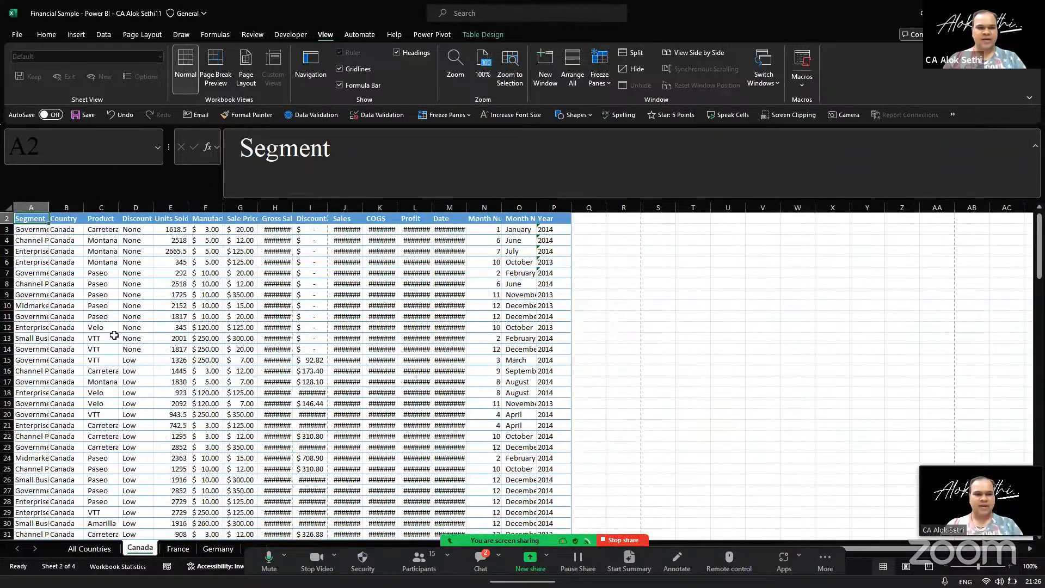
scroll(114, 336, up, 1)
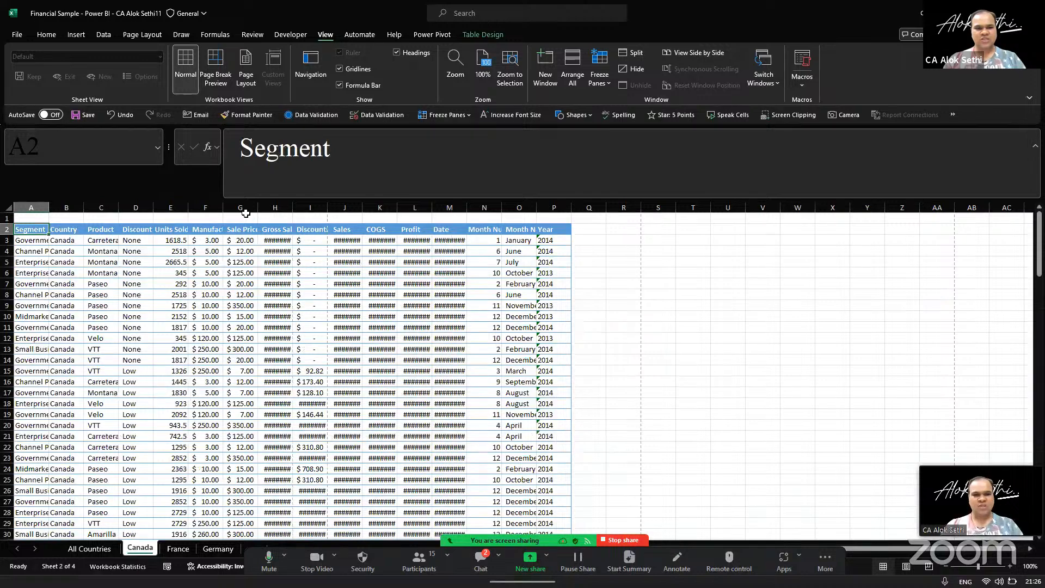
double_click(292, 207)
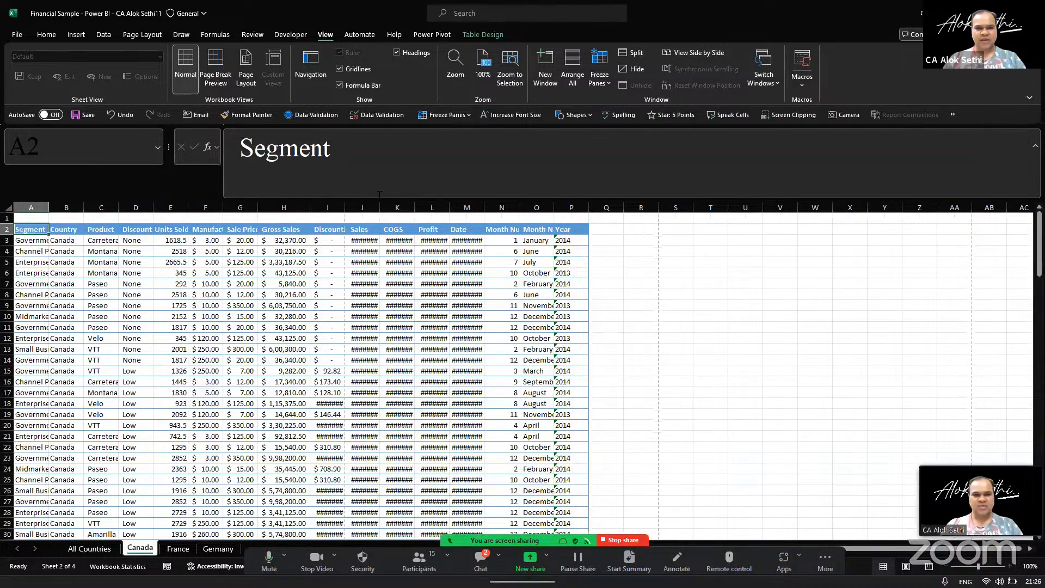
drag(362, 208, 467, 207)
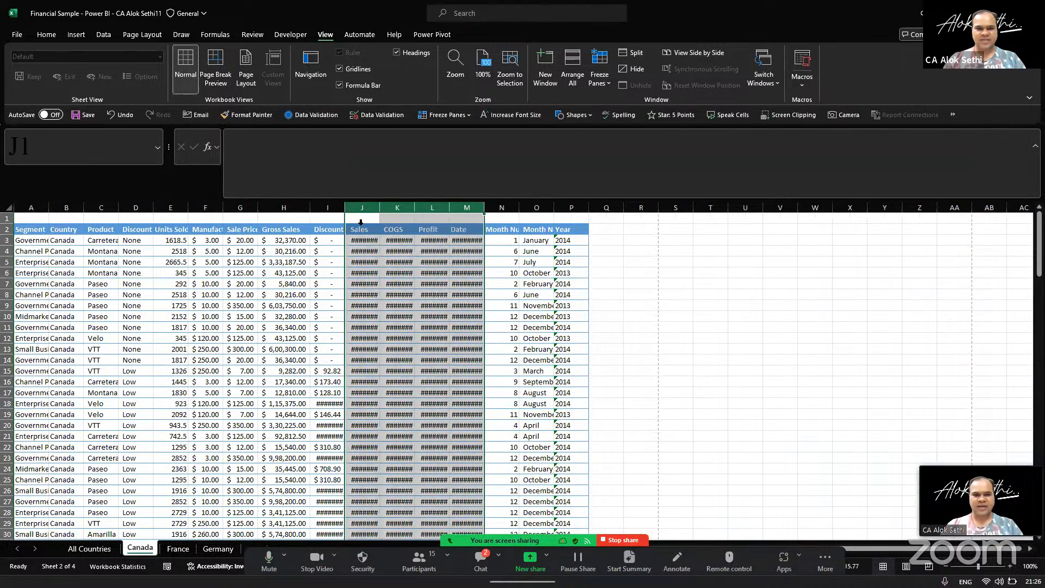
double_click(379, 207)
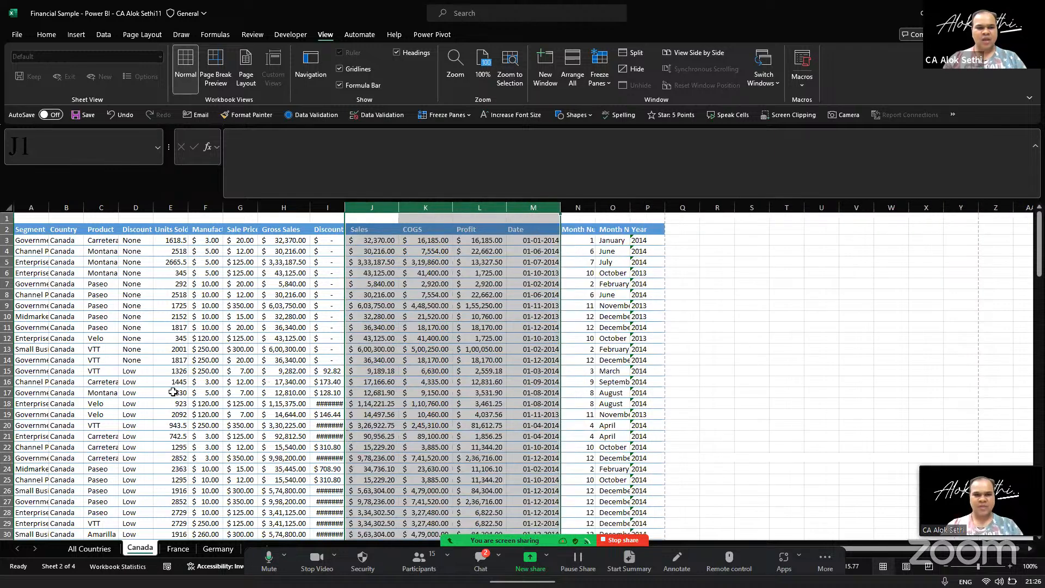
click(173, 392)
Return to the Country and Sales headings at the top of the All Countries sheet and save the workbook
click(89, 548)
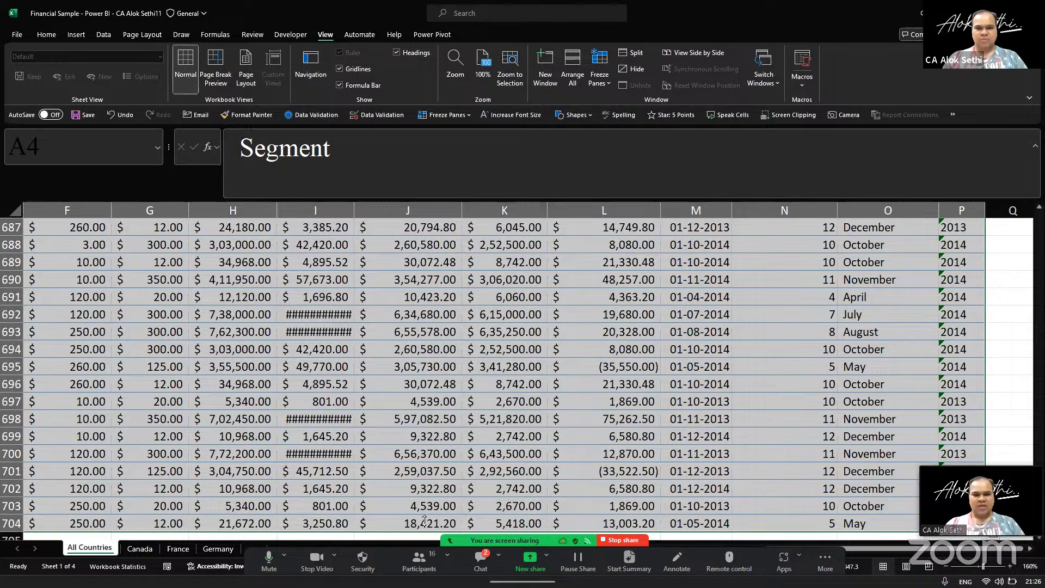
scroll(601, 163, up, 20)
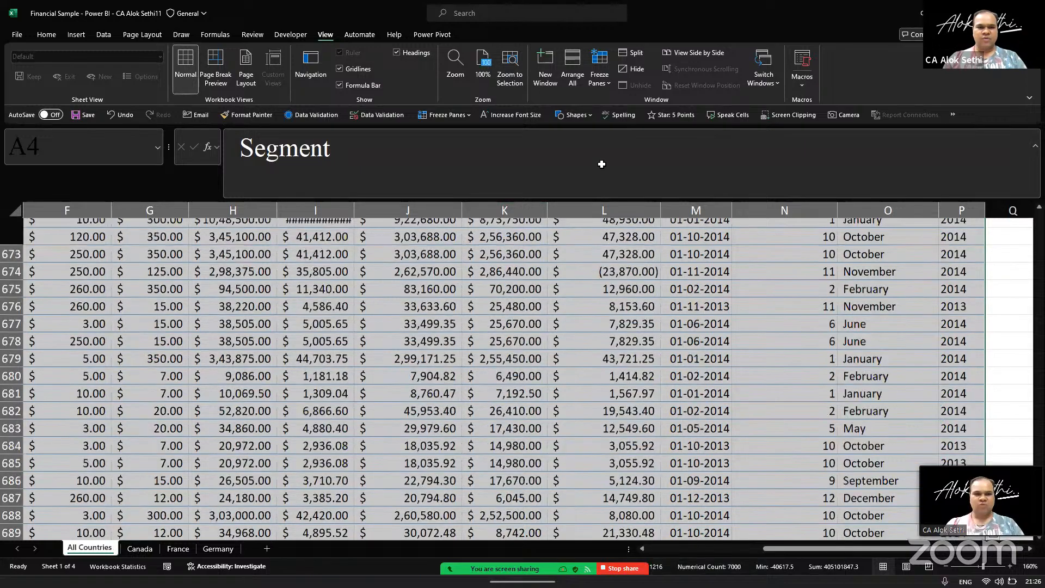
key(ctrl+Up)
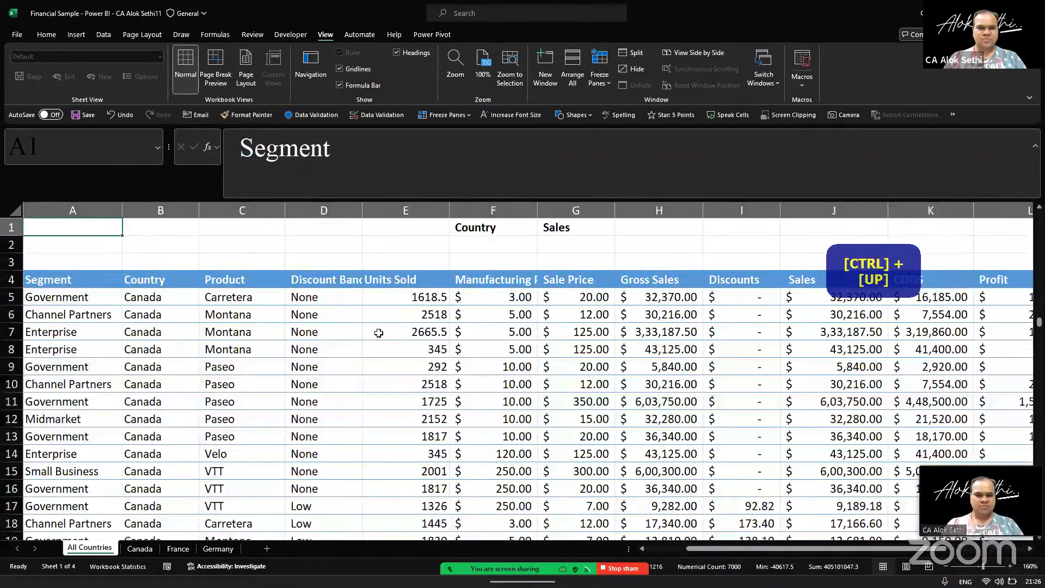
click(493, 230)
key(Down)
key(Right)
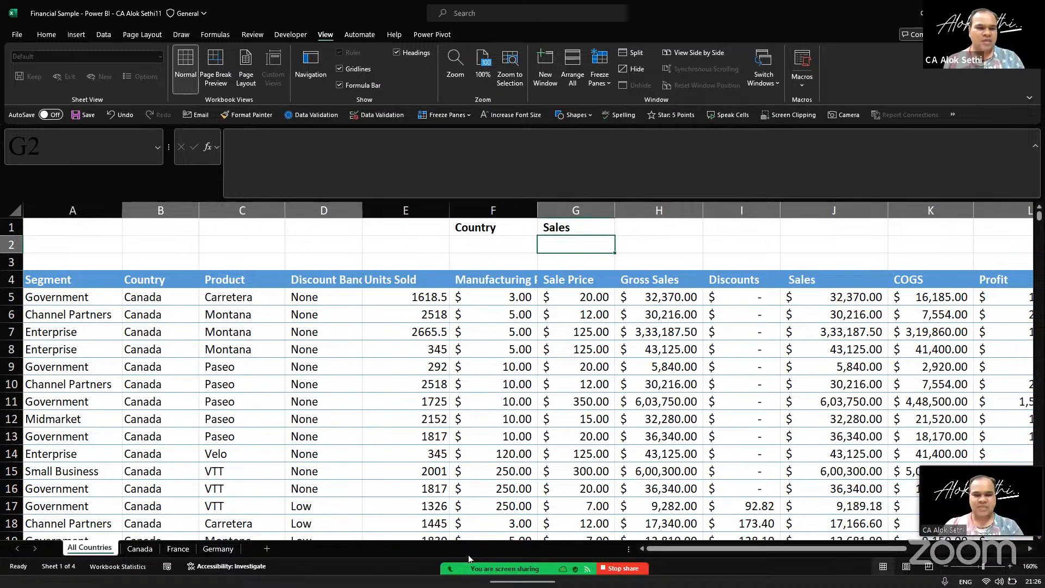
mouse_move(468, 554)
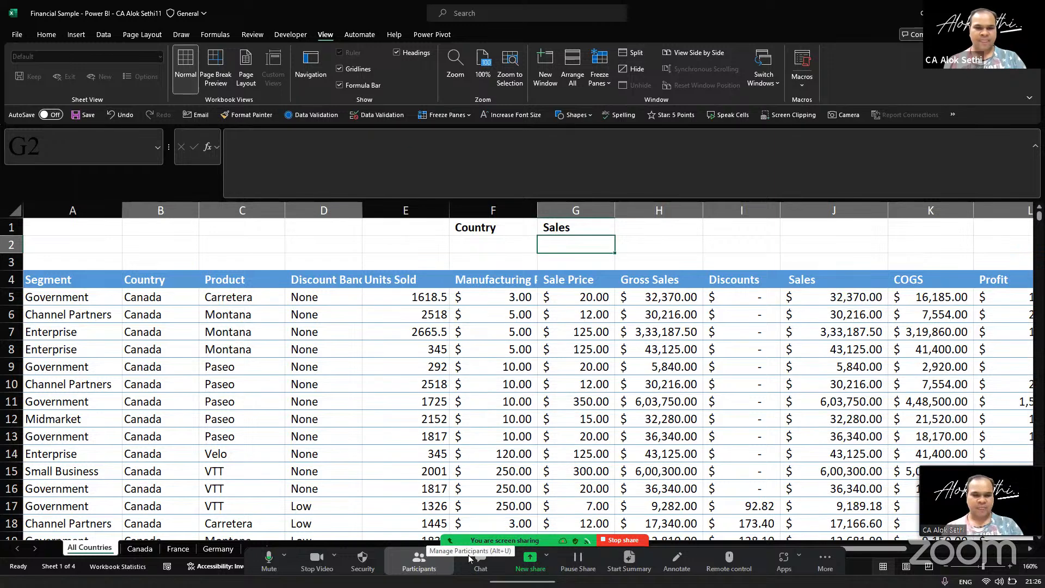
key(ctrl+s)
Enter the note Sumif in cell H2, beside the empty cell under the Sales heading
key(Right)
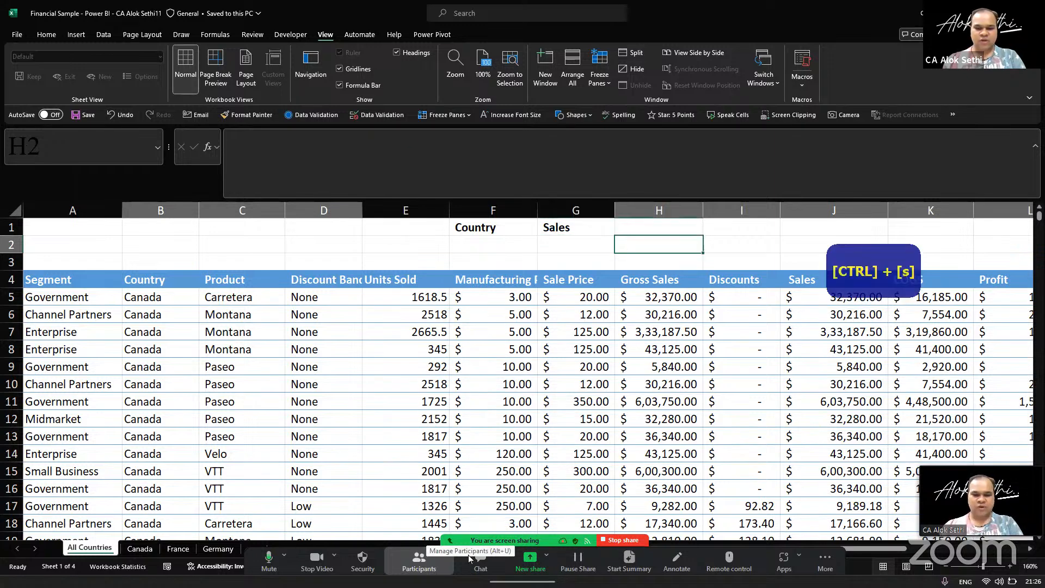
text(Sumif)
key(Return)
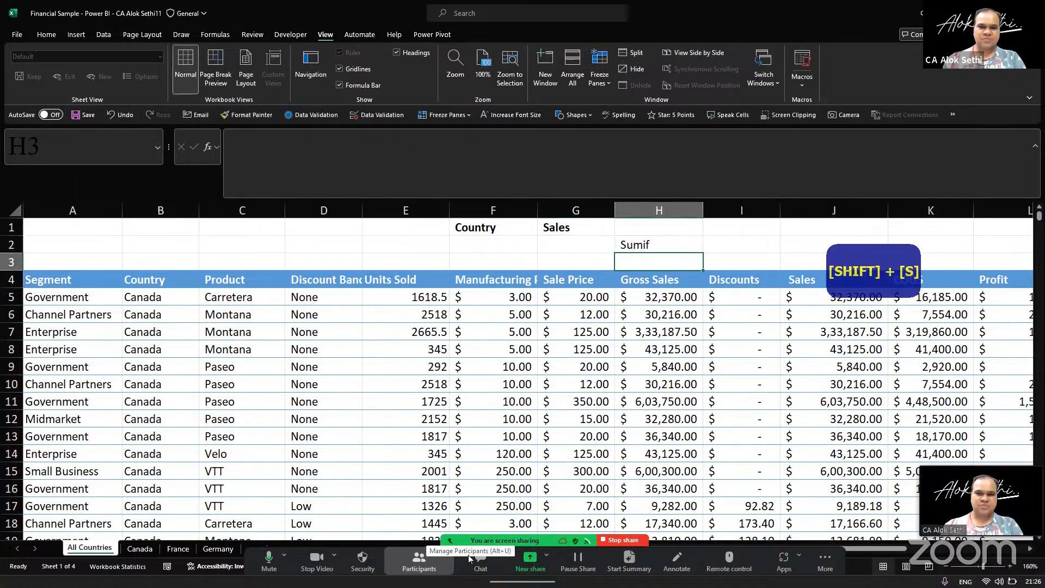
key(Up)
key(Left)
key(Left)
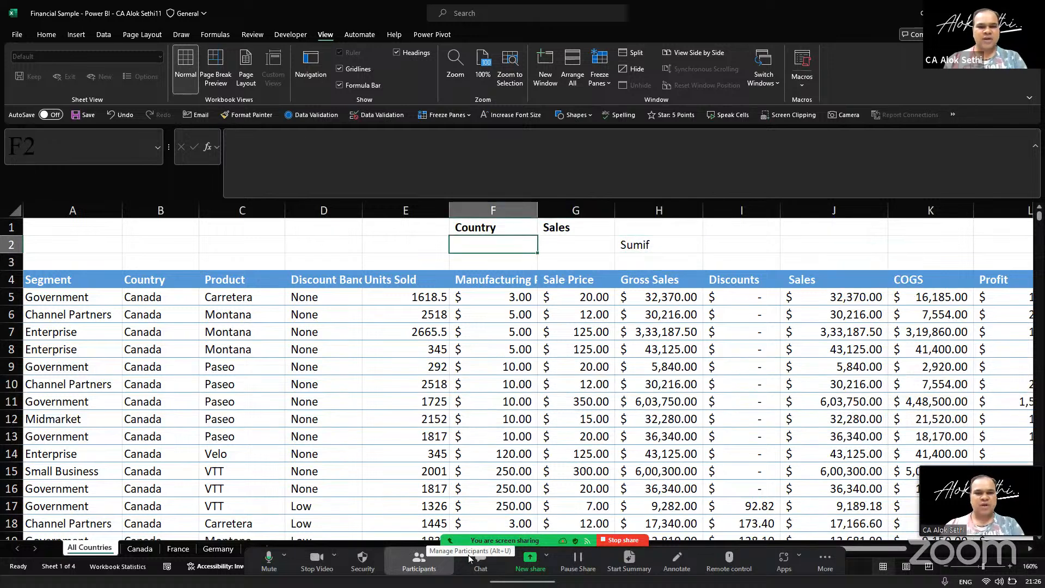
Enter the note Drop Down in cell E2, beside the empty cell under the Country heading
key(Left)
key(Left)
key(Left)
key(Left)
key(Down)
key(Down)
key(Right)
key(Up)
key(Right)
key(Right)
key(Up)
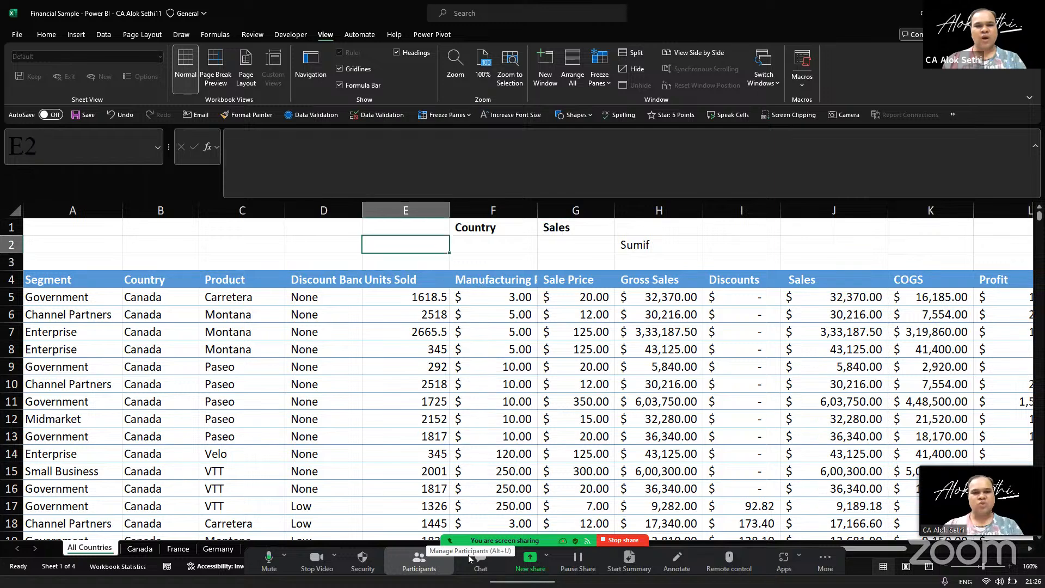
key(Right)
key(Left)
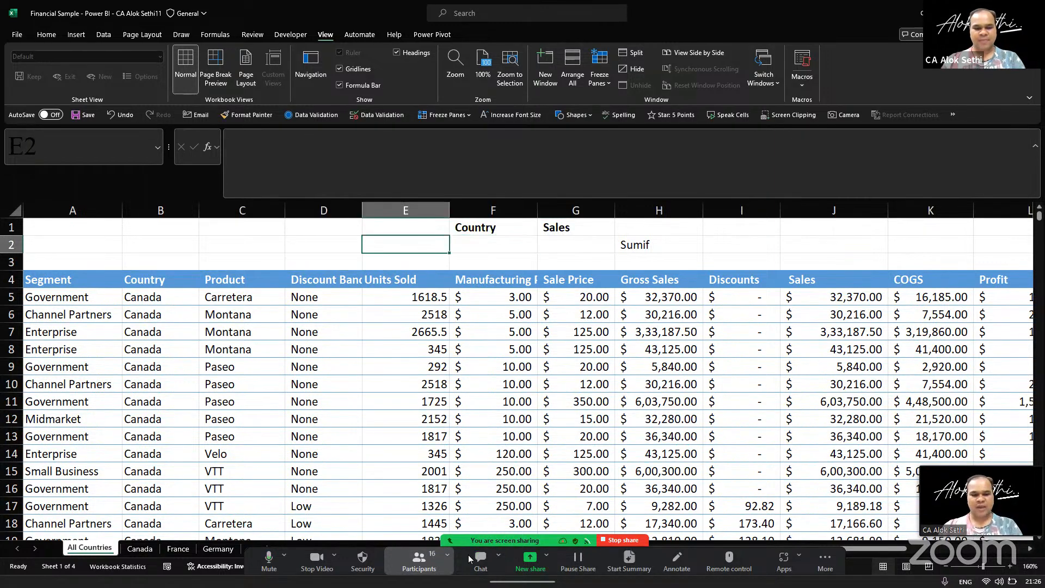
text(Drop Down)
key(Return)
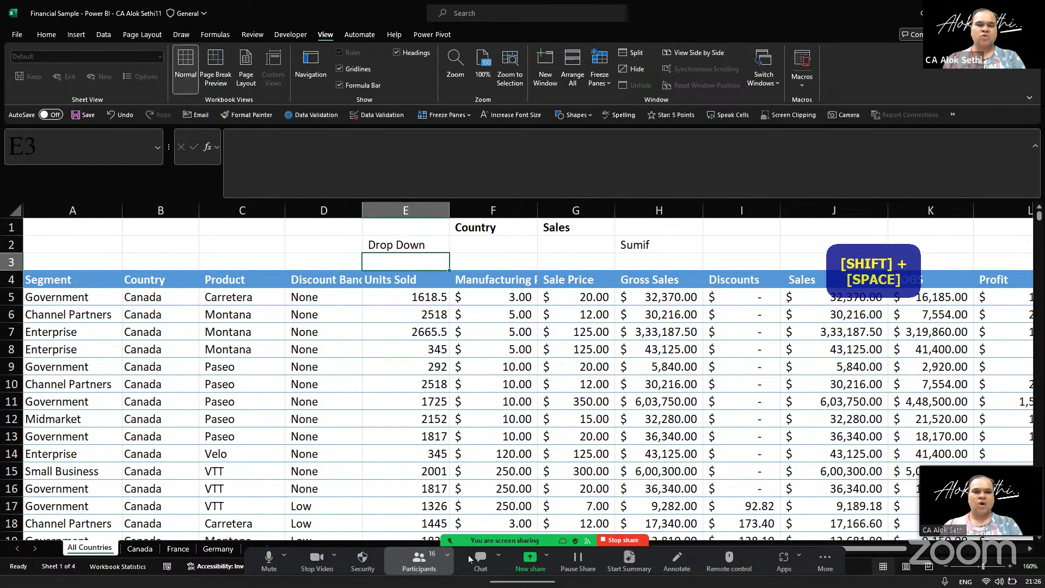
Move the Drop Down note from E2 to E1, next to the Country heading, and make it bold
key(Right)
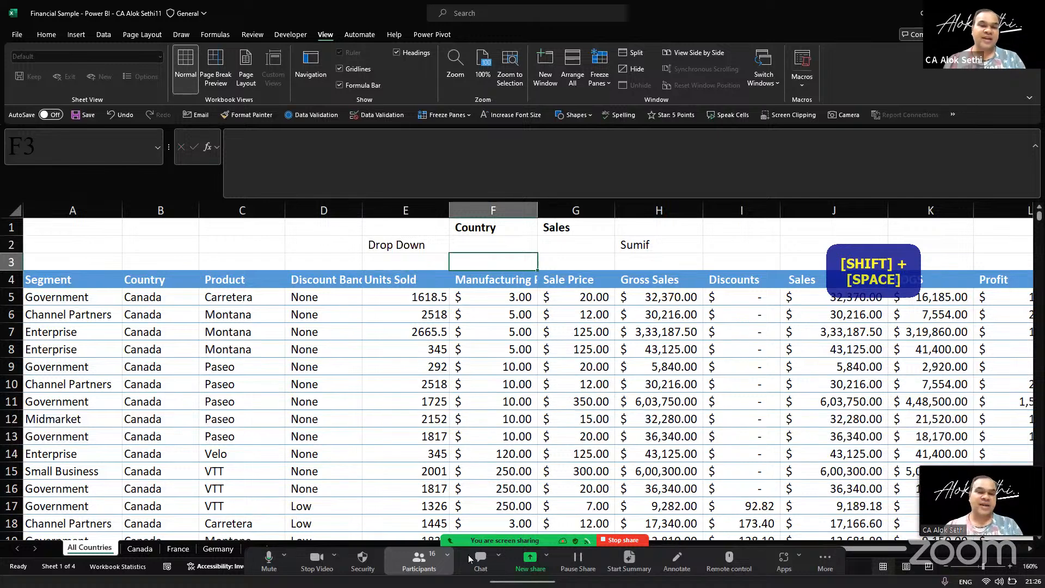
key(Up)
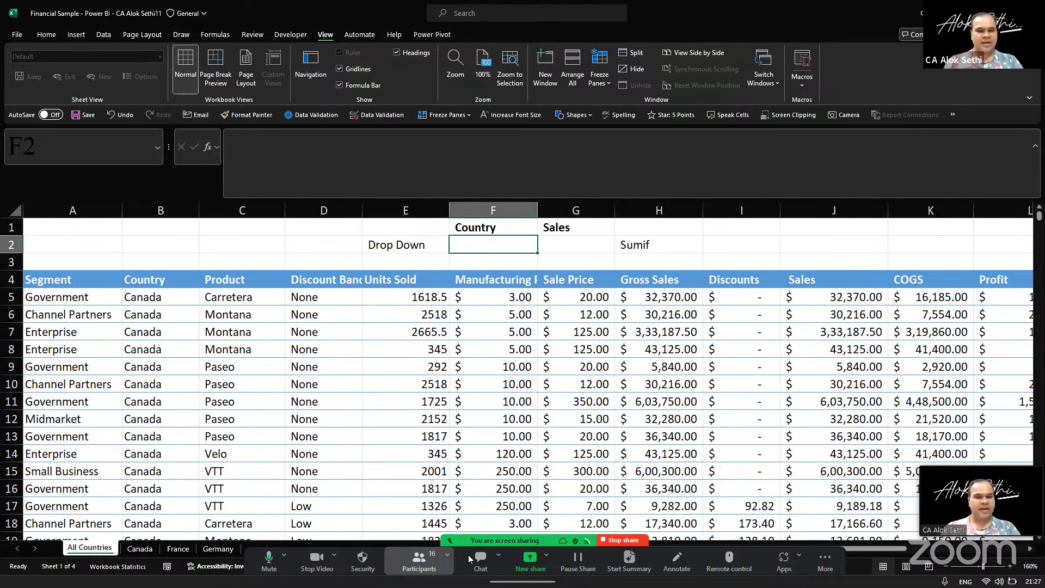
key(Left)
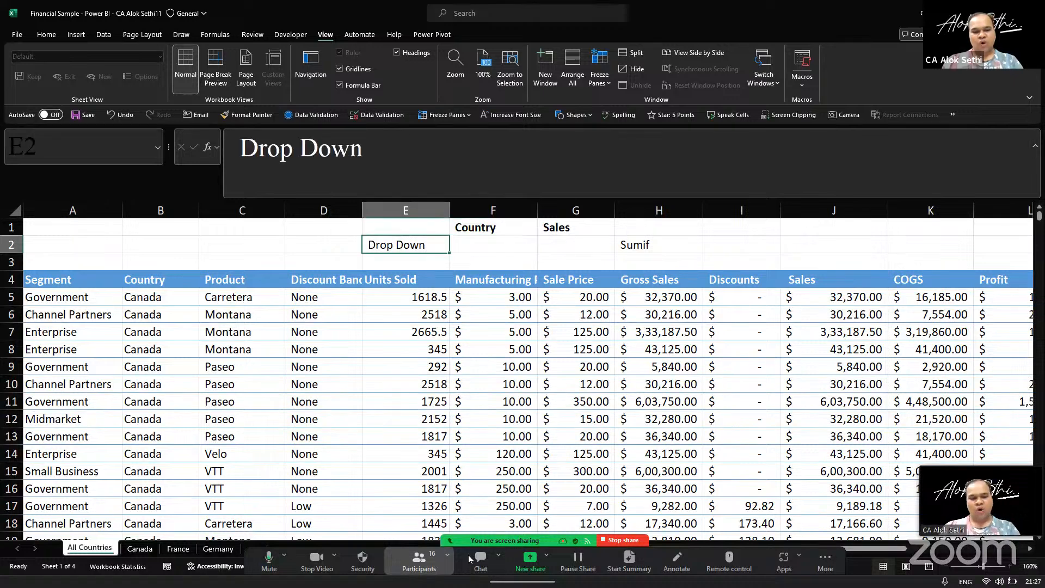
key(ctrl+x)
key(Up)
key(Return)
key(ctrl+b)
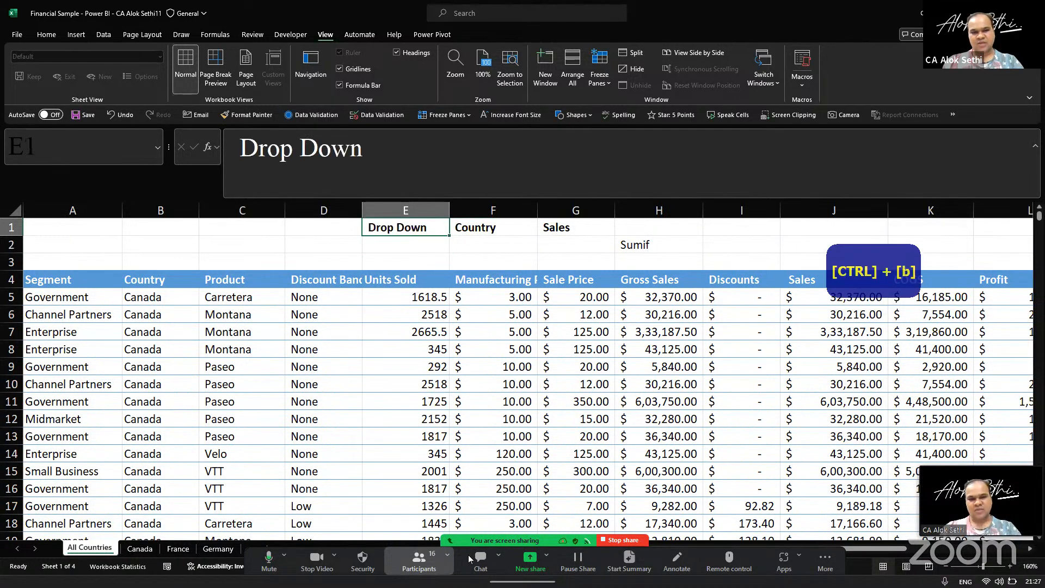
key(Down)
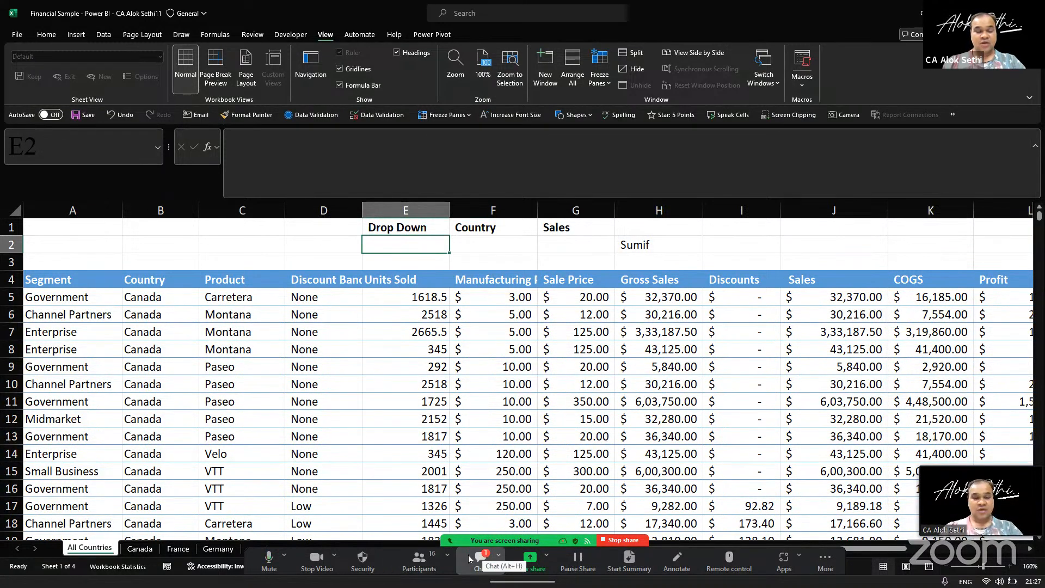
Check the new replies in the meeting chat twice, closing the chat window each time
click(468, 554)
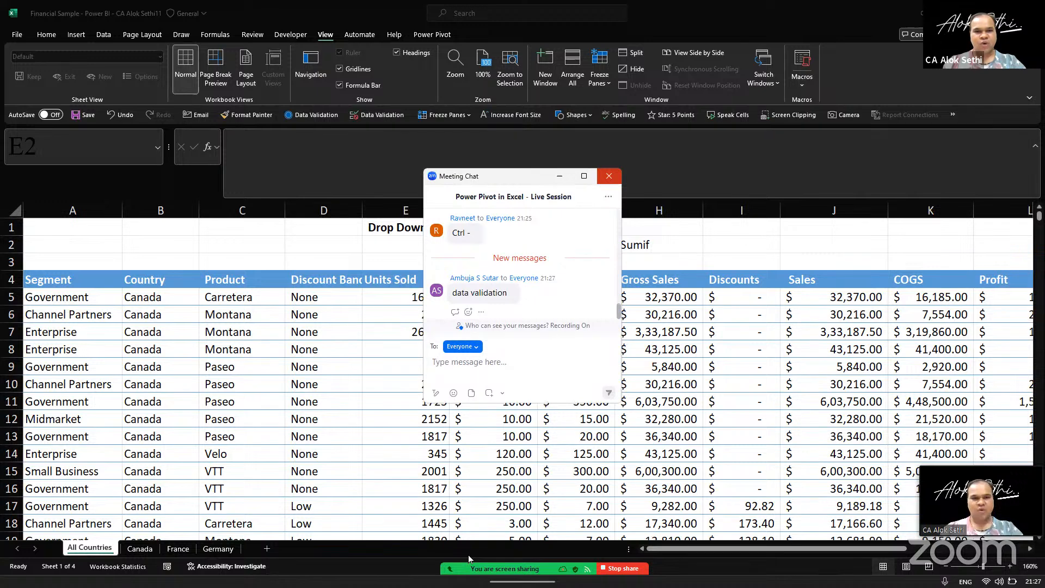
click(609, 176)
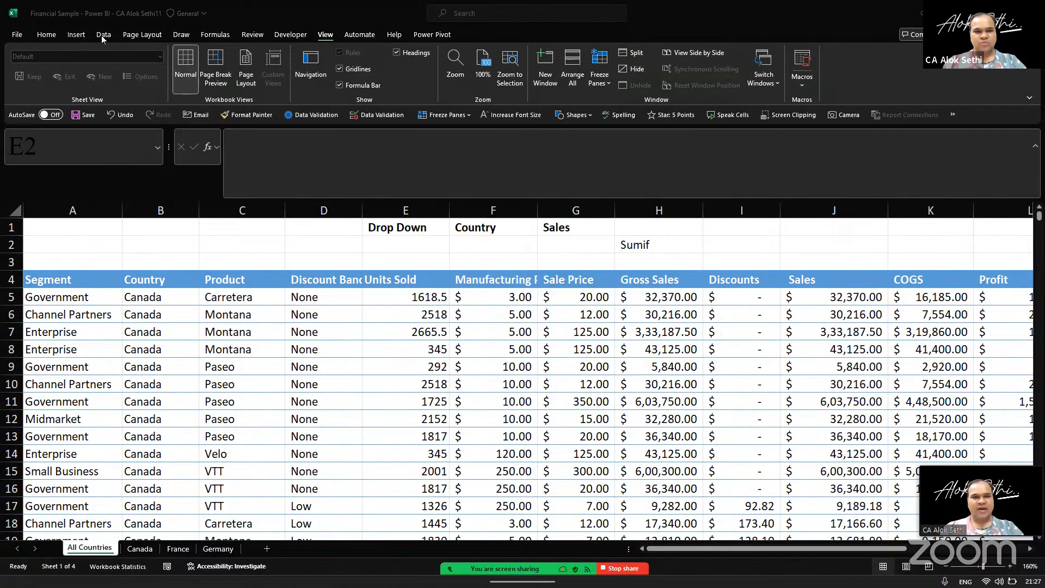
mouse_move(489, 568)
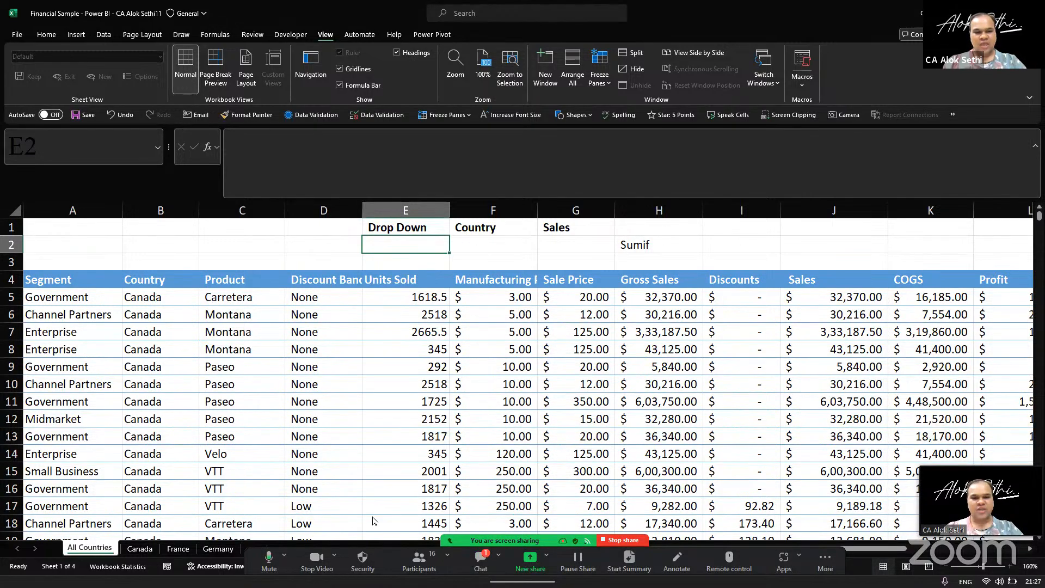
click(343, 507)
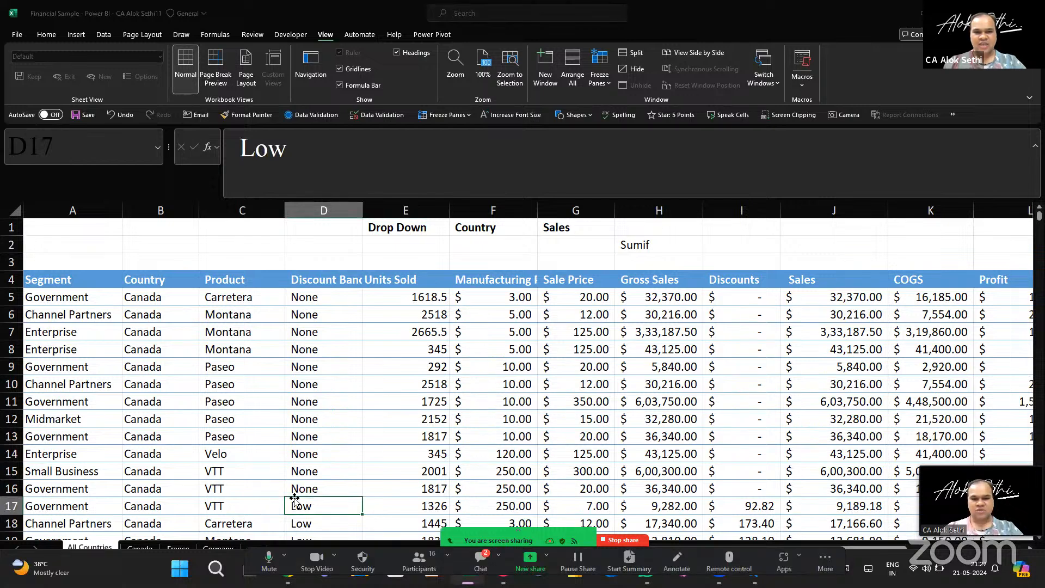
key(alt+h)
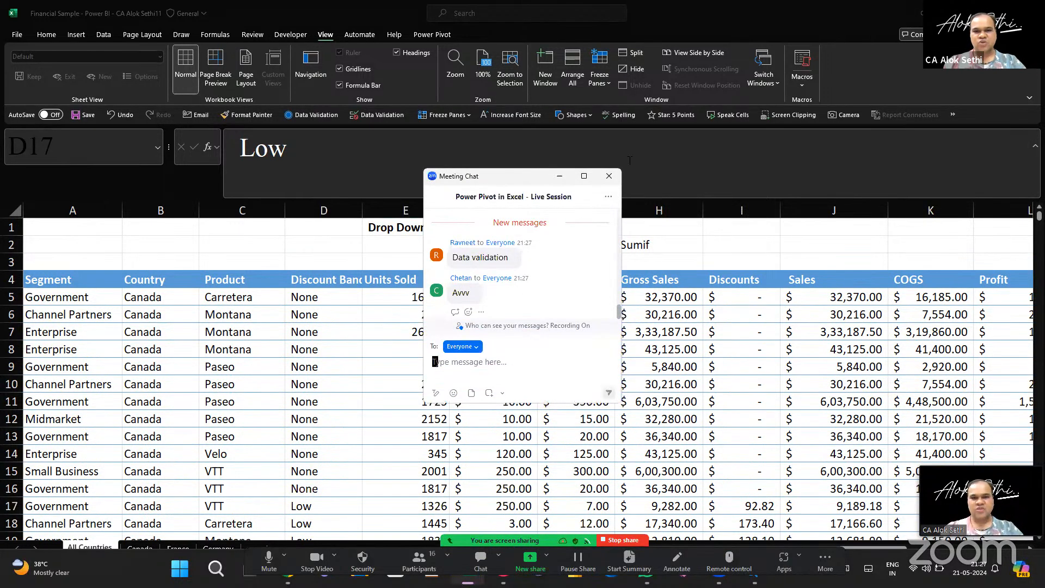
click(609, 176)
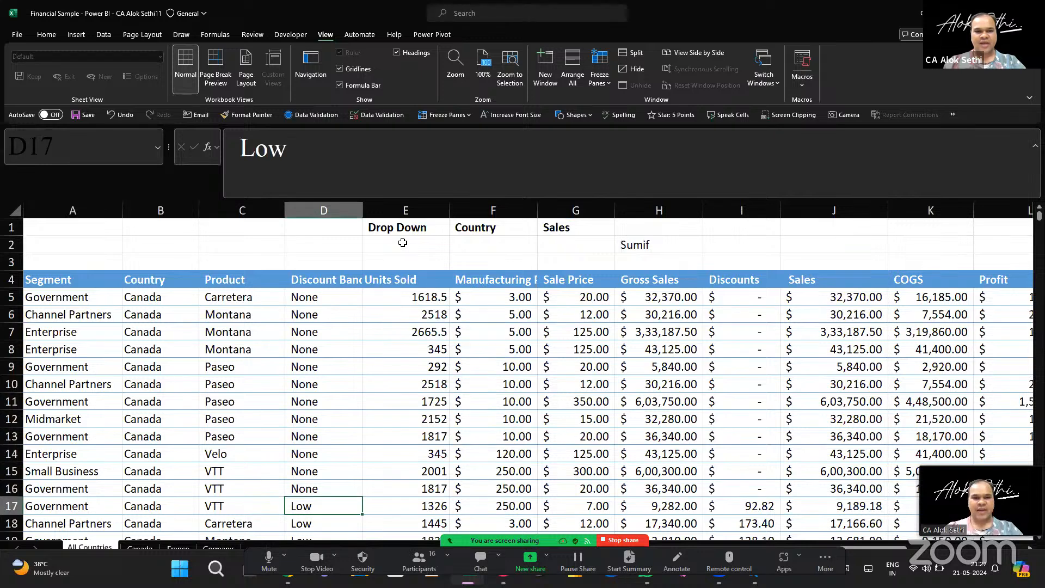
Enter the shortcut note Alt + A + V + V in cell E2, under the Drop Down heading
click(403, 244)
text(Atl)
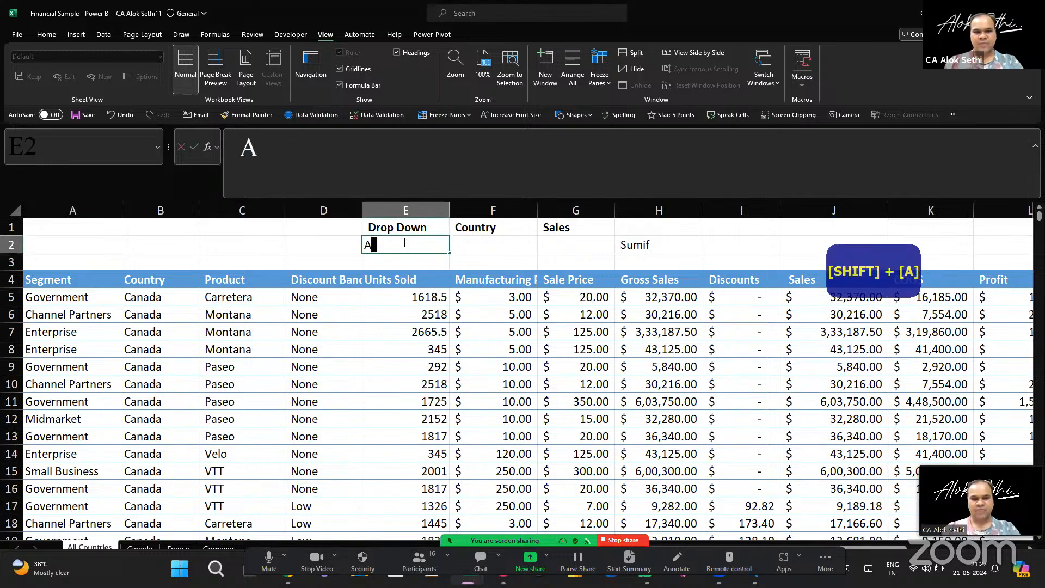
key(BackSpace)
key(BackSpace)
text(lt + A + )
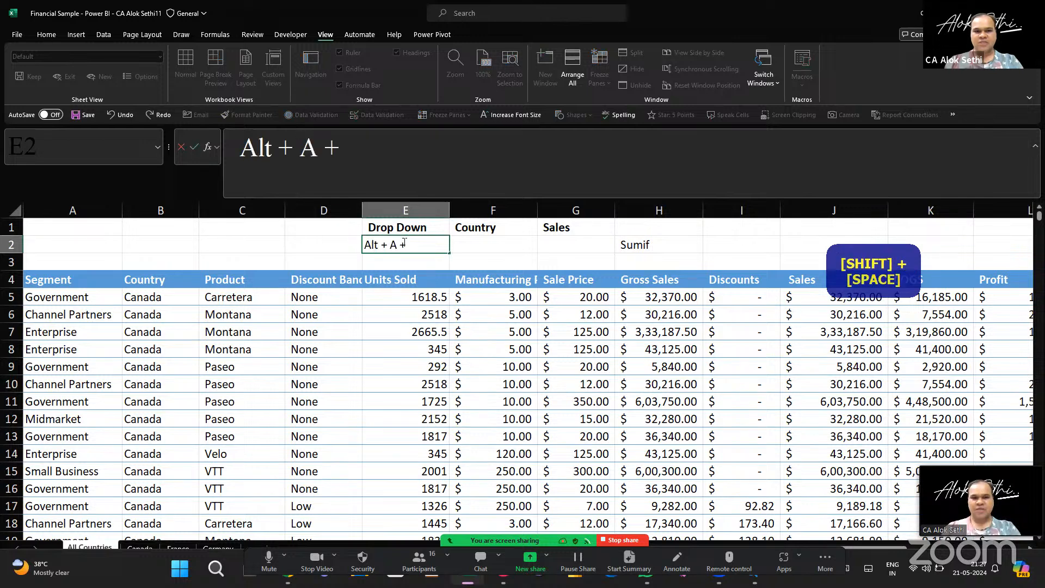
text(V + V)
key(Return)
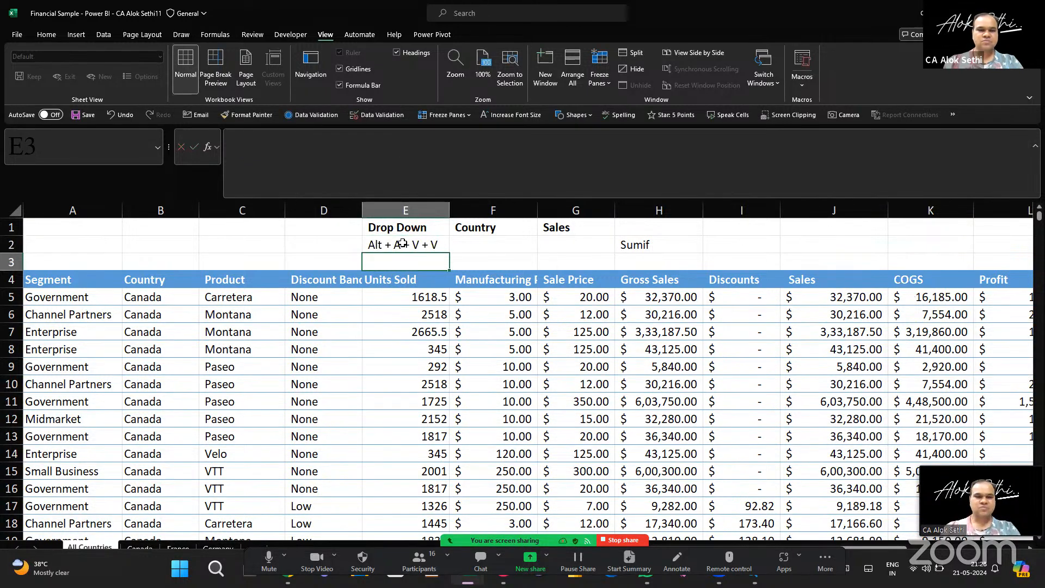
With cell F2 selected, mark the Data Tools group and its Data Validation command with shaded red annotation rectangles
key(Up)
key(Right)
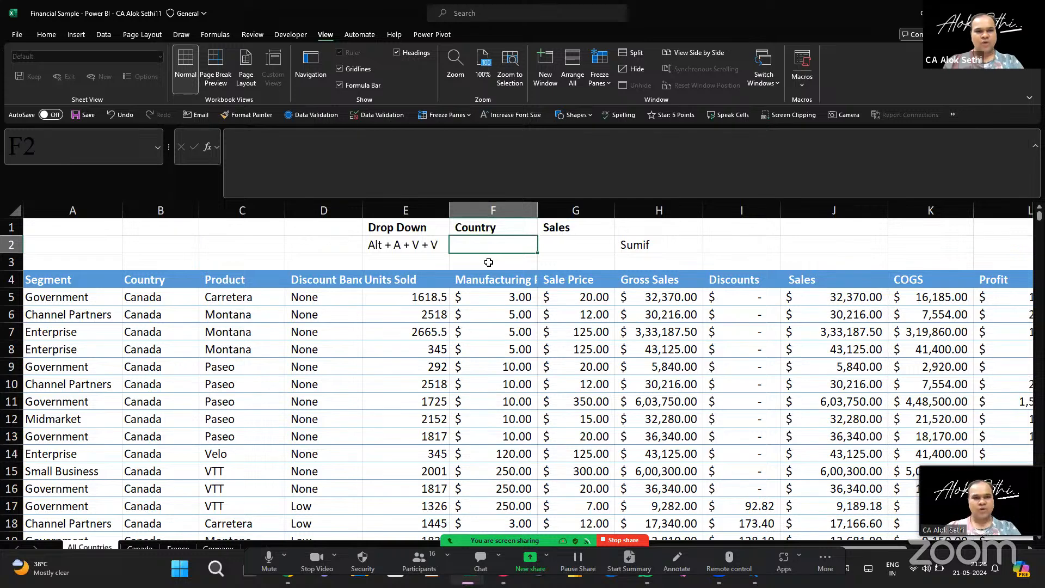
key(alt)
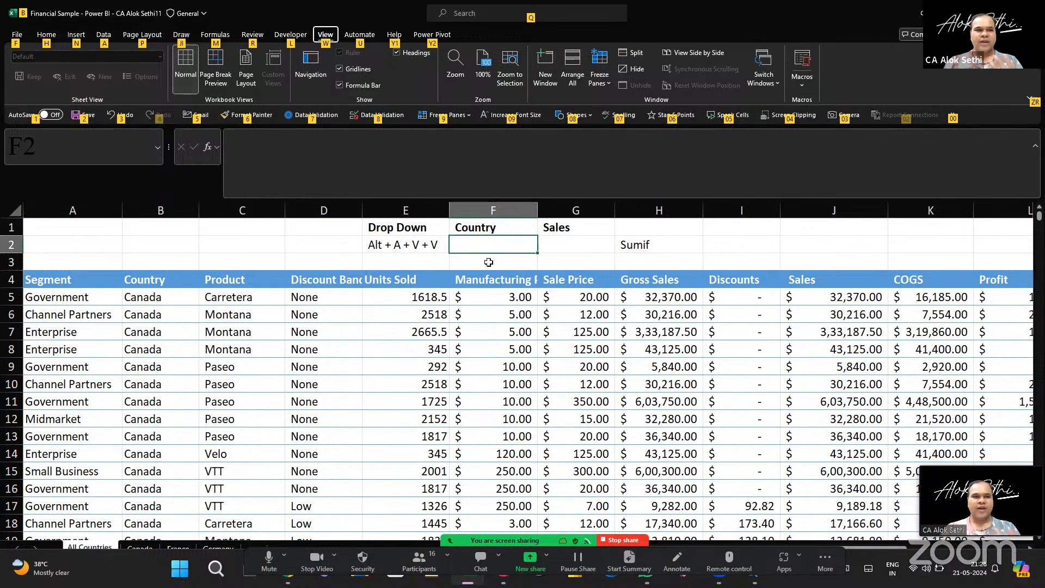
key(a)
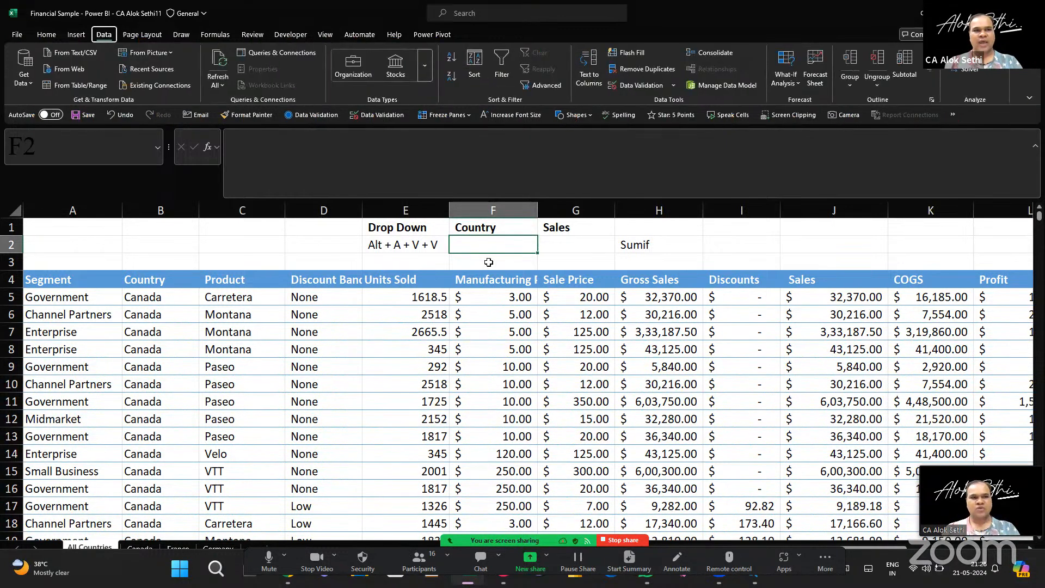
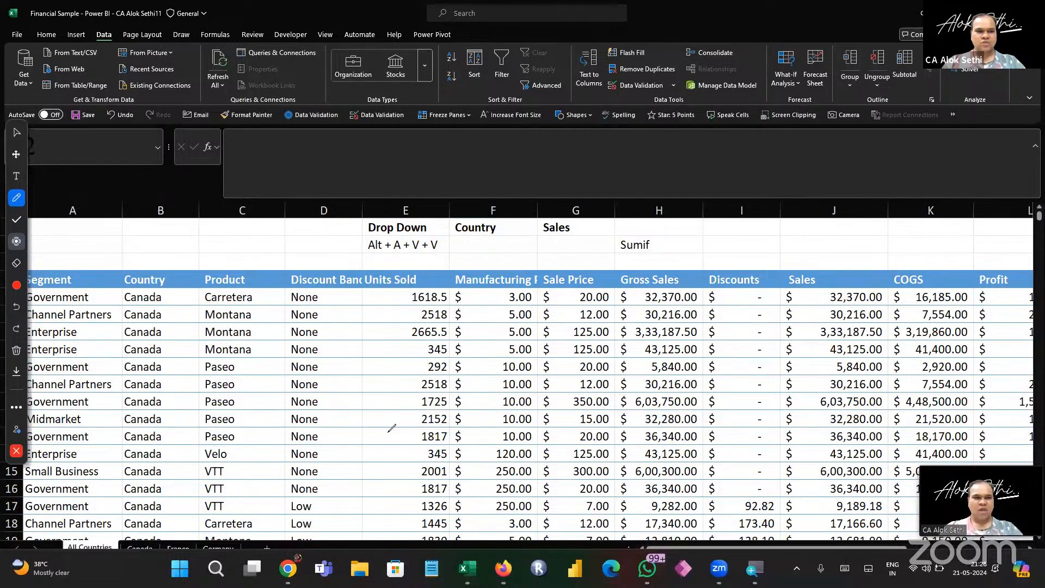
click(16, 242)
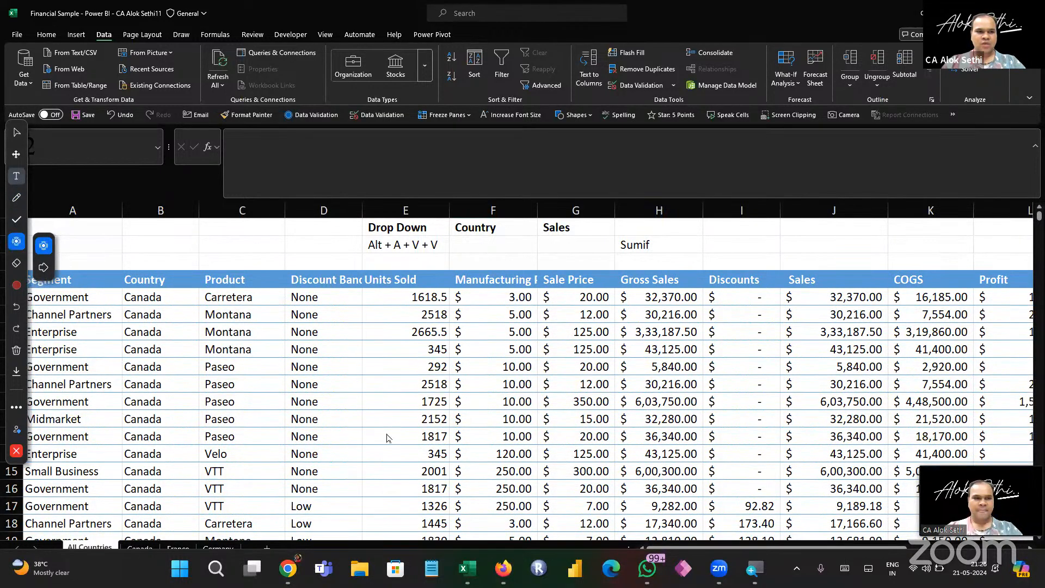
click(16, 198)
click(66, 297)
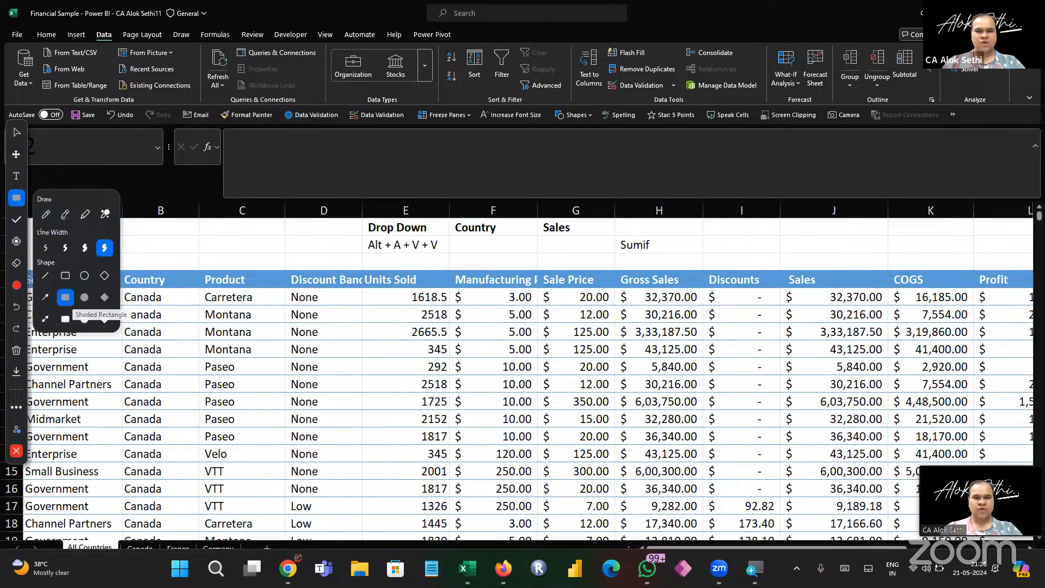
drag(559, 36, 773, 109)
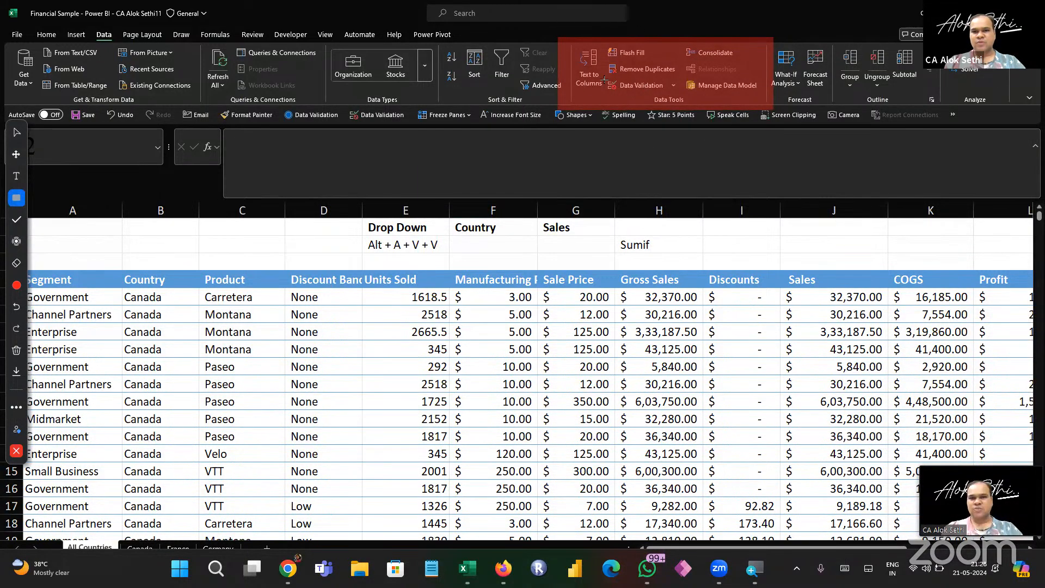
mouse_move(601, 77)
mouse_down()
mouse_move(661, 99)
mouse_move(683, 96)
mouse_up()
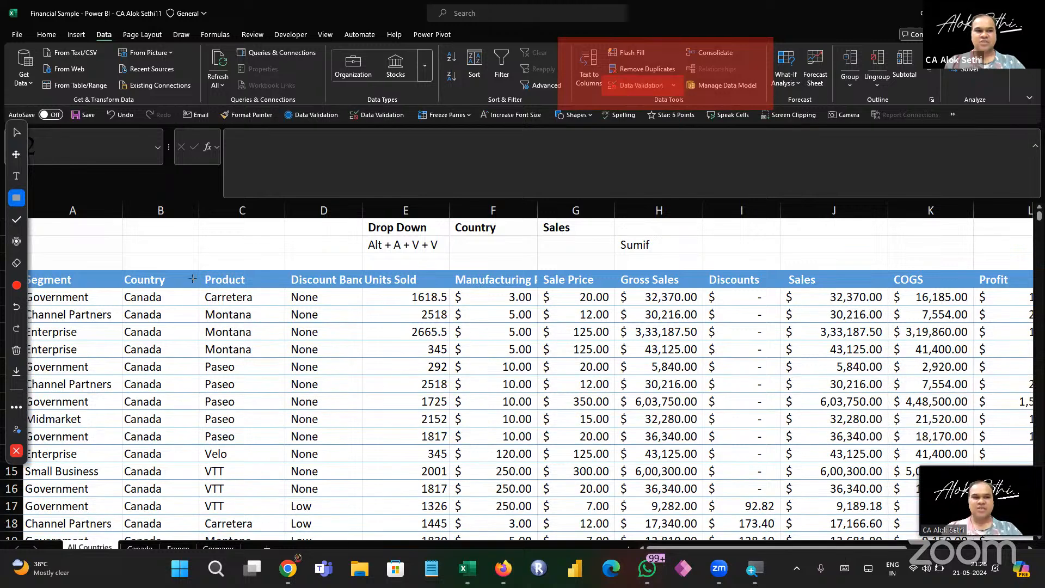
Switch the annotation tools back to the pointer and move their toolbar clear of the Name Box
click(17, 132)
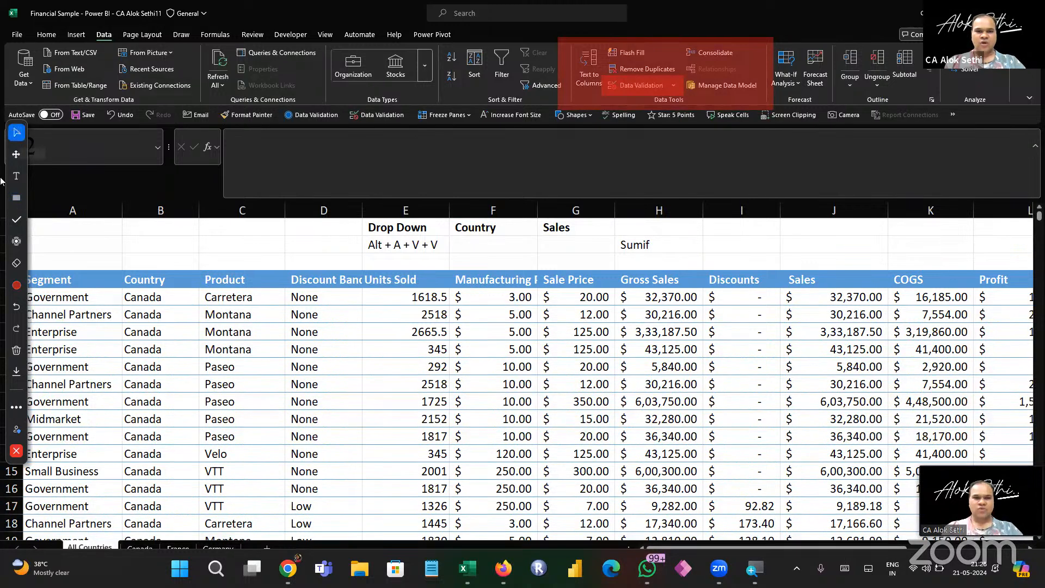
click(462, 241)
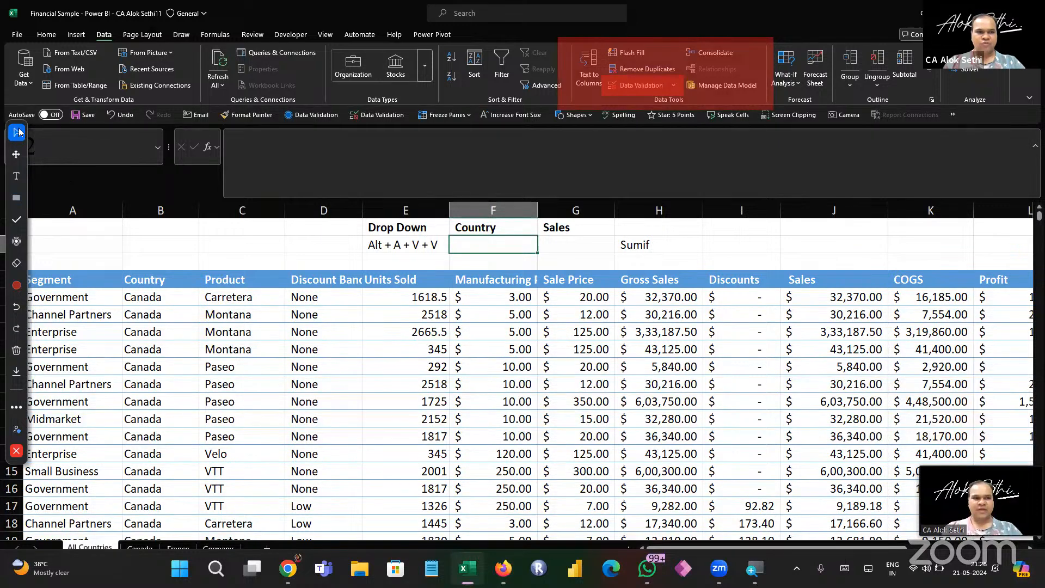
drag(19, 129, 13, 196)
Apply List data validation to cell F2 under the Country heading, with the source Canada, Germany, France
click(489, 247)
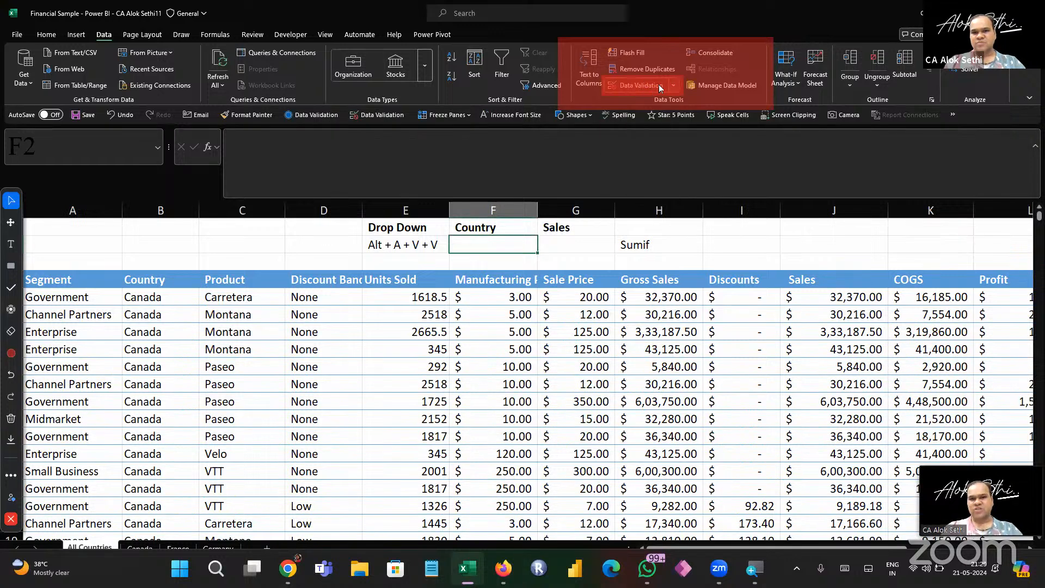
click(674, 86)
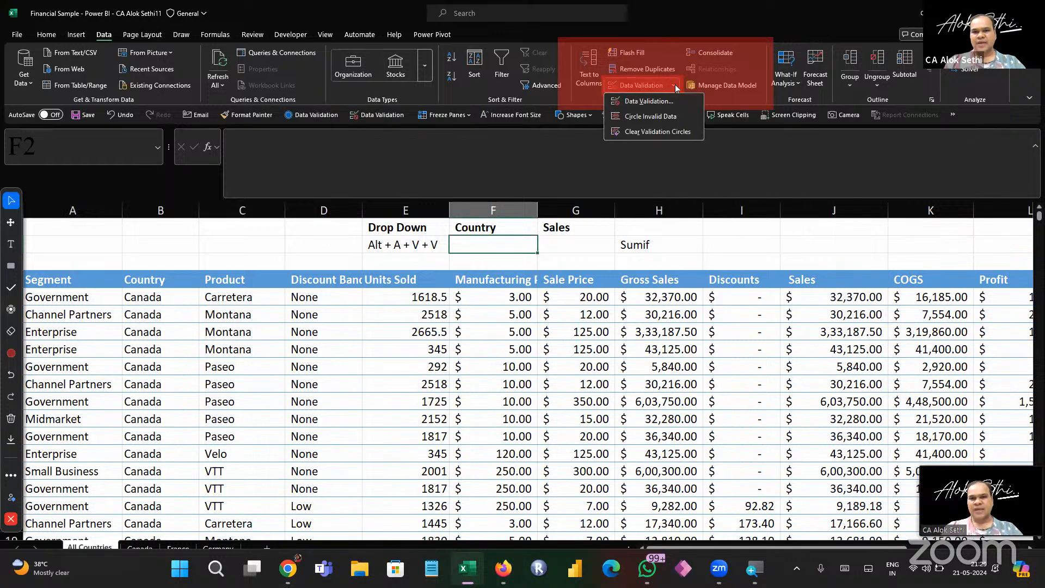
click(662, 99)
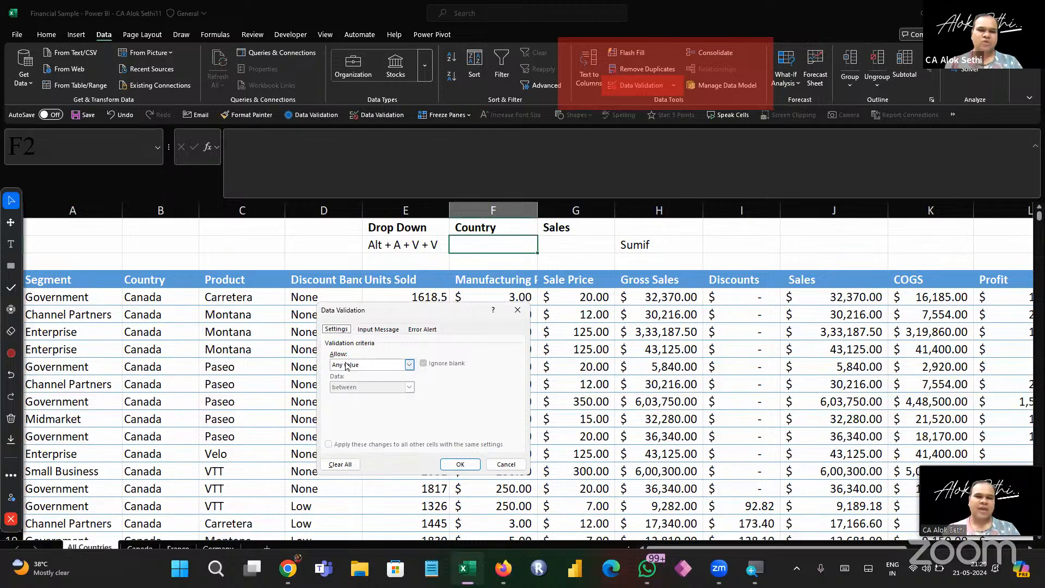
click(346, 366)
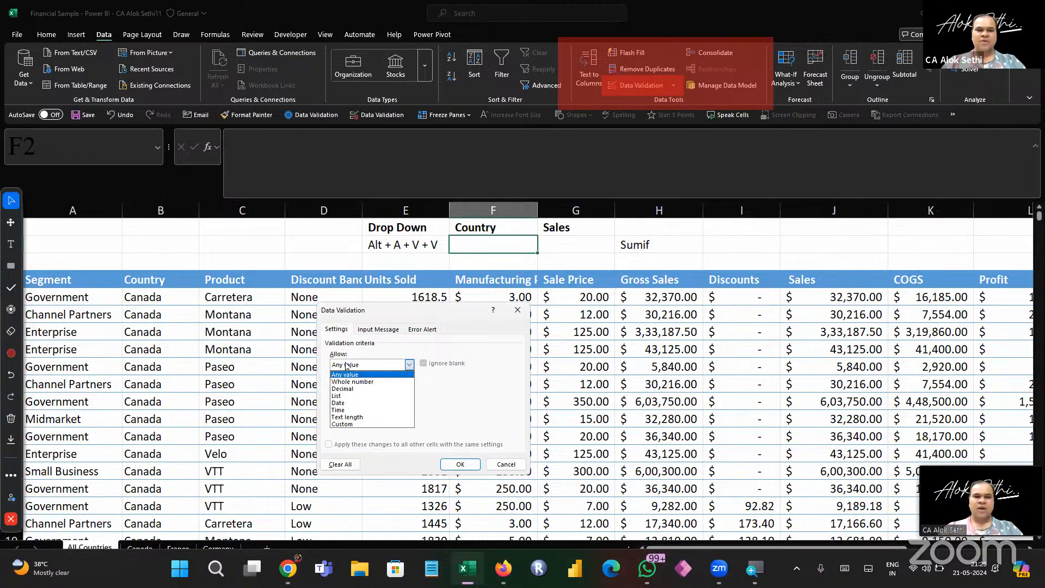
click(345, 396)
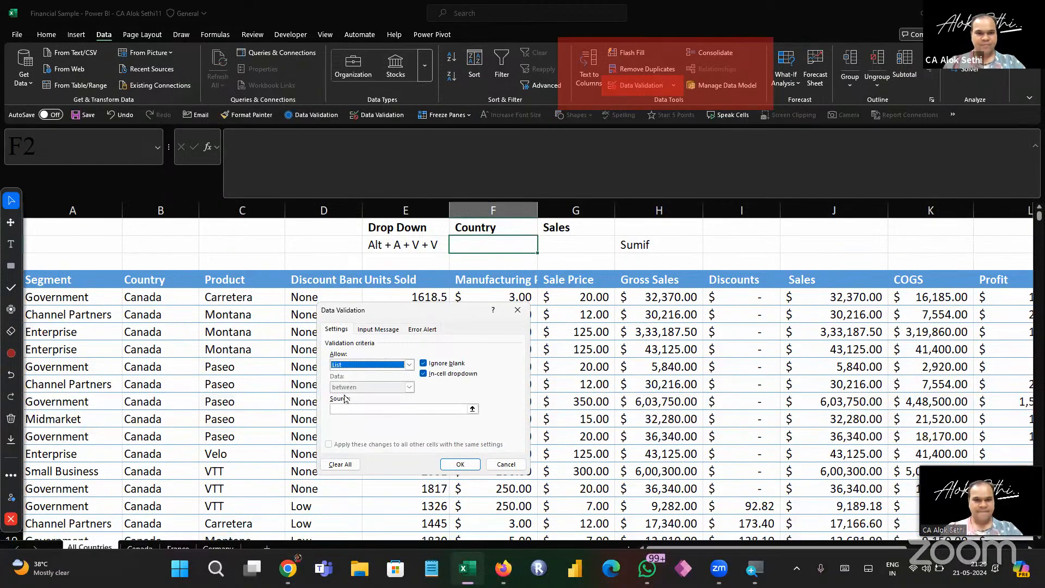
click(350, 409)
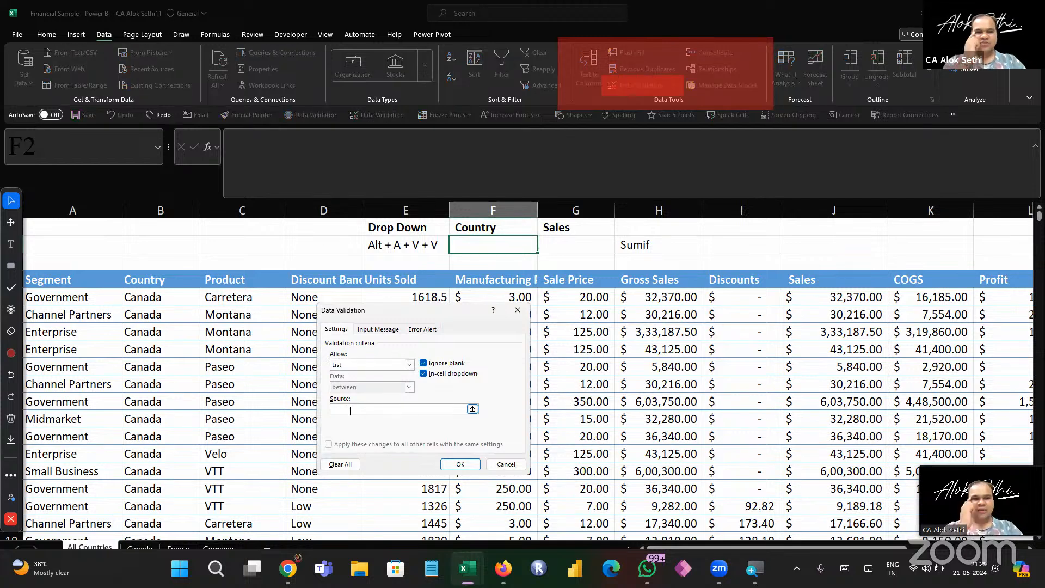
text(Canada,)
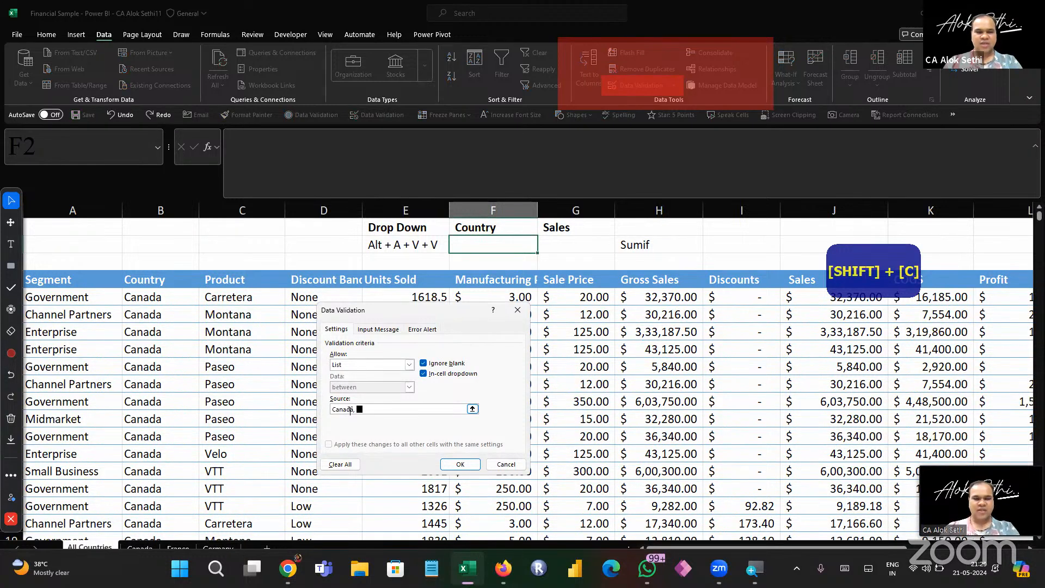
text(Ger)
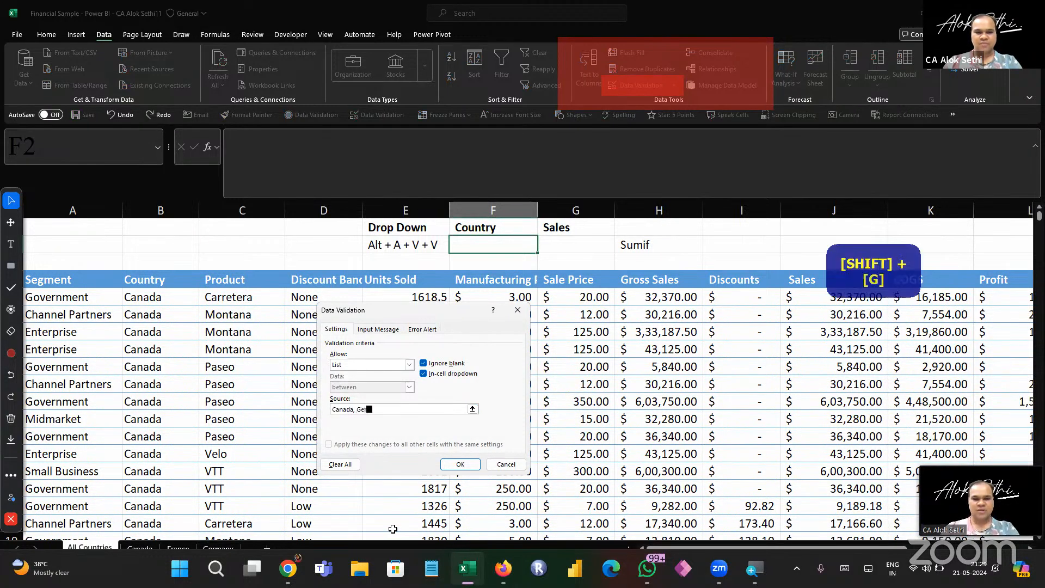
text(many, Fra)
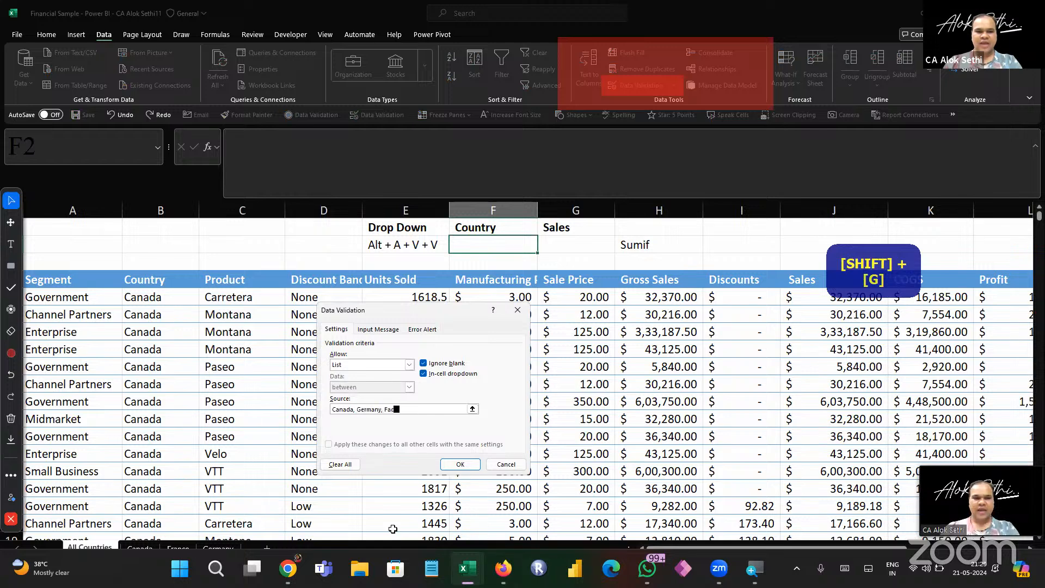
text(nce)
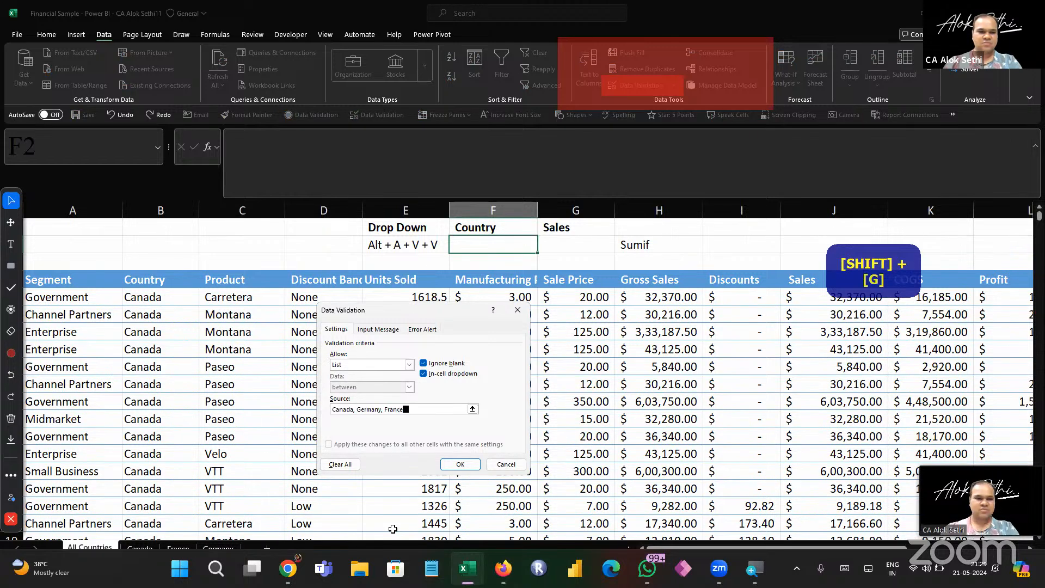
click(469, 468)
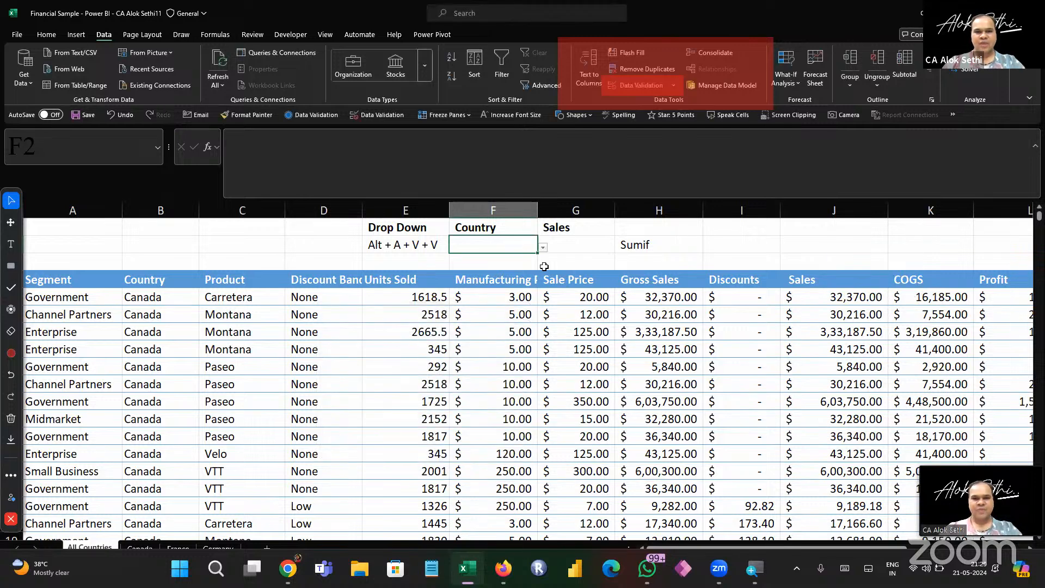
Try out the country drop-down in F2 by choosing Canada, and finish with France selected
key(alt+Down)
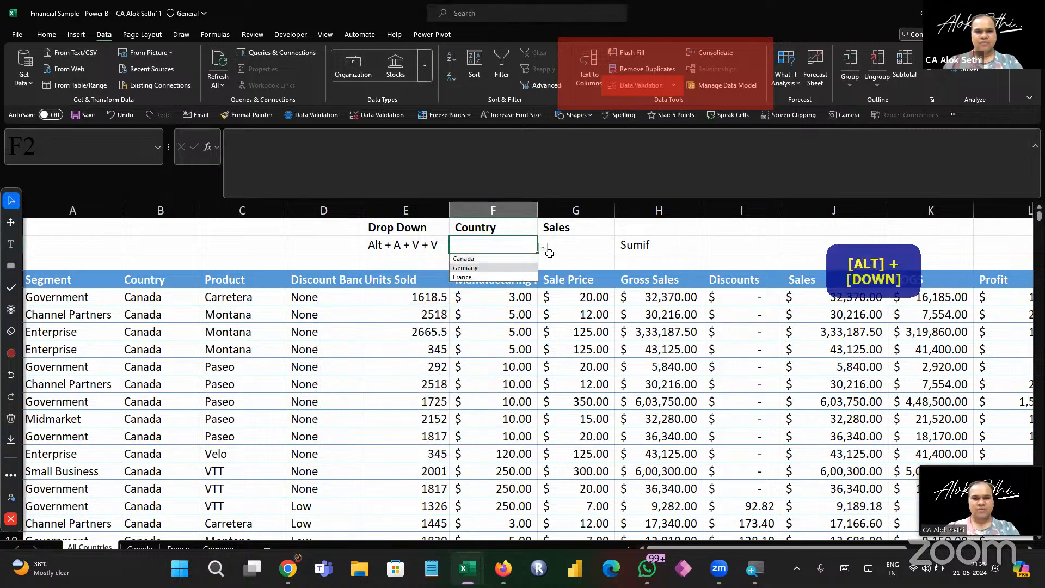
key(Return)
key(alt+Down)
key(Down)
key(Down)
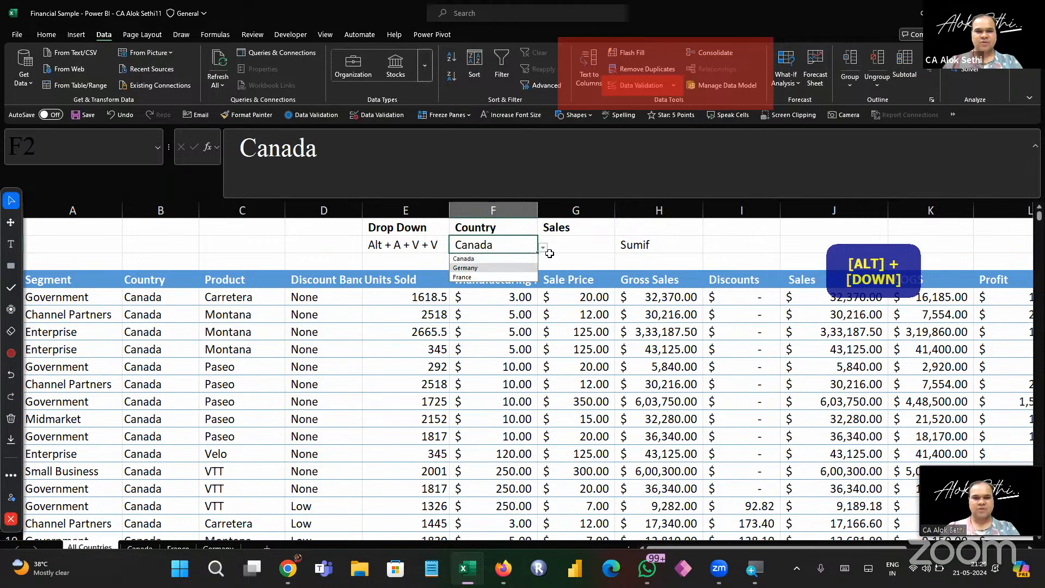
key(Return)
key(alt+Down)
key(Up)
key(Return)
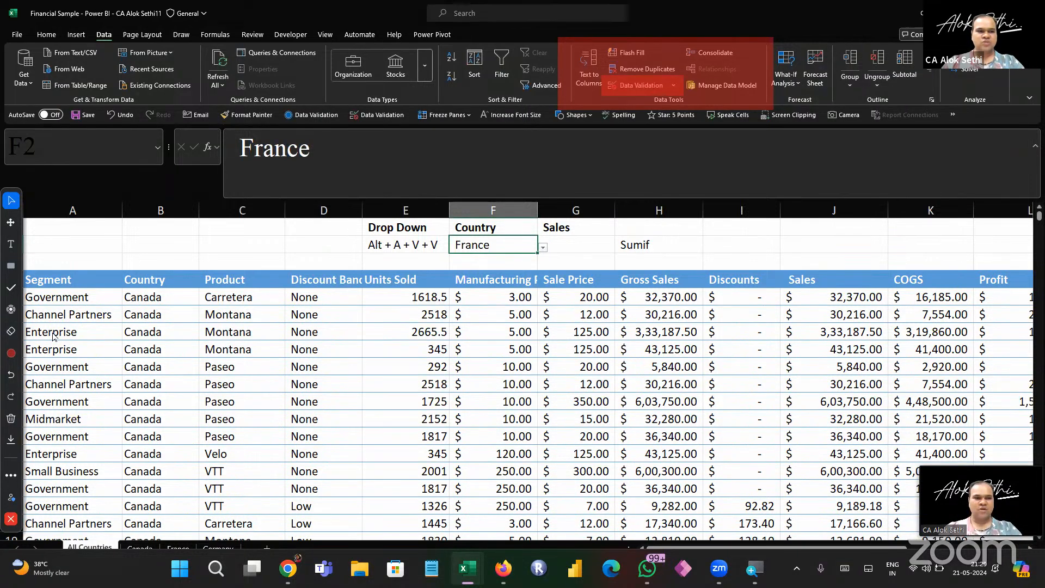
Mark the Country heading and its drop-down cell F2 with a shaded red annotation rectangle
click(11, 265)
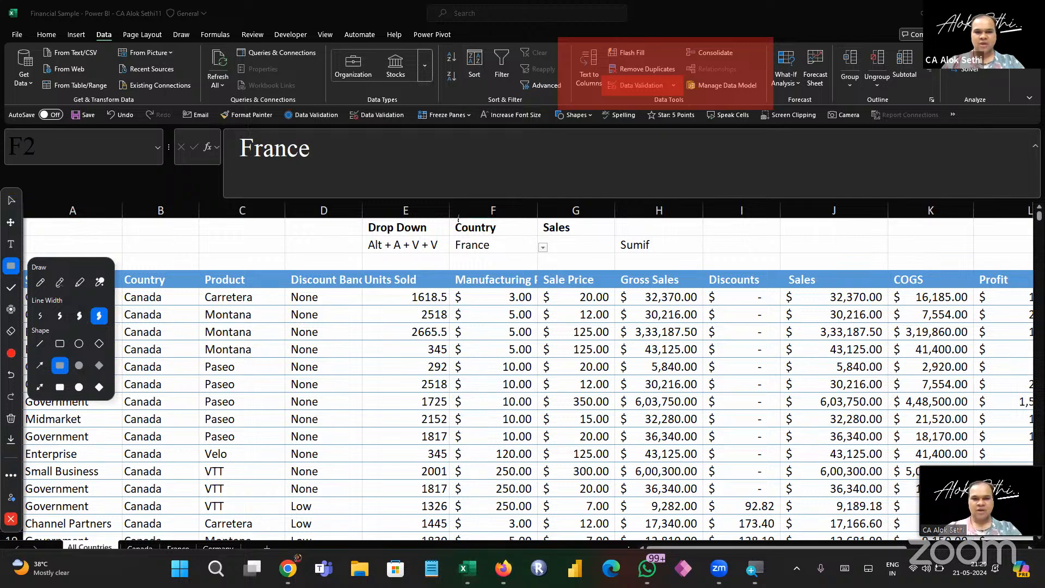
mouse_move(449, 218)
mouse_down()
mouse_move(527, 255)
mouse_move(613, 260)
mouse_move(538, 260)
mouse_move(554, 262)
mouse_up()
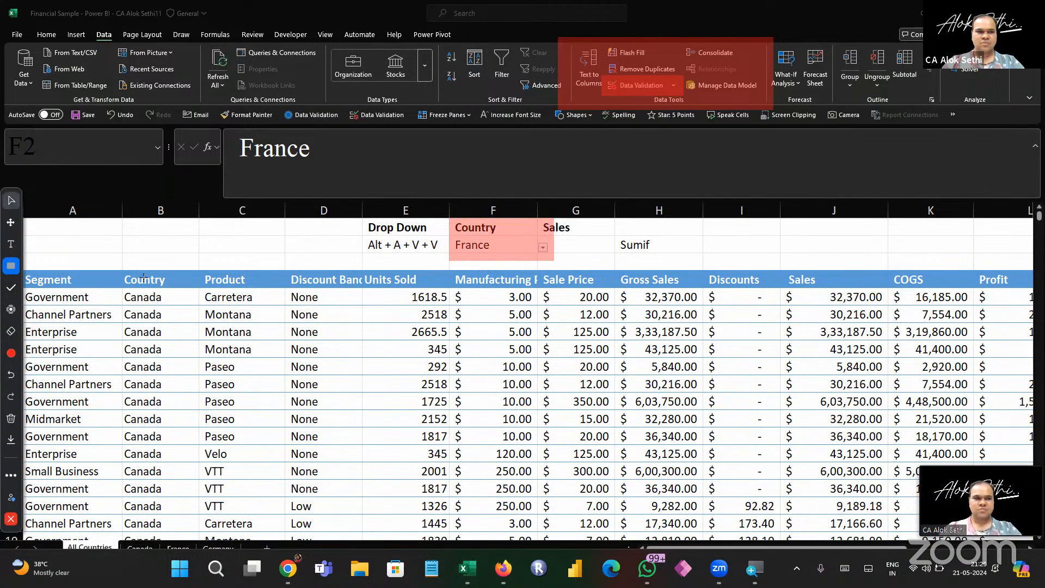
Switch the annotation tool back to the pointer and choose Canada from the country drop-down in F2
click(11, 200)
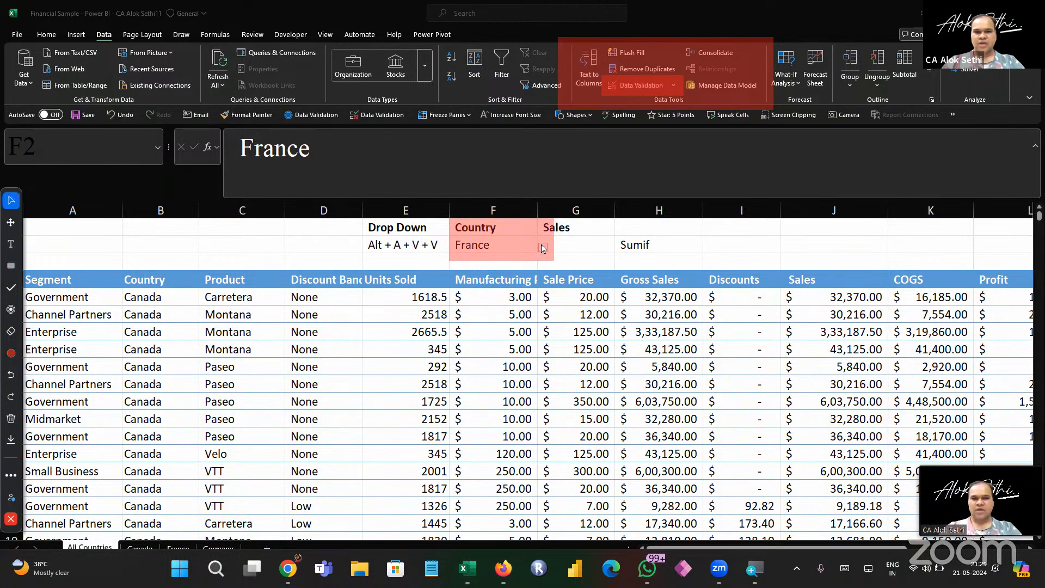
click(542, 247)
click(542, 248)
click(545, 249)
click(544, 249)
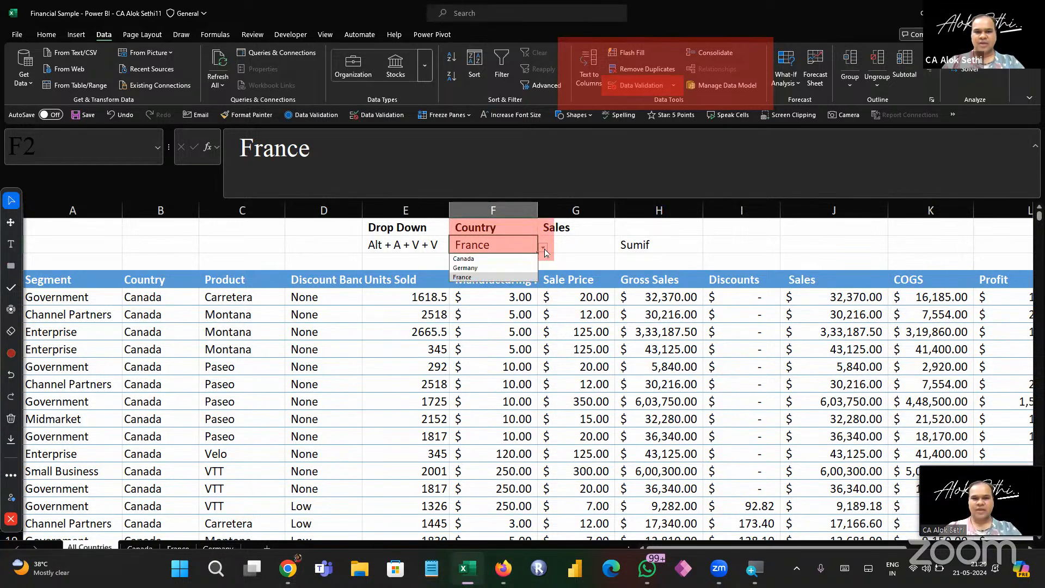
click(510, 259)
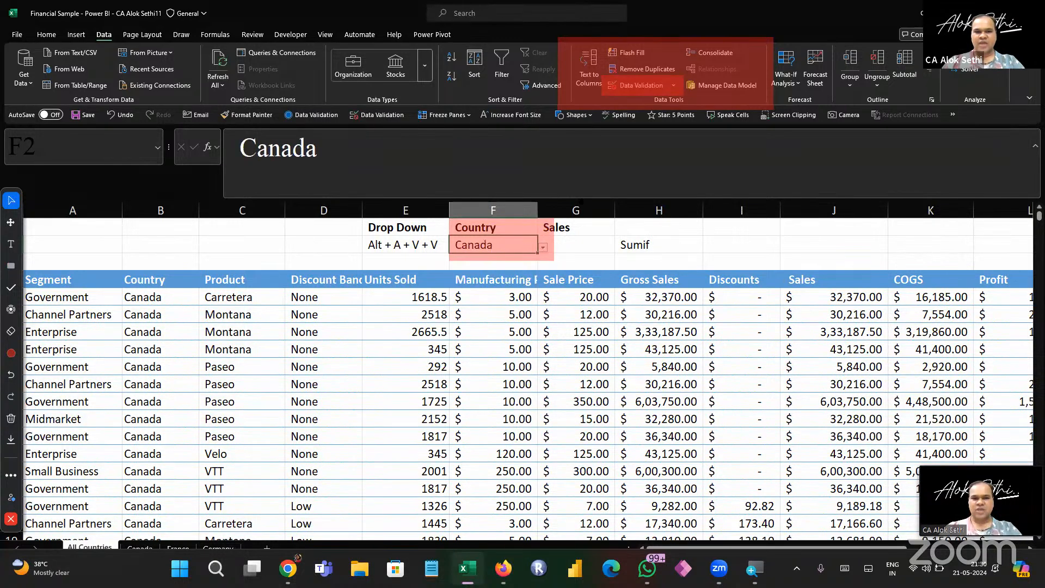
Widen column F to fit the full Manufacturing Price heading and choose Germany from the country drop-down in F2
drag(537, 210, 566, 211)
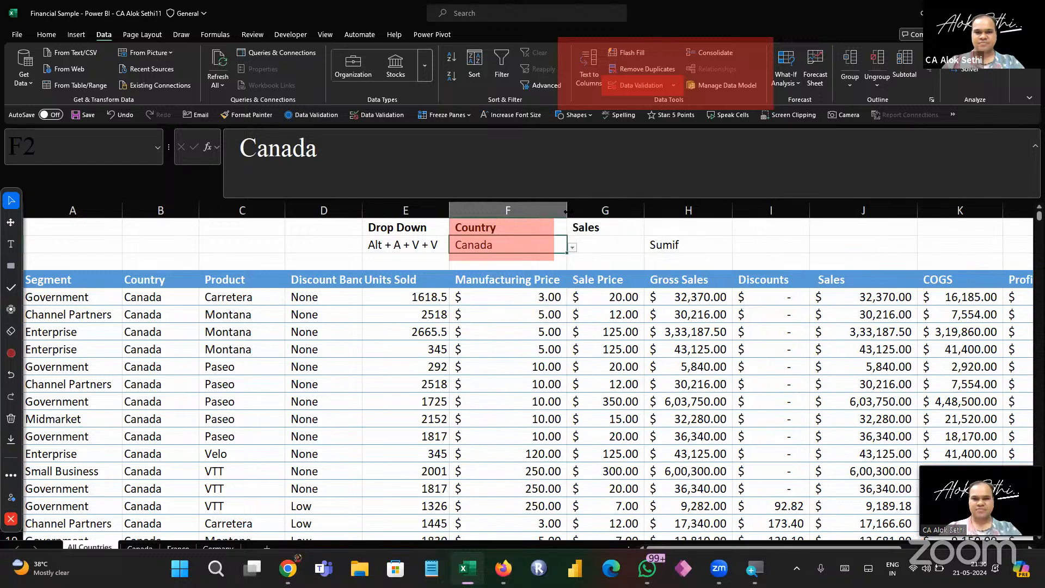
click(572, 247)
click(537, 269)
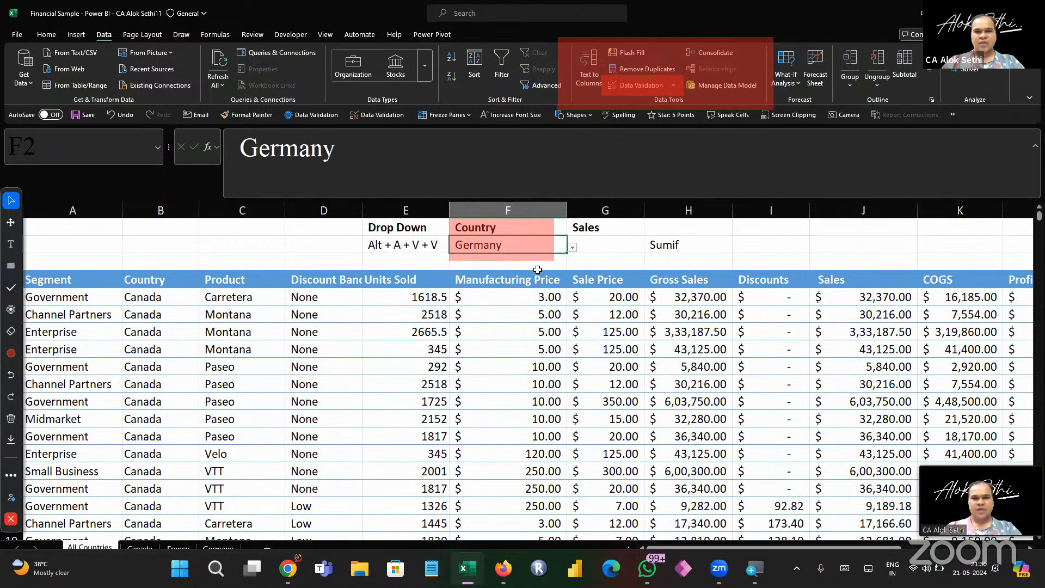
Choose France from the country drop-down in F2 and select cell G2 under the Sales heading
ctrl+scroll(537, 269, up, 4)
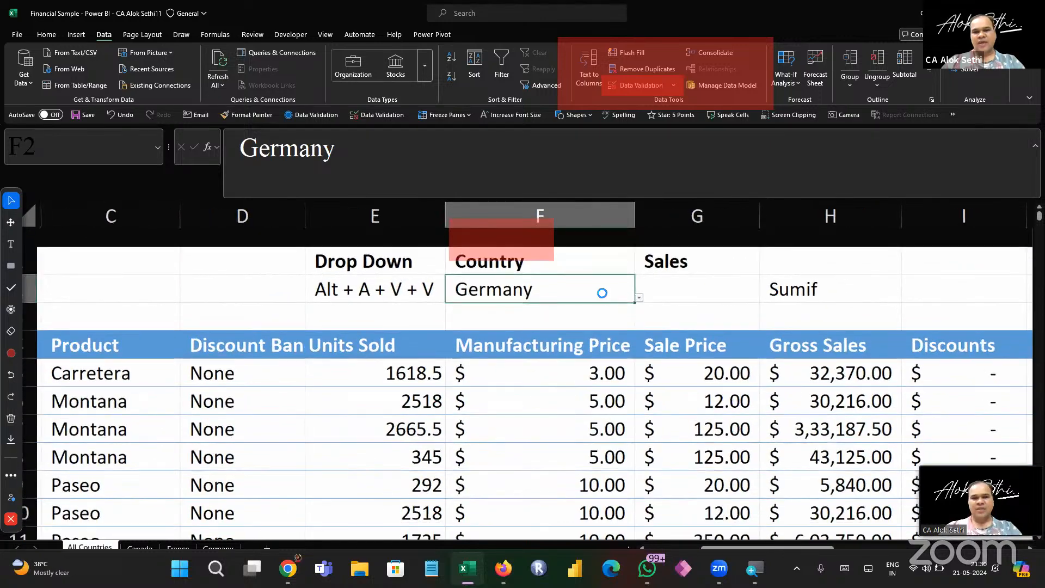
ctrl+scroll(646, 284, down, 3)
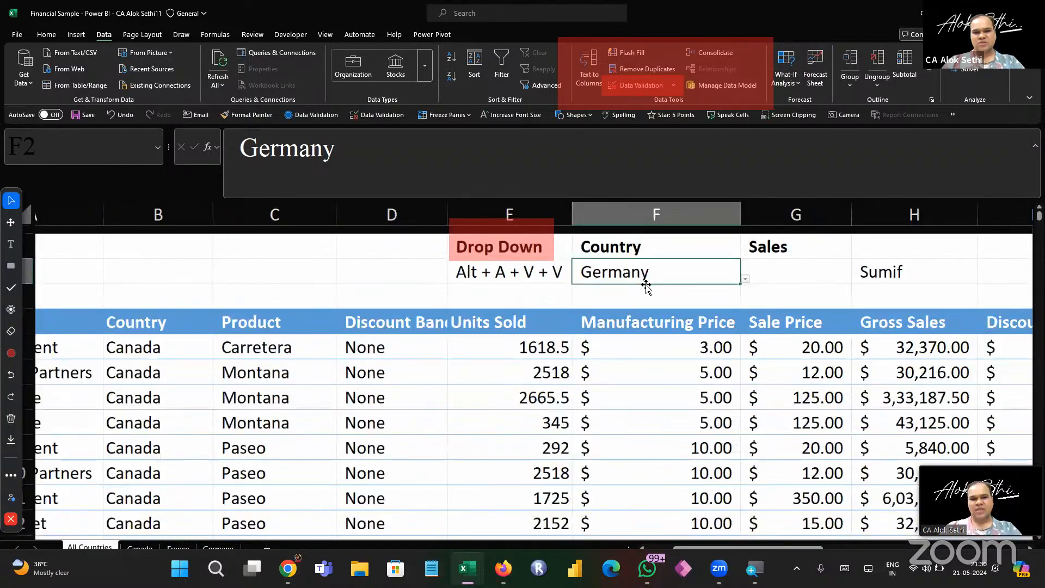
ctrl+scroll(647, 284, down, 3)
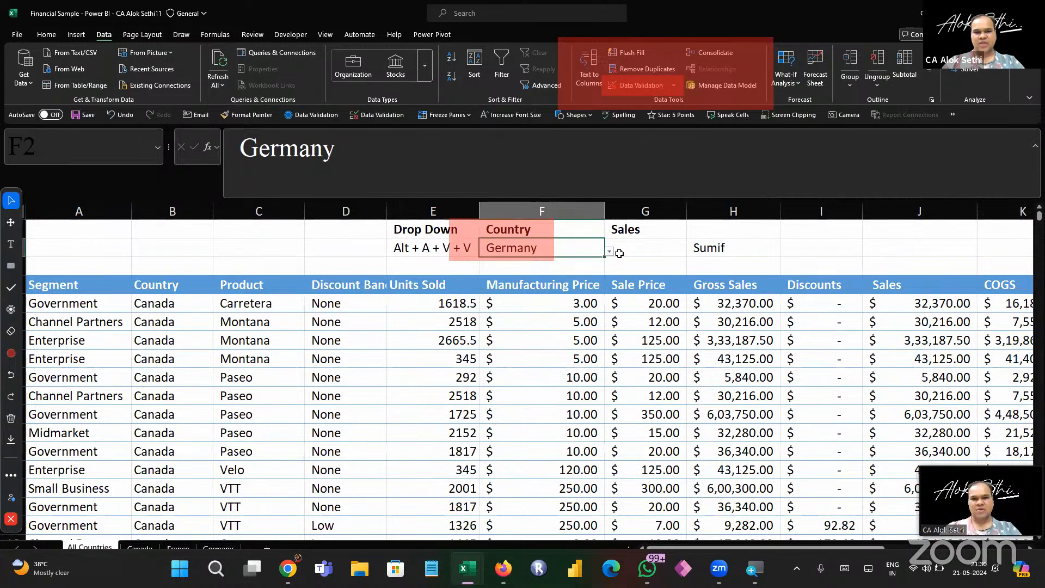
scroll(620, 253, right, 3)
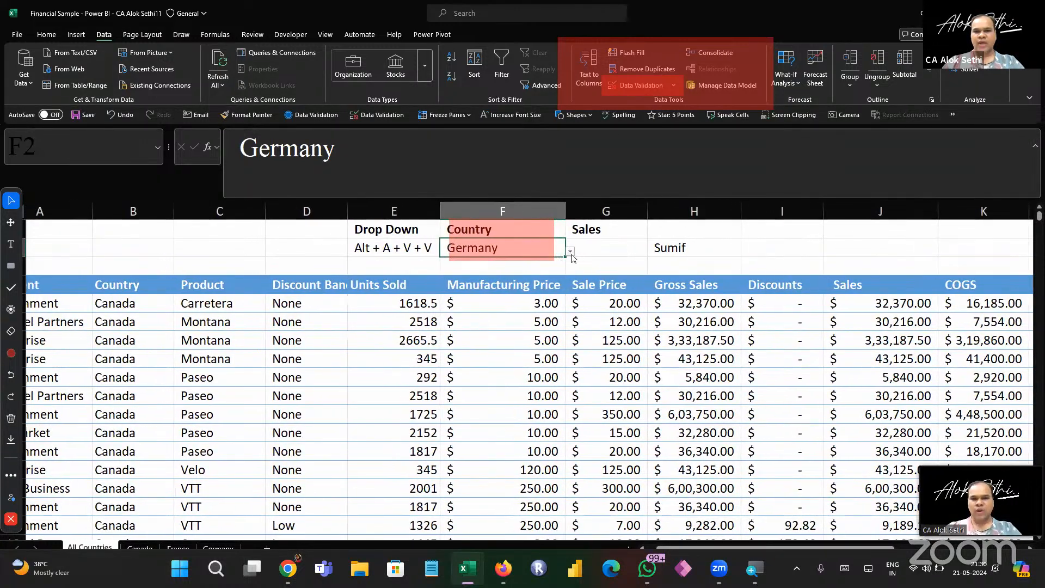
click(570, 252)
click(517, 268)
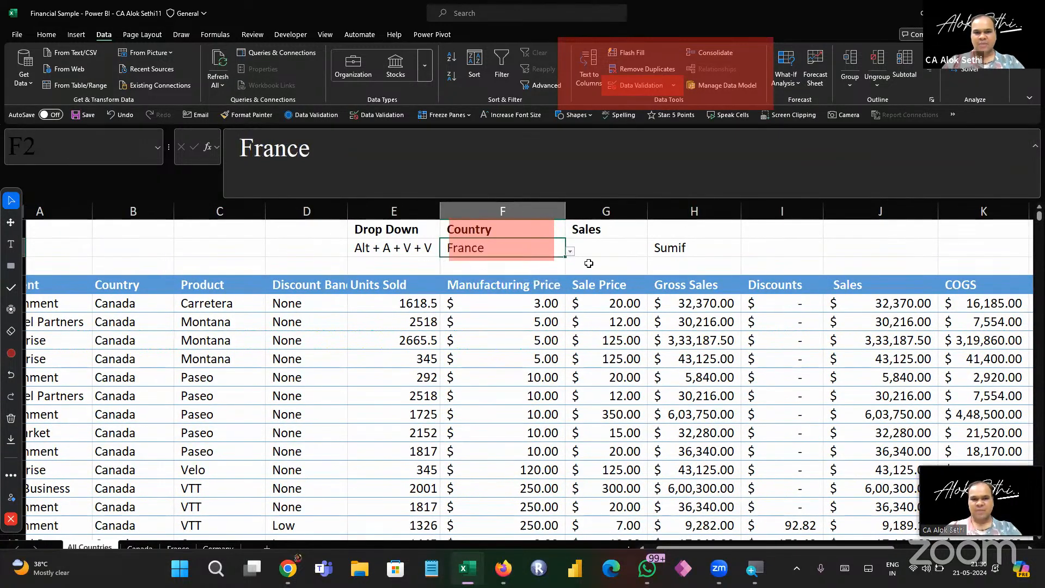
click(606, 254)
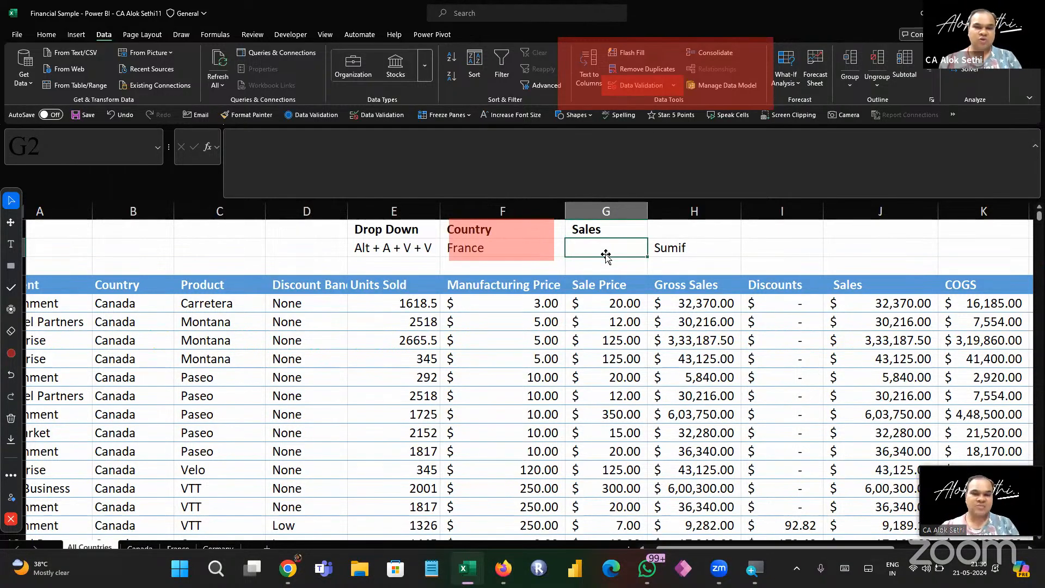
Set the country drop-down in F2 to Canada and select the empty Sales cell G2
scroll(606, 254, down, 3)
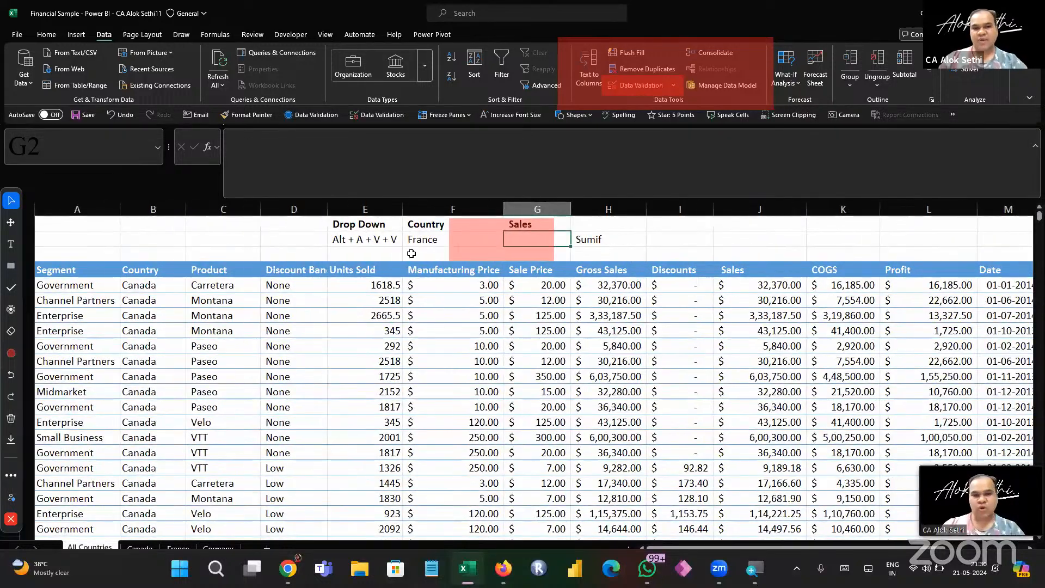
click(407, 252)
click(508, 238)
click(443, 243)
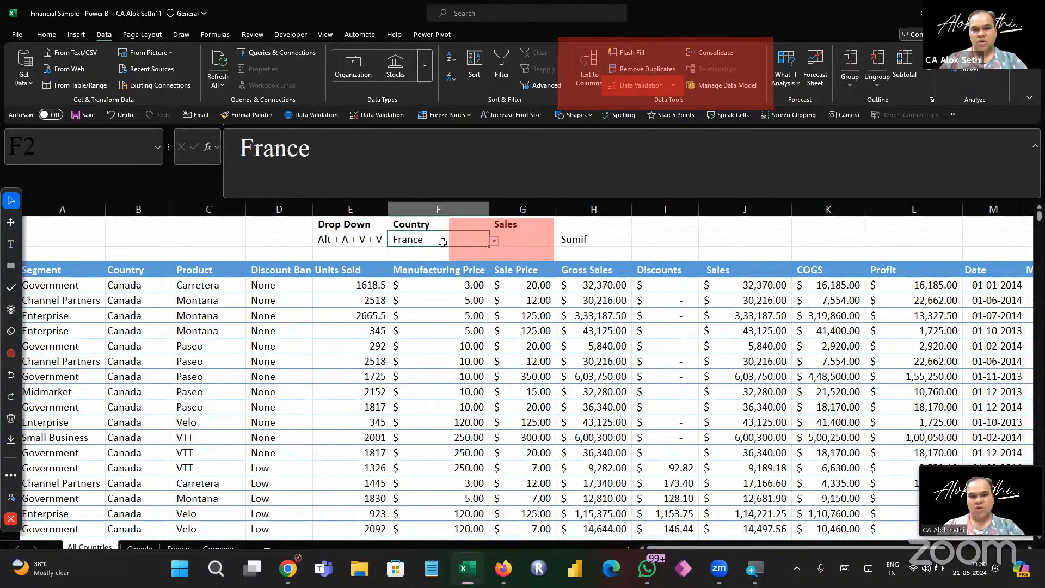
click(494, 241)
click(463, 253)
click(538, 227)
key(Down)
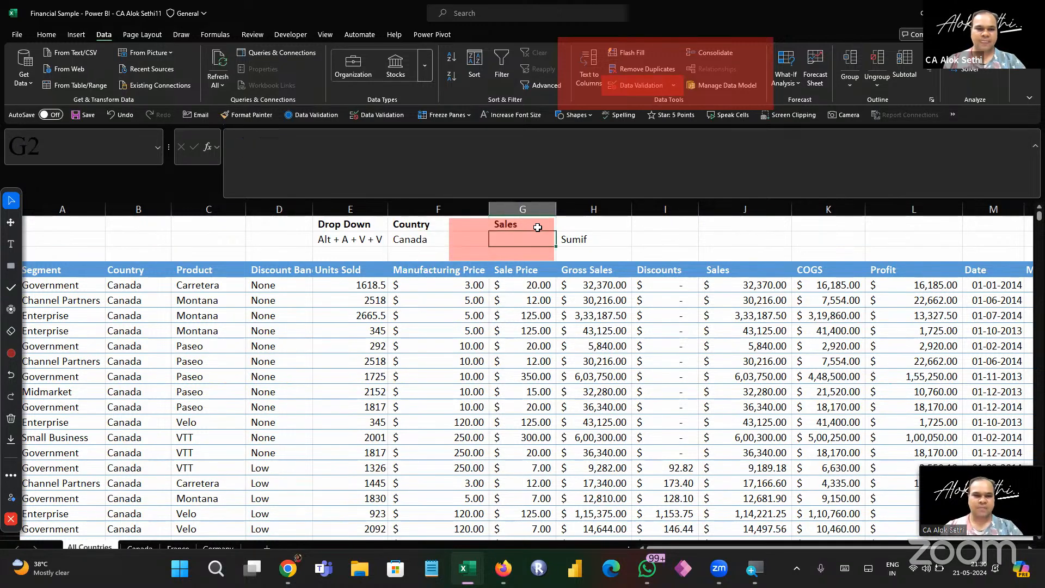
Read the newest participant message in the Zoom meeting chat and close the chat window
scroll(537, 227, down, 3)
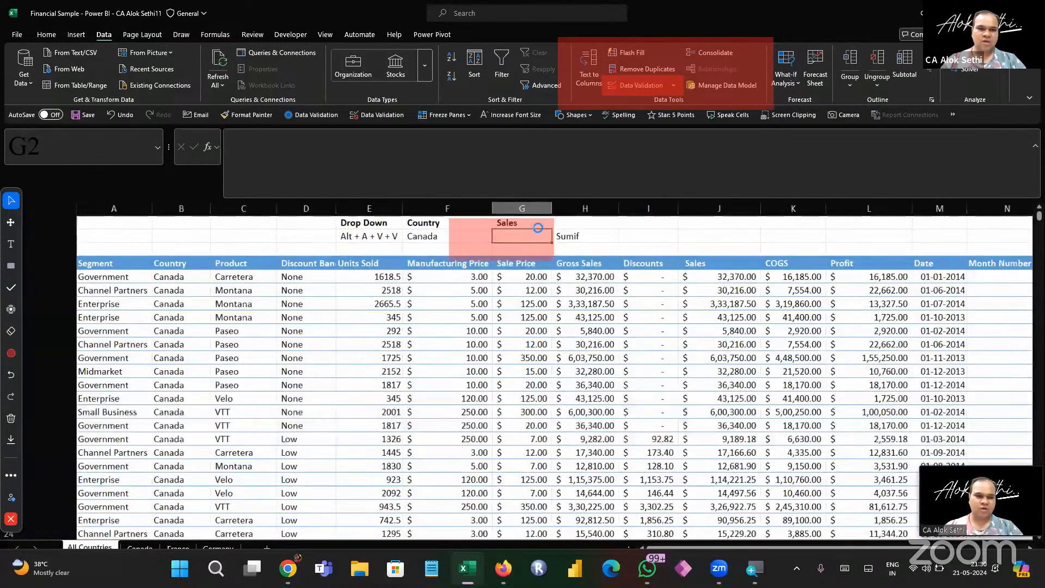
scroll(538, 227, up, 5)
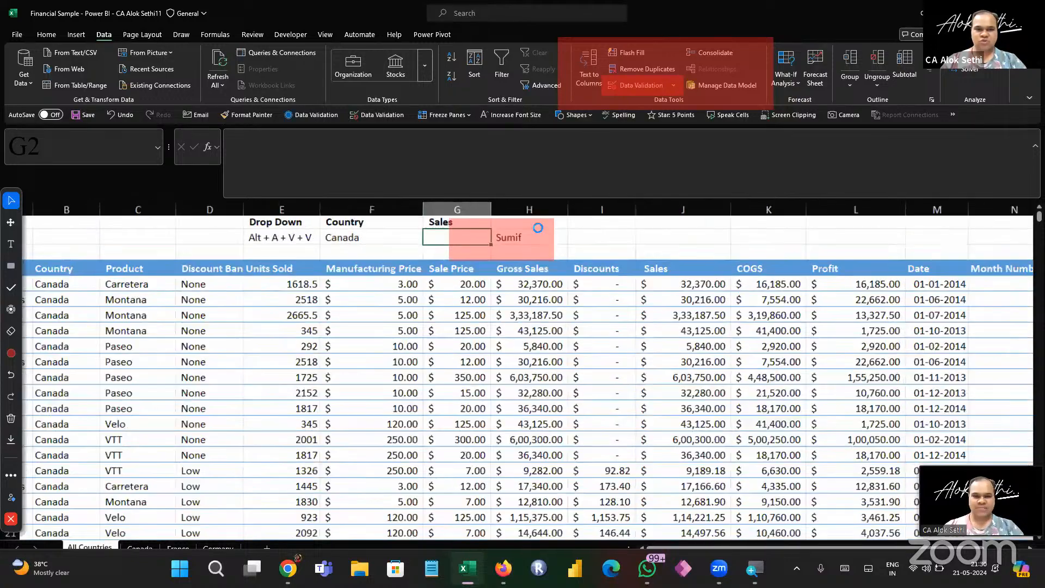
scroll(538, 227, down, 1)
scroll(538, 227, up, 2)
scroll(538, 227, right, 1)
scroll(537, 228, left, 1)
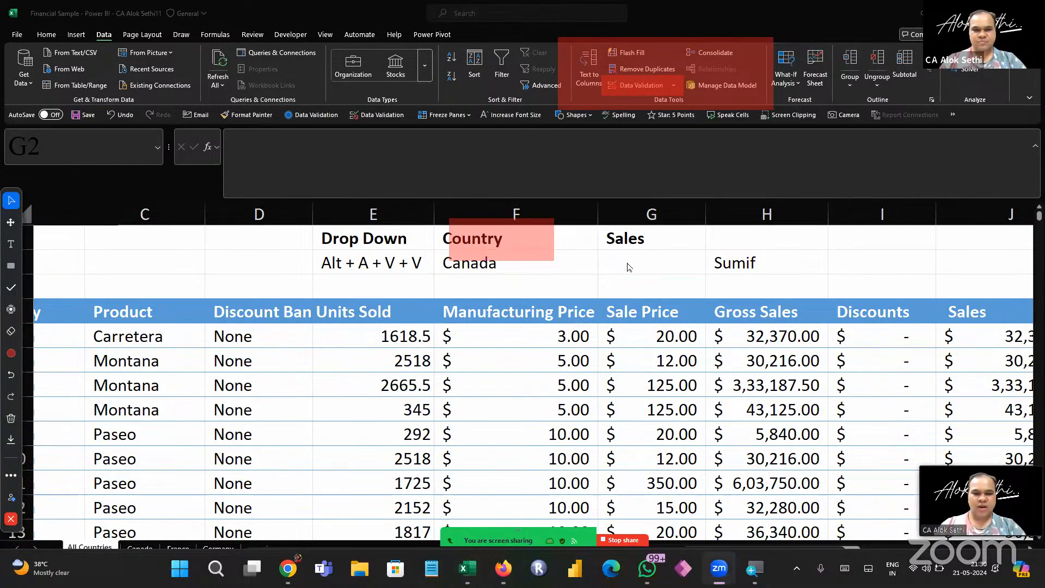
click(496, 506)
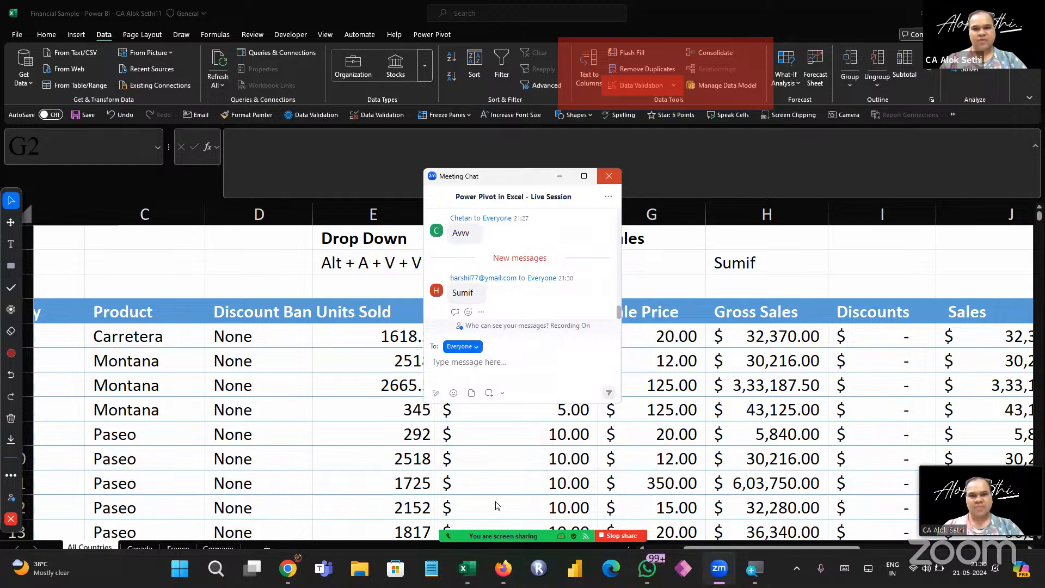
click(609, 175)
Start a SUMIF formula in G2 with the Country column values B5:B704 as its range
click(475, 164)
text(=sumif)
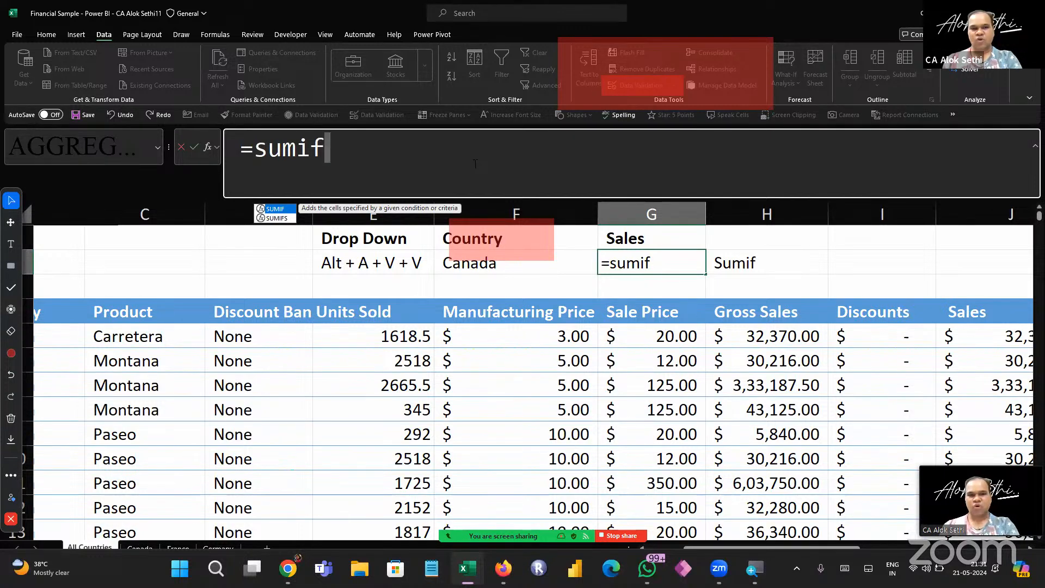
text(()
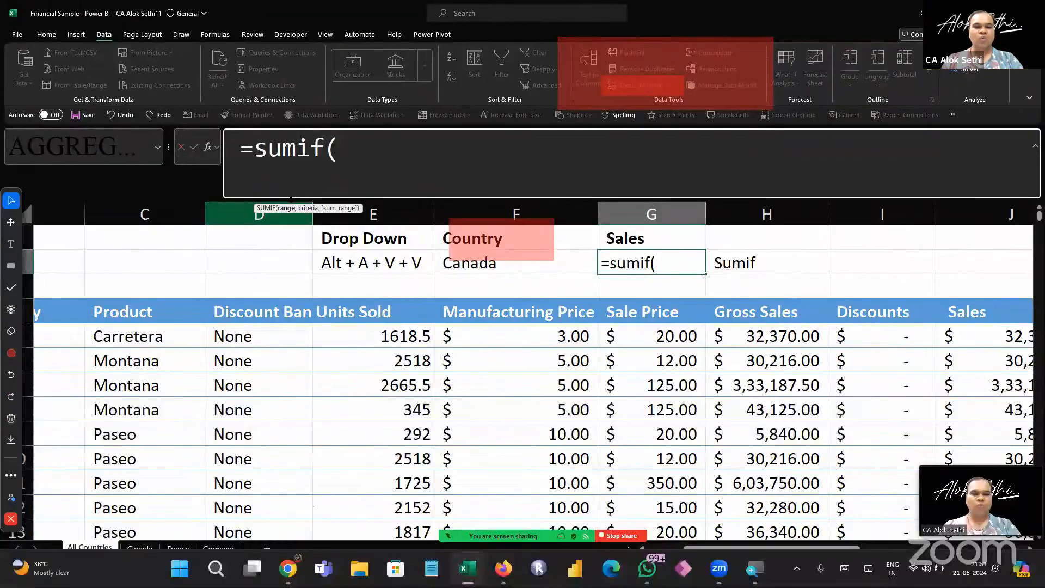
scroll(281, 316, left, 2)
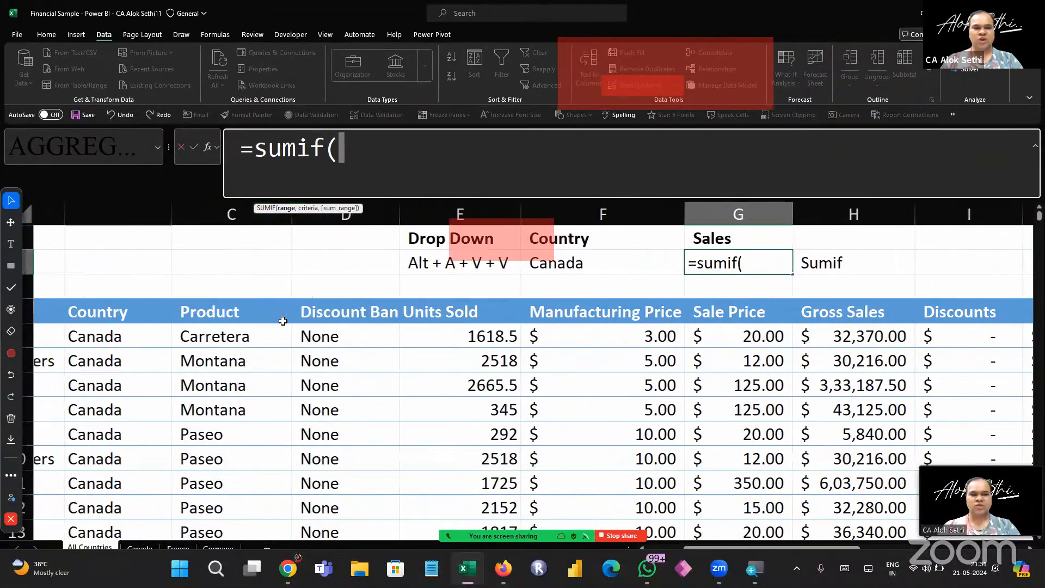
scroll(284, 321, left, 3)
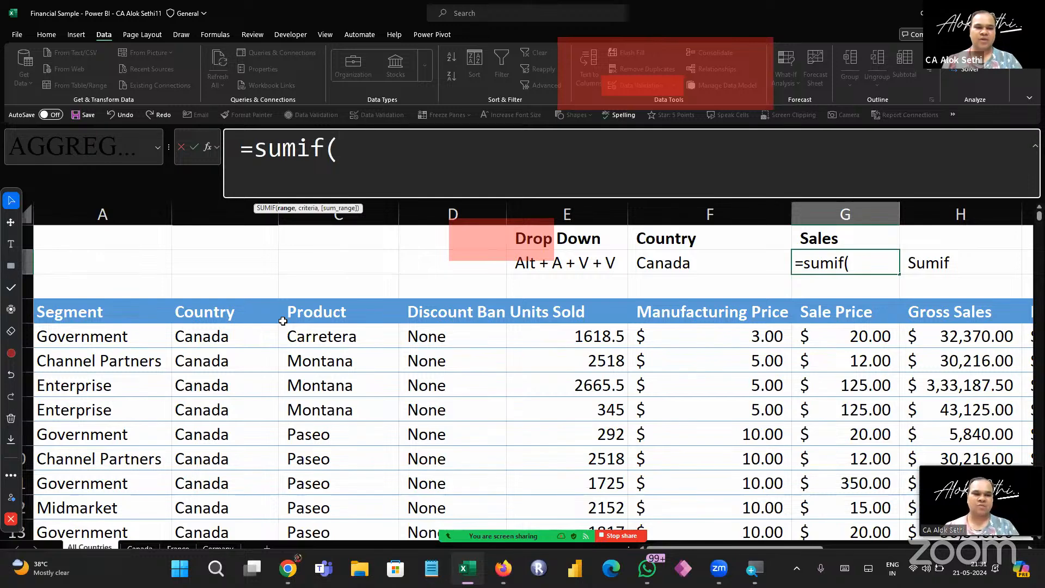
click(246, 336)
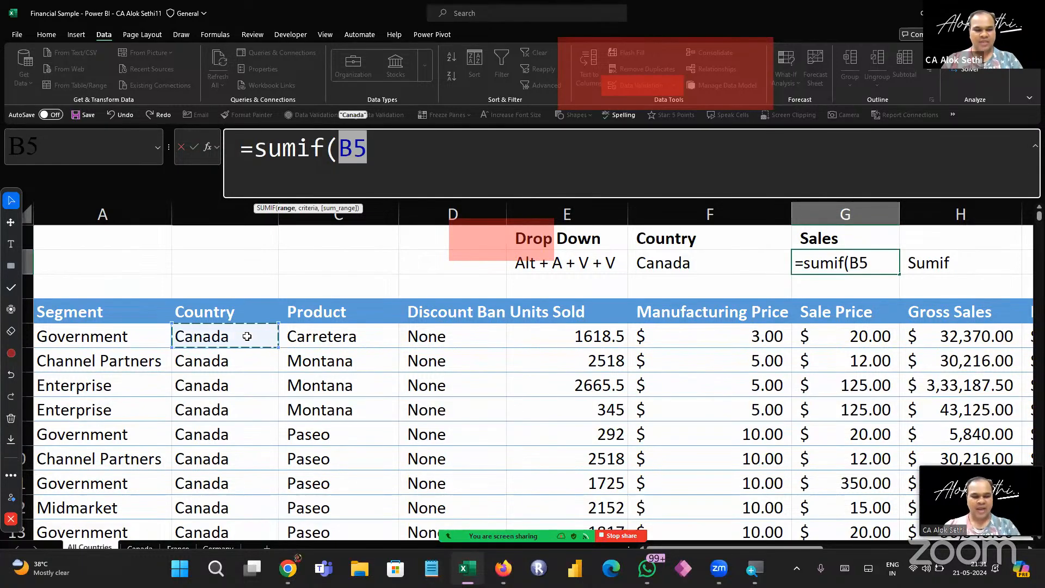
key(ctrl+shift+Down)
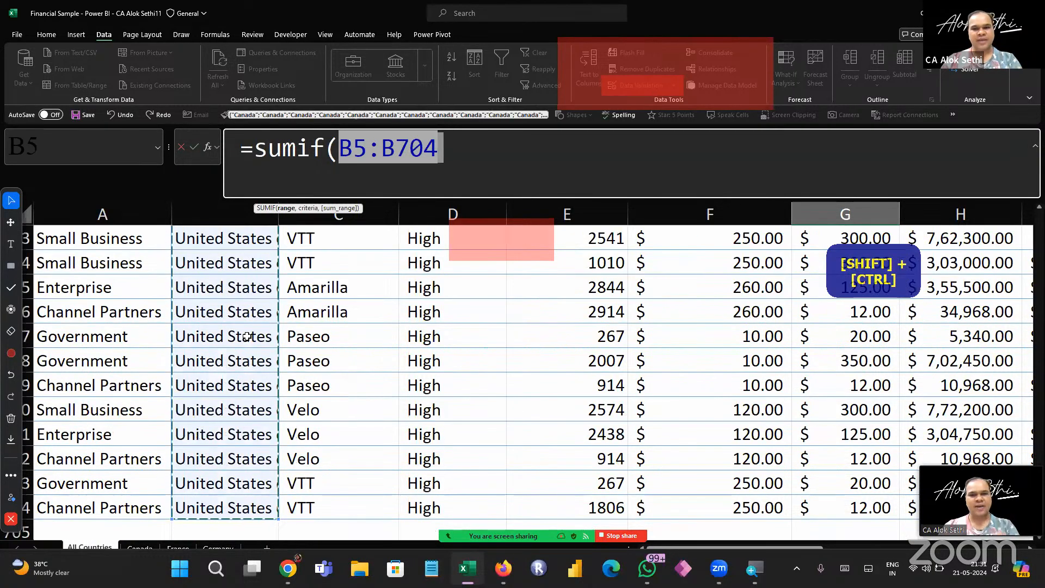
text(,)
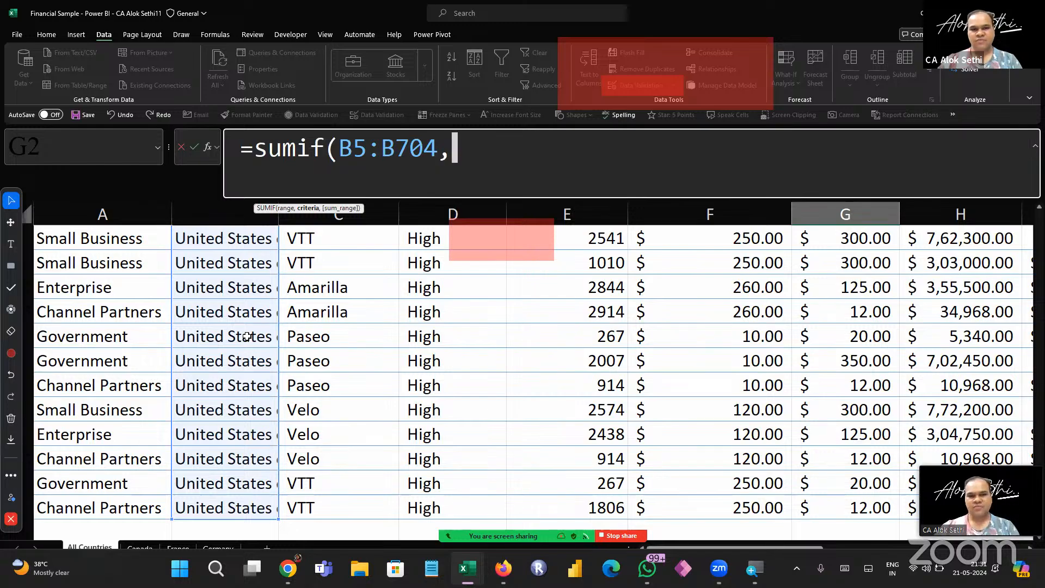
Set the country drop-down cell F2 as the criteria of the SUMIF formula
scroll(247, 337, down, 20)
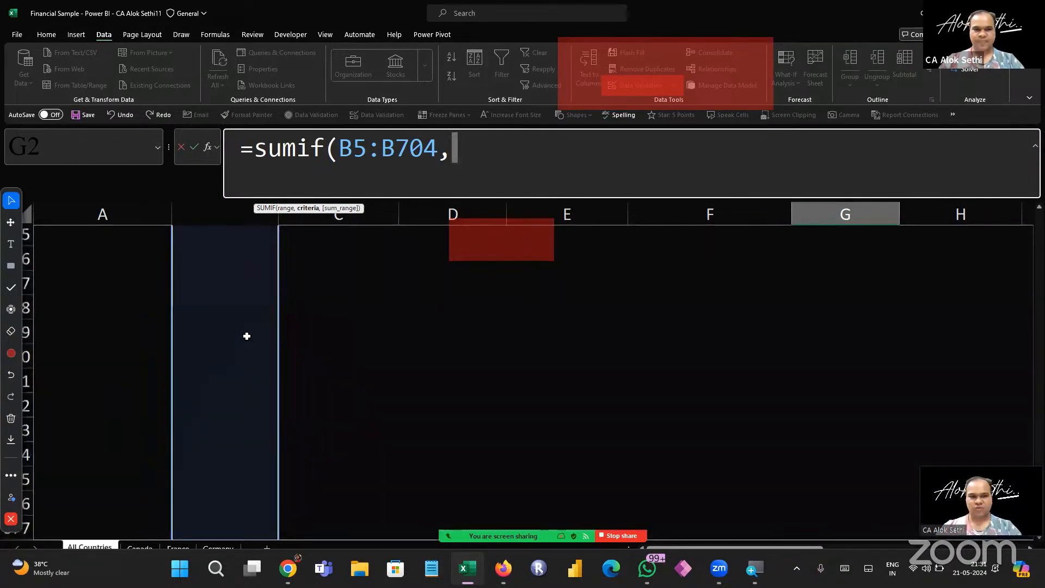
scroll(247, 336, down, 20)
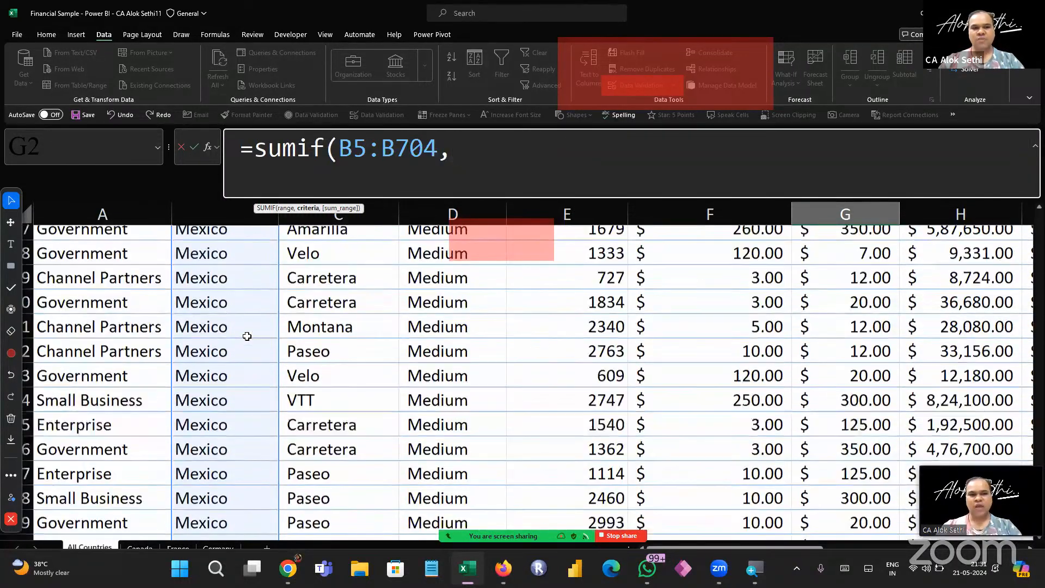
scroll(247, 337, up, 20)
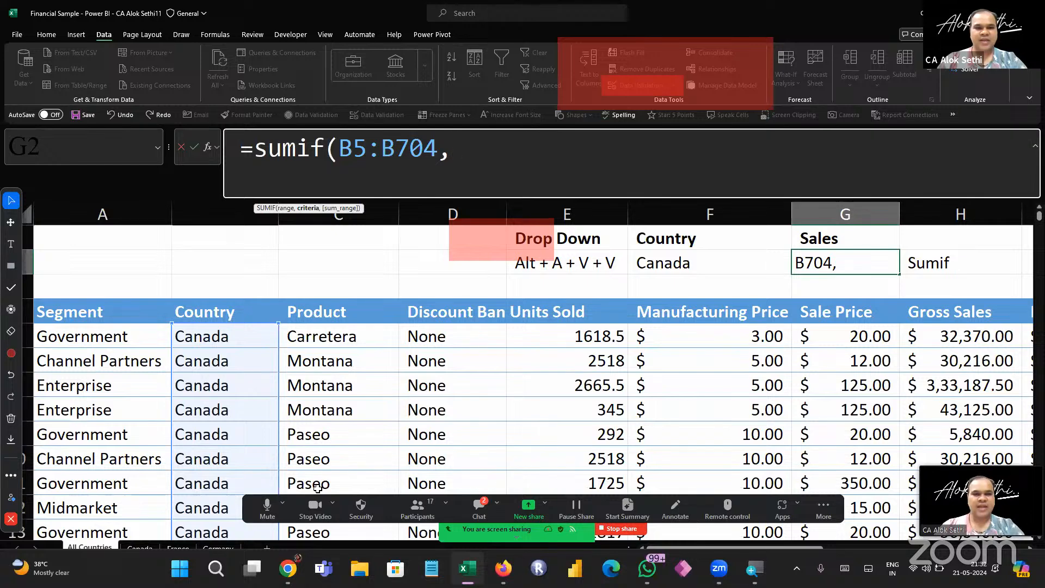
scroll(341, 390, up, 5)
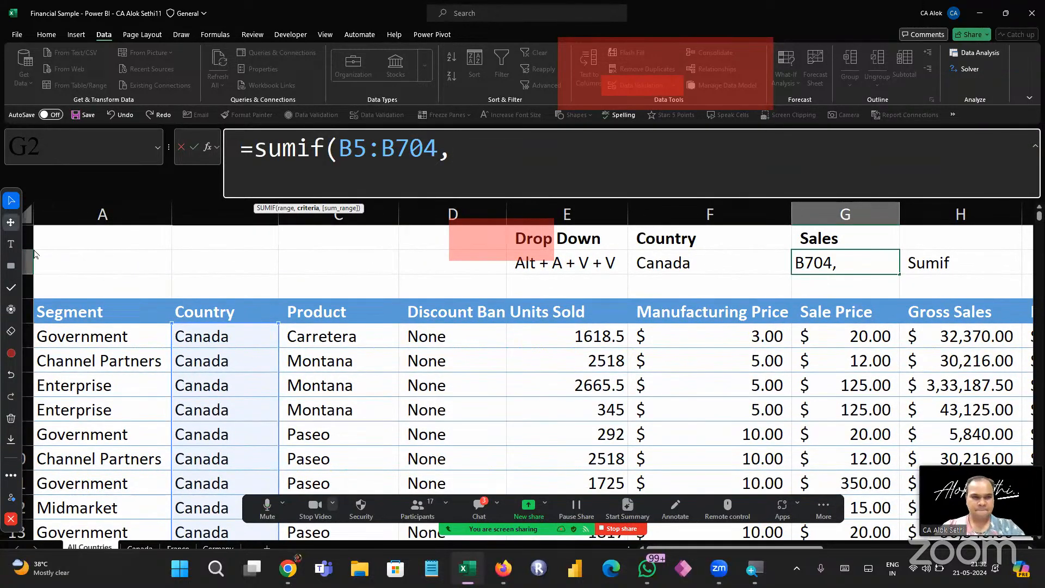
click(687, 261)
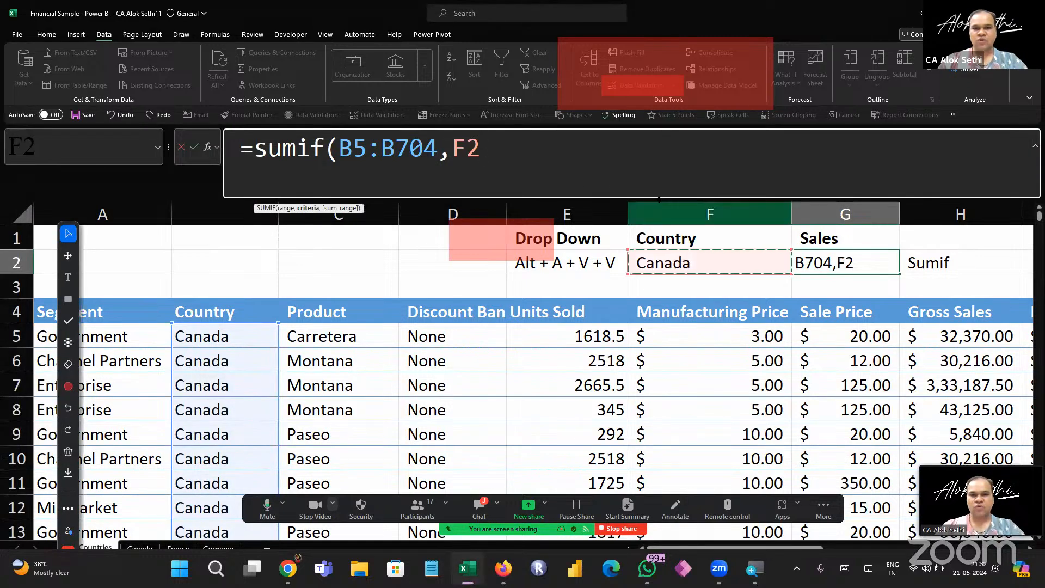
text(,)
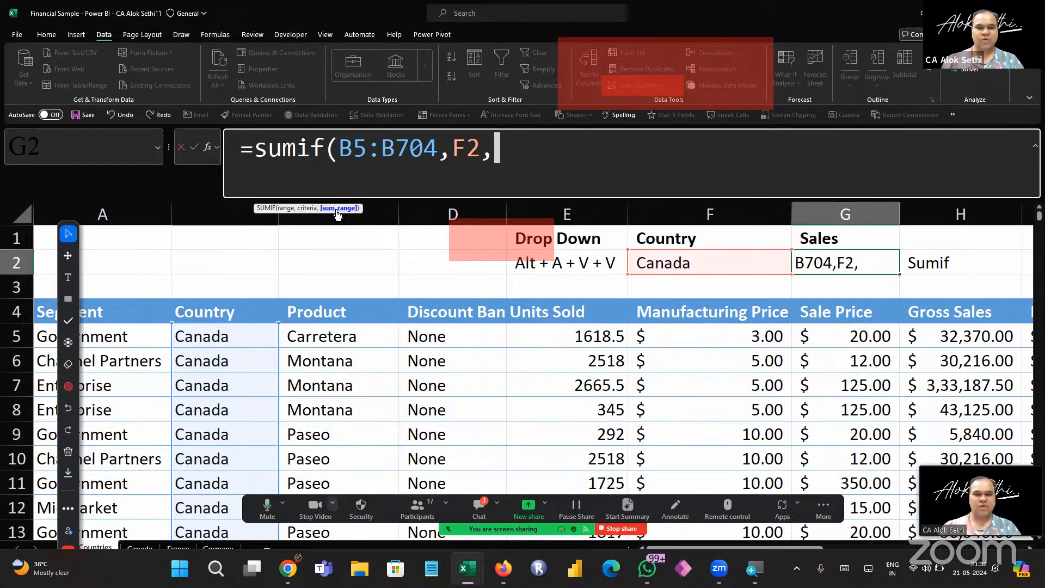
Complete the SUMIF formula in G2 with the Sales column values J5:J704 as the sum range
scroll(515, 356, right, 3)
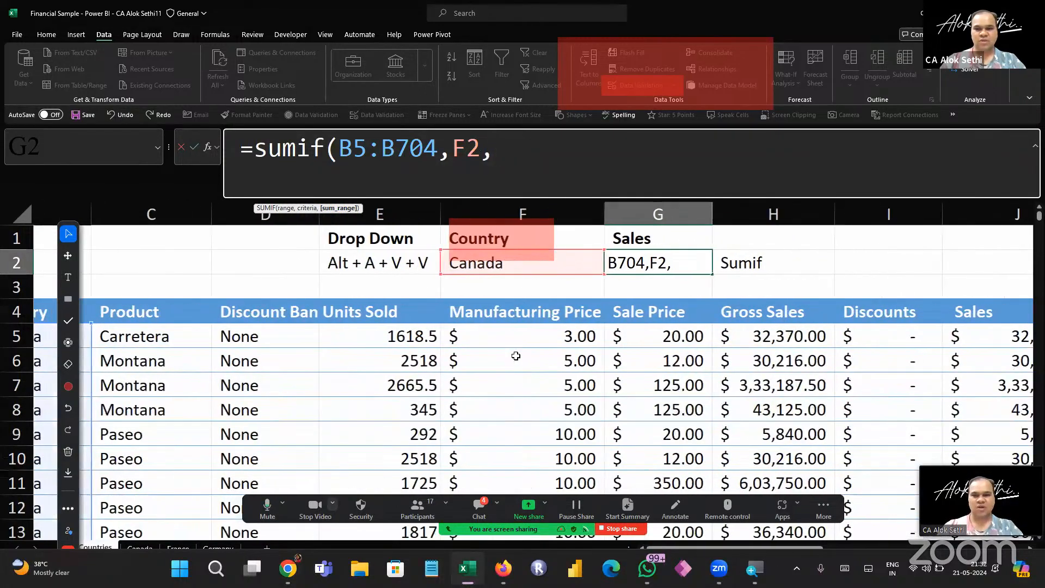
scroll(515, 356, right, 3)
click(834, 341)
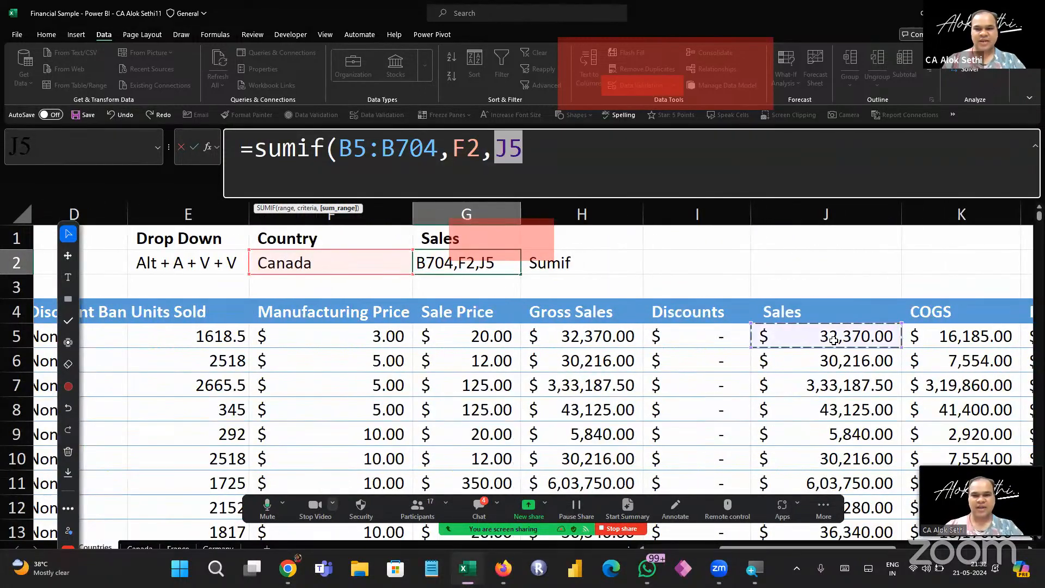
key(ctrl+shift+Down)
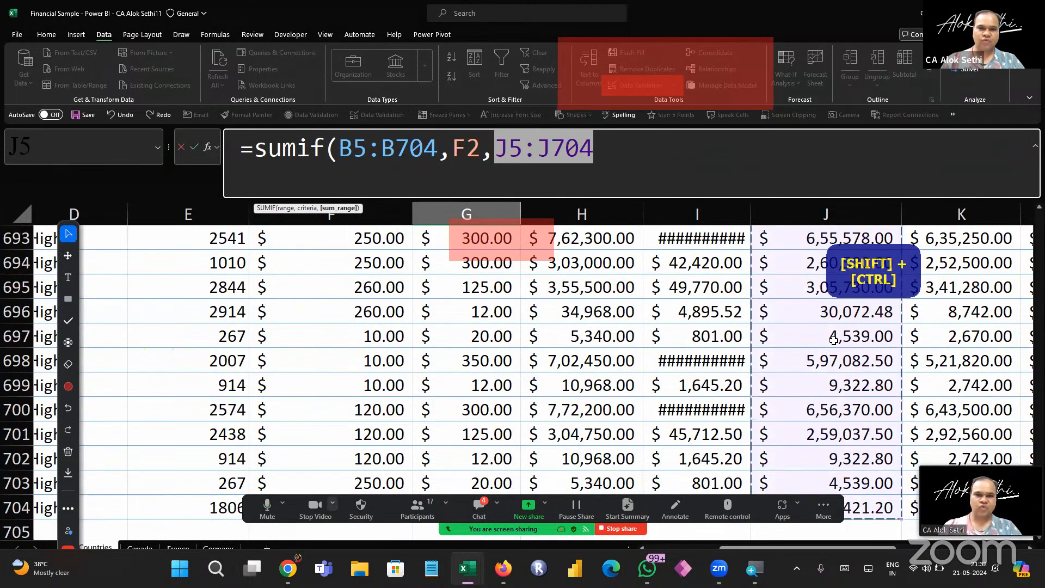
text())
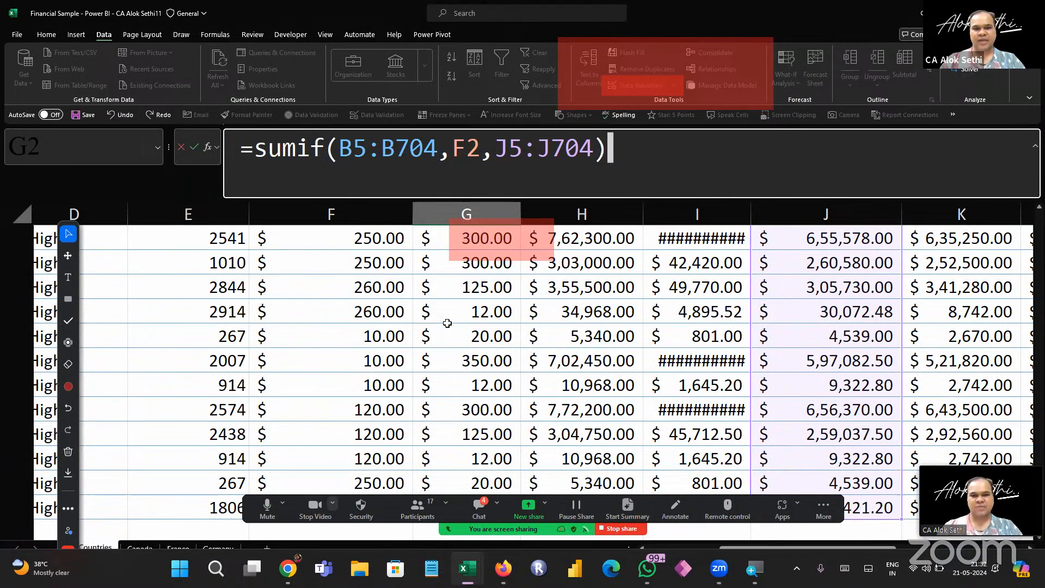
scroll(447, 324, left, 5)
scroll(447, 323, up, 1)
scroll(446, 323, up, 20)
key(Return)
key(ctrl+Up)
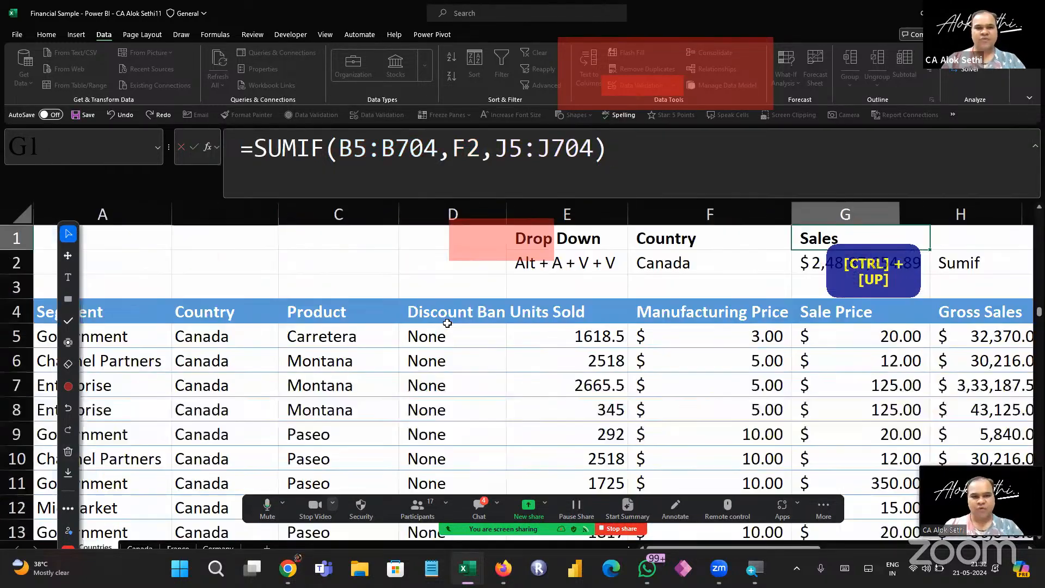
Review the SUMIF formula in G2 against its highlighted country range, drop-down criteria and Sales range, leaving it as is
click(804, 256)
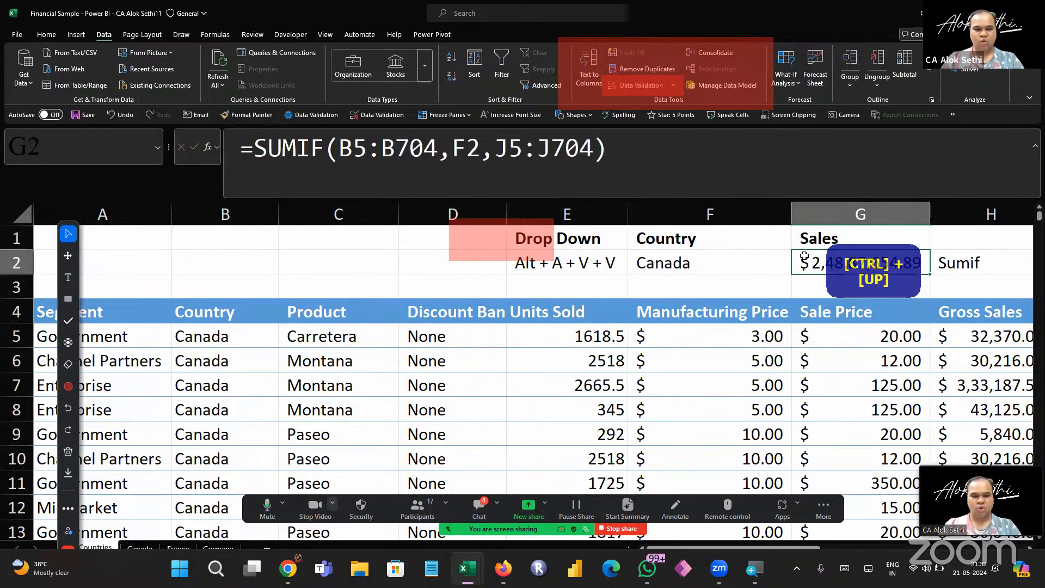
click(701, 159)
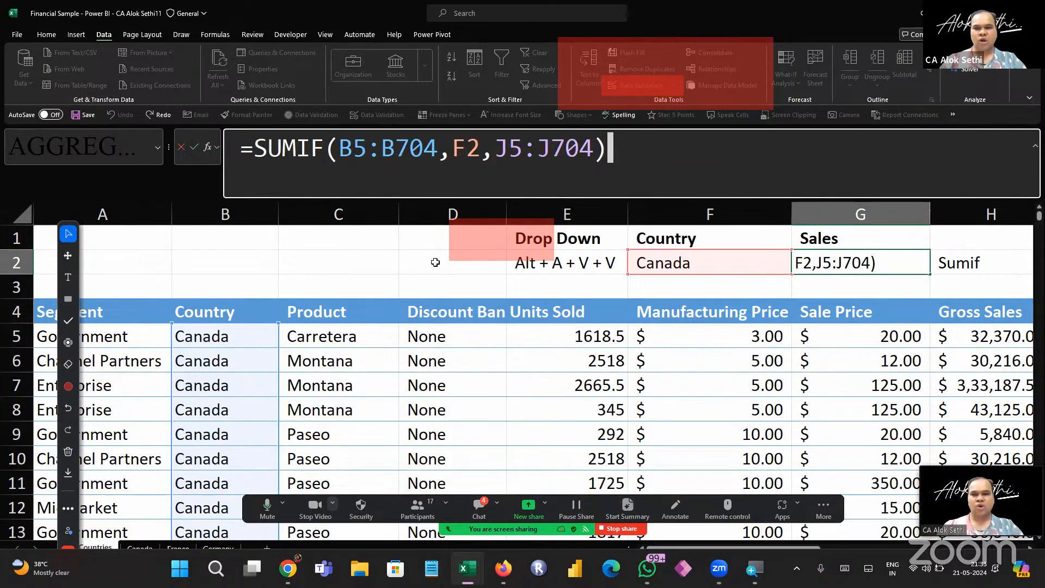
scroll(435, 262, right, 3)
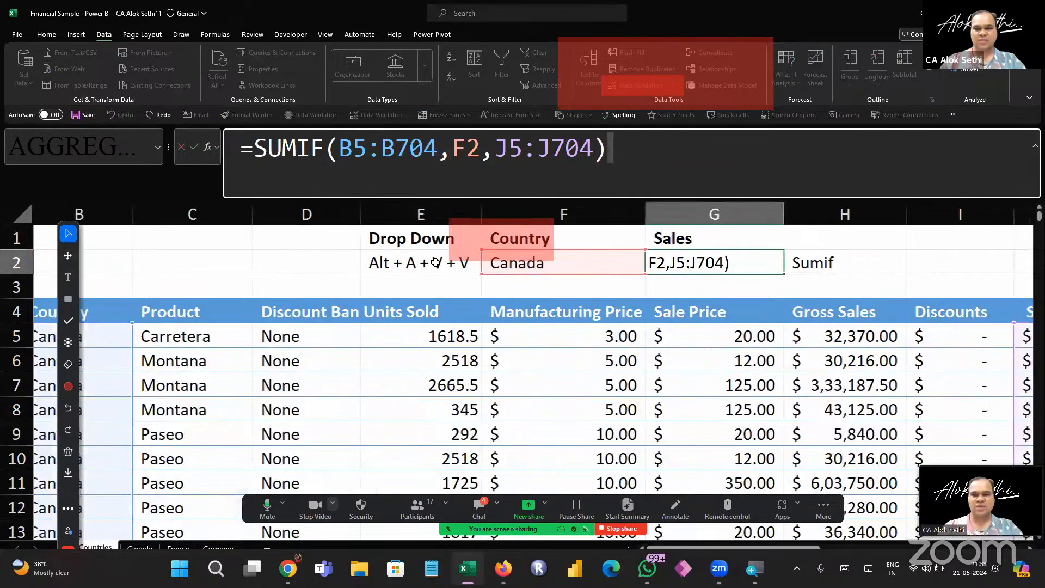
scroll(435, 262, right, 1)
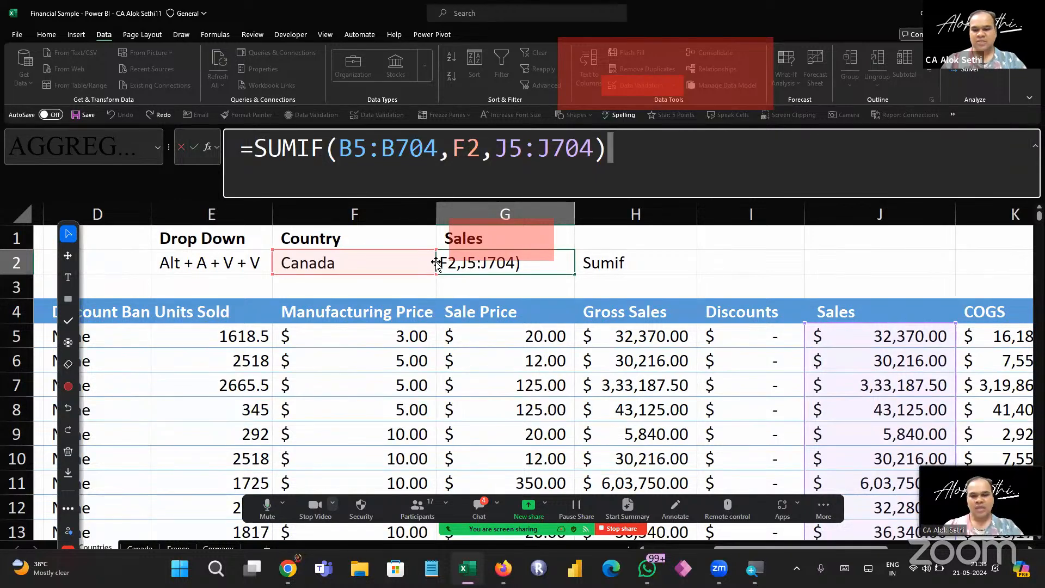
click(509, 280)
scroll(509, 282, left, 1)
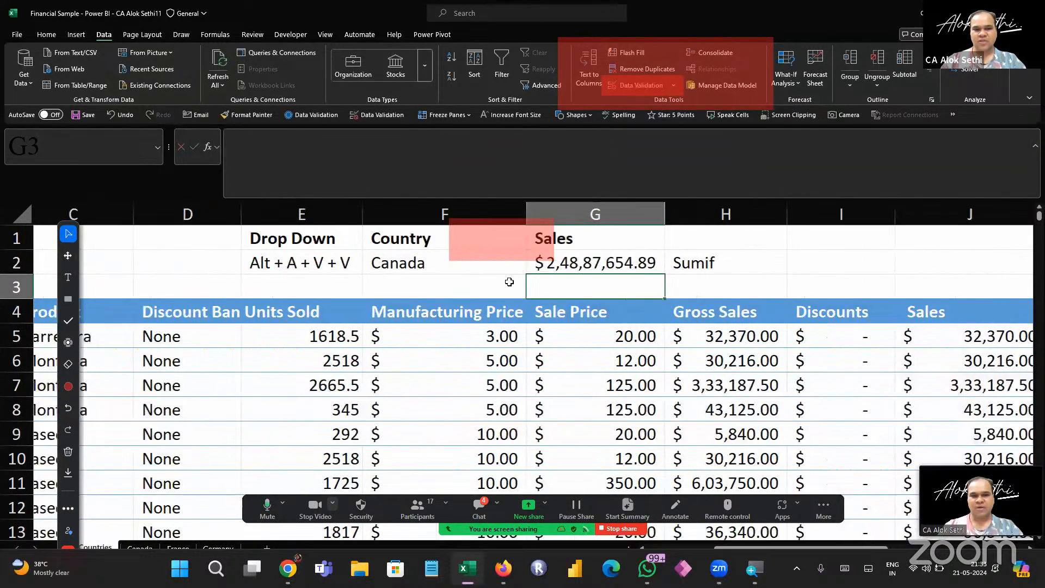
scroll(509, 281, left, 1)
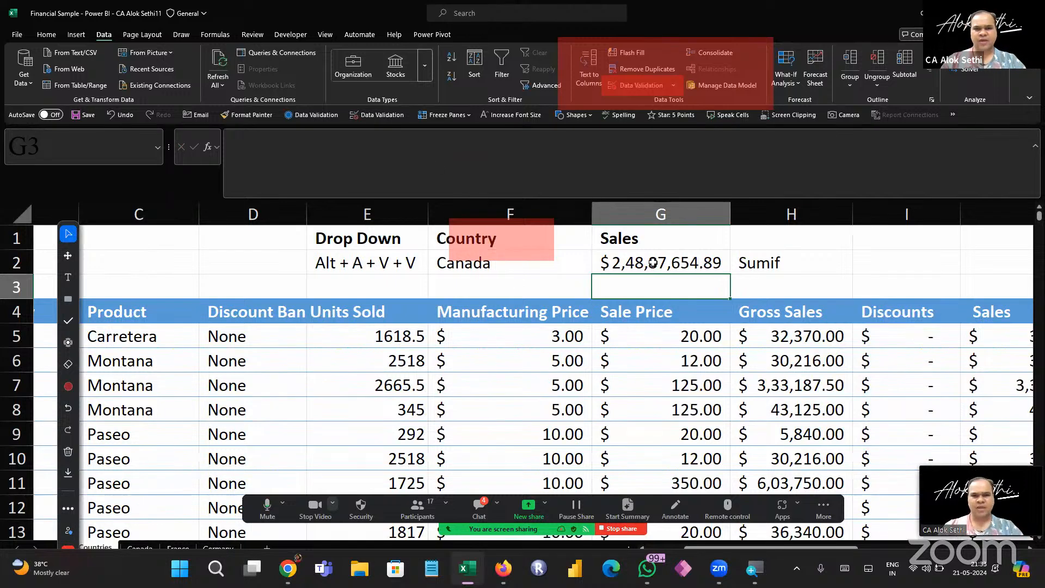
Format the Sales total in G2 to show no decimal places
key(Up)
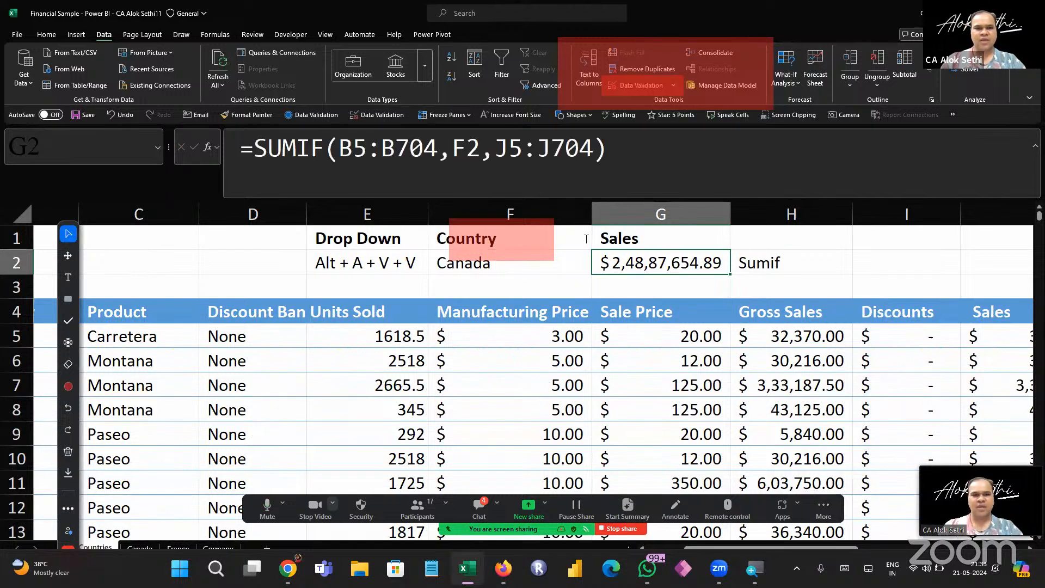
click(54, 37)
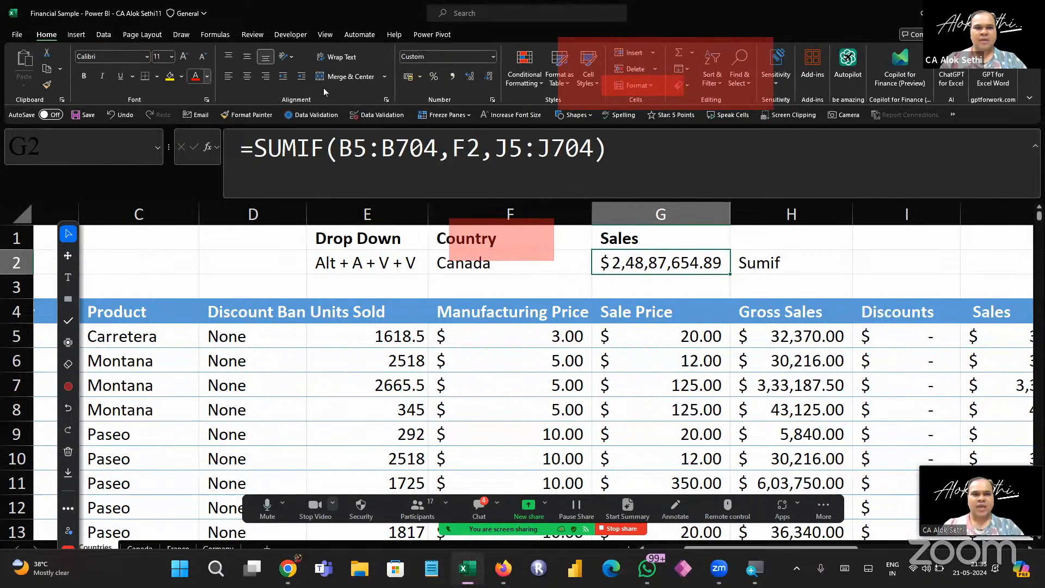
click(488, 80)
click(488, 80)
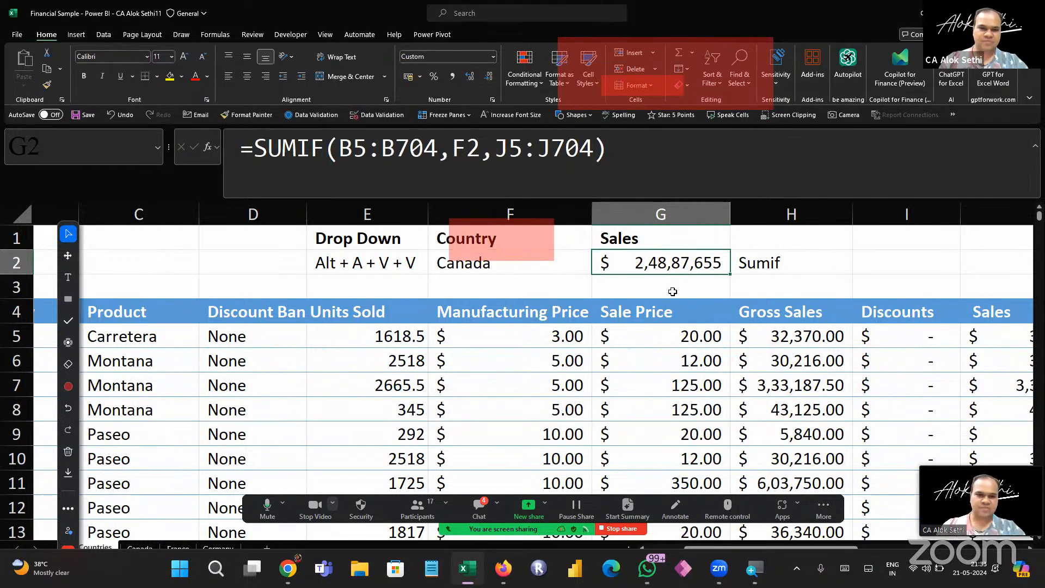
click(571, 265)
key(alt+Down)
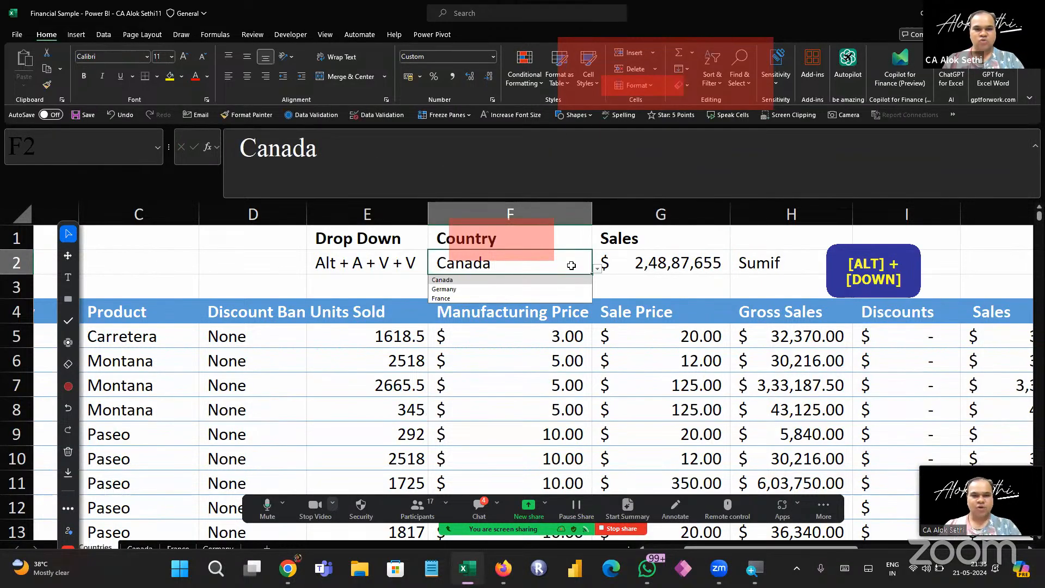
key(Down)
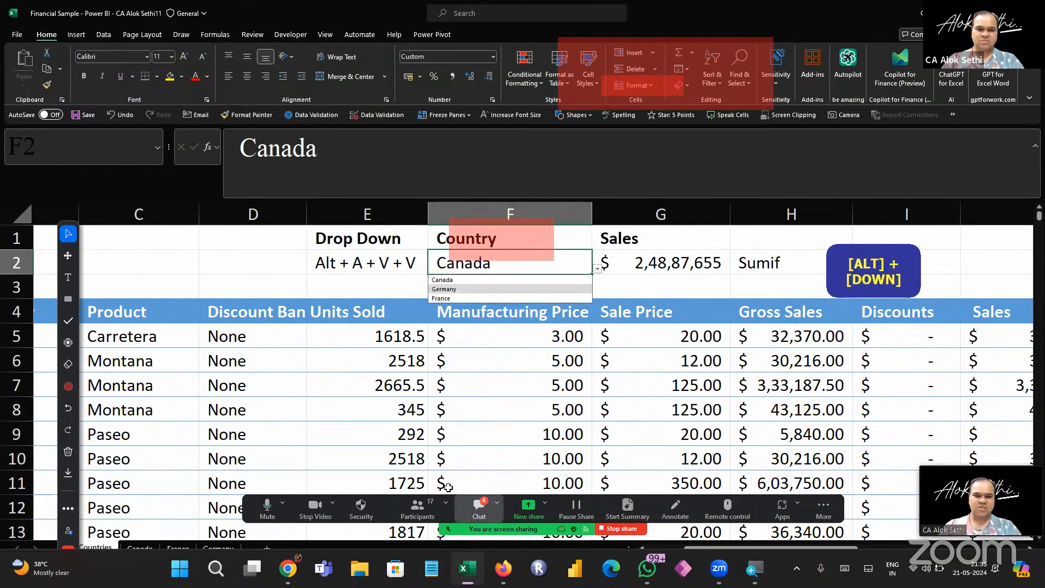
Check the newest messages in the Zoom meeting chat and bring up the participants list
click(479, 506)
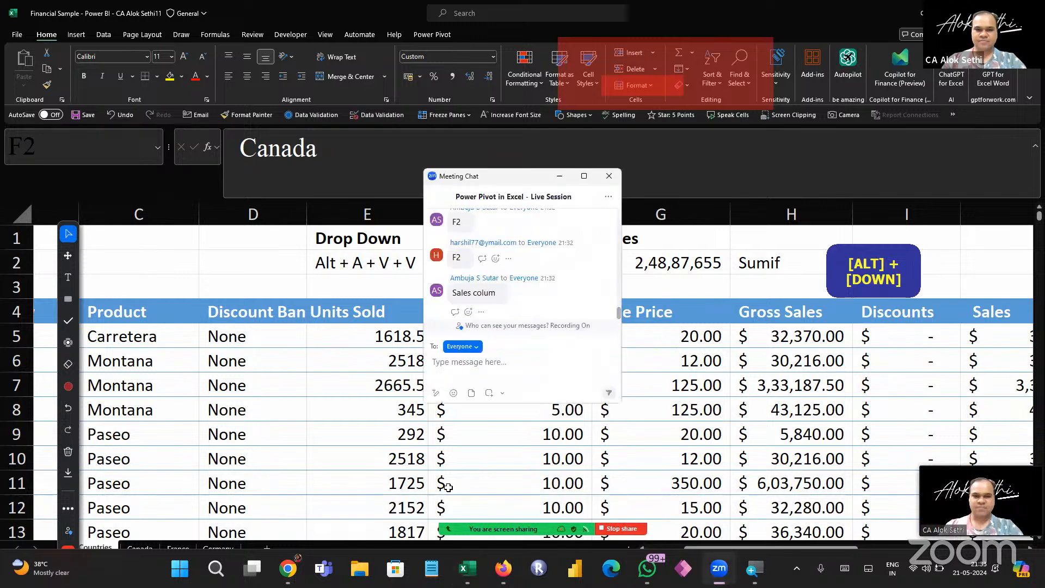
click(609, 175)
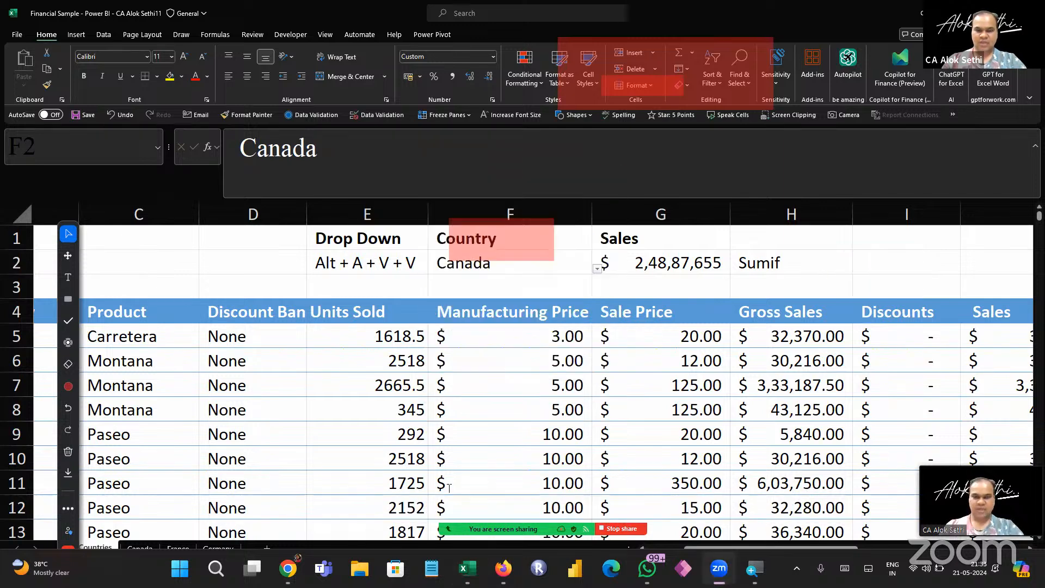
mouse_move(498, 494)
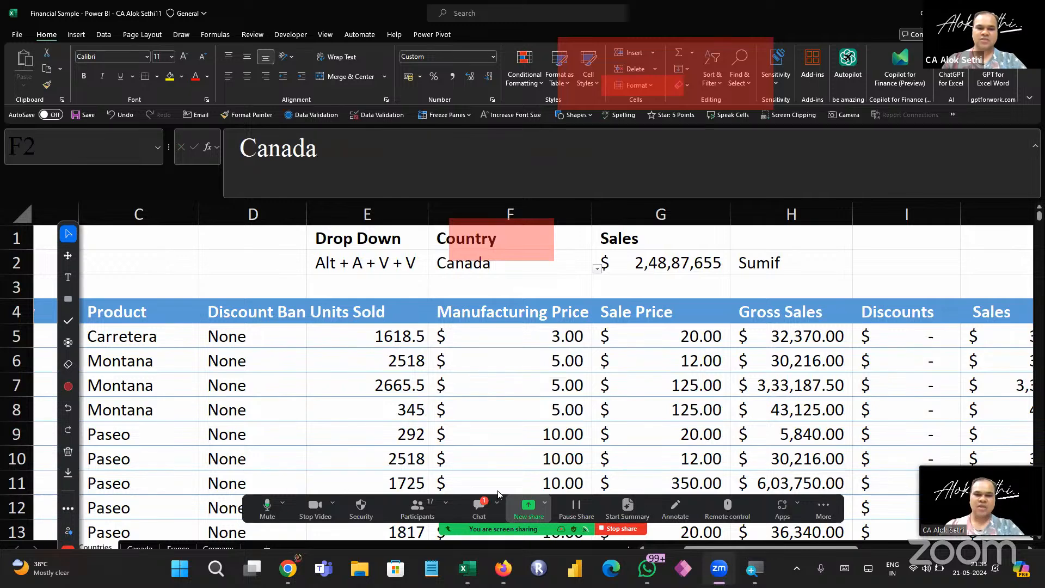
click(479, 506)
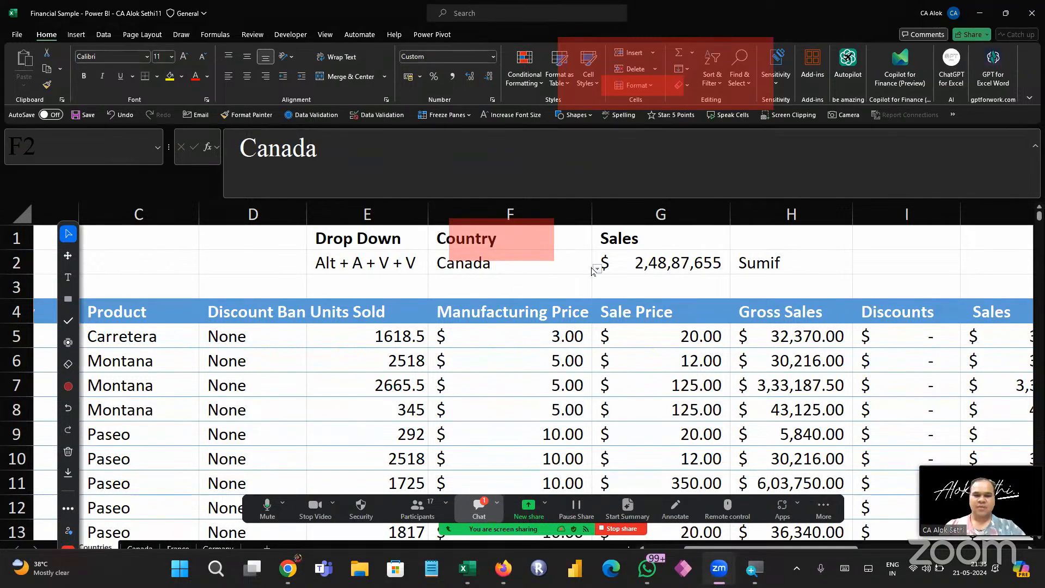
click(609, 176)
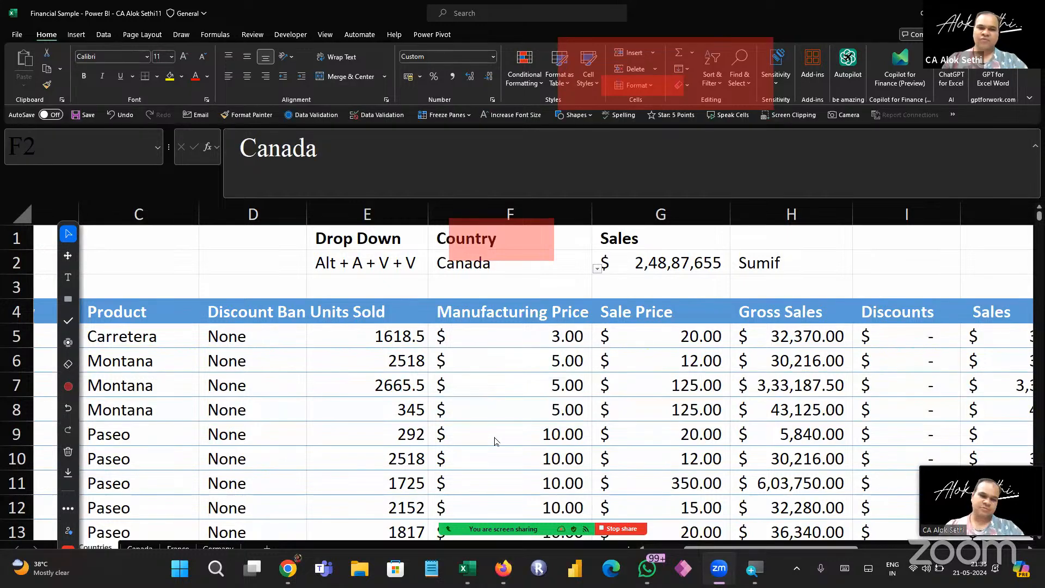
key(alt+u)
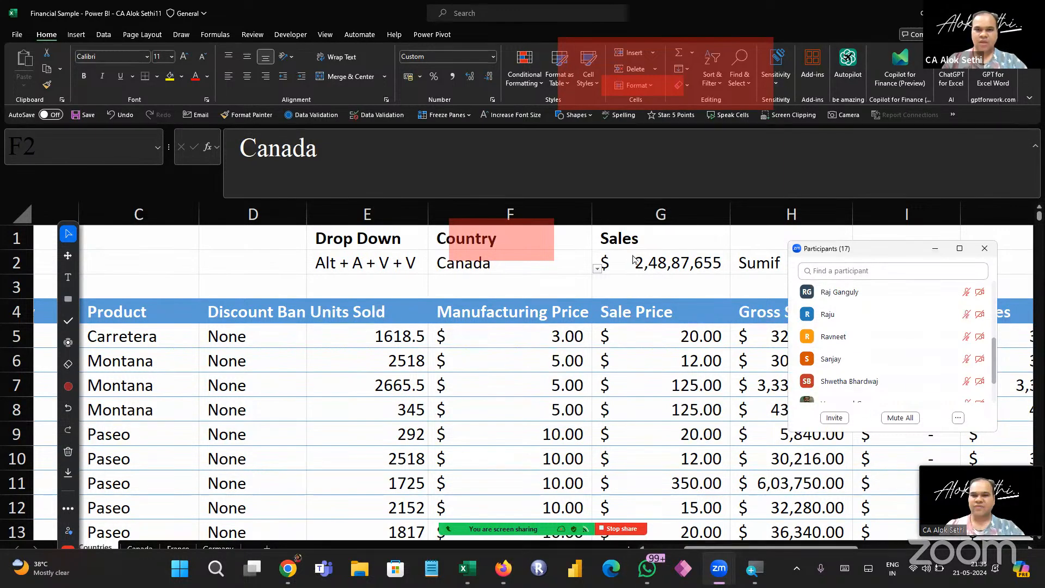
Move the participants window out of the way and fill the Sales total cell G2 with yellow
drag(887, 248, 933, 84)
click(523, 264)
click(662, 261)
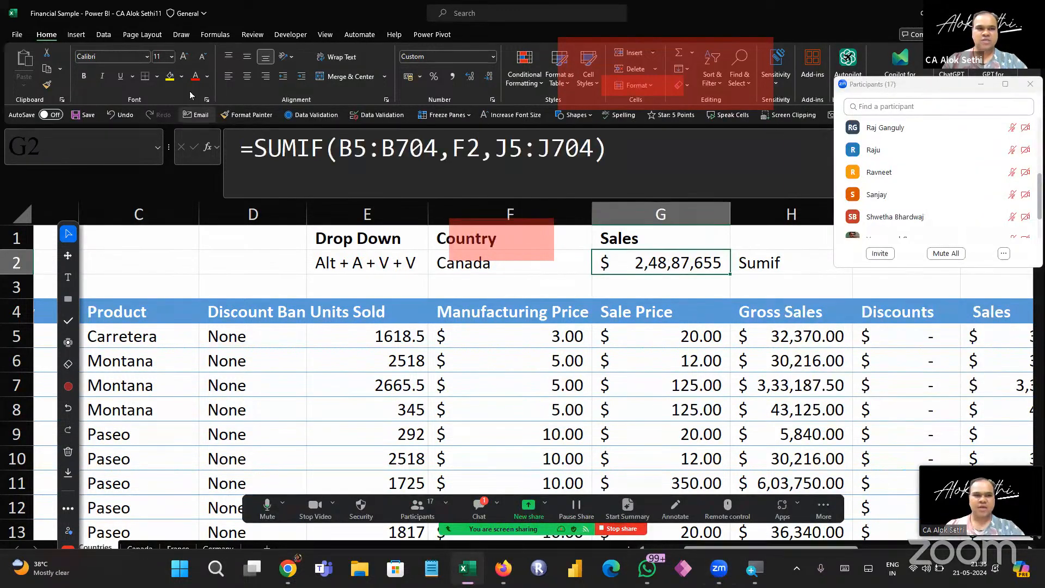
click(168, 76)
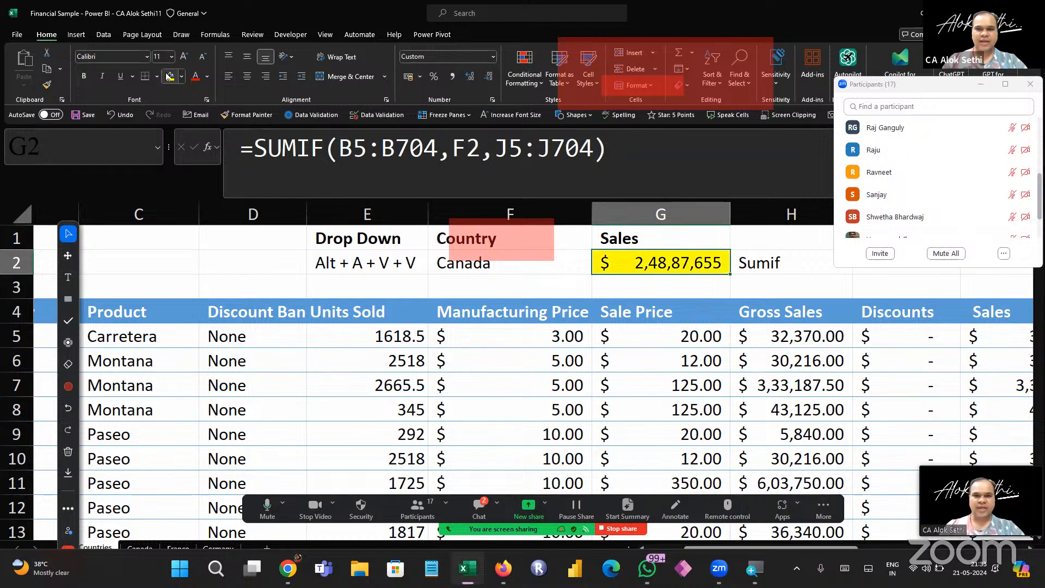
Change the country in the F2 drop-down to Germany, followed by France
click(477, 265)
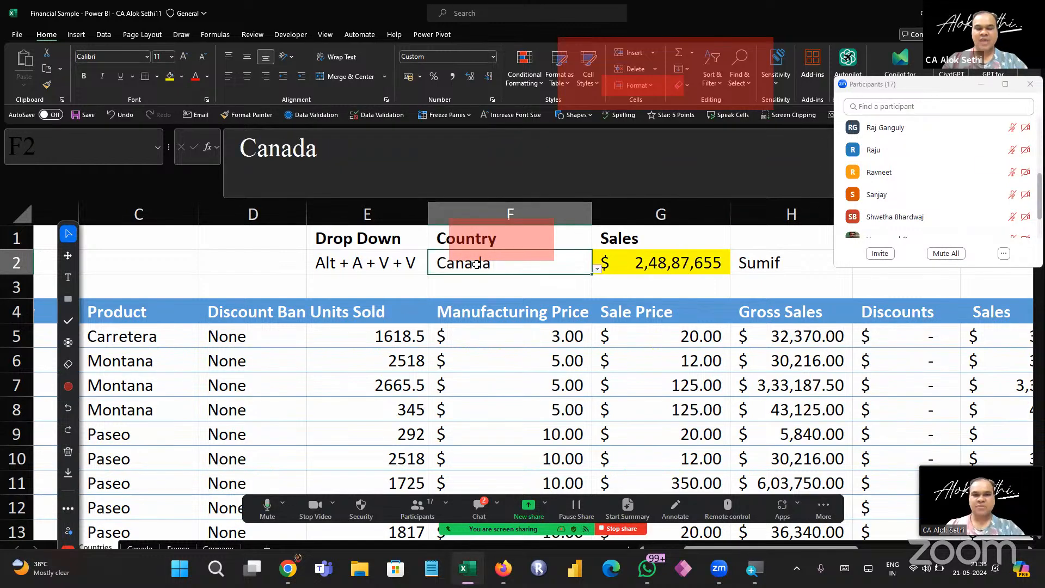
click(598, 269)
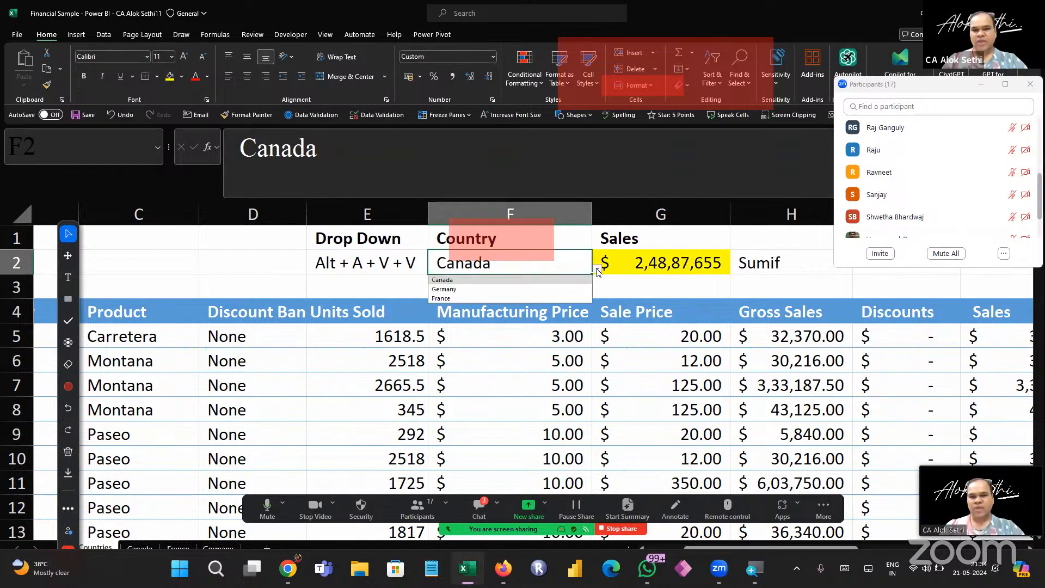
click(539, 289)
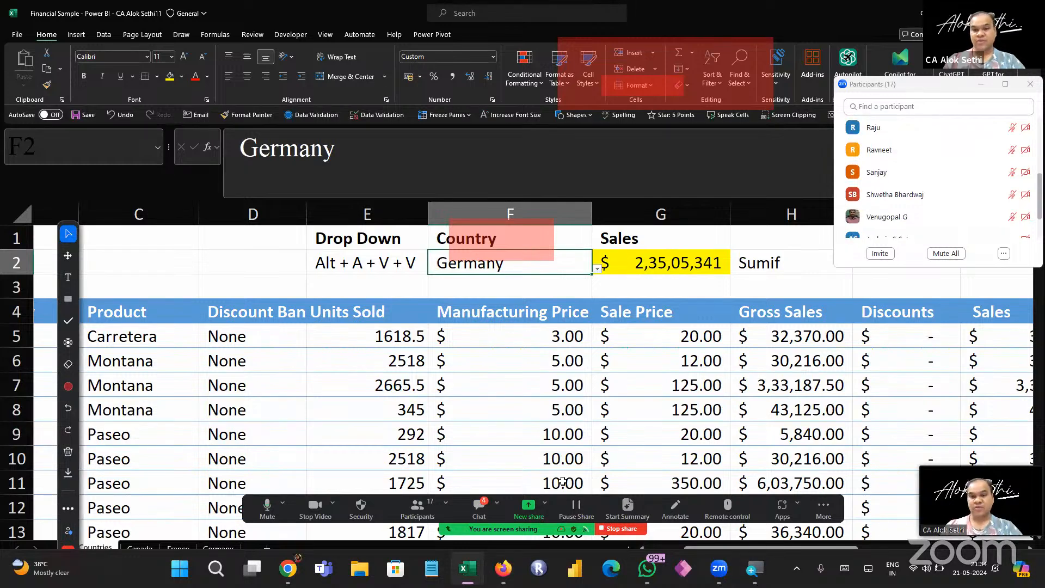
key(alt+Down)
key(Up)
key(Return)
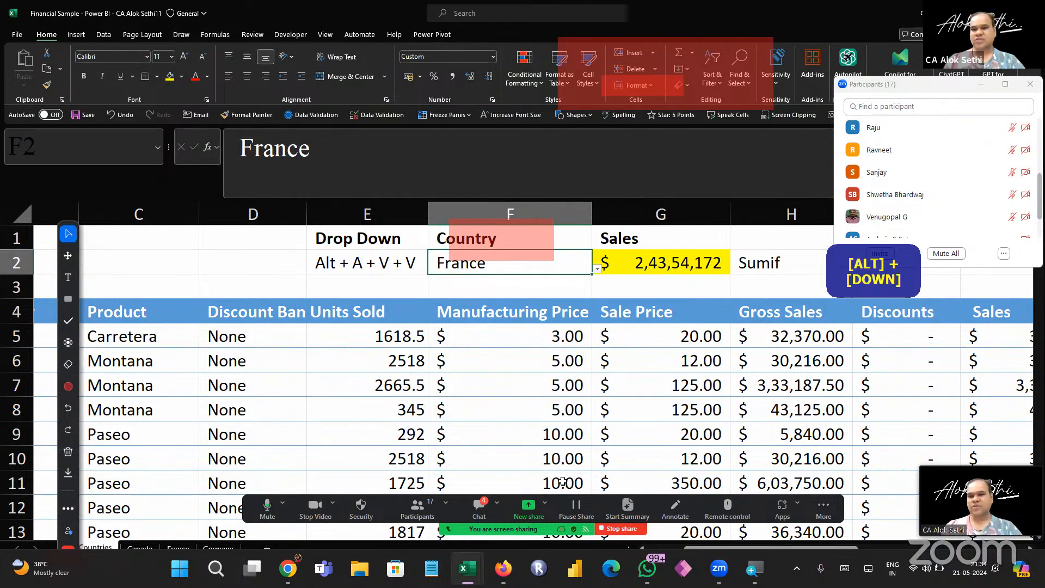
Cycle the country drop-down in F2 through Canada and Germany, ending on France
key(alt+Down)
key(Up)
key(Up)
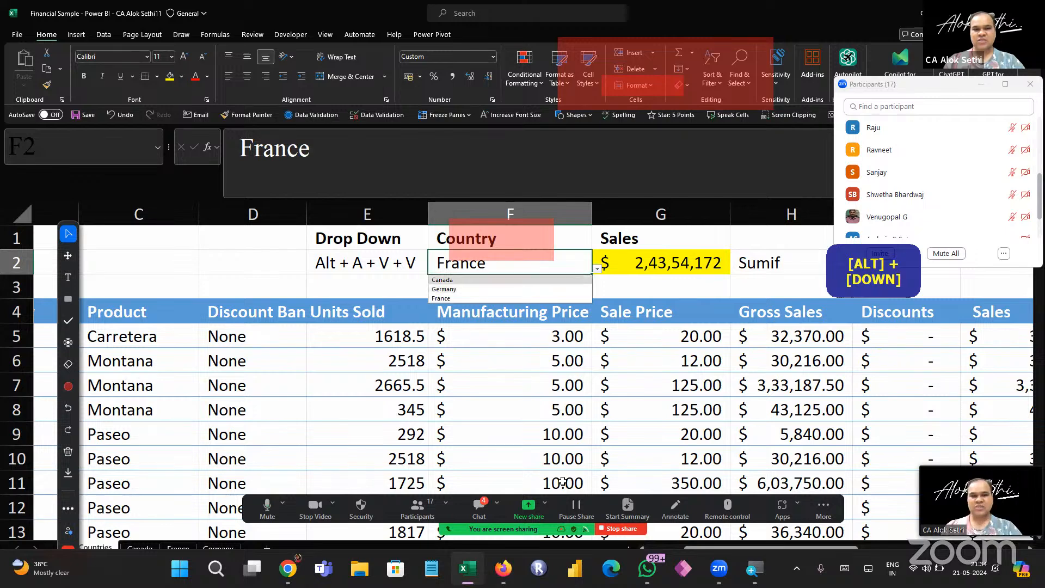
key(Return)
key(alt+Down)
key(Down)
key(Return)
key(alt+Down)
key(Down)
key(Return)
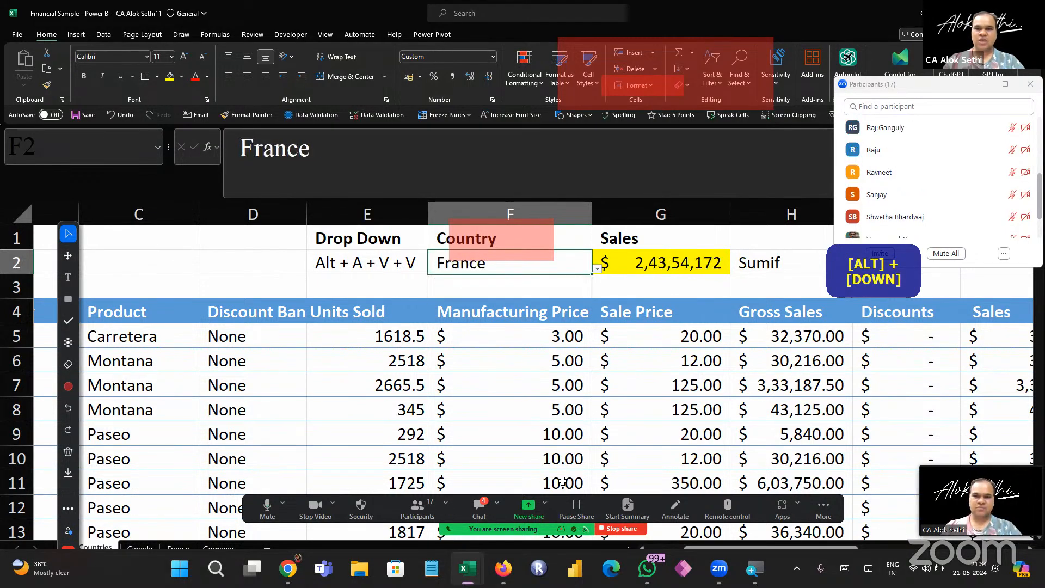
Read the latest messages in the meeting chat, close it and return to cell F2
click(479, 509)
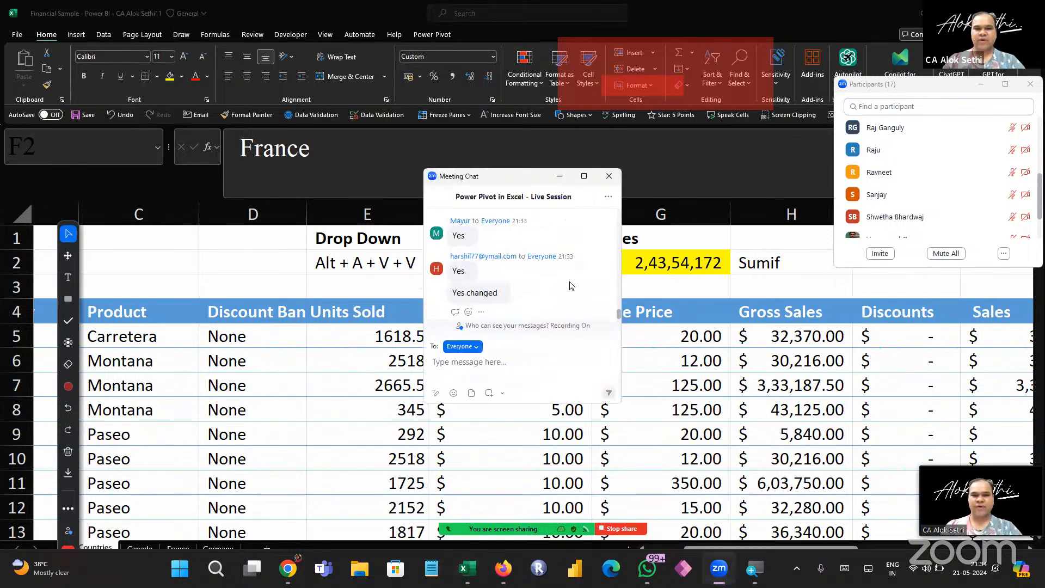
click(609, 176)
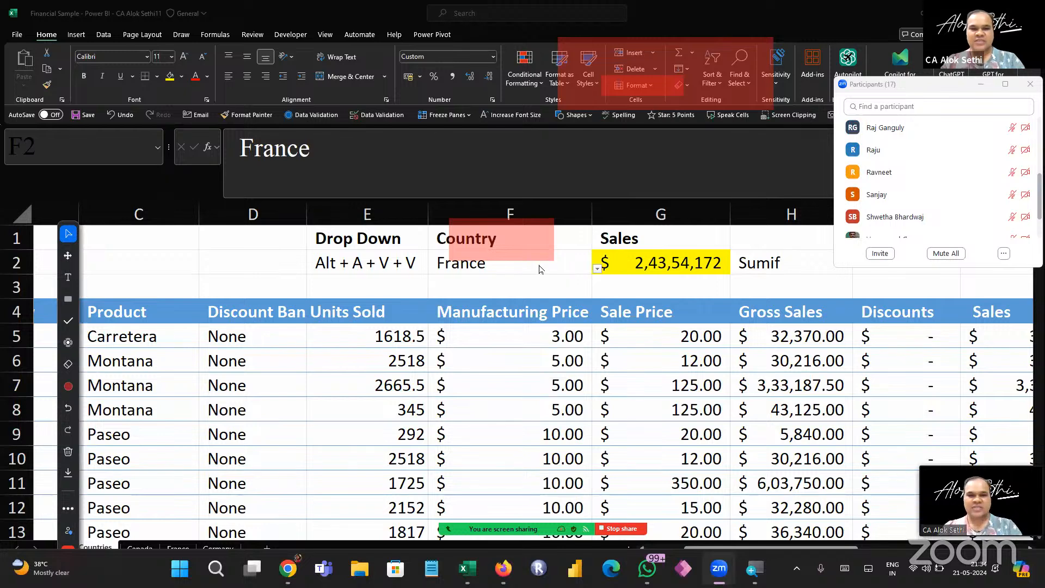
click(538, 264)
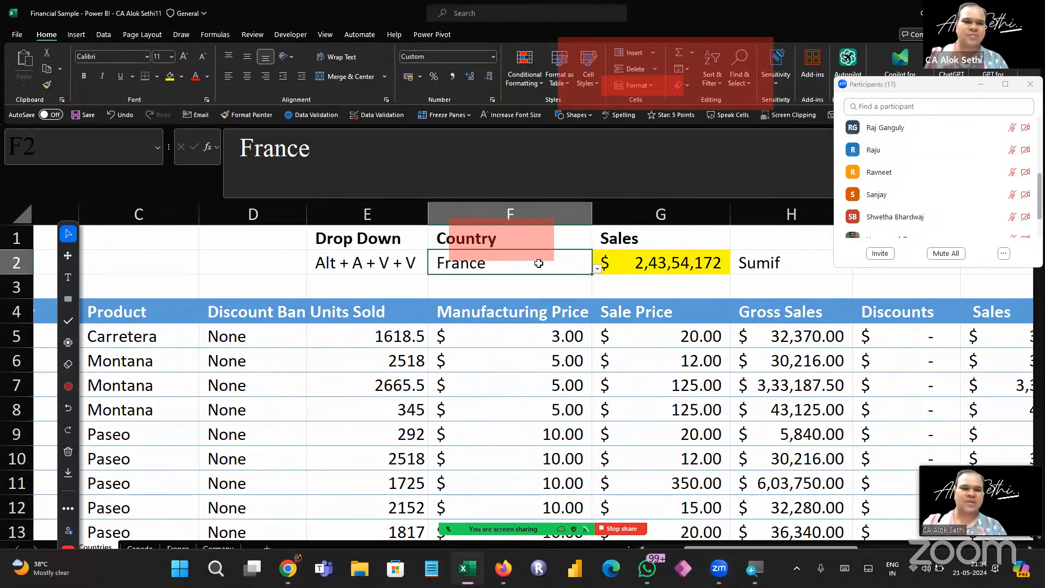
Look through the data rows on the All Countries sheet and close the floating annotation toolbar
key(Left)
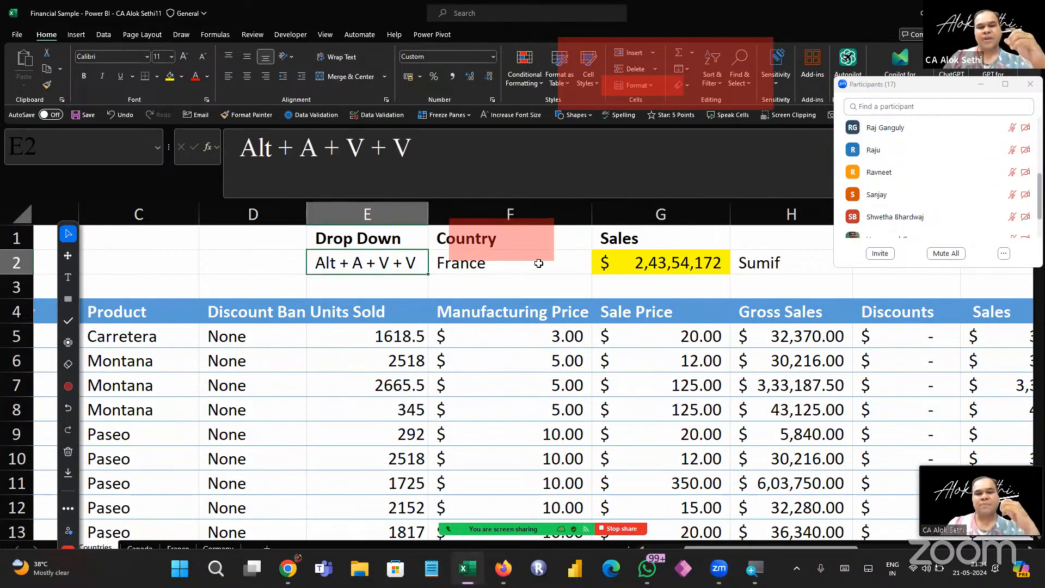
key(Down)
scroll(483, 361, down, 6)
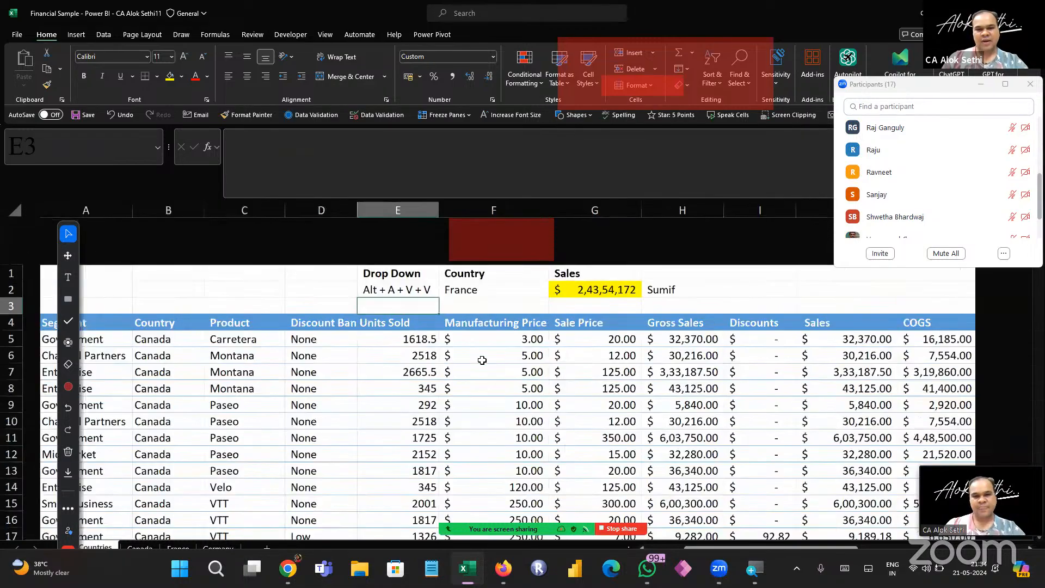
scroll(479, 359, down, 4)
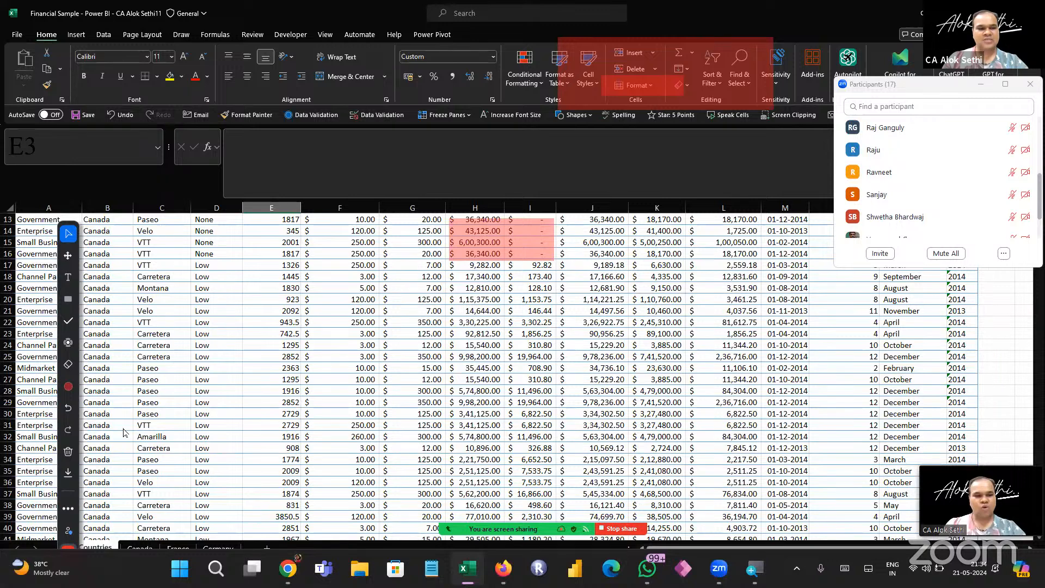
click(66, 548)
click(299, 363)
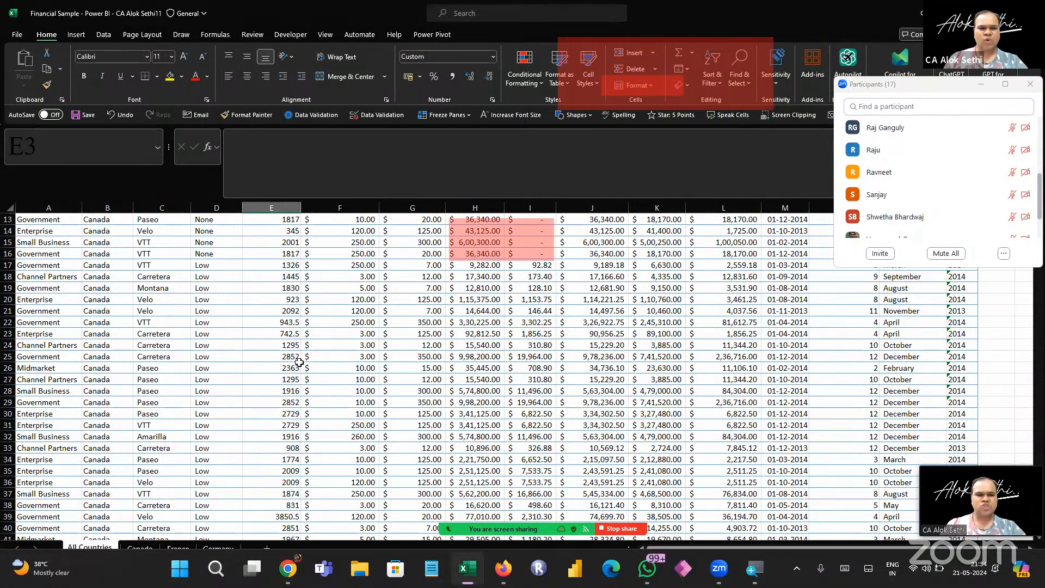
Return to the first rows of the sheet and inspect the ranges used by the SUMIF formula in G2
key(ctrl+Up)
key(ctrl+Up)
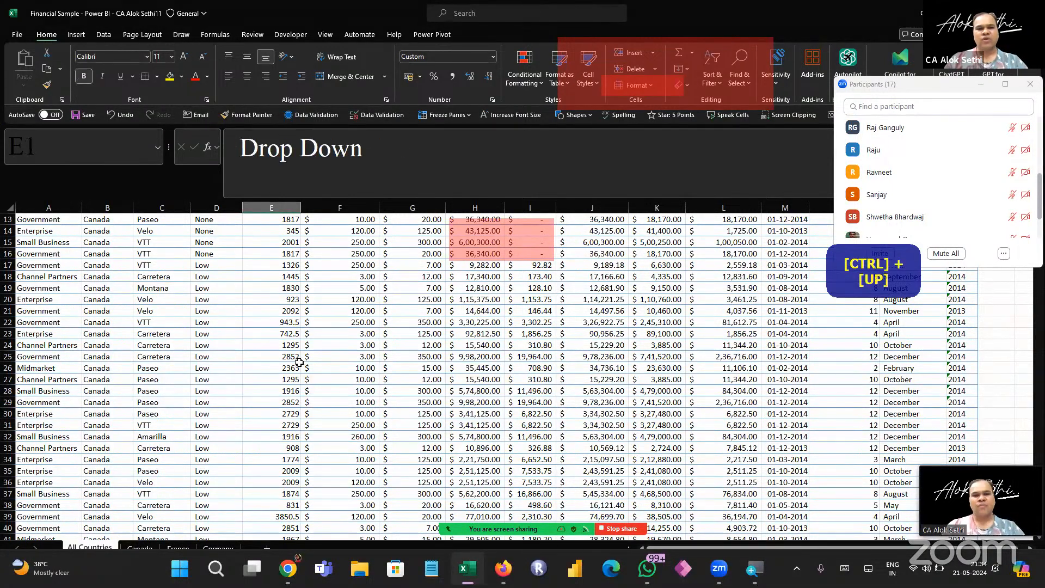
scroll(299, 363, up, 4)
scroll(299, 363, up, 2)
scroll(299, 362, left, 2)
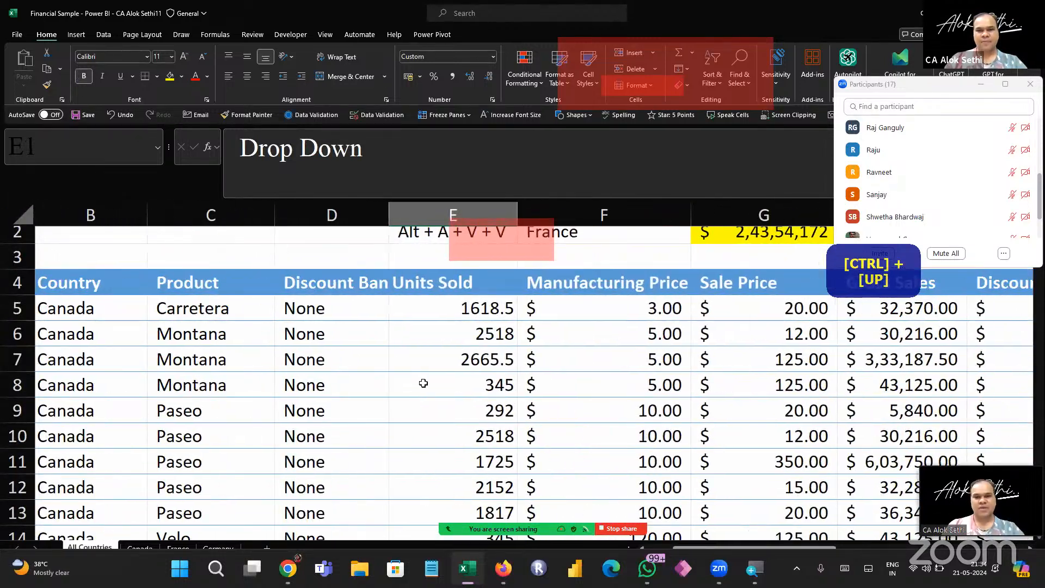
scroll(424, 383, up, 1)
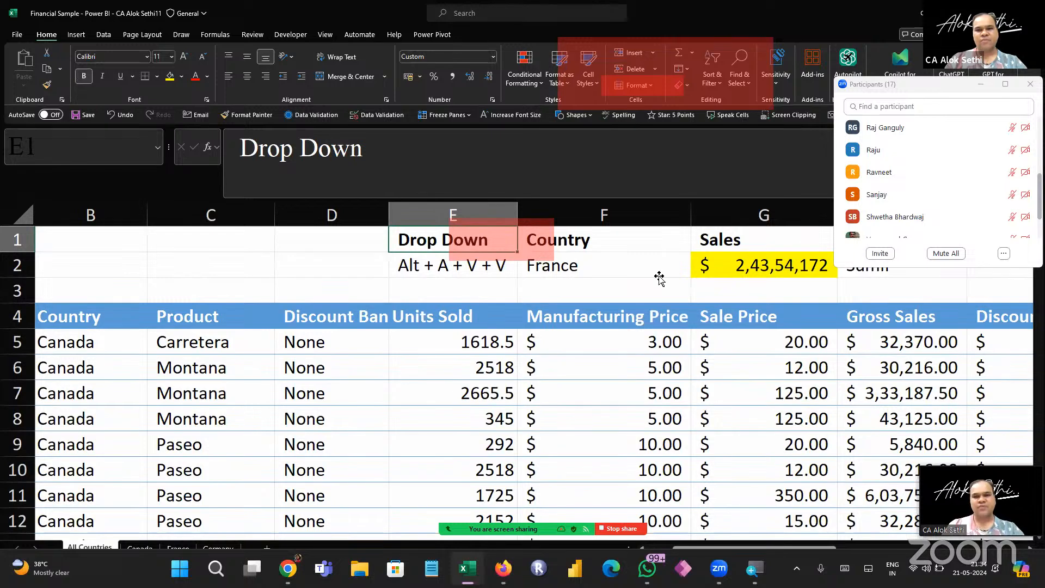
click(659, 276)
key(Right)
key(F2)
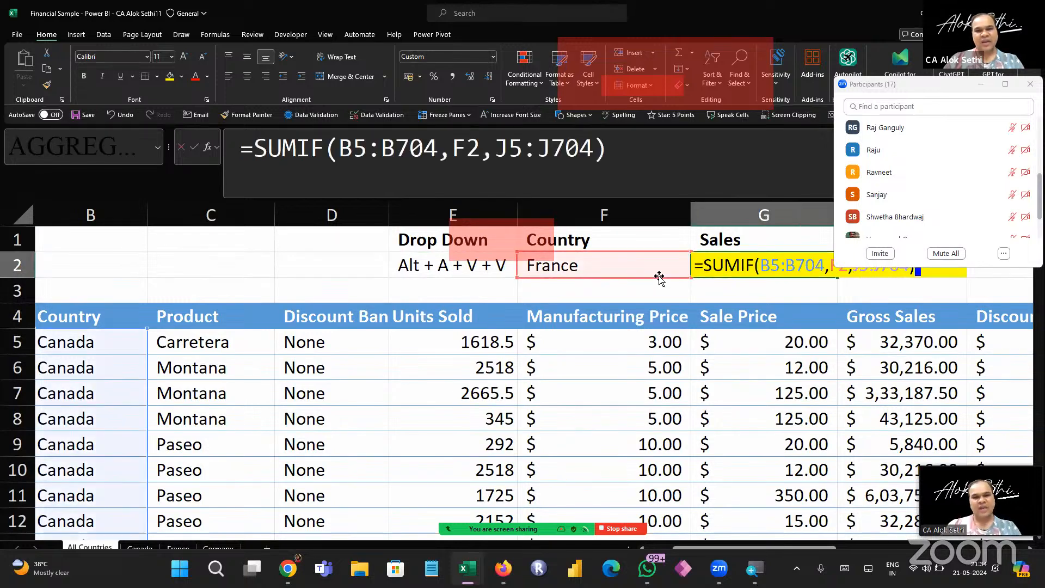
click(659, 276)
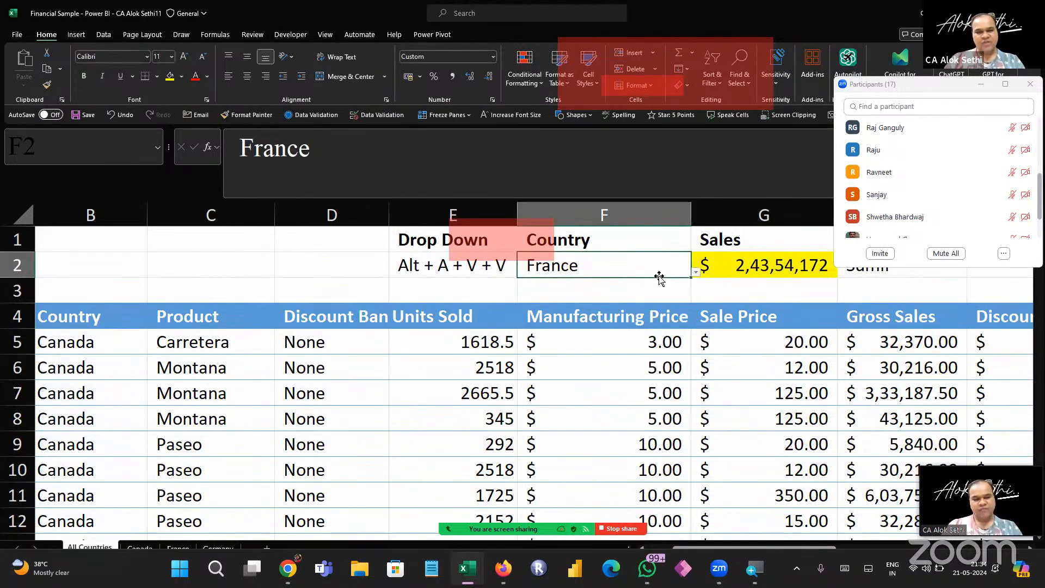
Choose Canada and after it Germany from the country drop-down in F2
key(alt+Down)
key(Up)
key(Up)
key(Return)
key(alt+Down)
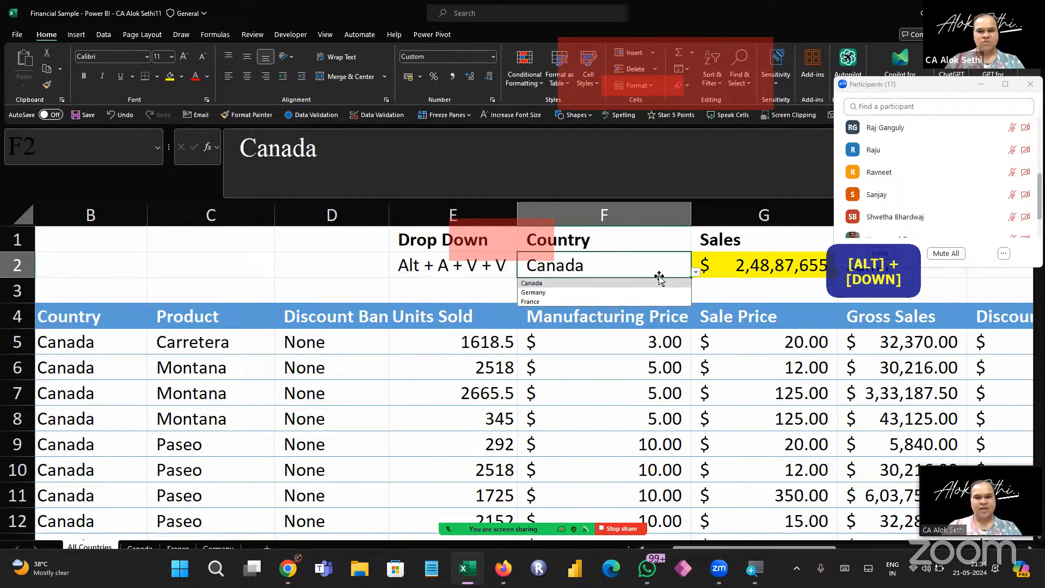
key(Down)
key(Return)
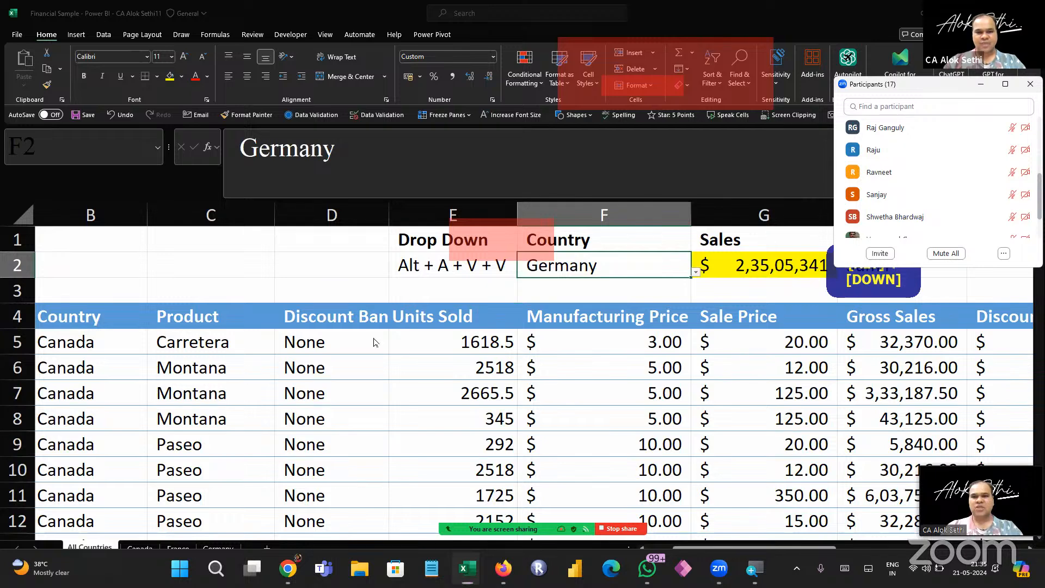
Close the participants window and check the meeting chat for new replies
drag(902, 84, 84, 104)
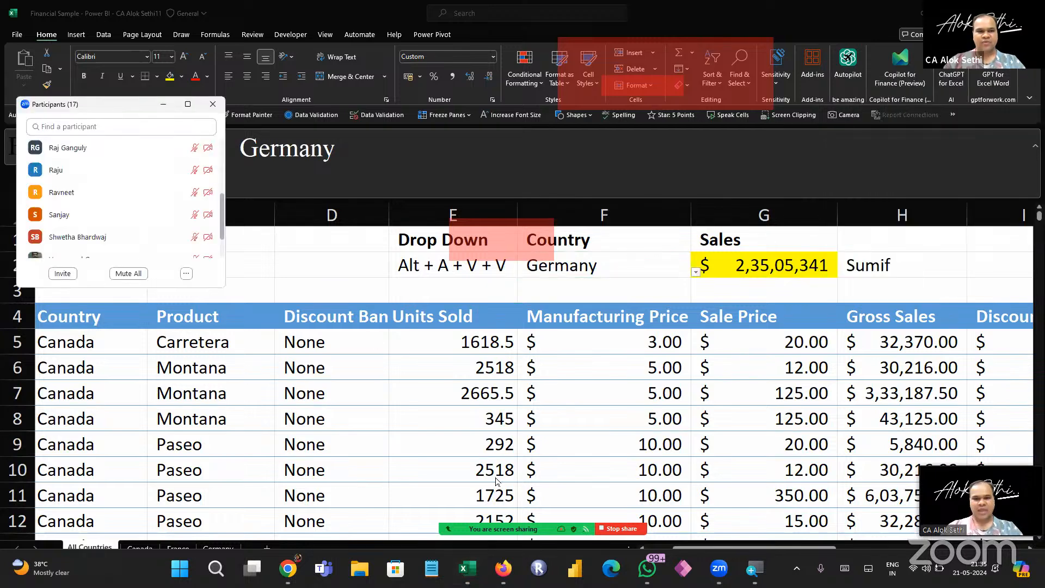
click(213, 104)
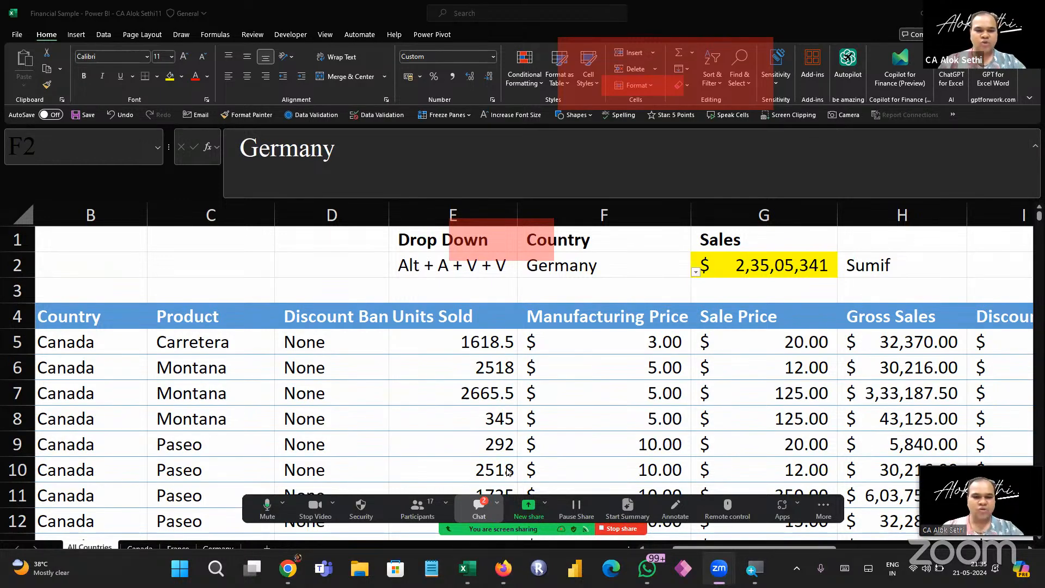
key(alt+h)
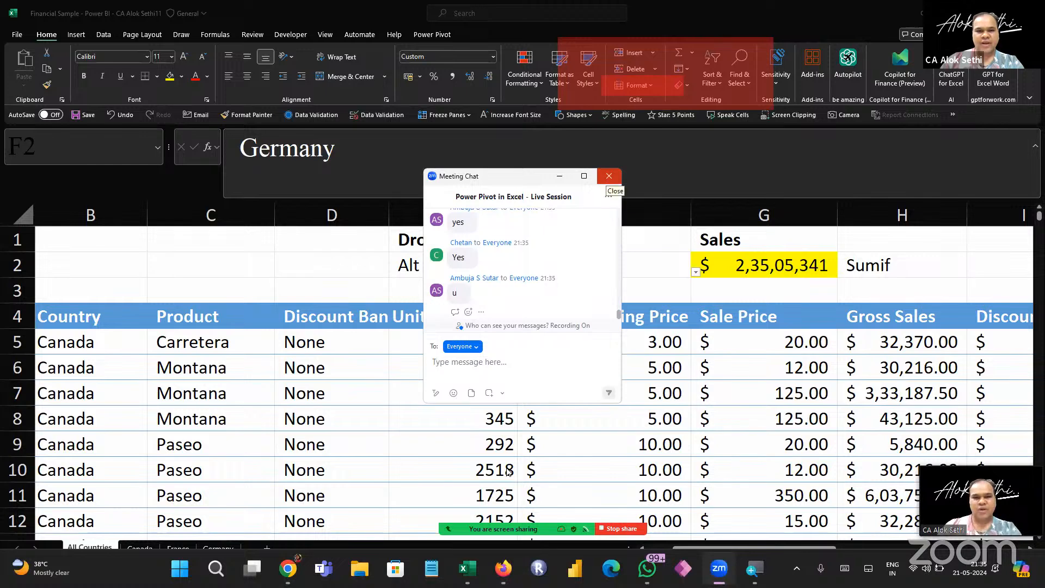
click(609, 176)
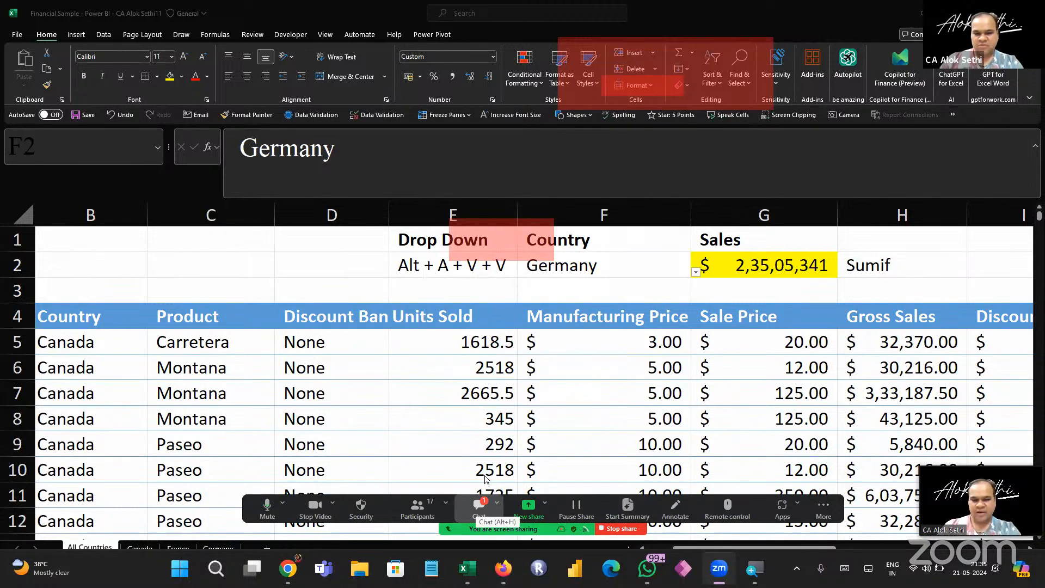
click(479, 509)
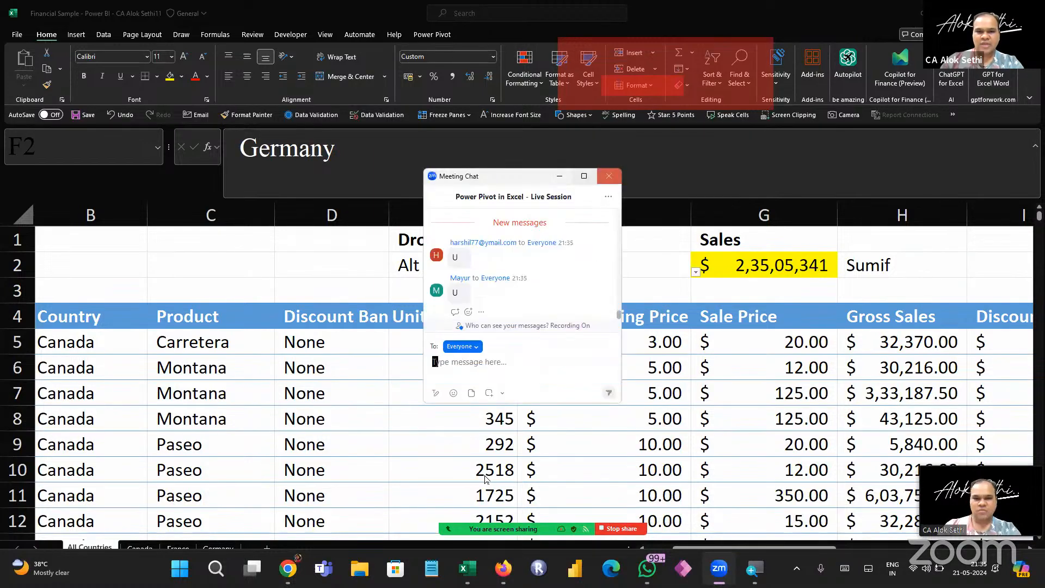
click(609, 176)
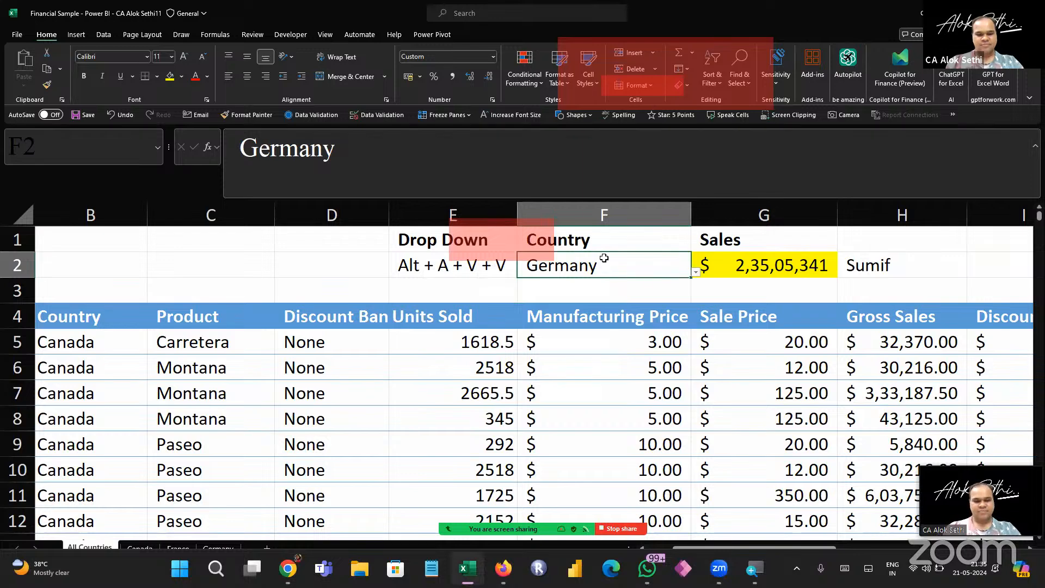
Set the country in the F2 drop-down to Canada
key(alt+Down)
key(Up)
key(Up)
key(Return)
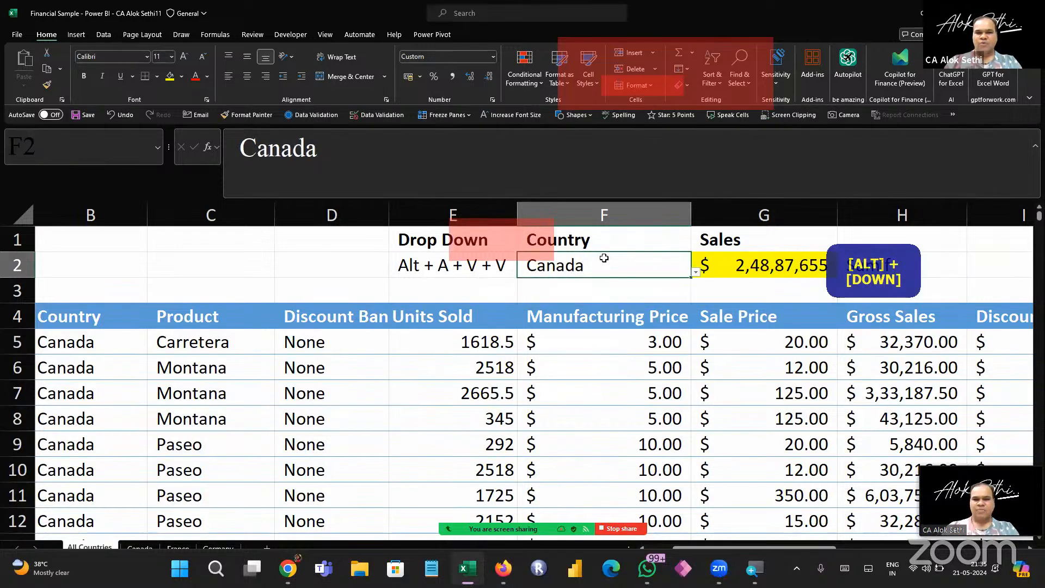
Show the cell references of the SUMIF formula in G2 and leave the cell without editing it
key(Return)
key(Up)
key(Right)
key(F2)
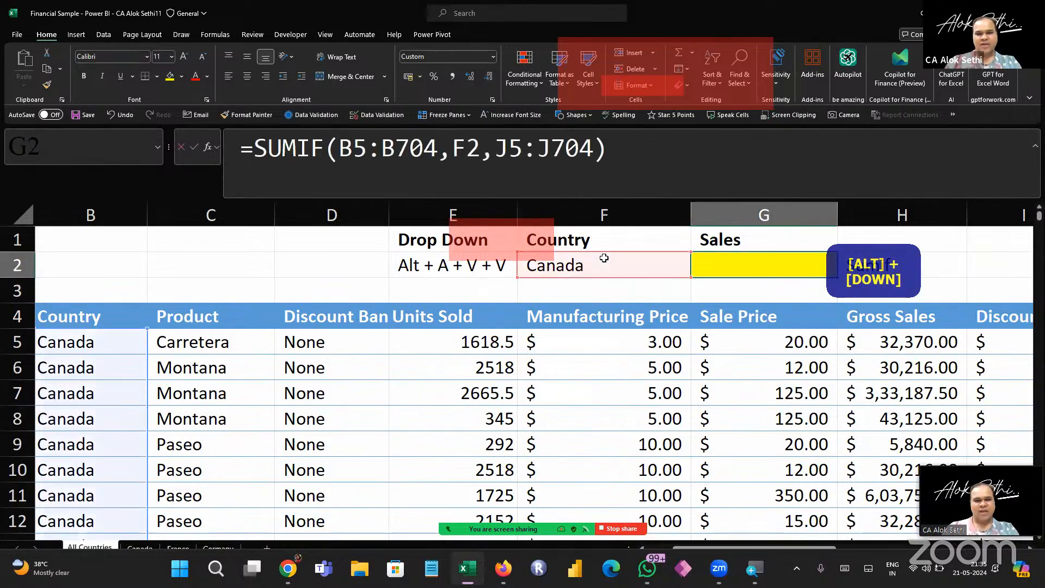
key(Escape)
Move the Drop Down label and its shortcut note from E1:E2 to C1:C2
key(Left)
key(Left)
key(Left)
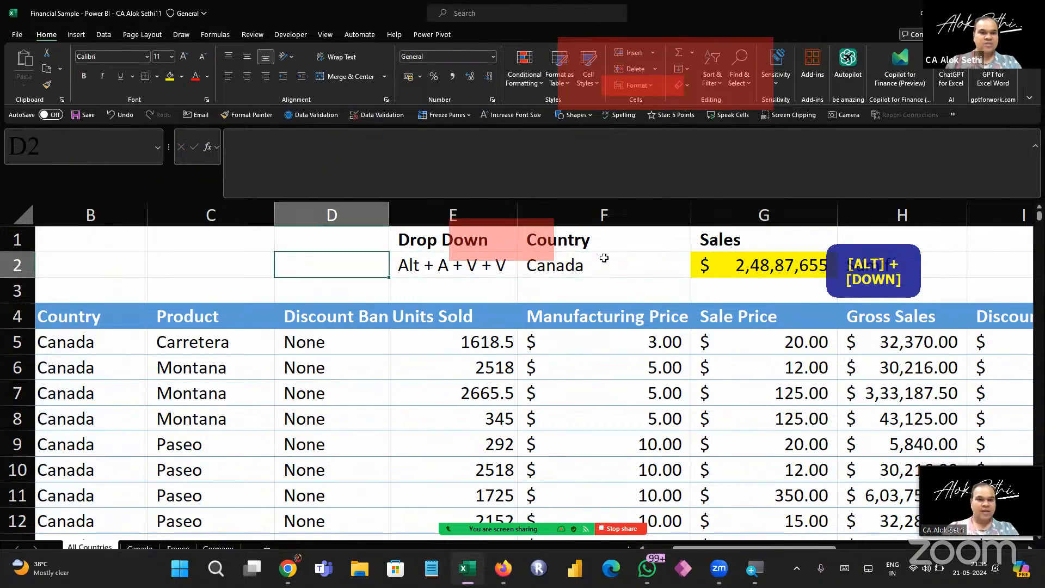
key(Up)
key(Right)
key(shift+Down)
key(ctrl+x)
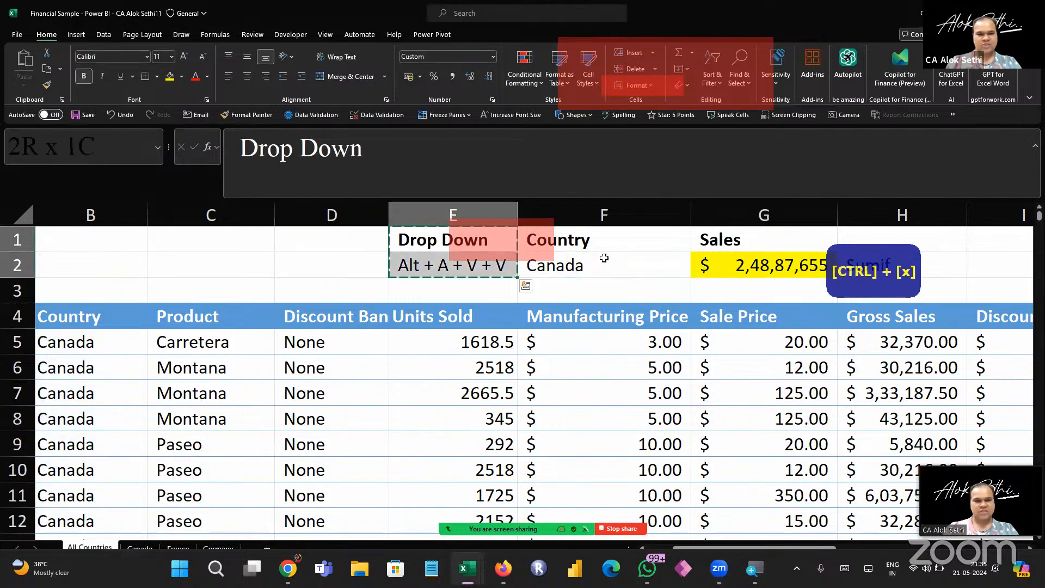
key(Left)
key(Left)
key(Return)
Select the Segment header cell A4 of the data table
key(Right)
key(Right)
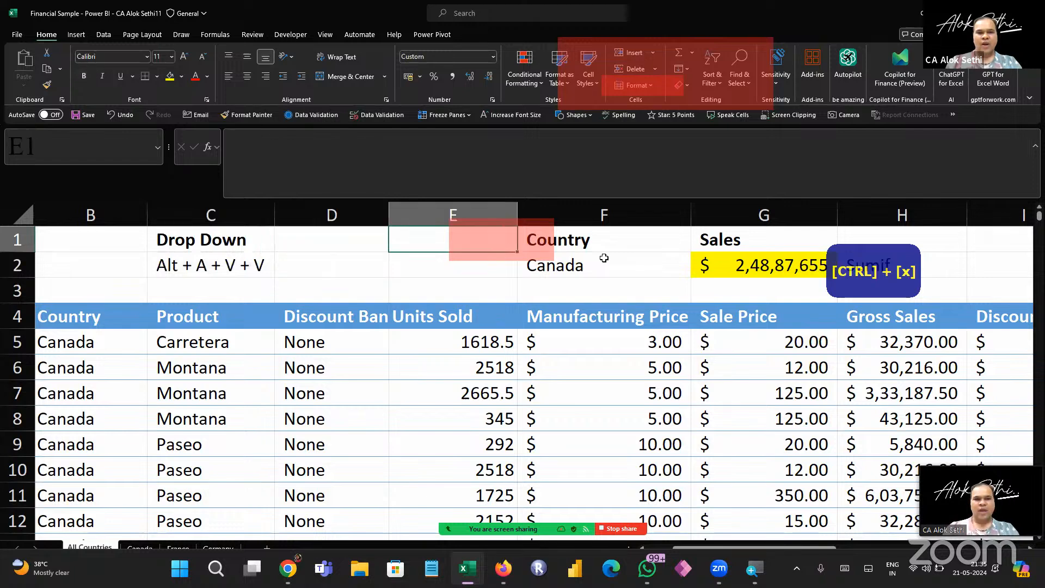
scroll(445, 410, left, 2)
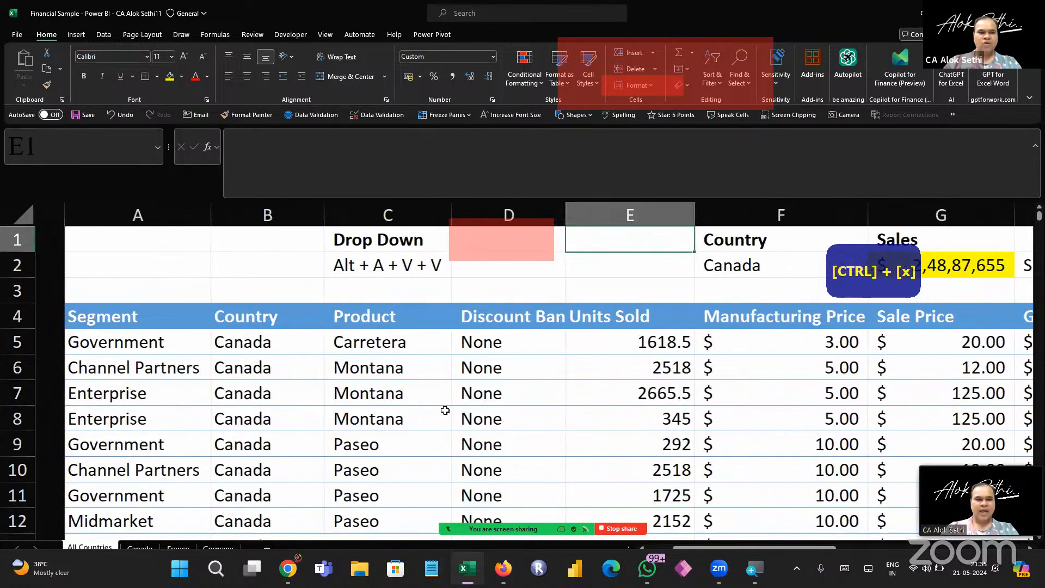
click(74, 316)
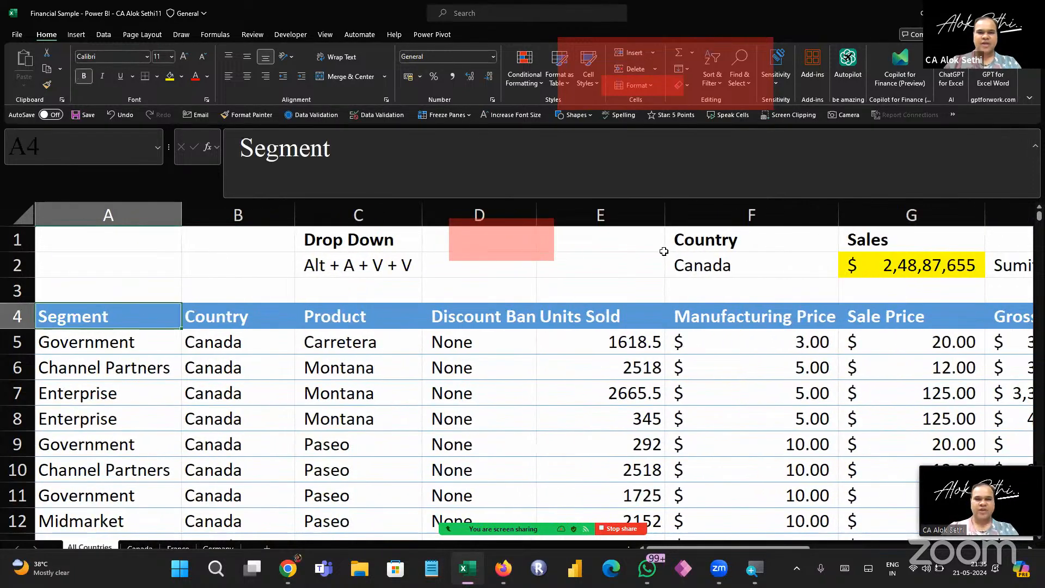
Add a bold Segment heading in cell E1, beside the Country heading
click(575, 237)
text(Seg)
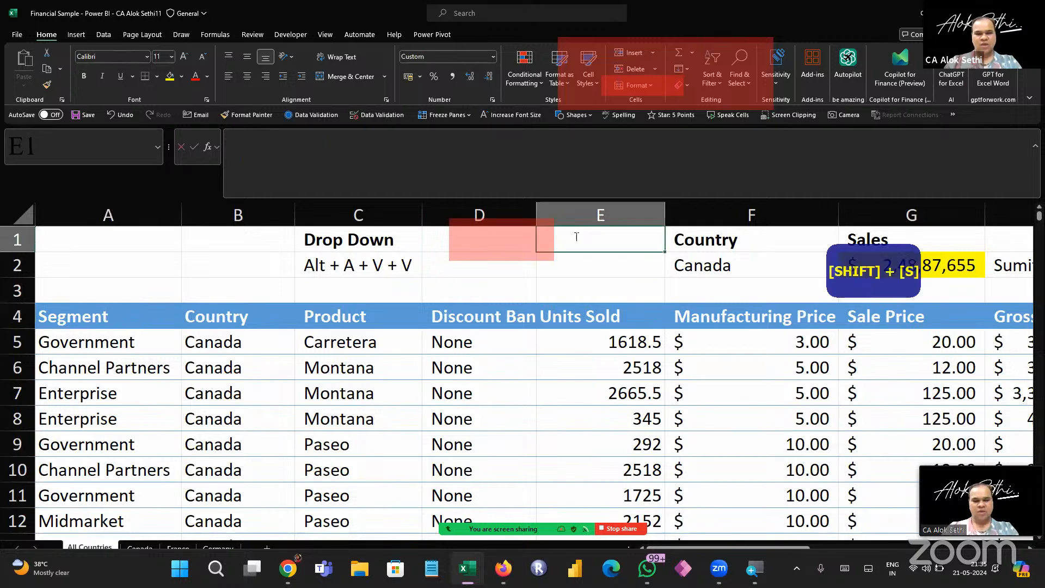
text(ment)
key(Return)
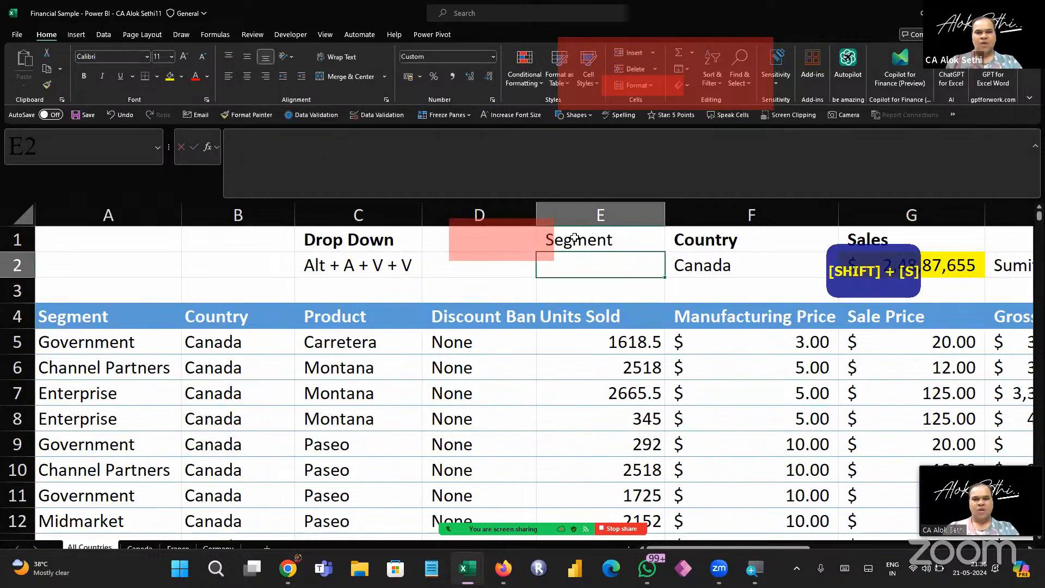
click(574, 237)
key(ctrl+b)
key(Down)
key(Right)
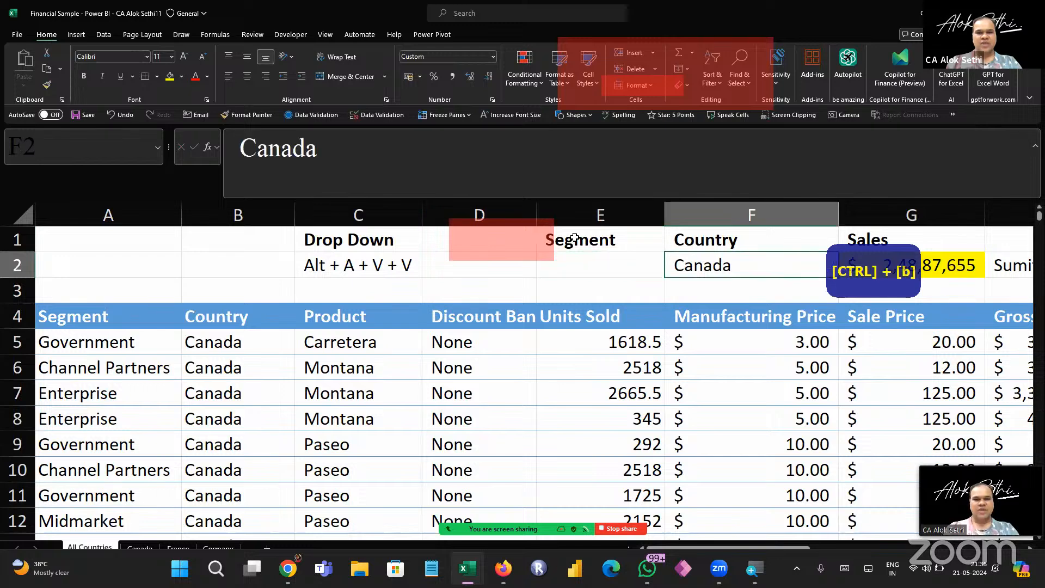
Select the empty cell E2 under the Segment heading and read the new question in the meeting chat
scroll(575, 237, right, 1)
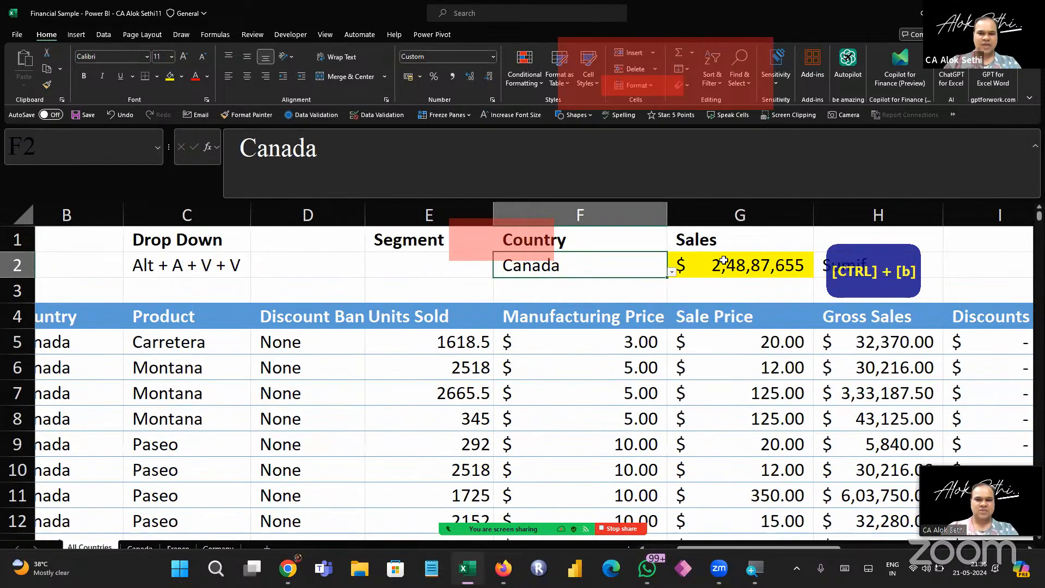
click(723, 260)
click(443, 265)
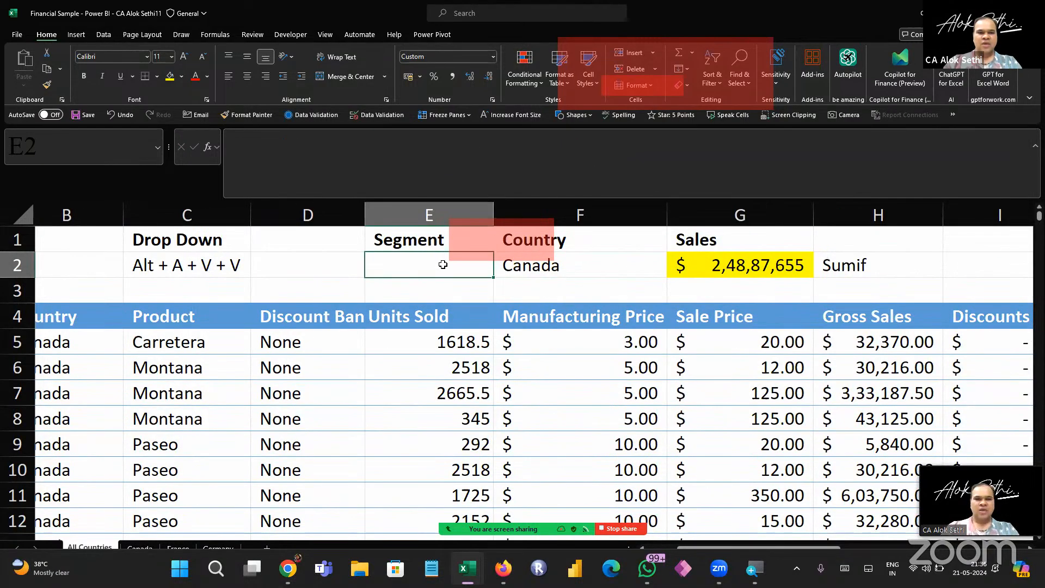
scroll(443, 265, left, 1)
scroll(443, 265, down, 4)
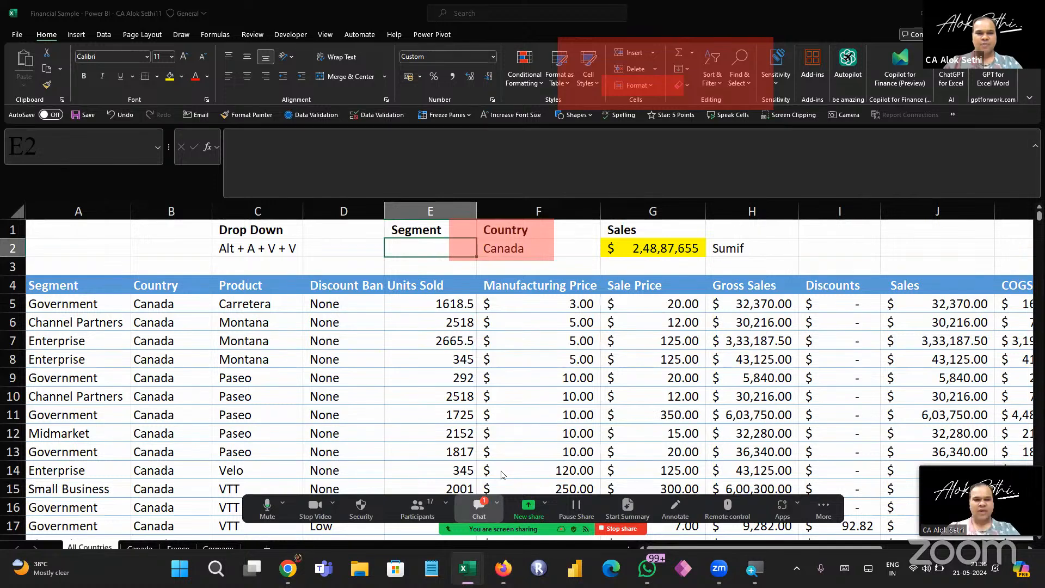
click(479, 509)
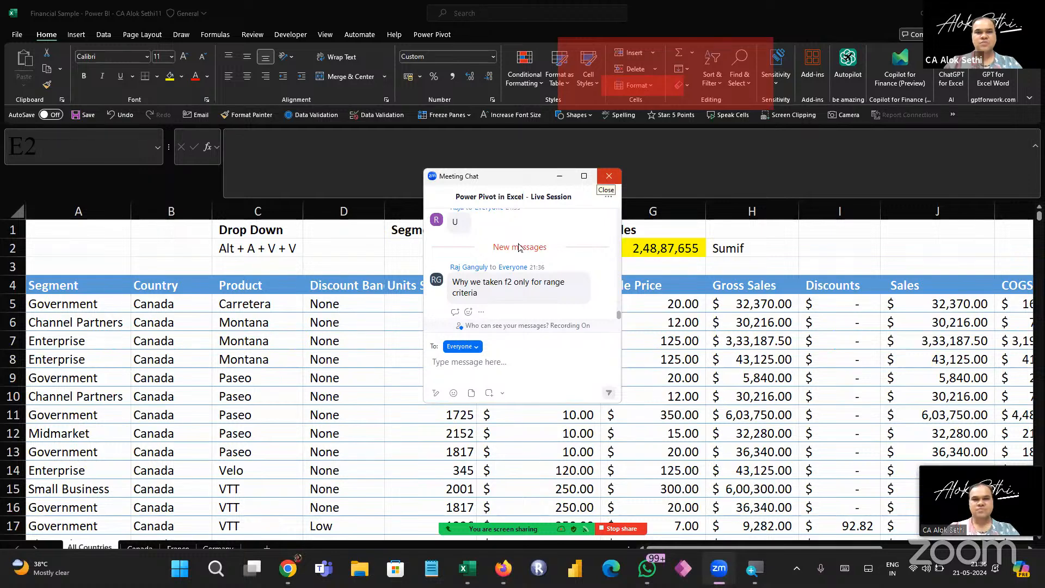
click(608, 176)
Clear the existing SUMIF formula in the Sales cell G2, keeping only the equals sign
click(546, 249)
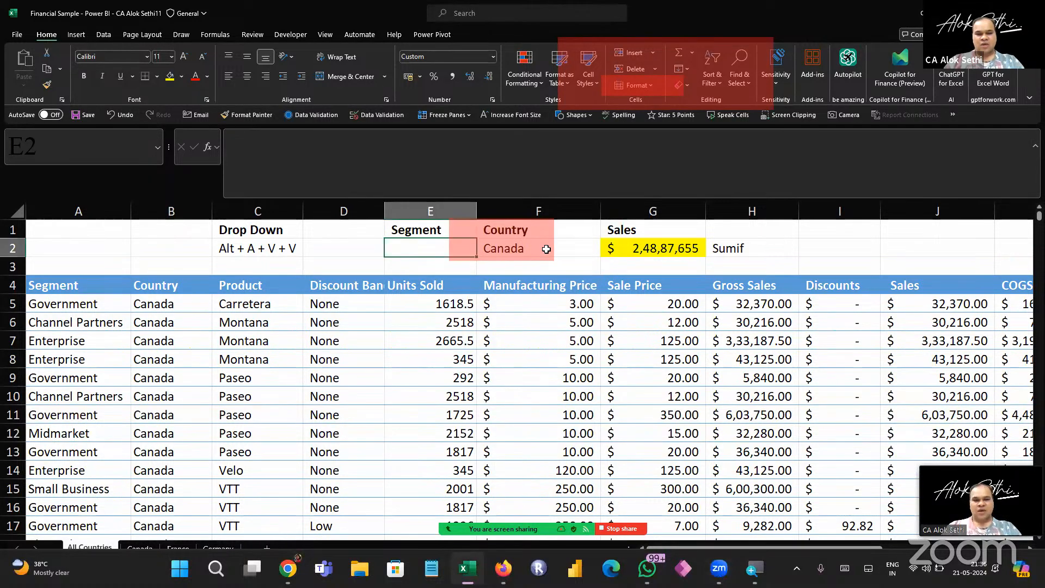
click(545, 249)
double_click(546, 249)
key(Tab)
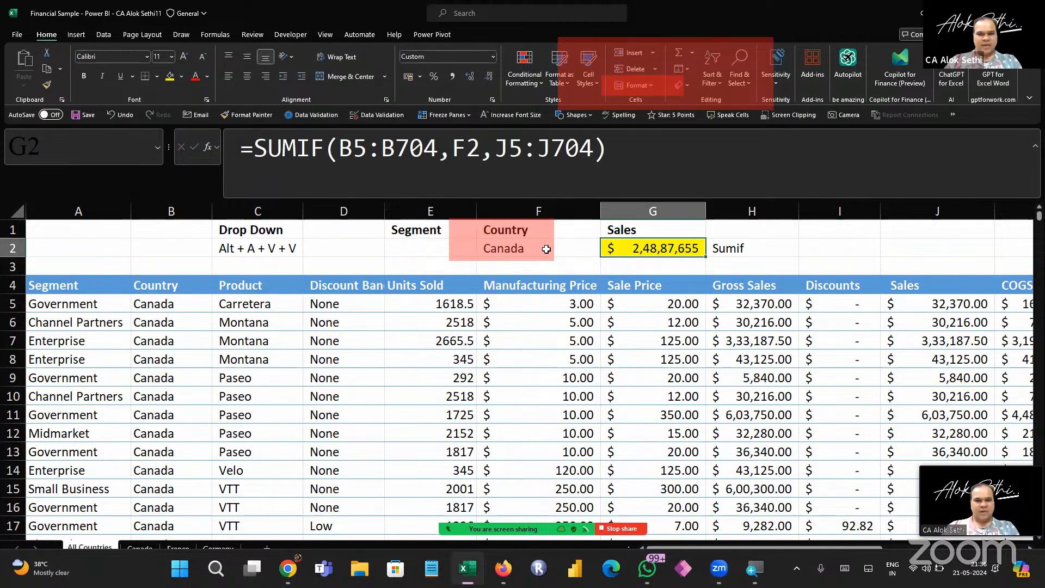
key(F2)
click(374, 158)
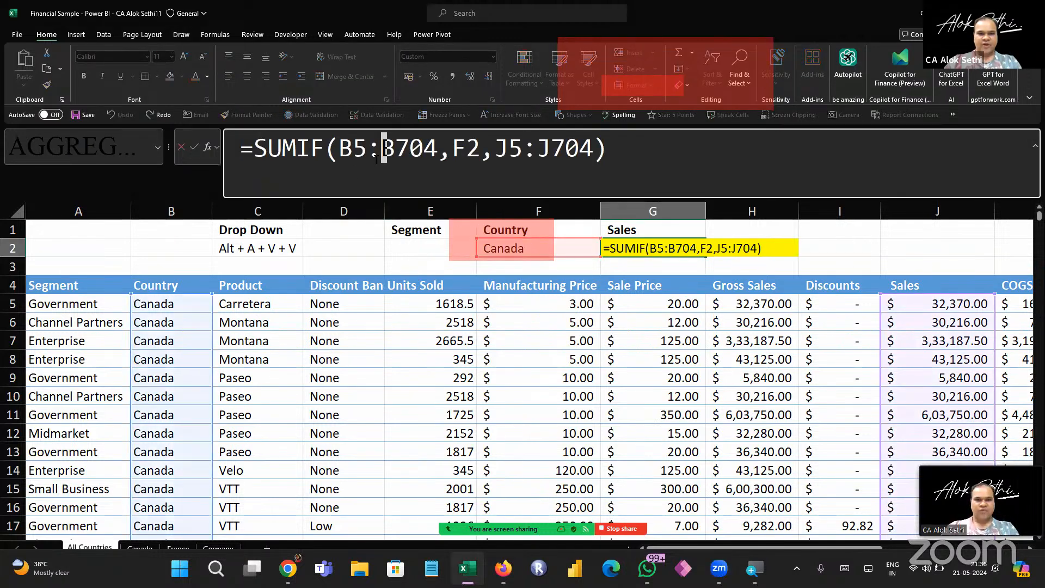
key(Right)
key(Right)
key(Right)
key(Right)
key(Right)
key(Right)
key(Right)
key(Right)
key(Right)
key(Right)
key(Right)
key(Right)
key(Right)
key(Right)
key(Right)
key(BackSpace)
key(BackSpace)
key(BackSpace)
key(BackSpace)
key(BackSpace)
key(BackSpace)
key(BackSpace)
key(BackSpace)
key(BackSpace)
key(BackSpace)
key(BackSpace)
key(BackSpace)
key(BackSpace)
key(BackSpace)
key(BackSpace)
key(BackSpace)
key(BackSpace)
key(BackSpace)
key(BackSpace)
key(BackSpace)
key(BackSpace)
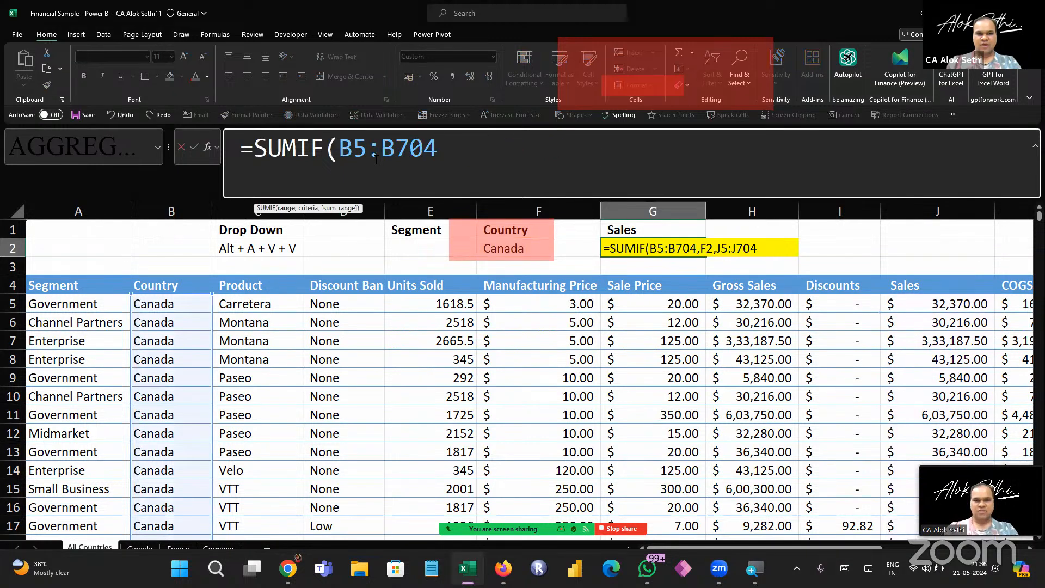
text(=)
key(BackSpace)
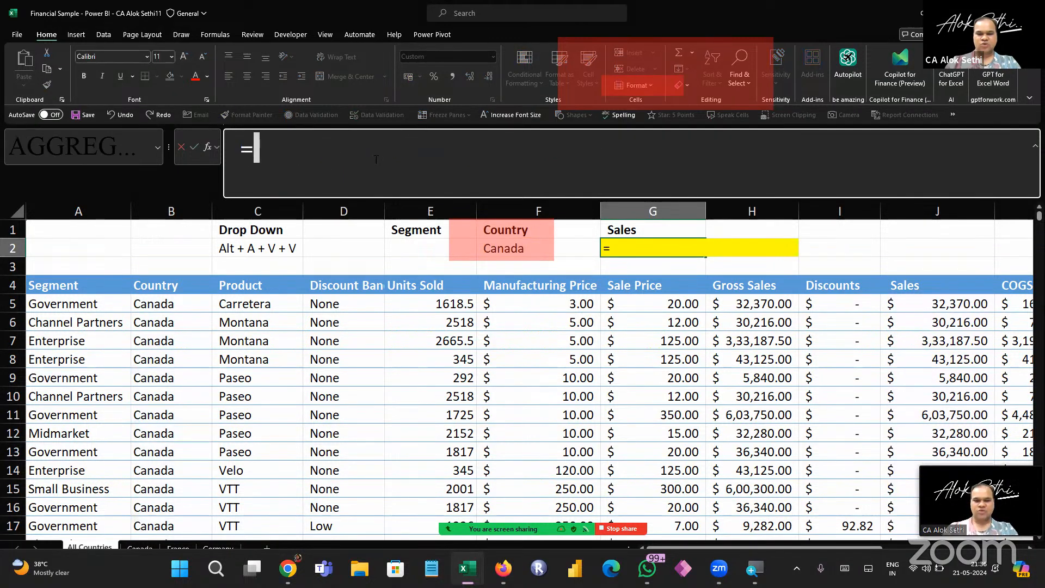
Begin a new SUMIF formula in G2 with the country column B5:B704 as its range
text(=sumif()
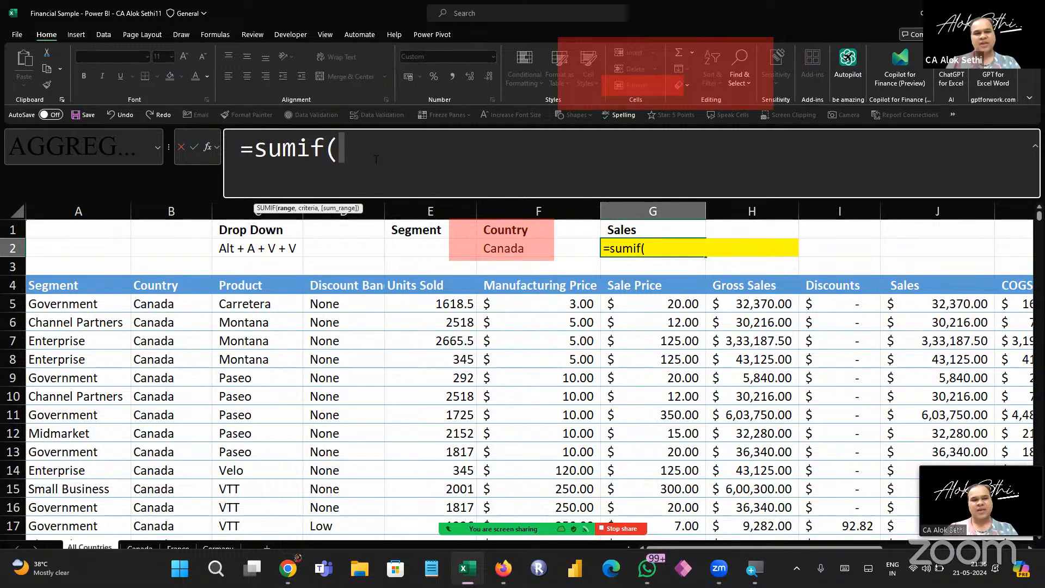
text(b)
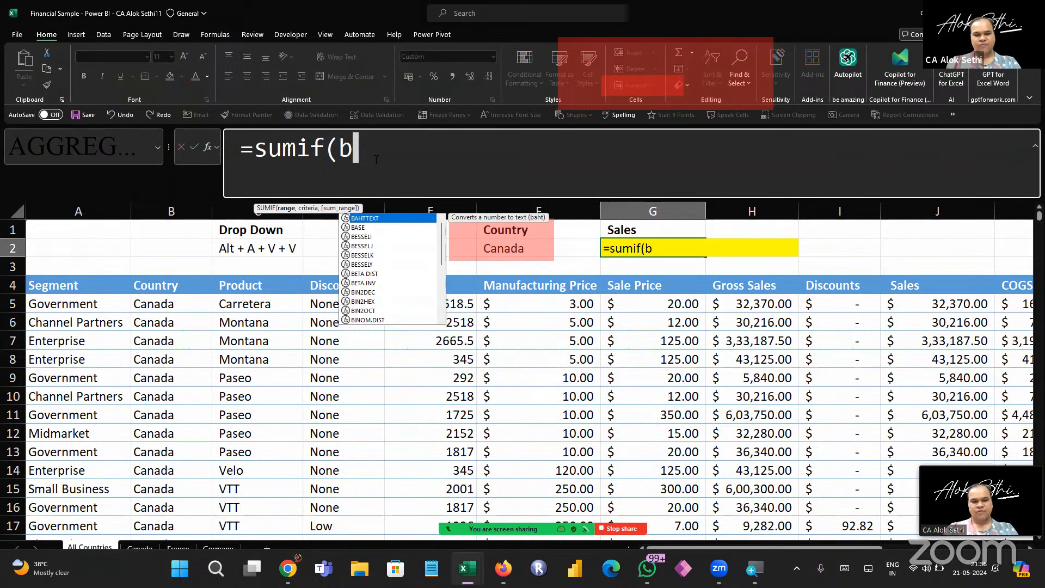
text(4)
key(BackSpace)
text(5:)
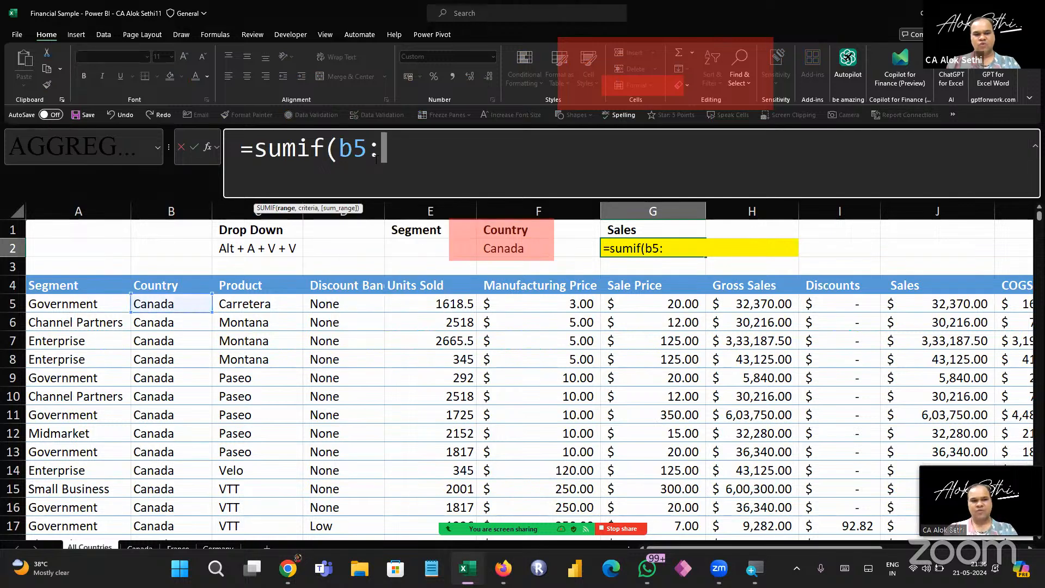
text(b704)
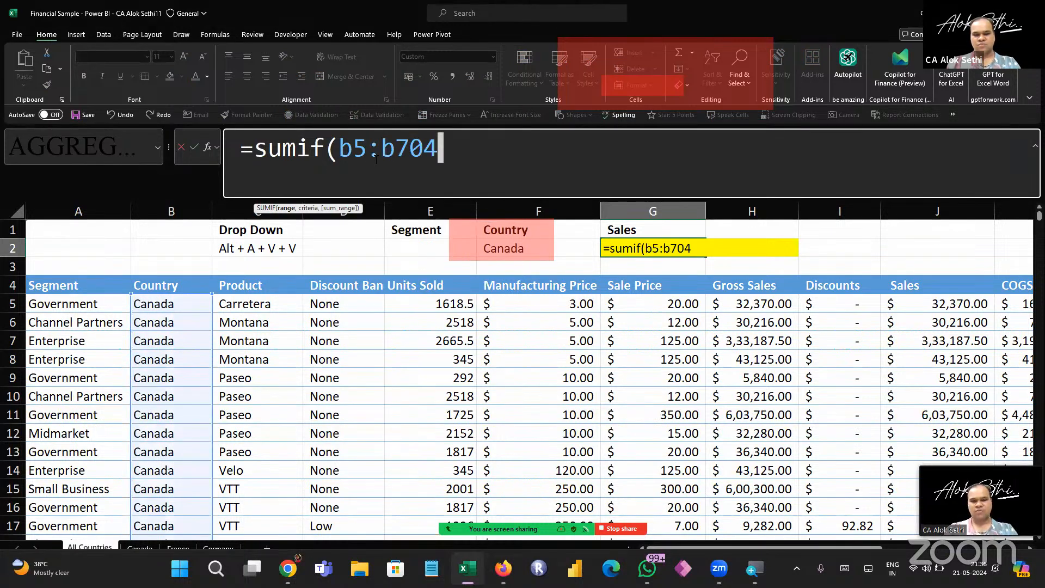
text(:)
key(BackSpace)
text(,)
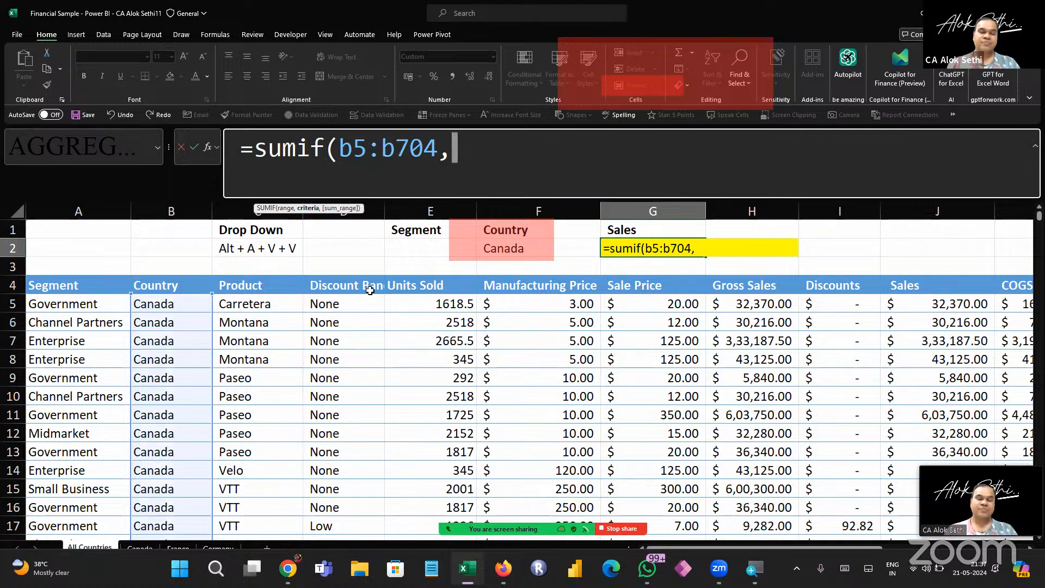
Complete the SUMIF formula in G2 with the fixed text criterion "Canada" and the sum range J5:J704
text("Canada",)
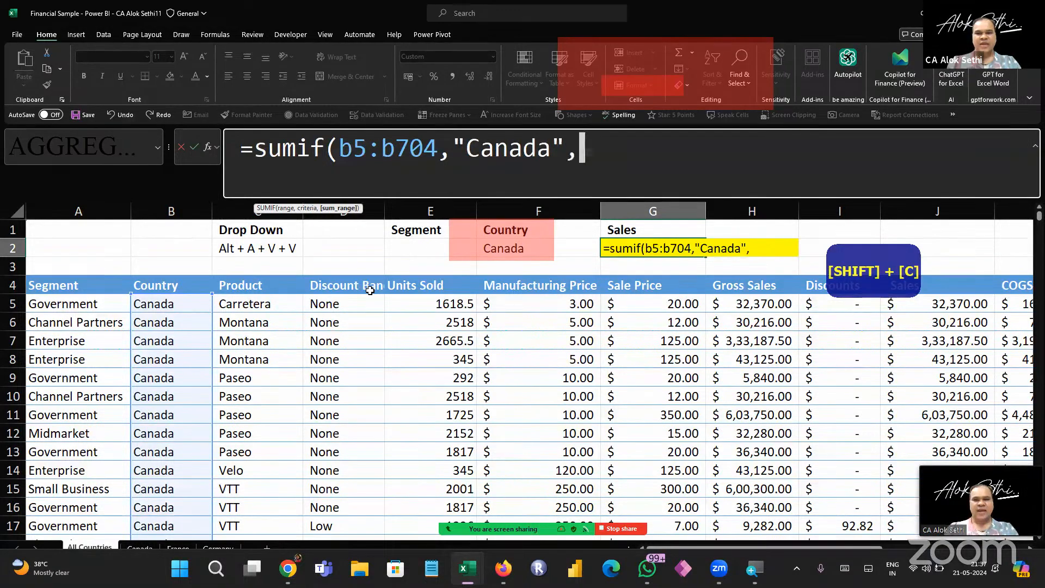
text(j5:j07)
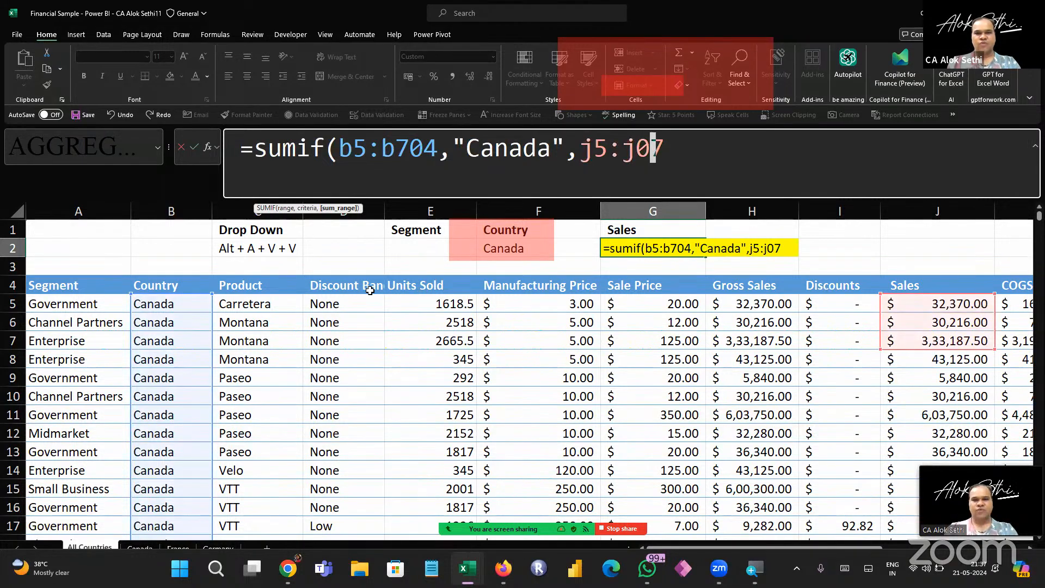
key(BackSpace)
text(705)
key(BackSpace)
text(4))
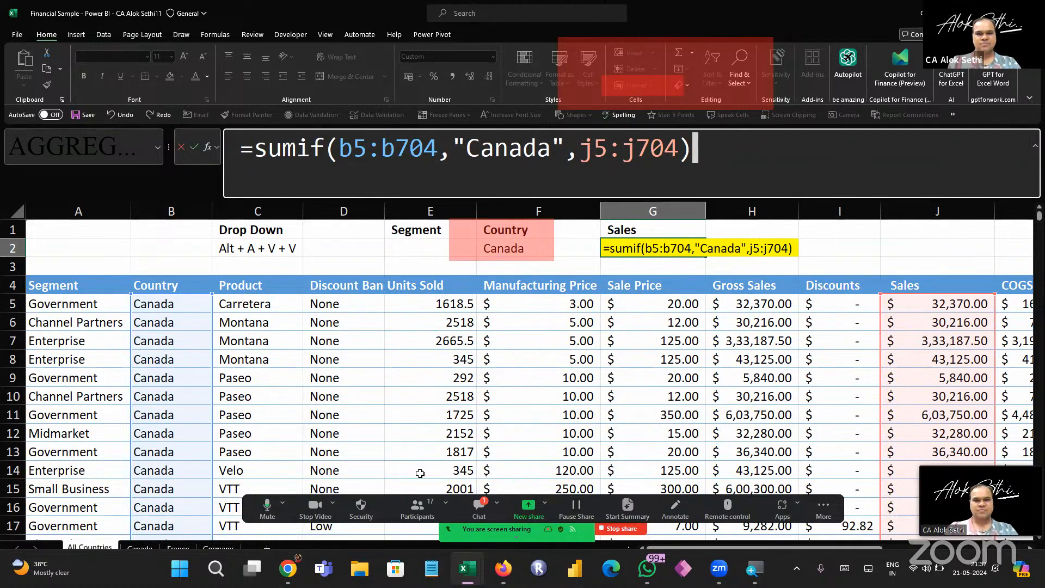
key(Left)
key(BackSpace)
text(J)
key(Left)
key(Left)
key(Left)
key(BackSpace)
text(J)
key(Return)
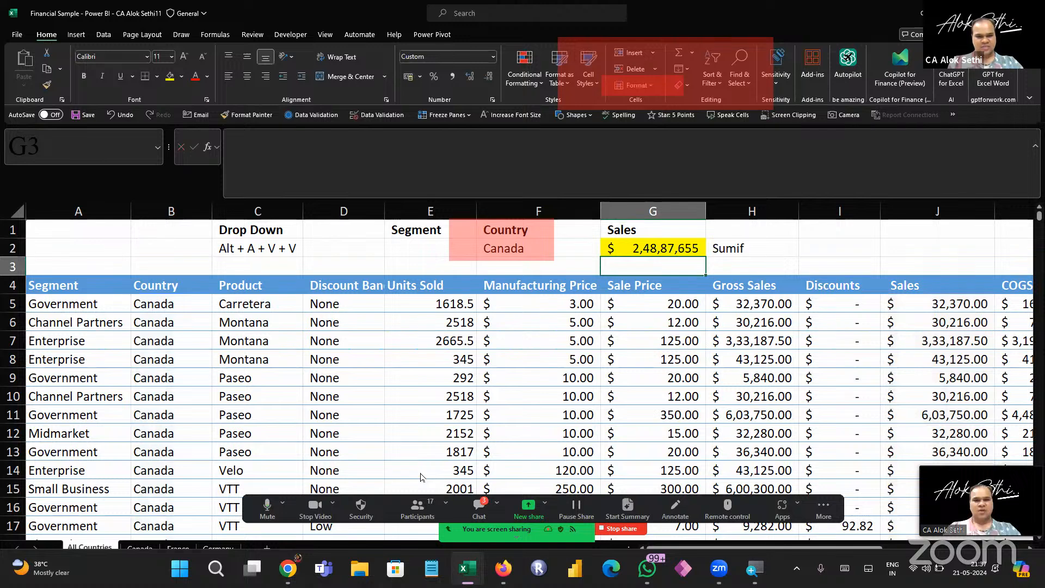
Read the participants' replies in the meeting chat and close it
click(479, 508)
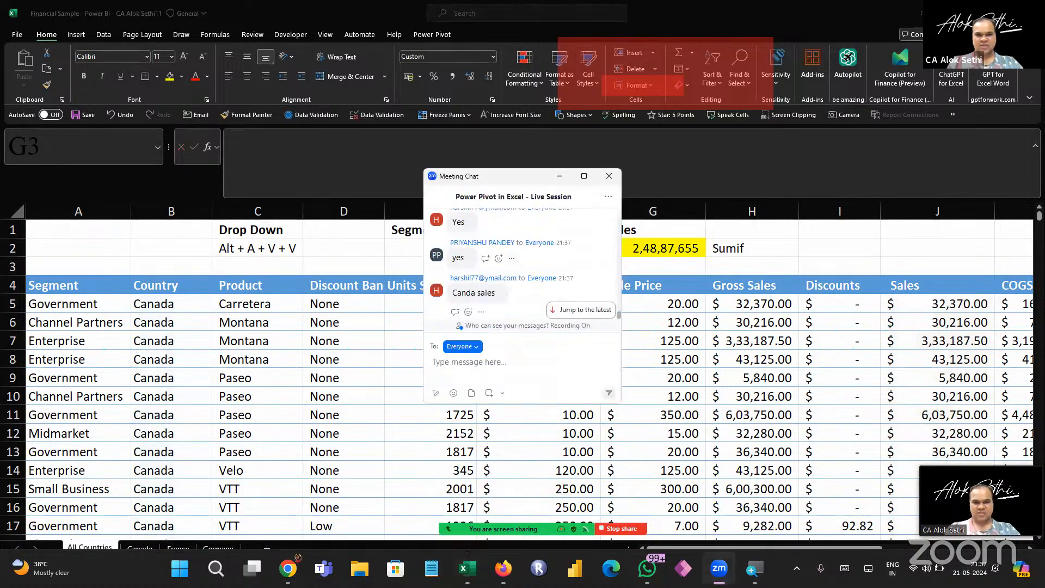
click(609, 175)
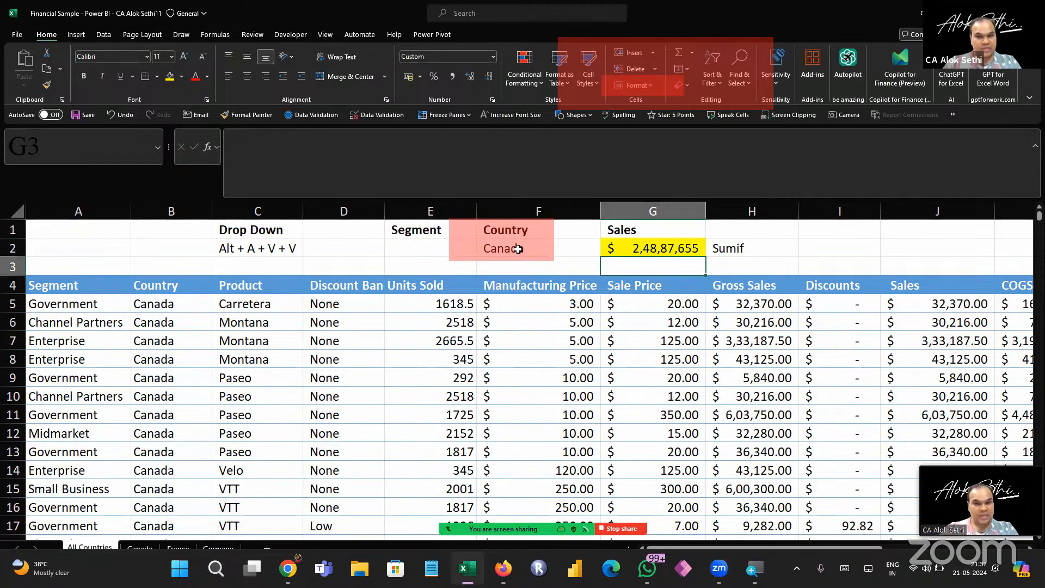
Switch the country in the F2 drop-down to Germany and on to France to test the fixed-text formula
click(518, 249)
key(alt+Down)
key(Down)
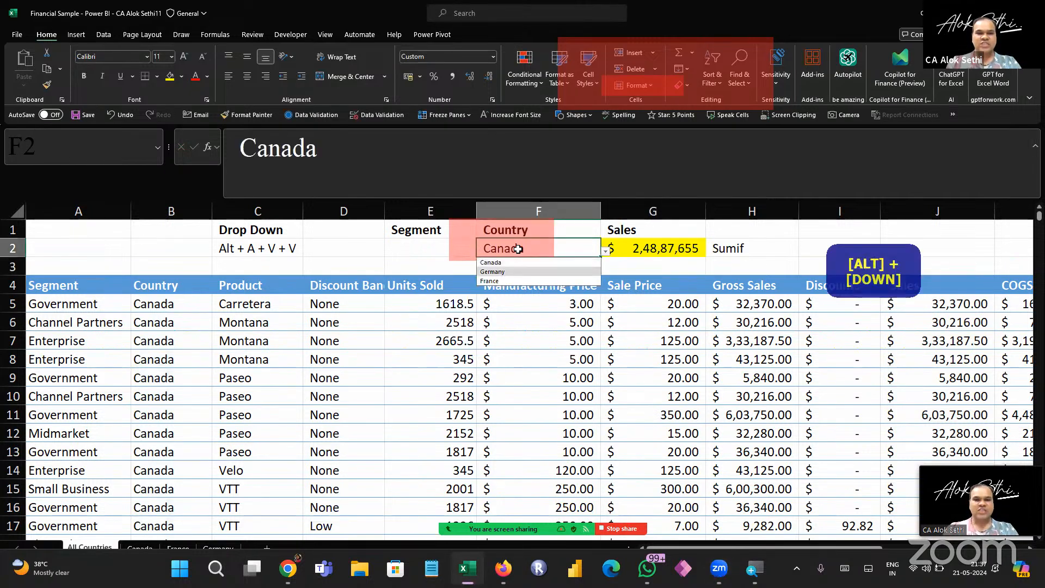
key(Return)
key(alt+Down)
key(Down)
key(Return)
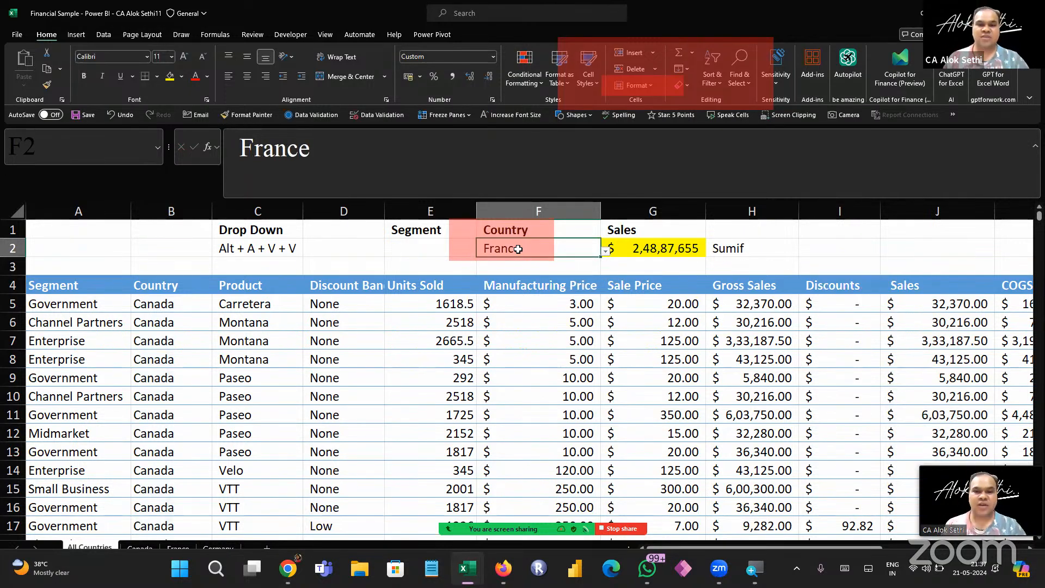
key(Left)
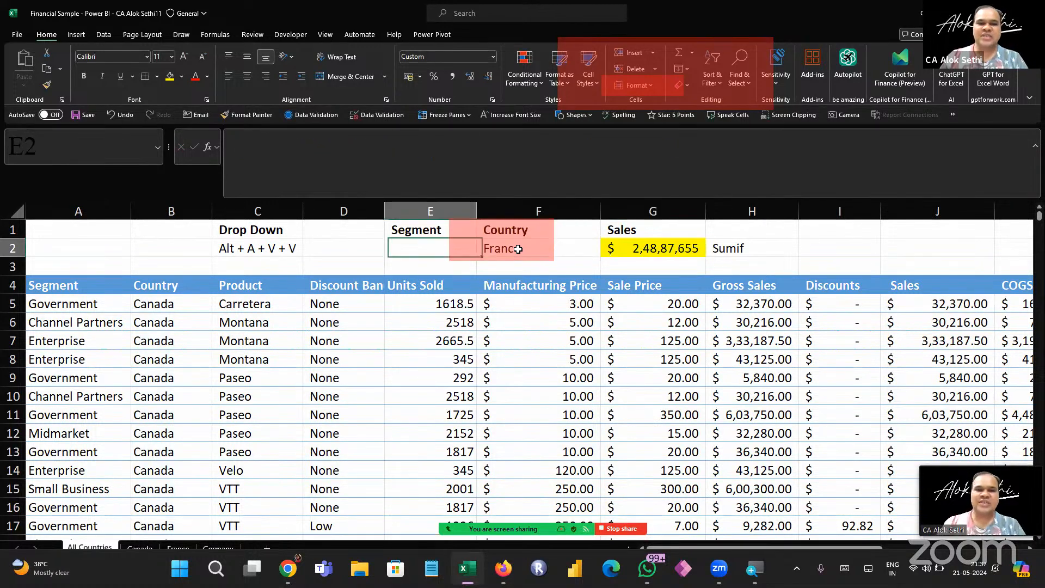
key(Right)
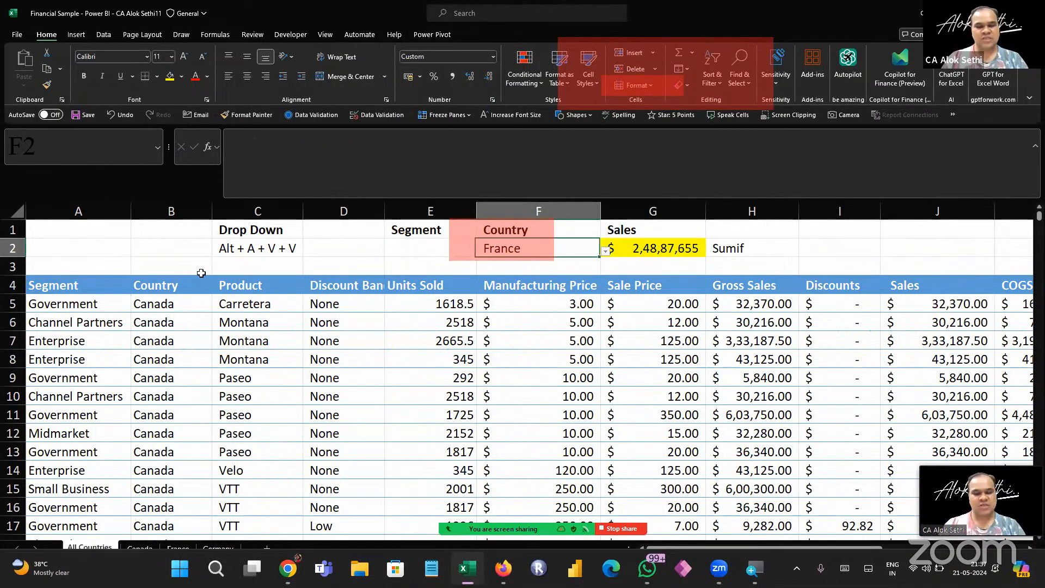
Switch the F2 drop-down repeatedly between the listed countries, finishing on Germany
key(alt+Down)
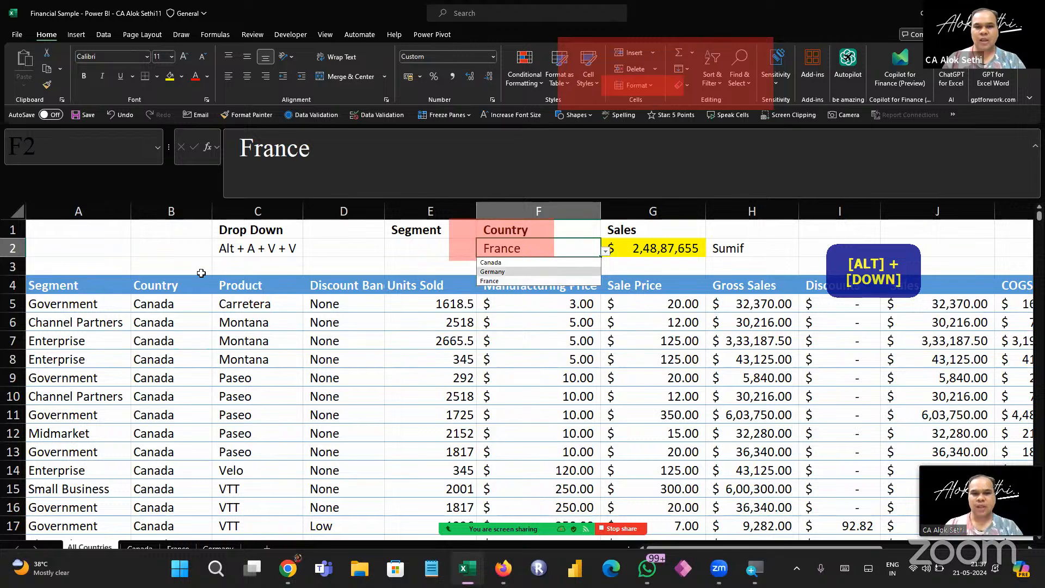
key(Up)
key(Return)
key(alt+Down)
key(Up)
key(Return)
key(alt+Down)
key(Down)
key(Return)
key(alt+Down)
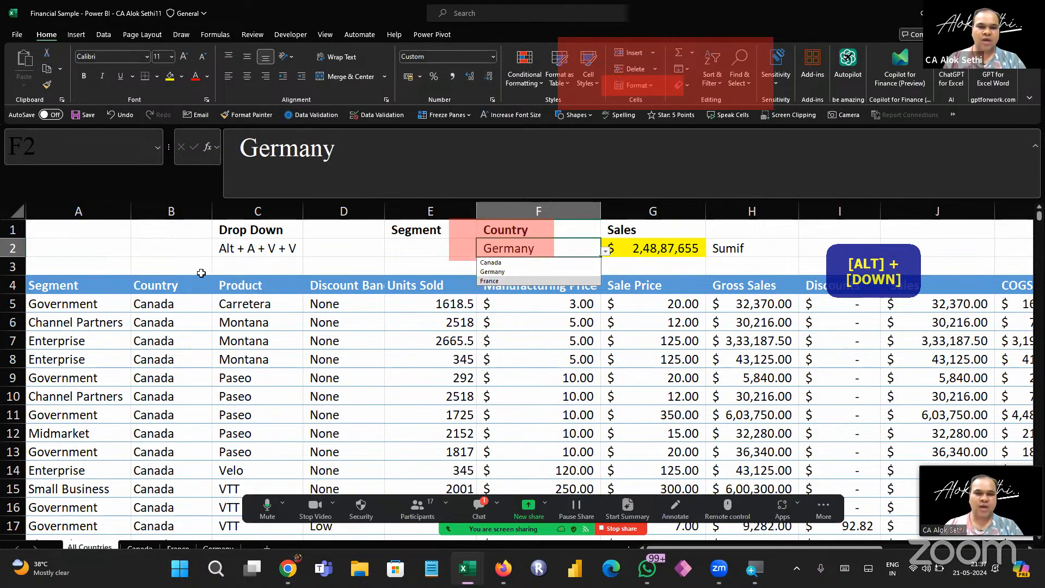
key(Up)
key(Return)
key(alt+Down)
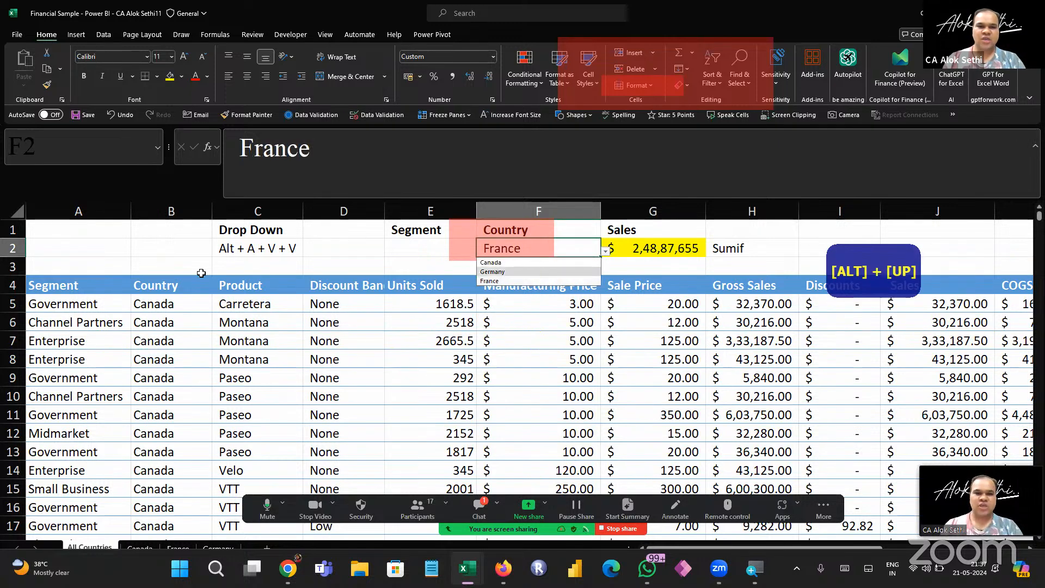
key(Up)
key(Return)
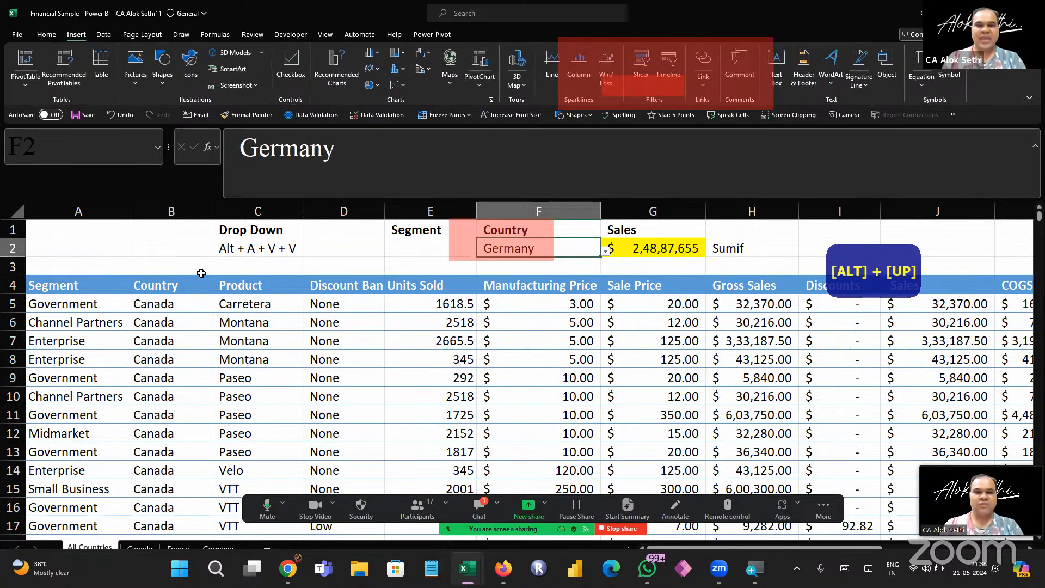
Open the fixed-text SUMIF formula in G2 and read the participants' replies in the meeting chat
key(Right)
key(F2)
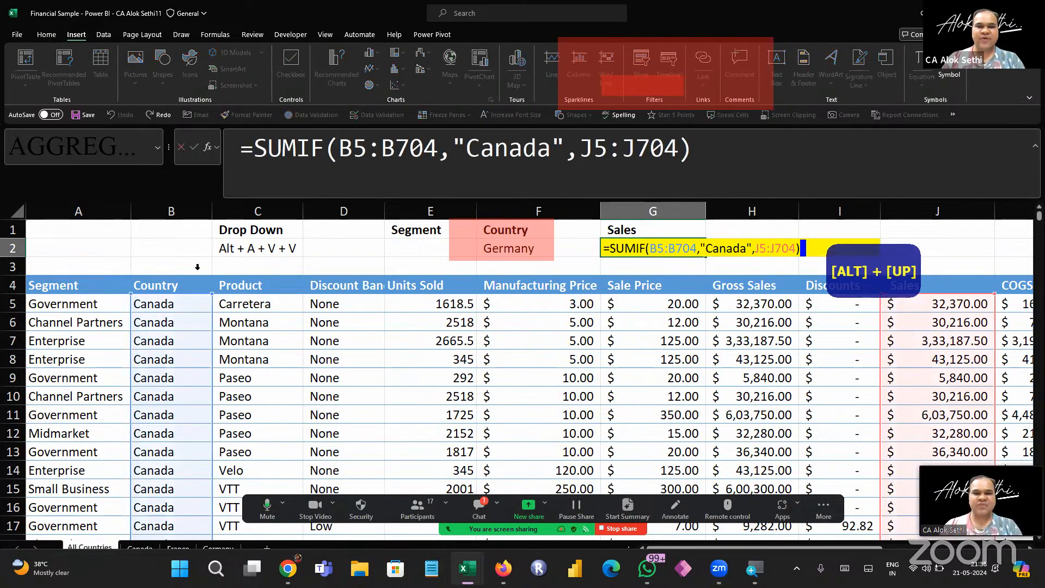
click(518, 141)
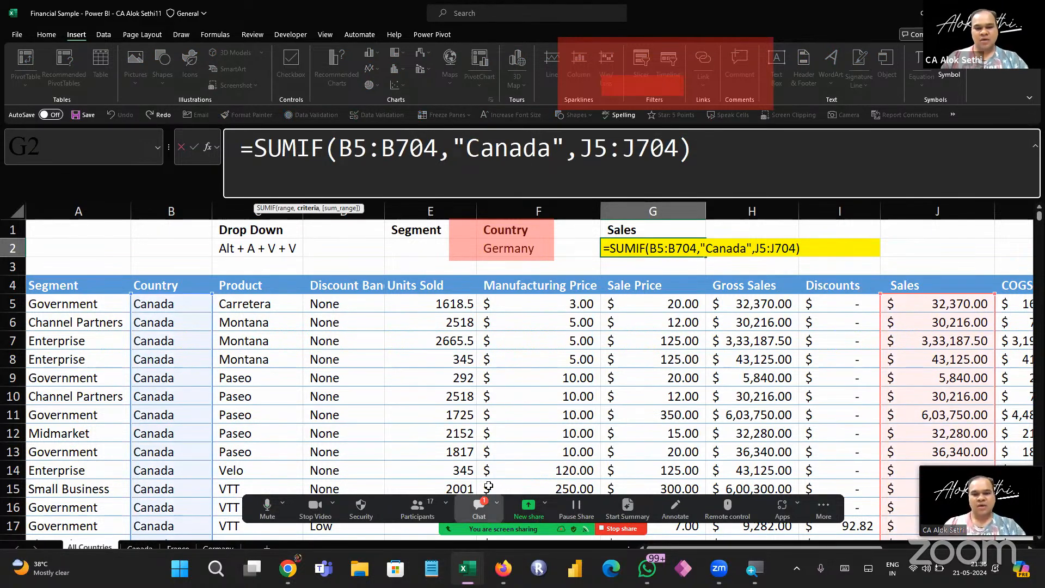
click(480, 507)
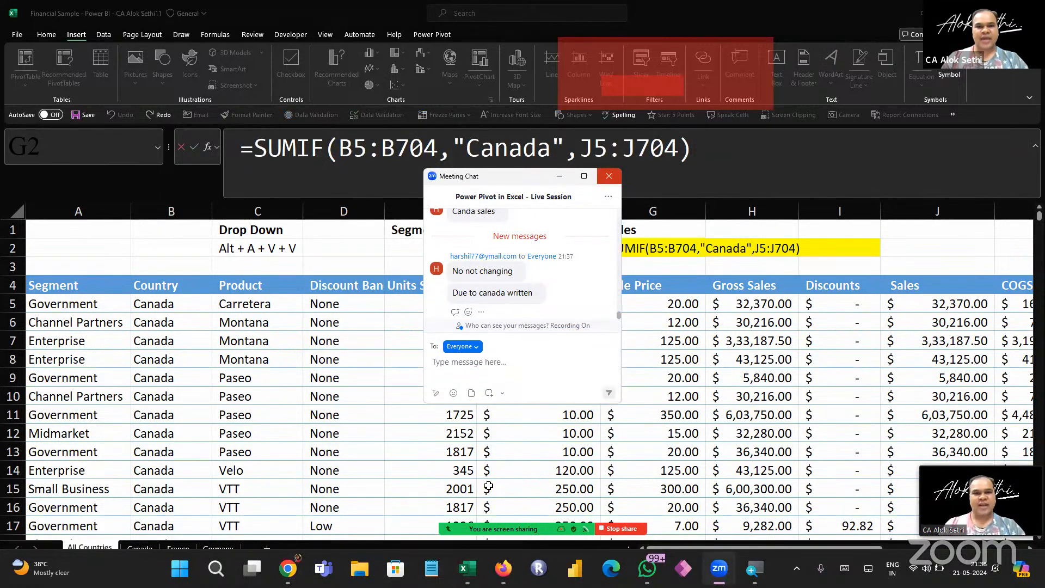
click(608, 175)
Replace the "Canada" criterion in G2's SUMIF formula with a reference to the country drop-down cell F2
click(539, 148)
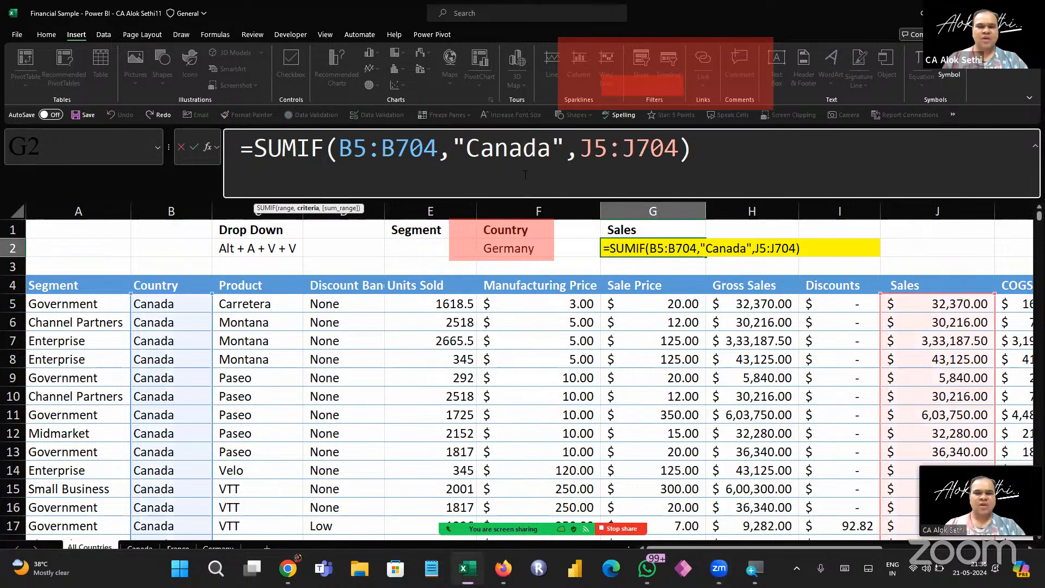
key(Right)
key(Right)
key(BackSpace)
key(BackSpace)
key(BackSpace)
key(BackSpace)
key(BackSpace)
key(BackSpace)
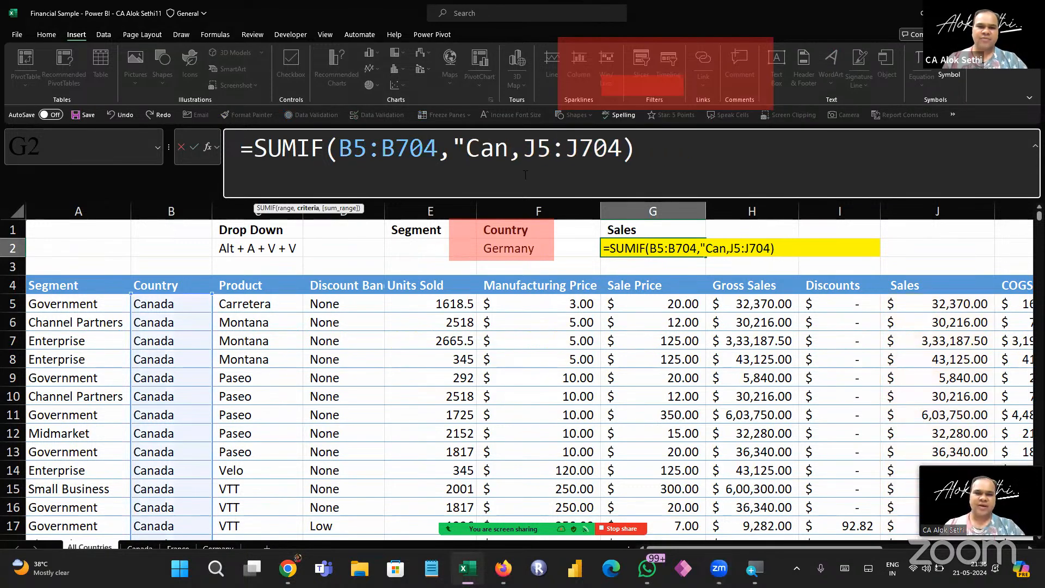
key(BackSpace)
key(BackSpace)
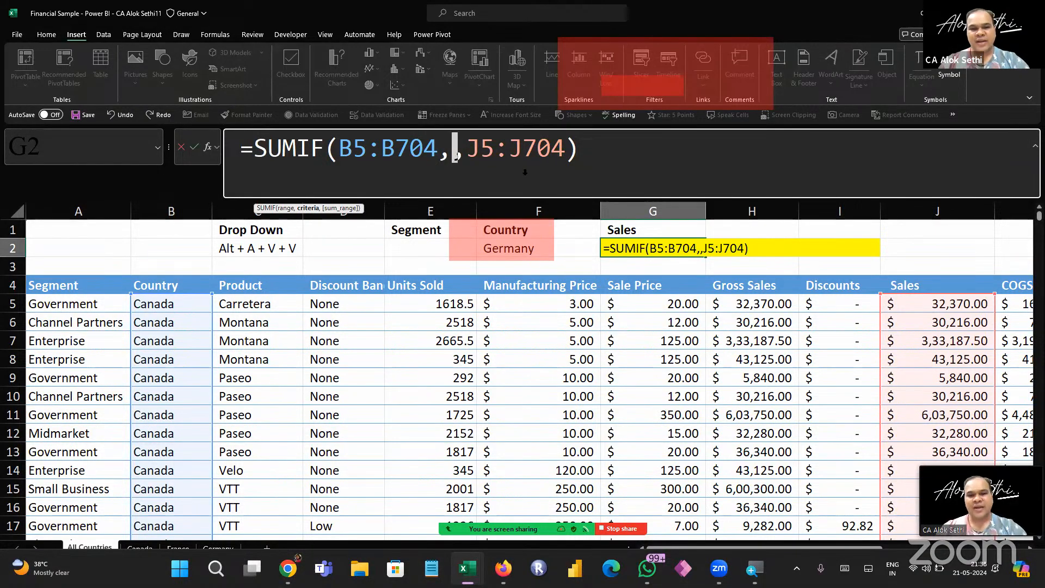
click(527, 248)
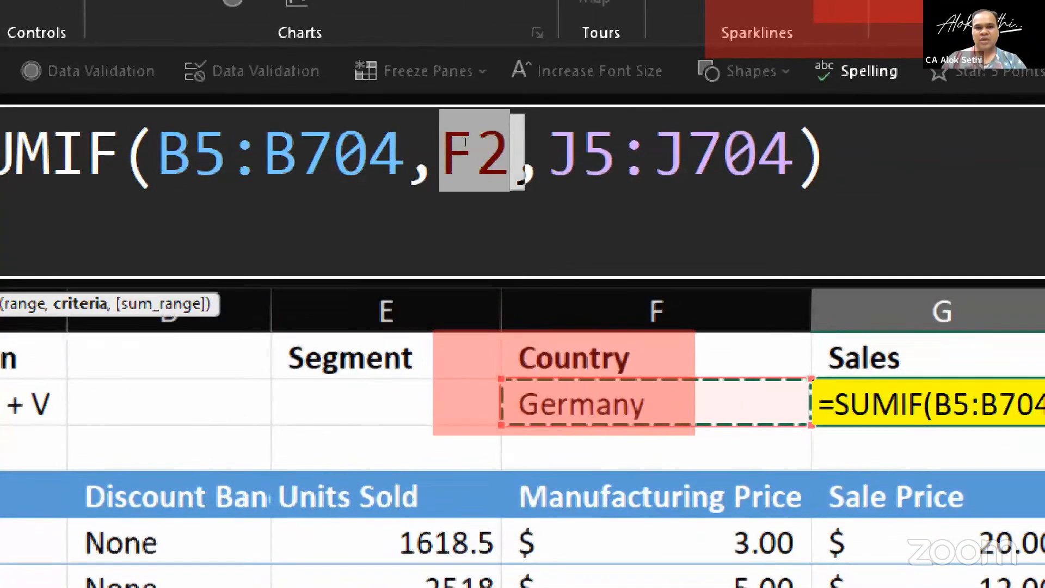
click(465, 142)
double_click(464, 143)
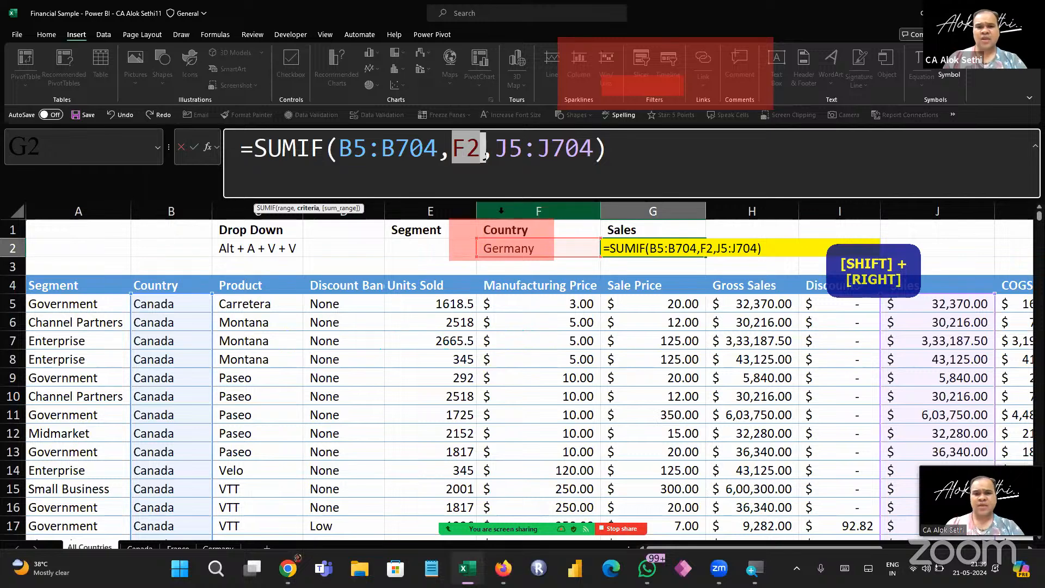
key(Return)
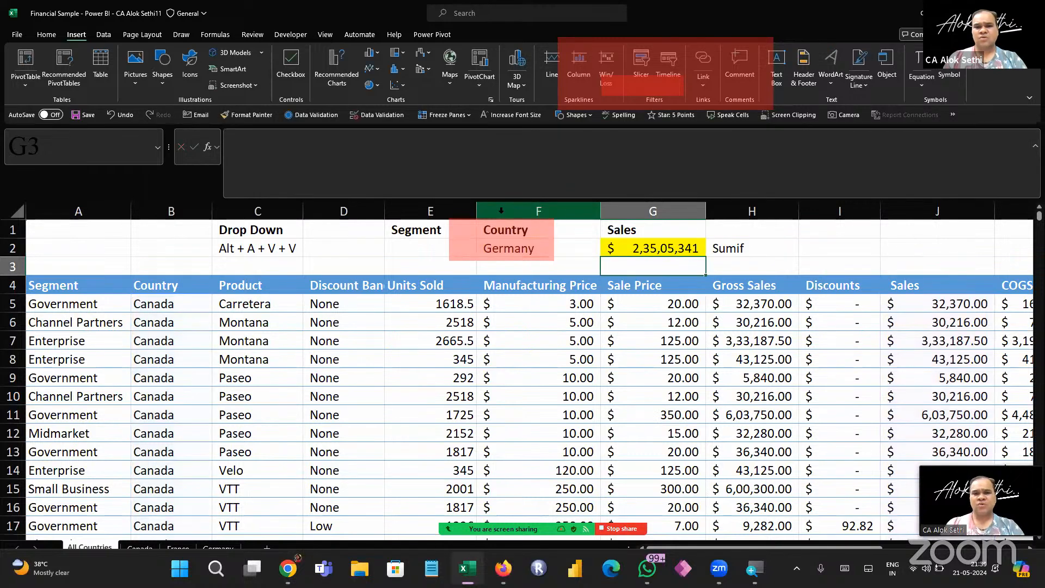
Choose France in the F2 country drop-down to test the cell-referenced sales total in G2
key(Left)
key(Up)
key(alt+Down)
key(Down)
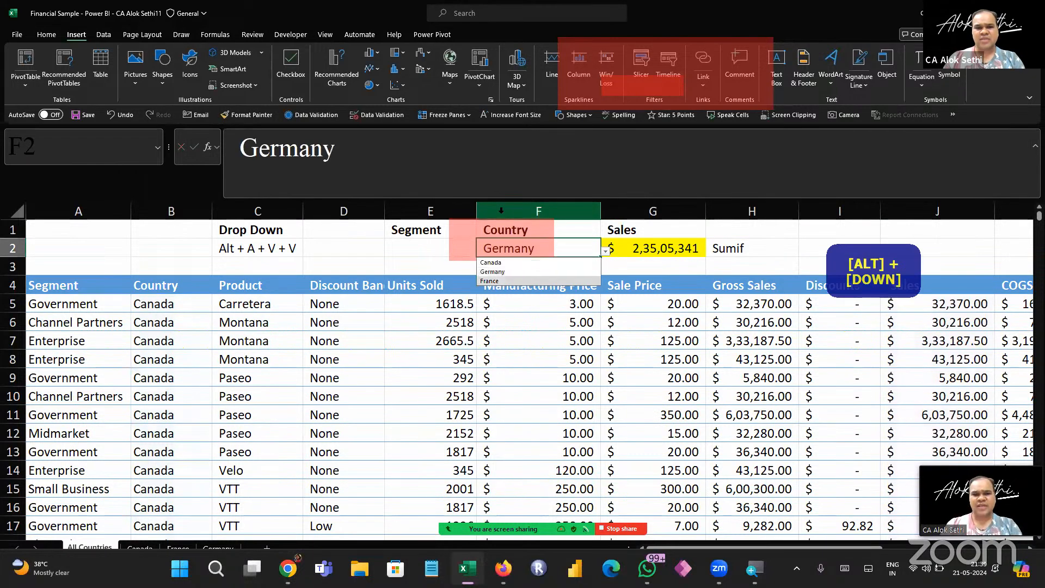
key(Return)
key(Right)
key(Up)
key(Left)
key(Left)
key(Down)
key(Right)
key(F2)
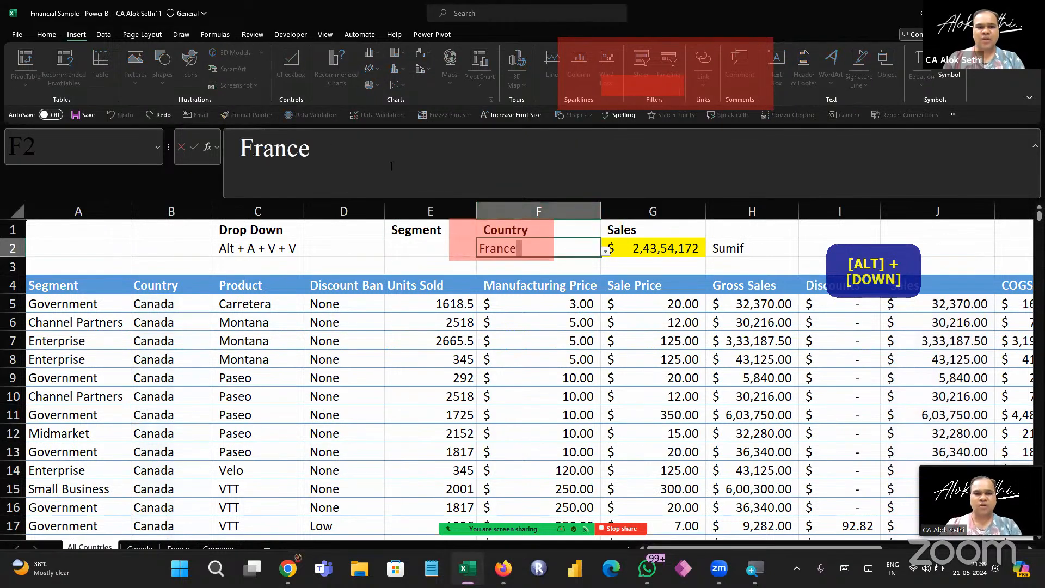
key(Tab)
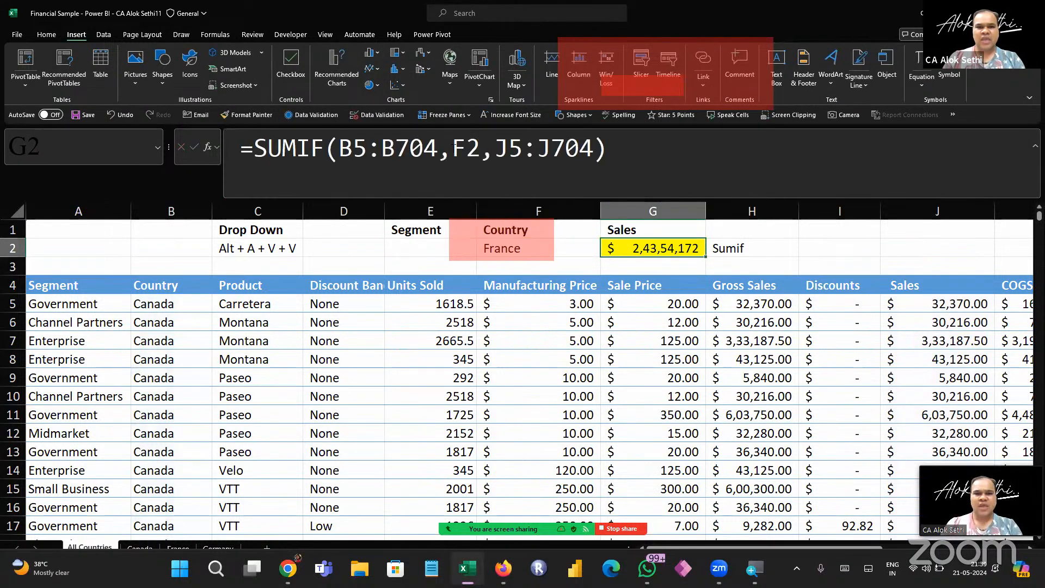
Select the F2 criterion inside G2's SUMIF formula and preview the value it evaluates to
click(455, 143)
key(shift+Right)
key(shift+Right)
key(shift+Right)
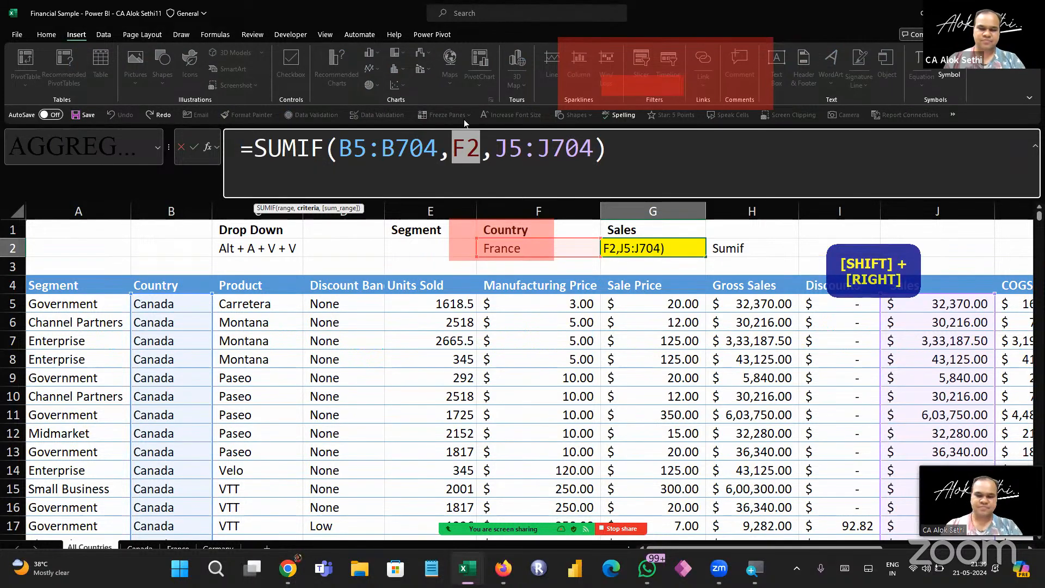
key(super+plus)
key(super+plus)
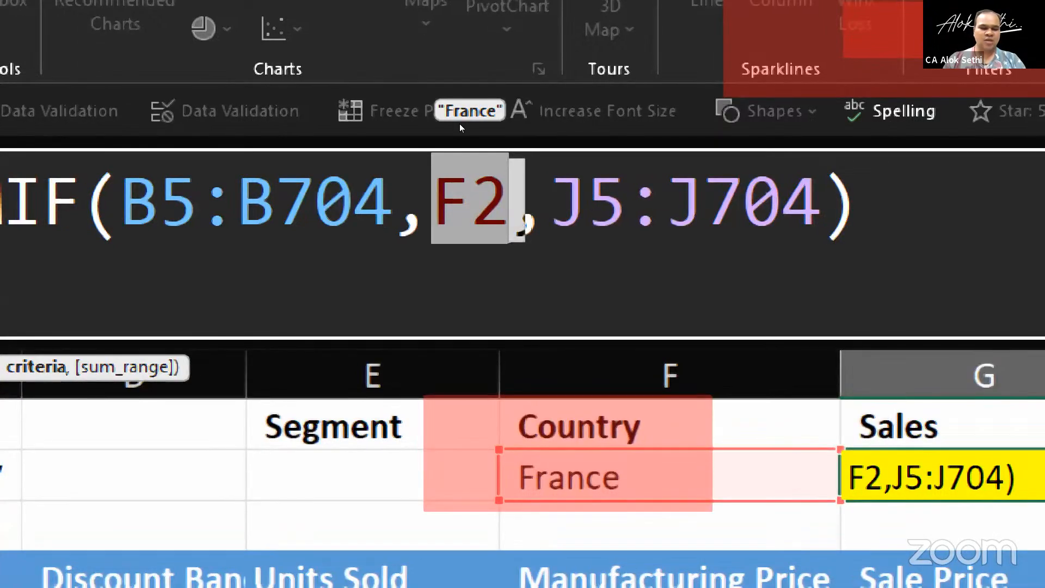
key(super+minus)
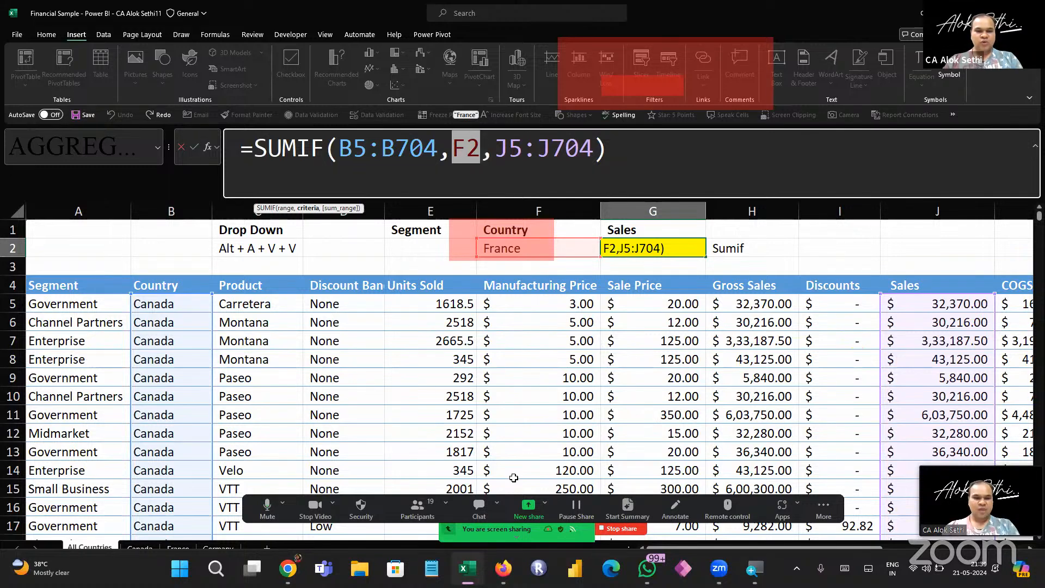
Check the meeting's participant list, close it and leave the formula in G2
click(418, 506)
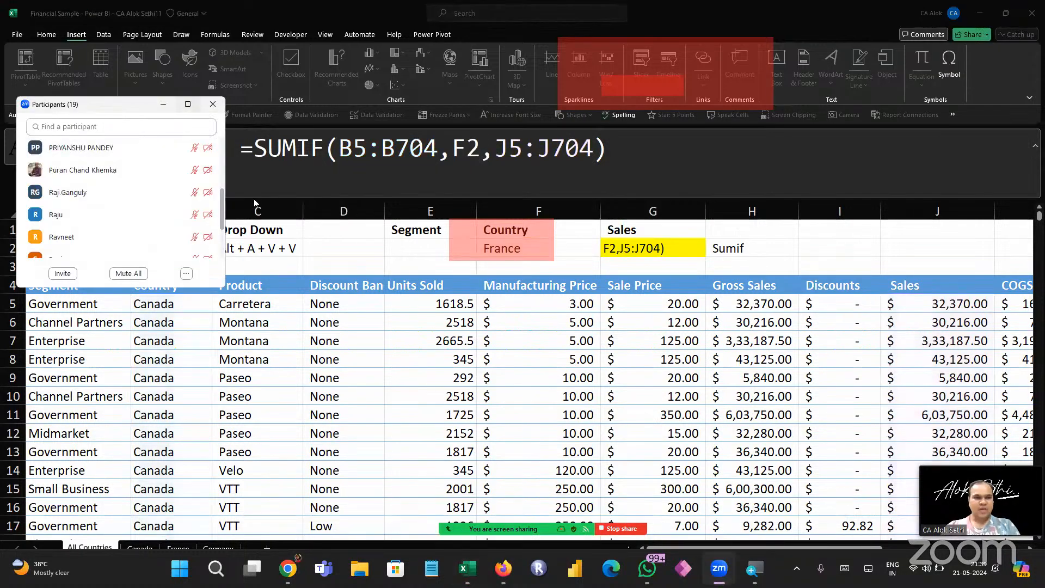
click(213, 104)
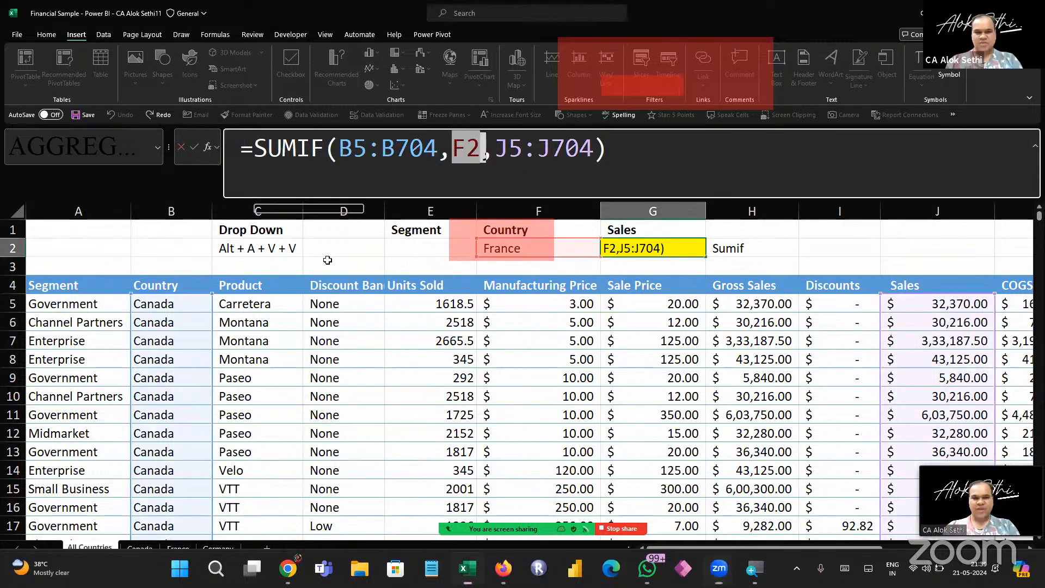
click(327, 260)
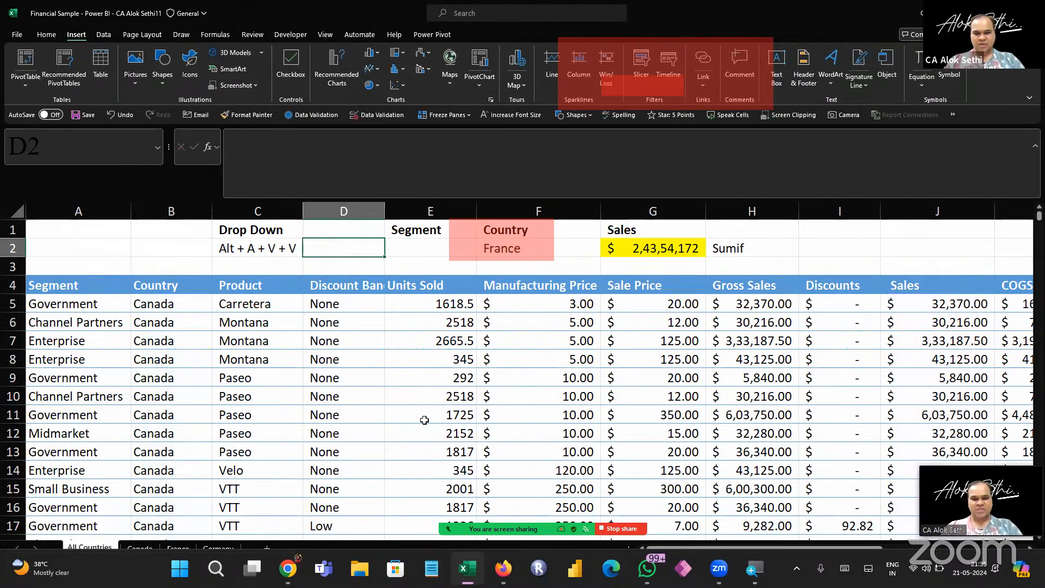
Clear all red annotations from the shared screen and close the annotation tools
click(675, 509)
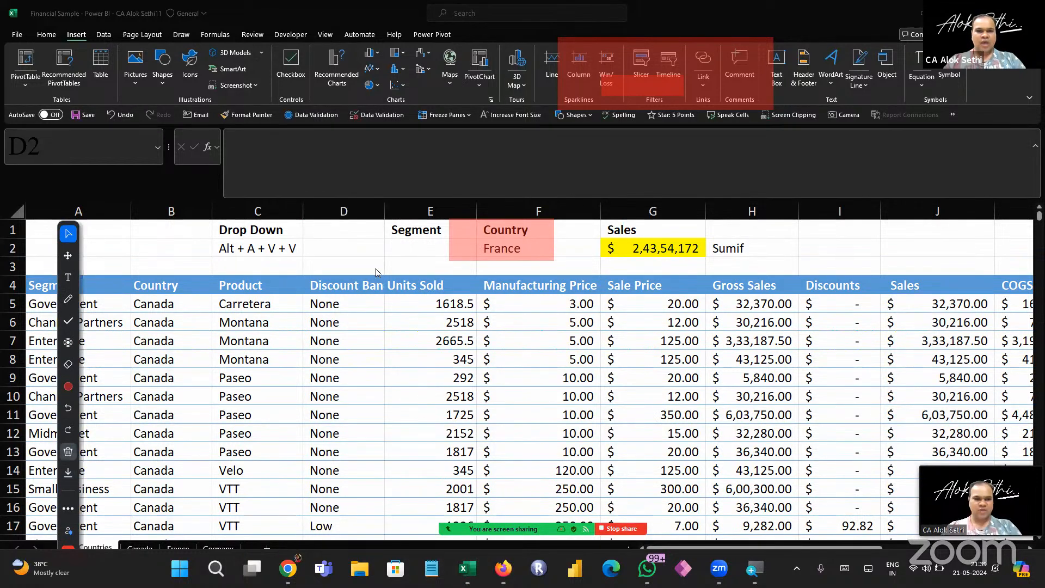
click(348, 249)
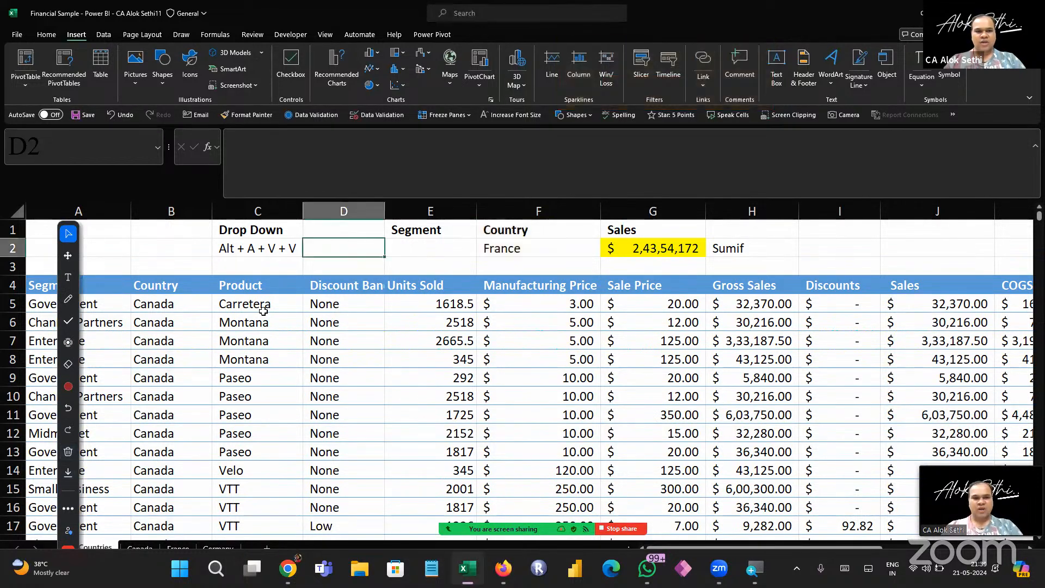
click(91, 528)
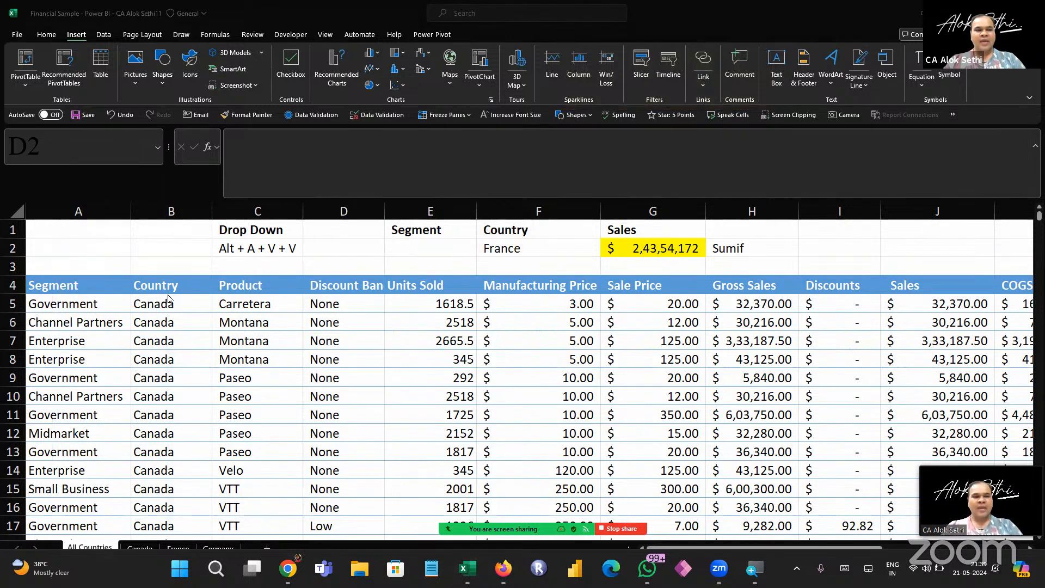
Turn on filters for the data table's header row 4, starting from the Segment header
key(Left)
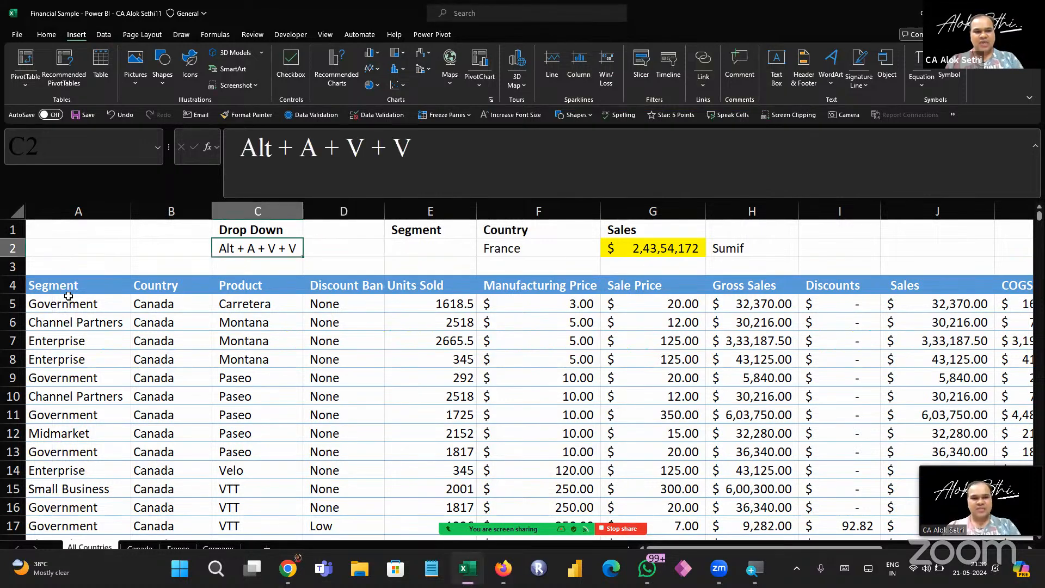
key(Left)
key(Left)
key(Down)
key(Down)
key(ctrl+shift+l)
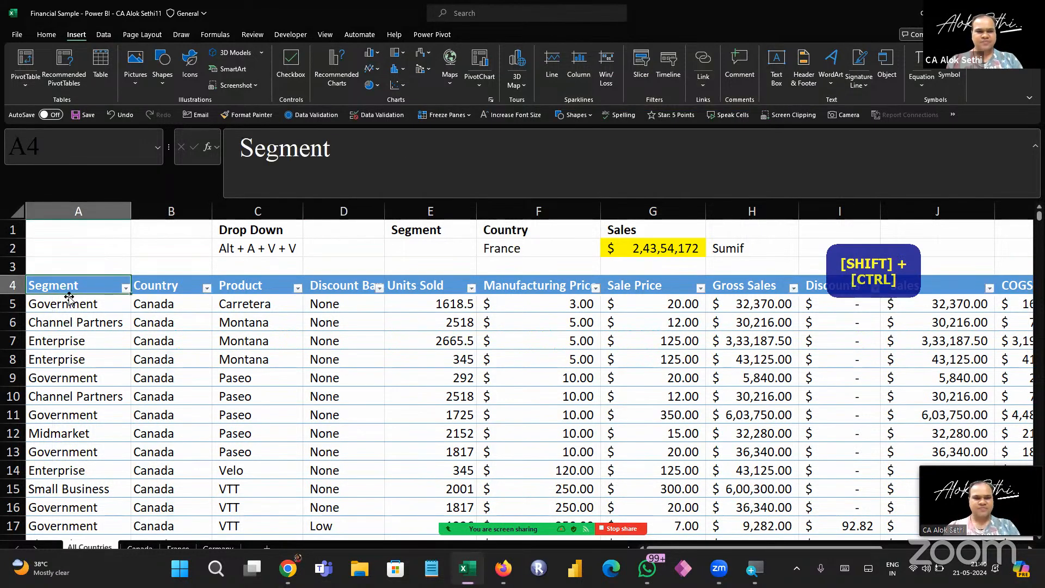
Examine the distinct segment names in the Segment column's filter list and close it without filtering
key(alt+Down)
key(Down)
key(Down)
key(Down)
key(Down)
key(Down)
key(Down)
key(Down)
key(Down)
key(Down)
key(Down)
key(Down)
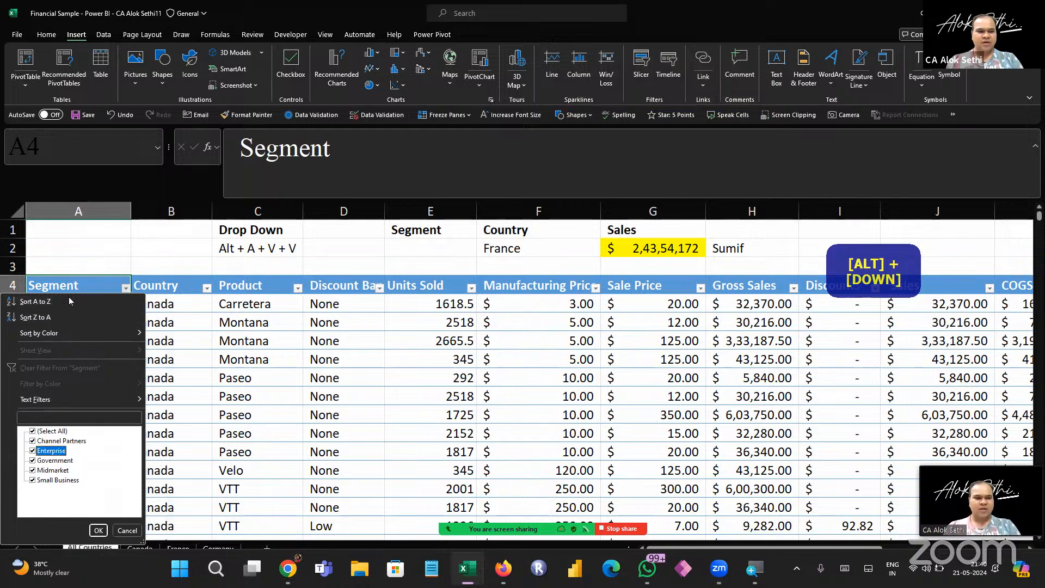
key(Up)
key(Up)
key(Down)
key(Down)
key(Down)
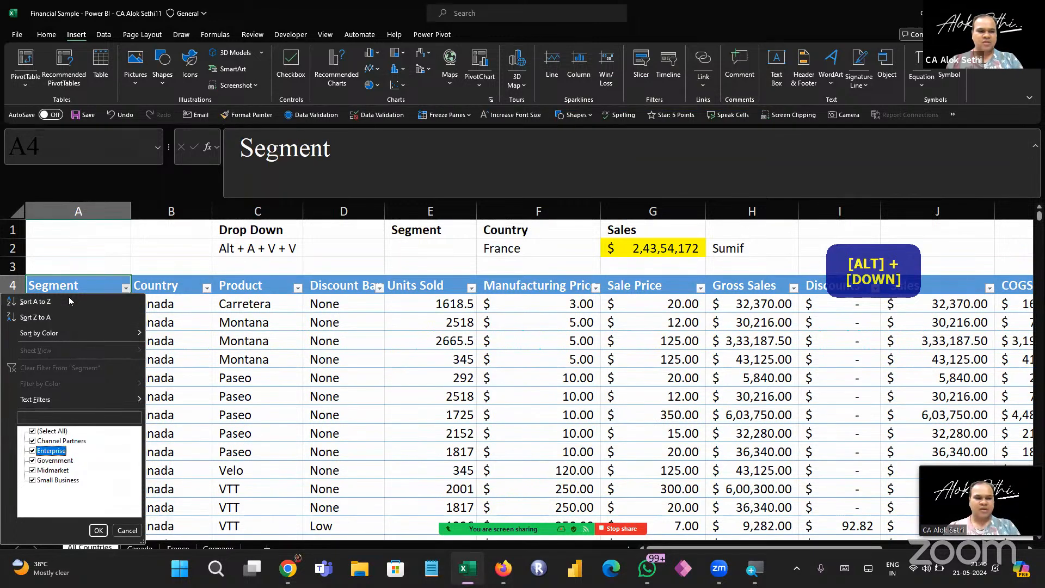
key(Up)
key(Up)
key(Up)
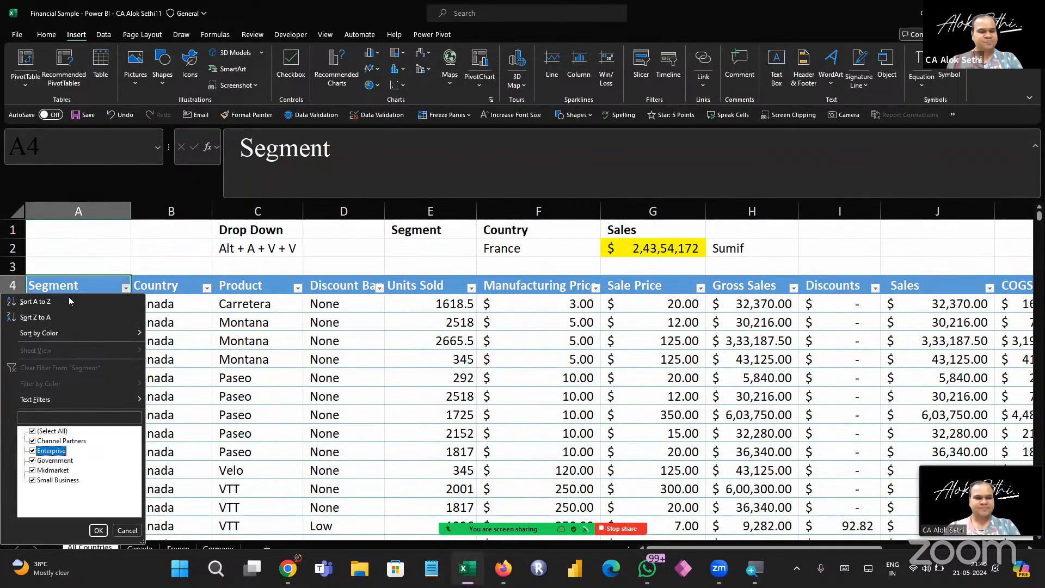
key(Escape)
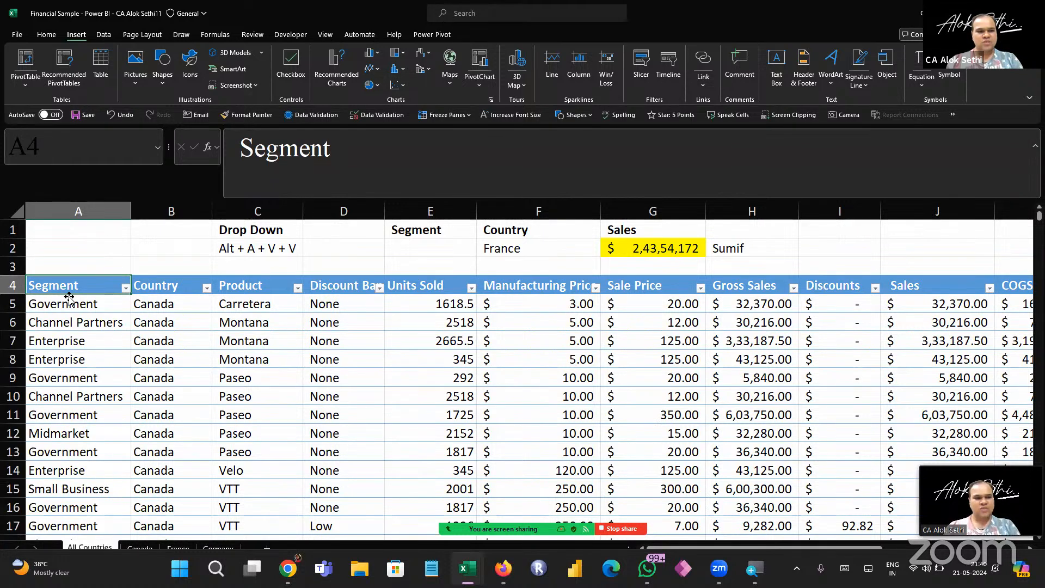
Open data validation for E2 under the Segment label and allow only values from a list
key(Right)
key(Right)
key(Right)
key(Right)
key(Right)
key(Up)
key(Left)
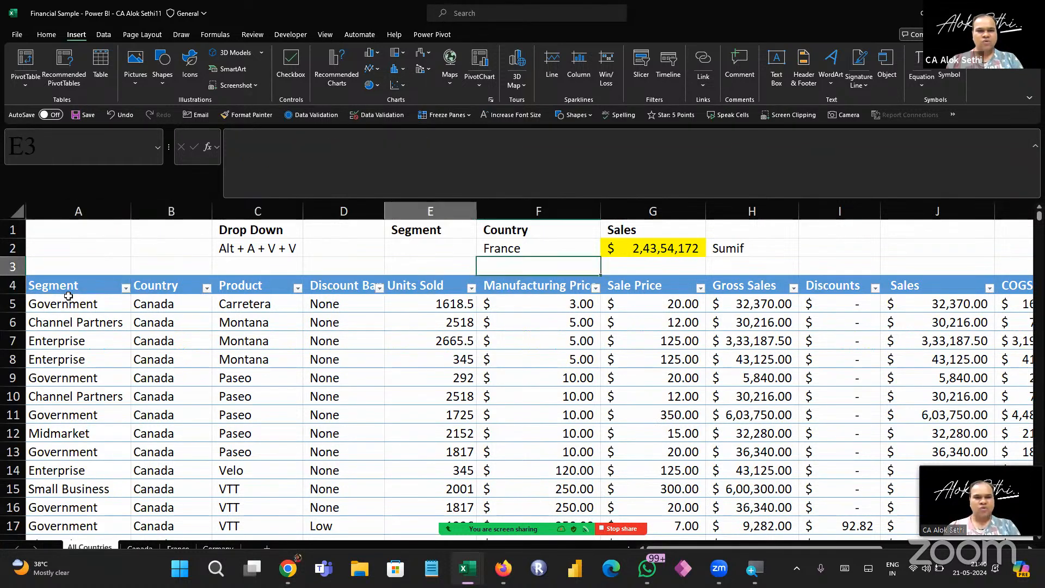
key(Up)
key(Right)
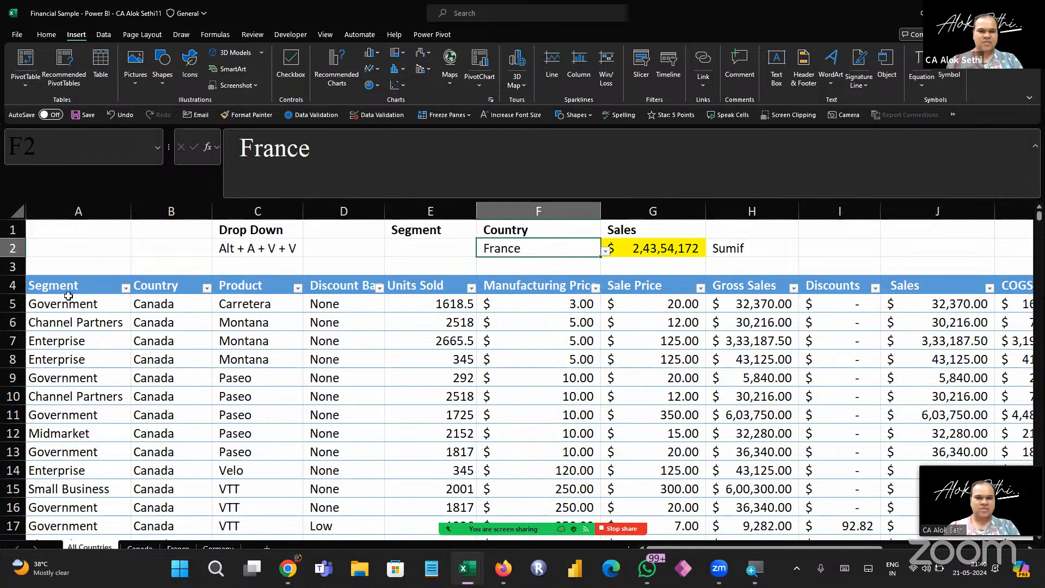
key(Left)
key(alt)
key(a)
key(v)
key(v)
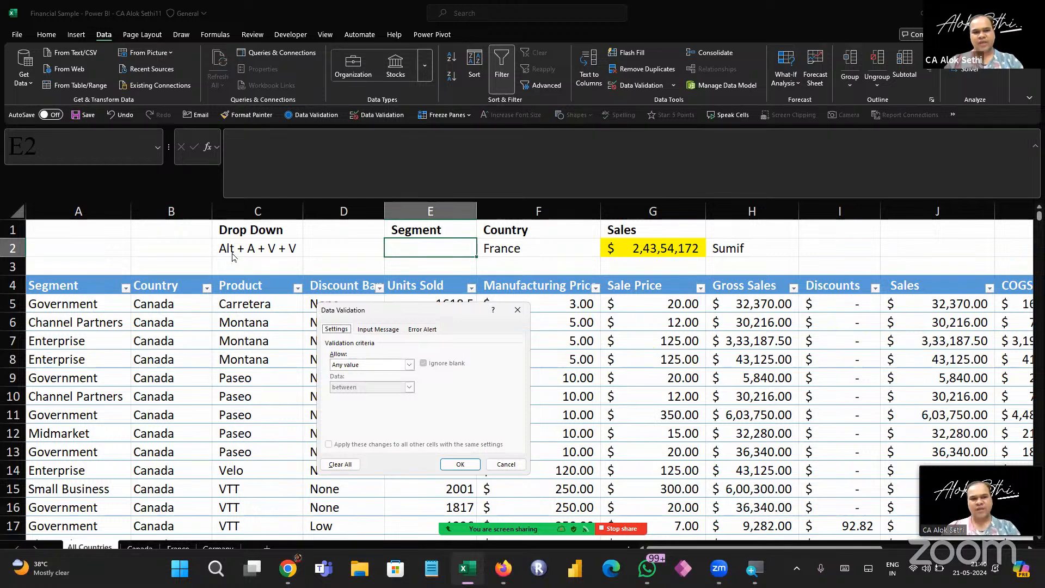
click(358, 364)
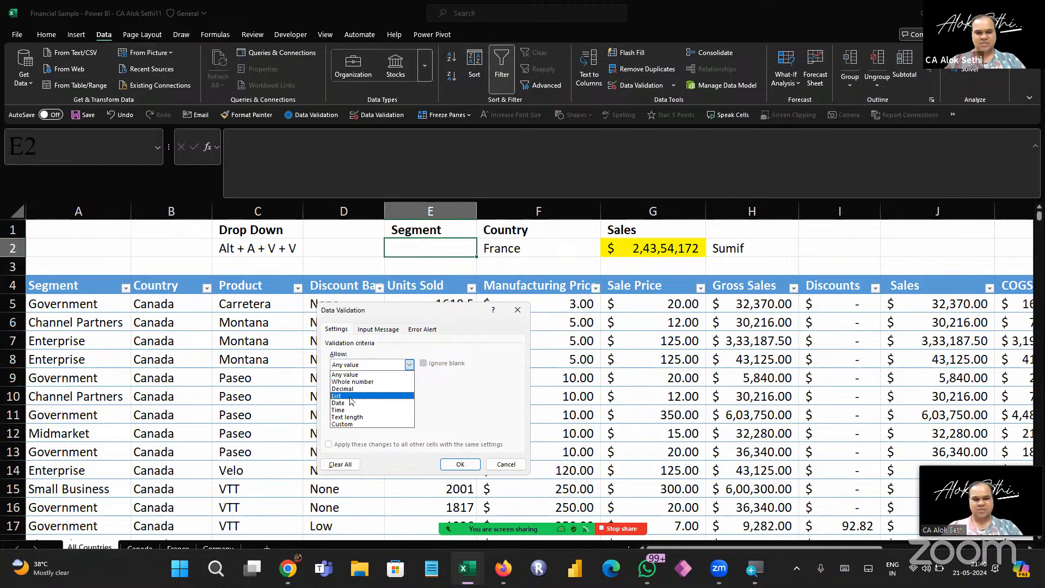
click(351, 401)
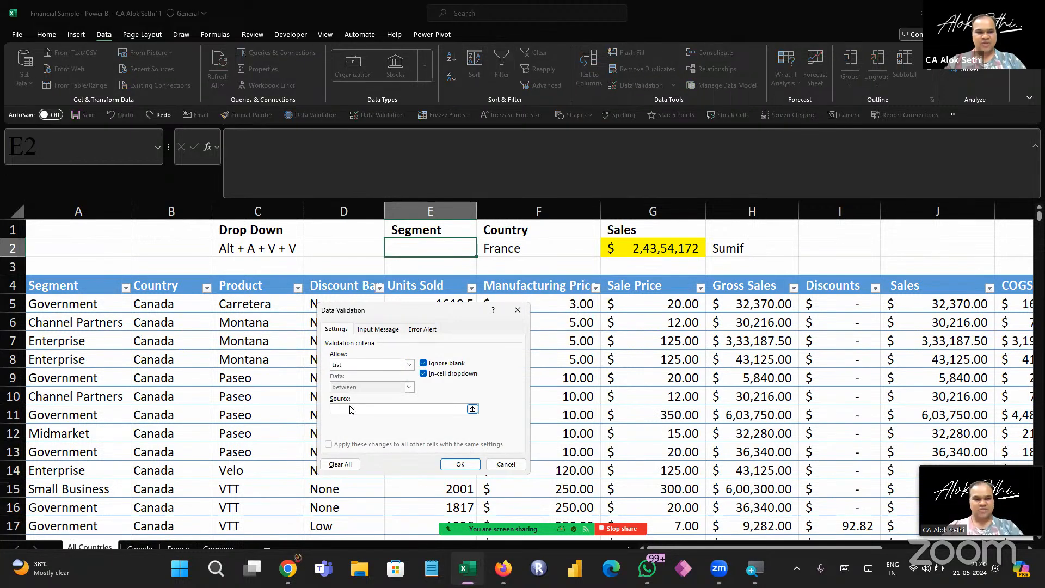
Use A5:A14 of the Segment column as the list source for E2, then check the resulting drop-down choices
click(89, 308)
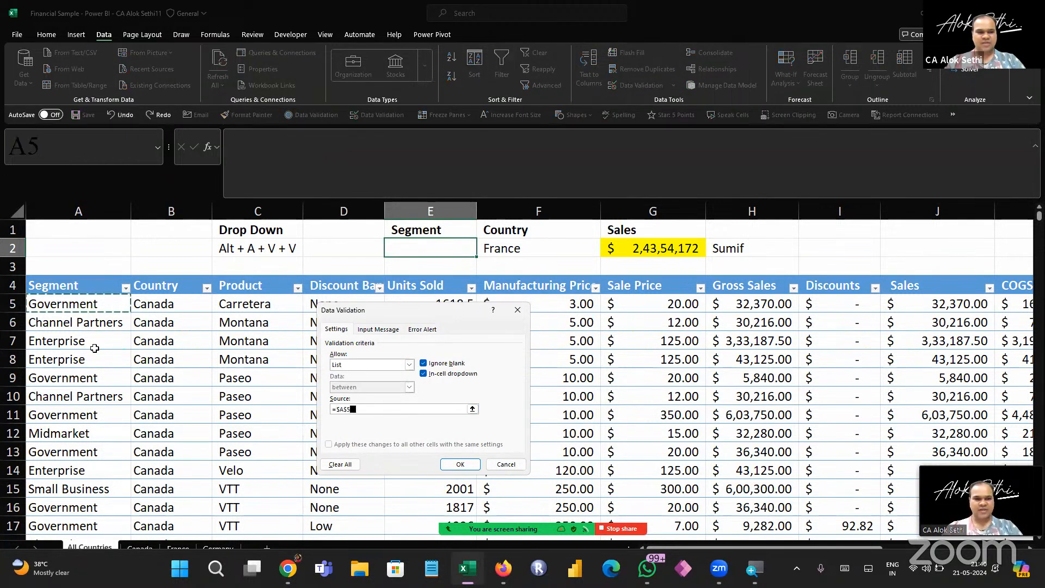
key(shift+Down)
key(shift+Down)
key(shift+Down)
key(shift+Down)
key(shift+Down)
key(shift+Down)
key(shift+Down)
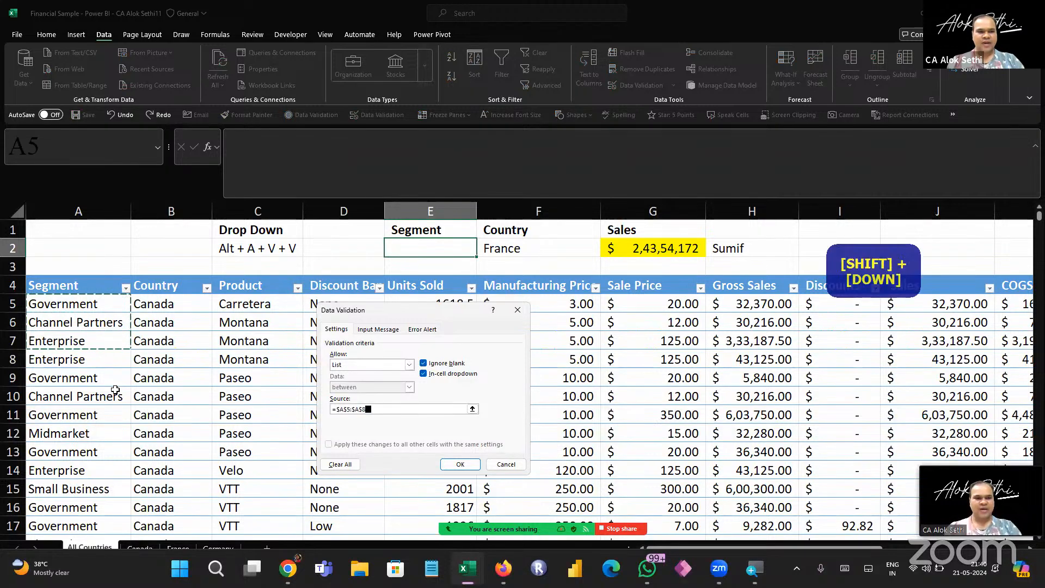
key(shift+Down)
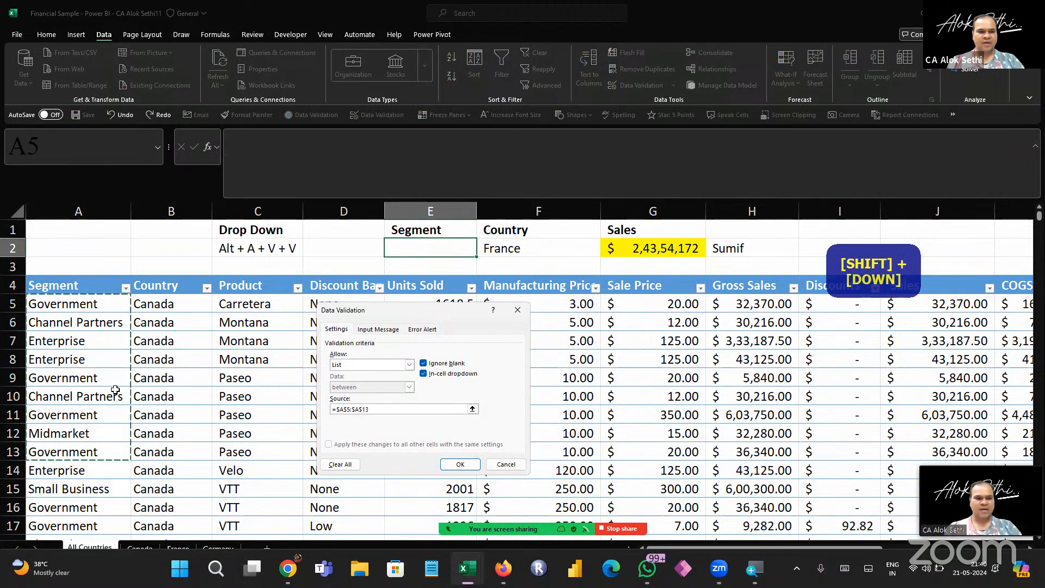
key(shift+Down)
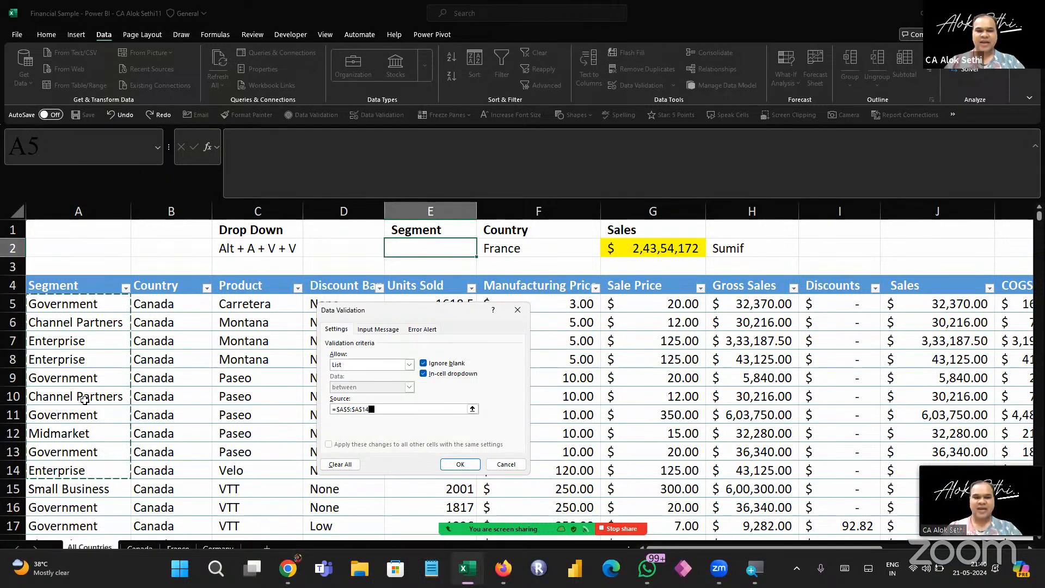
click(460, 465)
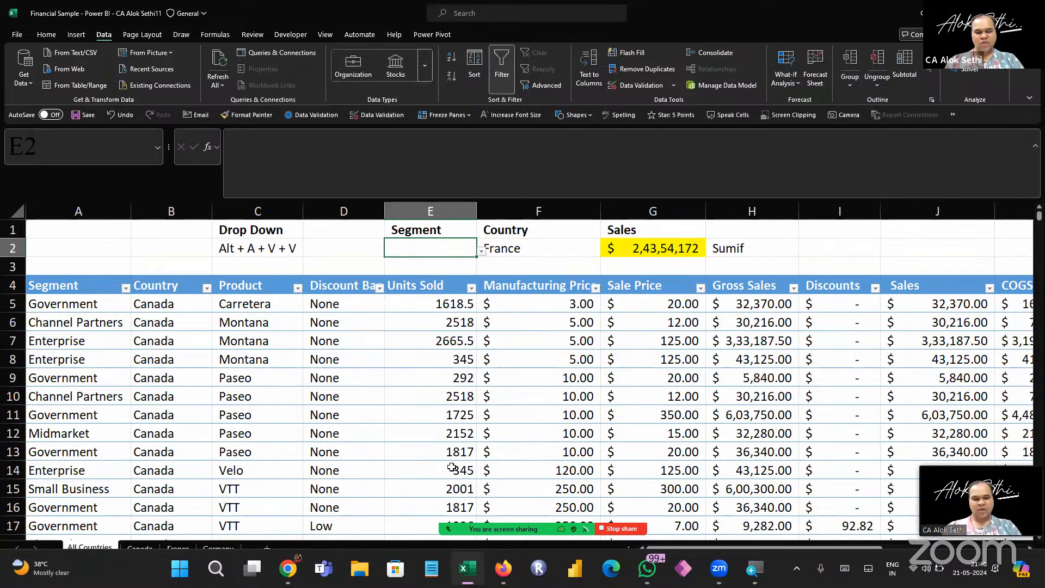
key(alt+Down)
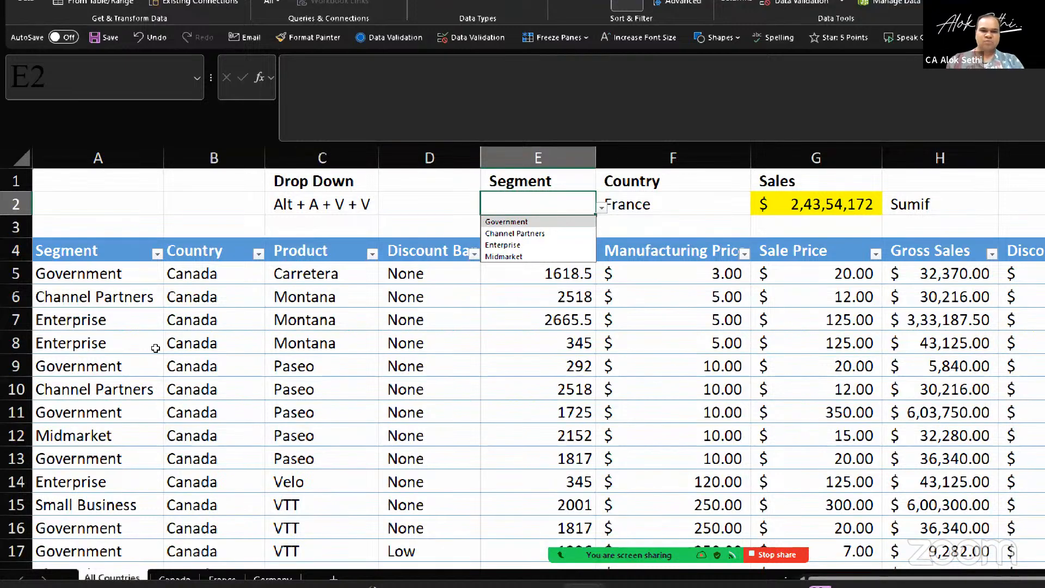
key(Escape)
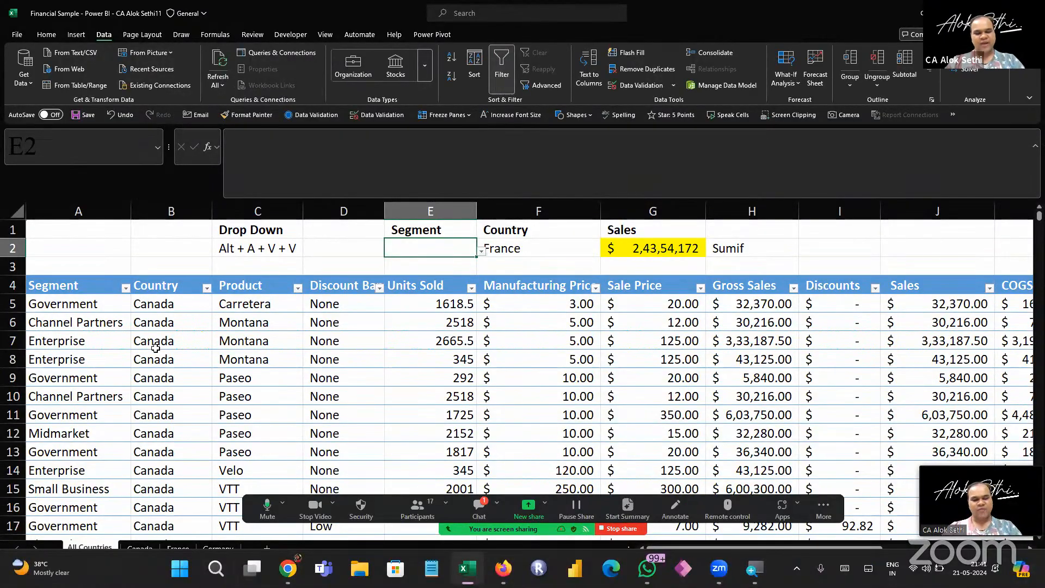
Extend E2's validation list source to A5:A15 and check the drop-down choices again
key(alt+a)
key(v)
key(v)
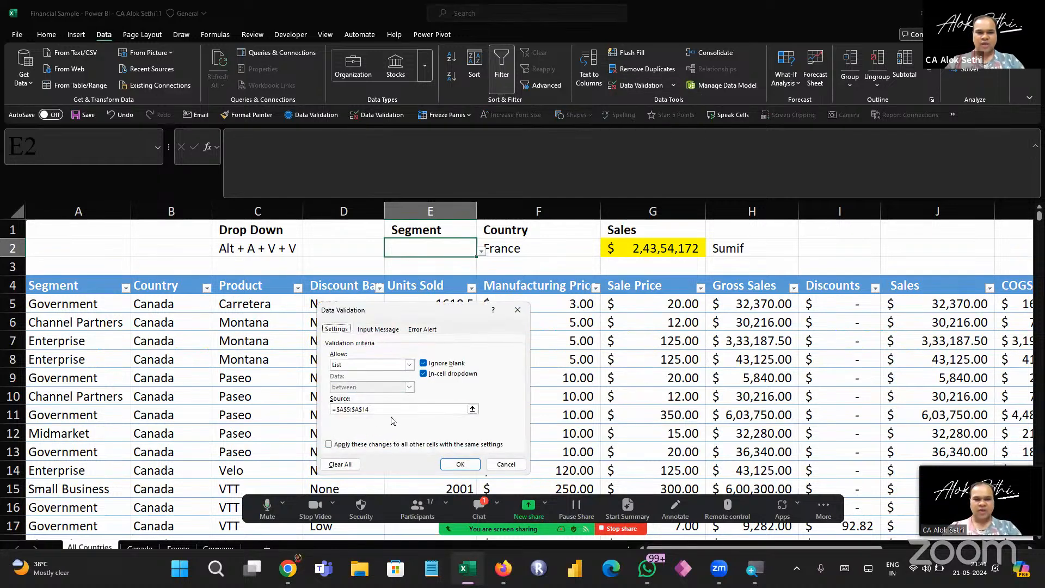
click(403, 412)
key(BackSpace)
text(5)
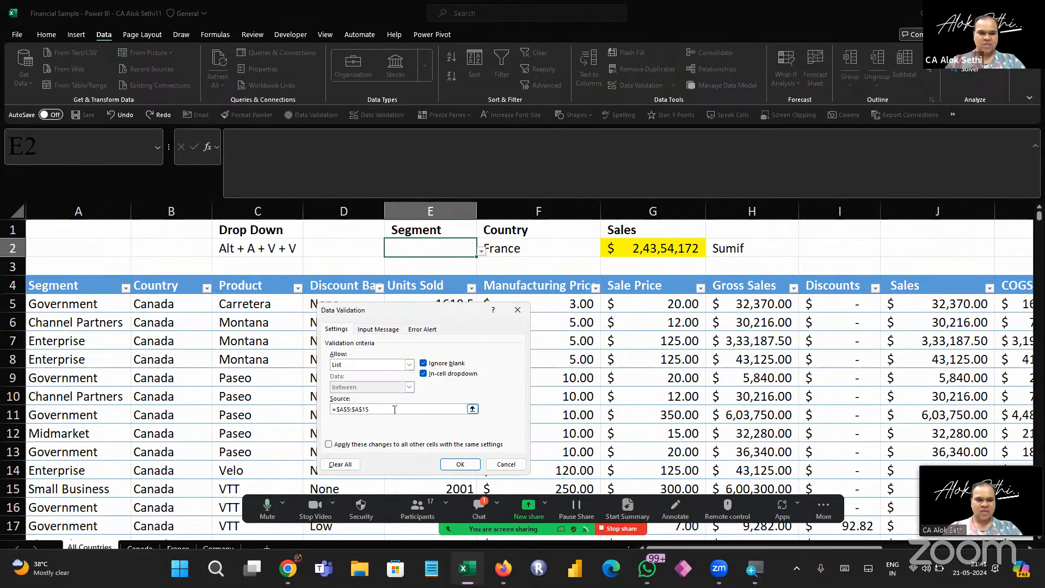
click(460, 464)
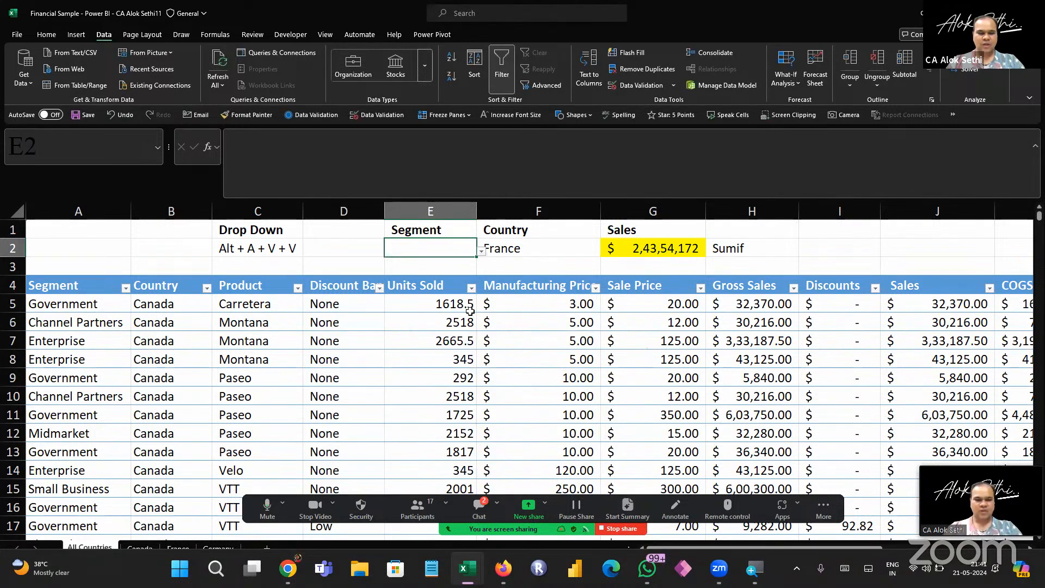
key(alt+Down)
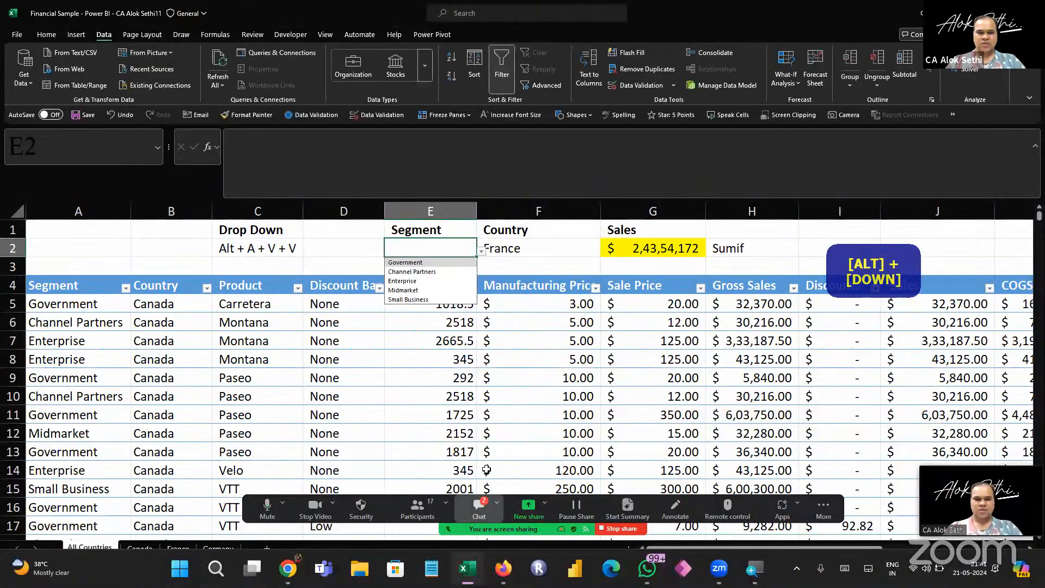
Check the new messages in the Zoom meeting chat, close it and return to cell E2 in Excel
click(479, 507)
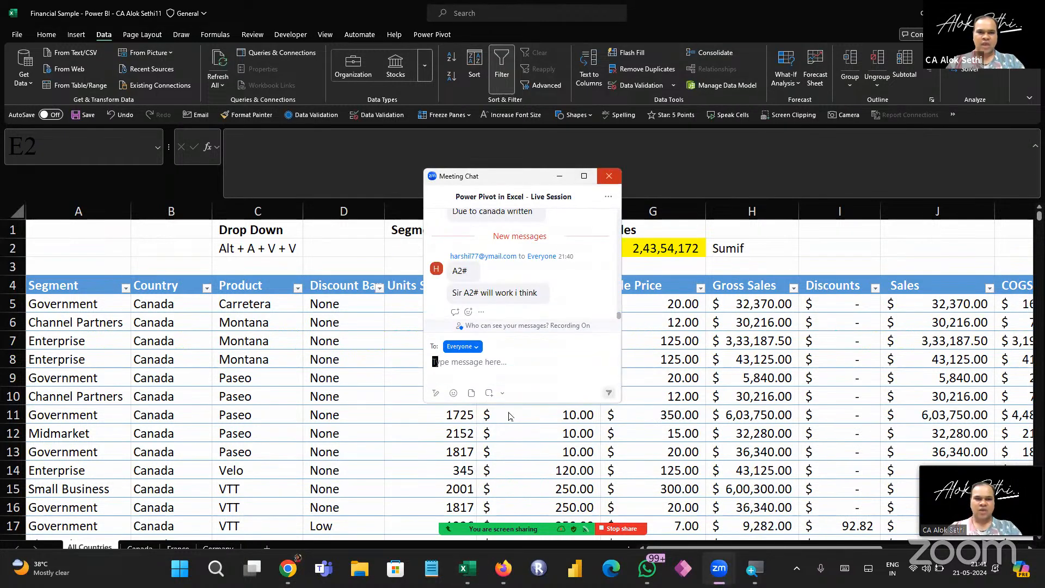
click(608, 176)
click(455, 249)
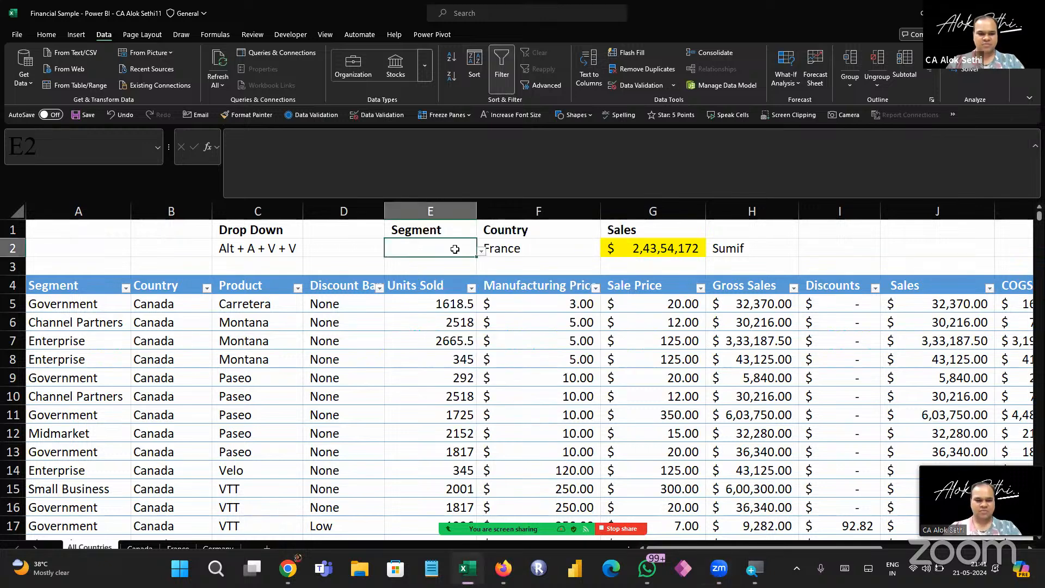
Try to replace E2's validation list source with the spill reference =A2#, and decline to continue with it
key(alt+a)
key(v)
key(v)
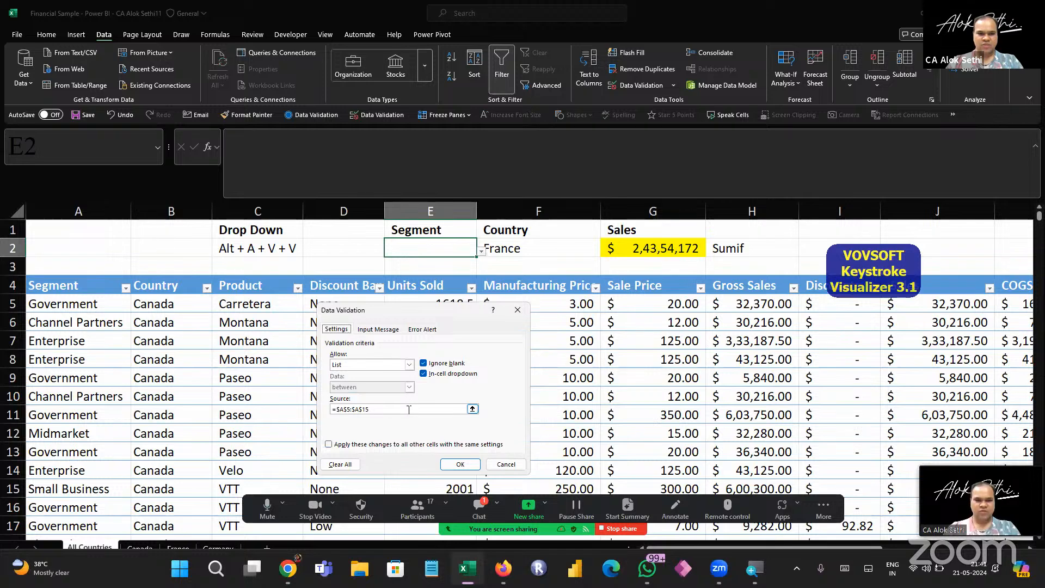
click(409, 409)
key(BackSpace)
key(BackSpace)
key(BackSpace)
key(BackSpace)
key(BackSpace)
key(BackSpace)
key(BackSpace)
key(BackSpace)
key(BackSpace)
key(BackSpace)
key(BackSpace)
text(=A)
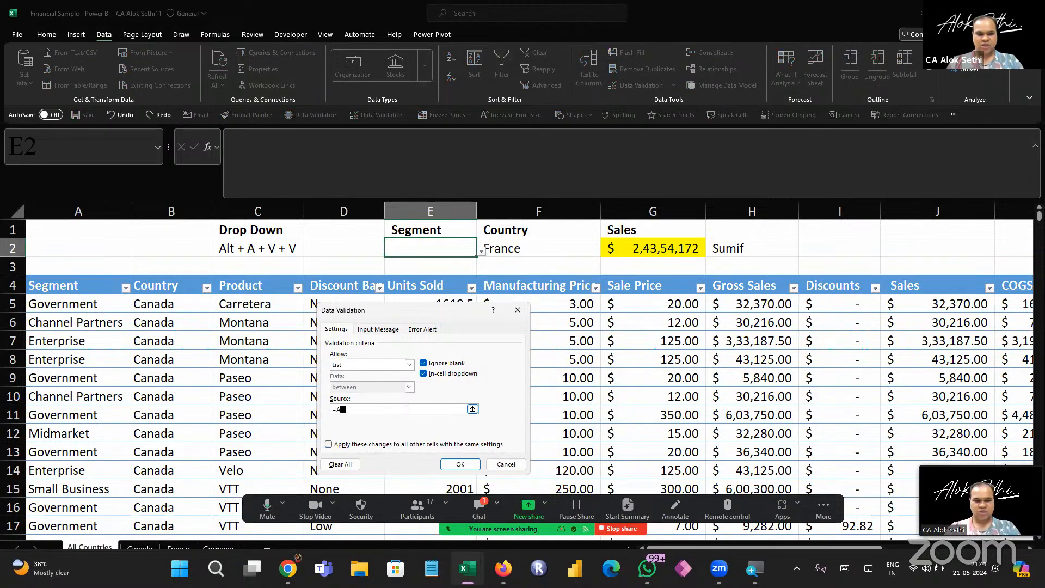
text(2#)
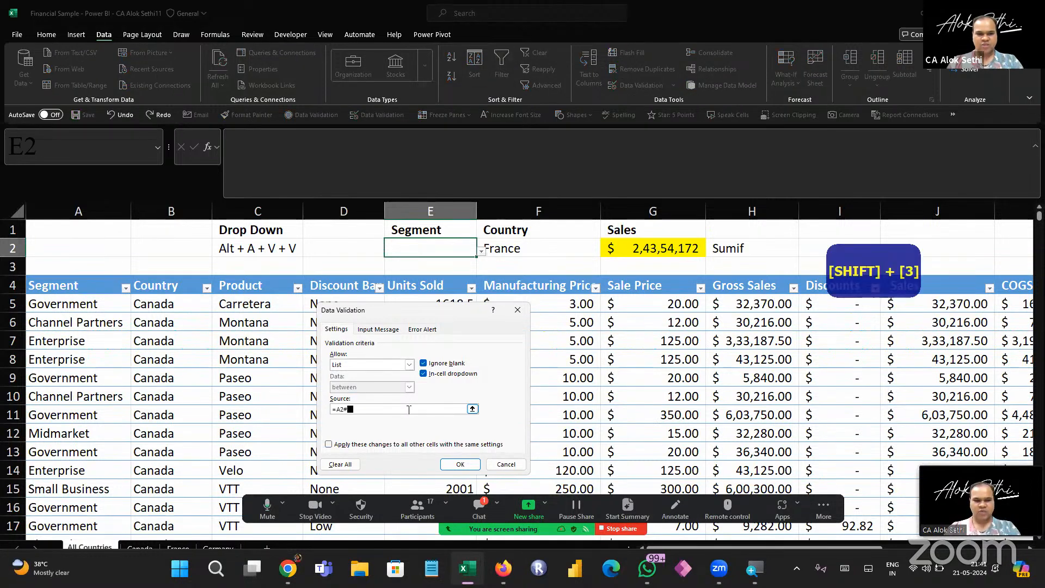
click(458, 467)
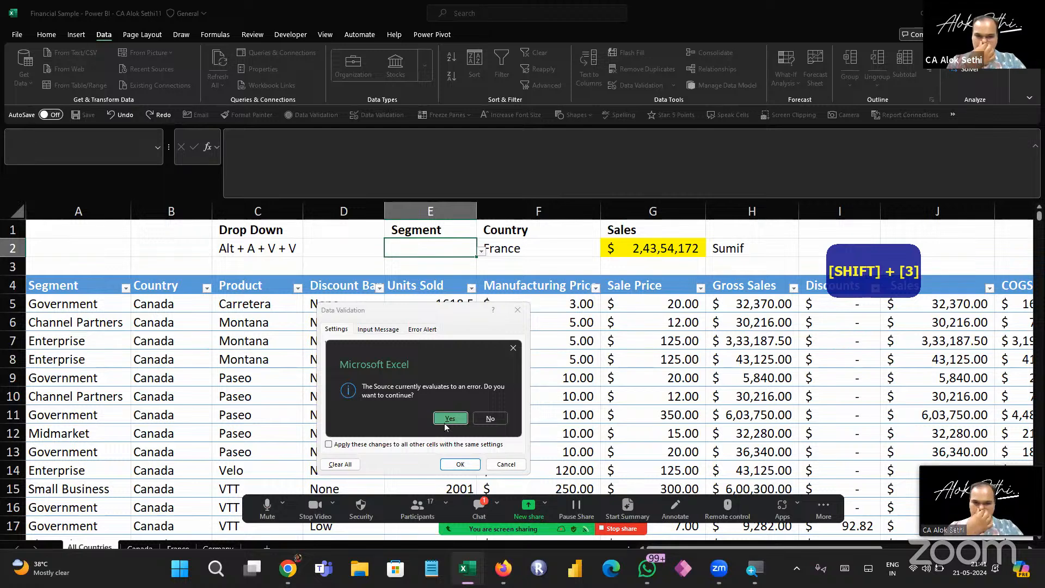
click(482, 419)
Try A2# without the equals sign as E2's list source and pick that entry from the drop-down
key(Left)
key(BackSpace)
key(BackSpace)
key(BackSpace)
key(BackSpace)
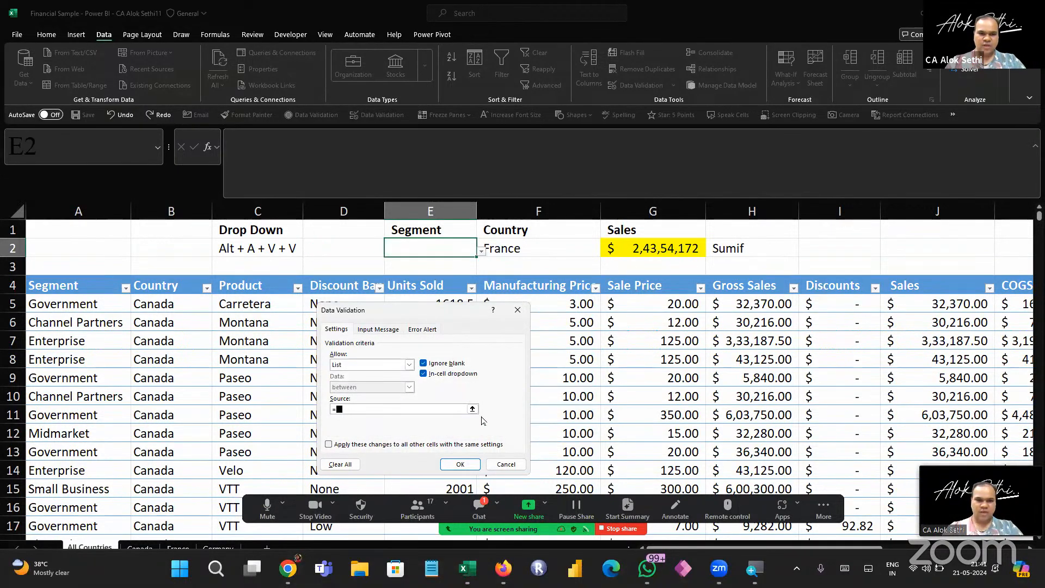
text(A2#)
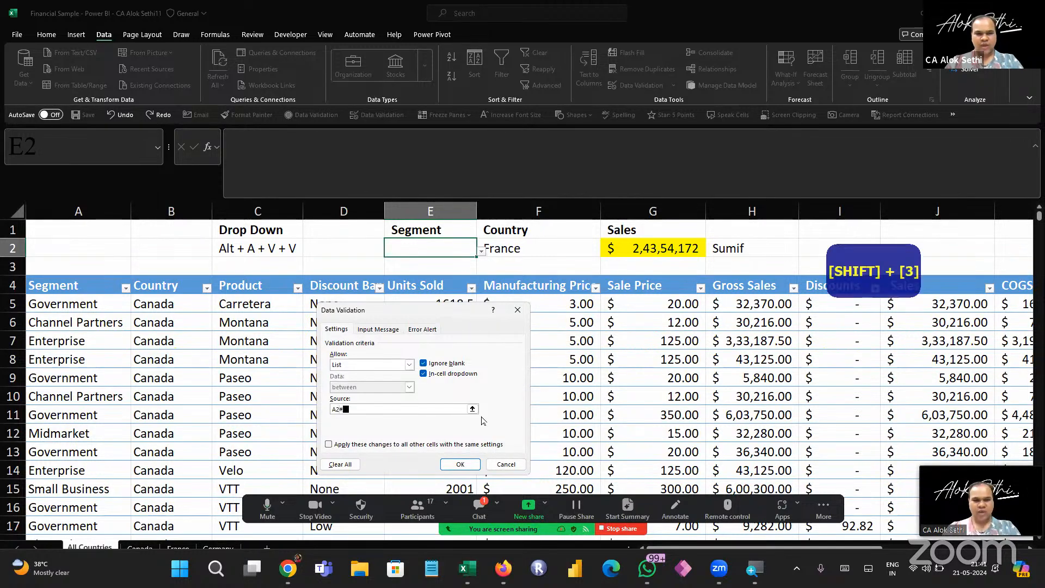
key(Return)
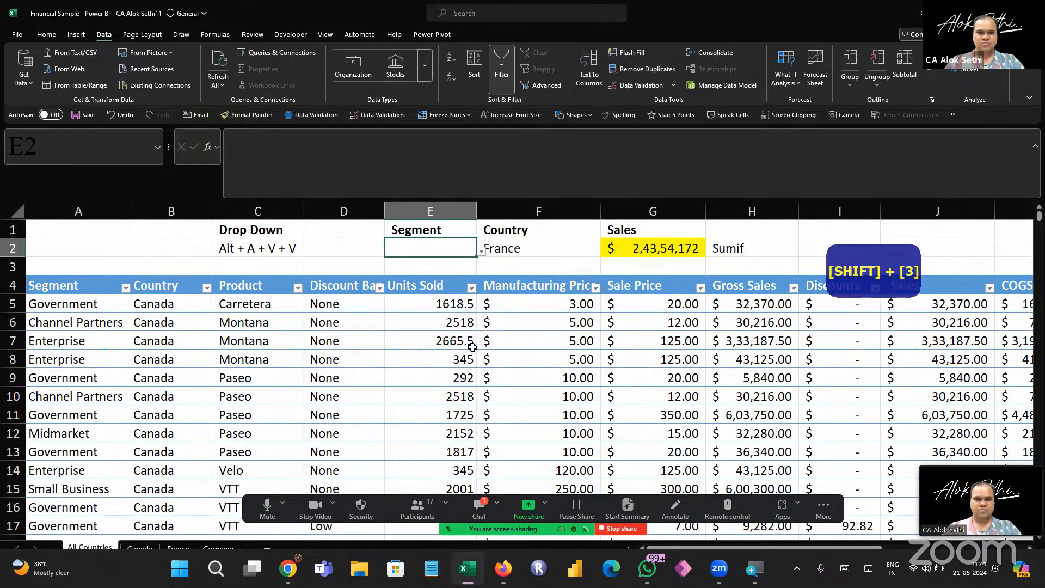
key(alt+Down)
key(Return)
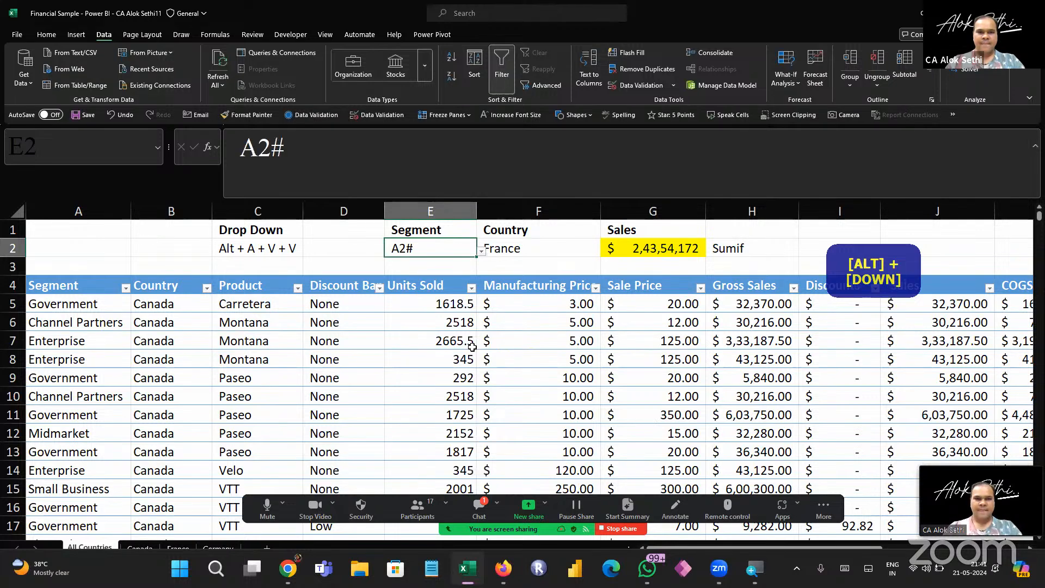
key(alt+Down)
key(Return)
Try the spill reference =A5# as E2's validation list source and test the drop-down
key(alt)
key(a)
key(v)
key(v)
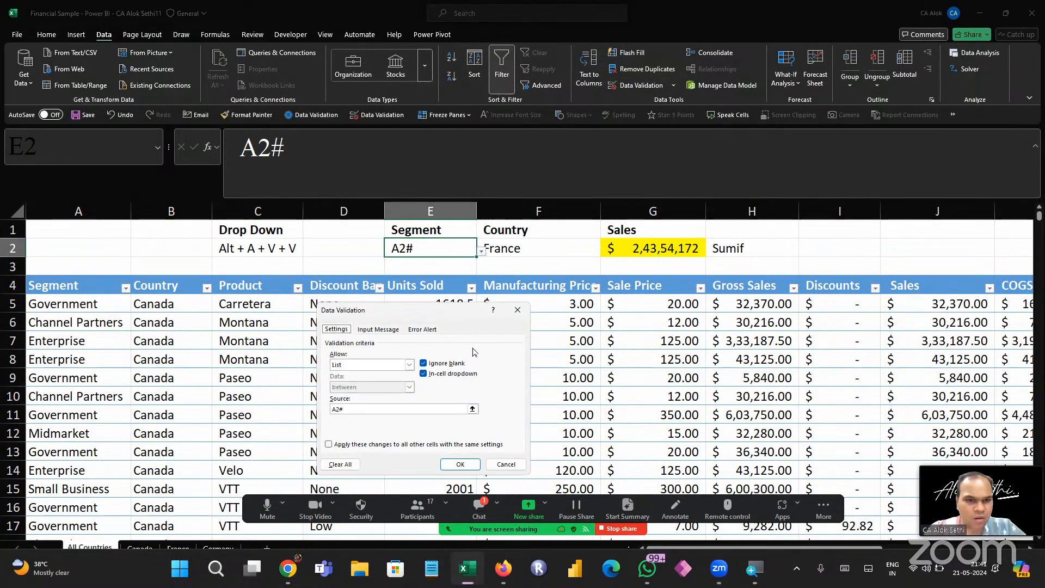
click(390, 408)
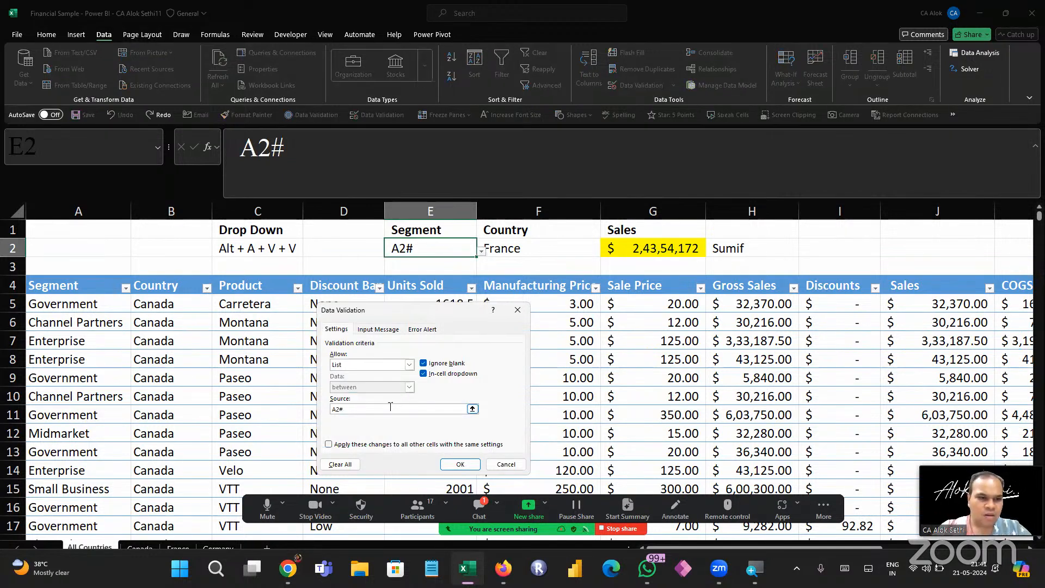
key(BackSpace)
key(BackSpace)
key(BackSpace)
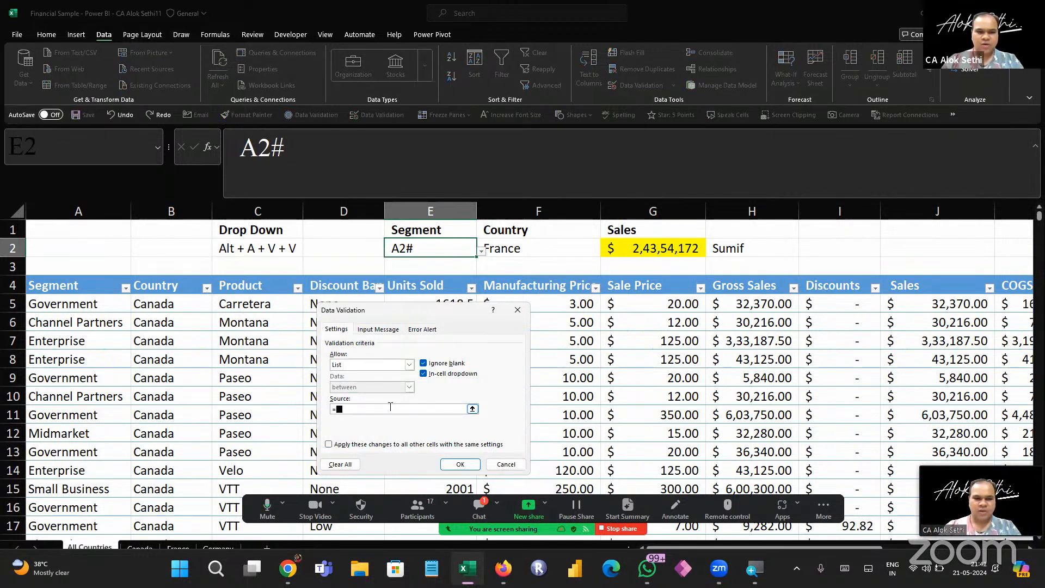
text(=A5#)
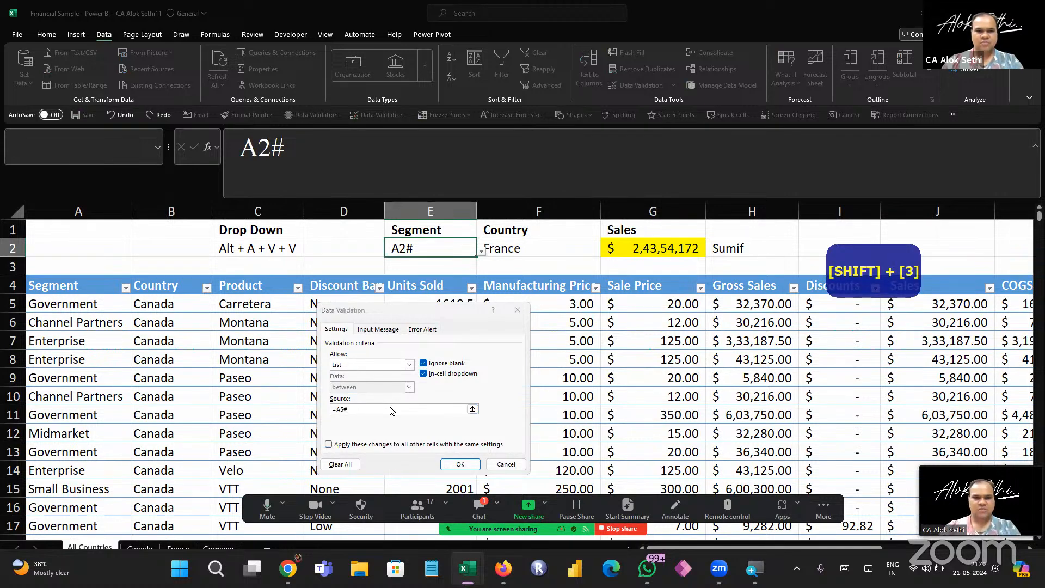
key(Return)
key(Return)
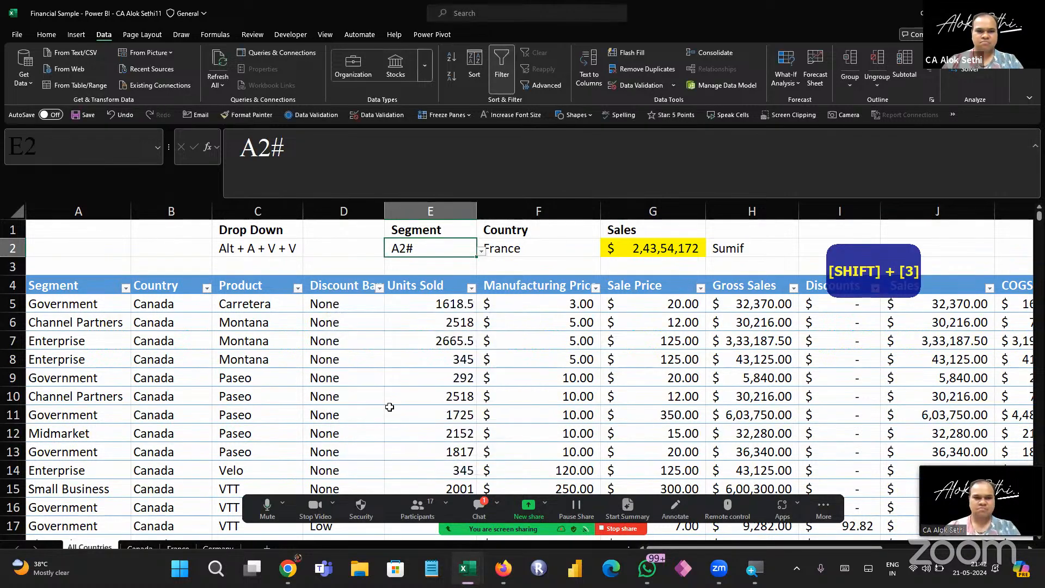
key(alt+Down)
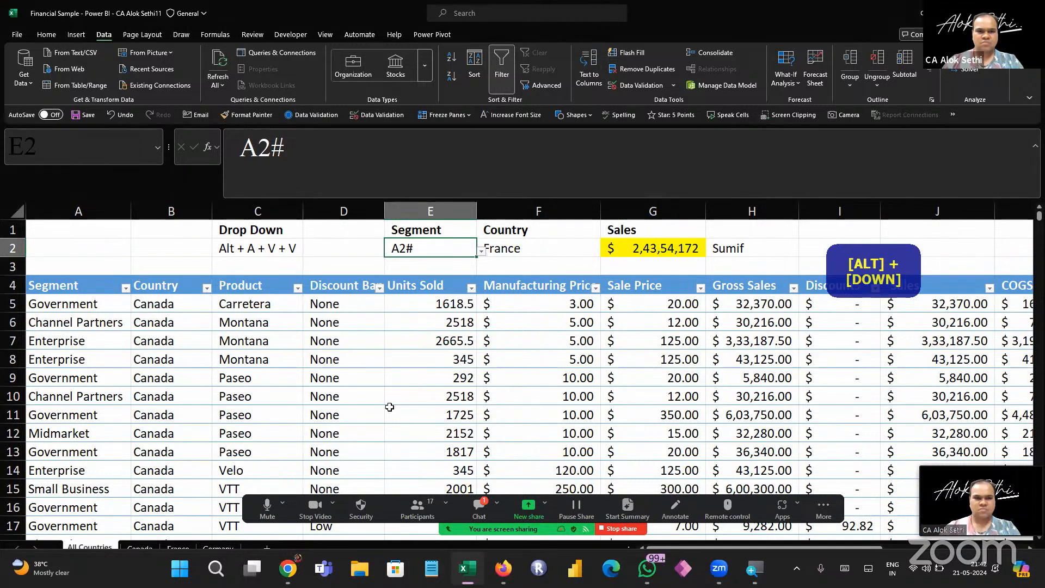
key(Down)
key(Up)
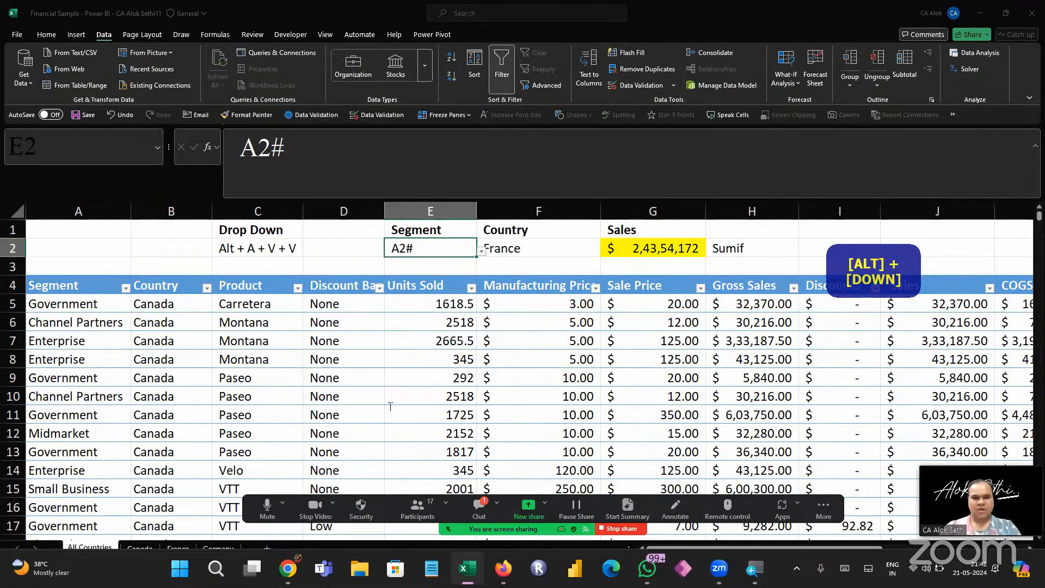
Set E2's validation list source to the segment cells A5:A15
key(alt+a)
key(v)
key(v)
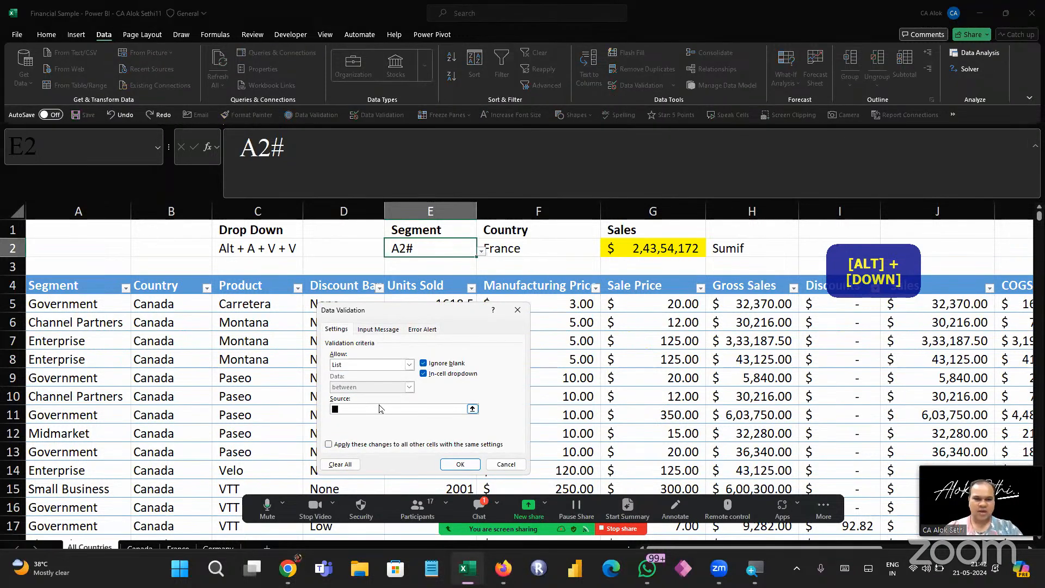
drag(63, 305, 63, 492)
key(Return)
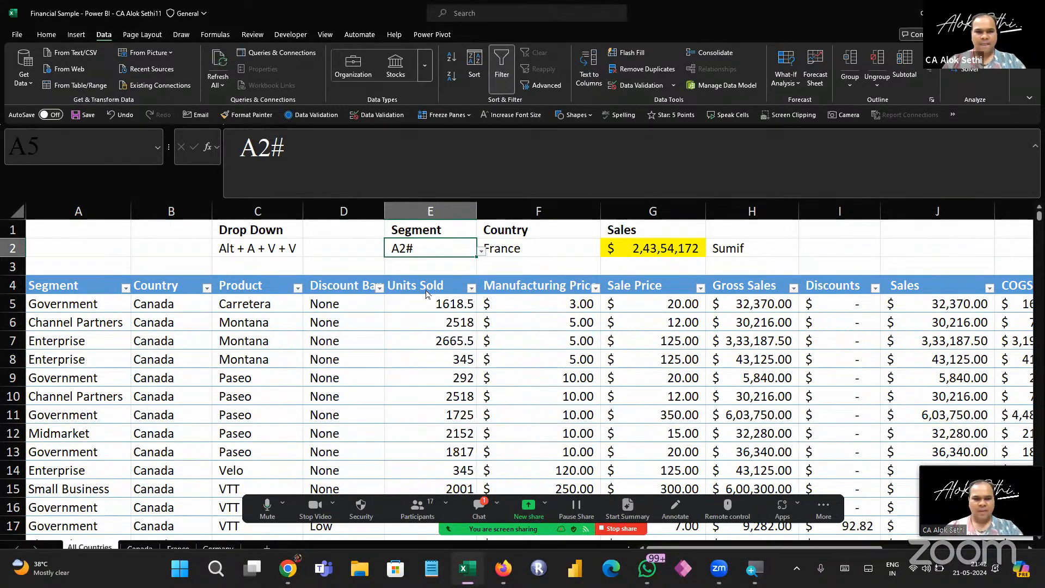
Test the Segment drop-down in E2 by choosing Channel Partners and Midmarket in turn
key(alt+Down)
key(alt+Down)
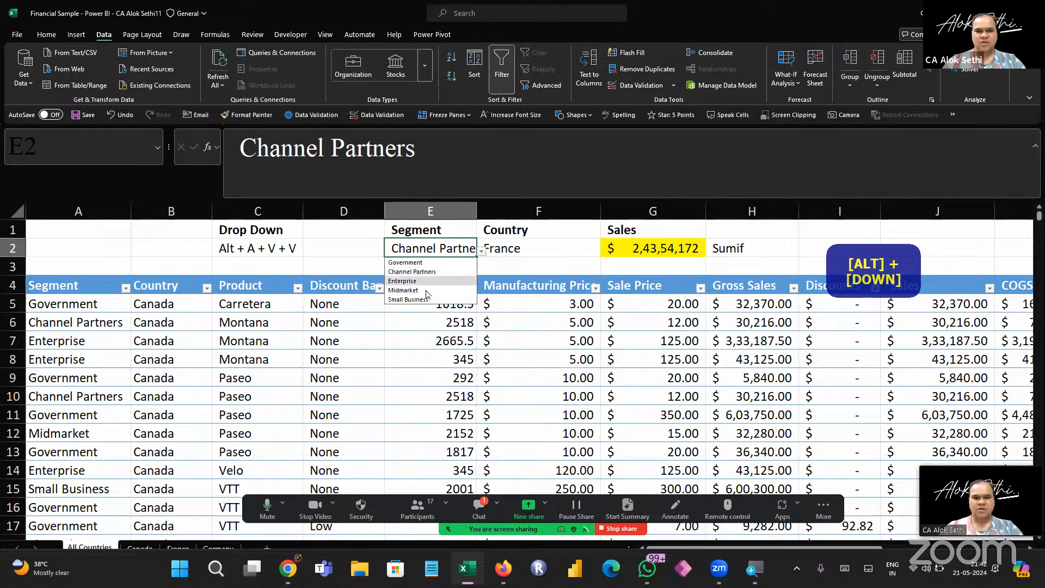
key(Down)
key(Return)
key(alt+Down)
key(Up)
key(Up)
key(Return)
key(Right)
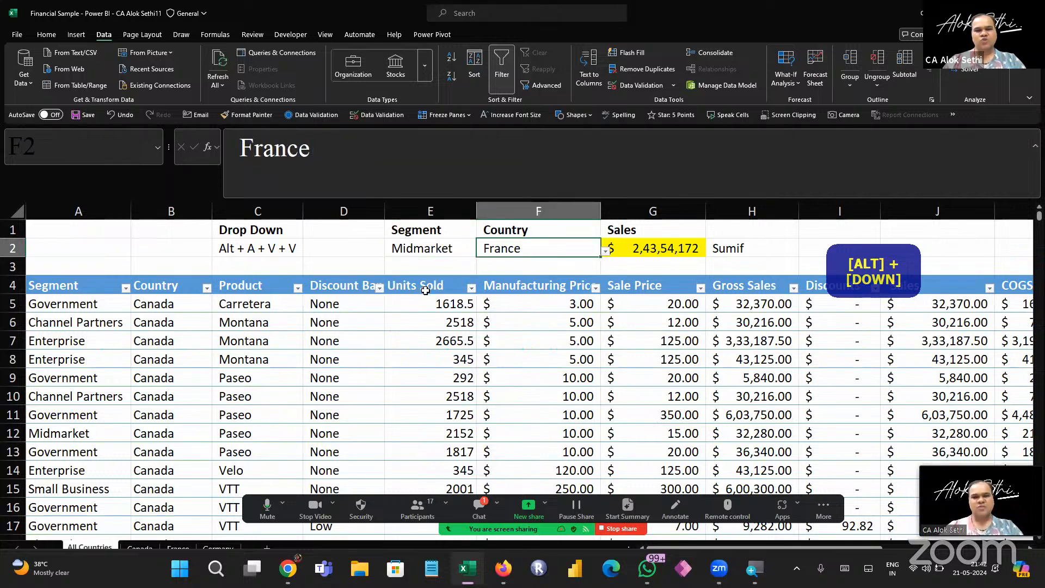
Choose Small Business as the segment in E2 and Germany as the country in F2, ending on the sales total in G2
key(Left)
key(alt+Down)
key(Down)
key(Return)
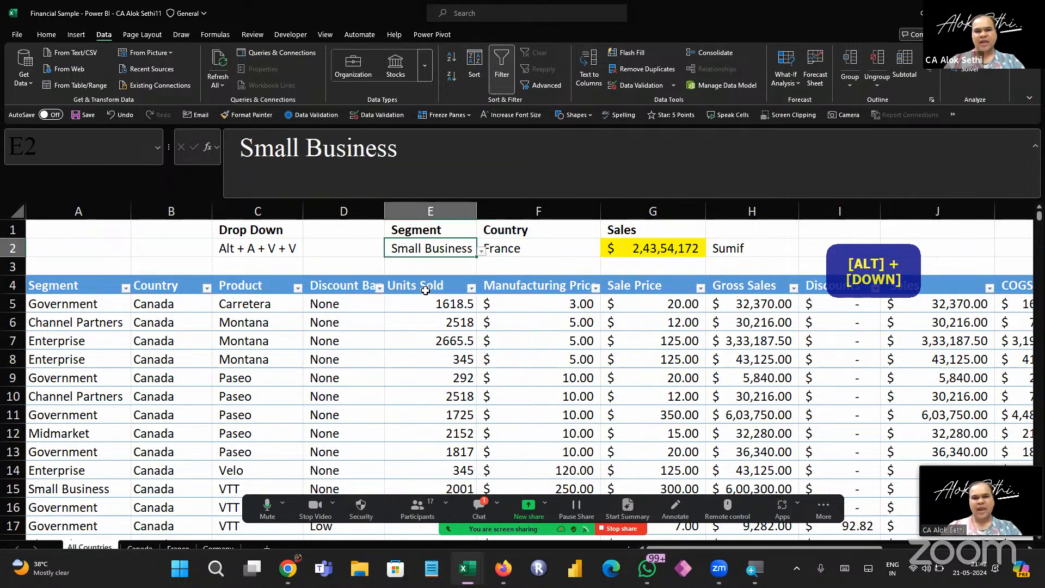
key(Right)
key(alt+Down)
key(Down)
key(Return)
key(Left)
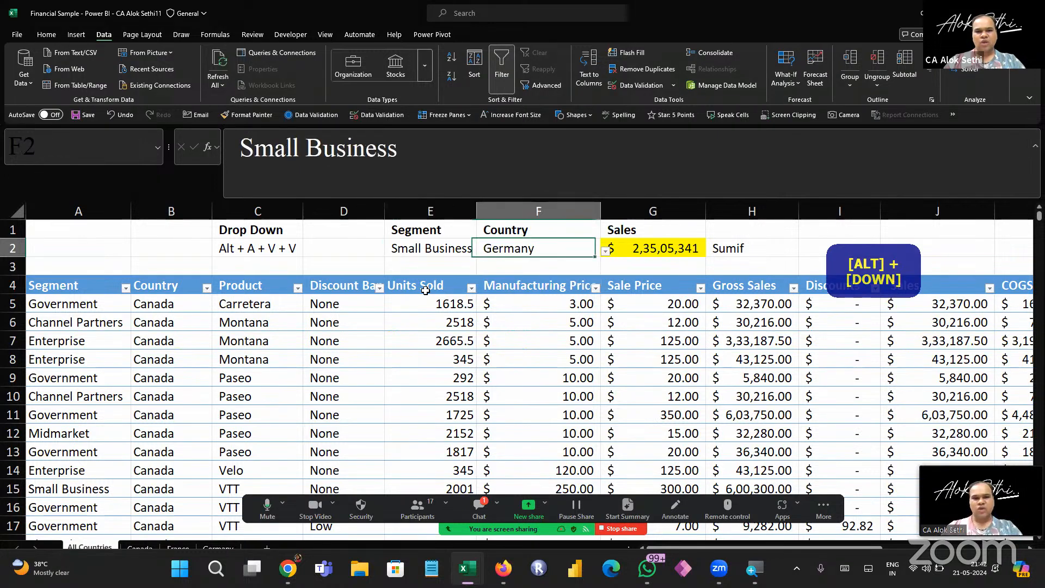
key(Right)
key(Right)
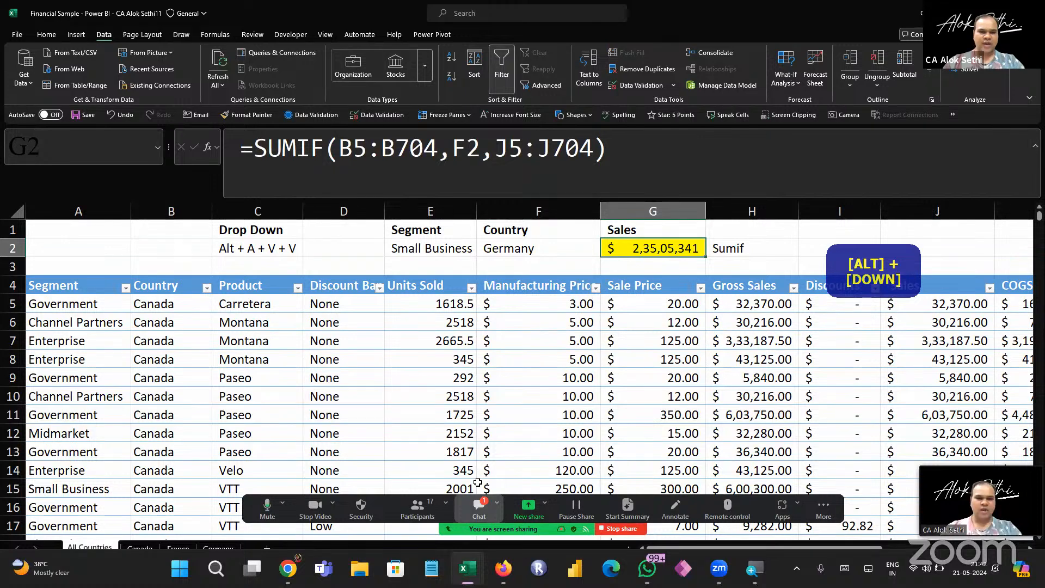
Read the new participant messages in the meeting chat
click(479, 506)
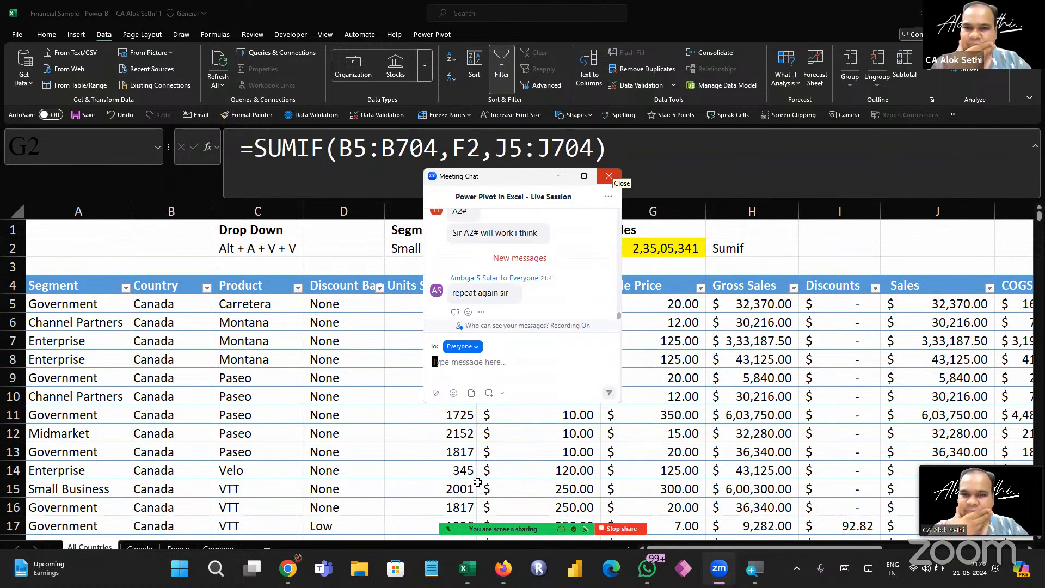
click(609, 176)
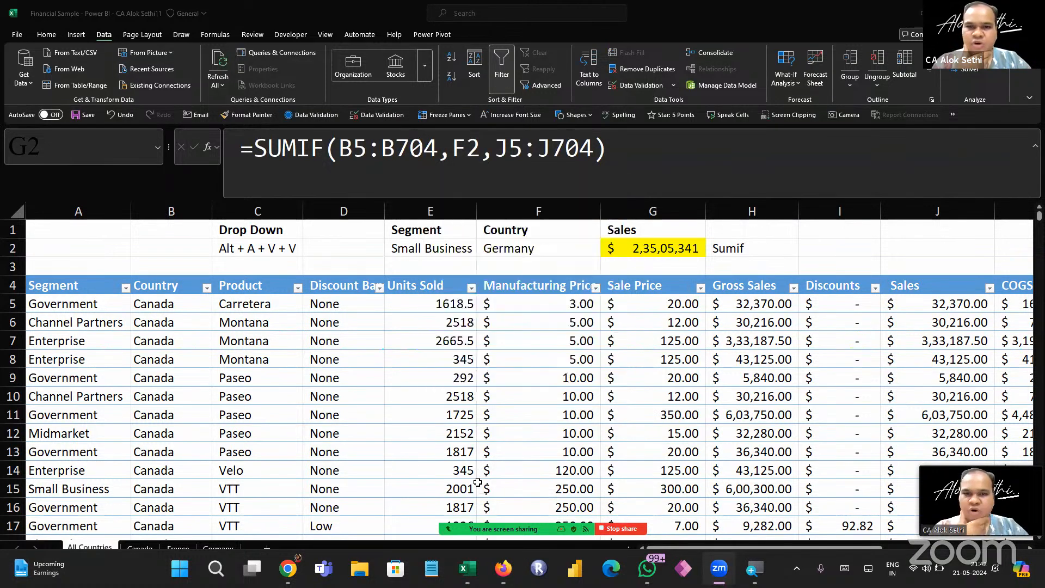
click(444, 250)
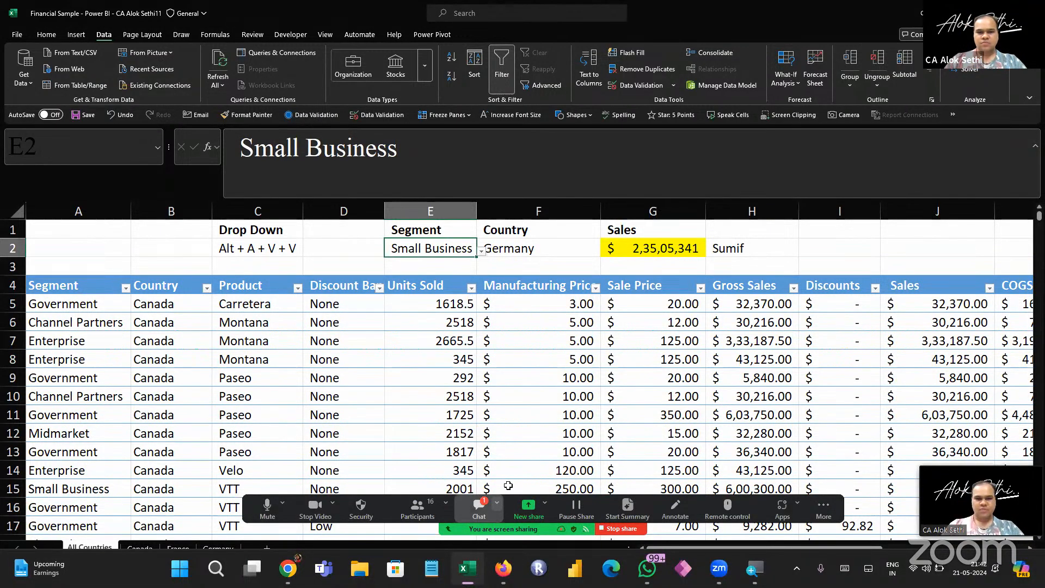
click(497, 501)
click(508, 484)
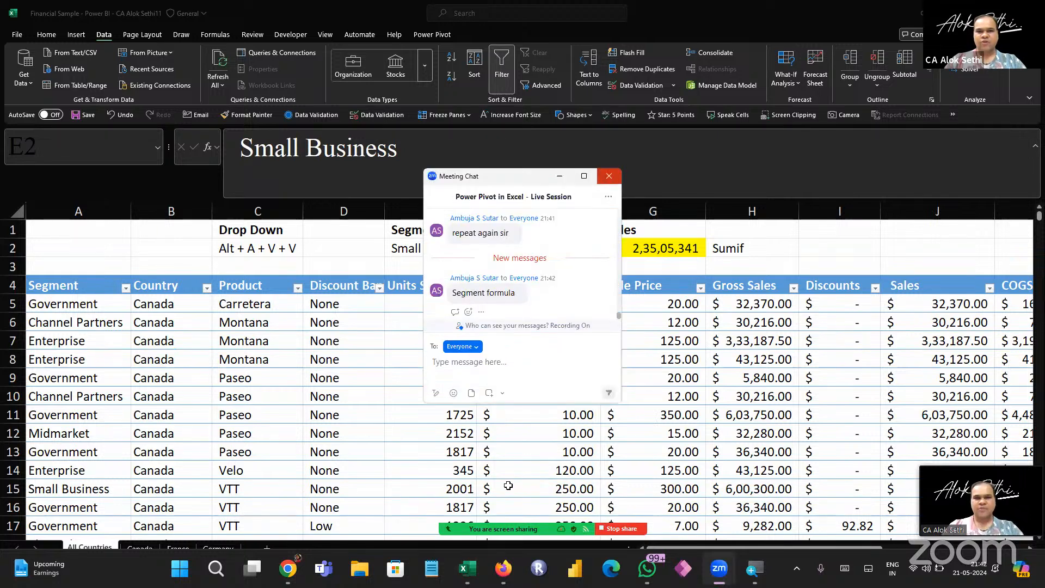
Open the data validation settings of E2 and choose List as the allowed type
click(431, 251)
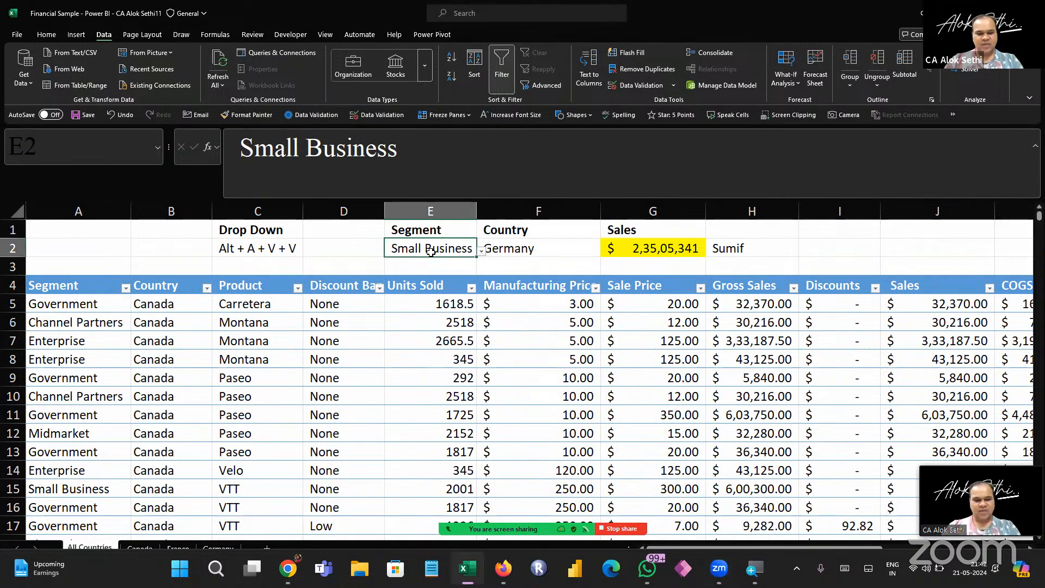
key(alt+a)
key(v)
key(v)
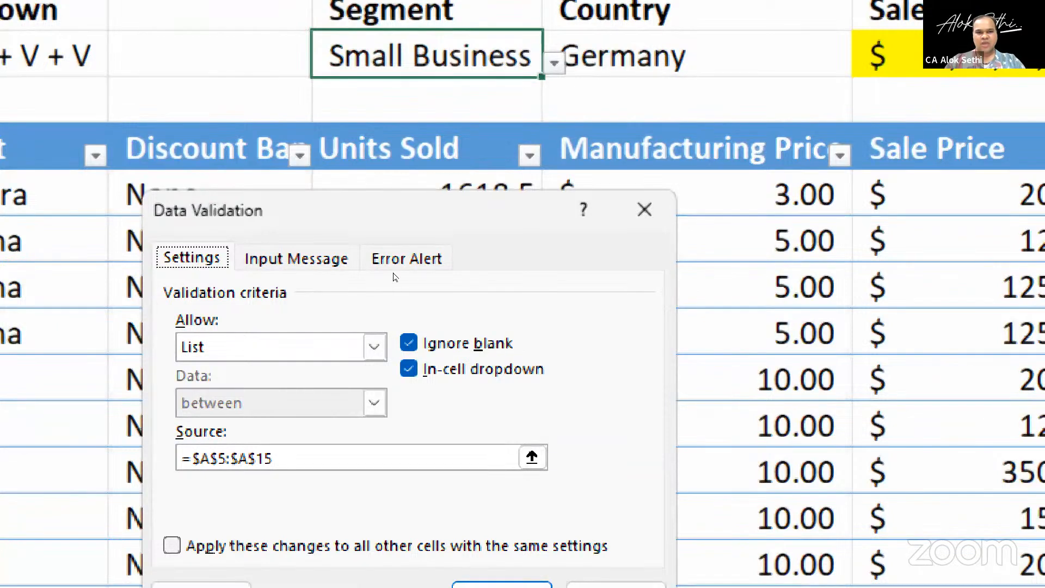
drag(393, 213, 382, 113)
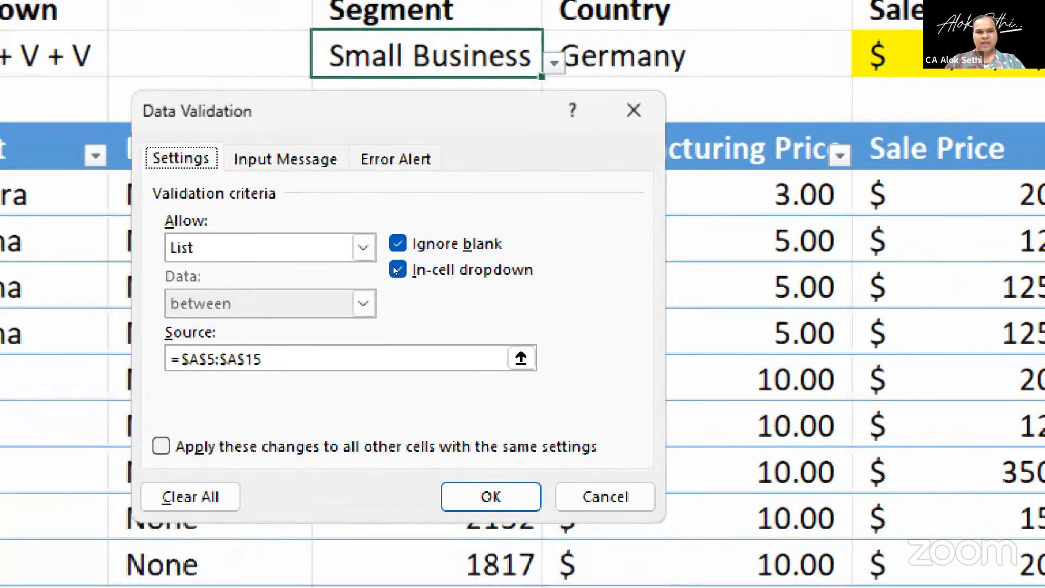
click(363, 248)
click(354, 325)
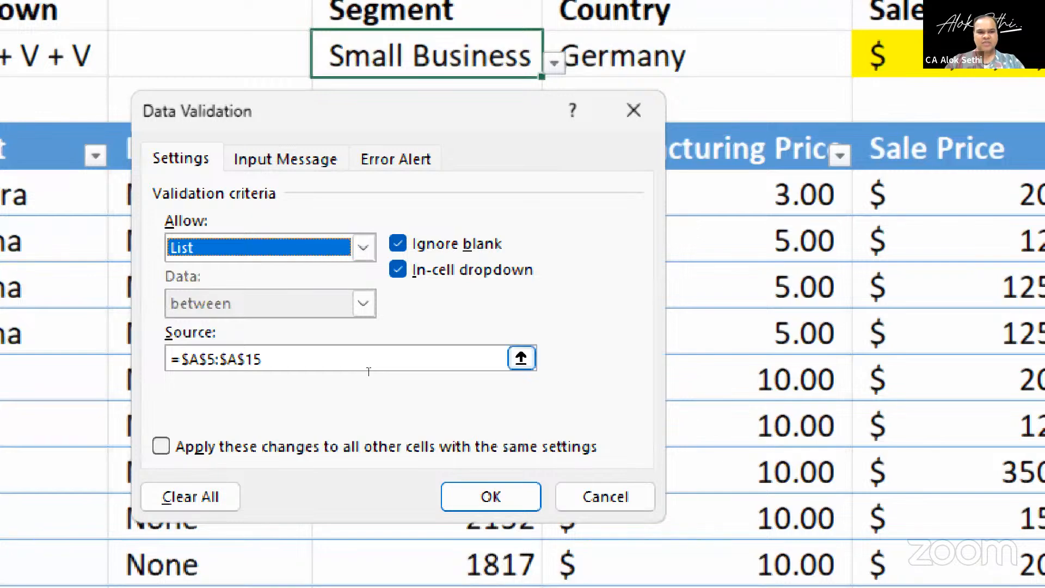
Clear the list source of E2's validation and set it to the segment cells A5:A15 again
click(369, 368)
key(BackSpace)
key(BackSpace)
key(BackSpace)
key(BackSpace)
key(BackSpace)
key(BackSpace)
key(BackSpace)
key(BackSpace)
key(BackSpace)
key(BackSpace)
key(BackSpace)
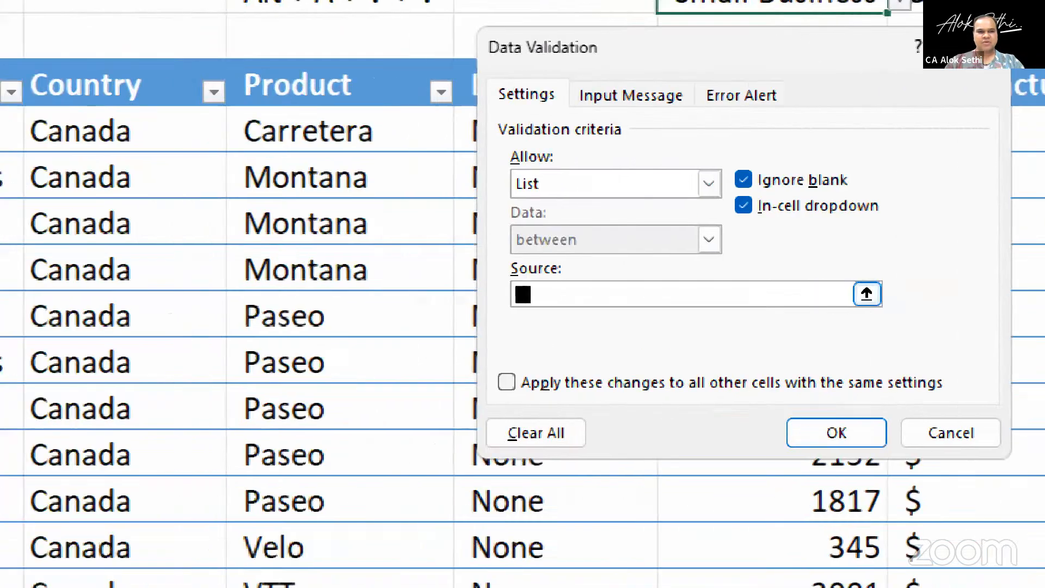
drag(76, 131, 72, 532)
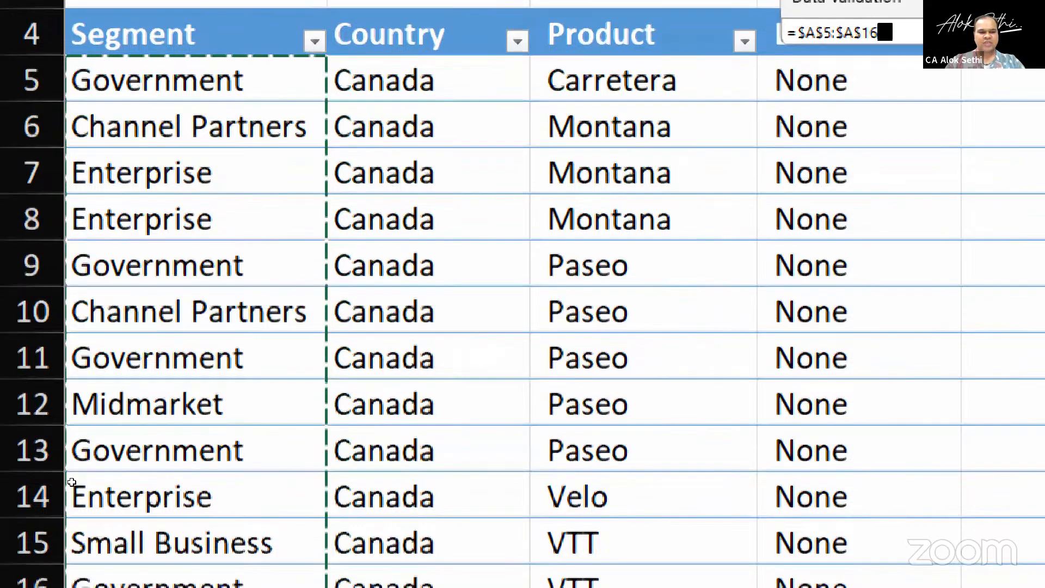
drag(71, 482, 71, 539)
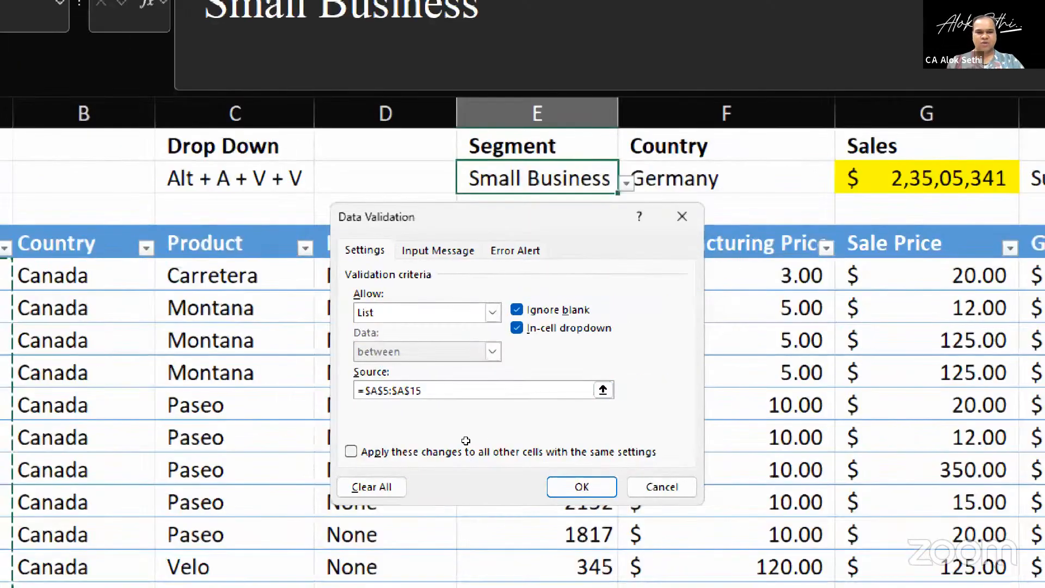
key(Return)
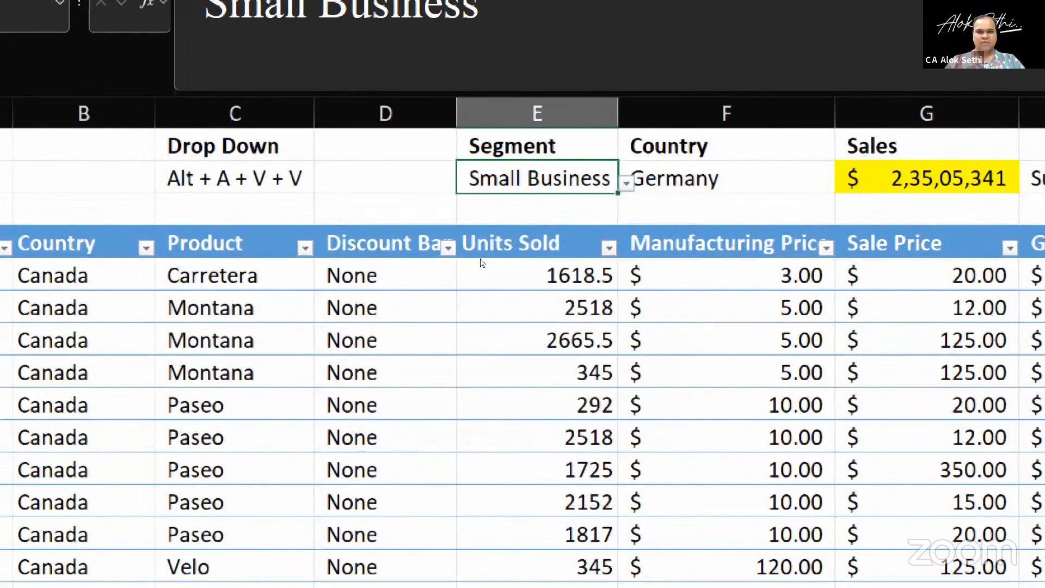
Try the Segment drop-down in E2 with Channel Partners, ending on Government
key(alt+Down)
key(Down)
key(Down)
key(Return)
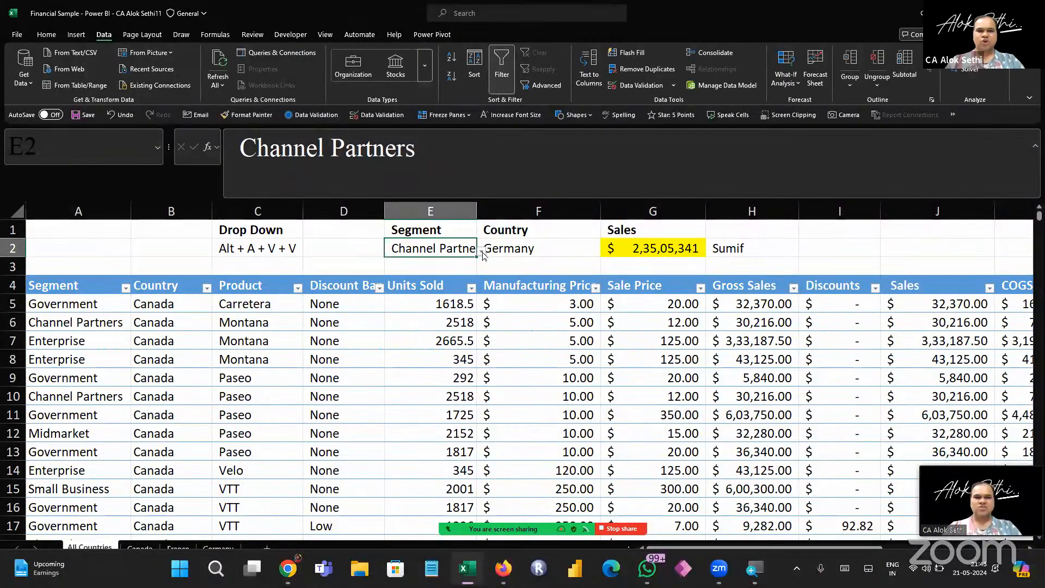
click(482, 253)
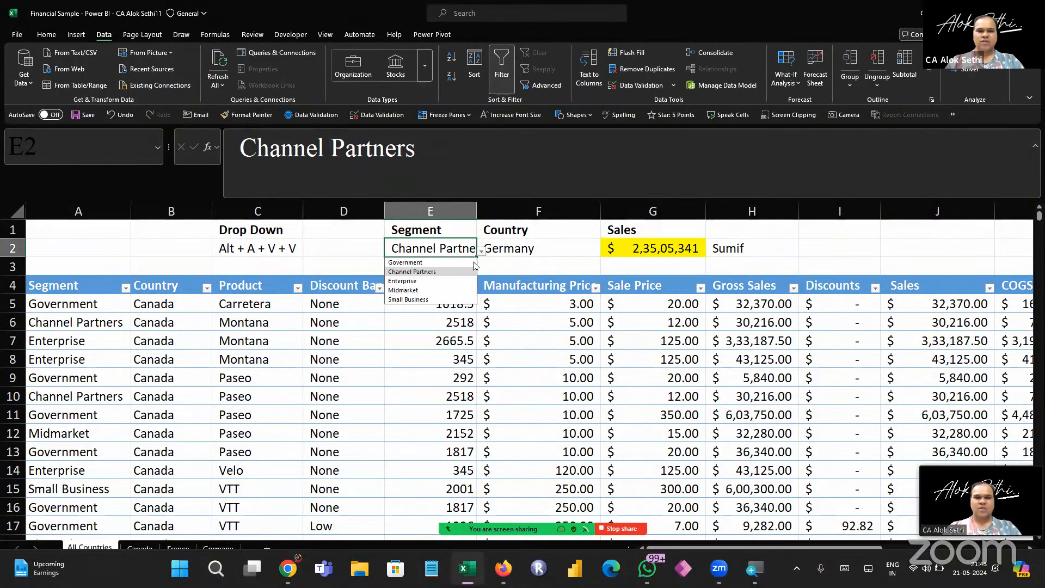
click(466, 262)
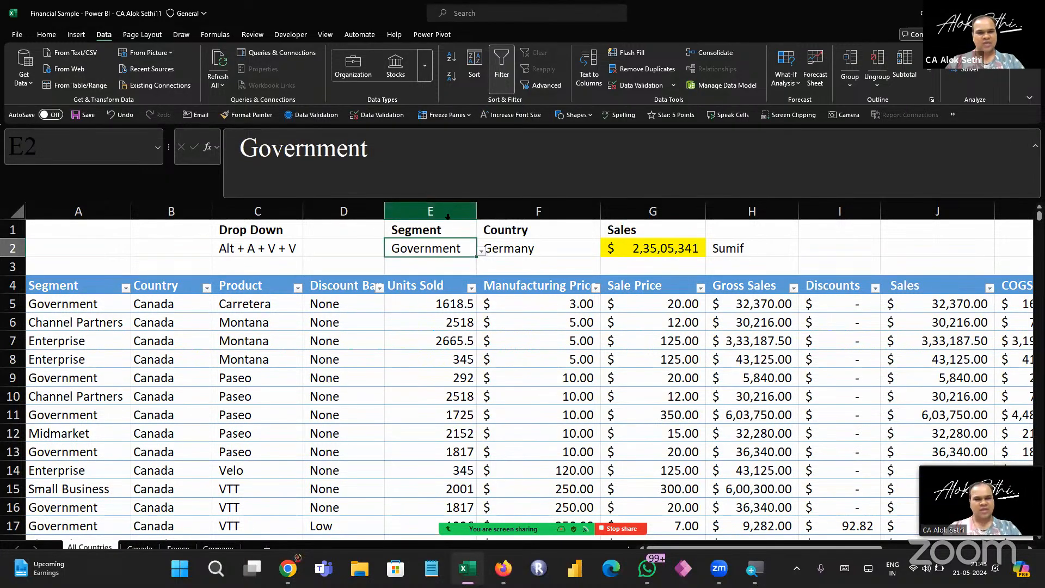
Change the criteria argument of the SUMIF formula in G2 to E2
click(643, 250)
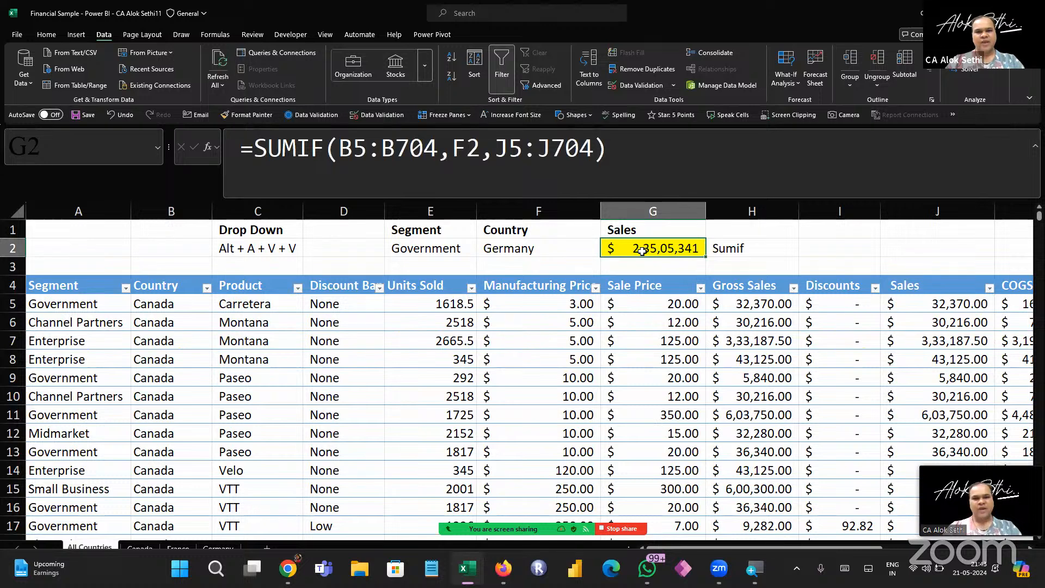
click(470, 143)
key(BackSpace)
text(E)
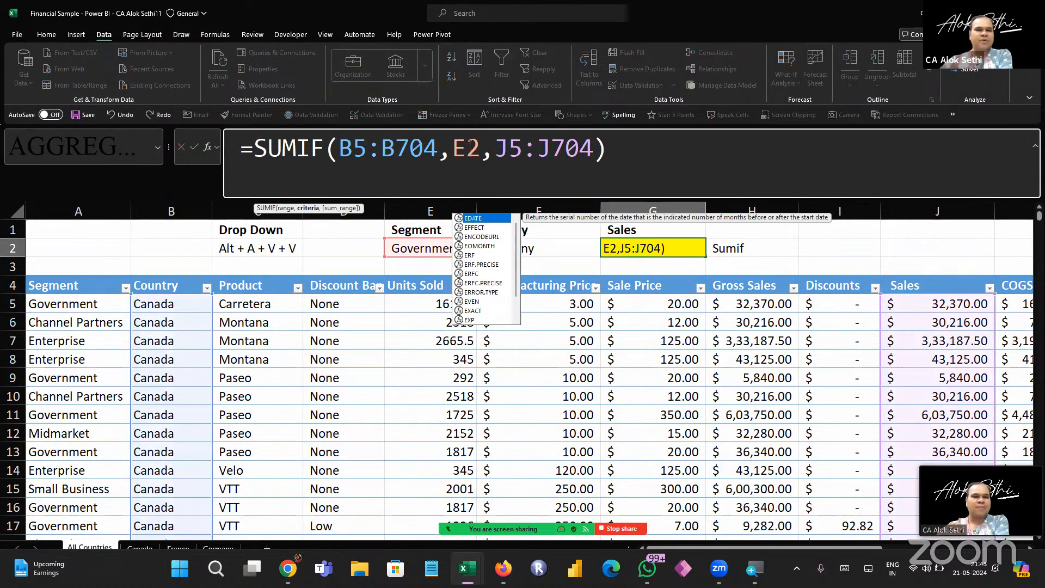
click(628, 150)
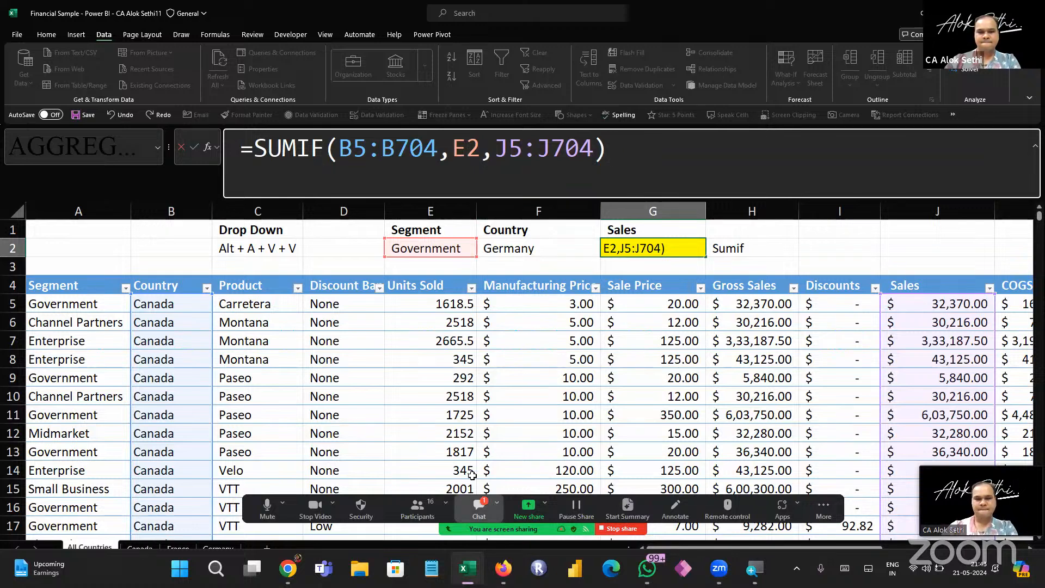
Check the meeting chat for participants' answers about the edited formula and return to the worksheet
click(479, 507)
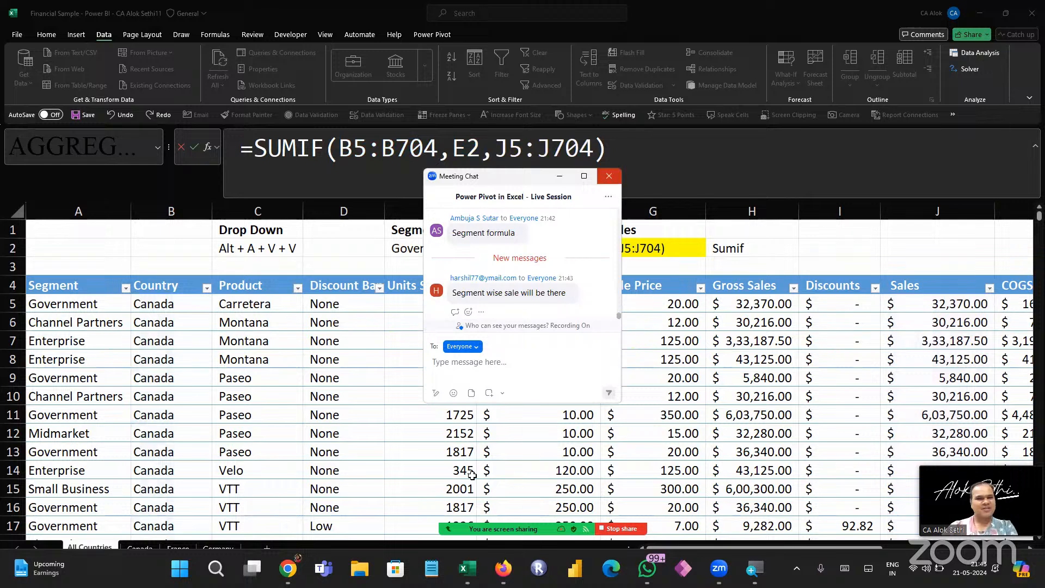
click(609, 176)
click(525, 154)
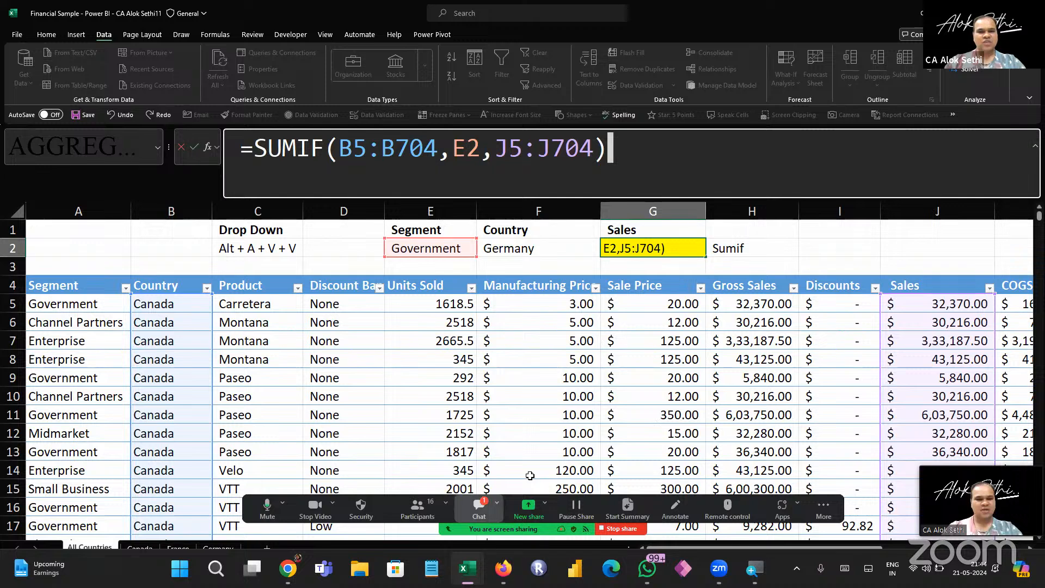
click(479, 506)
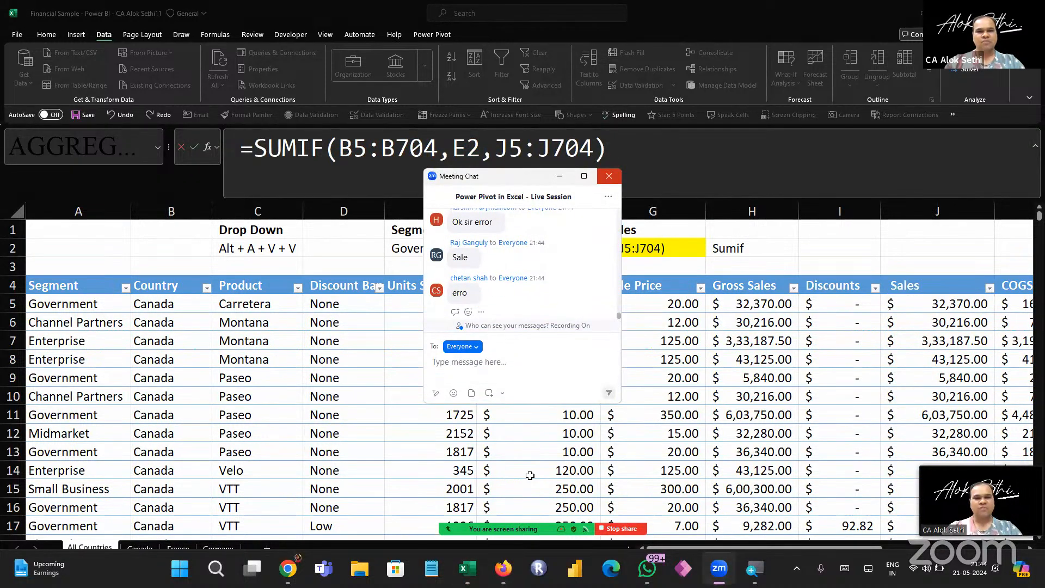
click(609, 176)
click(619, 166)
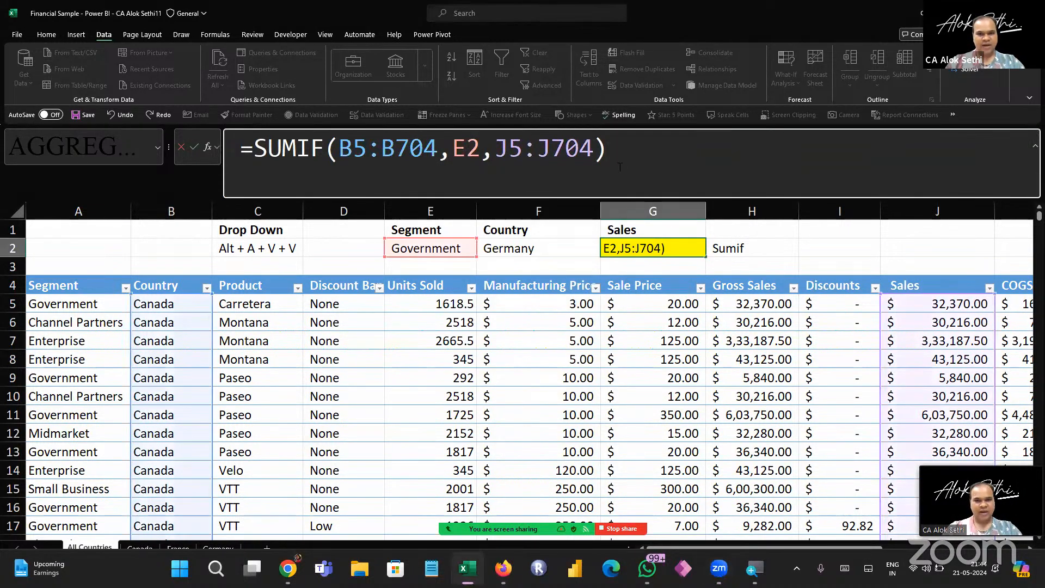
Commit the formula =SUMIF(B5:B704,E2,J5:J704) in G2 and check the contents of G2 and E2
key(Return)
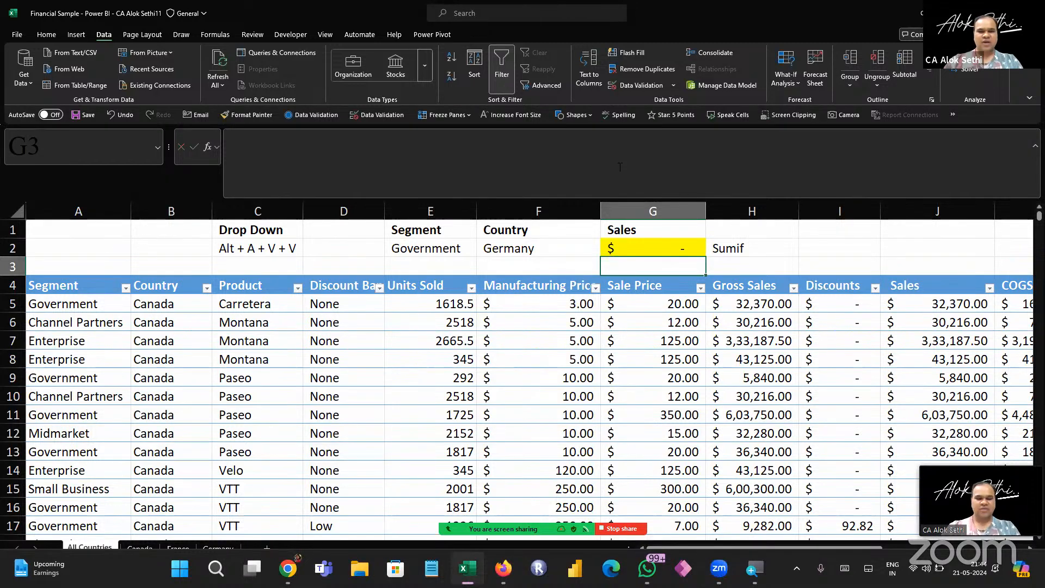
key(Up)
key(F2)
key(Escape)
key(Left)
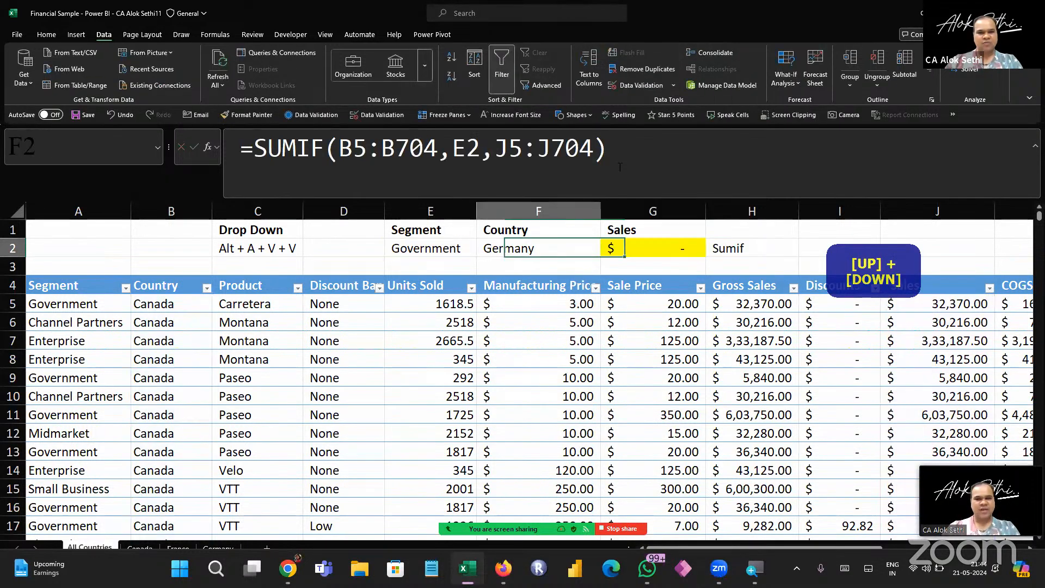
key(Left)
key(F2)
key(Escape)
key(Left)
key(Left)
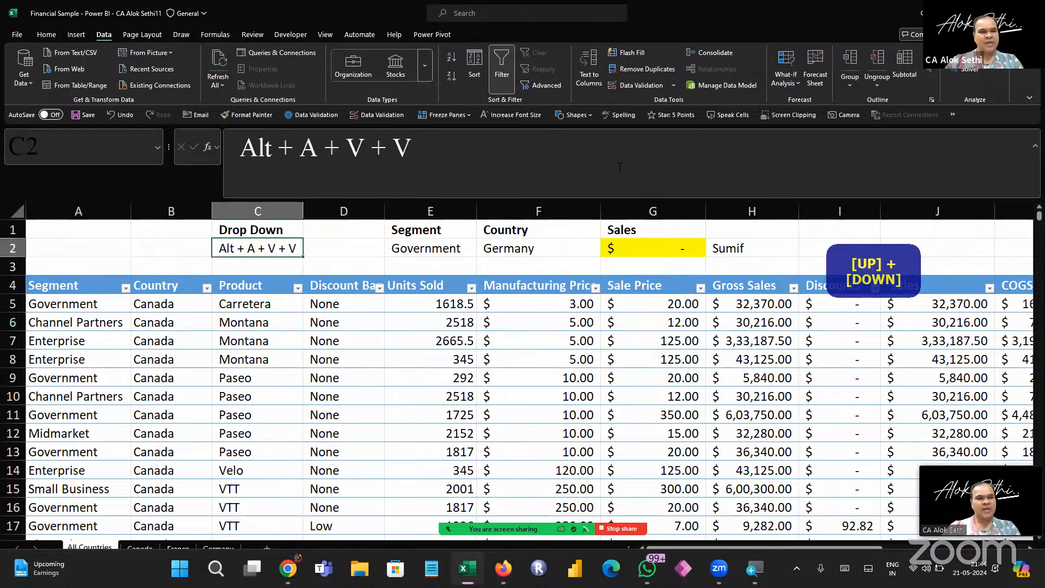
key(Left)
key(Down)
key(Down)
key(Down)
key(Right)
key(Right)
key(Right)
key(Right)
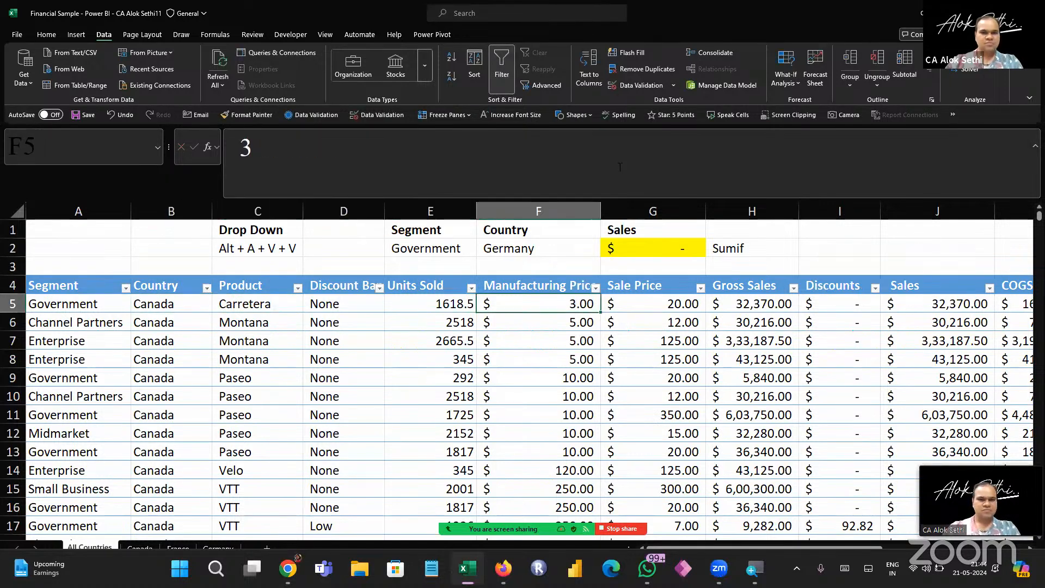
Inspect which ranges the SUMIF formula in G2 refers to
key(Up)
key(Up)
key(Up)
key(Right)
key(F2)
key(Escape)
key(F2)
key(Escape)
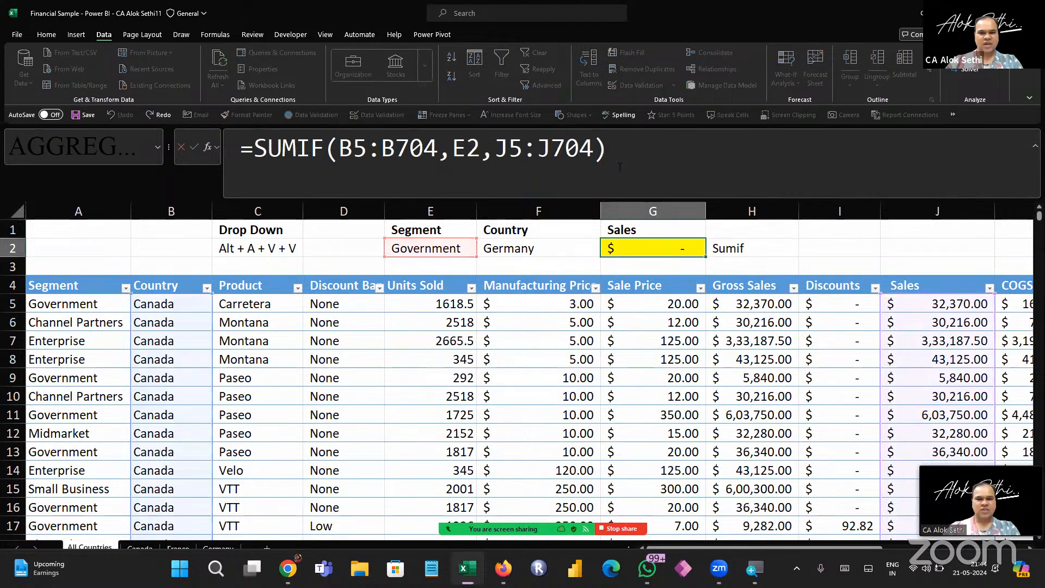
Change the criteria range of the SUMIF formula in G2 to the Segment column, A5:A704
key(F2)
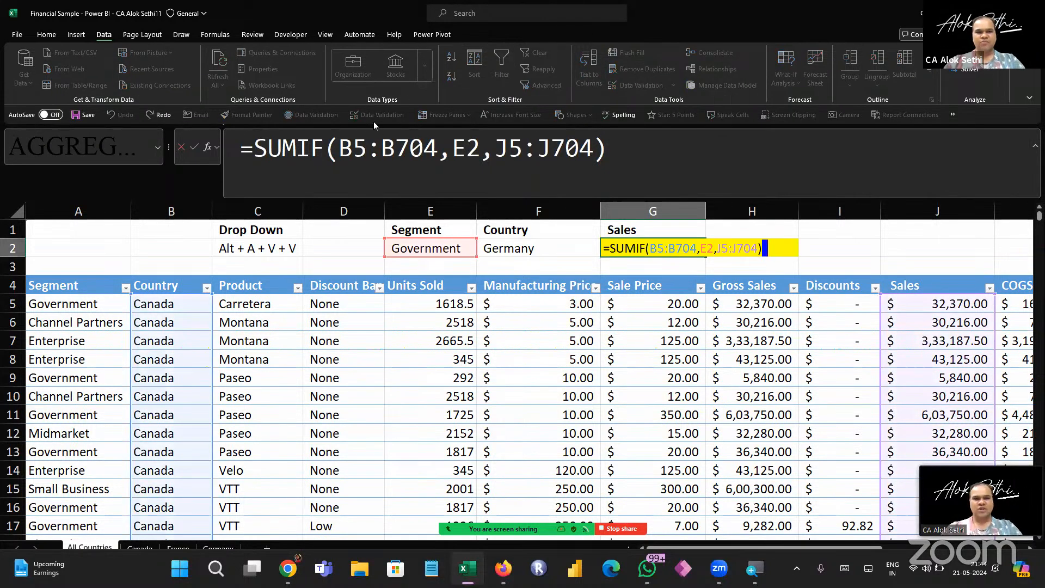
click(355, 148)
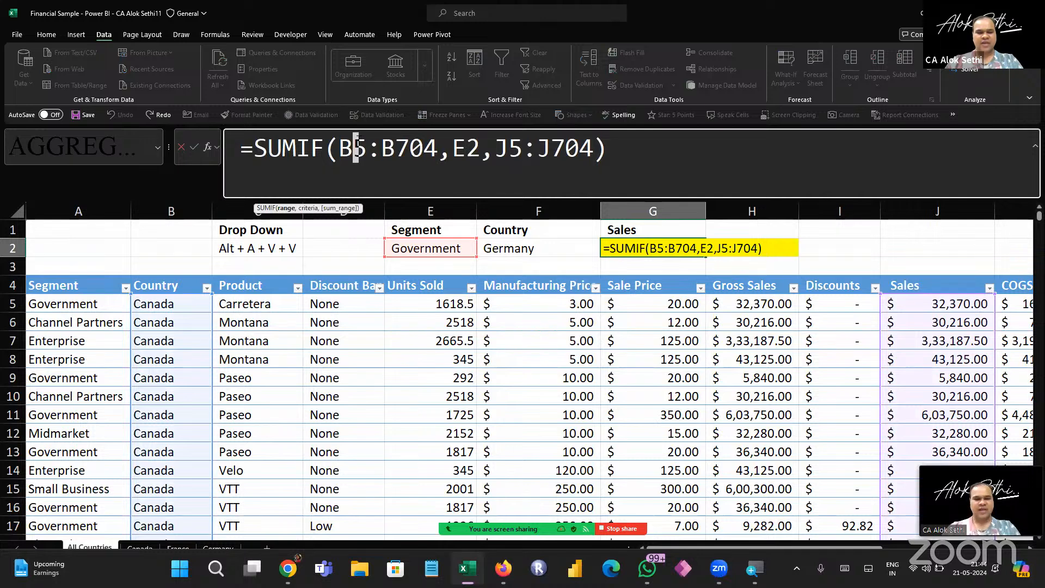
key(BackSpace)
text(A)
key(Right)
key(Right)
key(Delete)
text(A)
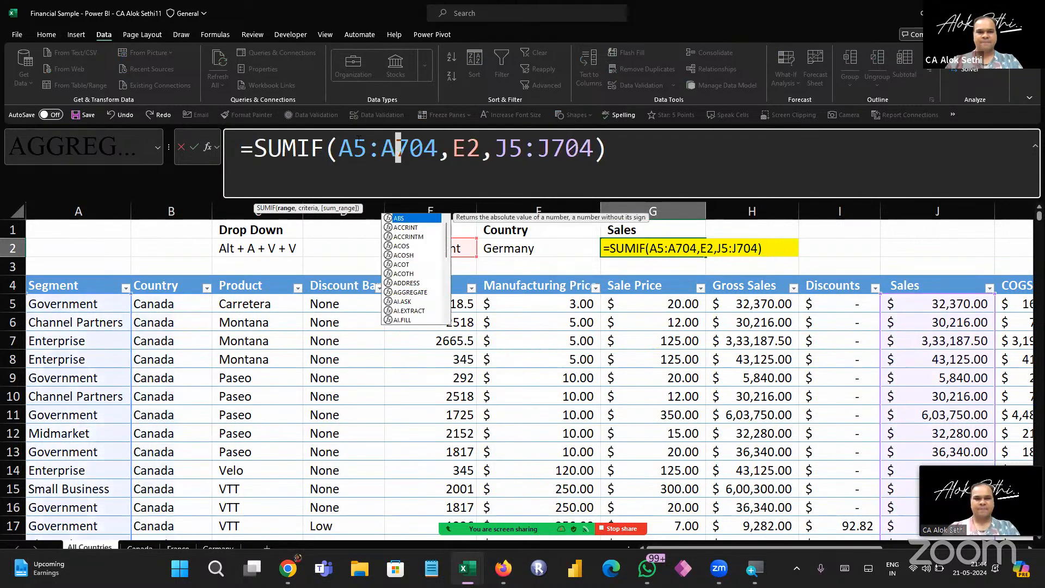
key(Return)
key(Up)
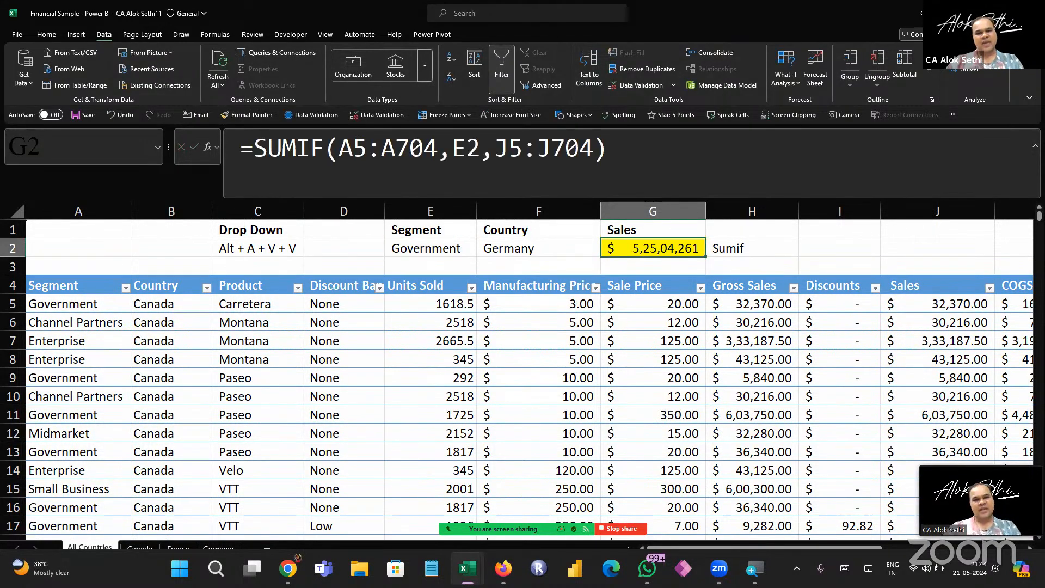
Switch the Segment drop-down in E2 to Channel Partners to test the SUMIF formula
key(Left)
key(Left)
key(alt+Down)
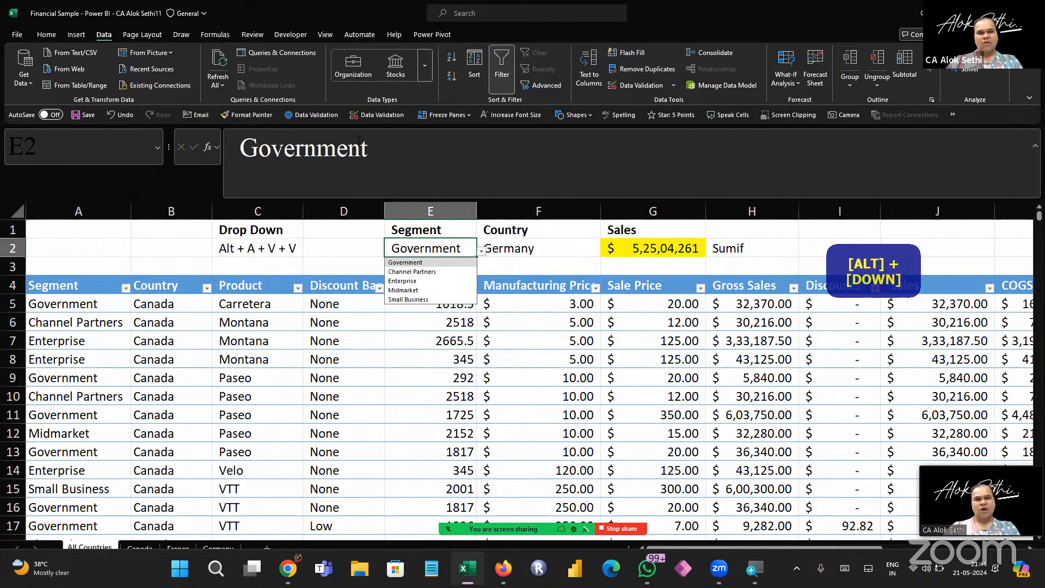
key(Escape)
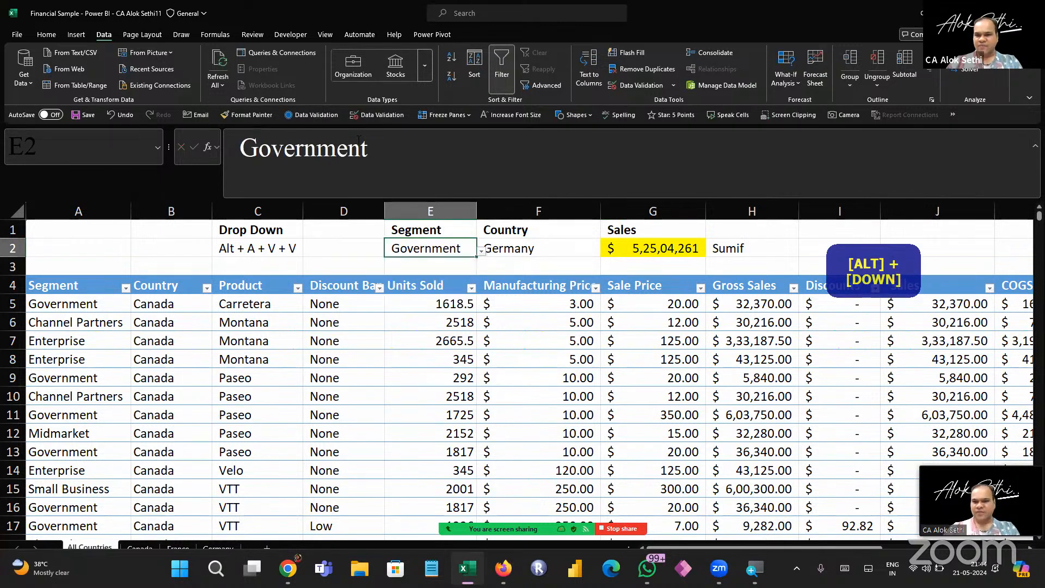
key(alt+Down)
key(Down)
key(Return)
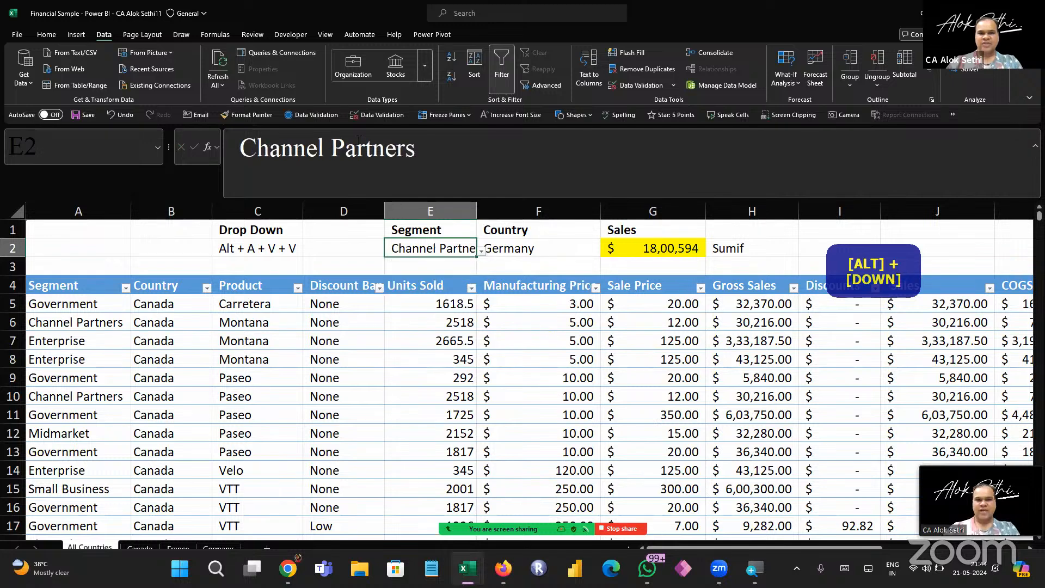
Test the sales formula with Enterprise, Midmarket and Small Business in turn as the segment in E2
key(alt+Down)
key(Down)
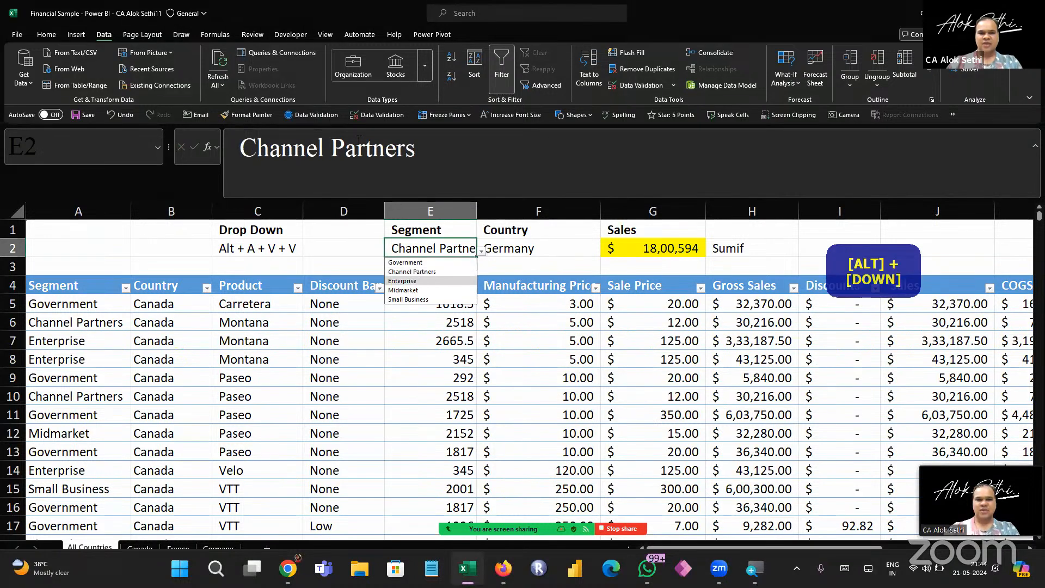
key(Return)
key(alt+Down)
key(Down)
key(Return)
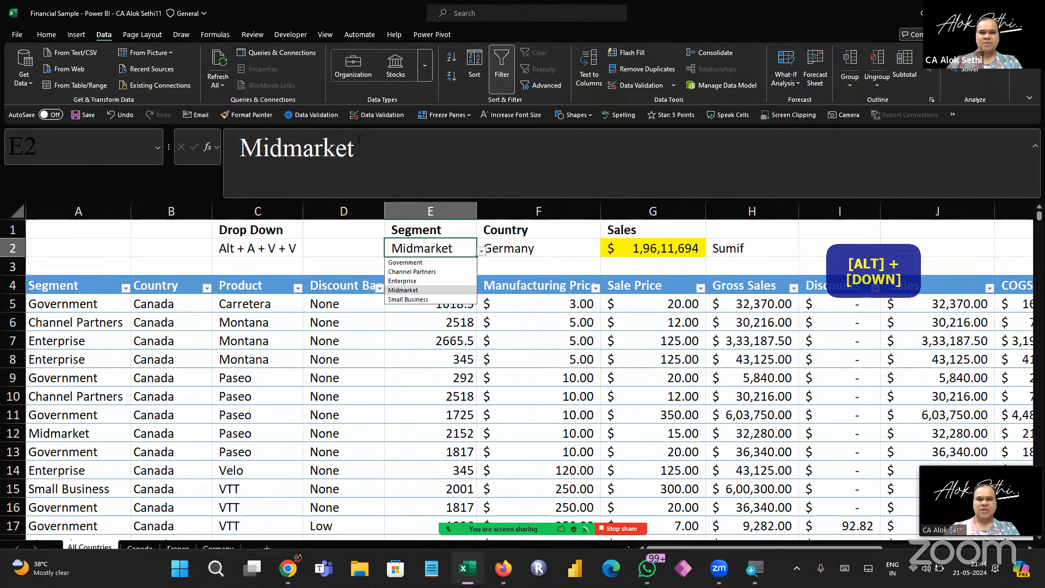
key(alt+Down)
key(Down)
key(Return)
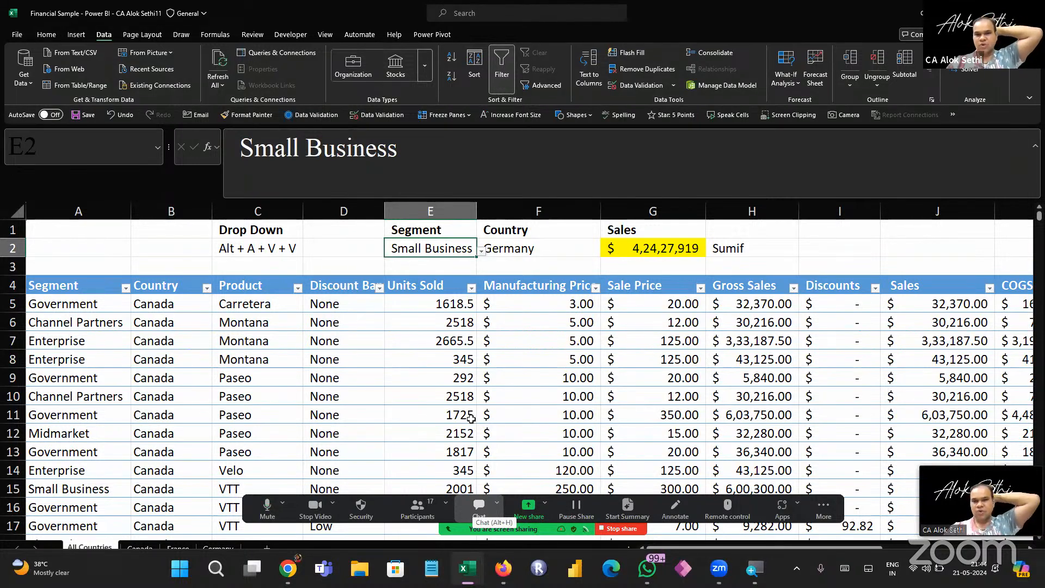
Set the Segment drop-down in E2 to Midmarket and check the country chosen in F2
key(alt+Down)
key(Up)
key(Return)
key(Right)
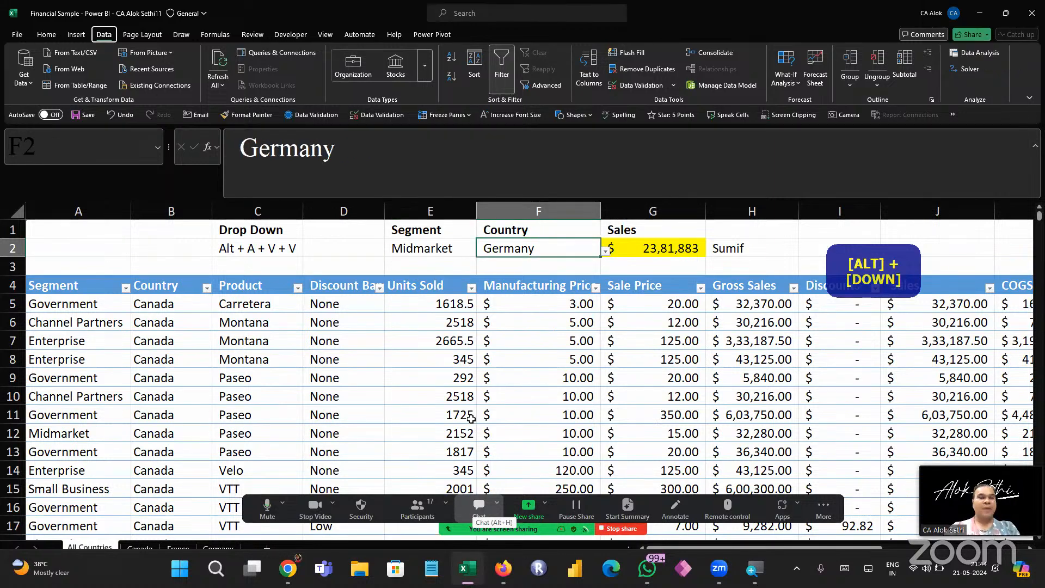
key(Left)
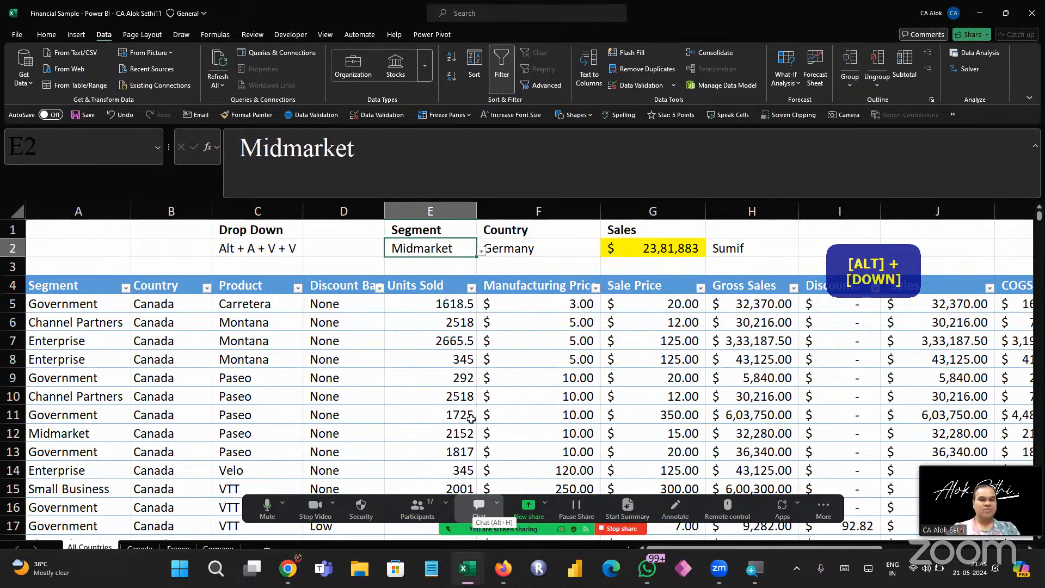
Number the criteria headers by renaming E1 as Segment(1) and F1 as Country(2)
key(shift+Right)
key(Left)
key(Right)
key(Up)
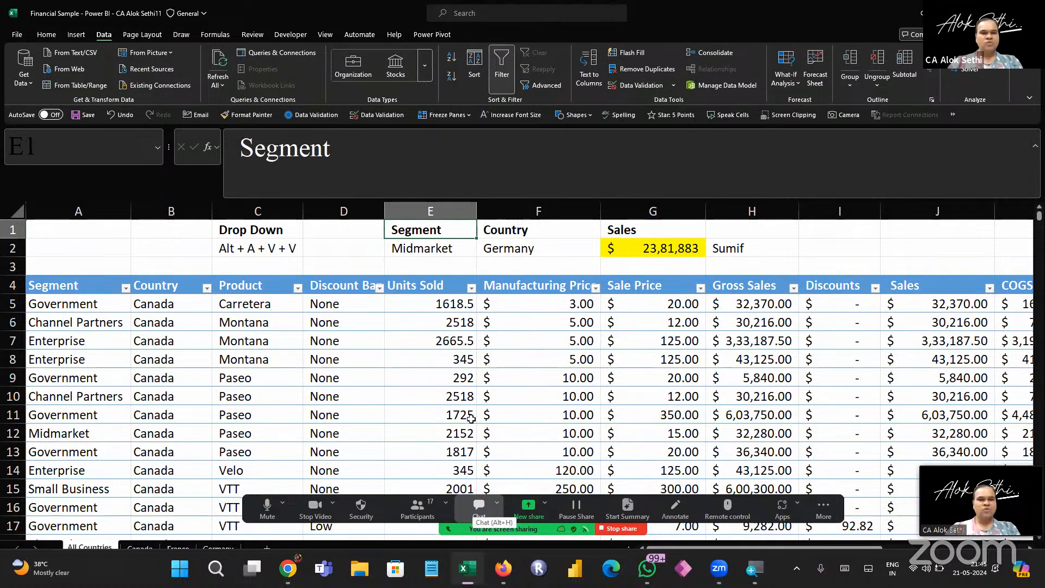
key(F2)
text(( 1))
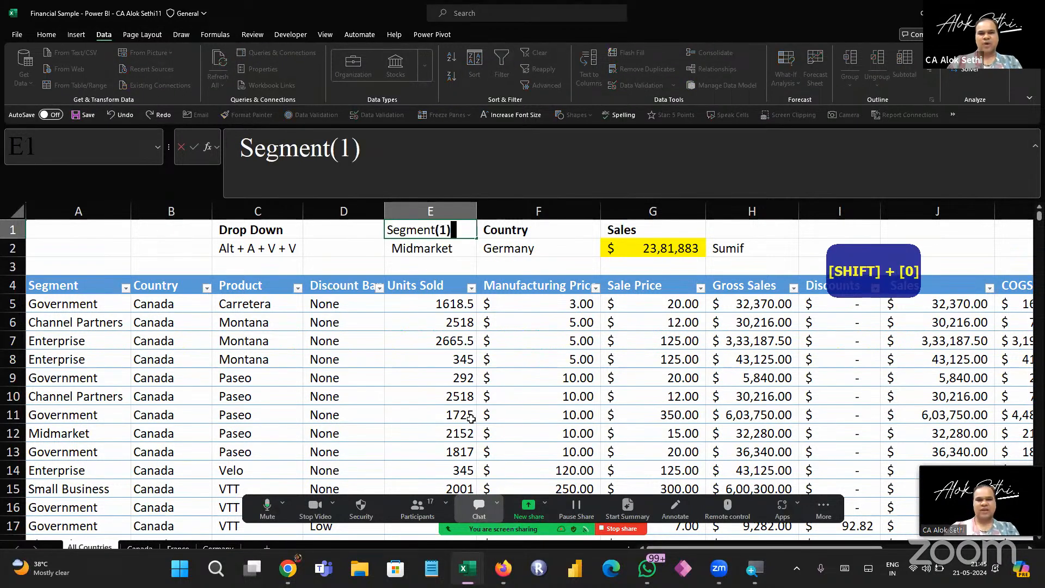
key(Tab)
key(F2)
text((2))
key(Return)
Extend the Sales header in G1 to read Sales(1+2)
key(Up)
key(Right)
key(F2)
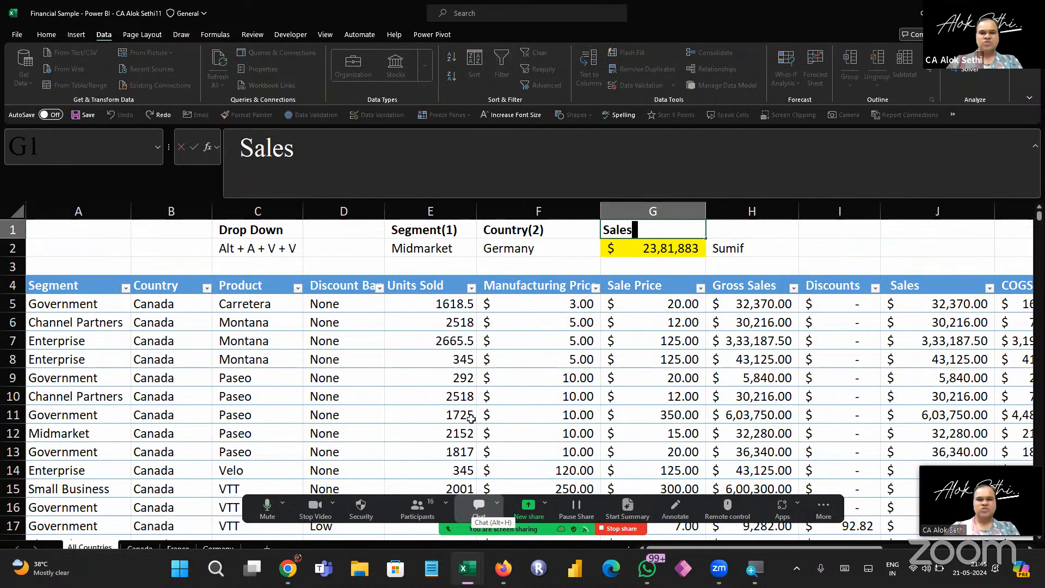
text((1+2)
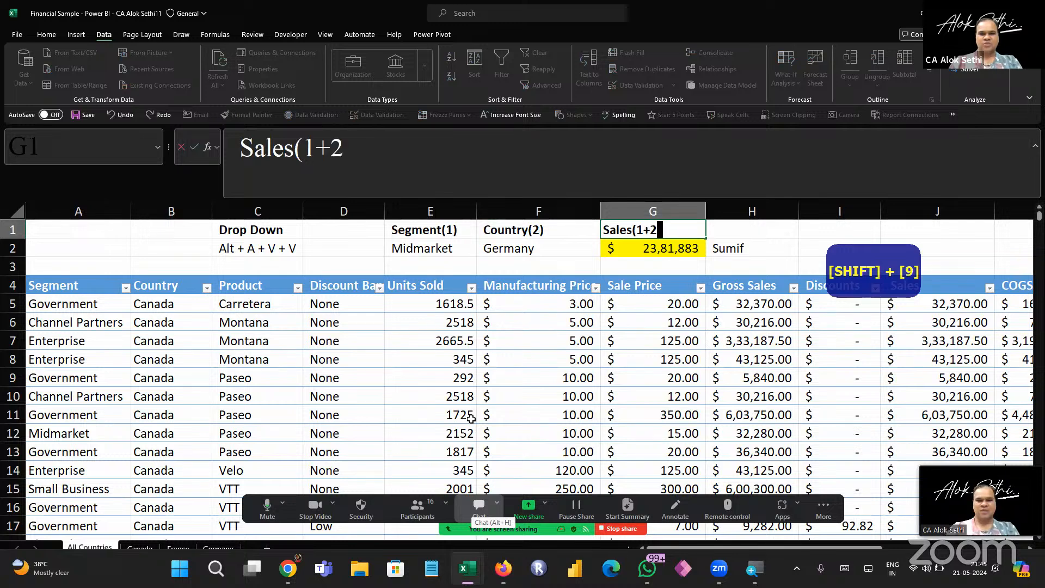
text())
key(Return)
Replace the plus sign in the G1 header with an ampersand so it reads Sales(1&2)
key(Up)
key(Left)
key(Left)
key(Right)
key(Right)
key(F2)
key(Left)
key(Left)
key(BackSpace)
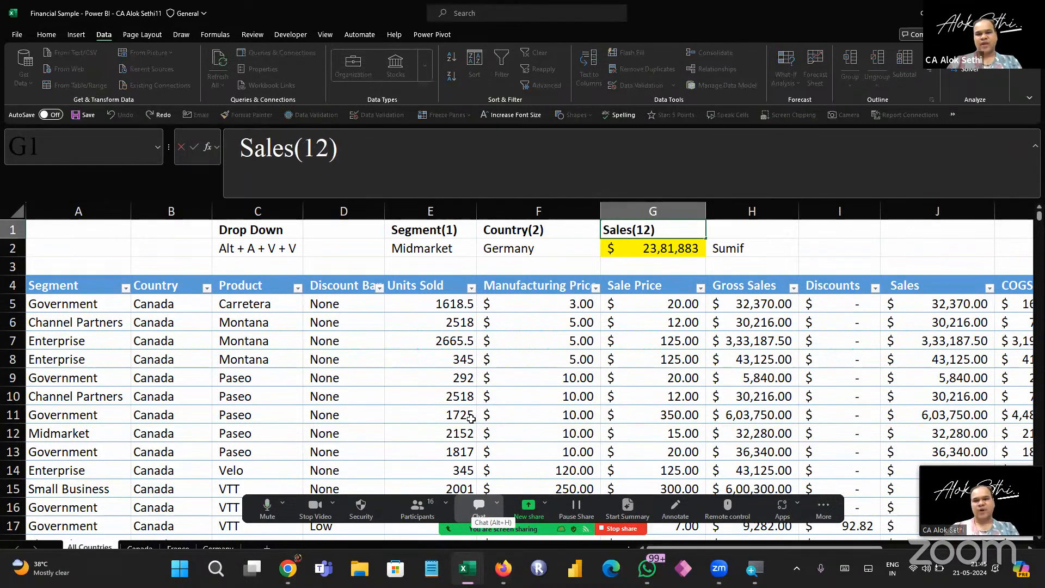
text(&)
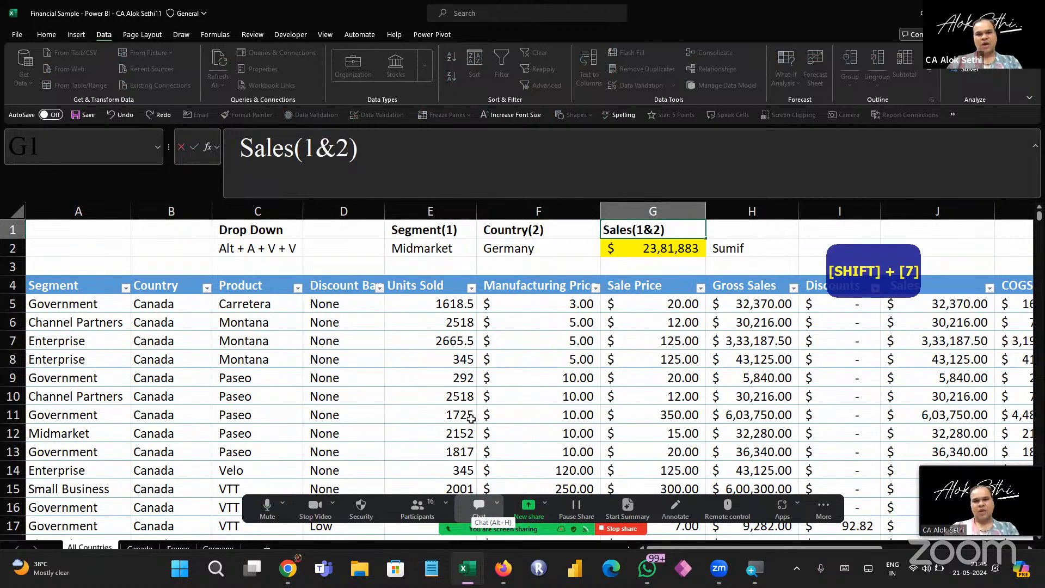
key(Return)
Review the SUMIF formula in G2 and move the Sumif label from H2 to I2
key(F2)
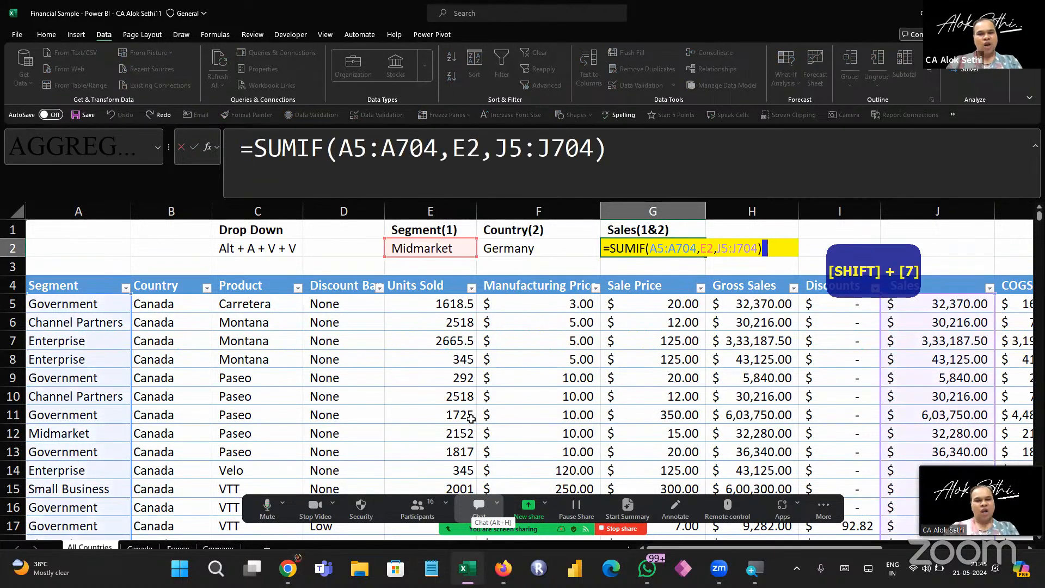
key(Escape)
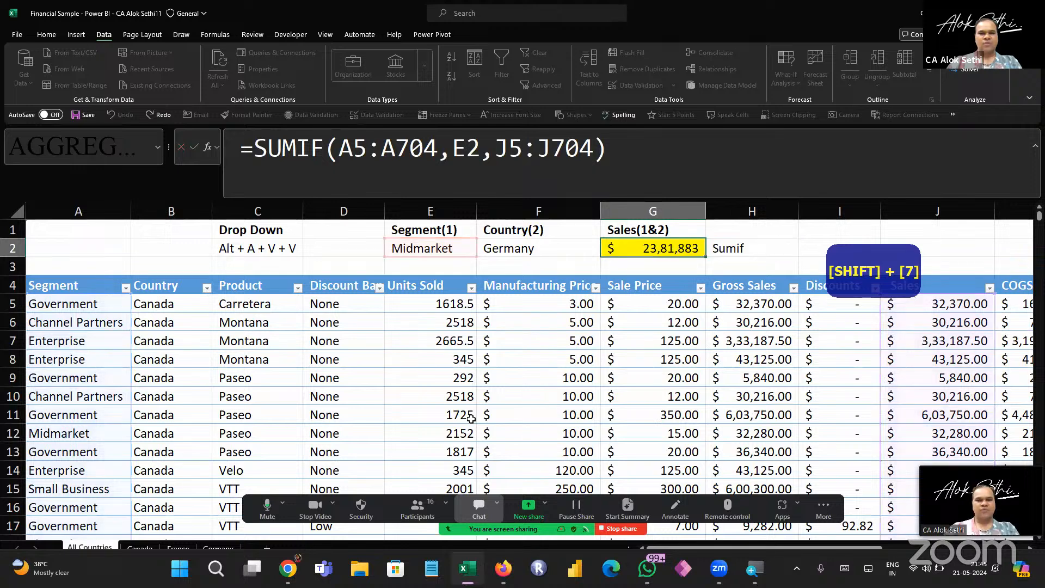
key(Right)
key(ctrl+x)
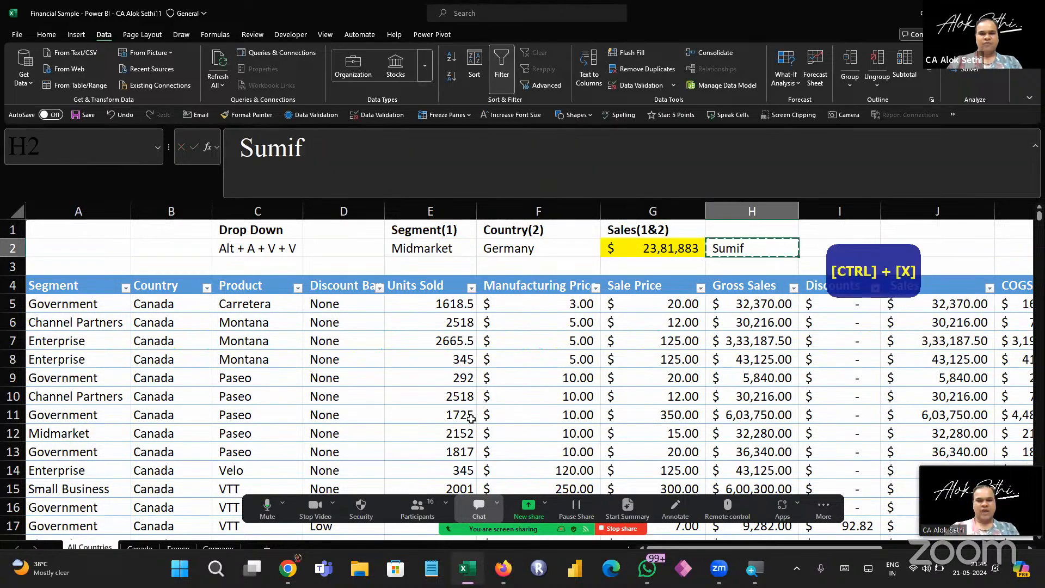
key(Right)
key(ctrl+v)
Enter the label SUMIFS in H2 beside the yellow sales cell
key(Left)
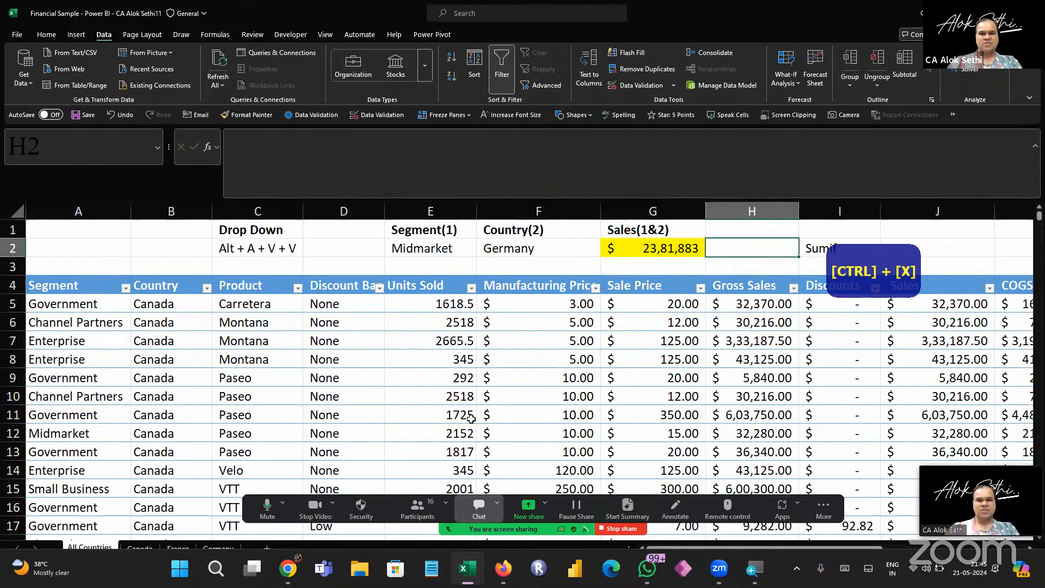
text(SUMIFS)
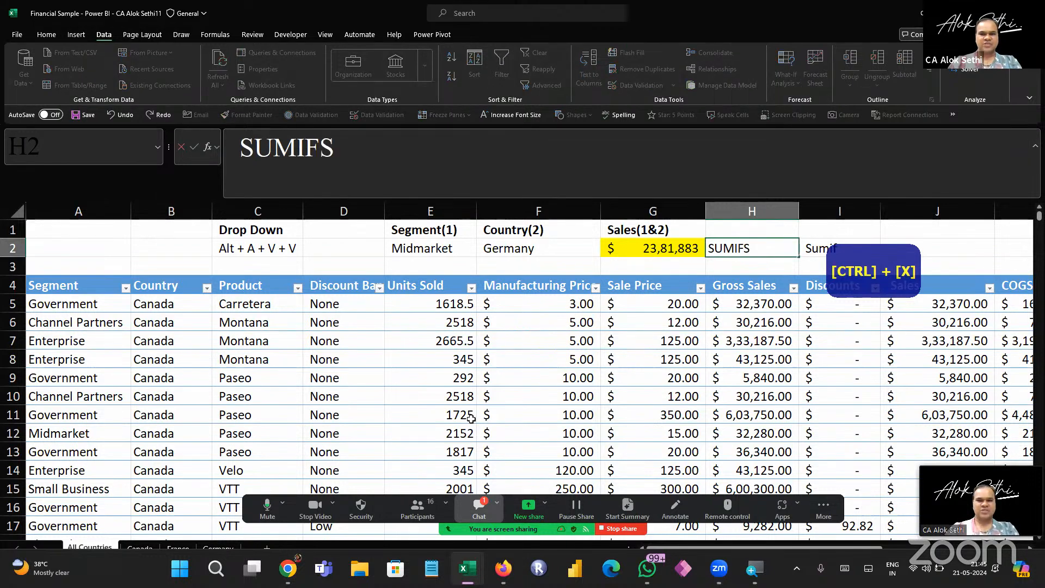
key(Return)
key(Up)
key(Left)
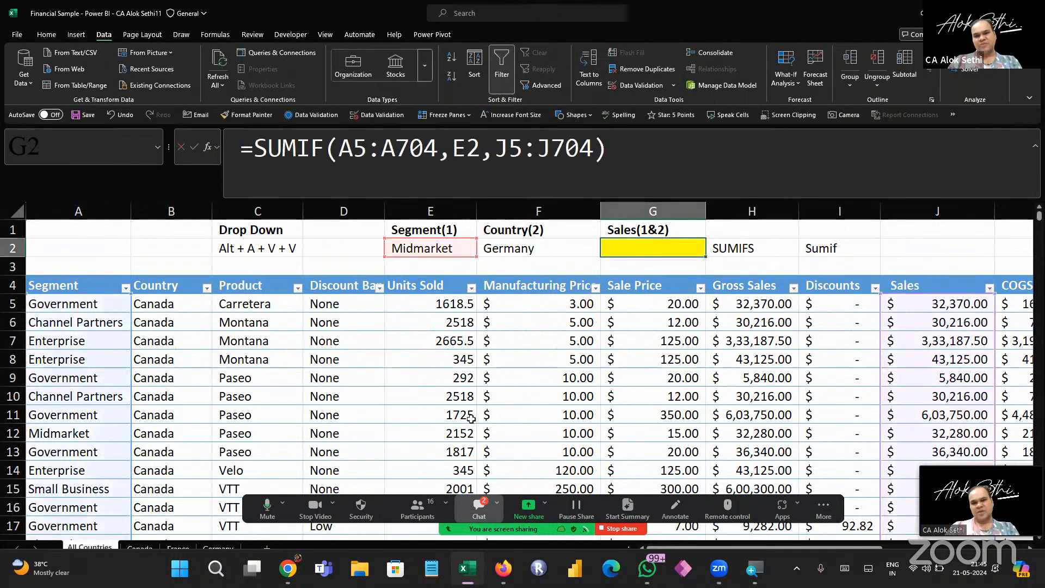
key(F2)
key(BackSpace)
key(BackSpace)
key(BackSpace)
key(BackSpace)
key(BackSpace)
key(BackSpace)
key(BackSpace)
key(BackSpace)
key(BackSpace)
key(BackSpace)
key(BackSpace)
key(BackSpace)
key(BackSpace)
key(BackSpace)
key(BackSpace)
key(BackSpace)
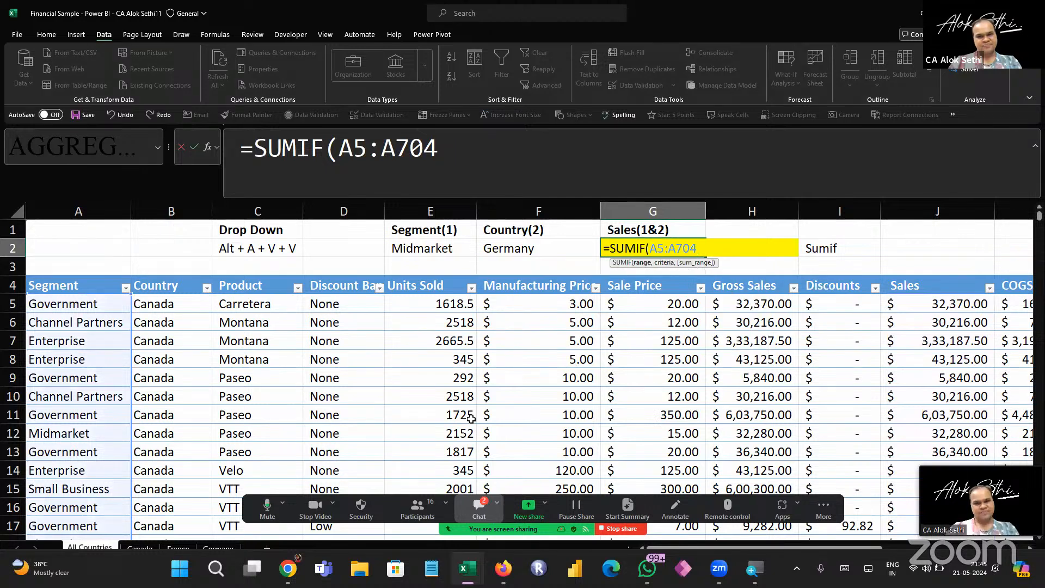
key(BackSpace)
key(BackSpace)
key(BackSpace)
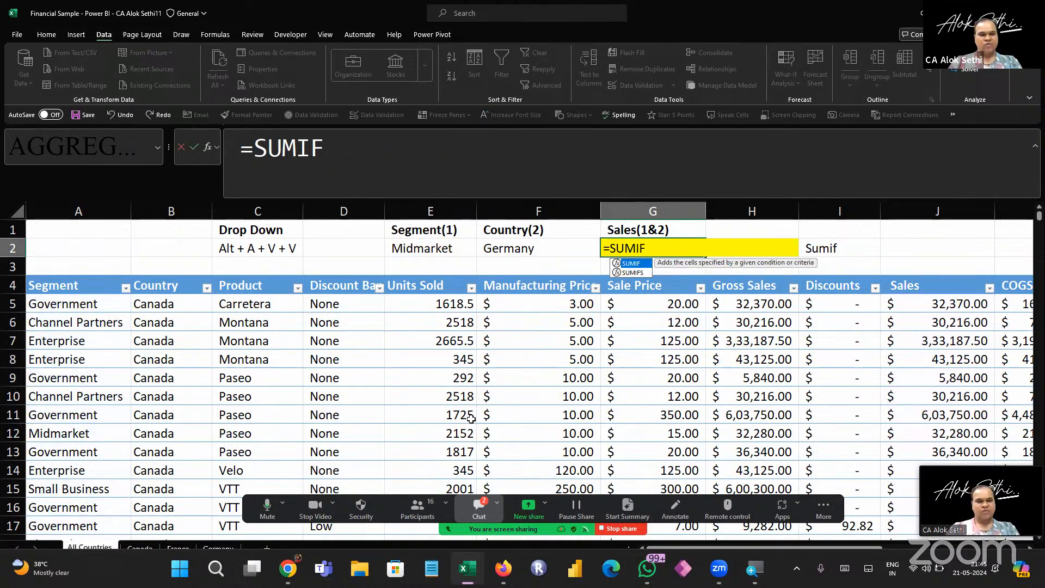
key(Insert)
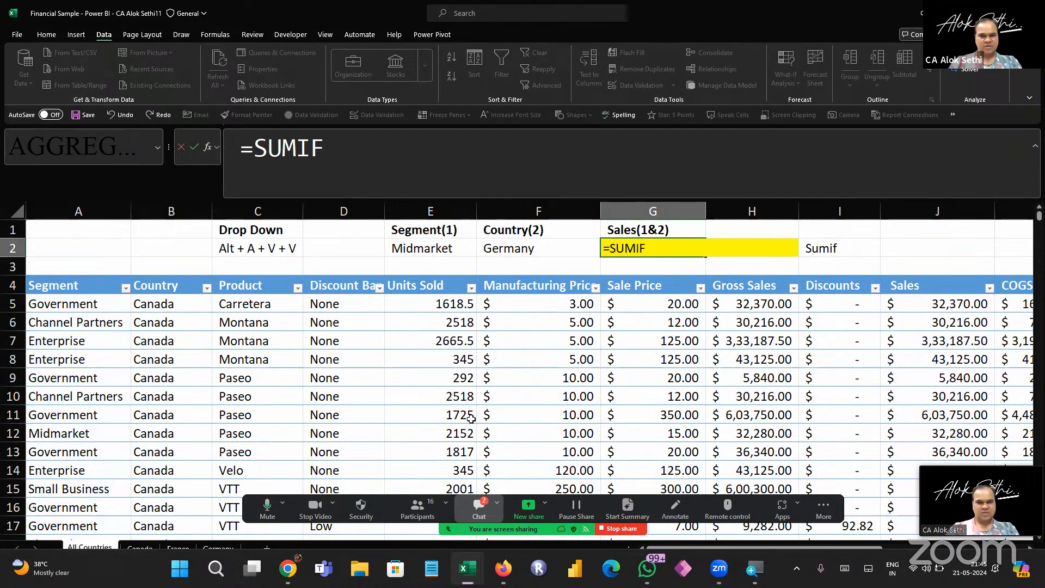
key(Escape)
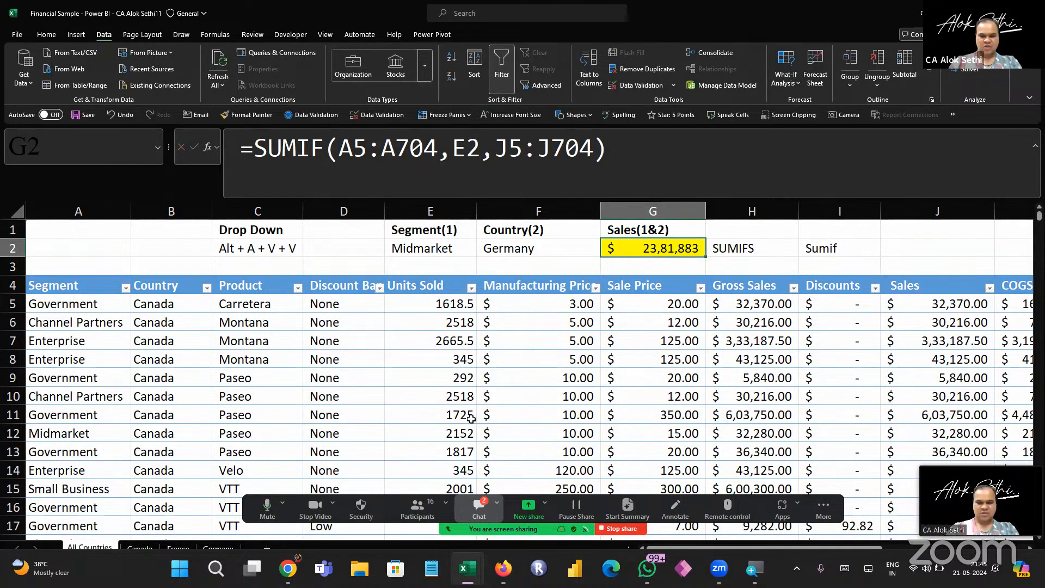
Start a SUMIFS formula in G2 and check the meeting chat for participants' answers before reviewing the function's arguments
text(=SUMIFS)
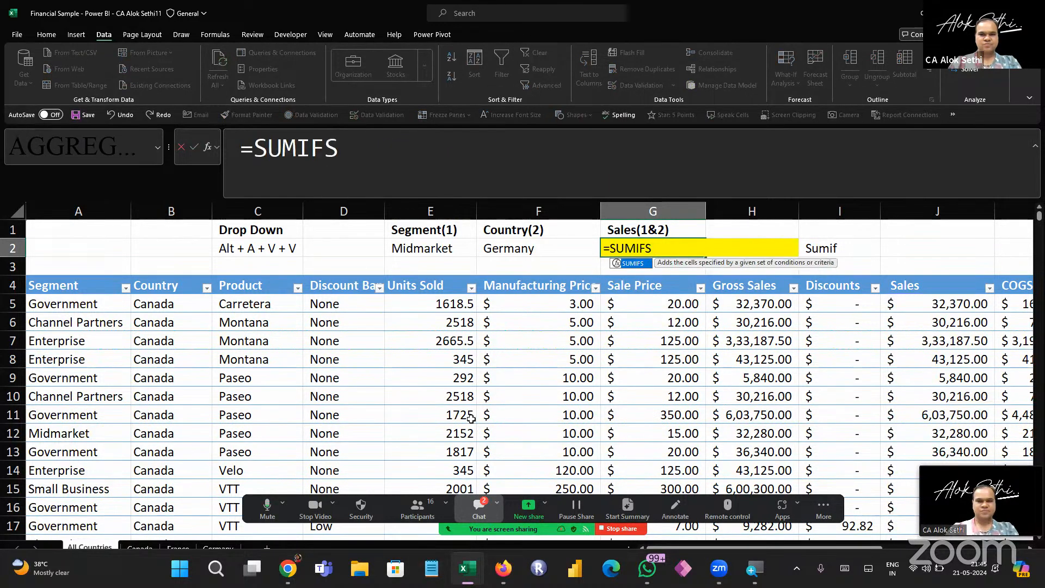
text(()
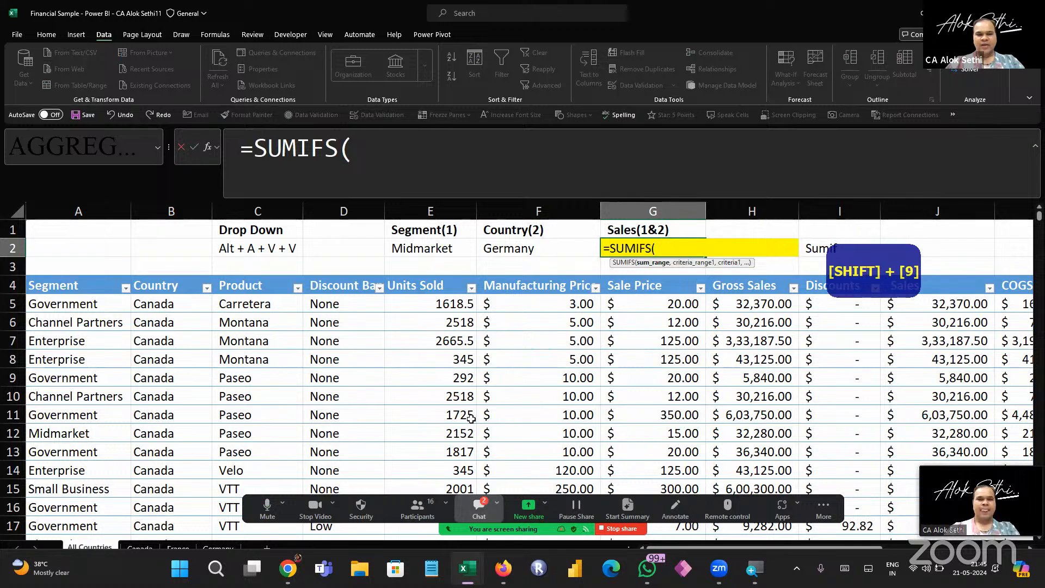
click(479, 509)
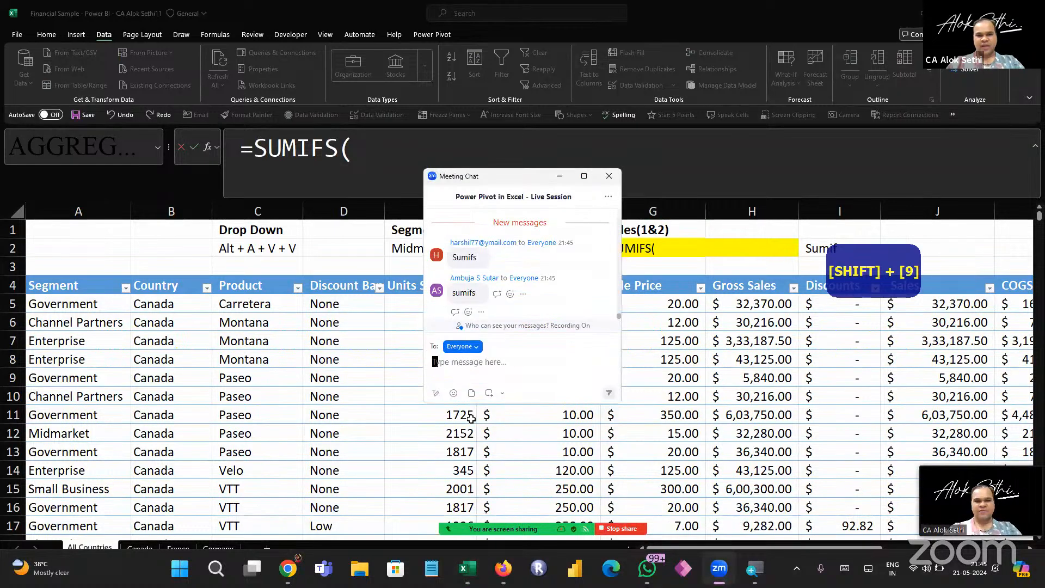
click(609, 175)
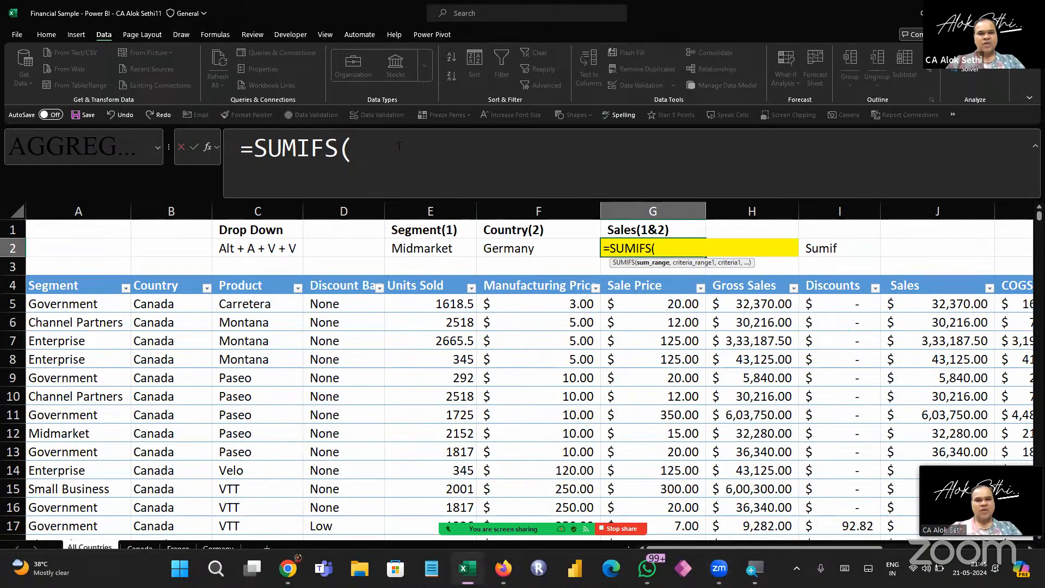
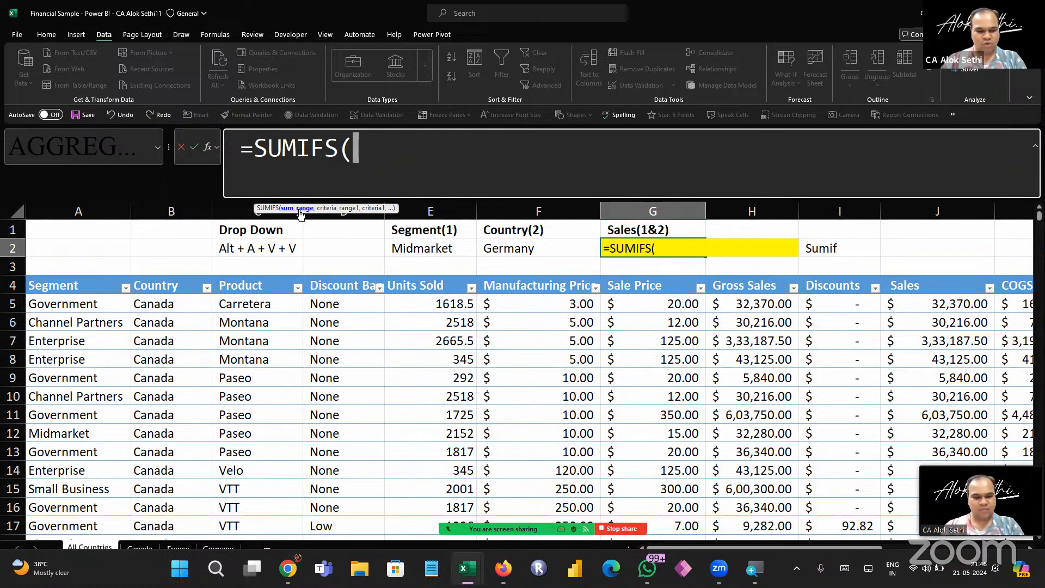
Abandon the SUMIFS entry and clear the existing formula from G2
key(Escape)
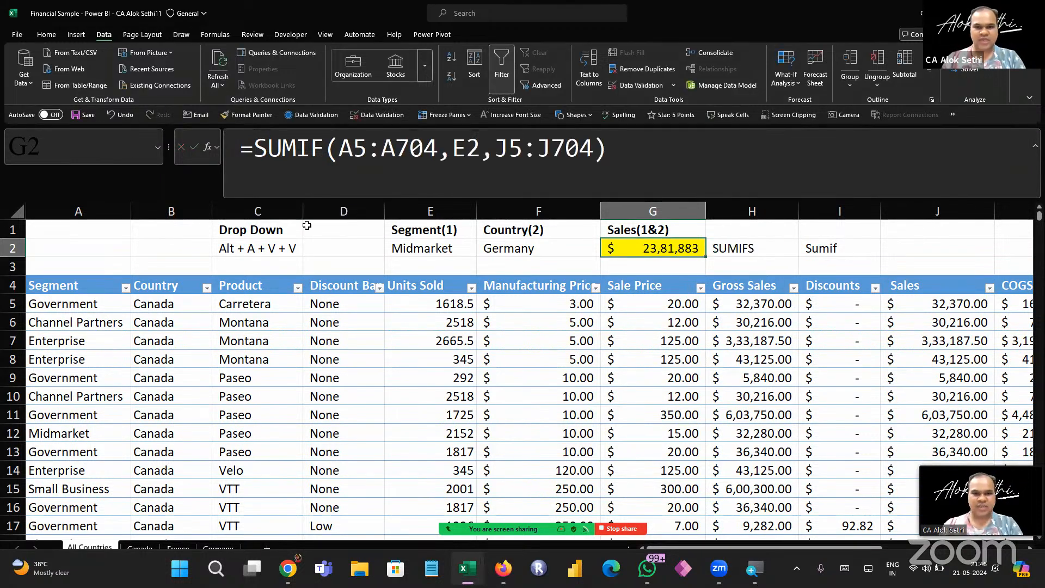
key(Delete)
Select the full financial data range starting at the Segment header and examine how many rows and columns it covers
click(194, 277)
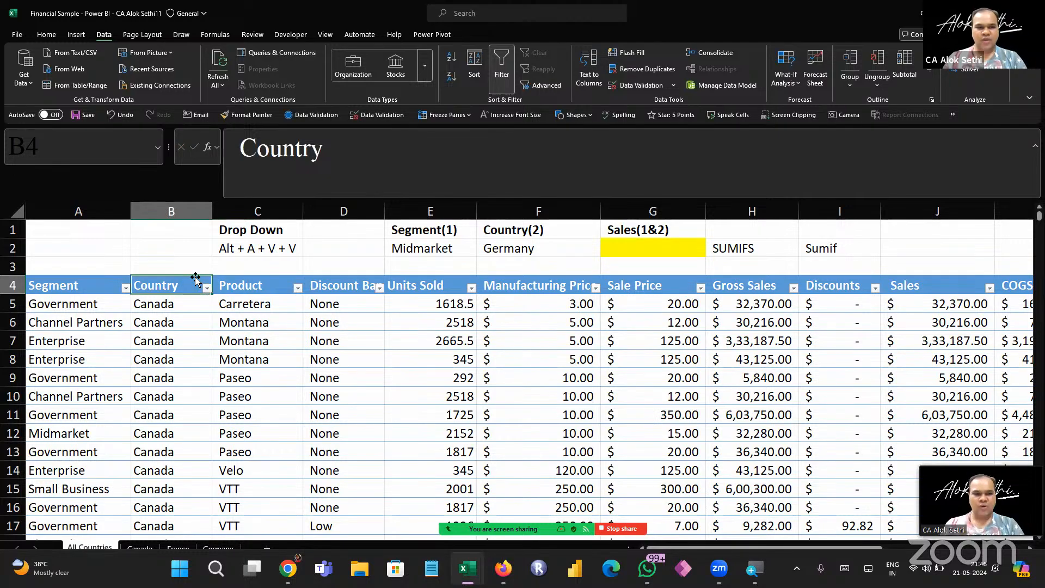
key(Left)
key(Down)
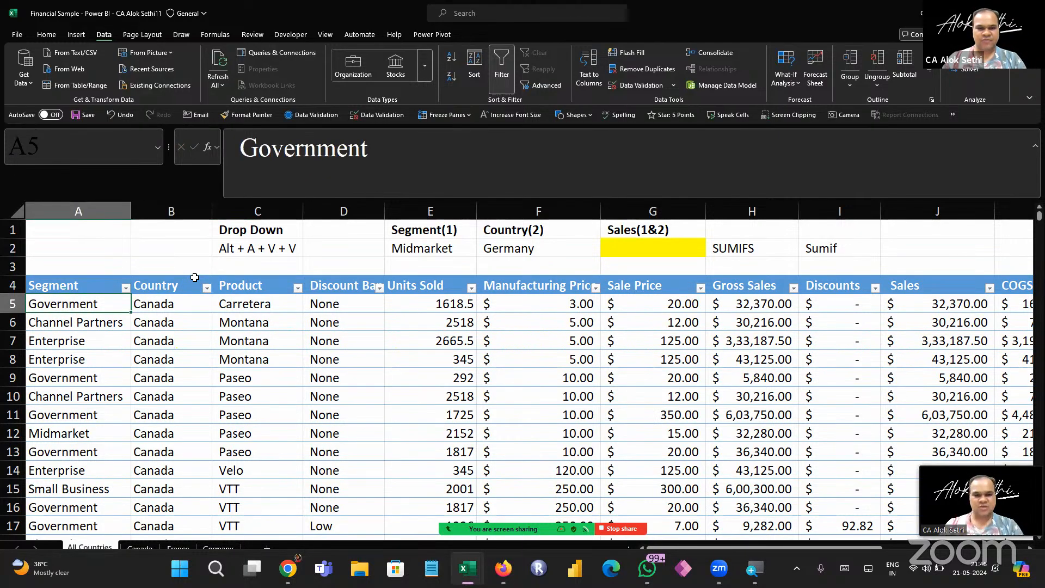
ctrl+scroll(195, 277, down, 4)
ctrl+scroll(195, 277, down, 3)
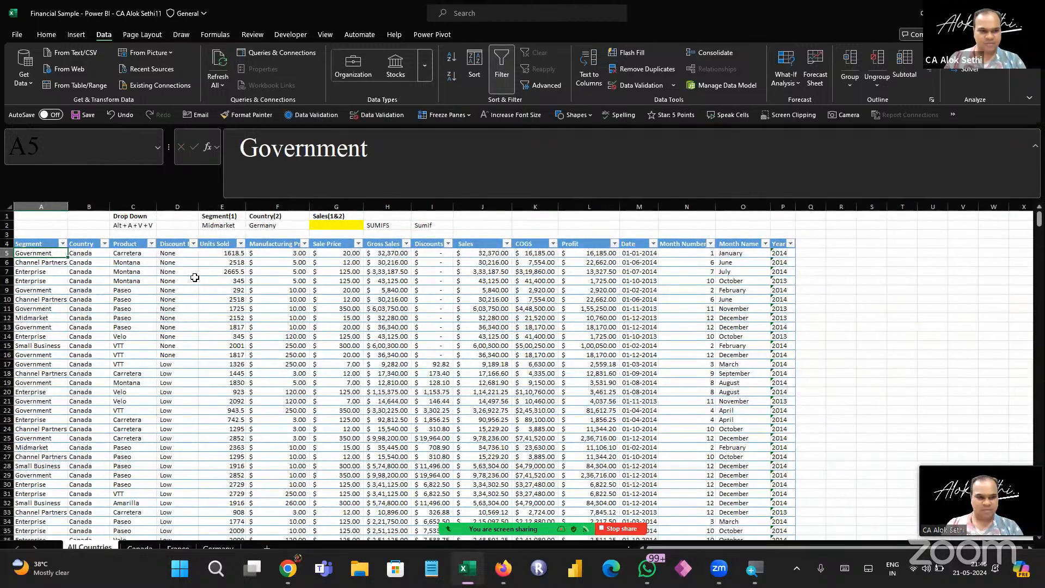
key(Up)
key(ctrl+shift+Right)
key(ctrl+shift+Down)
scroll(195, 278, up, 20)
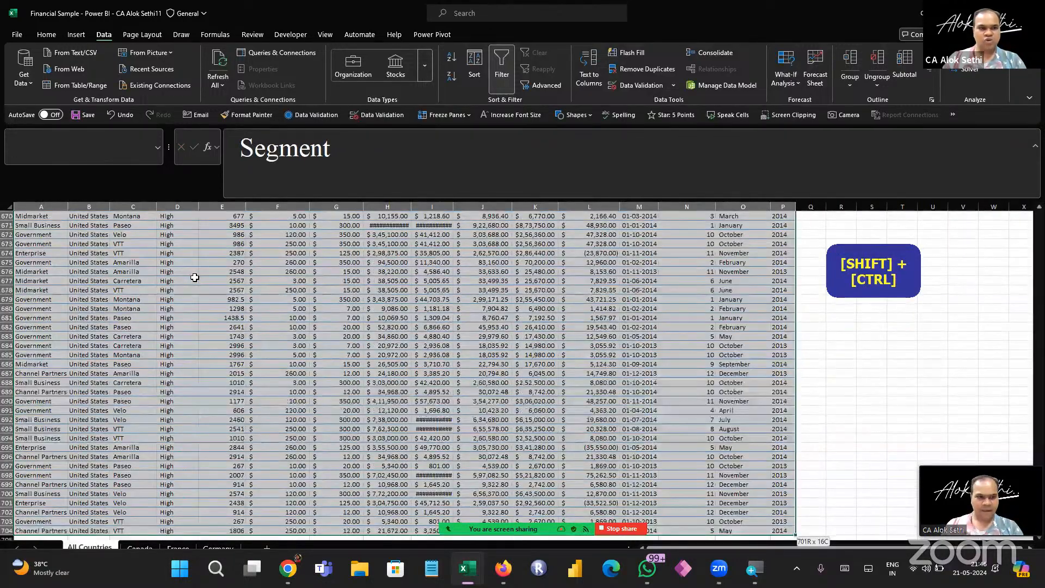
scroll(194, 278, up, 20)
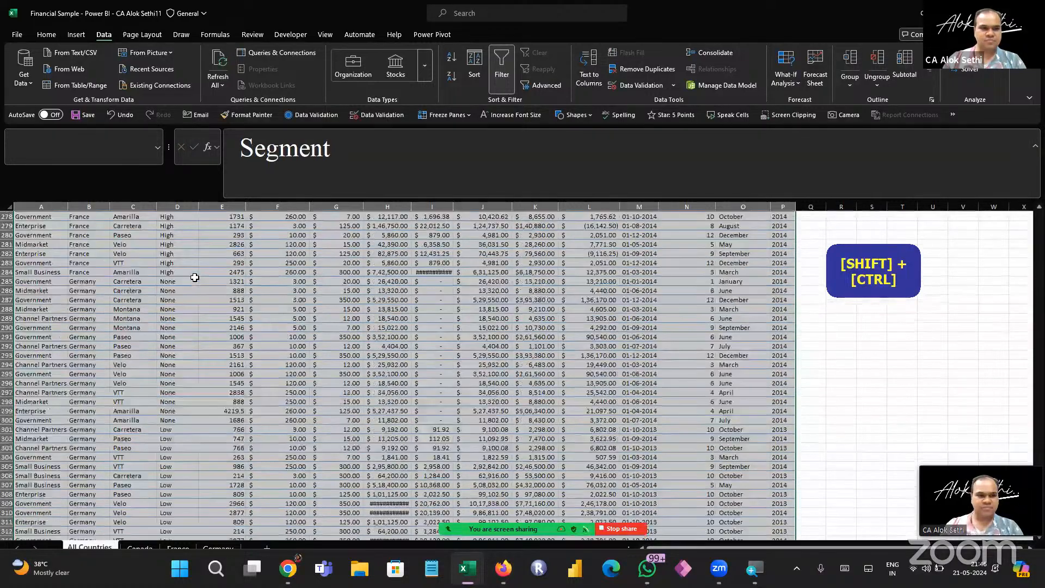
scroll(121, 273, down, 6)
scroll(121, 272, up, 6)
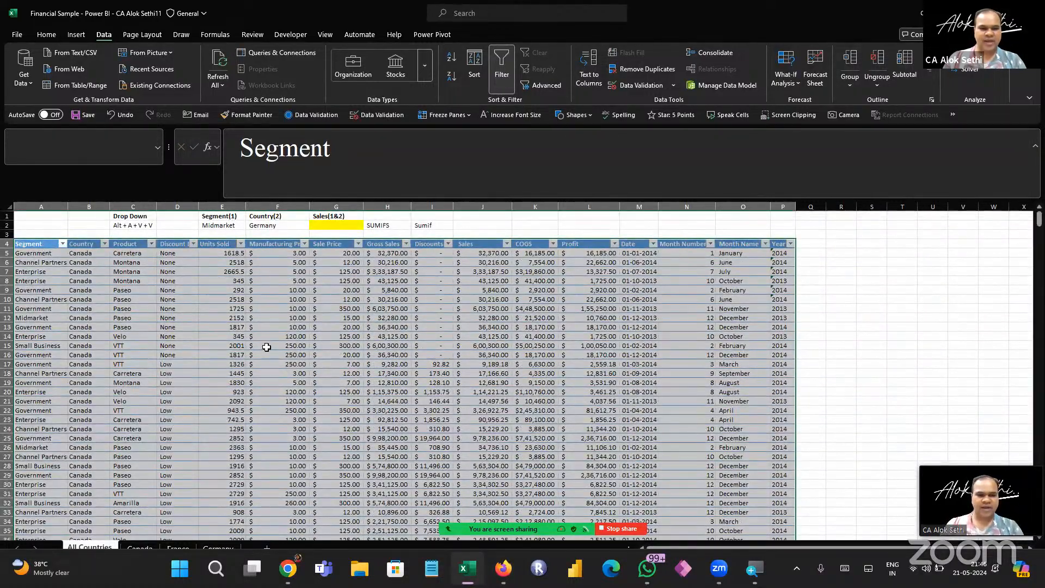
click(266, 350)
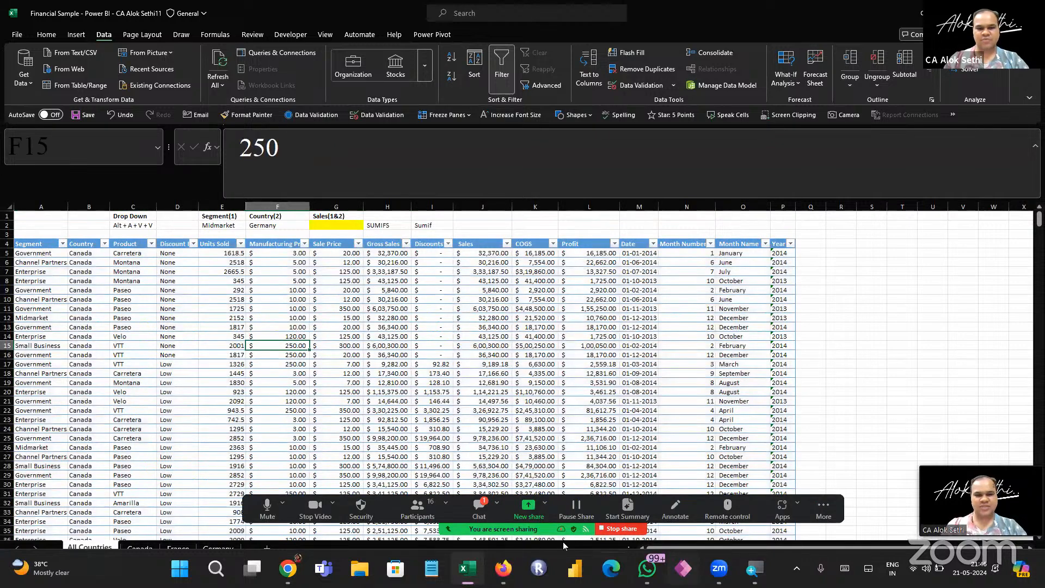
Highlight the whole data range around F15 and check the meeting chat for participants' replies
click(479, 509)
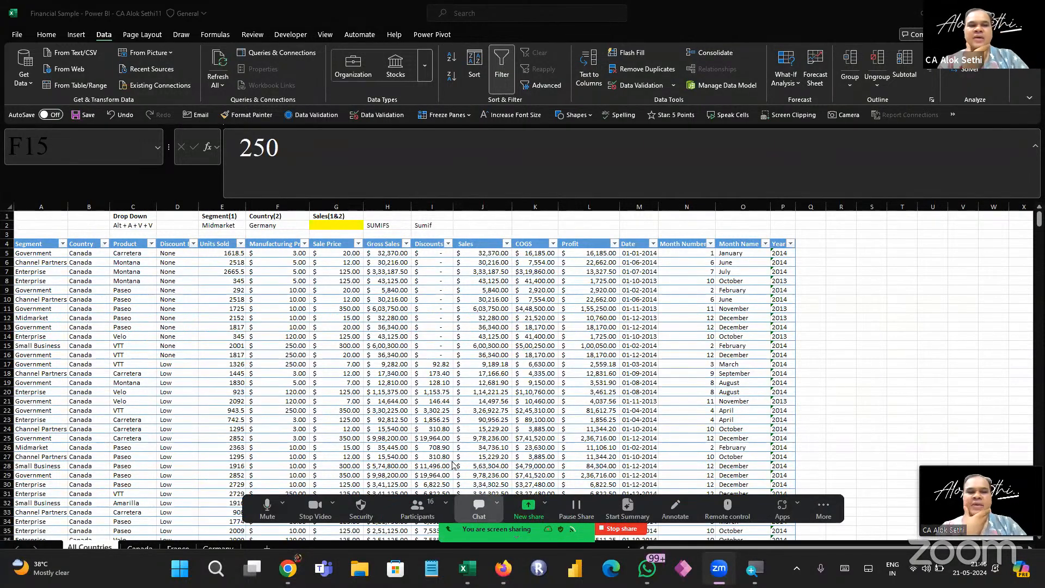
key(ctrl+a)
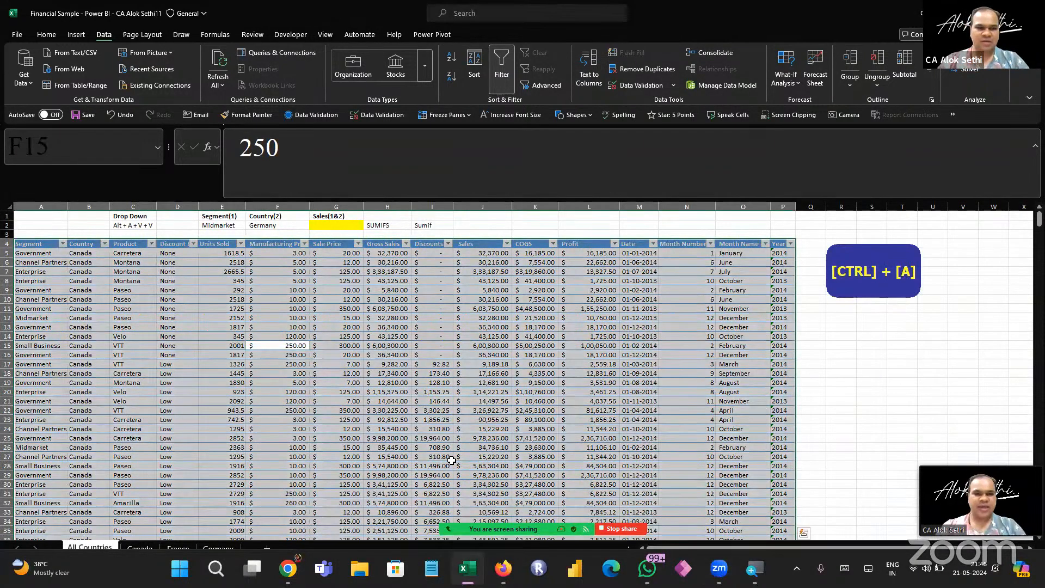
ctrl+scroll(407, 400, up, 7)
ctrl+scroll(407, 399, down, 7)
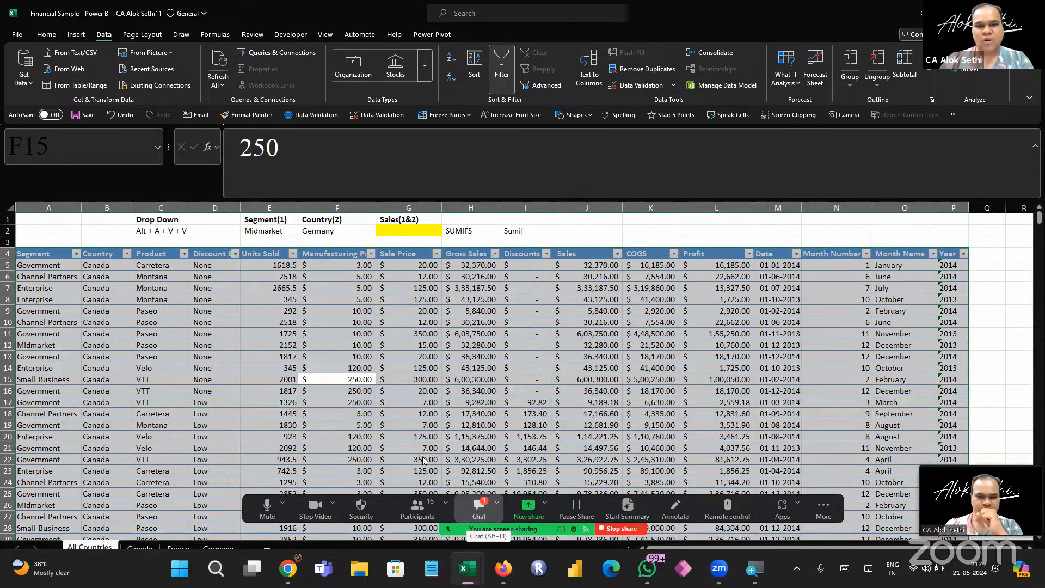
click(479, 509)
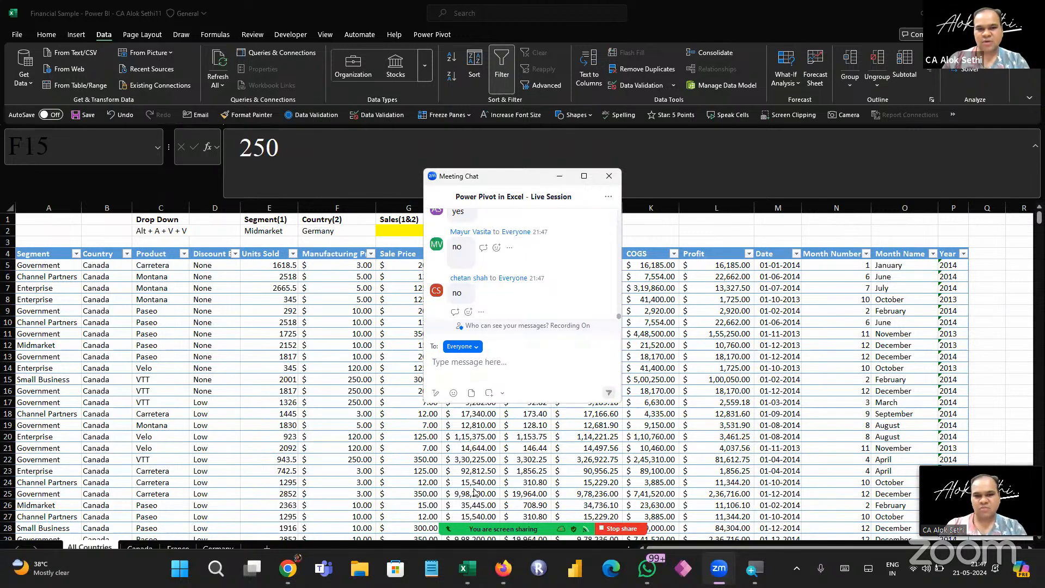
click(608, 176)
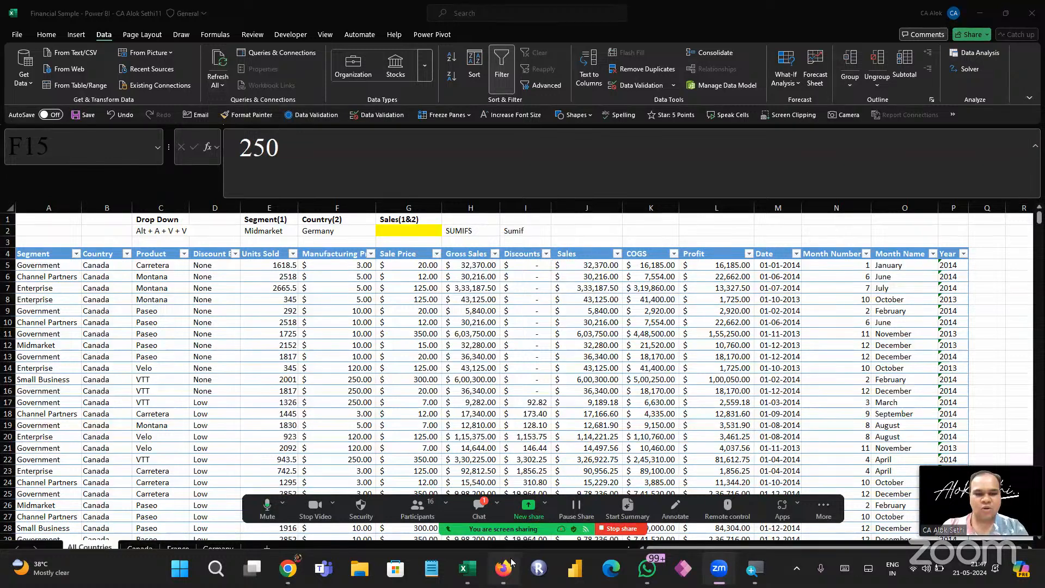
click(479, 509)
click(609, 176)
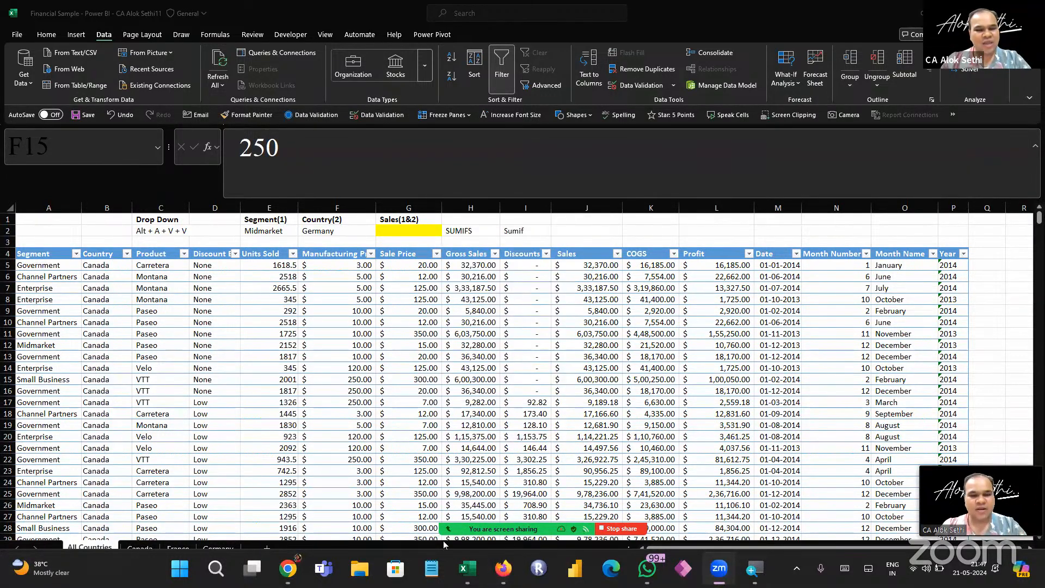
Show the meeting's participants list, place it clear of the first data columns, and check the chat for new replies
mouse_move(443, 540)
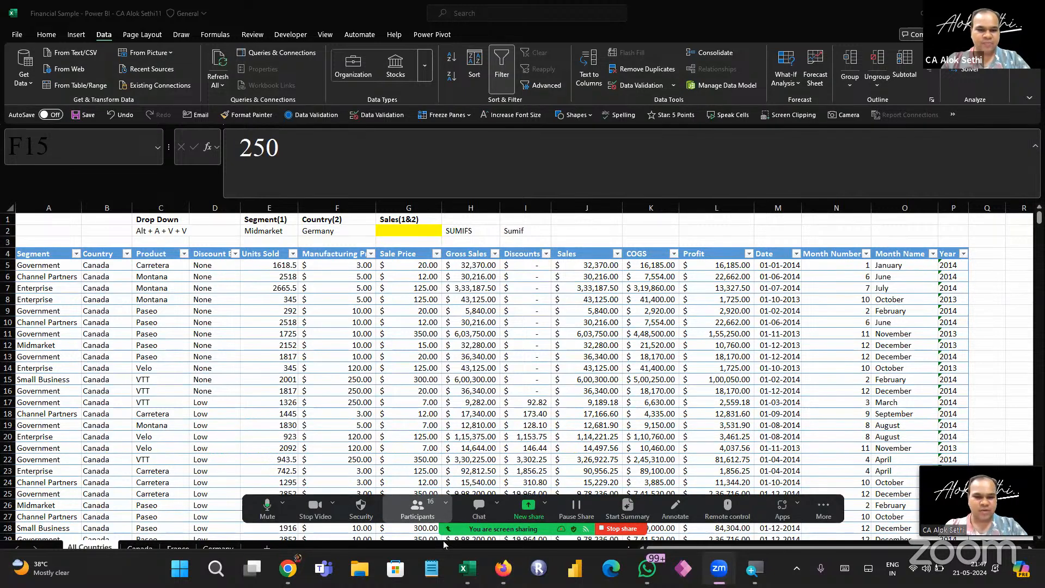
click(418, 509)
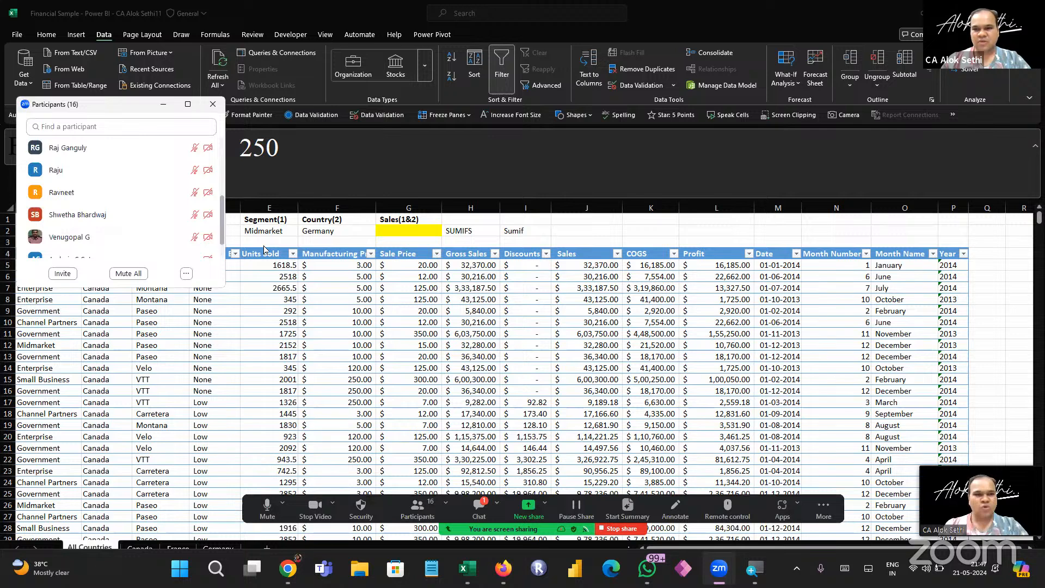
drag(109, 104, 942, 182)
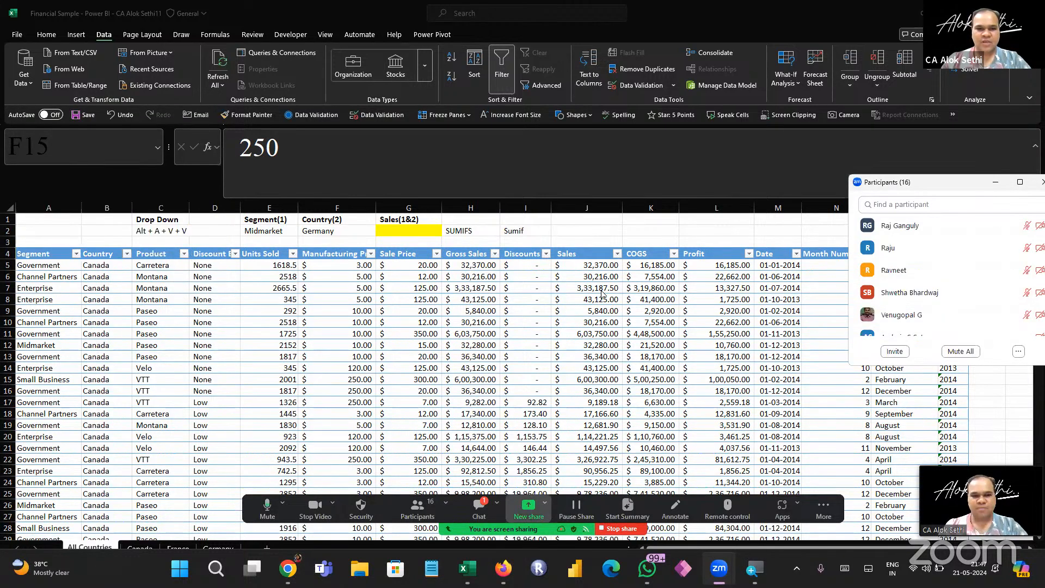
key(alt+h)
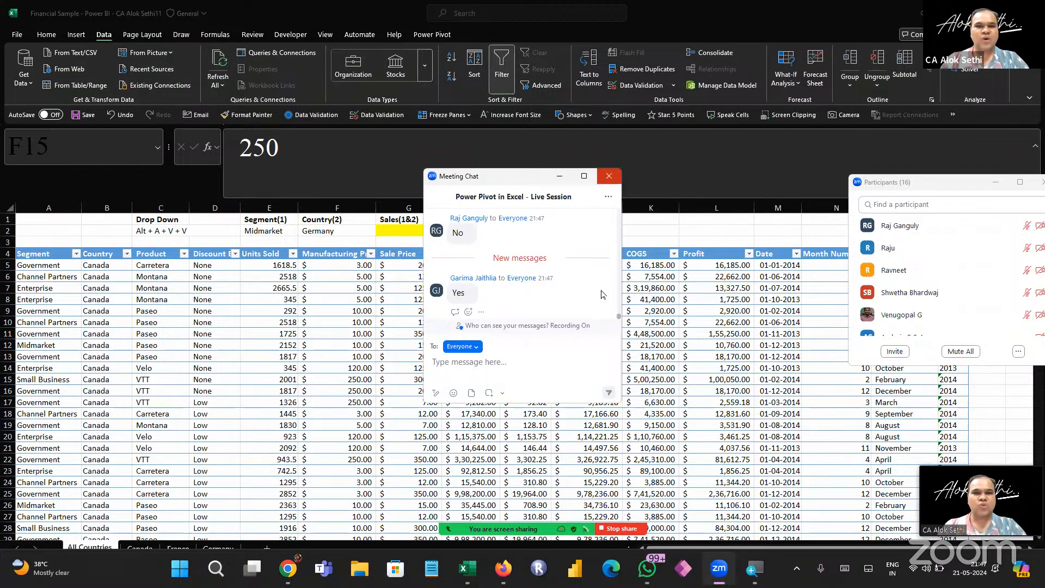
key(alt+h)
Select the entire dataset from F15 and review its rows and columns, including the Quick Analysis options
key(ctrl+a)
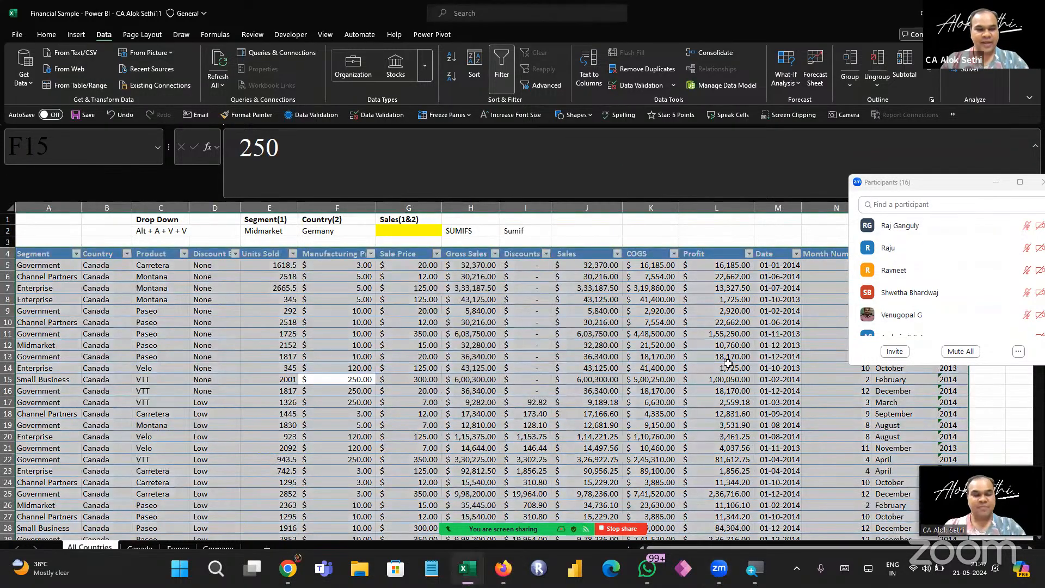
scroll(728, 363, down, 5)
scroll(728, 364, down, 10)
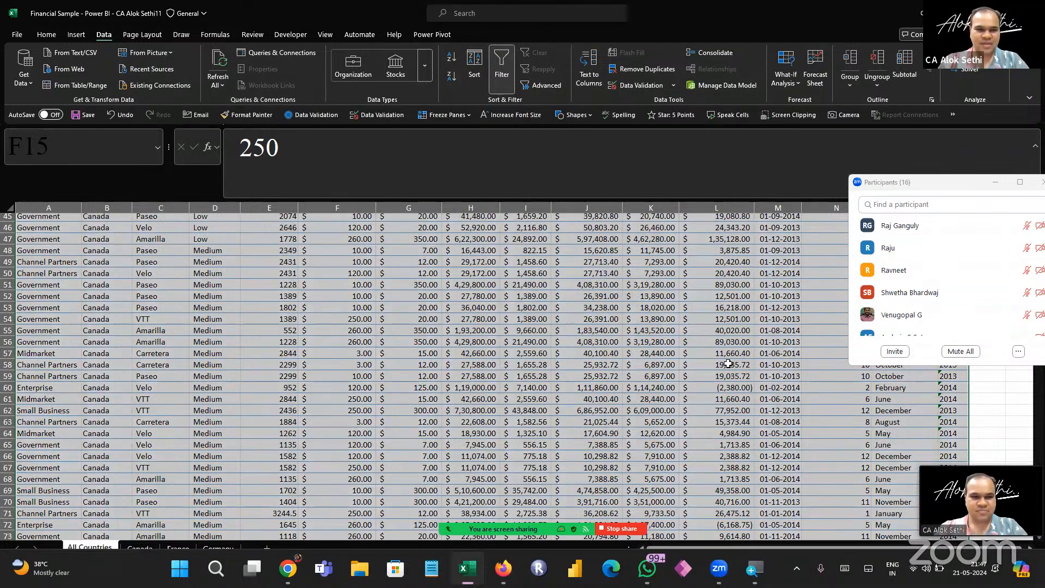
scroll(729, 363, up, 15)
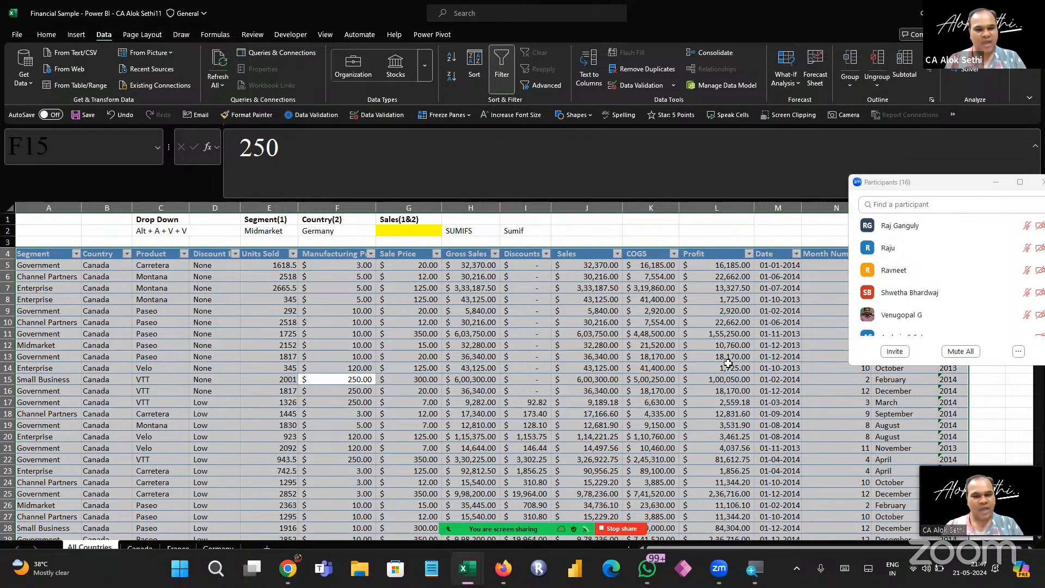
scroll(728, 363, down, 2)
scroll(728, 363, up, 2)
ctrl+scroll(728, 363, down, 2)
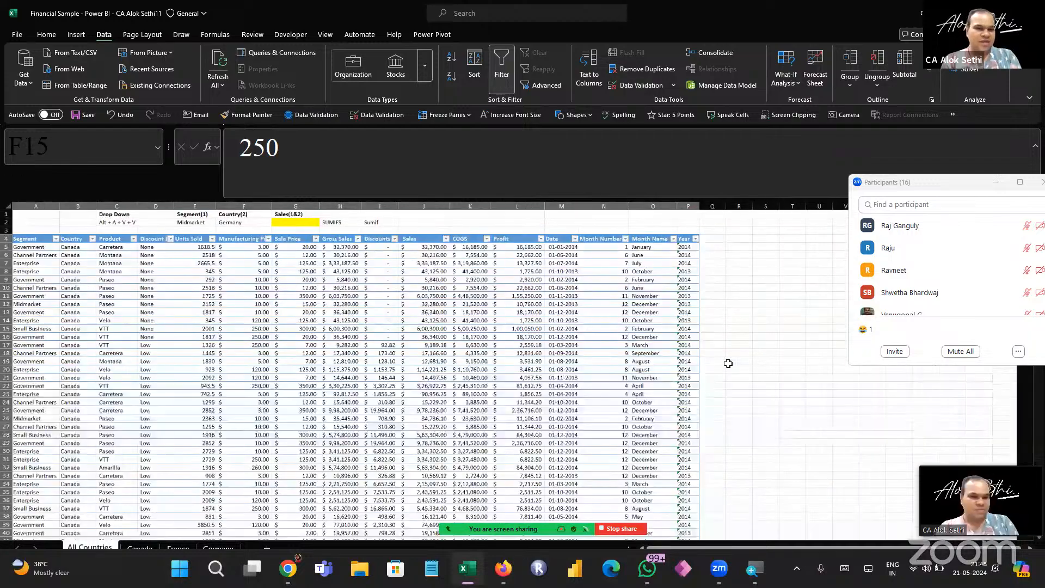
scroll(728, 363, down, 1)
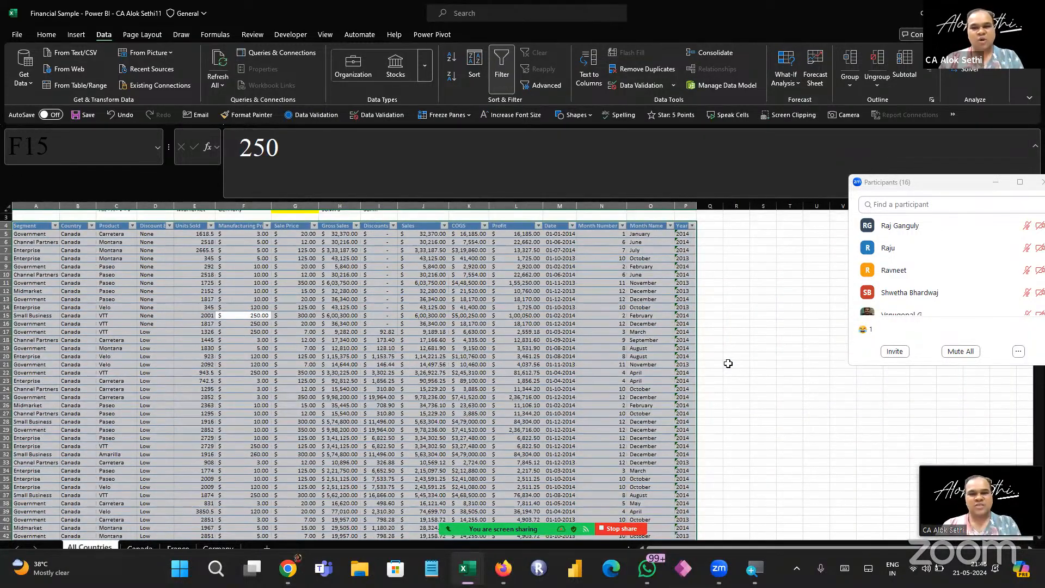
ctrl+scroll(727, 364, up, 2)
scroll(729, 363, up, 3)
scroll(728, 363, left, 3)
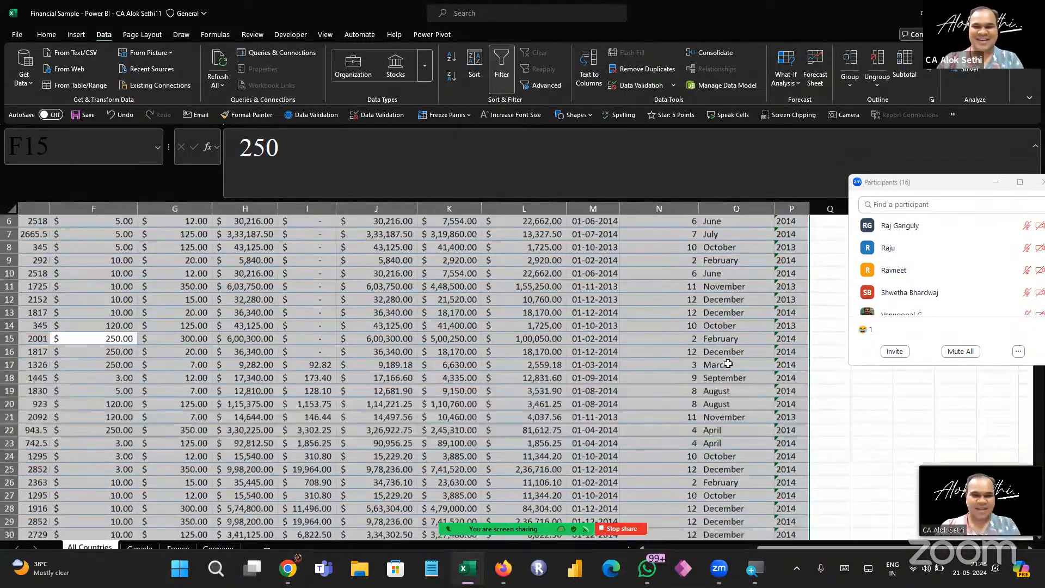
key(ctrl+q)
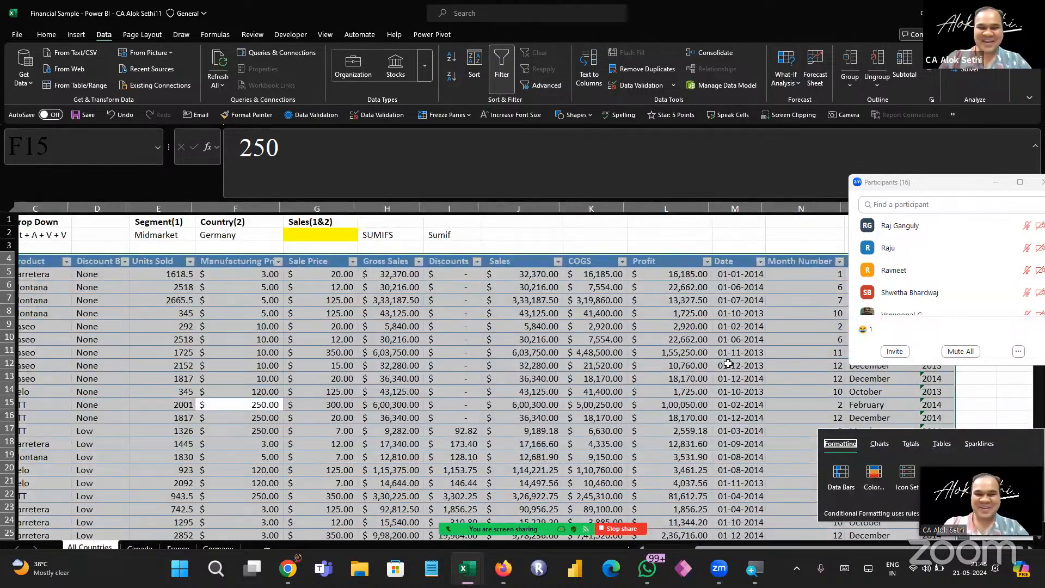
click(553, 338)
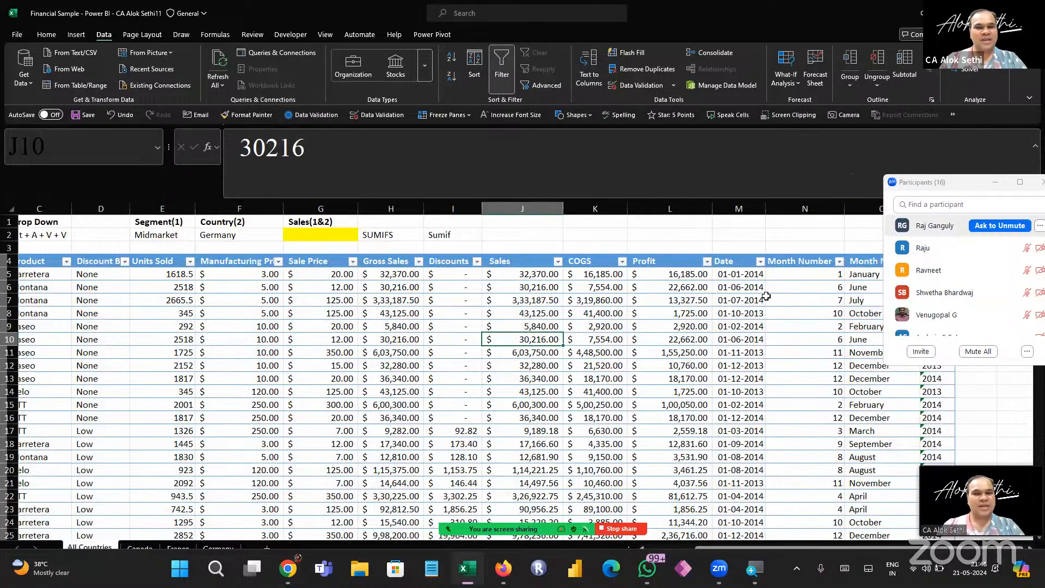
Enter the note Ctrl + T in J1 and Table in K1, making the J1 label bold
click(552, 237)
key(Up)
text(Ctrl + T)
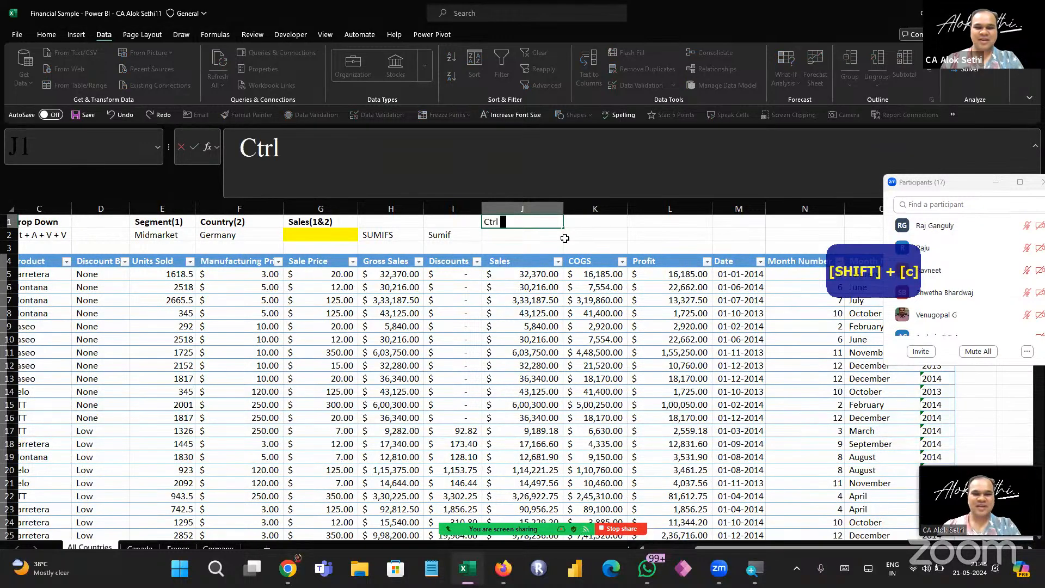
key(Tab)
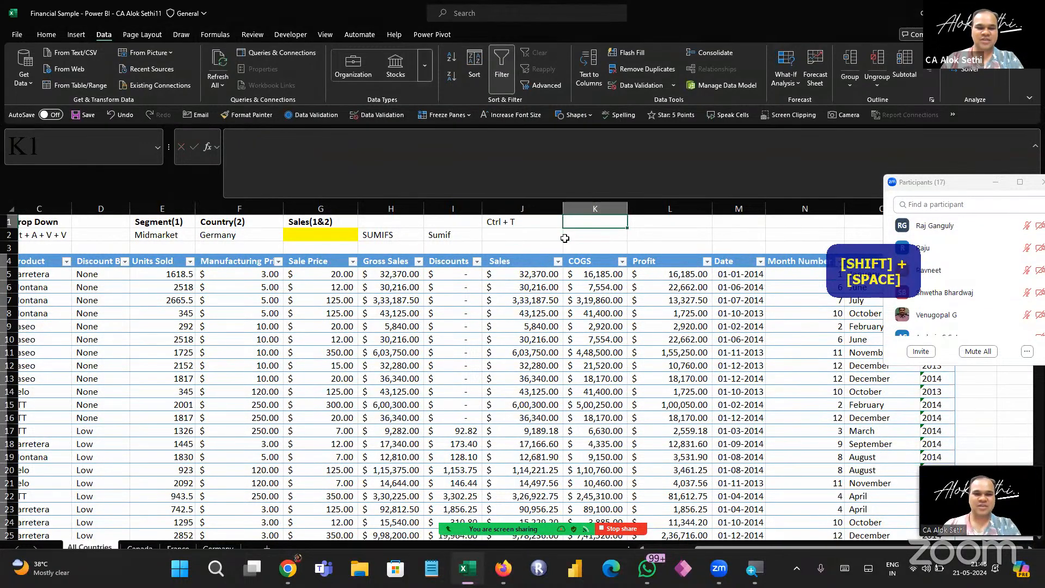
text(C)
key(BackSpace)
text(Table)
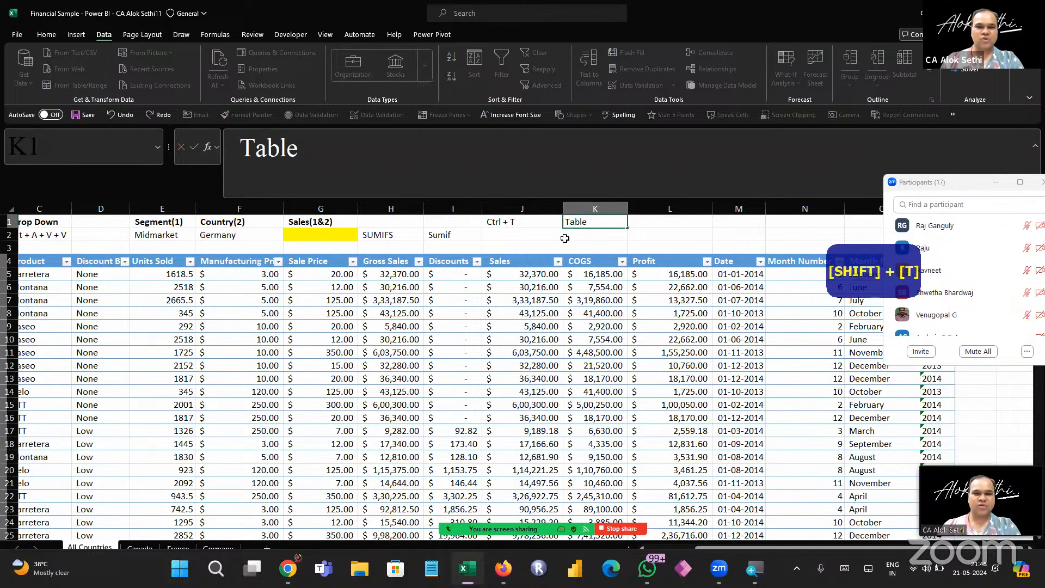
key(Return)
key(Up)
key(ctrl+b)
Convert the financial data range A4:P704 into an Excel table with headers
key(Down)
key(Down)
key(Down)
key(ctrl+a)
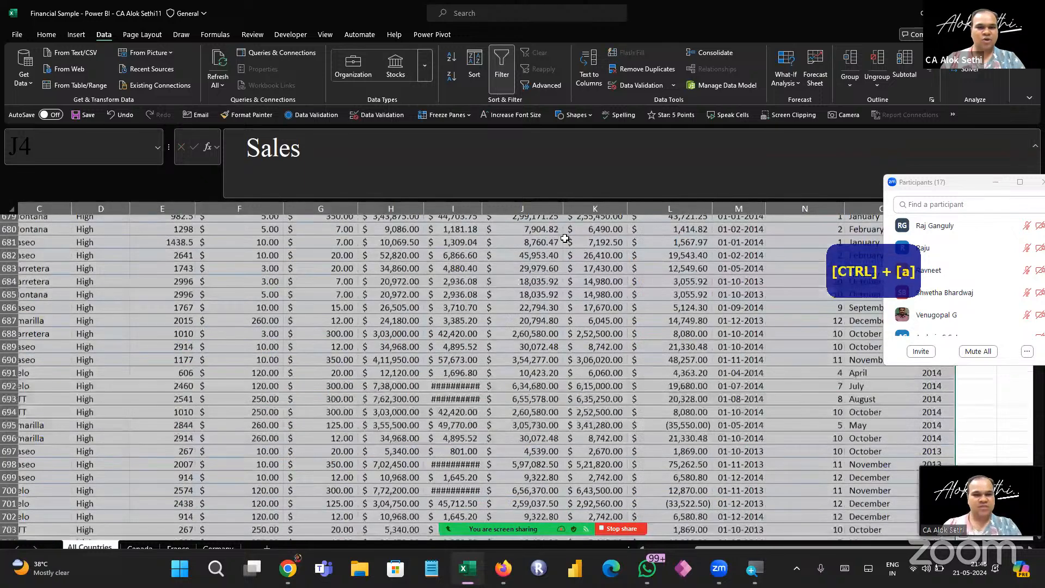
key(ctrl+t)
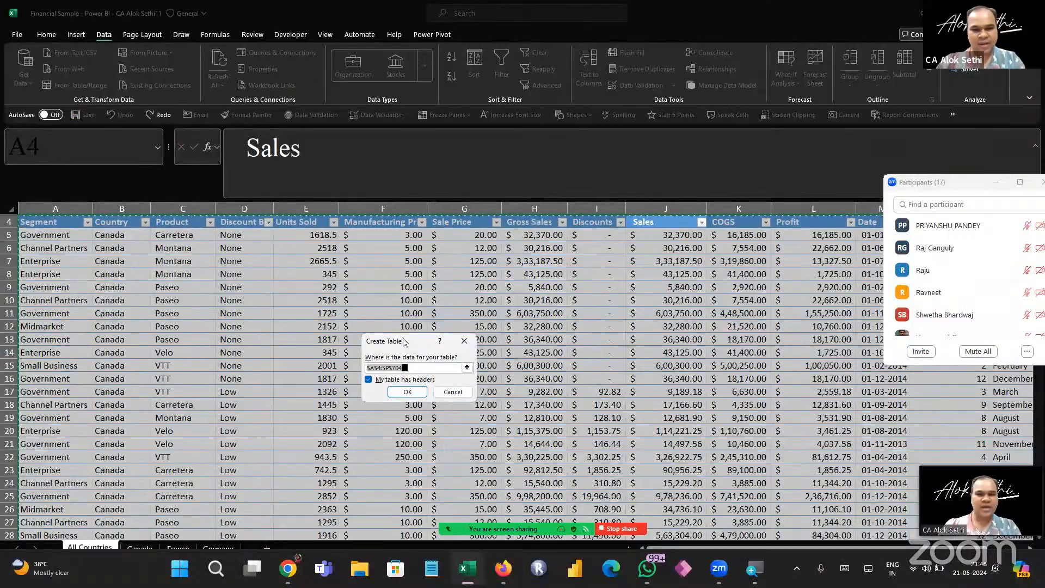
click(402, 392)
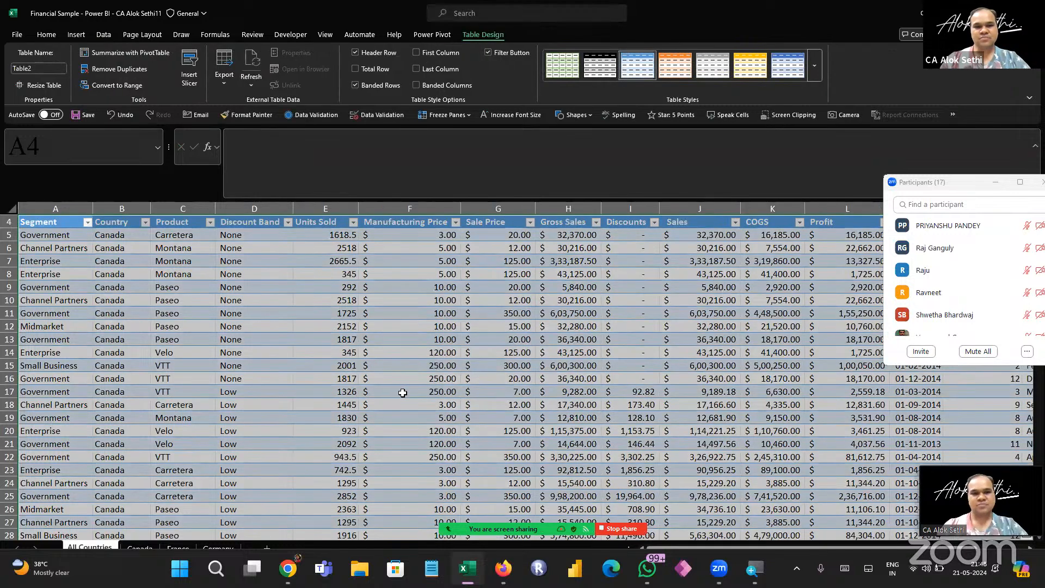
click(403, 392)
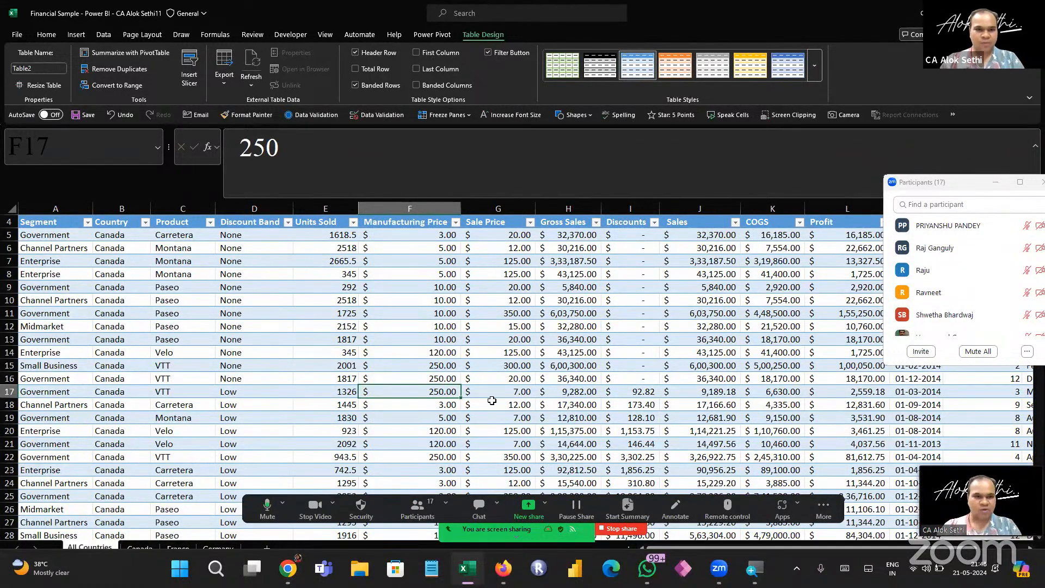
Look through the names in the meeting's participants list
scroll(490, 378, up, 1)
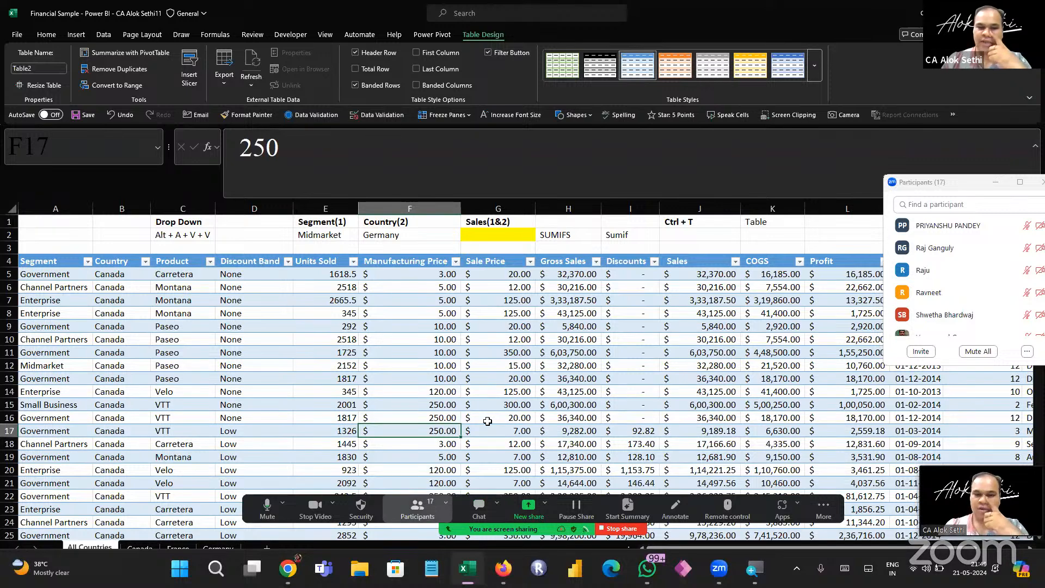
scroll(871, 293, down, 2)
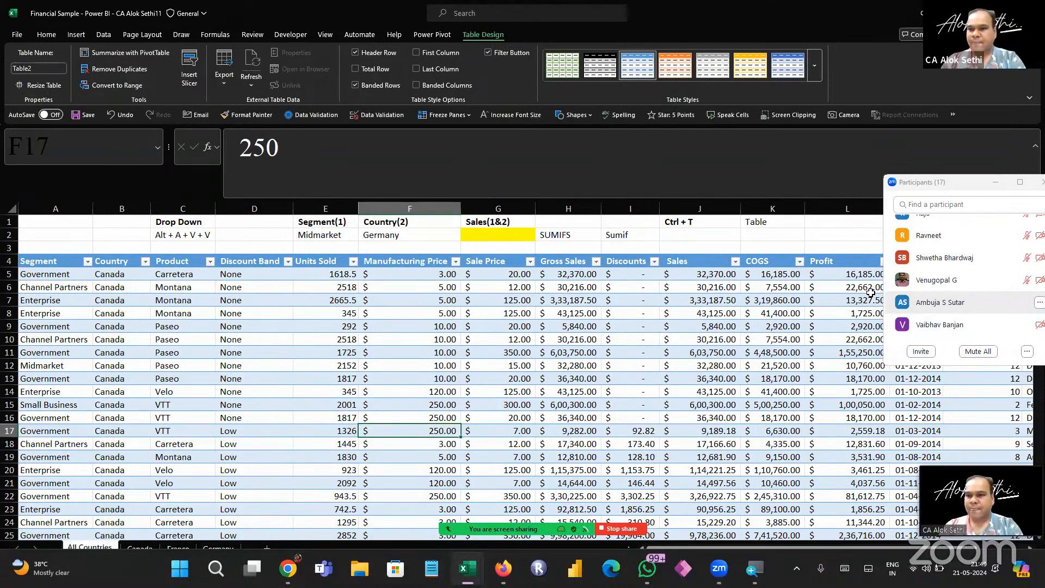
scroll(892, 294, up, 5)
scroll(871, 293, down, 5)
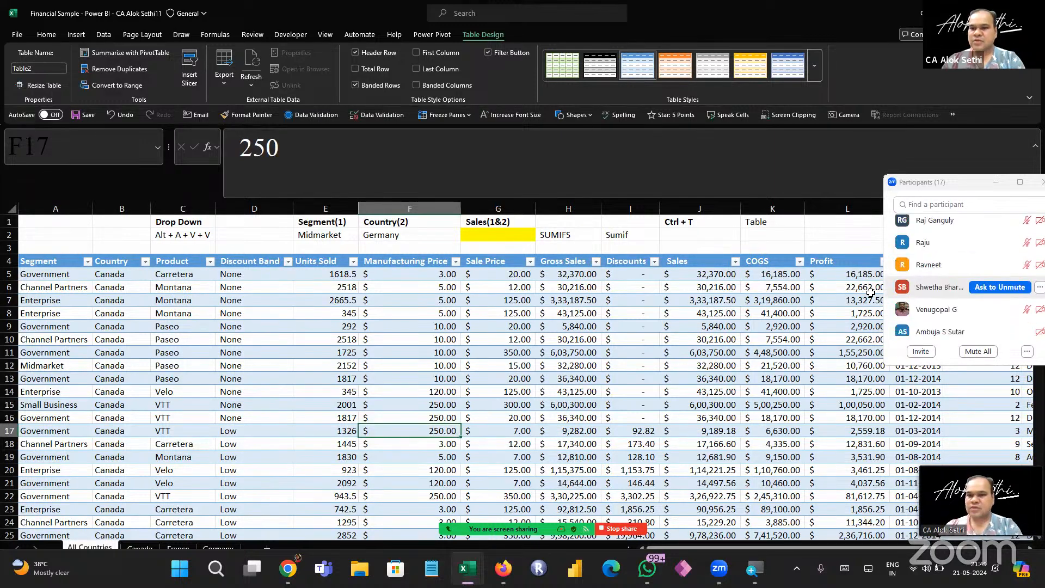
Look through the meeting's participants list and new chat messages, closing both windows and returning to the worksheet
scroll(871, 293, down, 1)
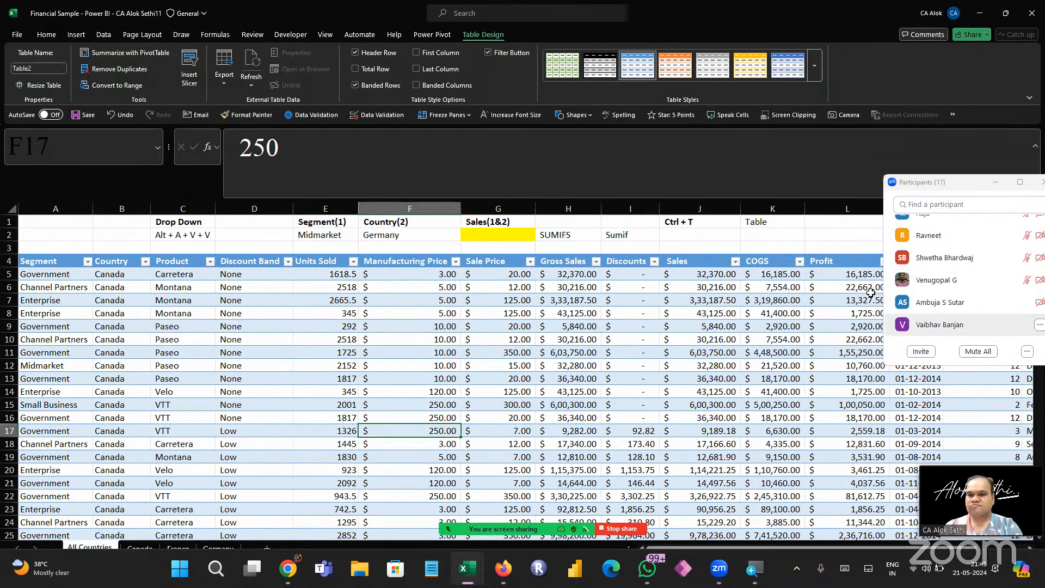
scroll(871, 293, up, 5)
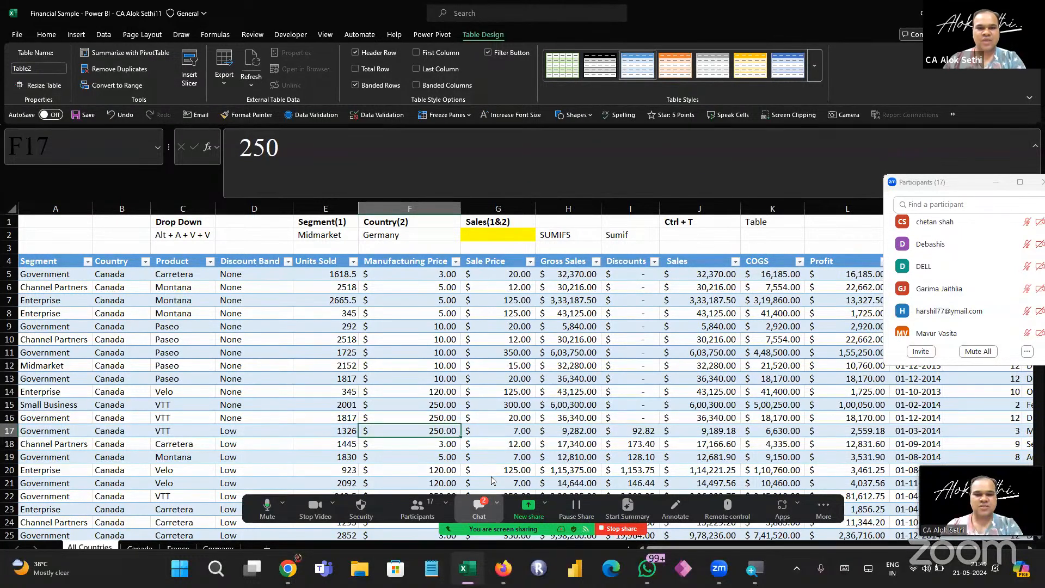
click(479, 508)
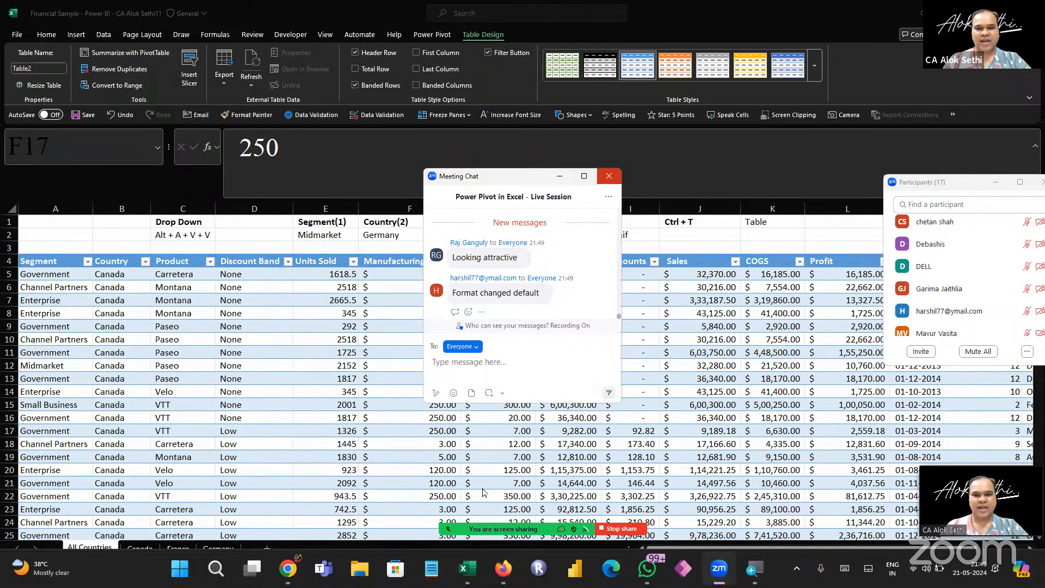
click(609, 176)
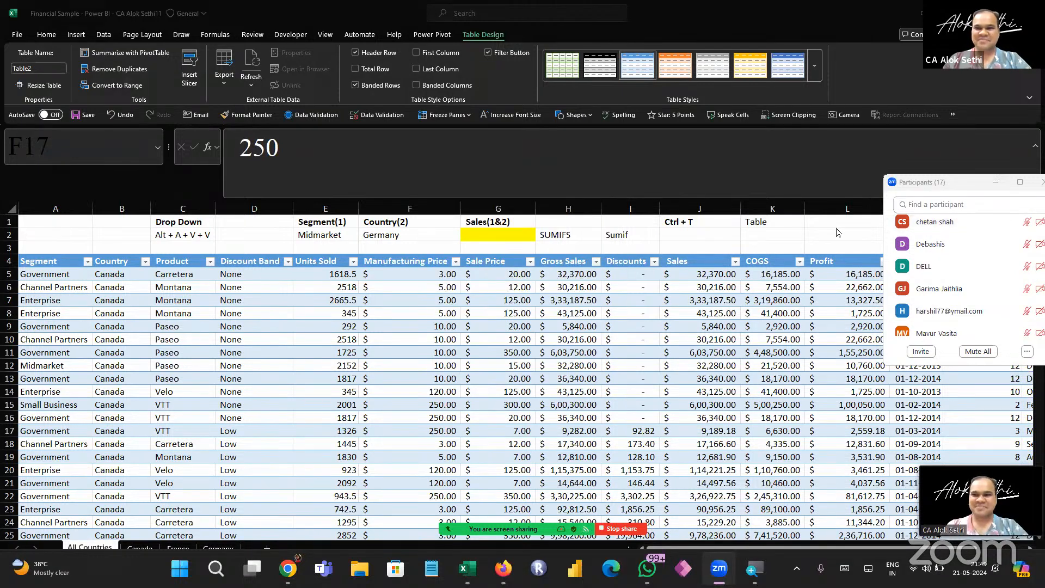
click(1005, 182)
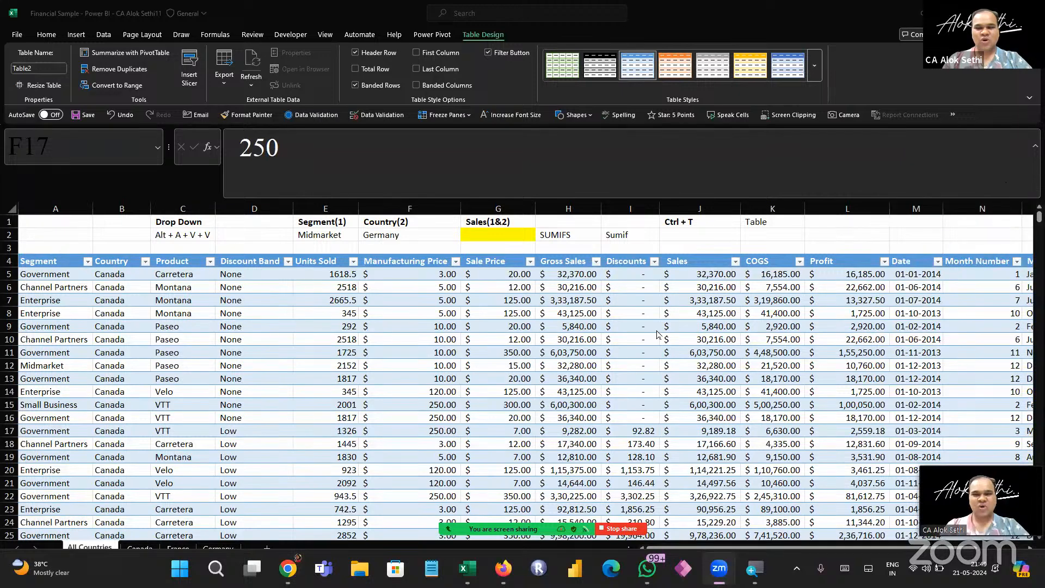
click(657, 330)
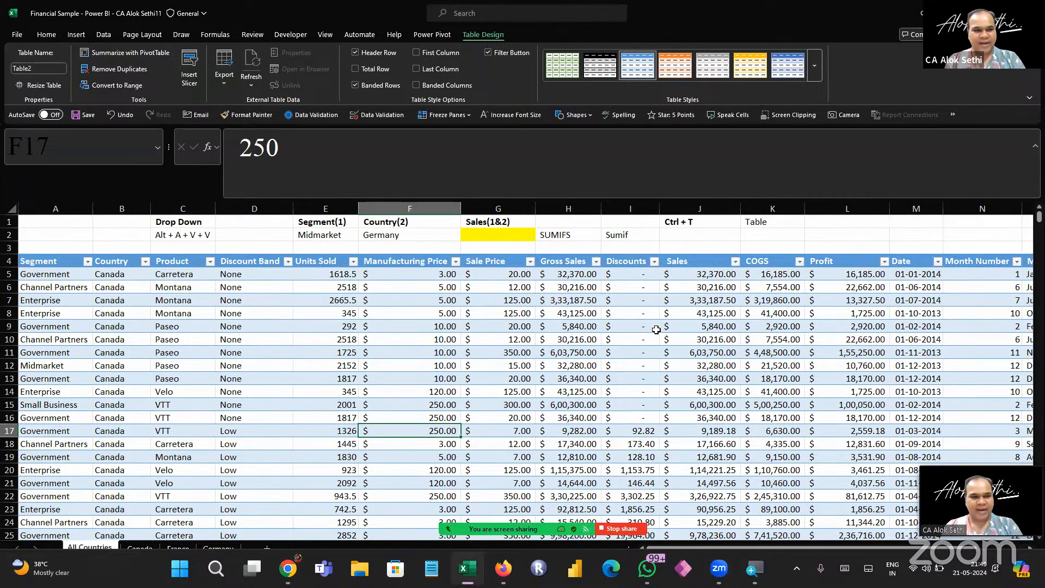
Select the first Discount Band entry in D5 and read the newest replies in the meeting chat
click(266, 275)
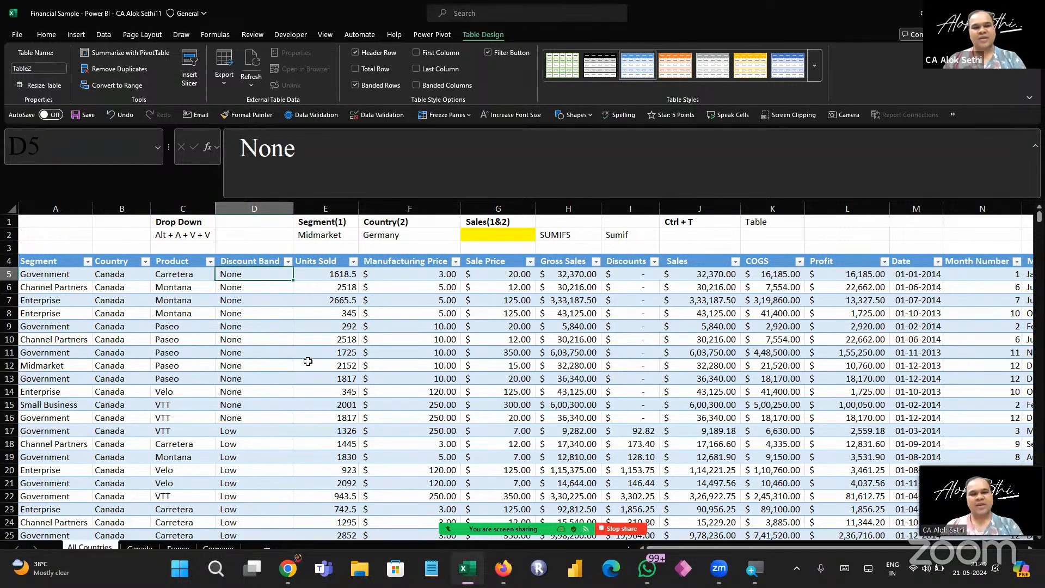
key(ctrl+shift+l)
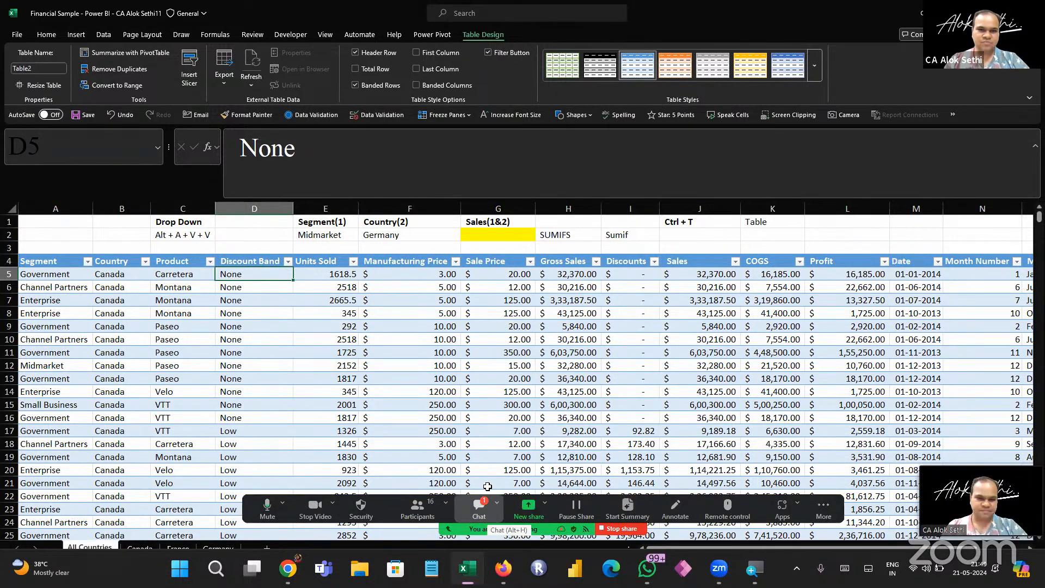
click(479, 507)
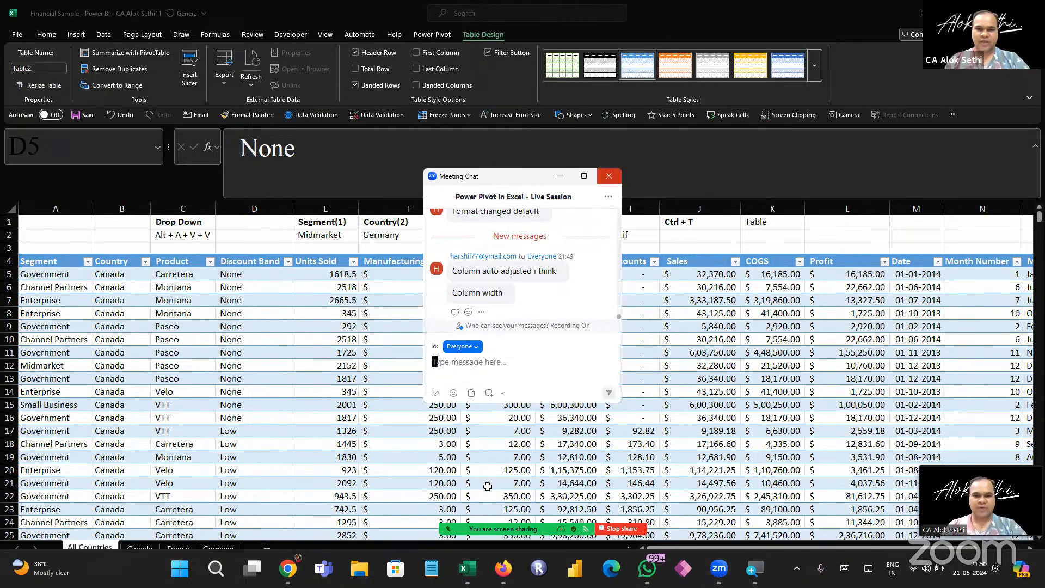
click(608, 176)
Undo the table conversion and the notes in J1 and K1, and select I14 inside the data
scroll(555, 399, right, 5)
scroll(566, 398, left, 5)
key(ctrl+z)
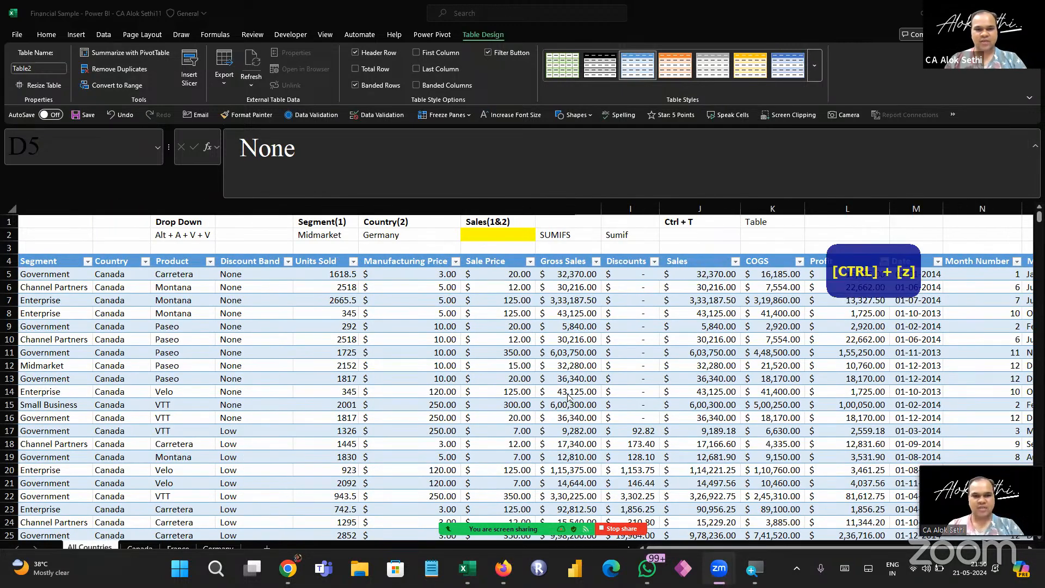
click(567, 394)
key(ctrl+z)
key(ctrl+z)
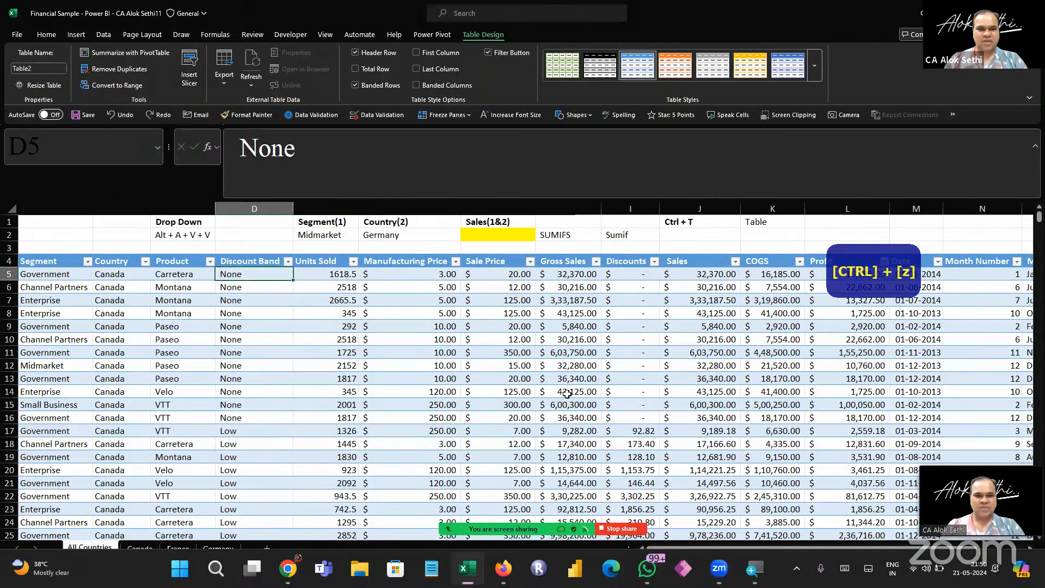
key(ctrl+z)
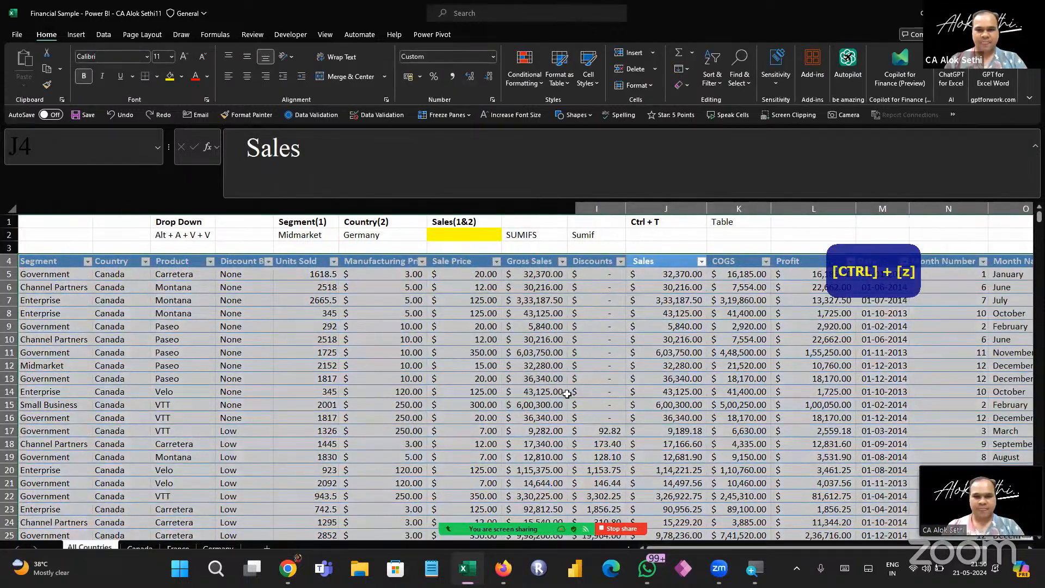
key(ctrl+z)
key(ctrl+z)
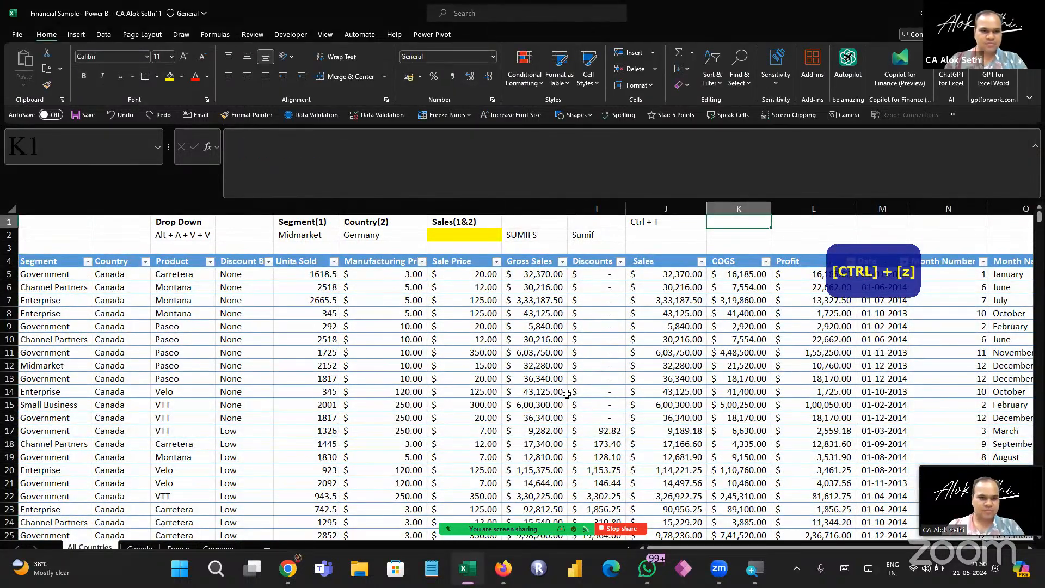
key(ctrl+z)
click(568, 393)
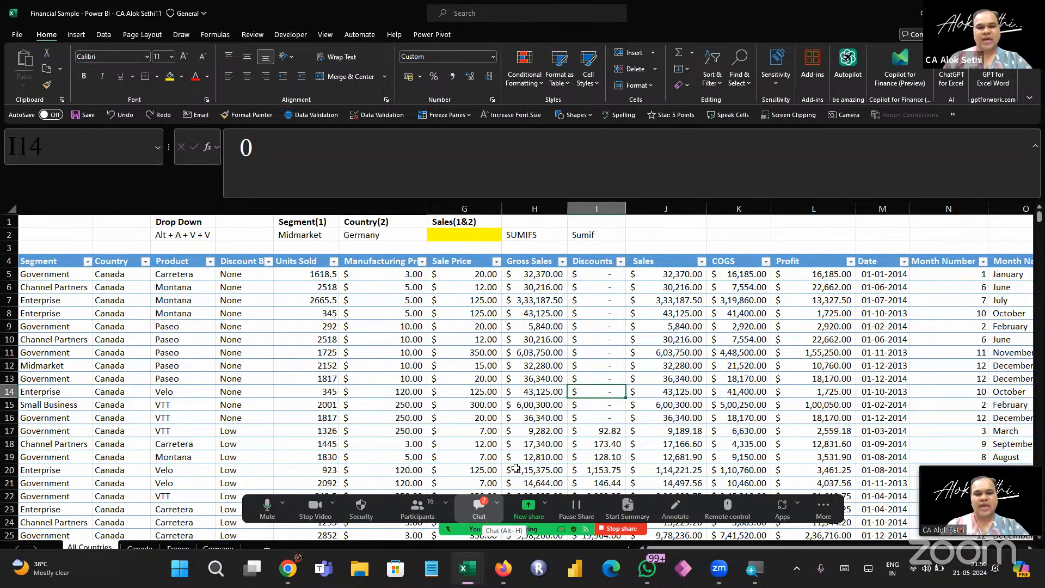
Check the meeting chat and convert the data range A4:P704 into an Excel table with headers
click(479, 509)
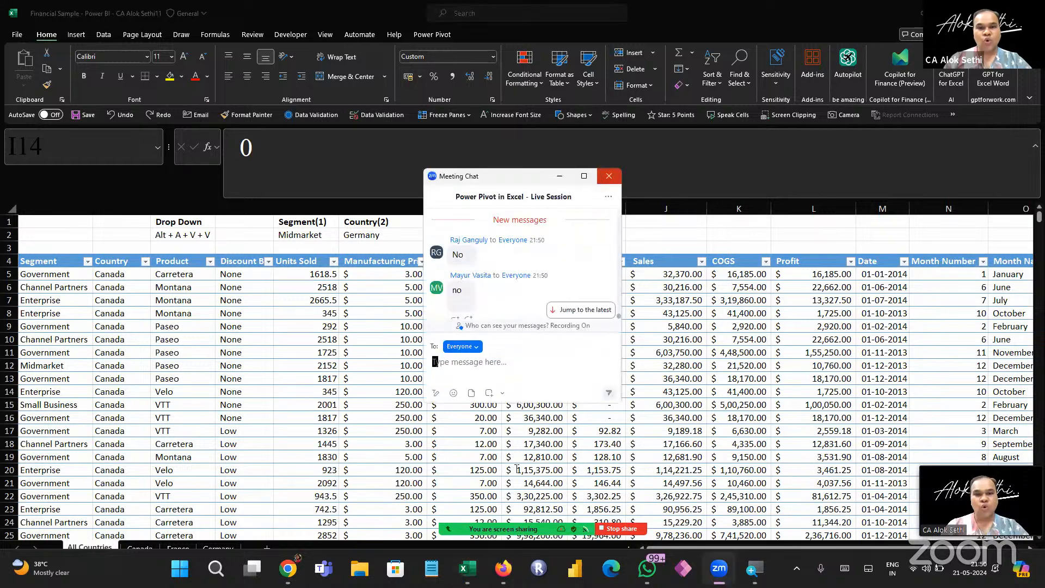
click(609, 176)
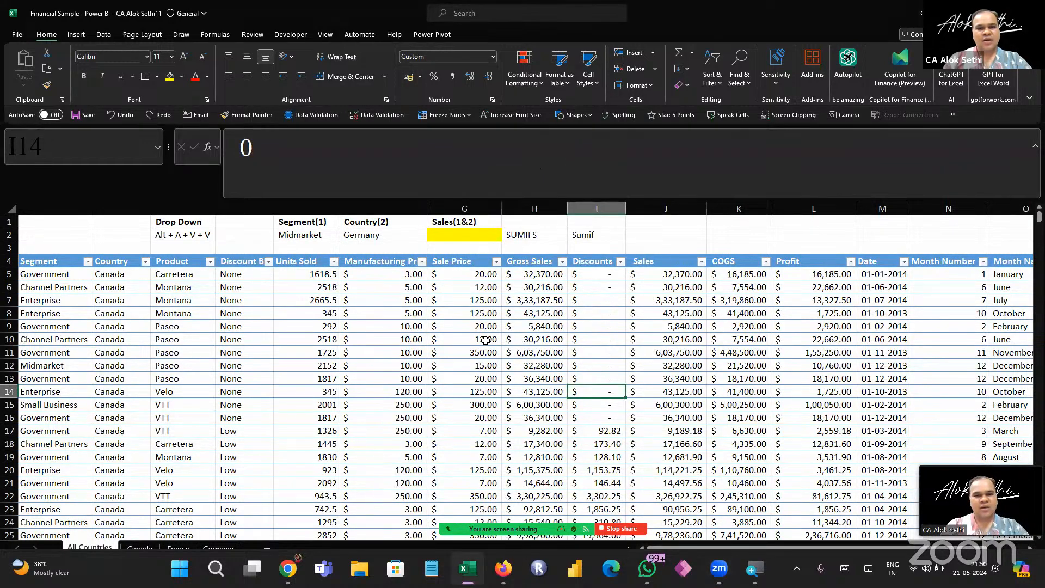
key(ctrl+t)
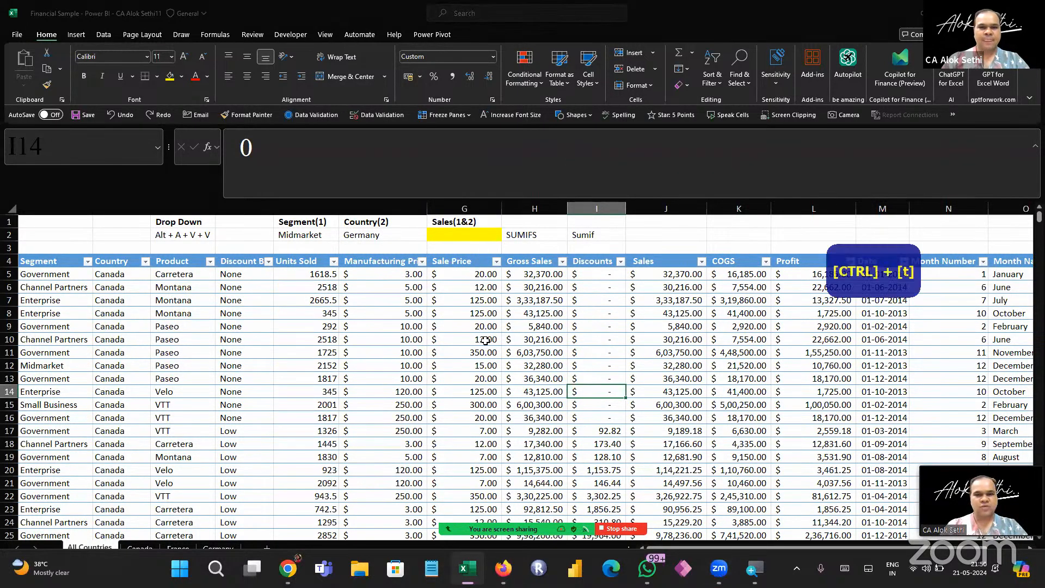
scroll(486, 340, up, 5)
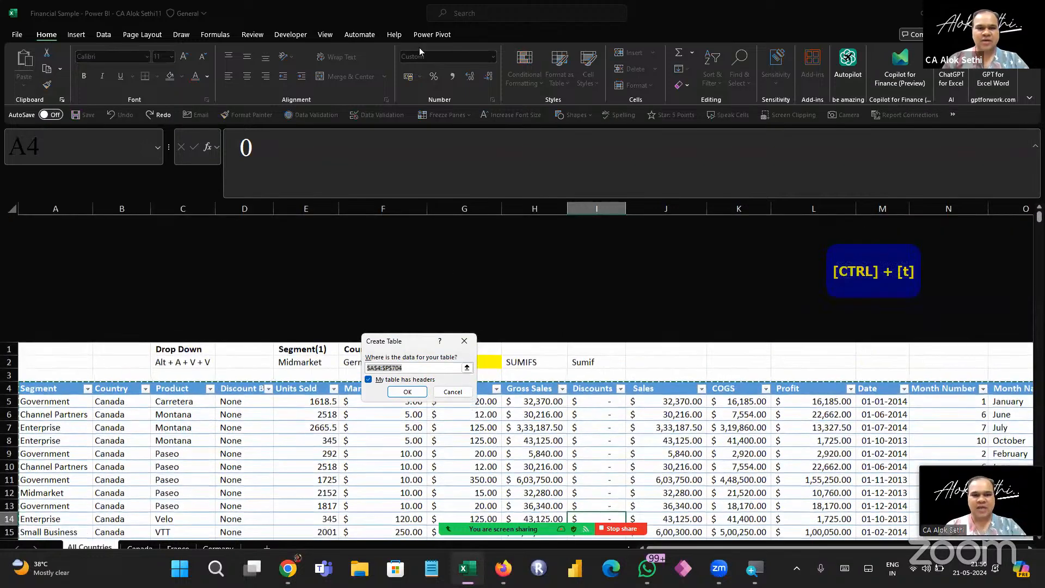
click(416, 392)
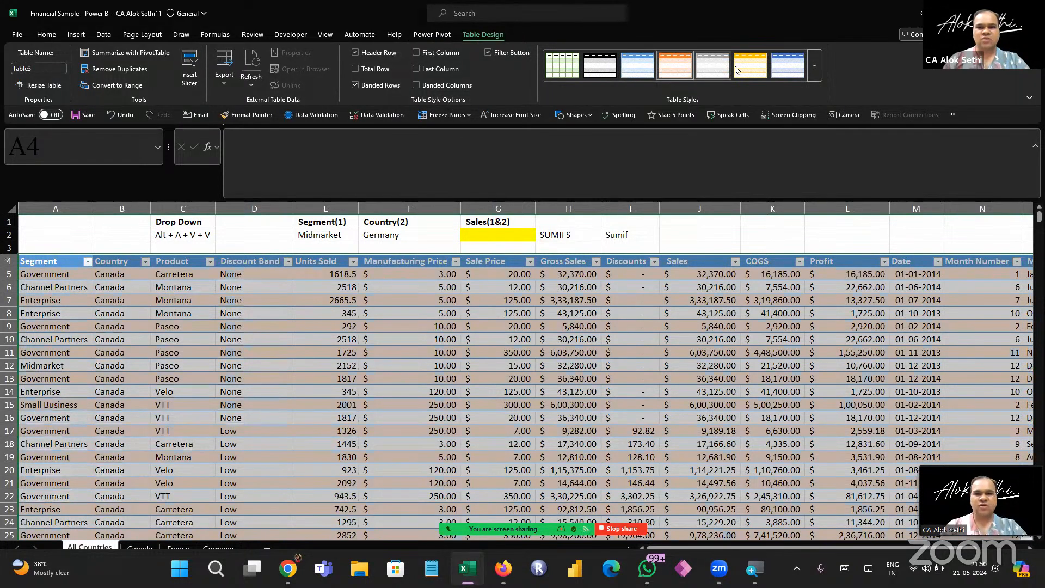
Try the blue, orange and gold table styles on the new table and compare its look across the columns
click(786, 70)
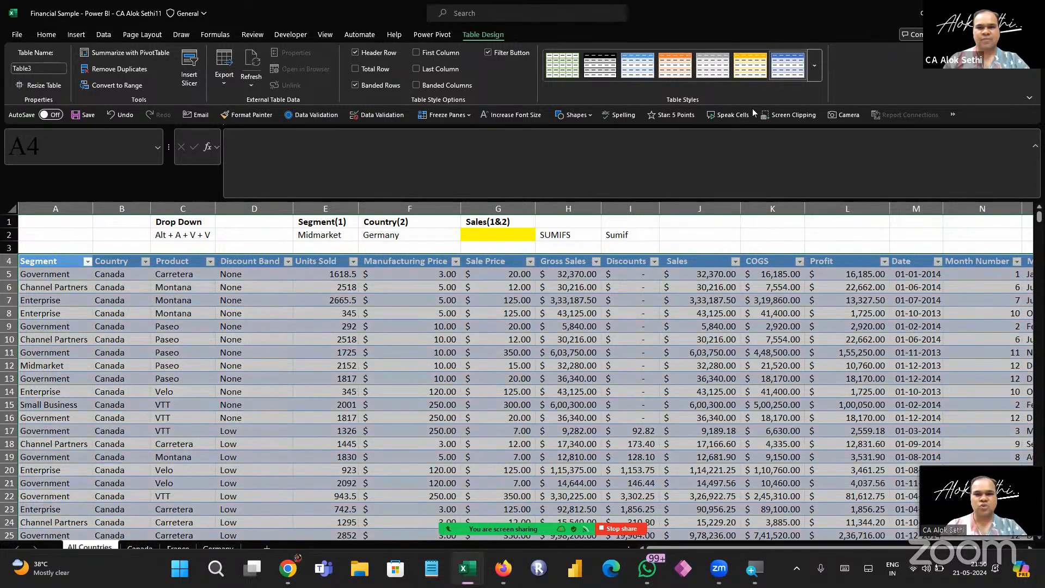
click(611, 392)
scroll(610, 392, right, 3)
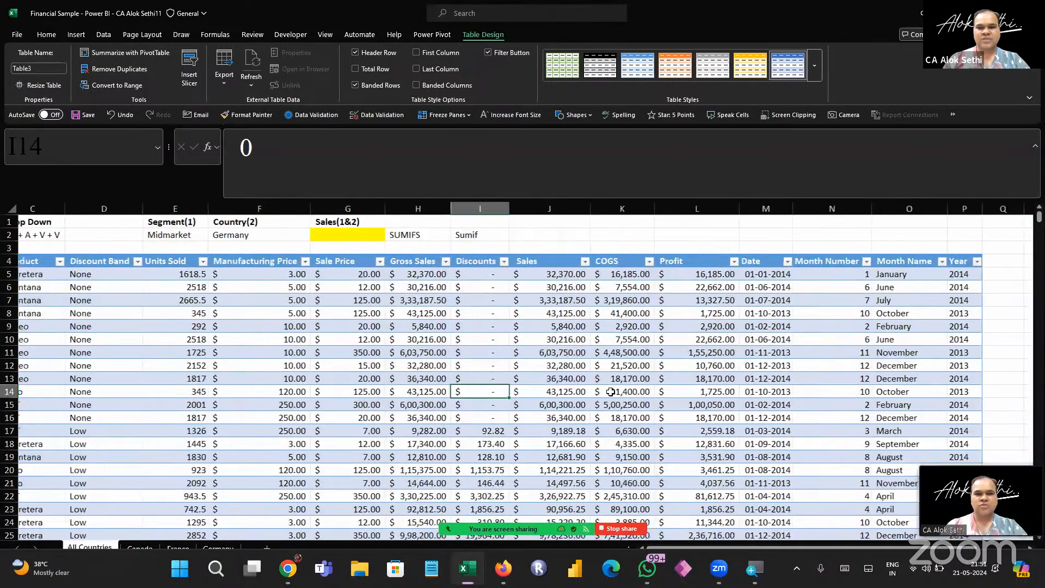
scroll(611, 392, left, 3)
scroll(609, 390, down, 1)
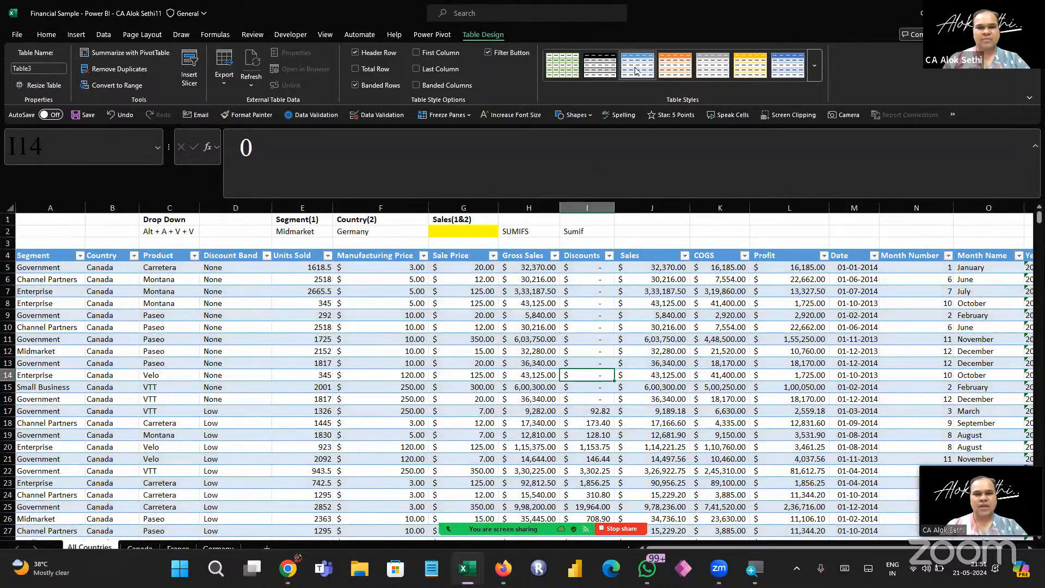
click(674, 64)
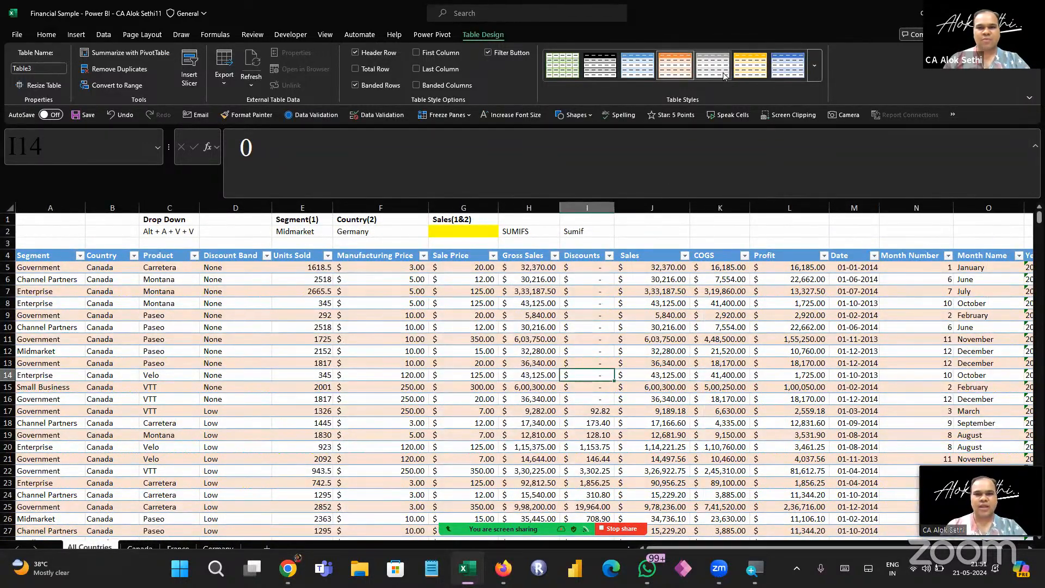
click(751, 69)
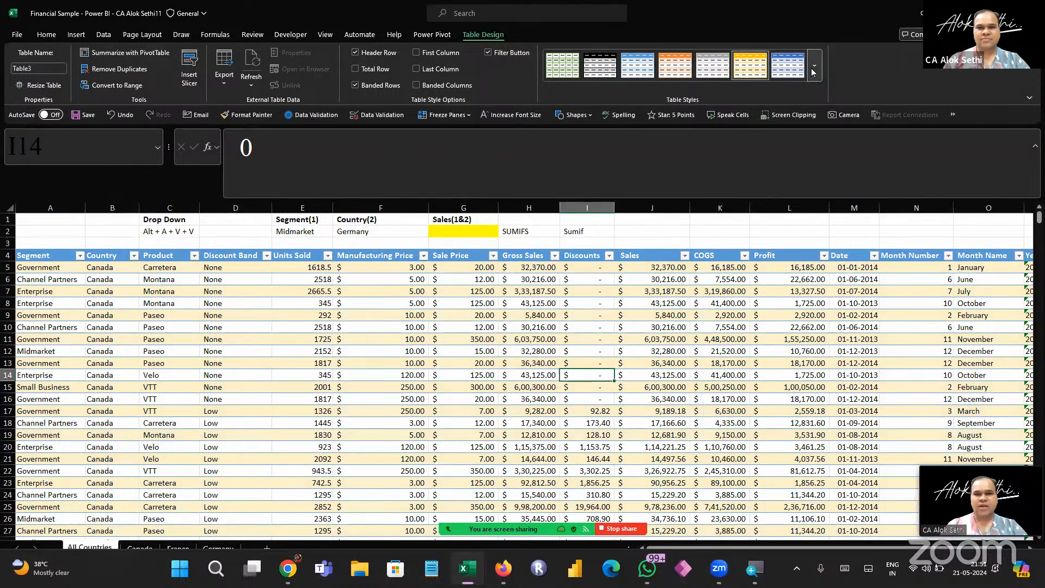
Apply Blue, Table Style Medium 6 to the financial data table and check how it looks
click(814, 69)
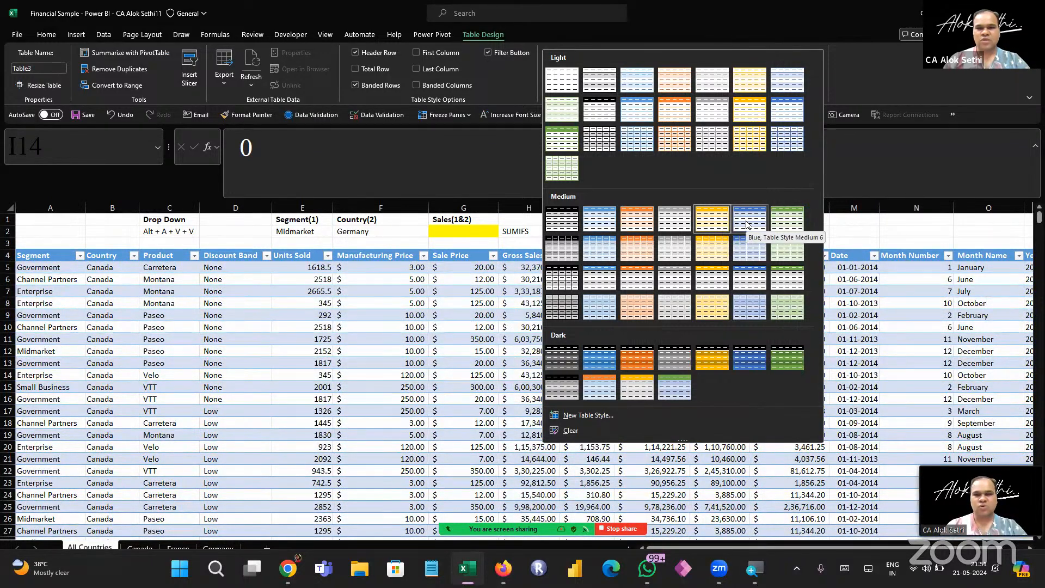
click(744, 223)
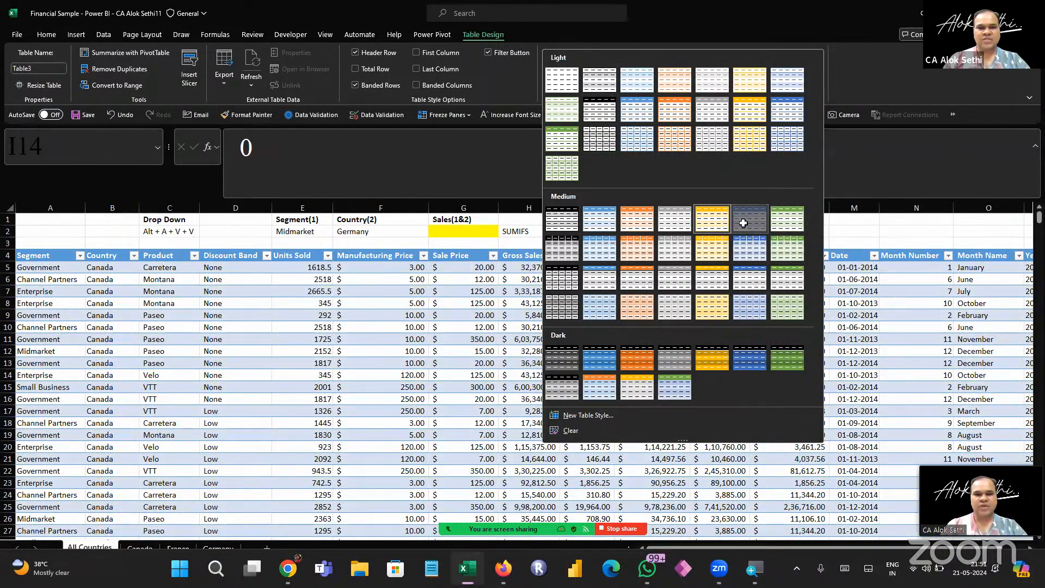
click(473, 363)
scroll(474, 368, up, 3)
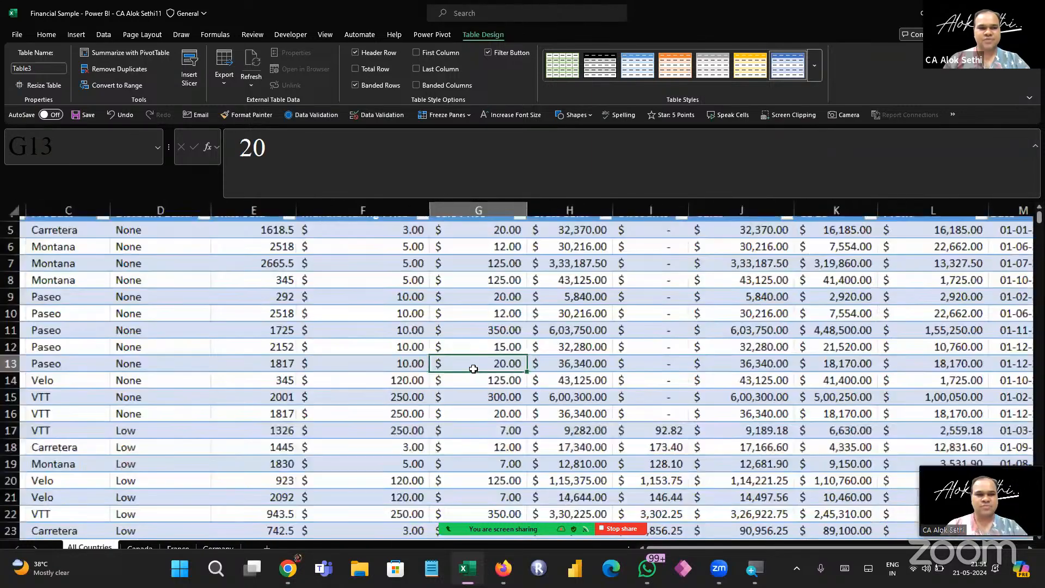
scroll(473, 369, up, 4)
scroll(474, 369, down, 4)
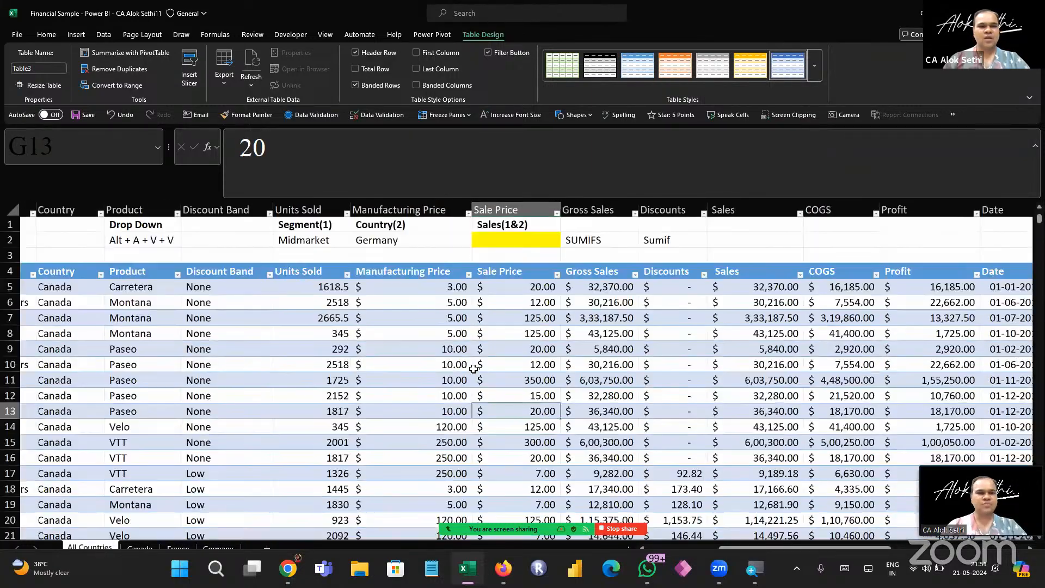
scroll(474, 369, down, 4)
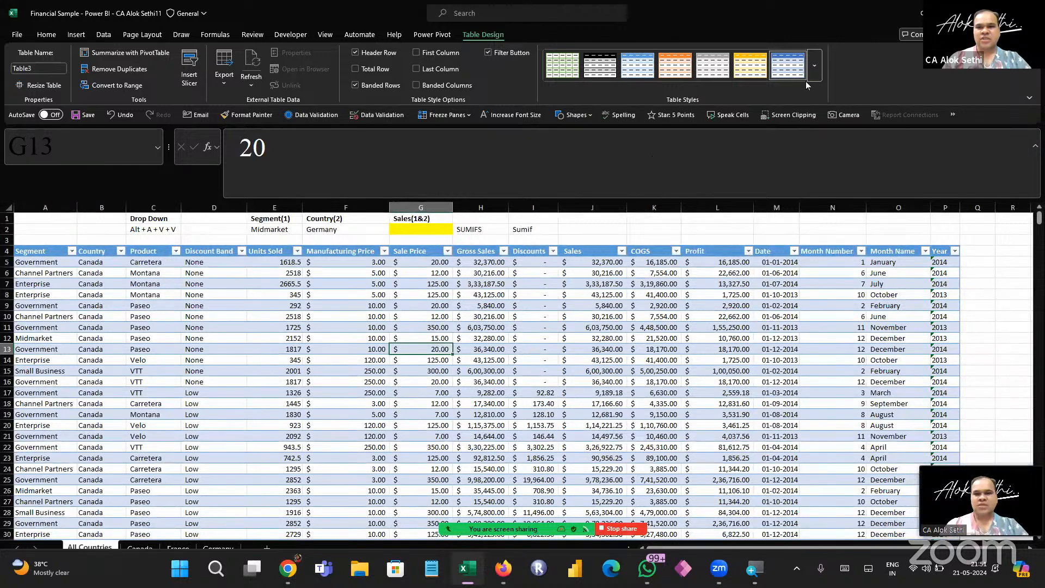
Browse the table style gallery without choosing another style, and view the formatted table
click(815, 70)
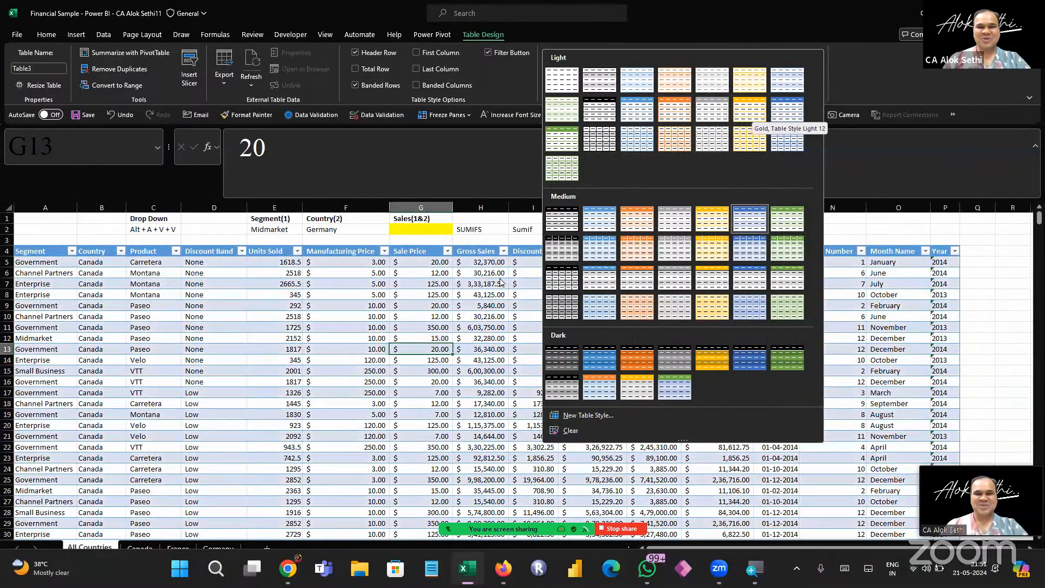
click(420, 363)
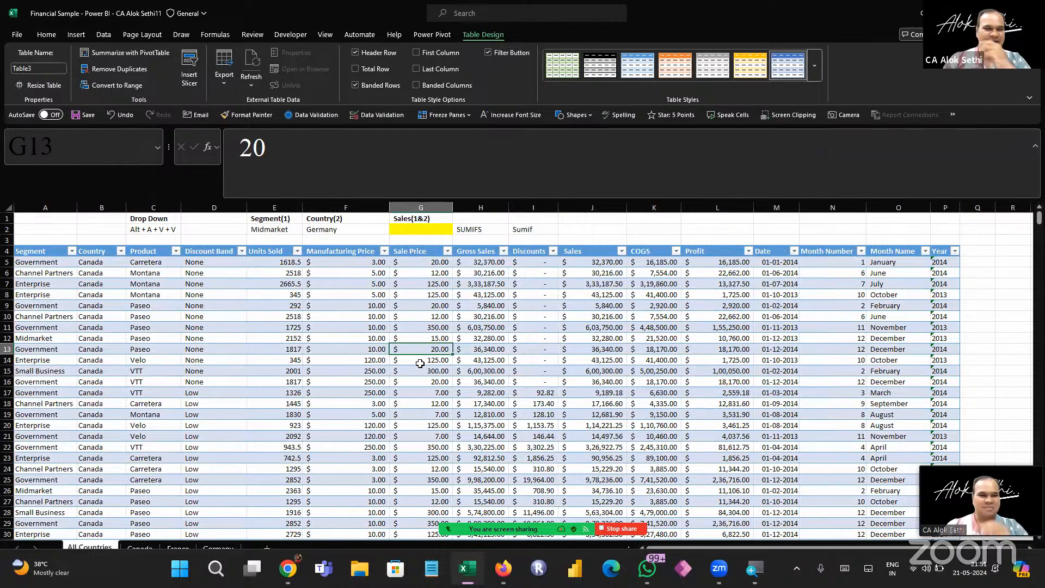
scroll(420, 363, up, 3)
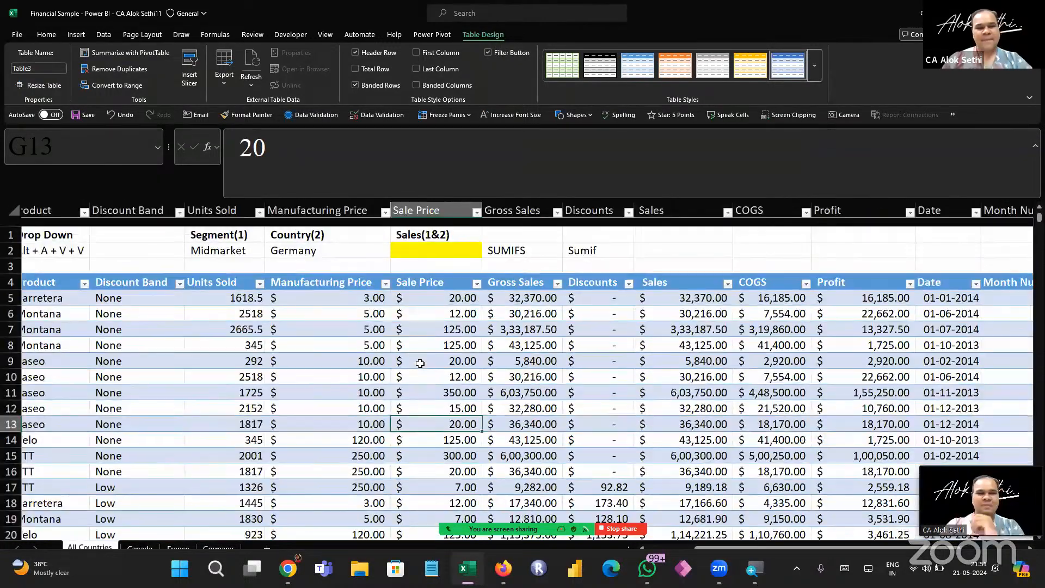
scroll(421, 363, down, 4)
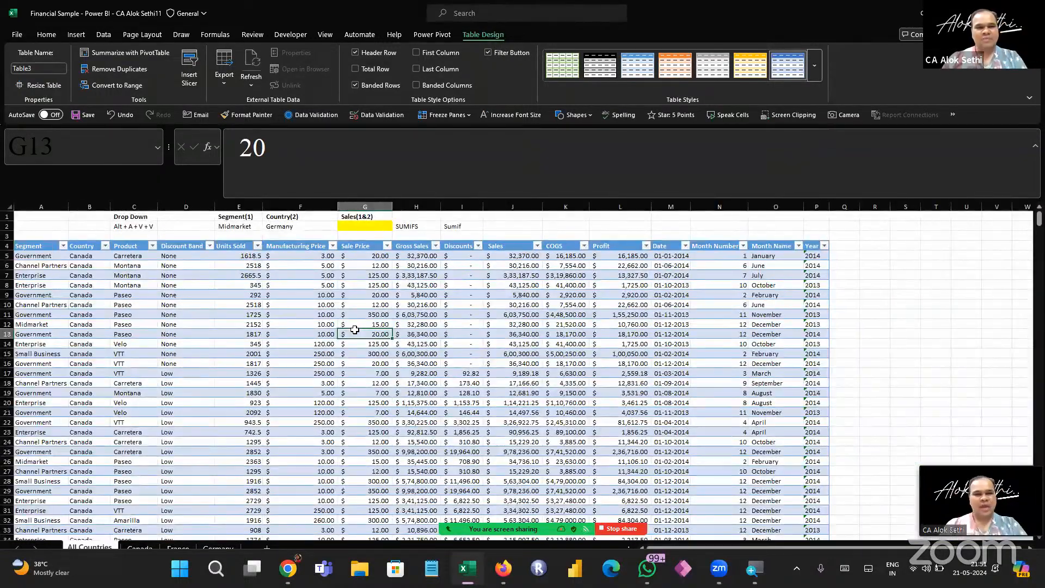
Start a formula in the Sales(1&2) cell G2 with =sumifs
key(Left)
key(ctrl+Left)
scroll(355, 329, up, 2)
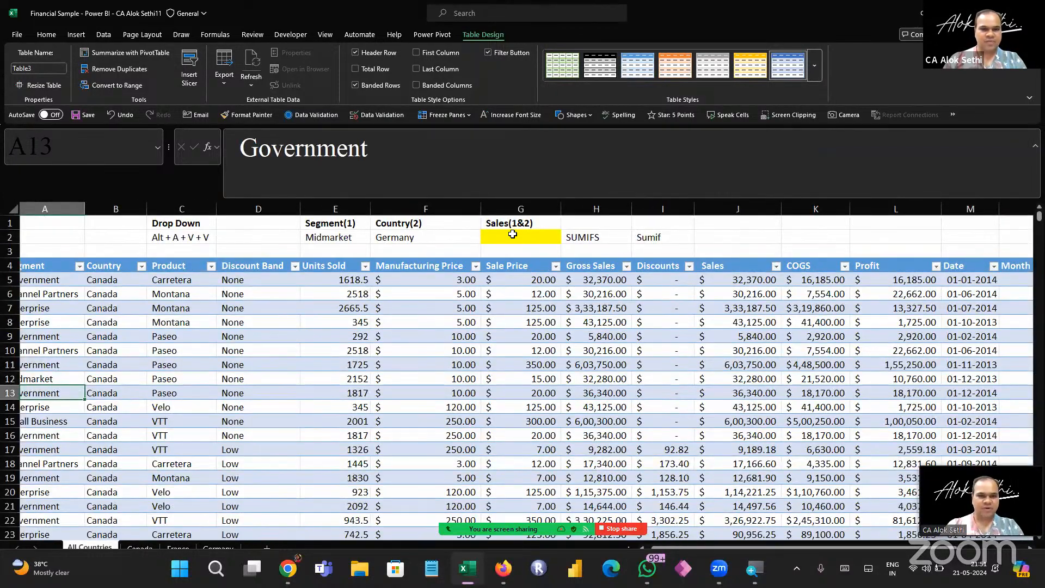
click(512, 234)
key(Left)
key(Left)
key(Right)
key(Right)
key(Right)
key(Left)
text(=)
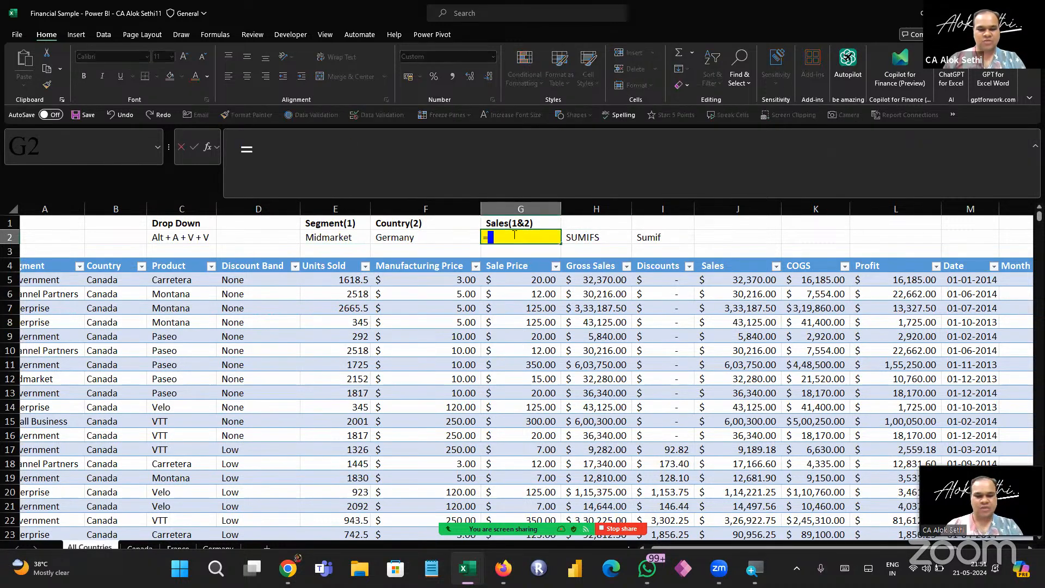
text(sumifs)
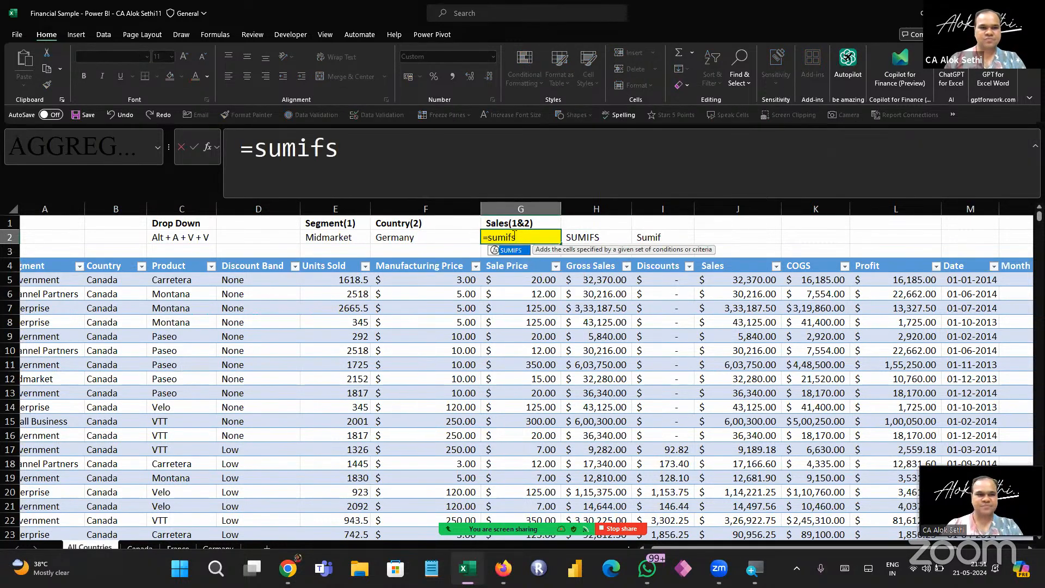
click(401, 326)
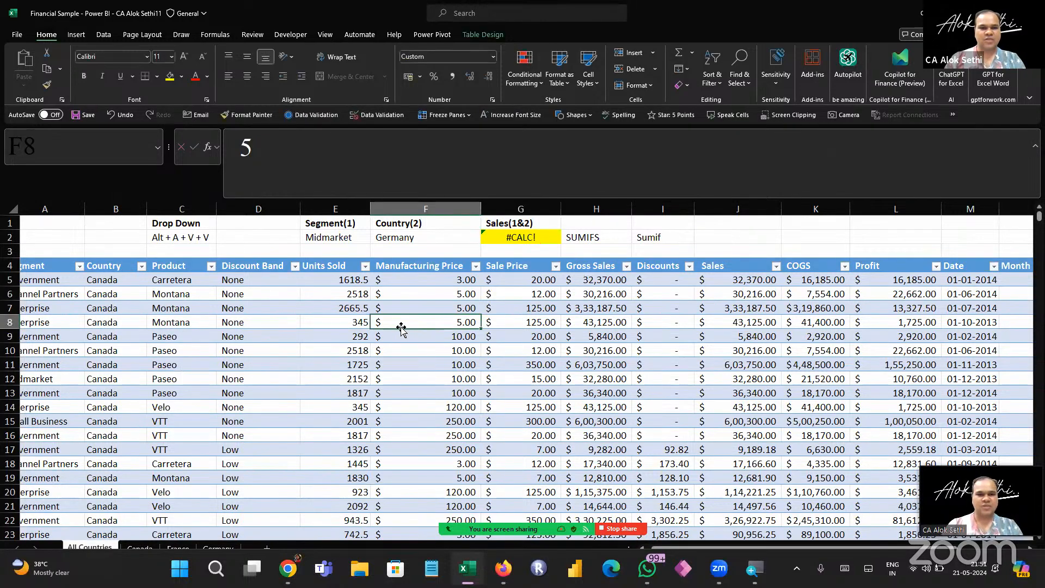
Select the whole data table to check its name, and read the meeting chat
key(ctrl+a)
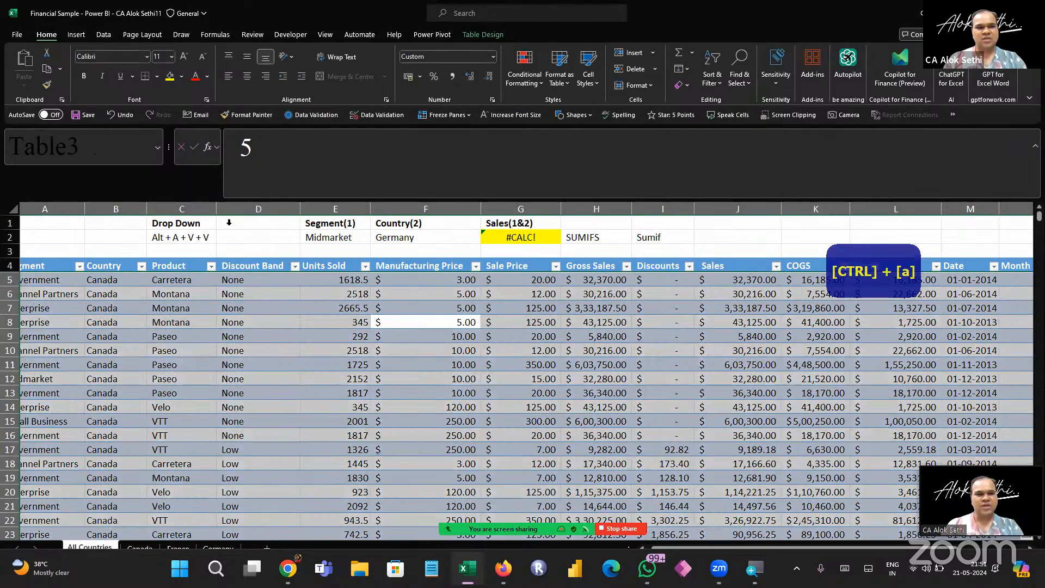
click(108, 154)
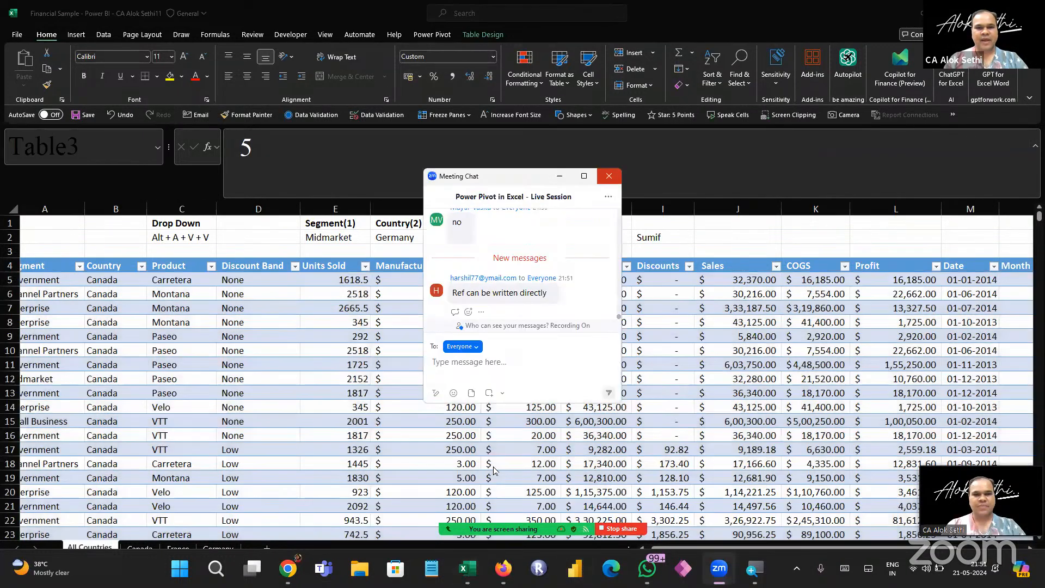
click(609, 175)
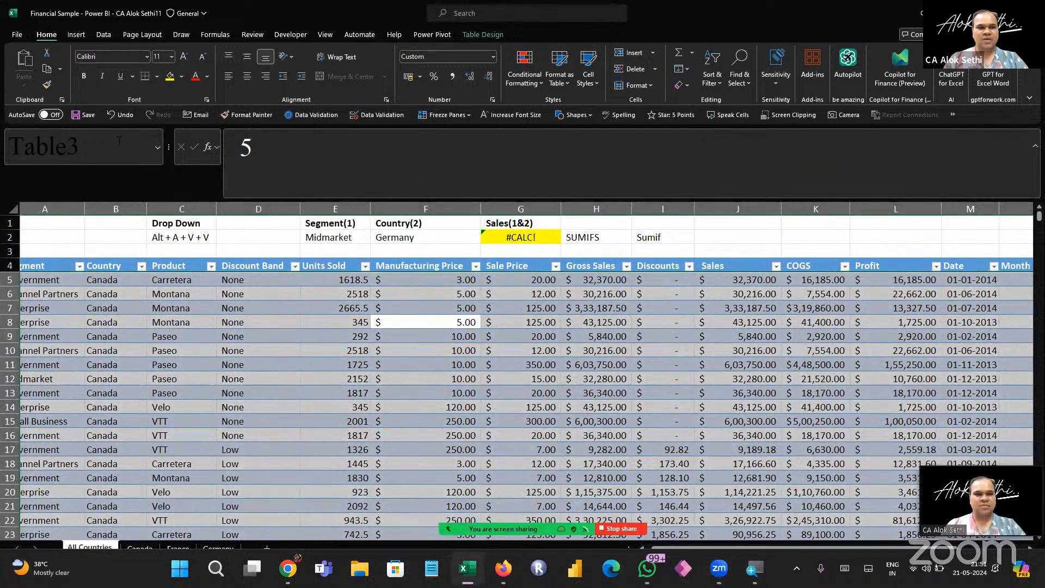
Rename the financial data table as DT, and change the name again to ST
click(119, 141)
click(475, 33)
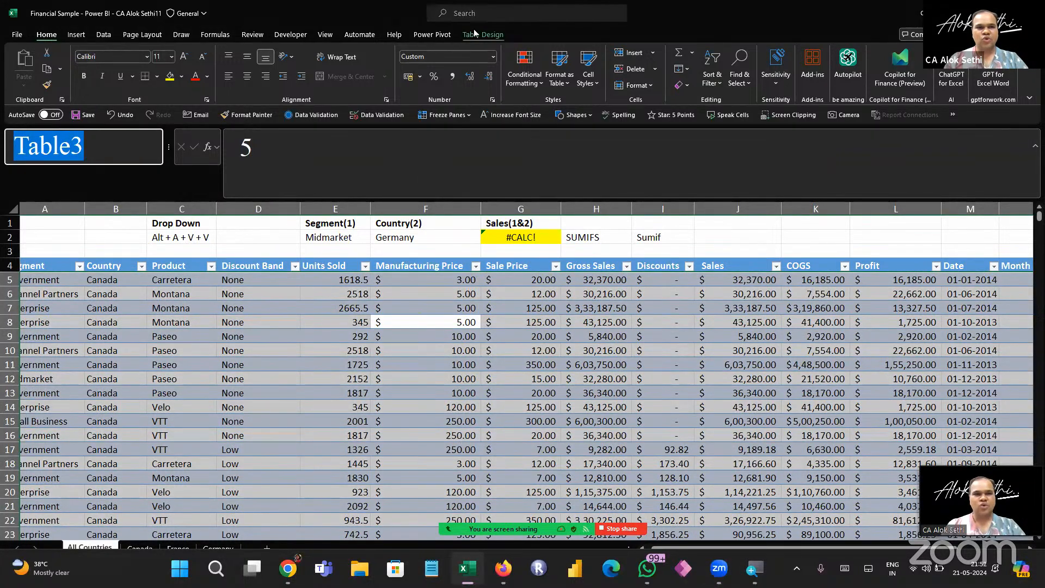
click(48, 67)
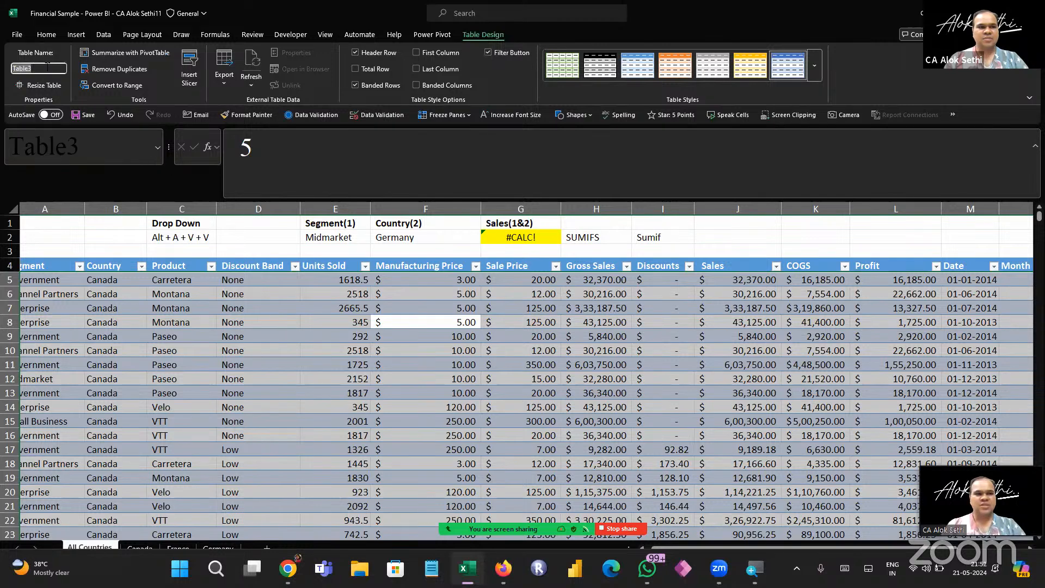
text(DT)
key(Return)
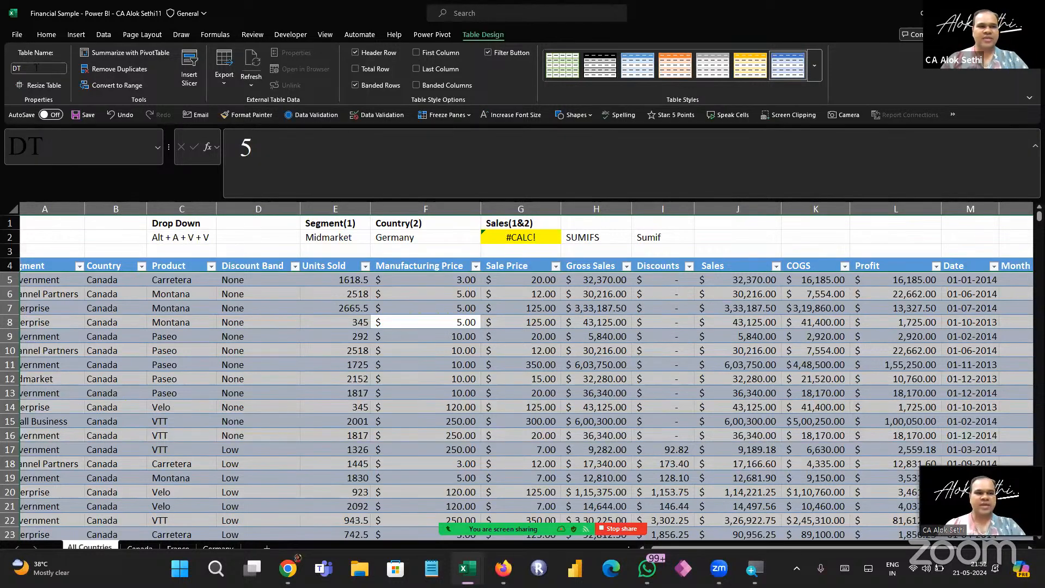
text(ST)
key(Return)
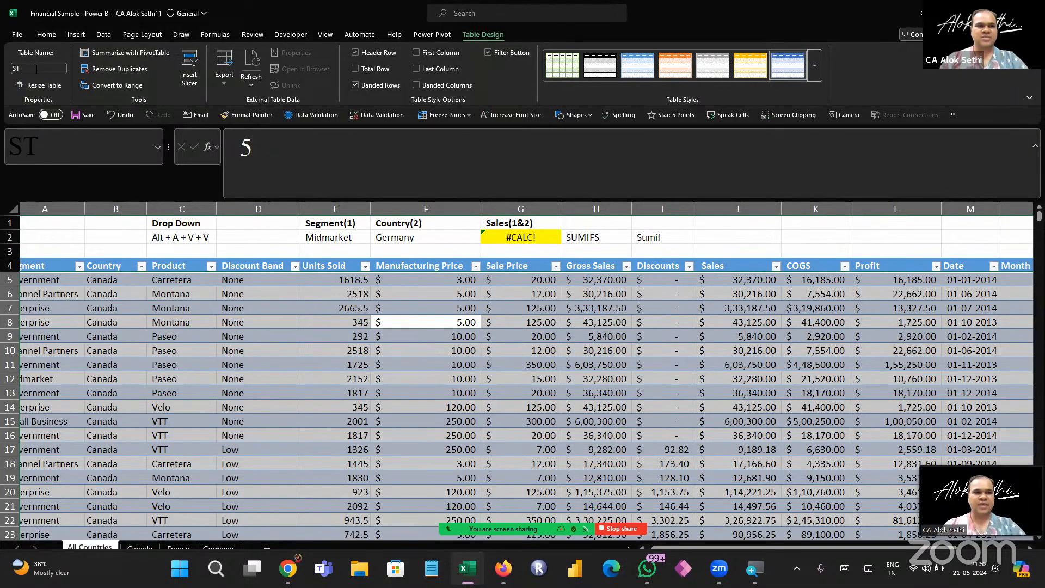
Select the whole financial data table from a cell in the Country column to check its name
click(98, 245)
click(91, 294)
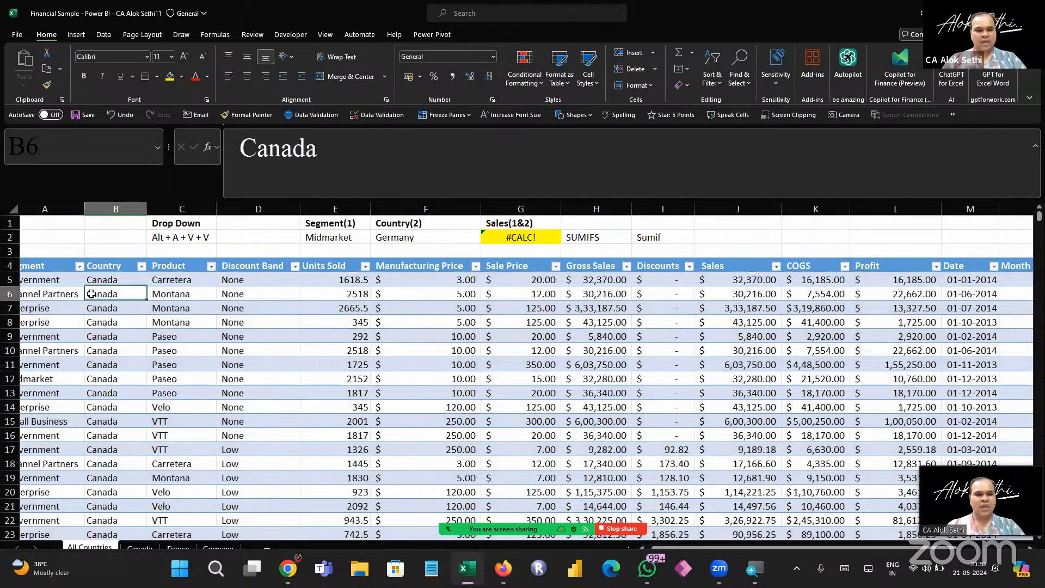
key(ctrl+a)
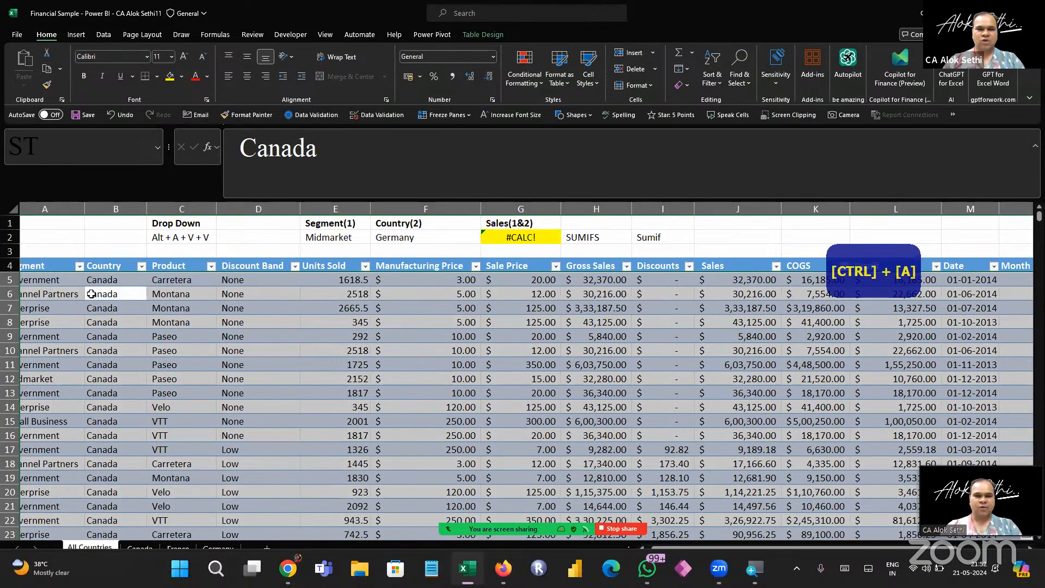
click(91, 294)
Extend the formula in G2 to =SUMIFS(ST[SALES], as the sum range argument
click(491, 232)
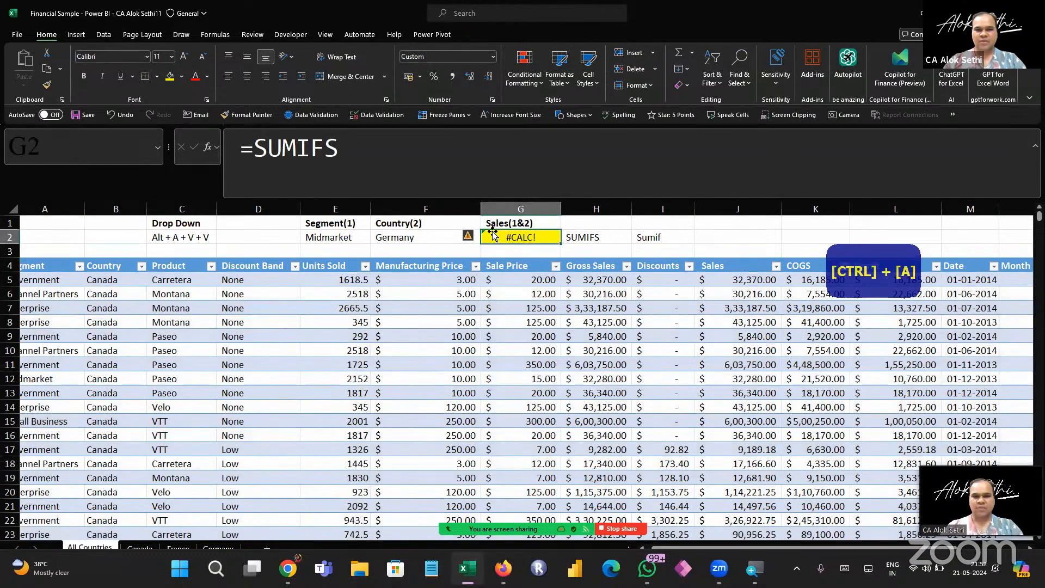
click(422, 147)
text(()
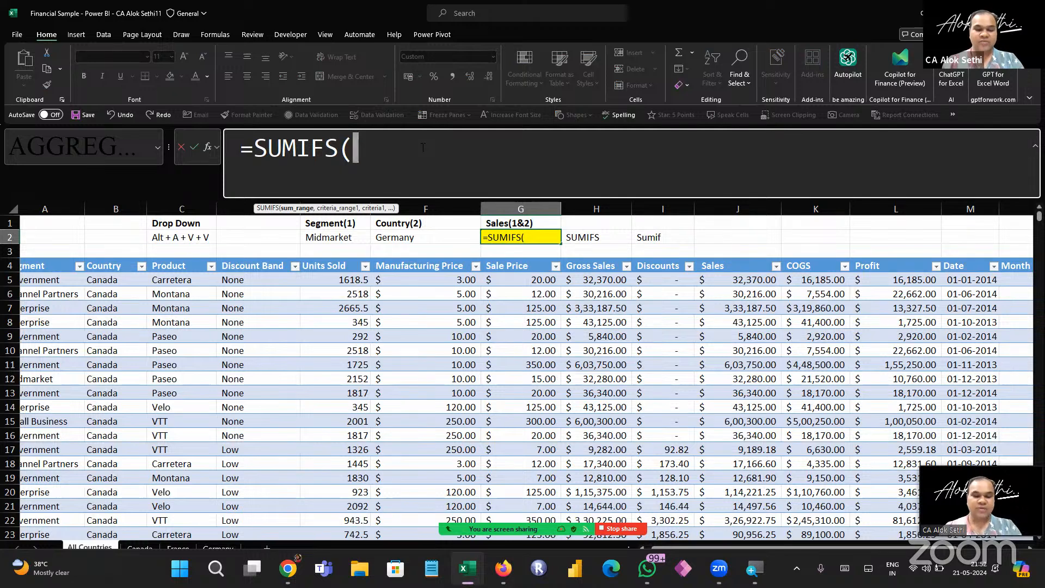
text(ST)
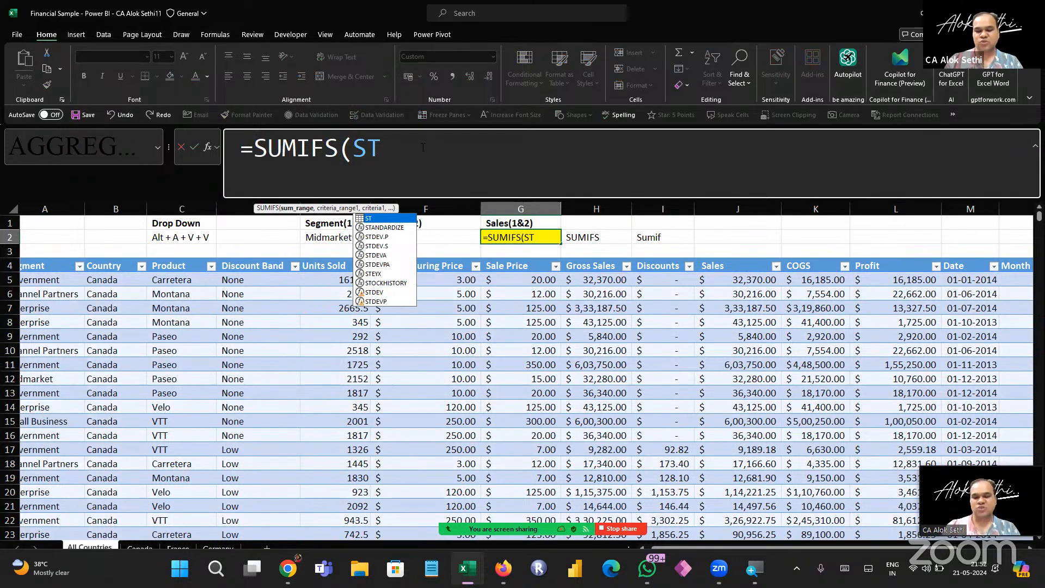
text([SALE)
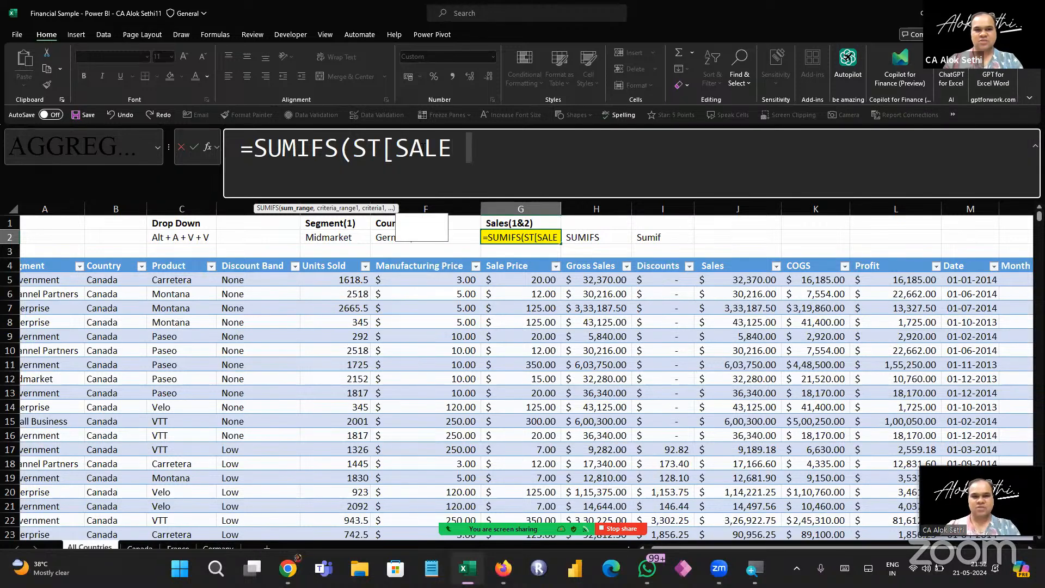
text(S])
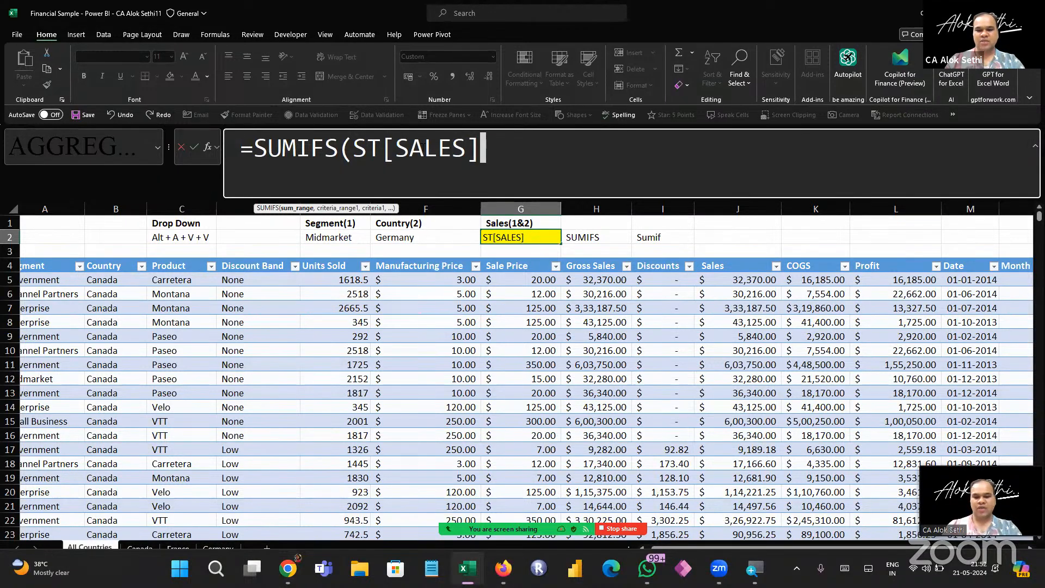
text(,)
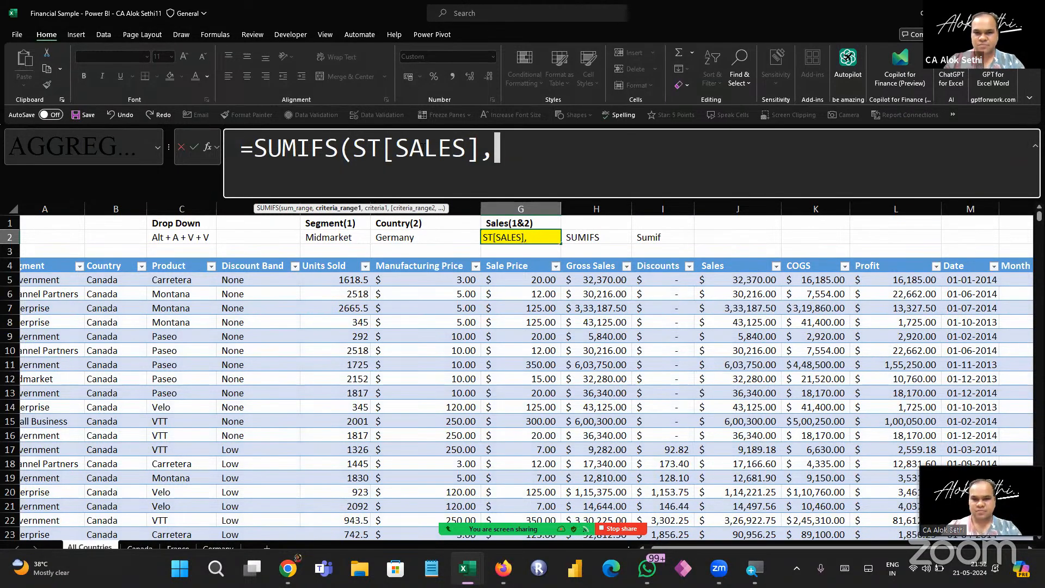
Replace the handwritten column name in the sum range with the suggested Sales column, giving ST[ Sales]
key(BackSpace)
key(BackSpace)
key(BackSpace)
key(BackSpace)
key(BackSpace)
key(BackSpace)
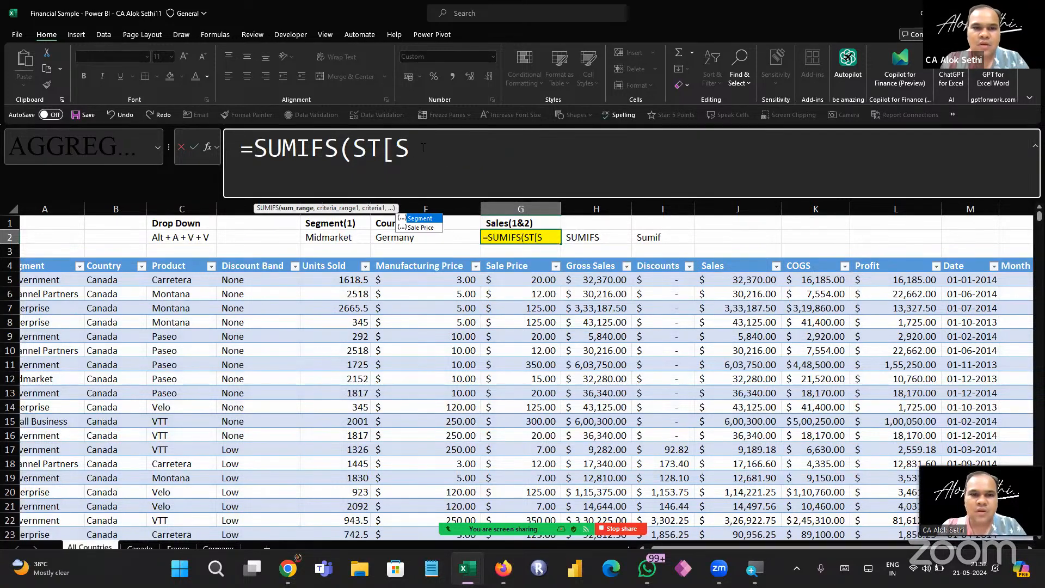
key(BackSpace)
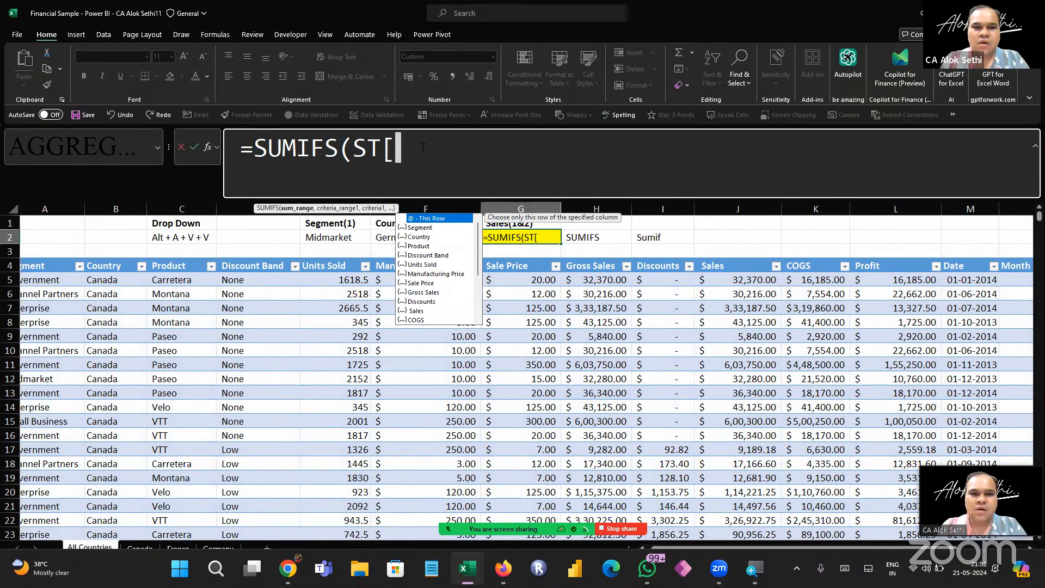
double_click(424, 311)
text(])
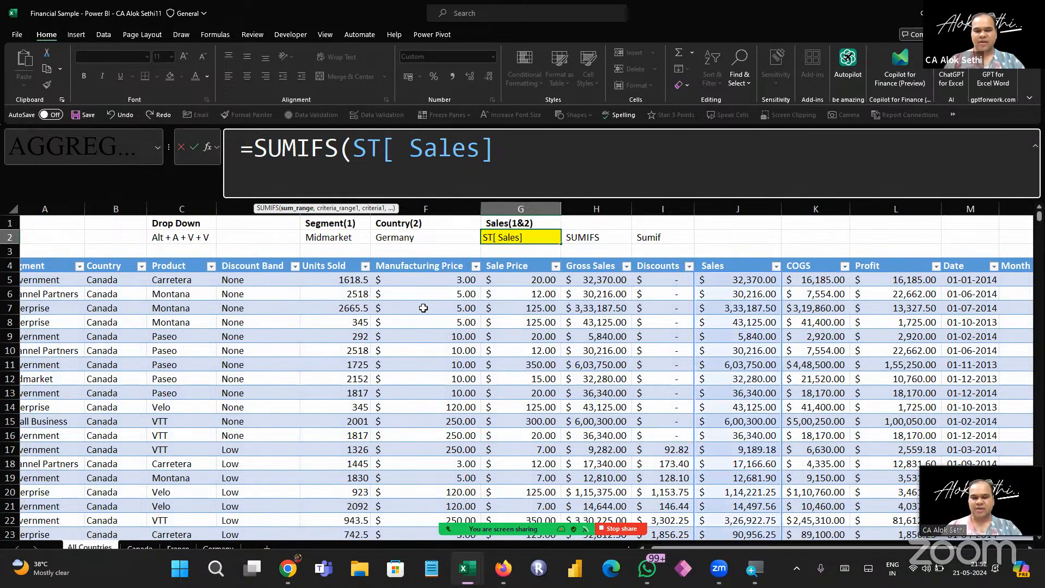
text(,)
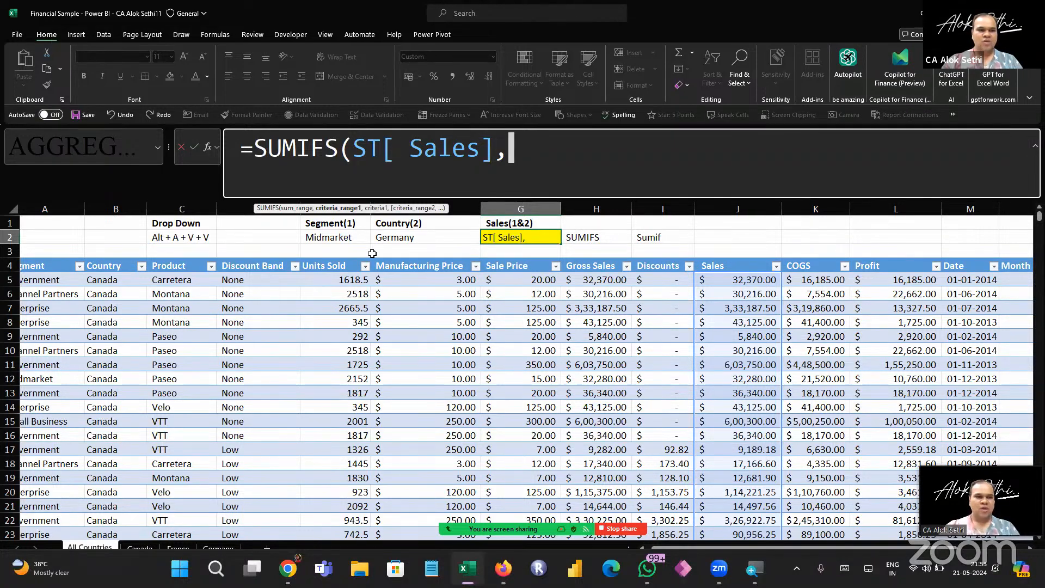
Add ST[Segment] as the first criteria range of the SUMIFS formula, with cell E2 as its criterion
scroll(377, 260, left, 1)
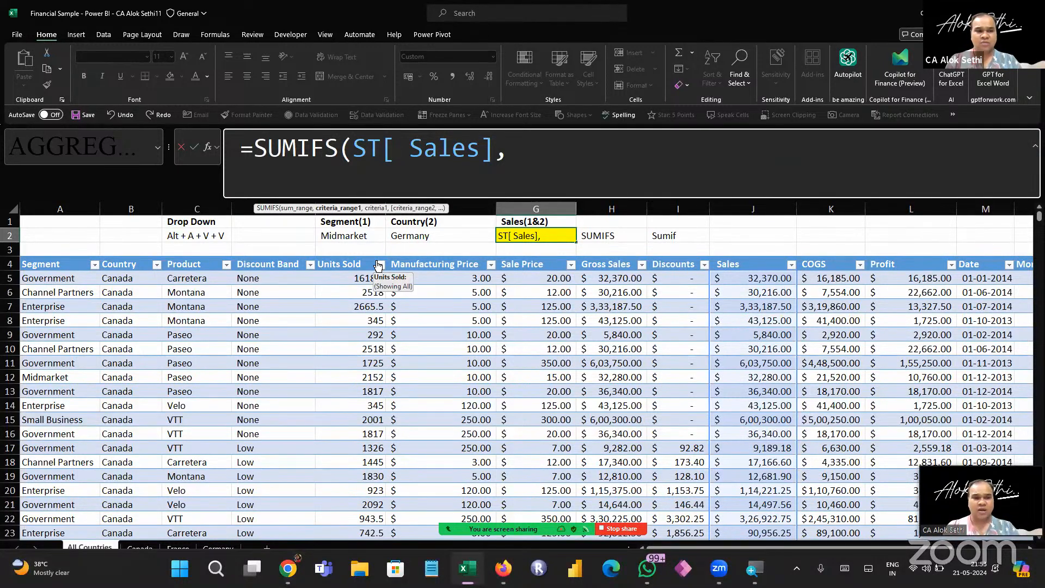
text(ST)
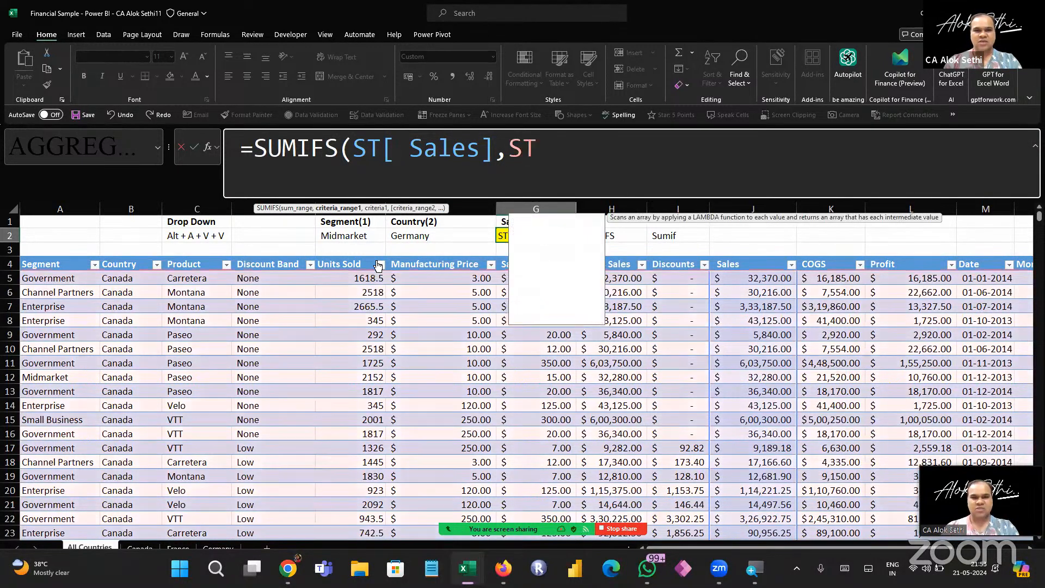
text([SE)
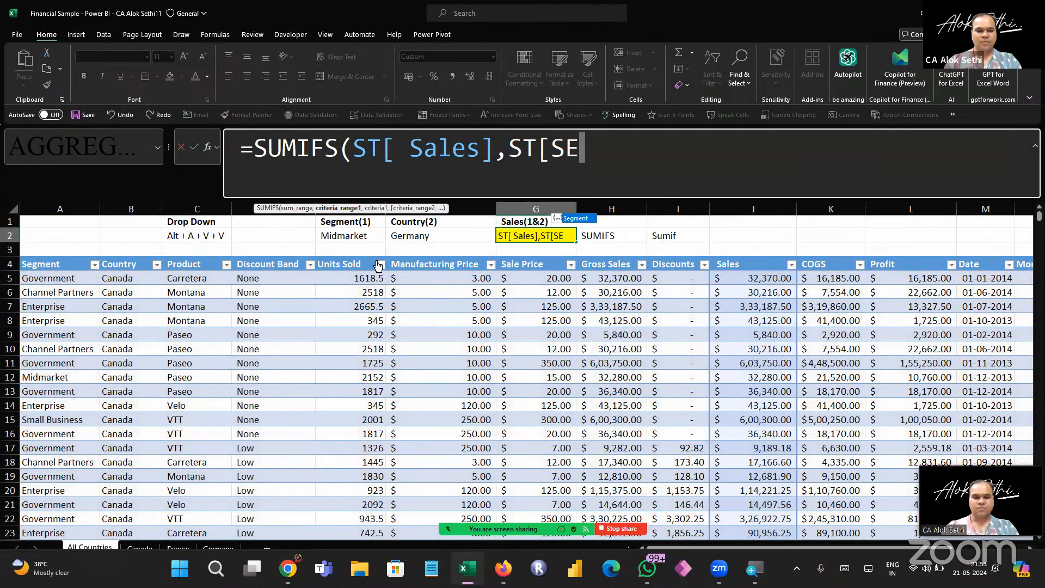
key(Tab)
text(],)
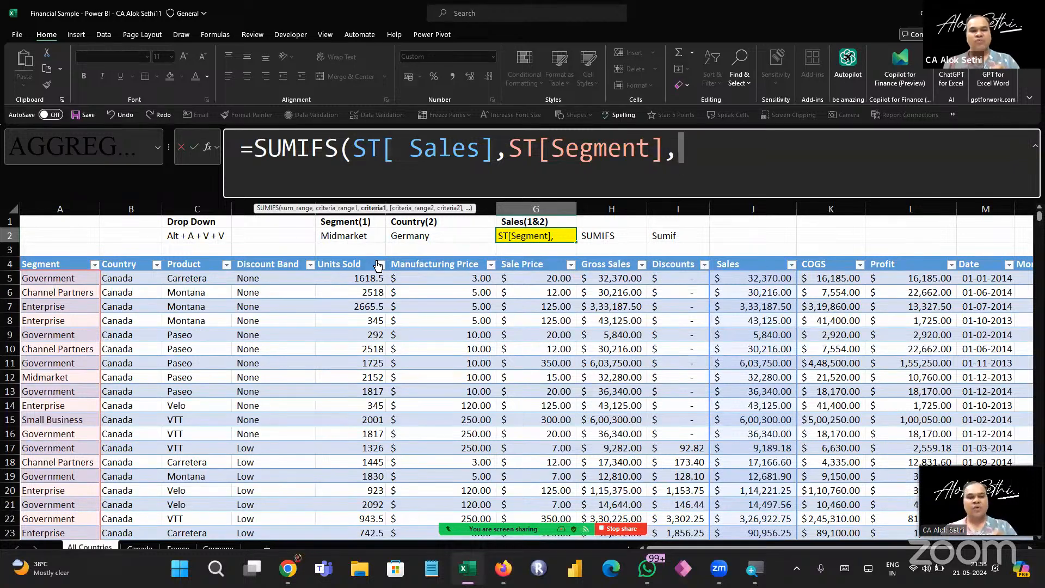
click(271, 233)
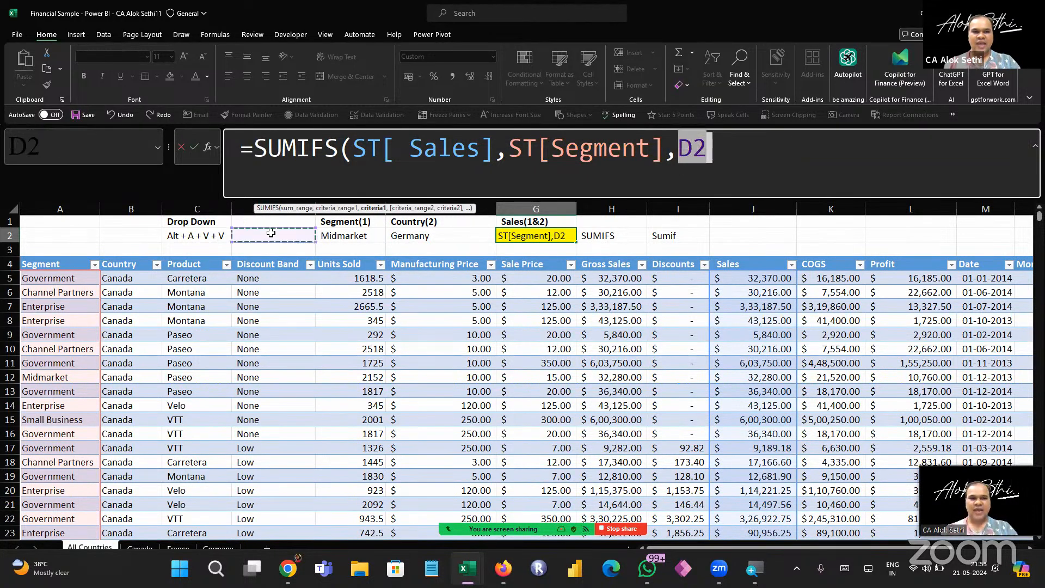
click(323, 236)
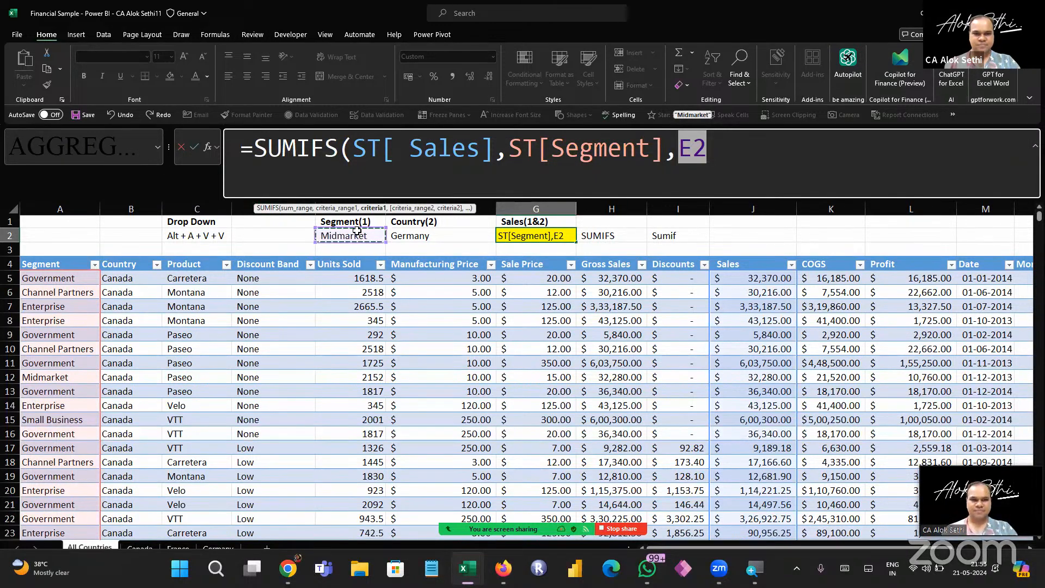
right_click(686, 158)
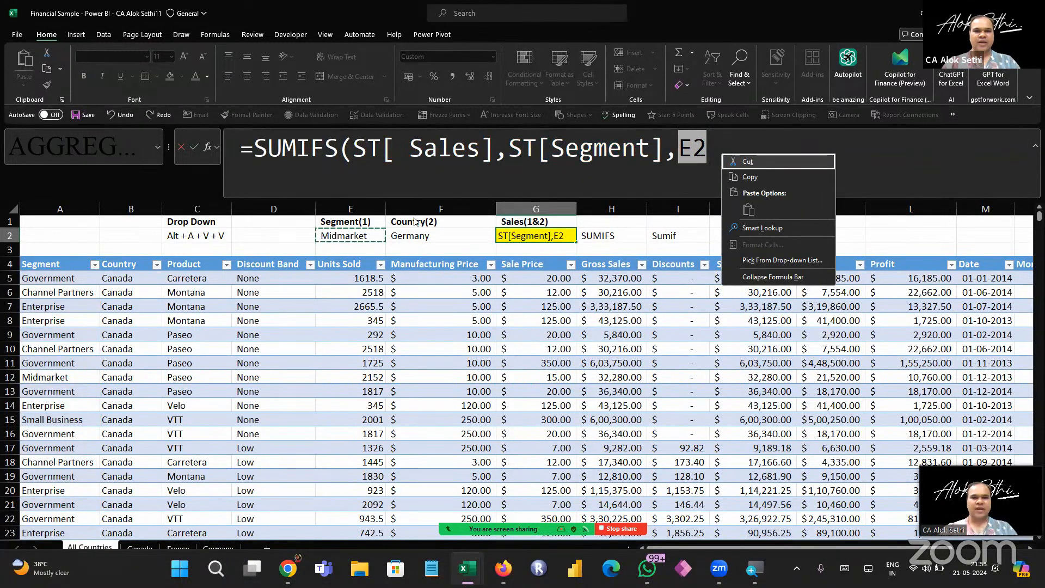
key(Escape)
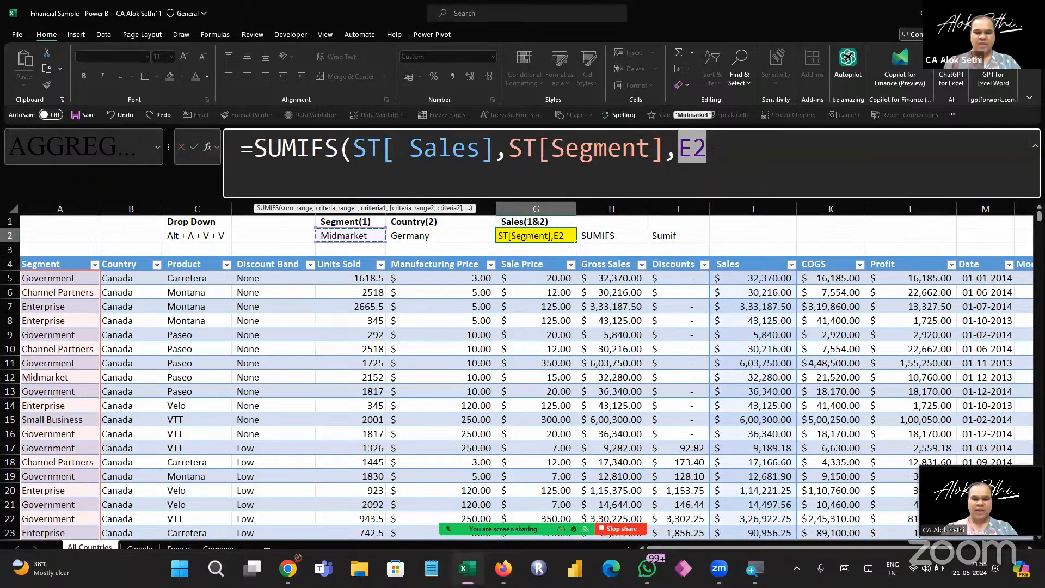
click(713, 156)
text(,)
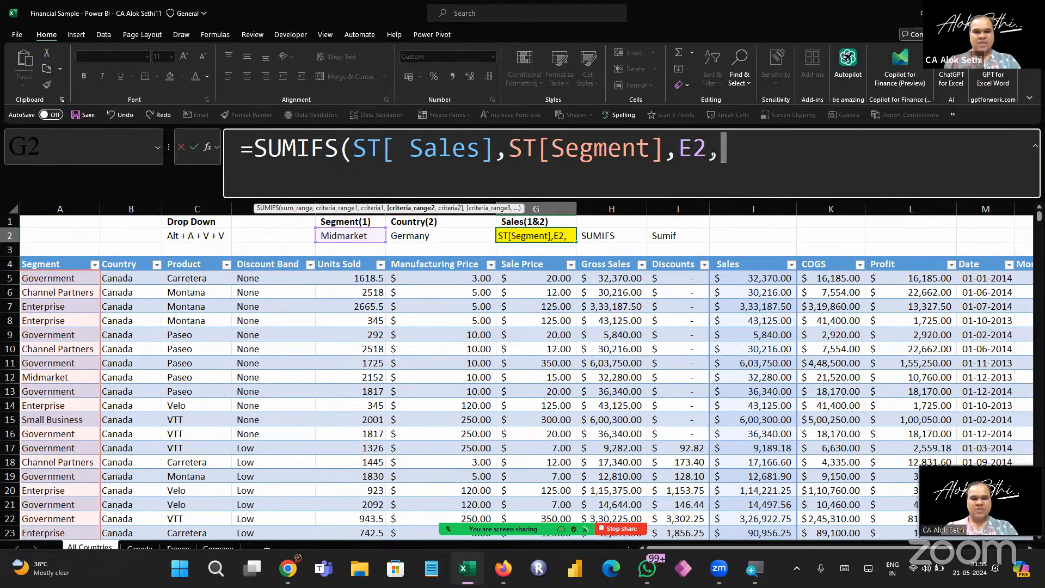
Add ST[Country] as the second criteria range with cell F2 as its criterion, then close and enter the SUMIFS formula
text(ST[COUN)
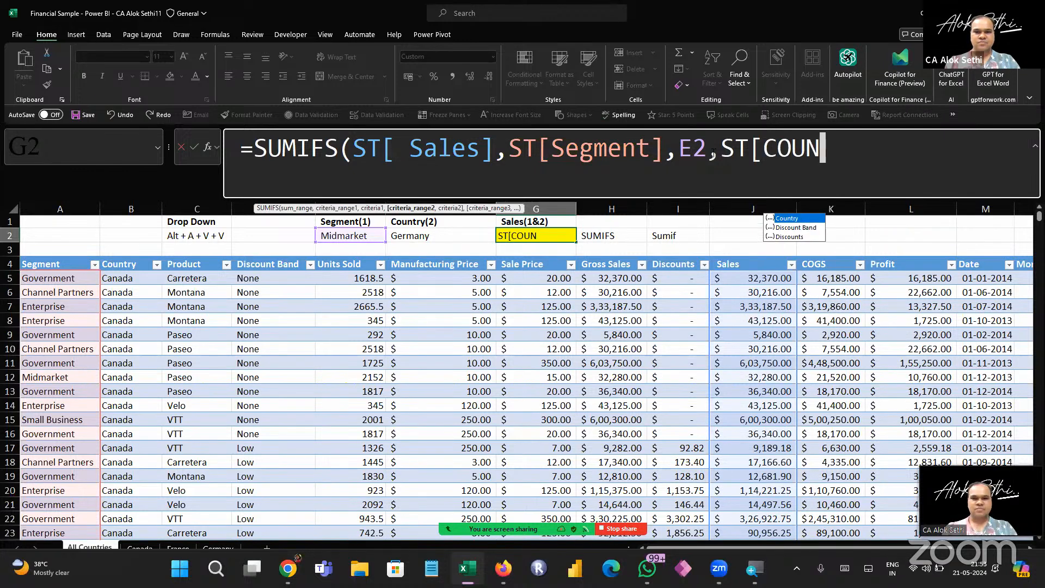
key(Tab)
text(])
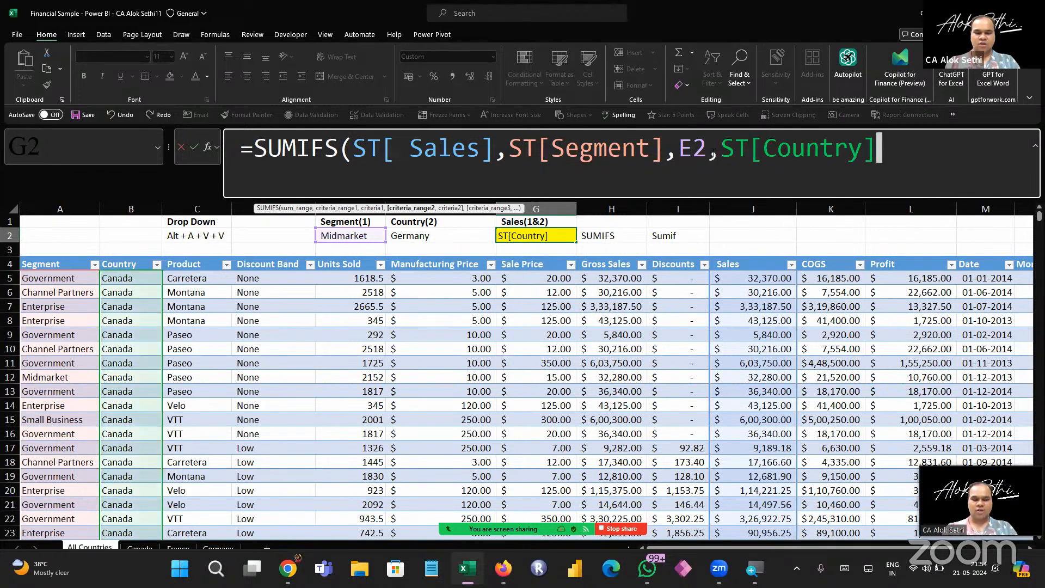
text(,)
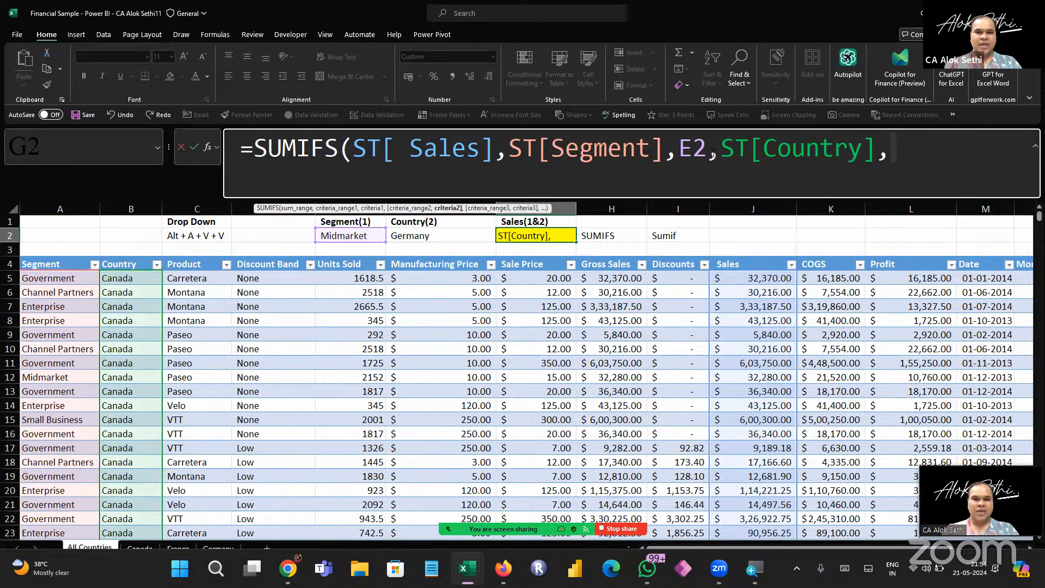
text(F2)
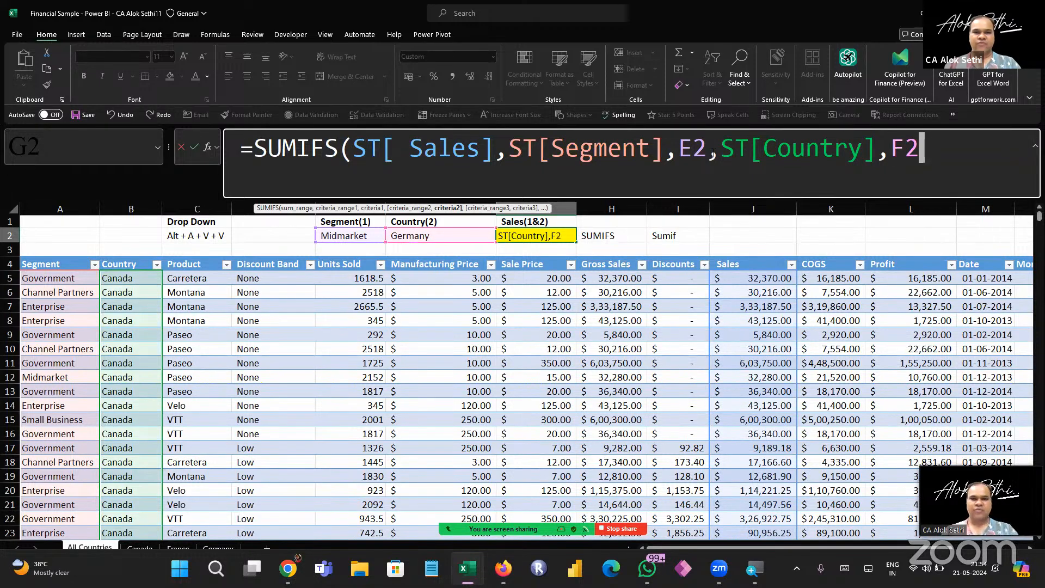
text())
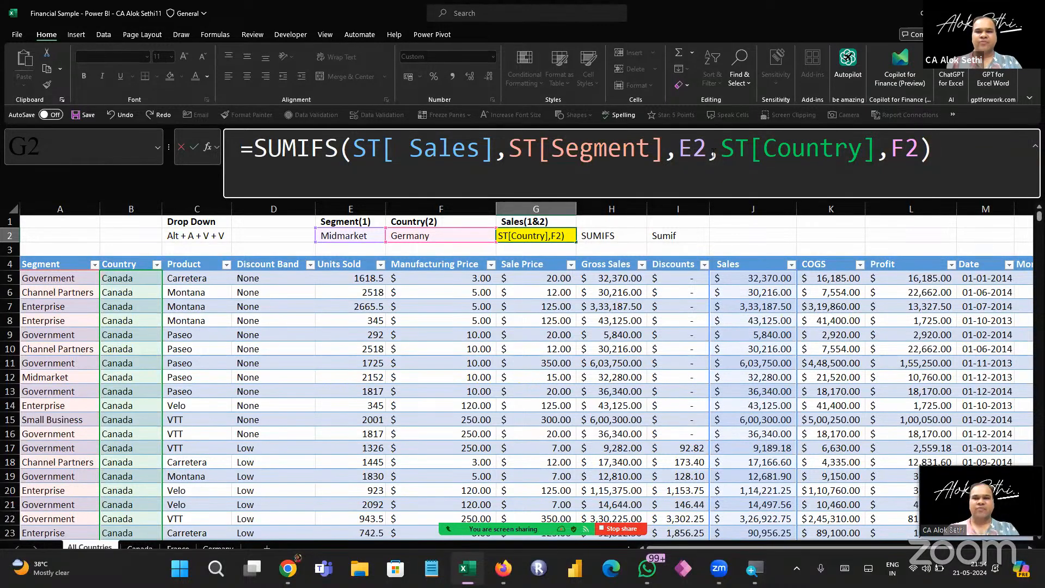
key(Return)
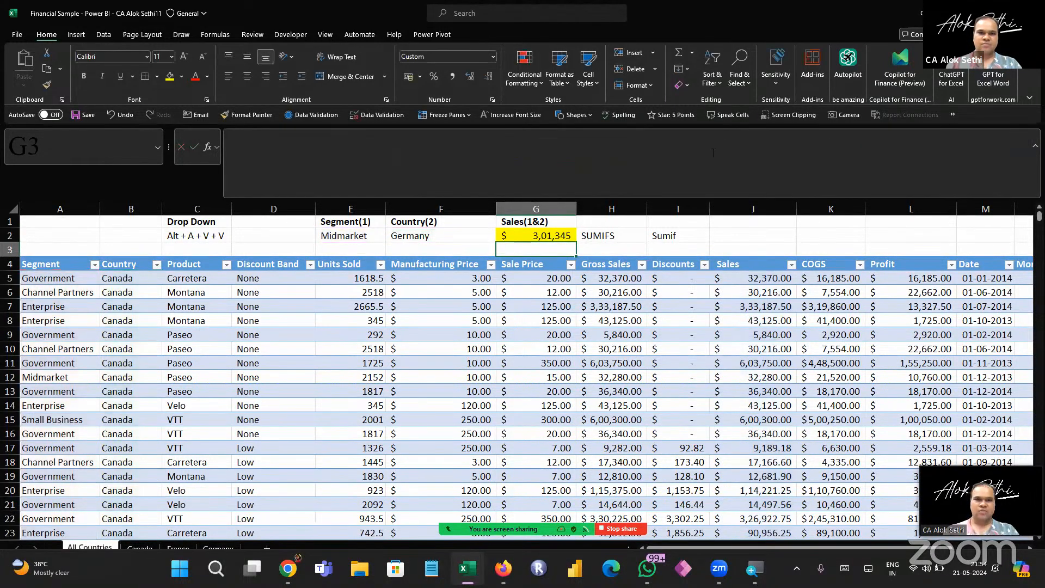
Enlarge the font of the sales result in G2 to size 18
key(Up)
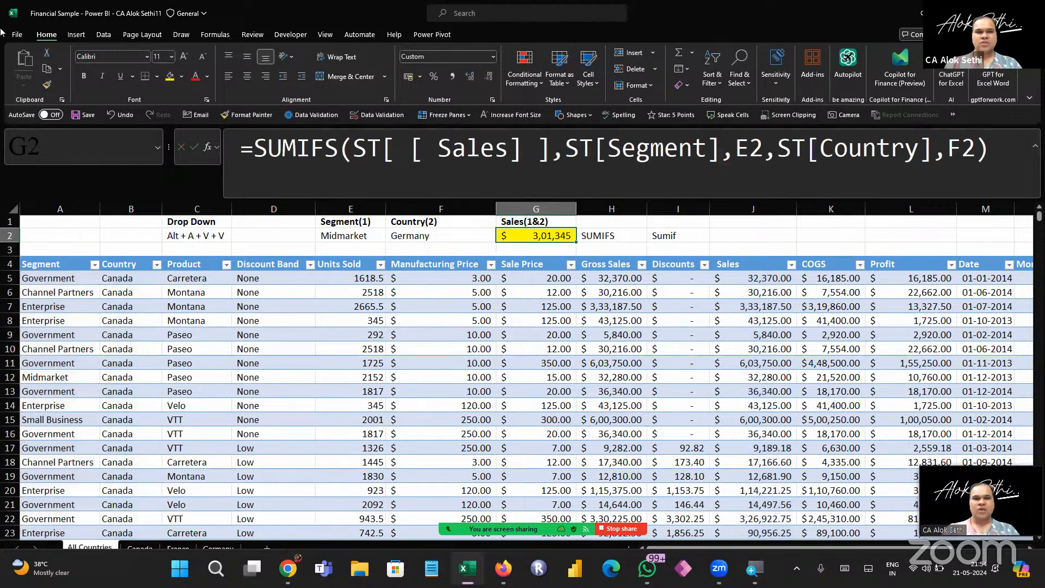
click(184, 56)
click(184, 57)
click(184, 57)
click(184, 57)
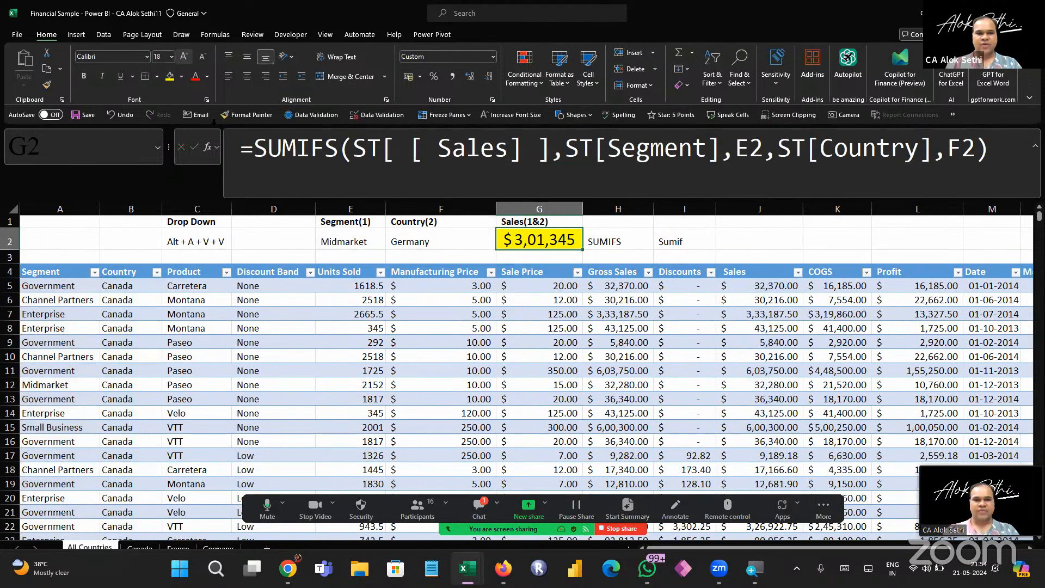
Format the selections in E2:F2 as bold at font size 16 and widen column E to fit the segment name
click(340, 240)
key(shift+Right)
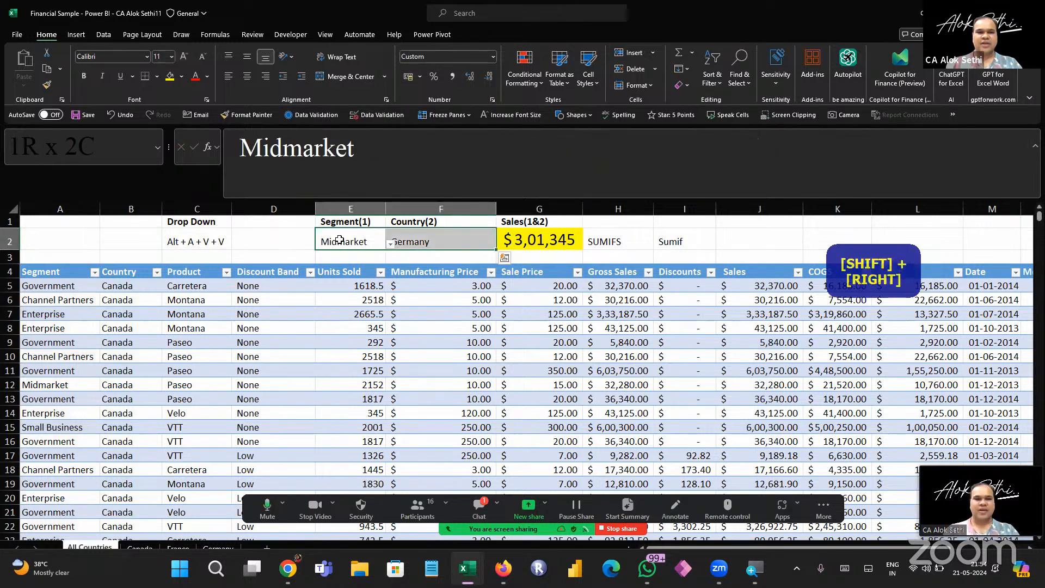
click(187, 58)
click(187, 58)
click(188, 59)
key(ctrl+b)
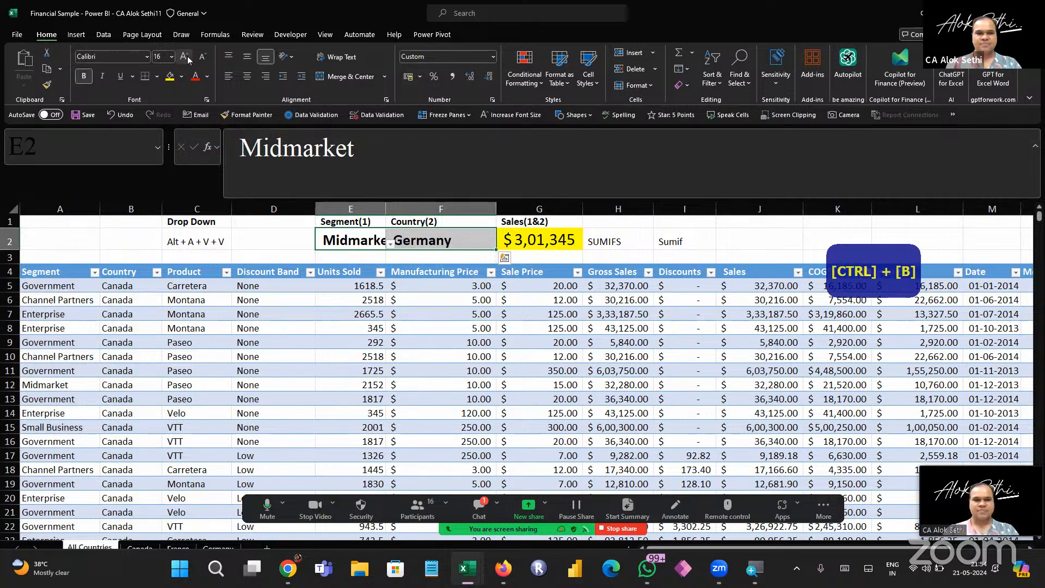
drag(391, 210, 406, 209)
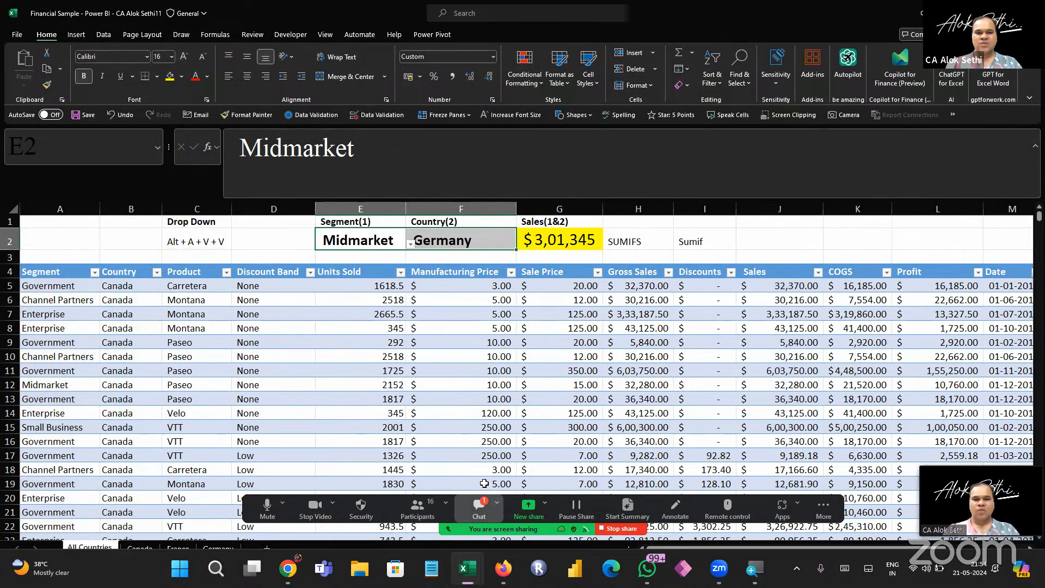
Read the new messages in the Zoom meeting chat, close the chat and return to the worksheet
click(479, 509)
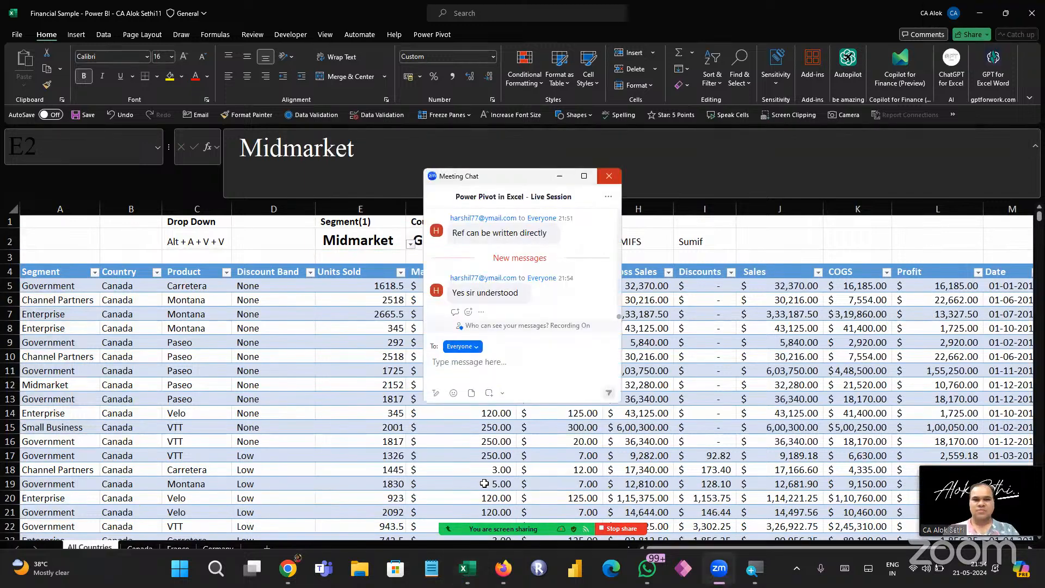
click(609, 176)
click(548, 238)
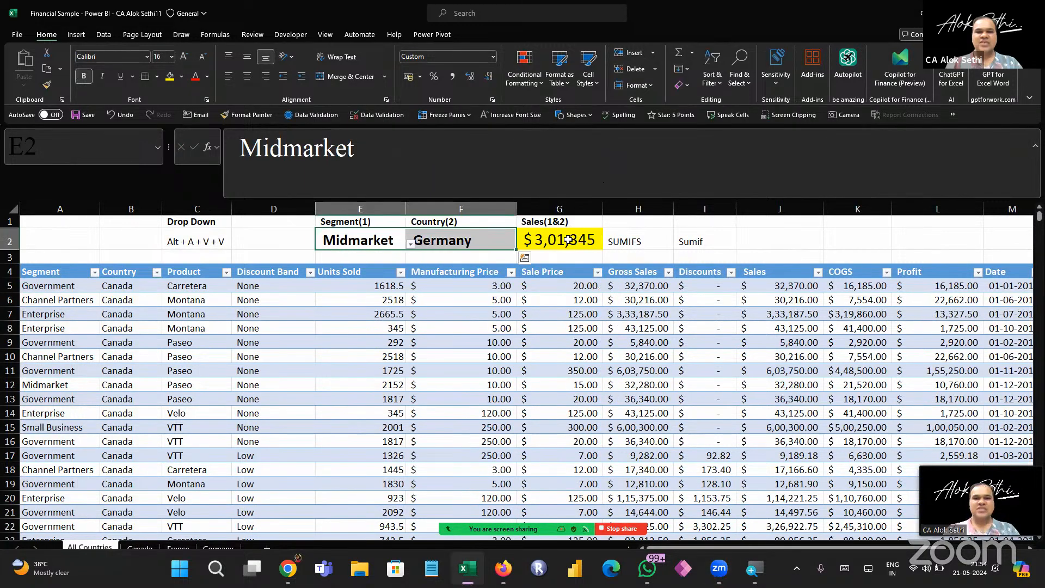
Choose Enterprise as the segment in E2 and widen column G so the sales result fits
click(443, 231)
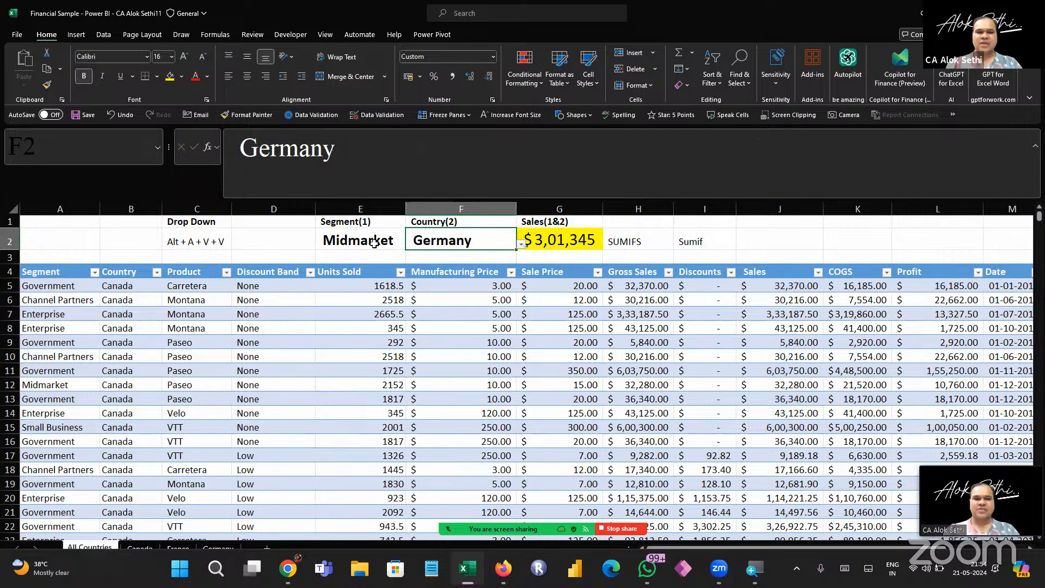
key(Left)
key(alt+Down)
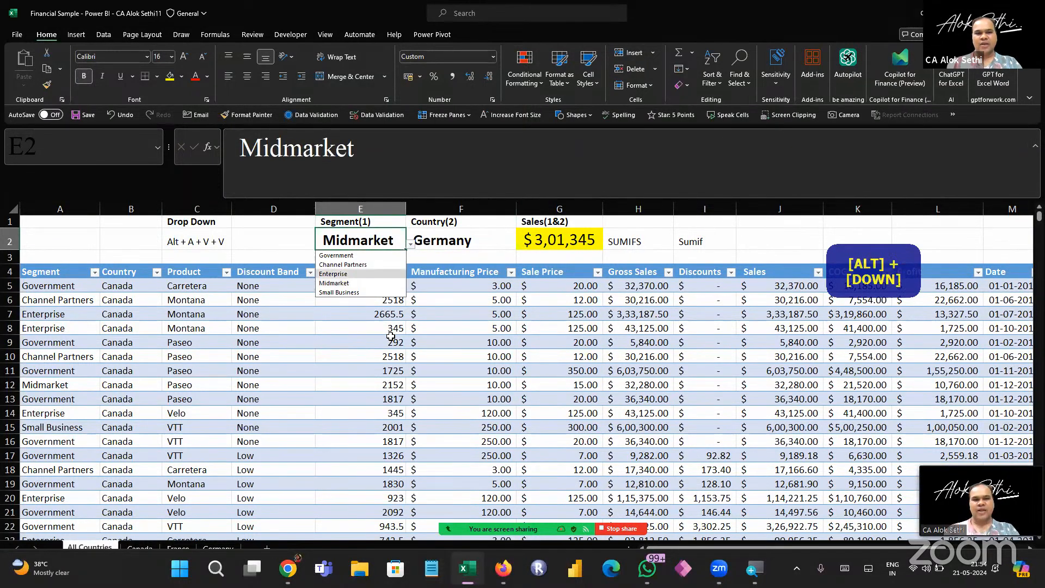
key(Return)
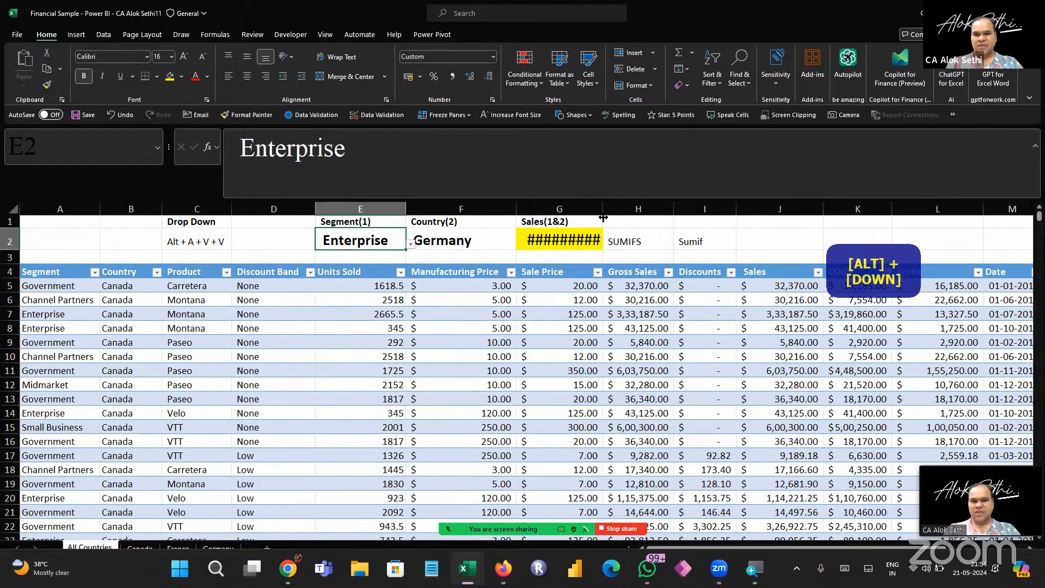
drag(621, 212, 635, 217)
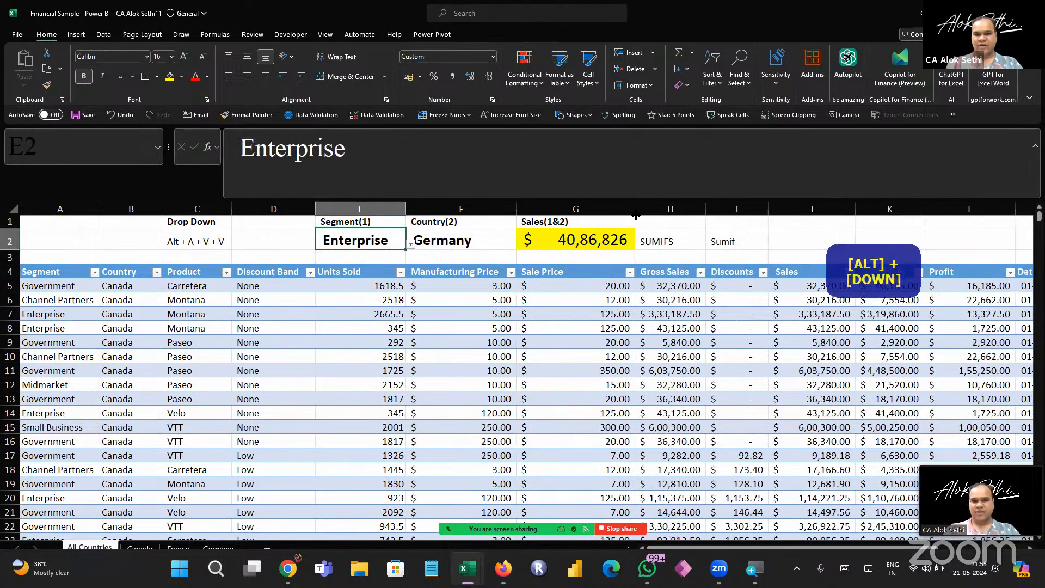
Choose France as the country in F2 to test the sales formula
click(593, 234)
key(Left)
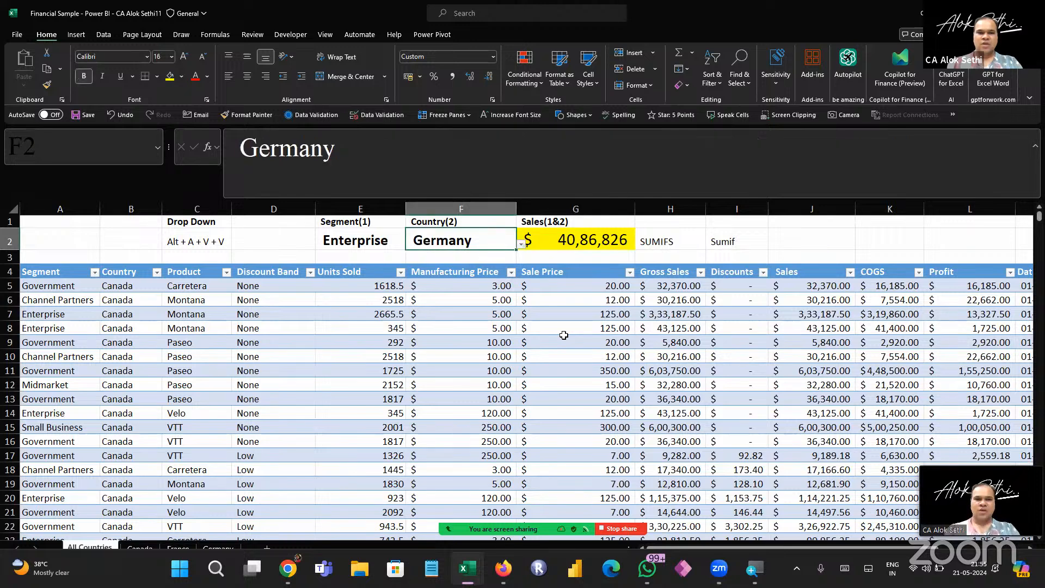
key(alt+Down)
key(Return)
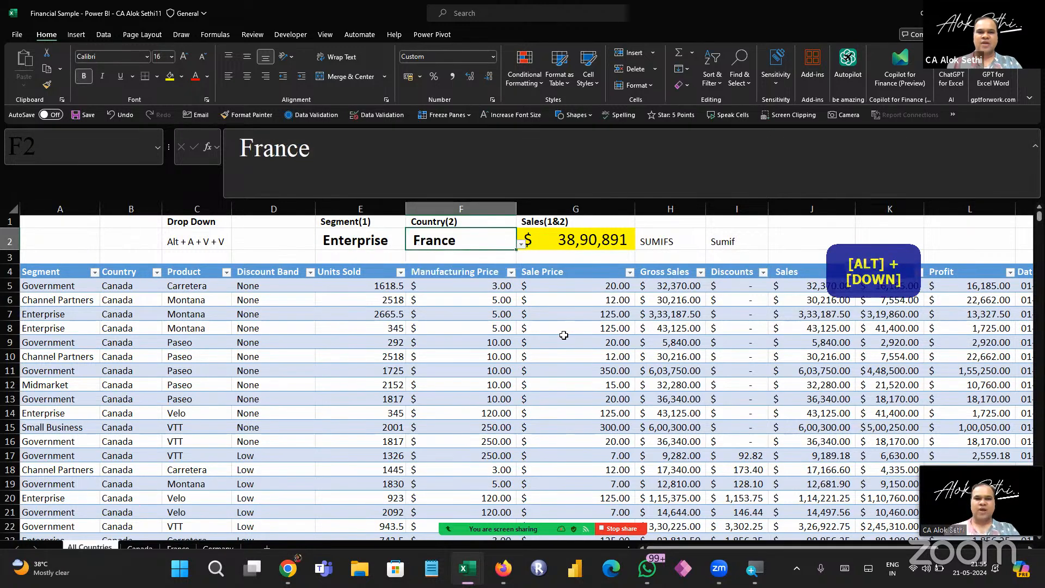
key(Right)
key(Left)
Choose Small Business as the segment in E2 and widen column E to fit the full name
key(Left)
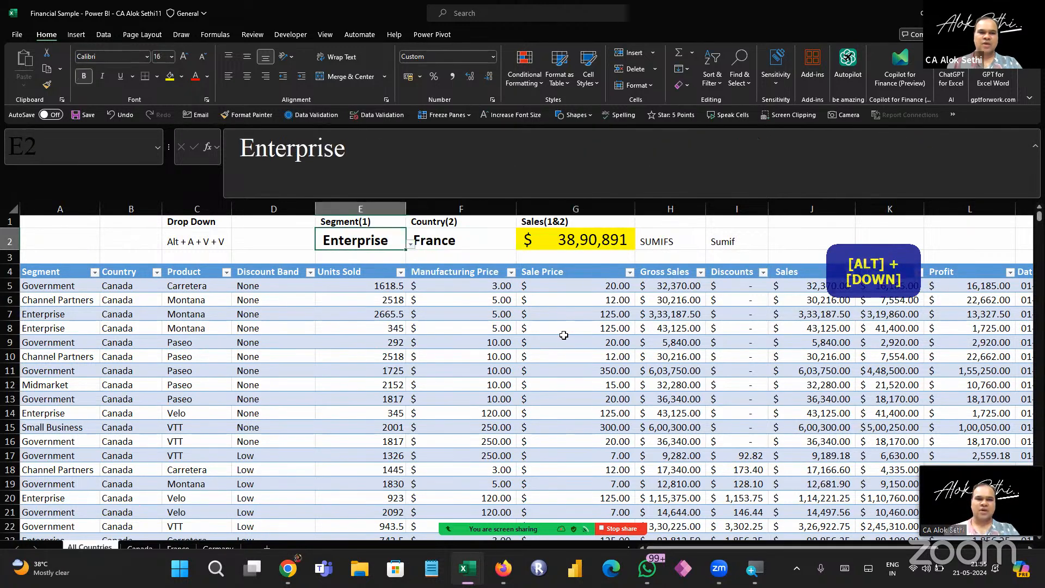
key(alt+Down)
key(Down)
key(Down)
key(Return)
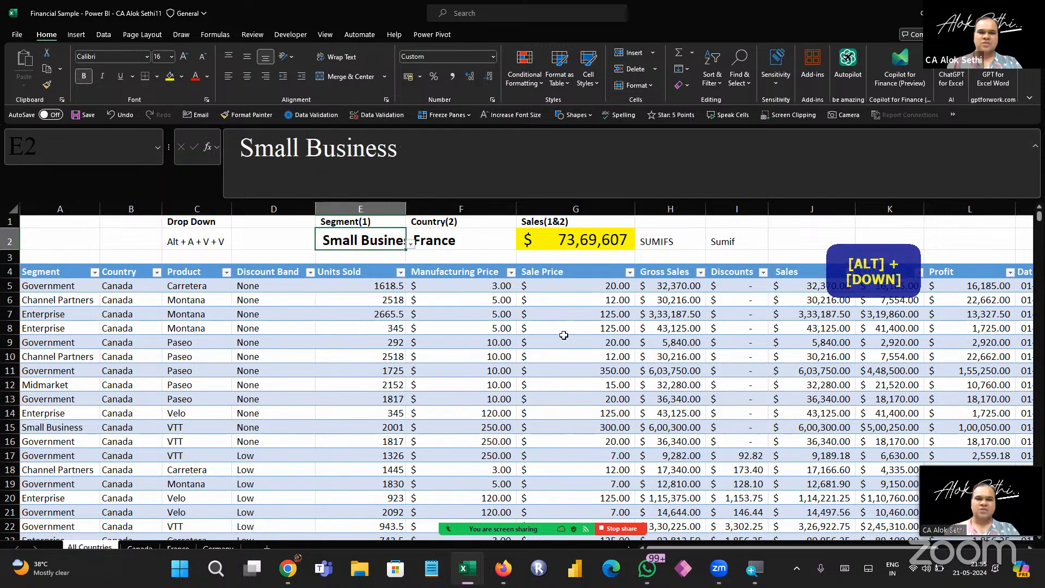
key(Right)
key(Right)
key(Left)
key(Left)
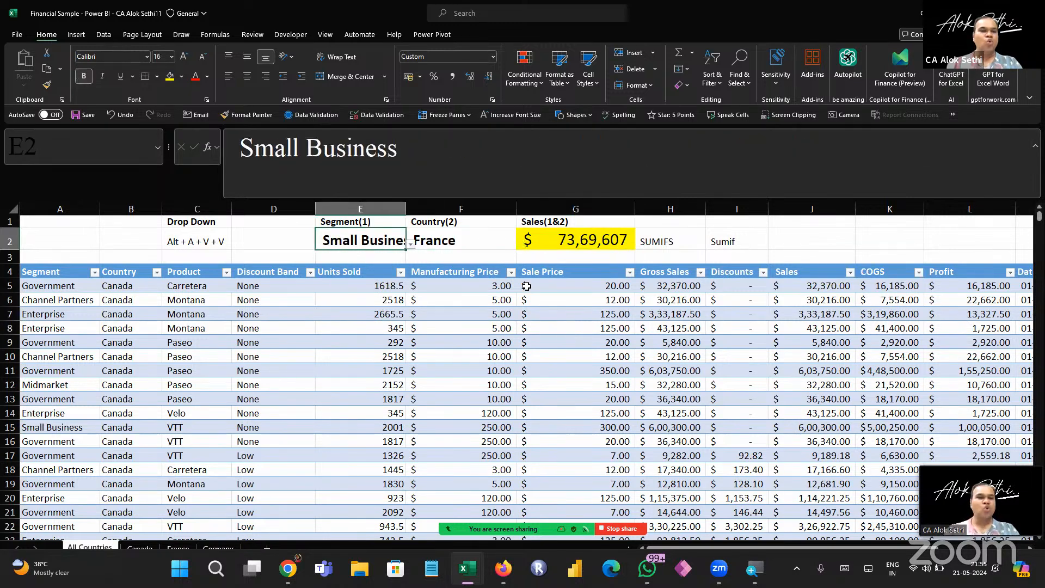
drag(407, 212, 433, 212)
Choose Canada as the country in F2 and save the workbook
key(Right)
key(alt+Down)
key(Up)
key(Return)
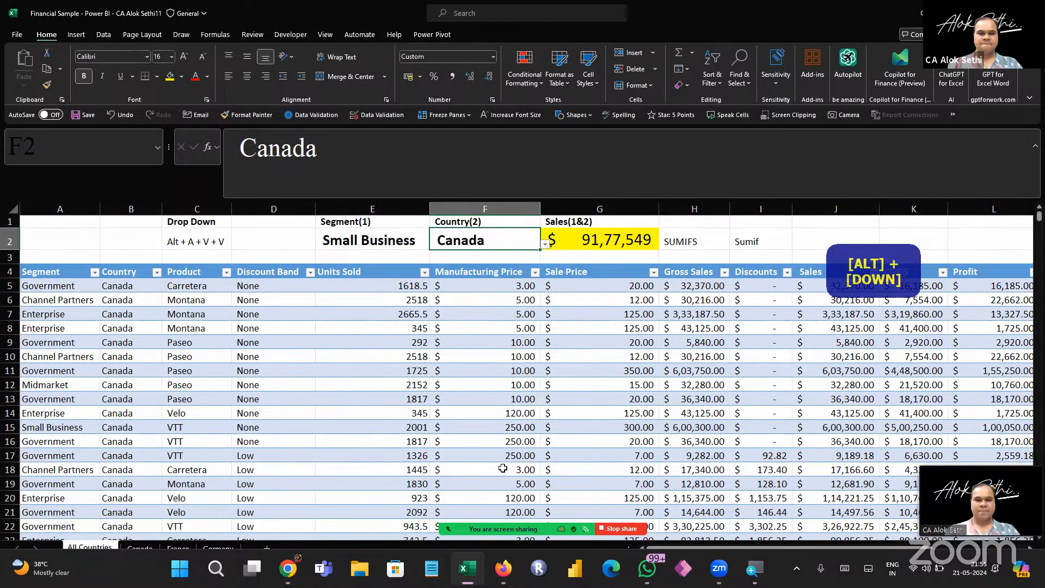
scroll(509, 441, down, 2)
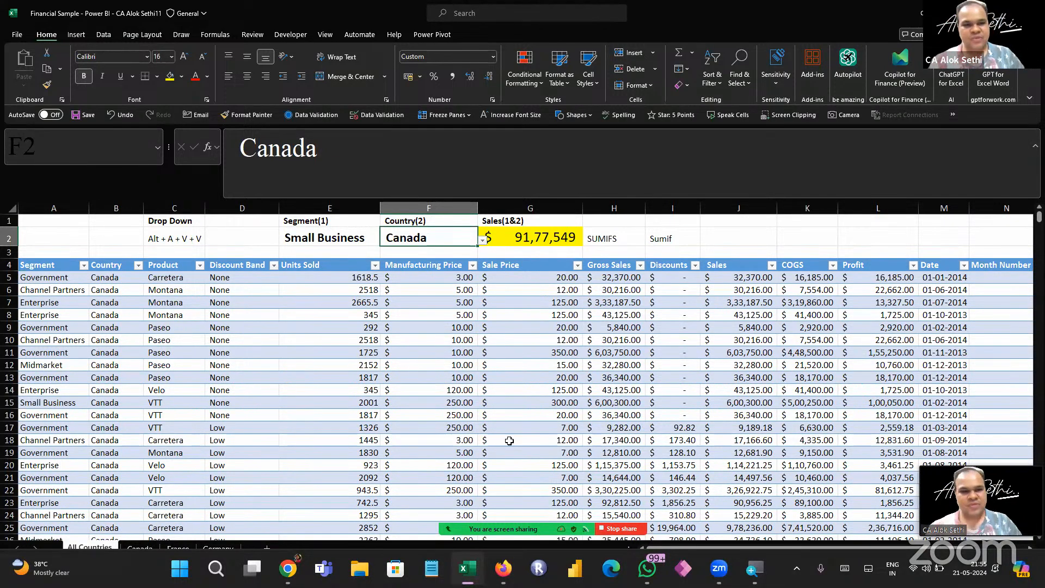
key(ctrl+s)
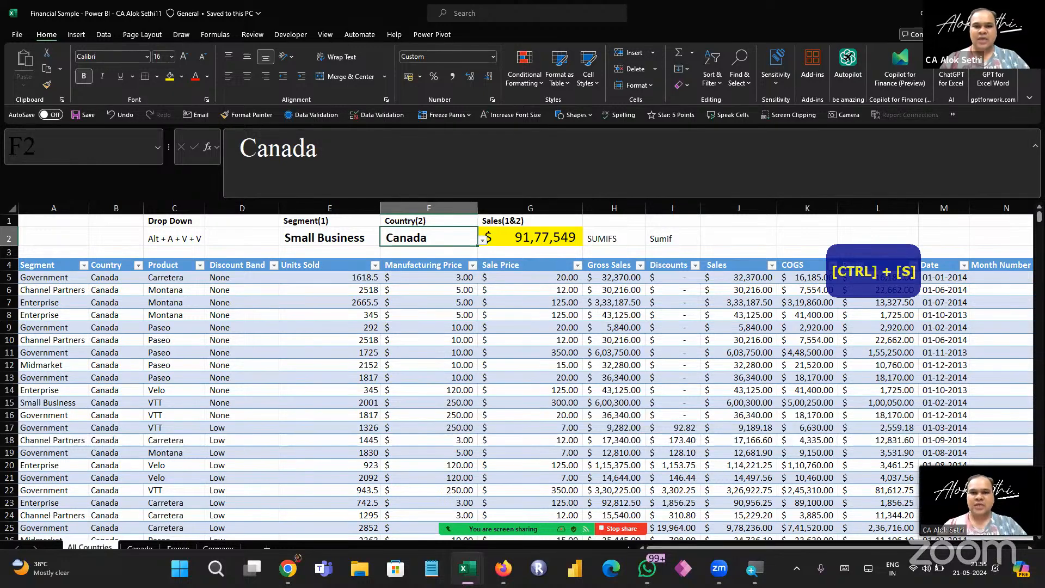
Collapse the expanded formula bar to a single line while keeping the workbook window maximized
click(1006, 13)
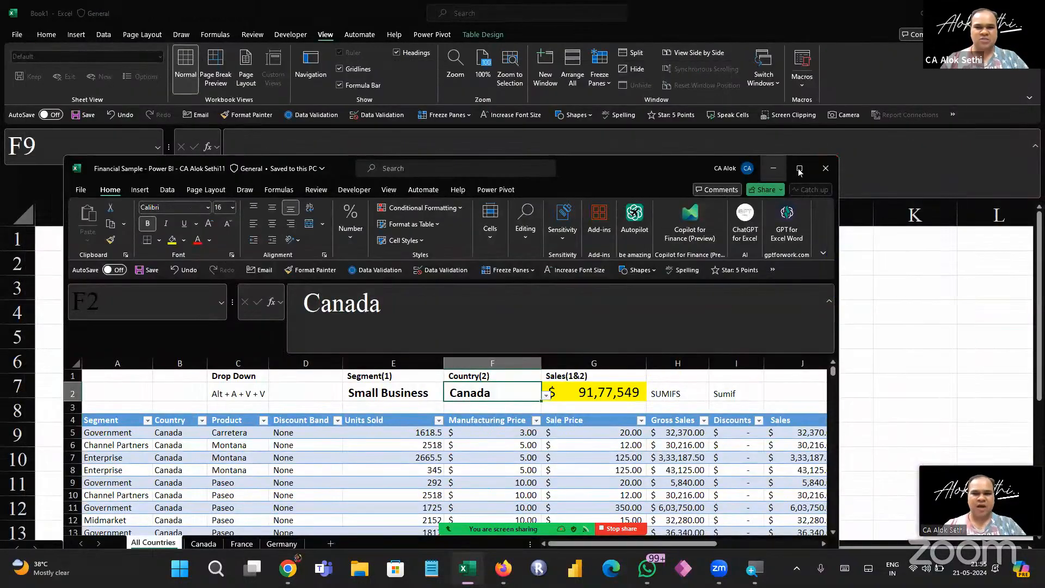
click(800, 170)
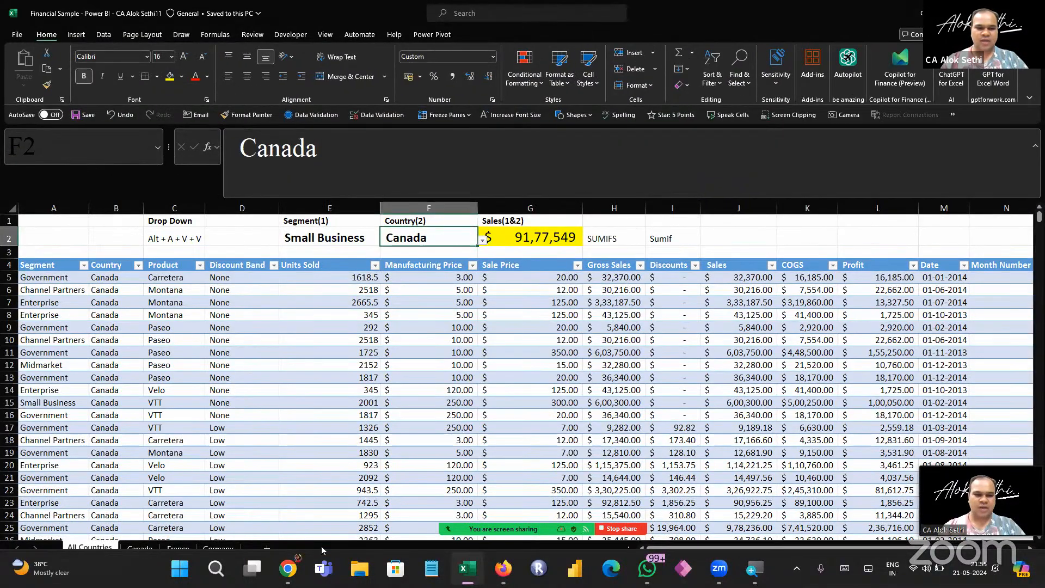
click(322, 503)
scroll(321, 503, down, 2)
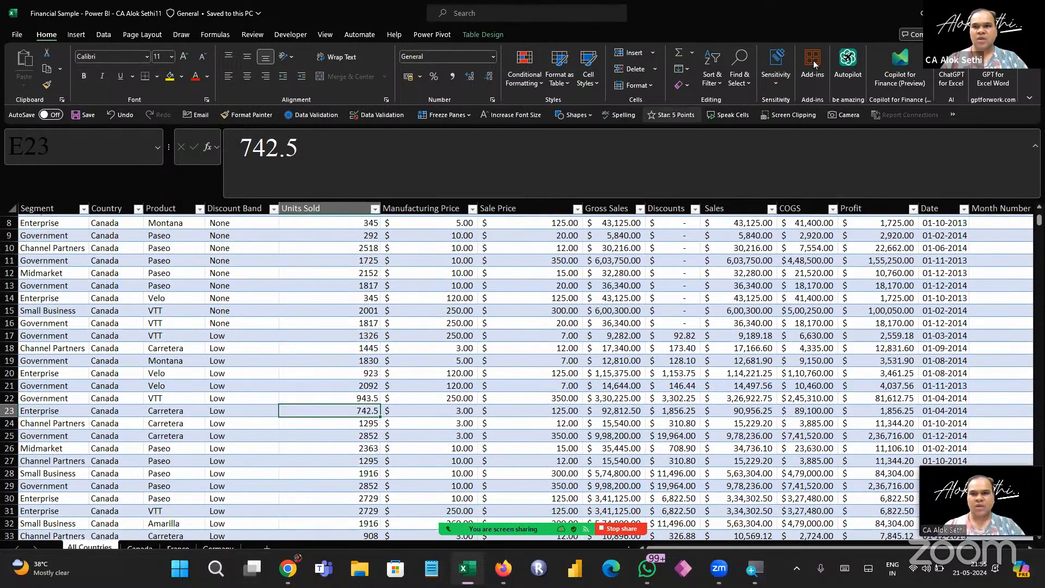
click(945, 272)
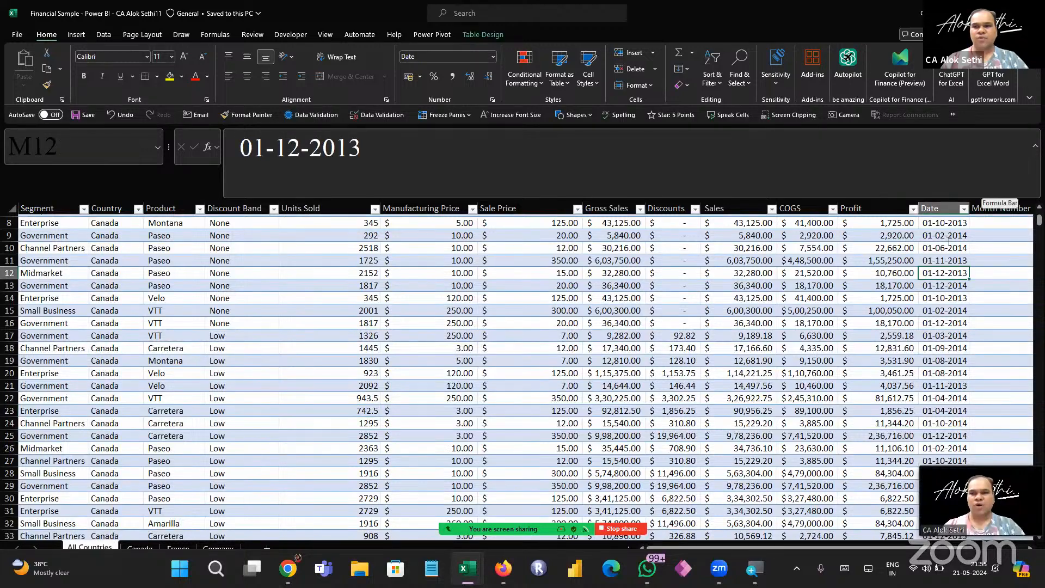
click(1035, 146)
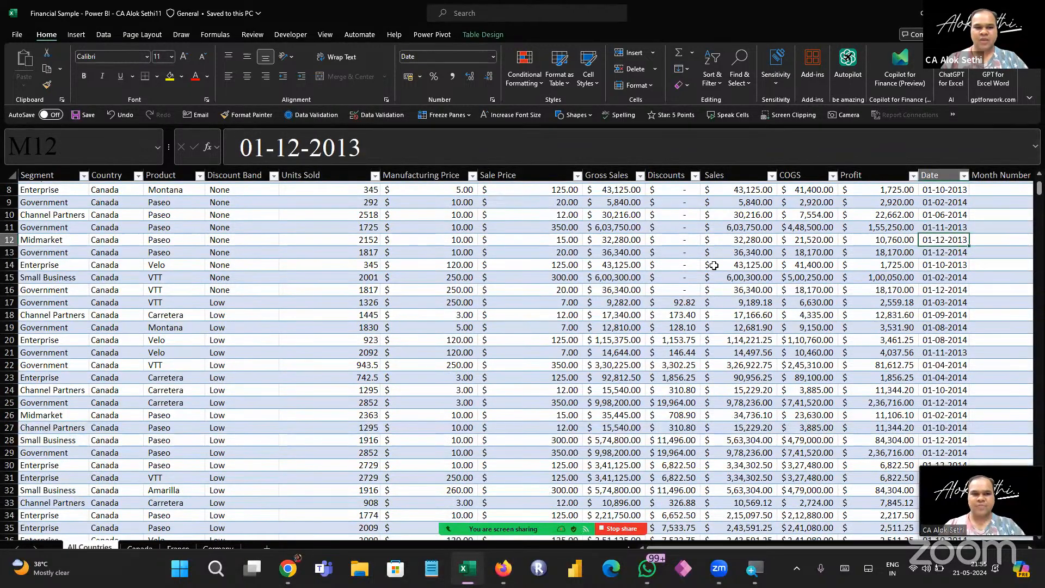
Look through the data on the Canada, France and Germany sheets
click(717, 263)
scroll(241, 336, up, 3)
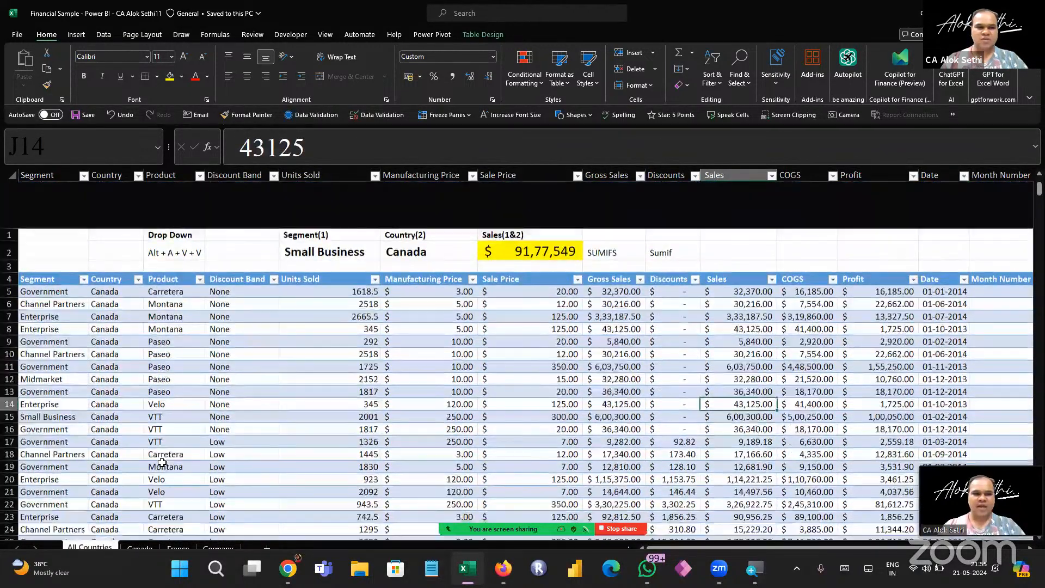
click(143, 549)
click(169, 548)
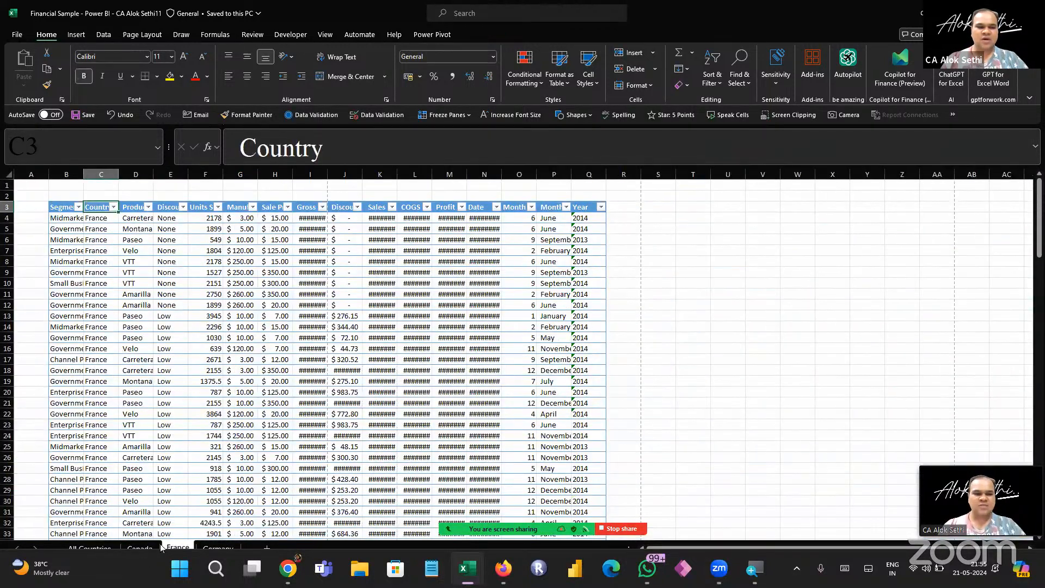
click(207, 547)
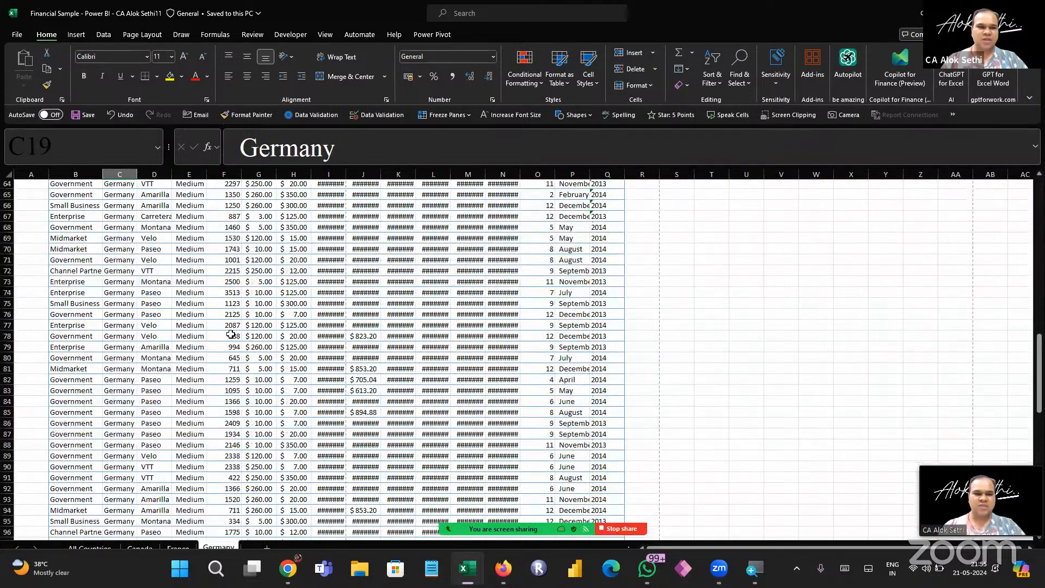
click(233, 330)
scroll(231, 333, up, 4)
scroll(231, 334, up, 11)
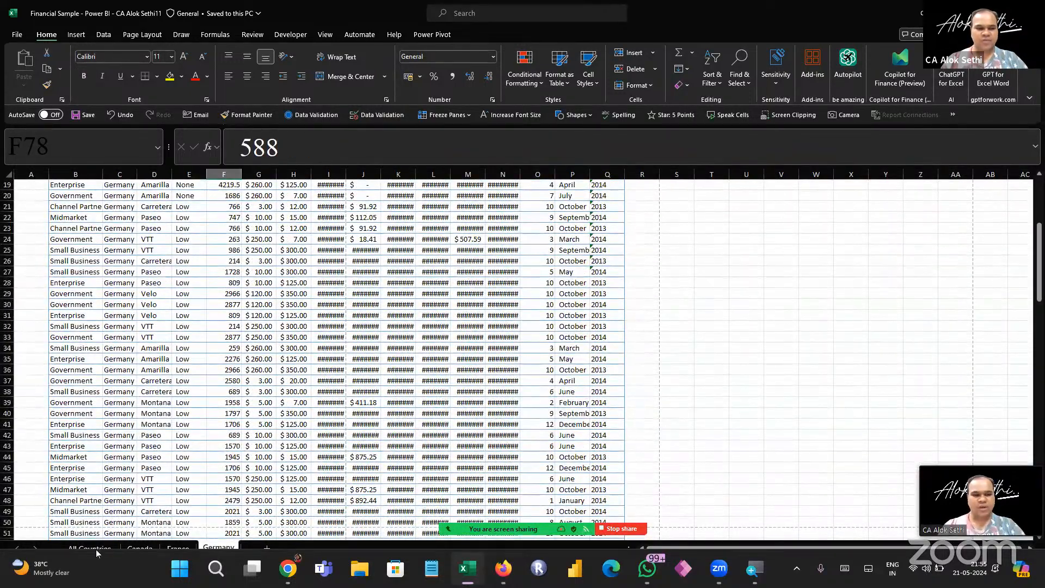
click(105, 481)
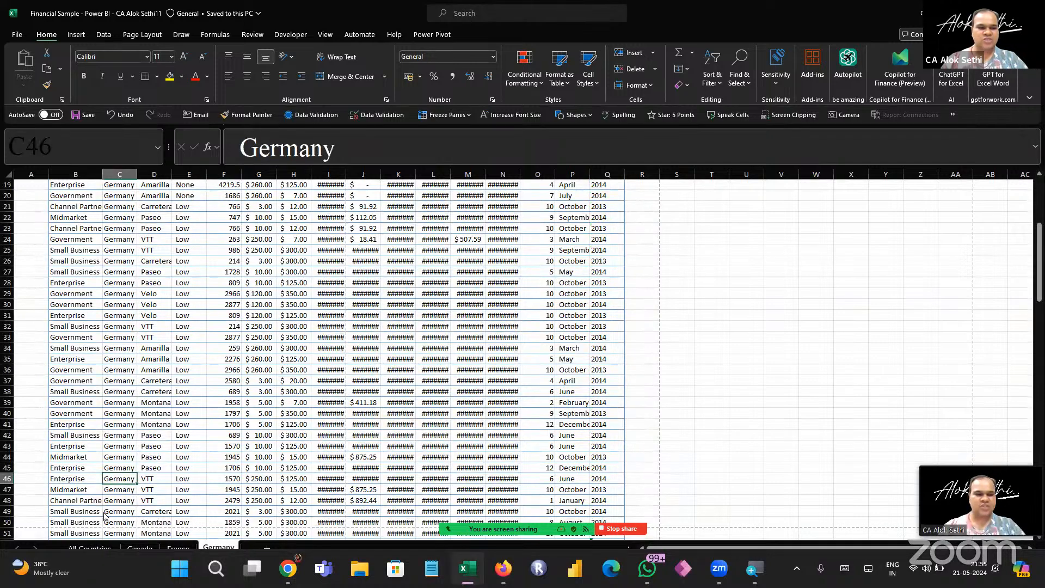
Hide the All Countries sheet so that only the Canada, France and Germany sheets stay available
click(101, 550)
right_click(101, 549)
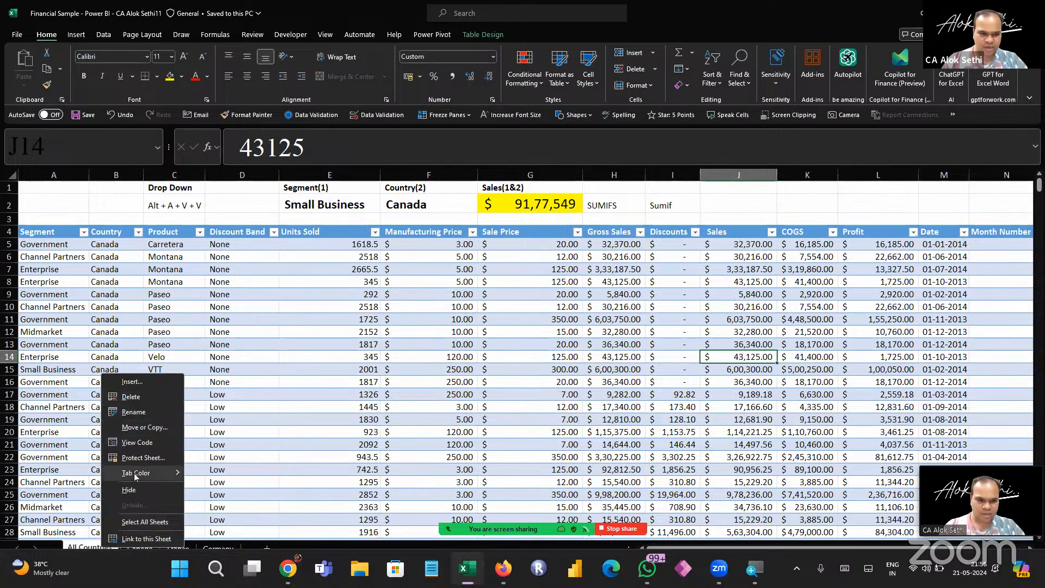
click(134, 490)
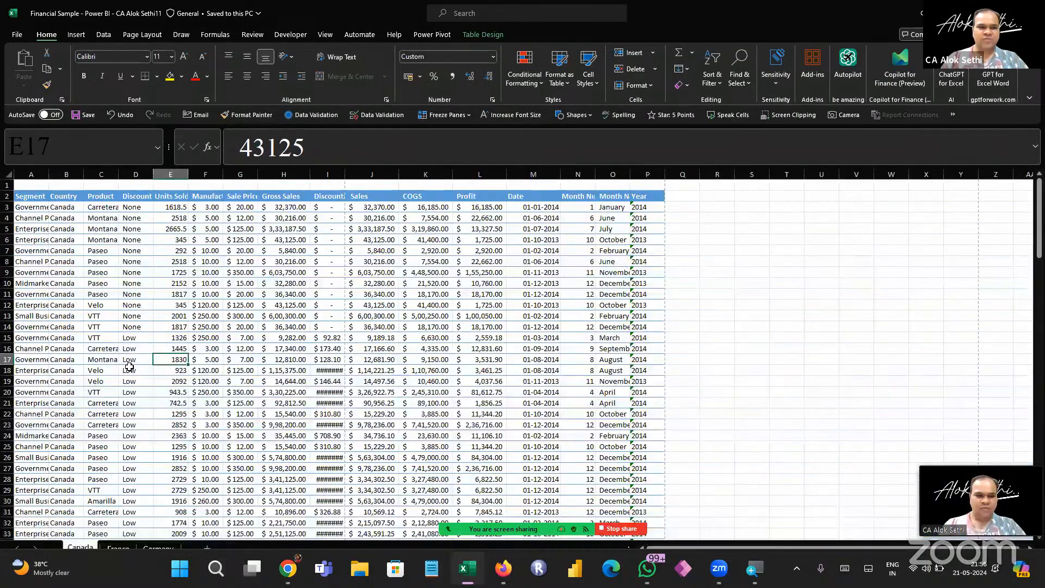
click(129, 368)
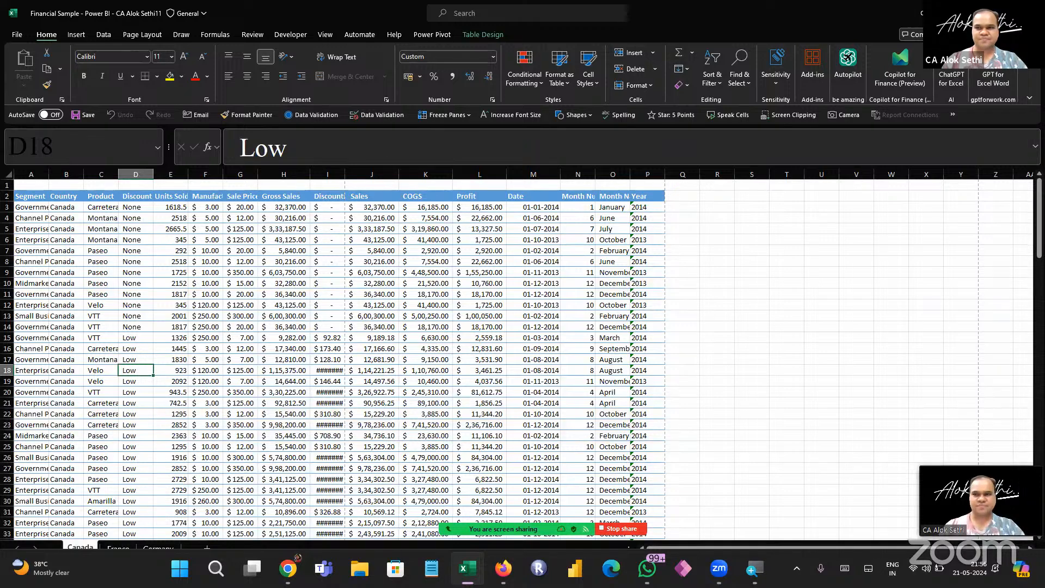
Minimize the Book1 window and bring the Financial Sample workbook back to a maximized window
click(1006, 13)
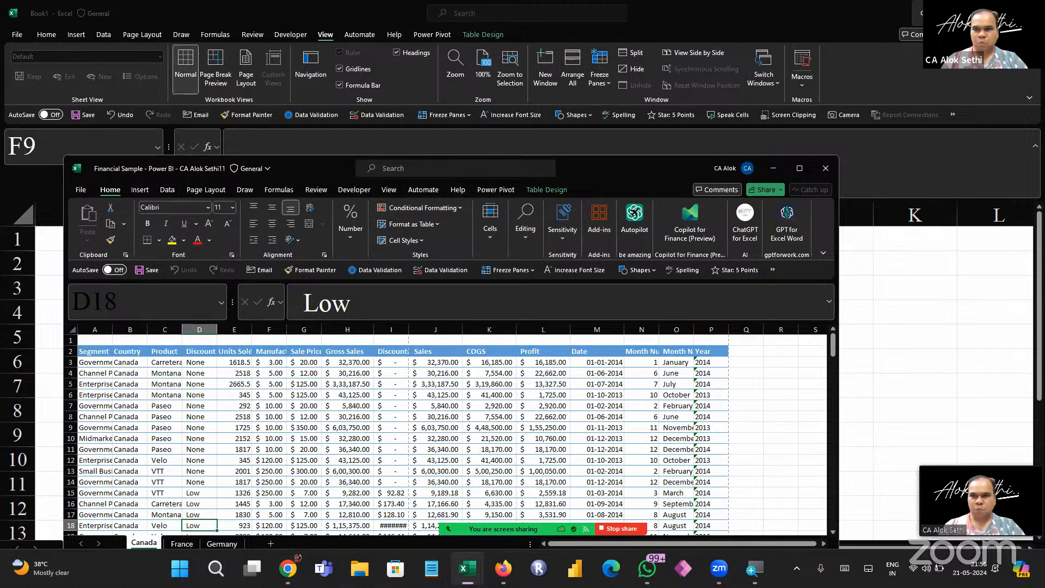
click(980, 13)
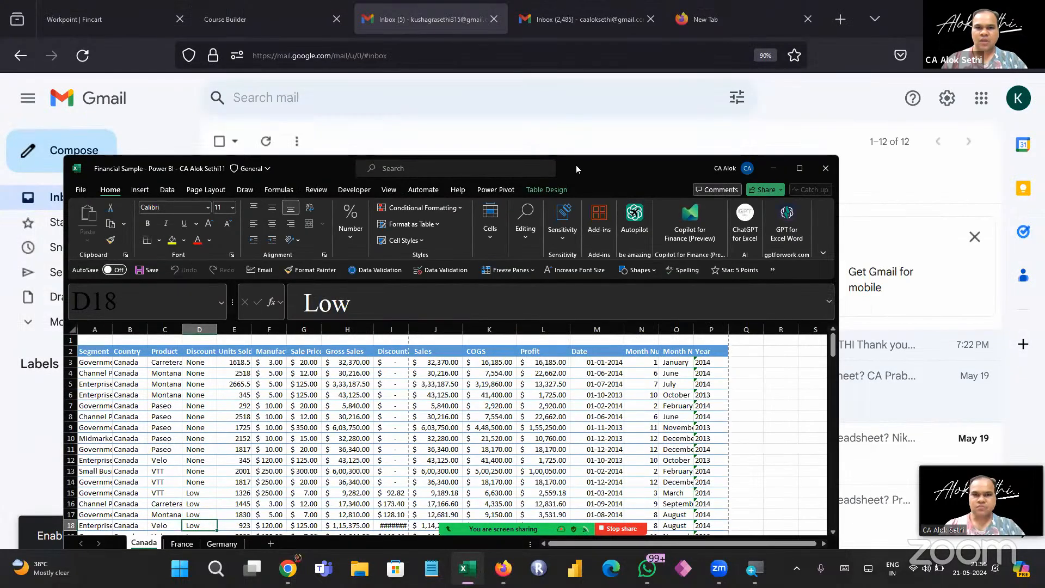
drag(580, 134, 554, 54)
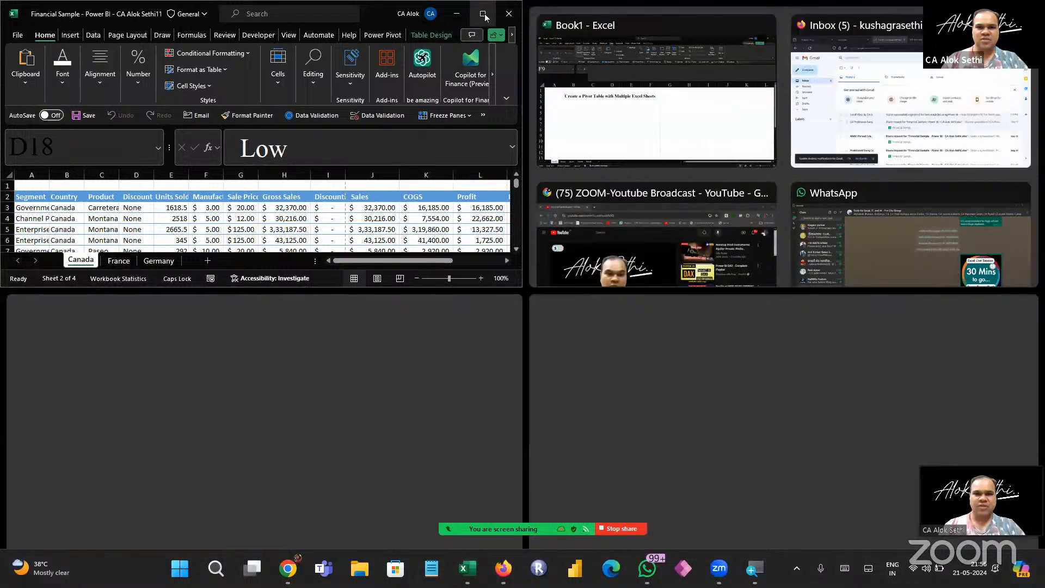
click(485, 17)
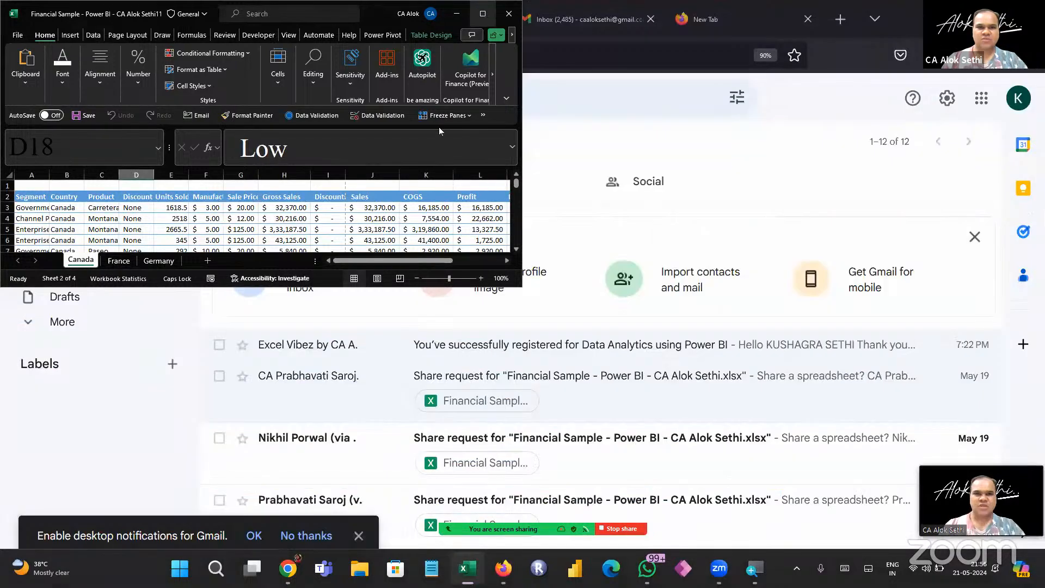
click(479, 16)
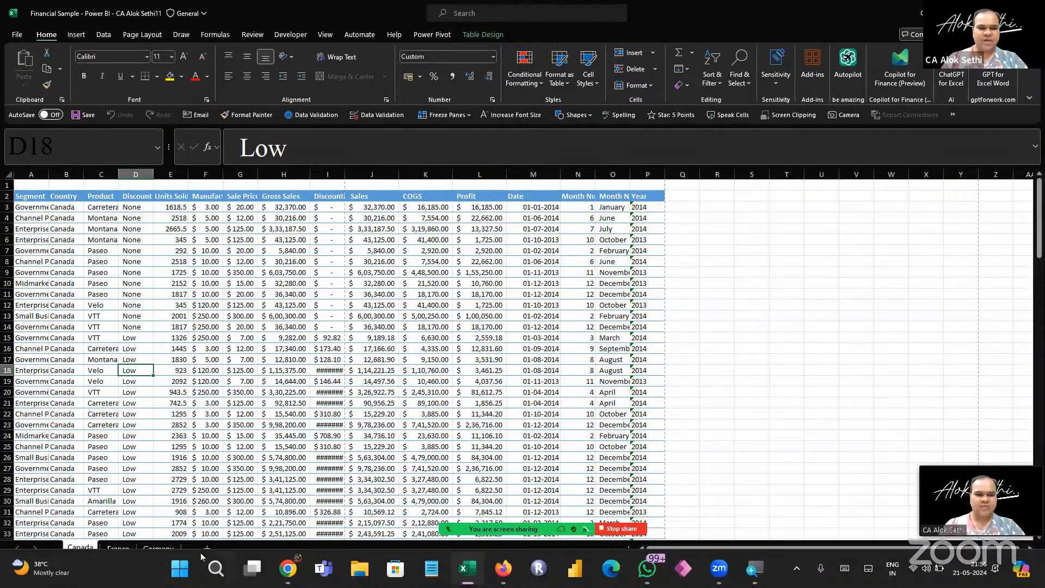
Select the whole data table on the Canada sheet and start a PivotTable from it
click(117, 549)
click(79, 550)
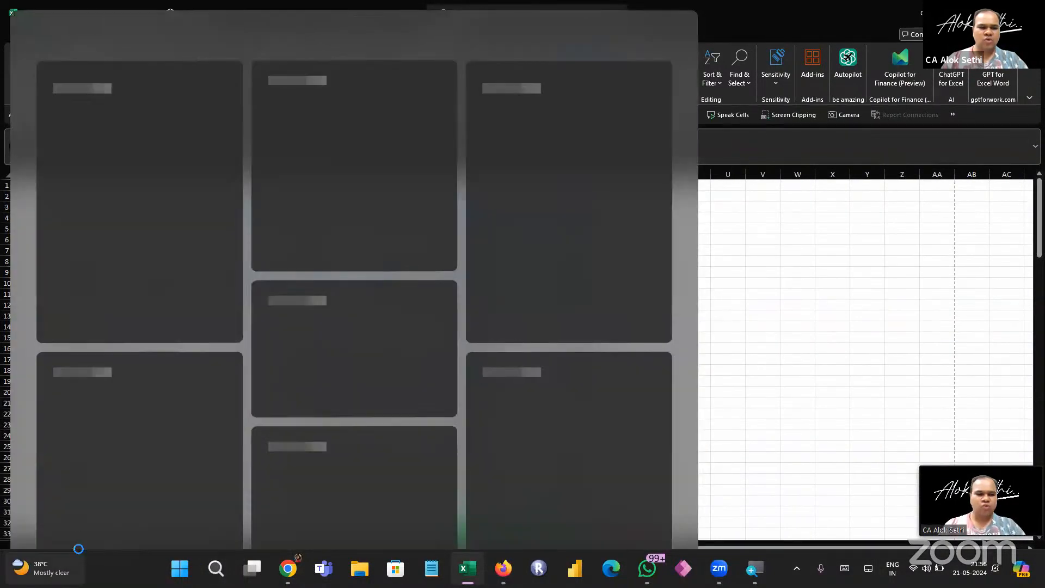
click(769, 331)
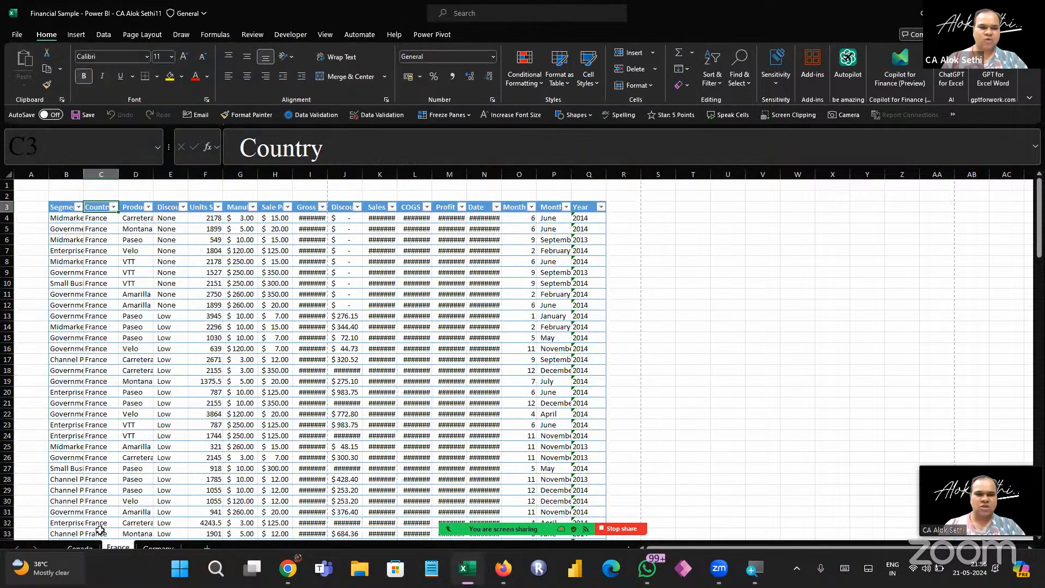
click(83, 548)
click(98, 339)
key(ctrl+a)
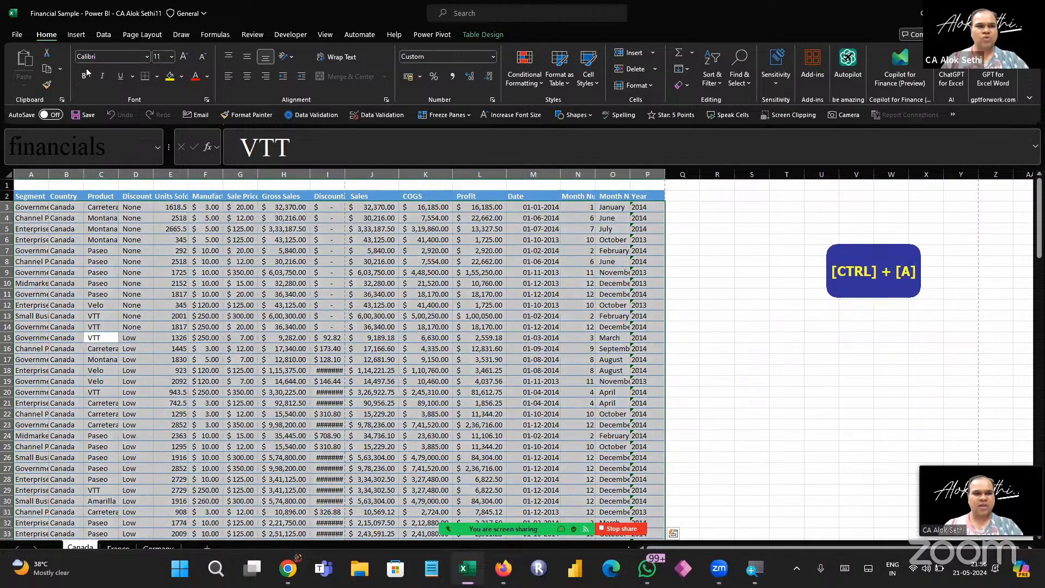
click(76, 35)
click(26, 64)
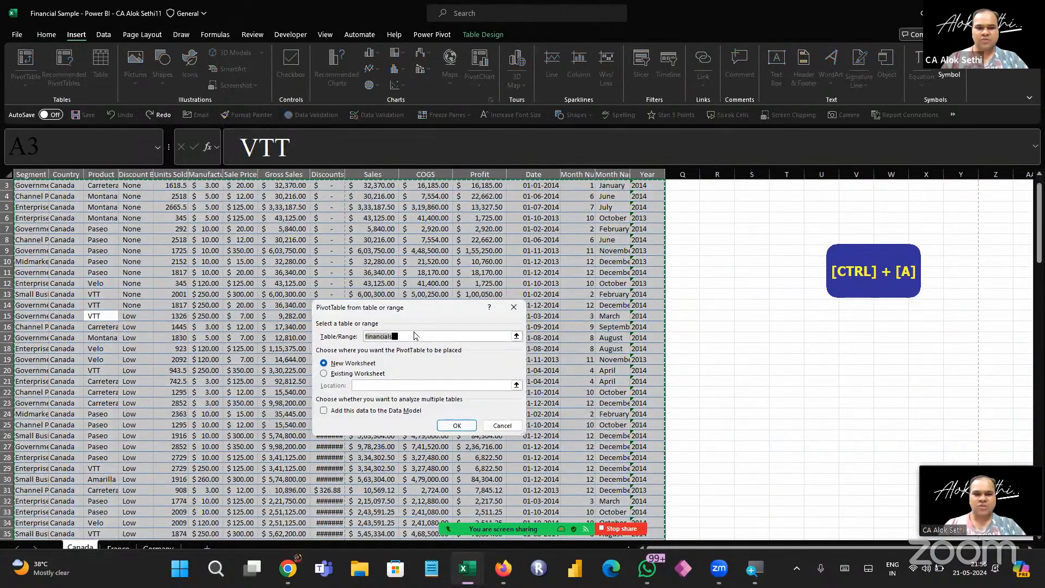
Try to build the PivotTable on a new worksheet from the combined source financials+France!$B$3:$Q$143+Germany!$B$4:$Q$144
click(414, 337)
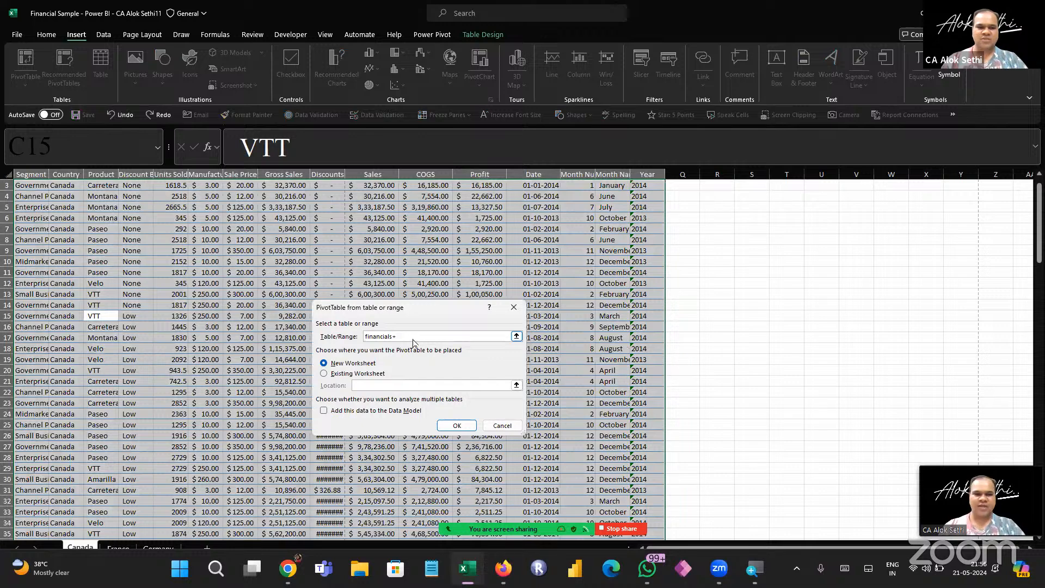
click(117, 548)
click(113, 391)
key(ctrl+a)
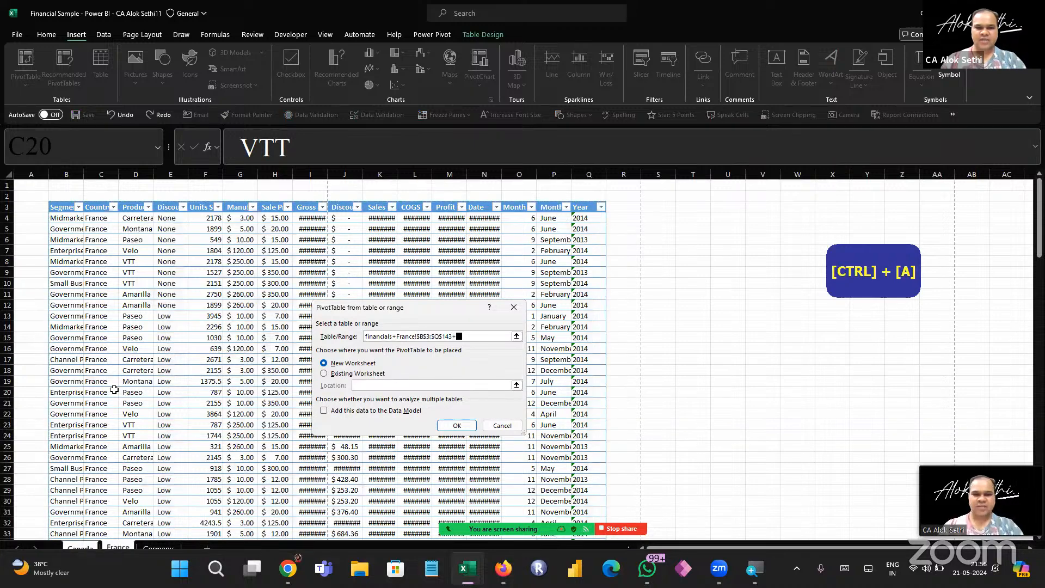
text(+)
click(159, 547)
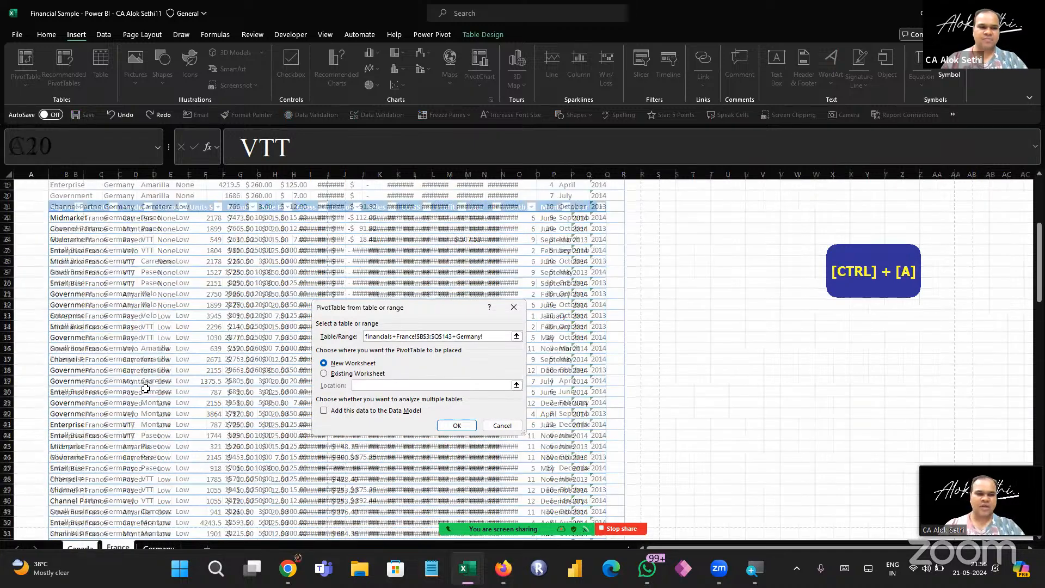
click(146, 389)
key(ctrl+a)
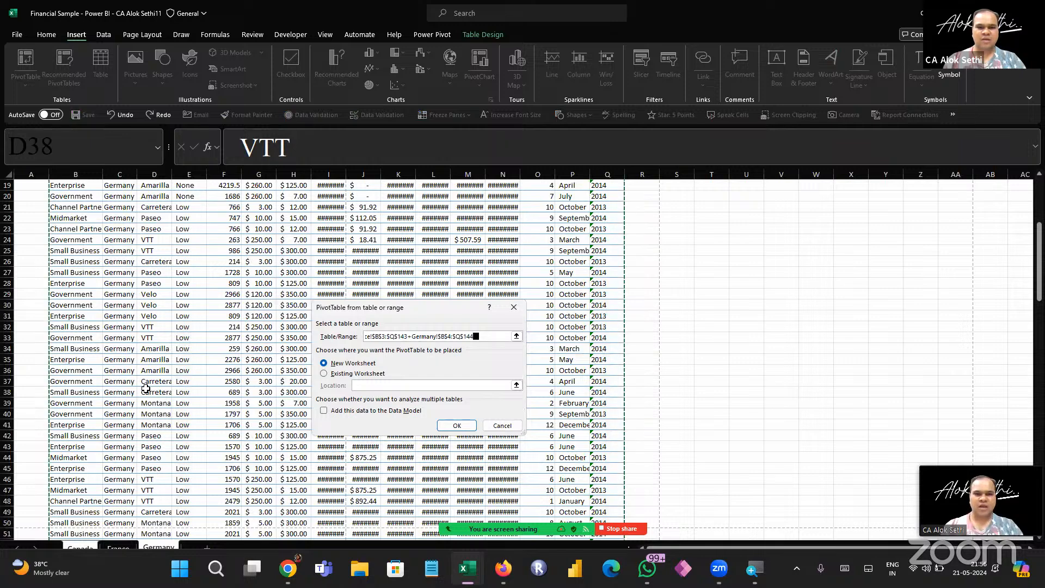
click(456, 425)
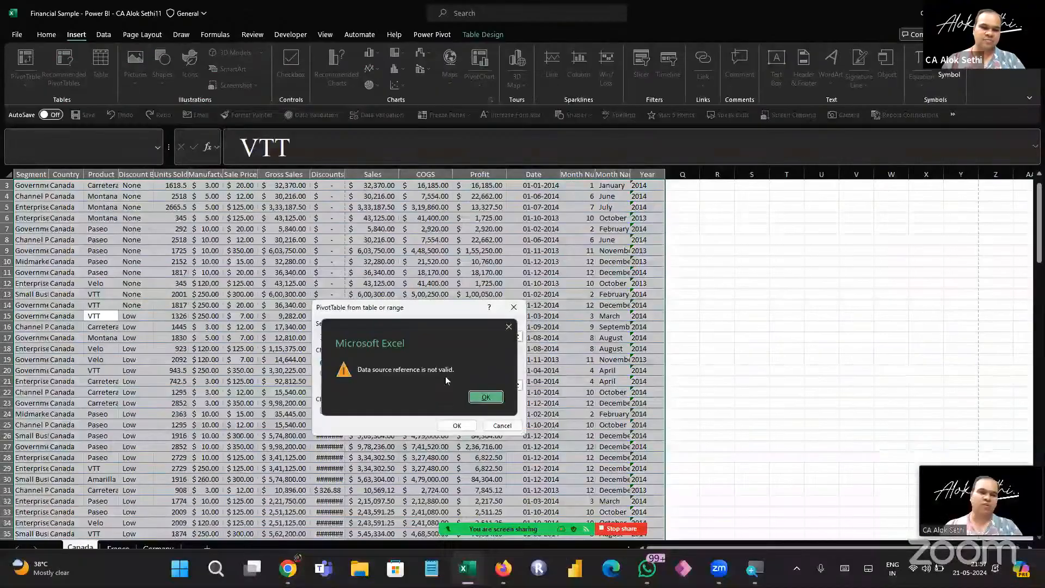
click(486, 395)
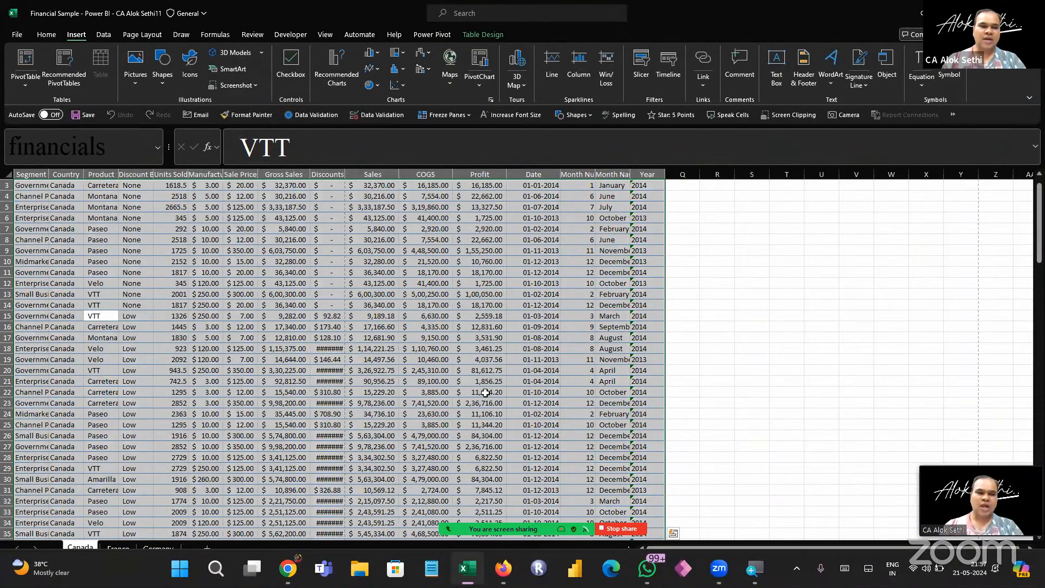
Widen the Segment column on the Canada sheet to fit the full segment names
click(485, 395)
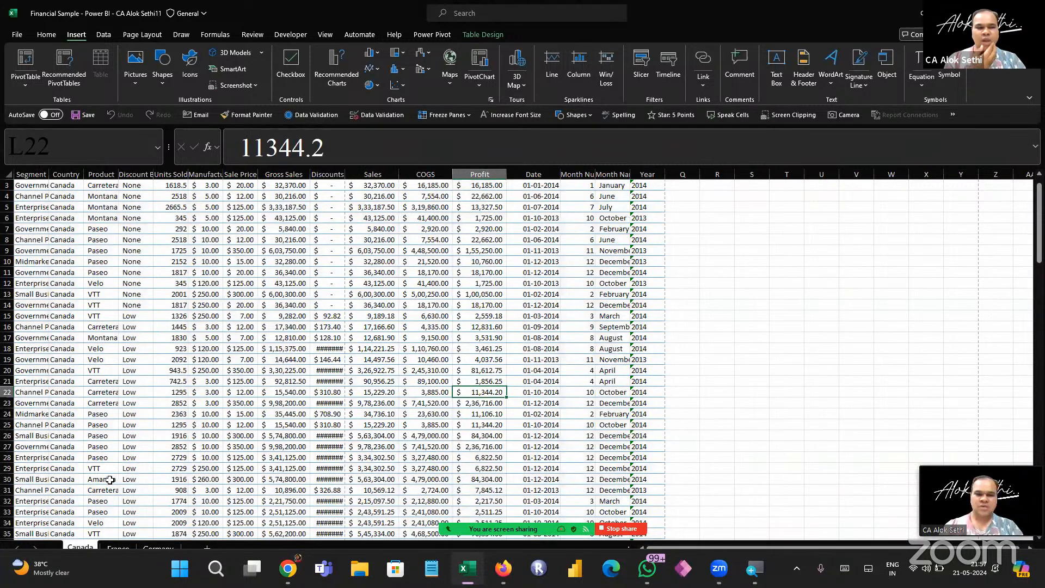
click(330, 360)
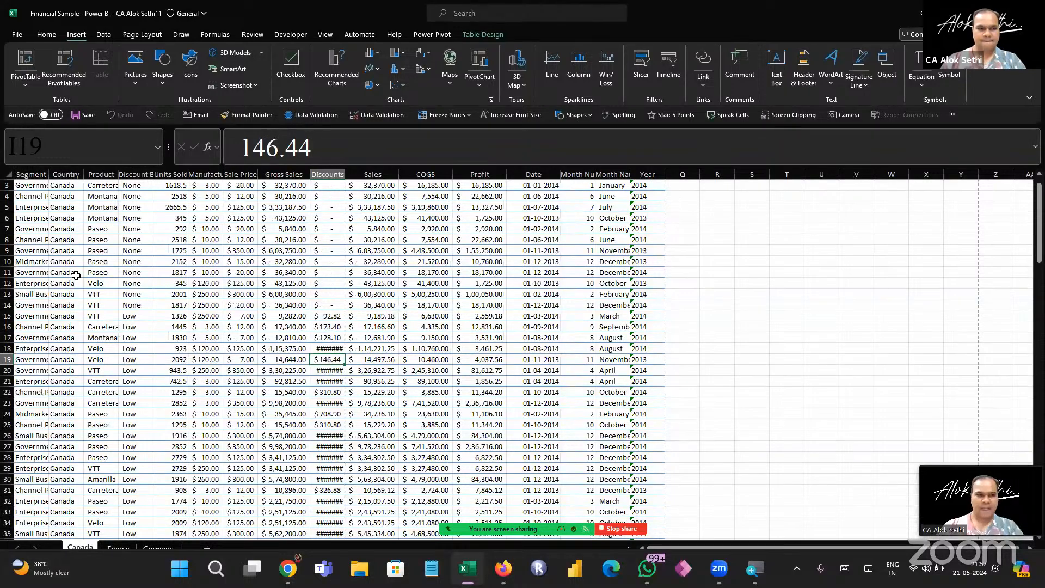
scroll(57, 206, down, 1)
drag(49, 174, 81, 202)
scroll(84, 259, up, 1)
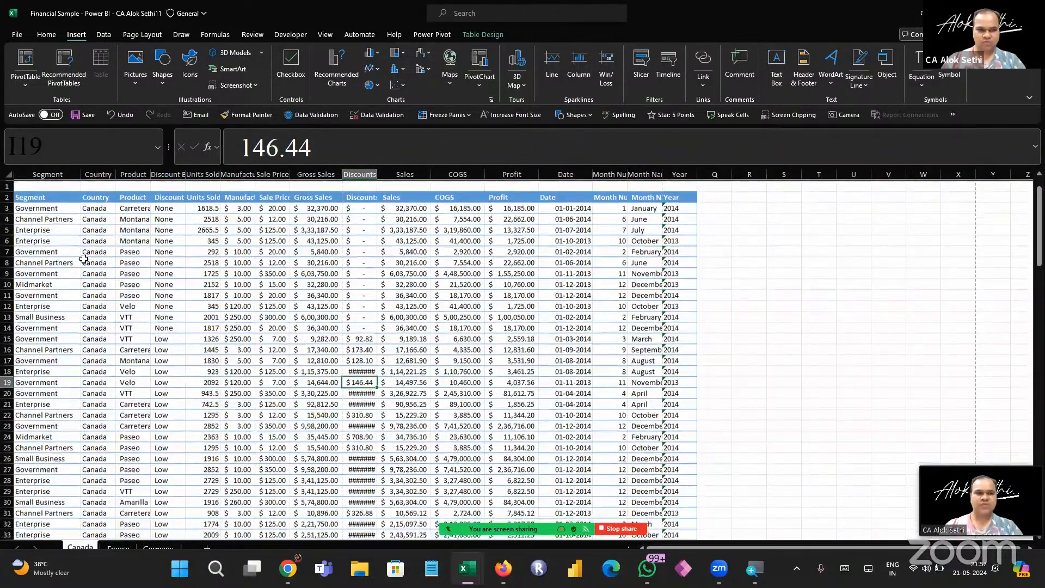
scroll(84, 259, down, 1)
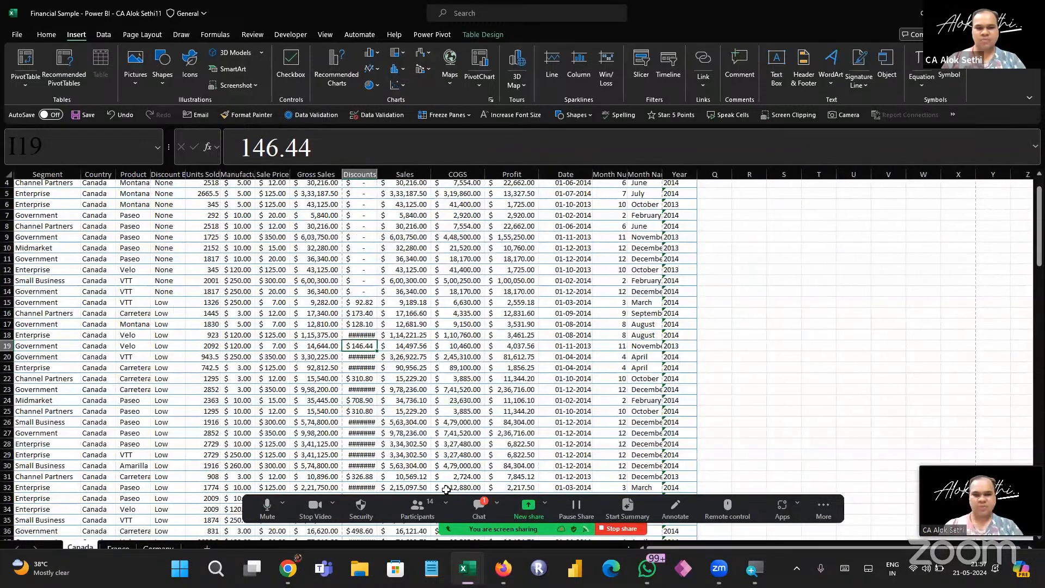
Switch to the Zoom meeting chat to read the new messages and return to the Canada sheet
click(479, 509)
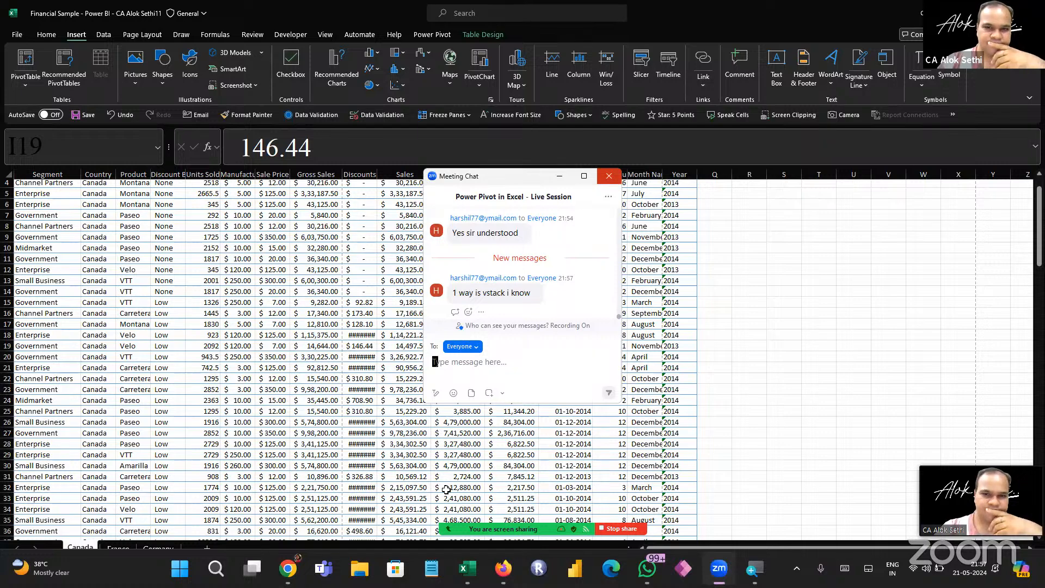
click(609, 176)
scroll(502, 348, up, 1)
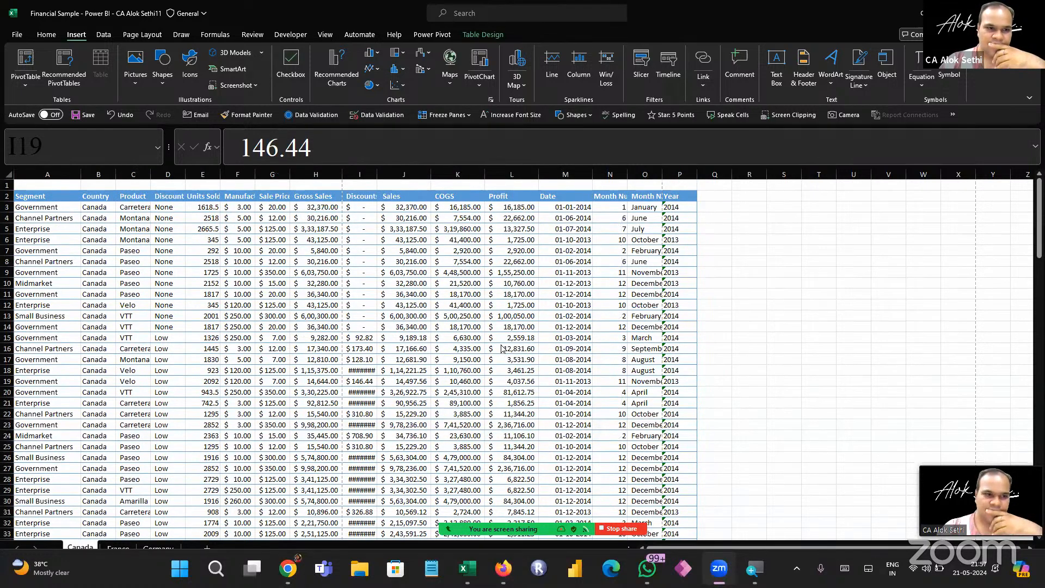
scroll(501, 348, down, 1)
scroll(501, 349, up, 2)
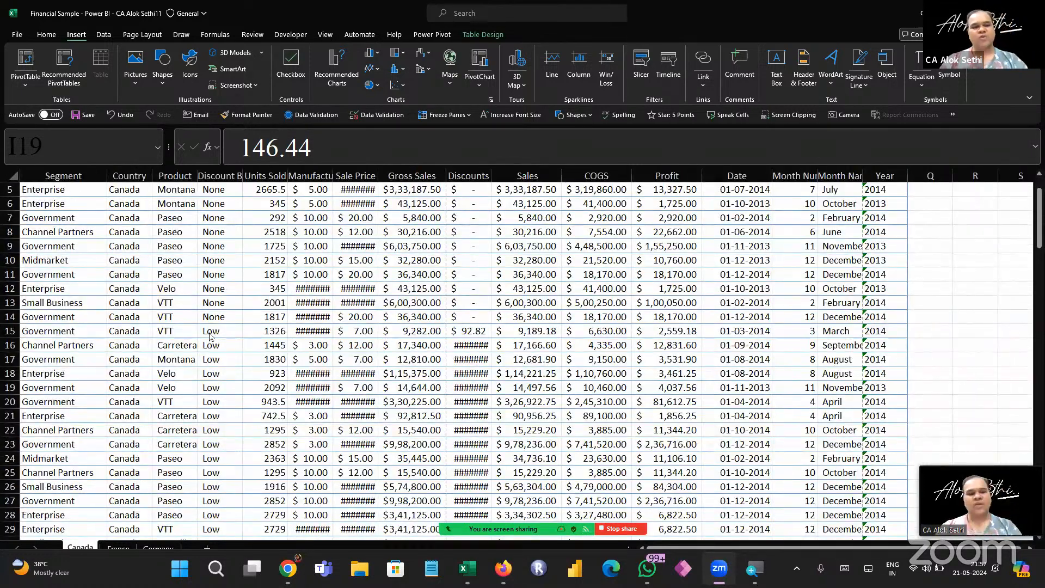
Read the newest messages in the meeting chat and close it
click(148, 356)
scroll(148, 356, left, 1)
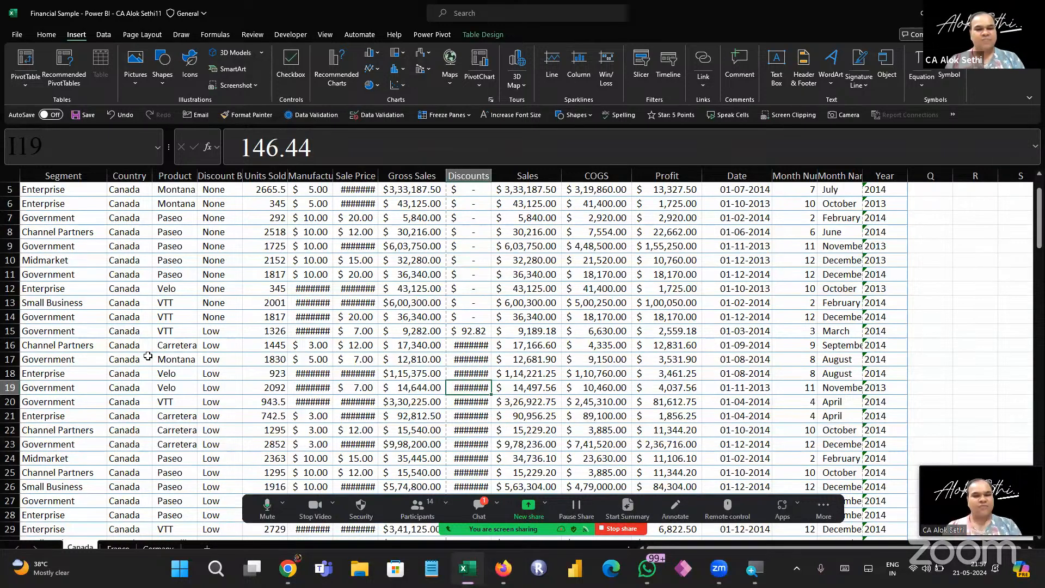
click(477, 494)
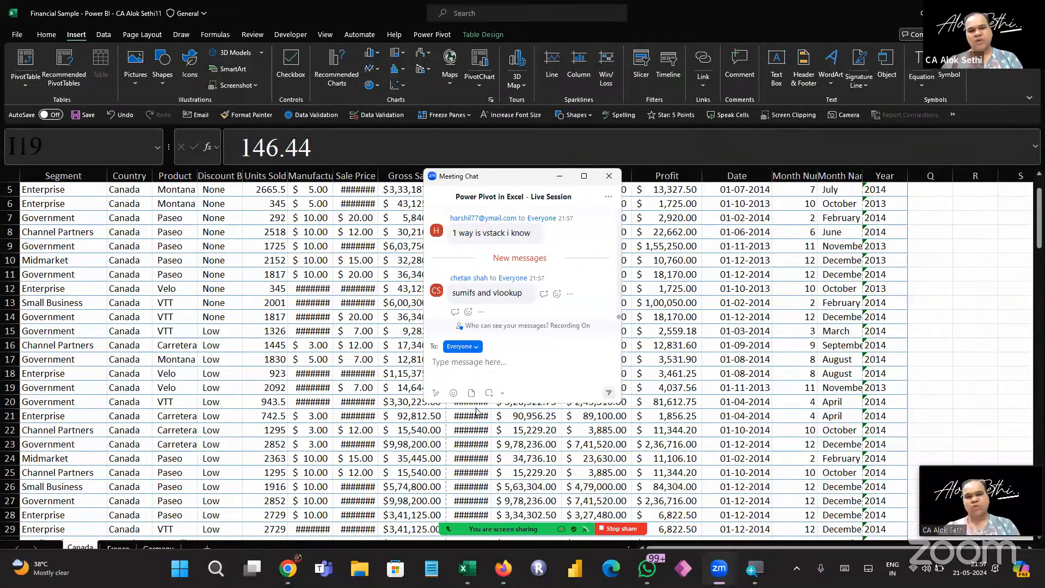
click(609, 176)
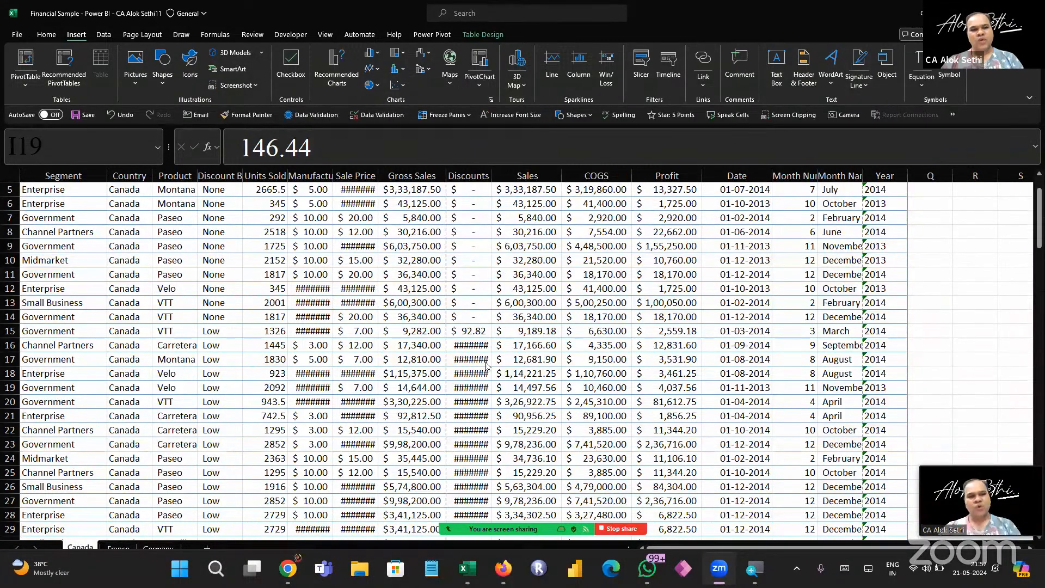
Show the Power Pivot commands and annotate them with translucent green rectangles over the ribbon area and the Power Pivot heading
ctrl+scroll(486, 367, down, 1)
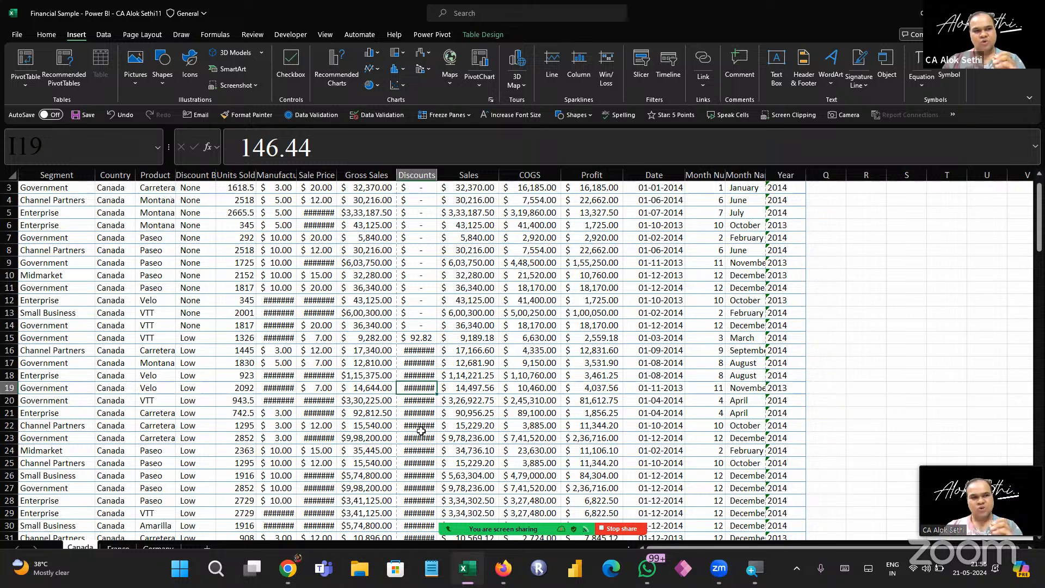
click(434, 36)
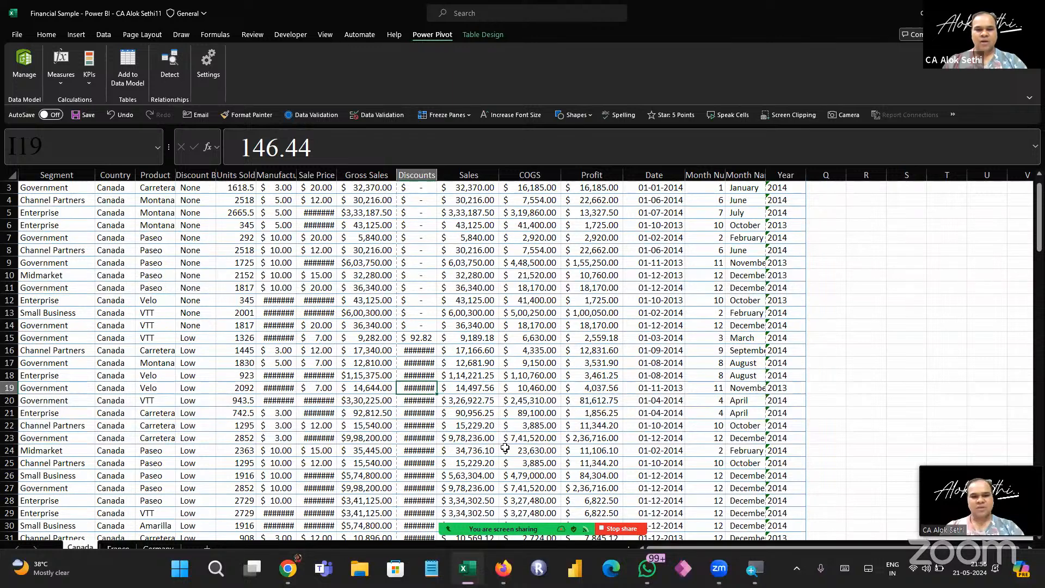
click(628, 508)
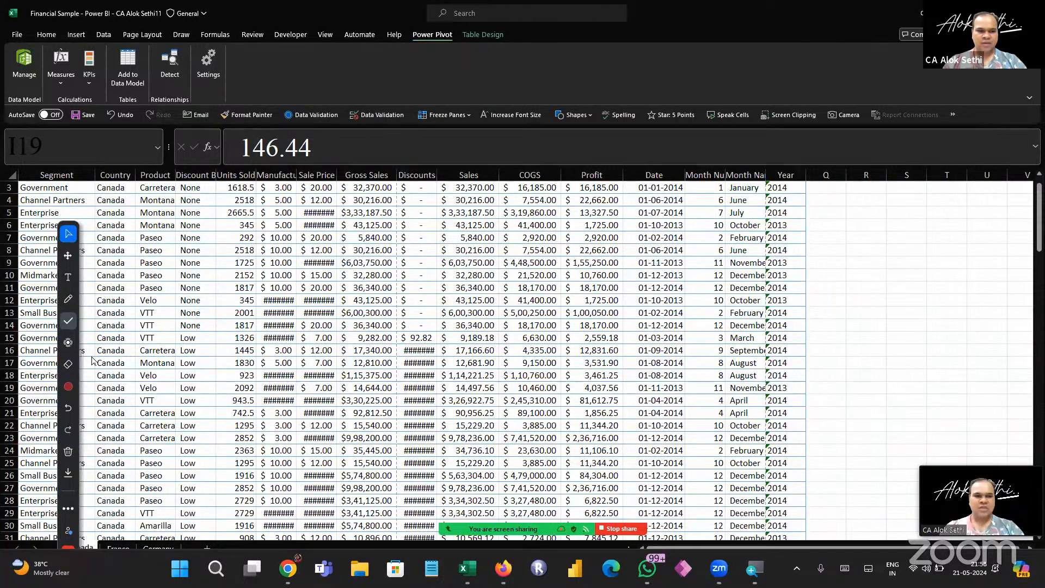
click(68, 299)
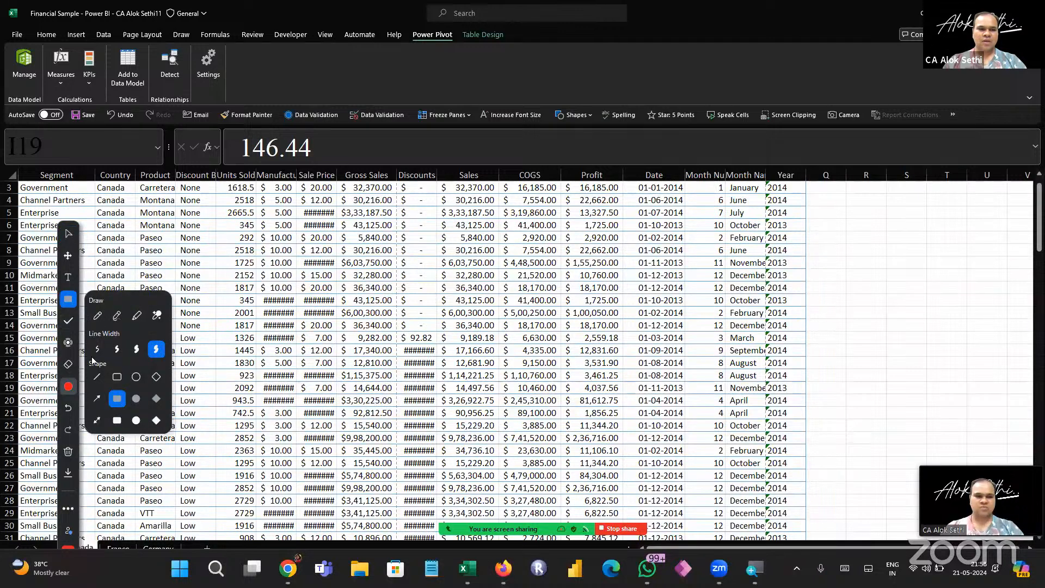
click(68, 387)
click(127, 420)
mouse_move(3, 20)
mouse_down()
mouse_move(526, 139)
mouse_move(525, 103)
mouse_up()
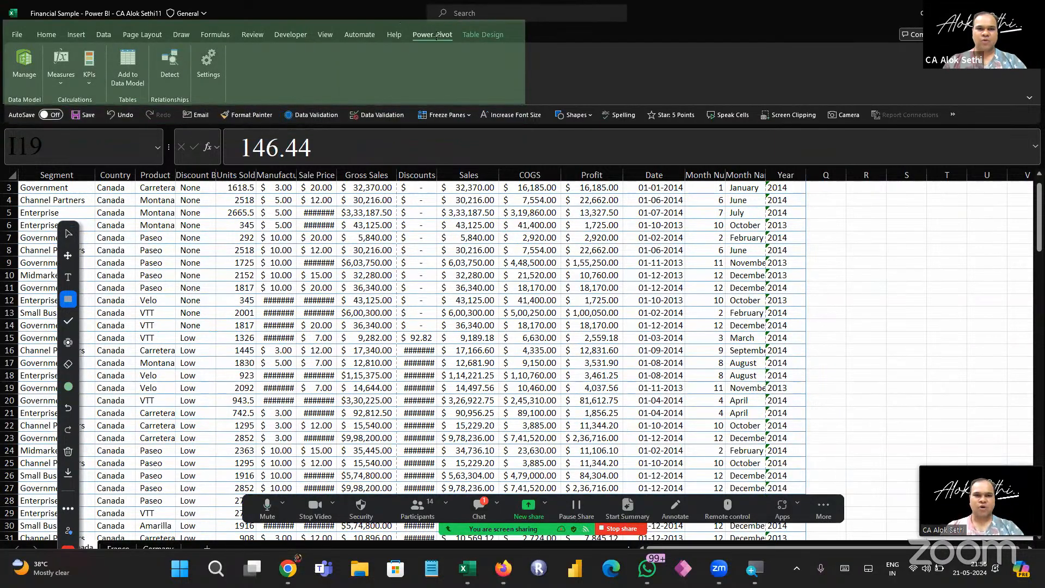
drag(404, 21, 461, 49)
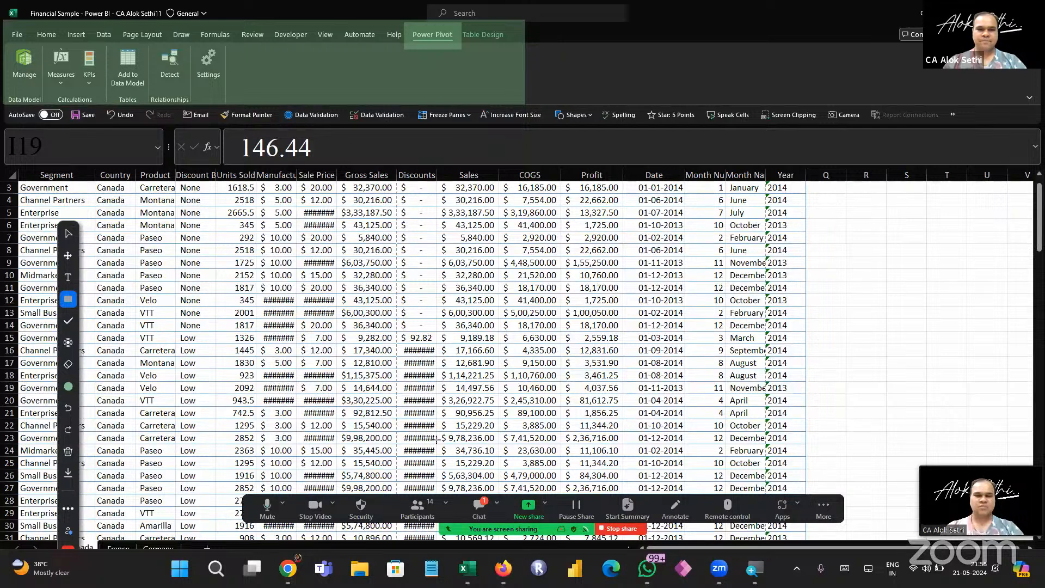
Check the participants' replies in the meeting chat twice, closing the chat each time
click(479, 509)
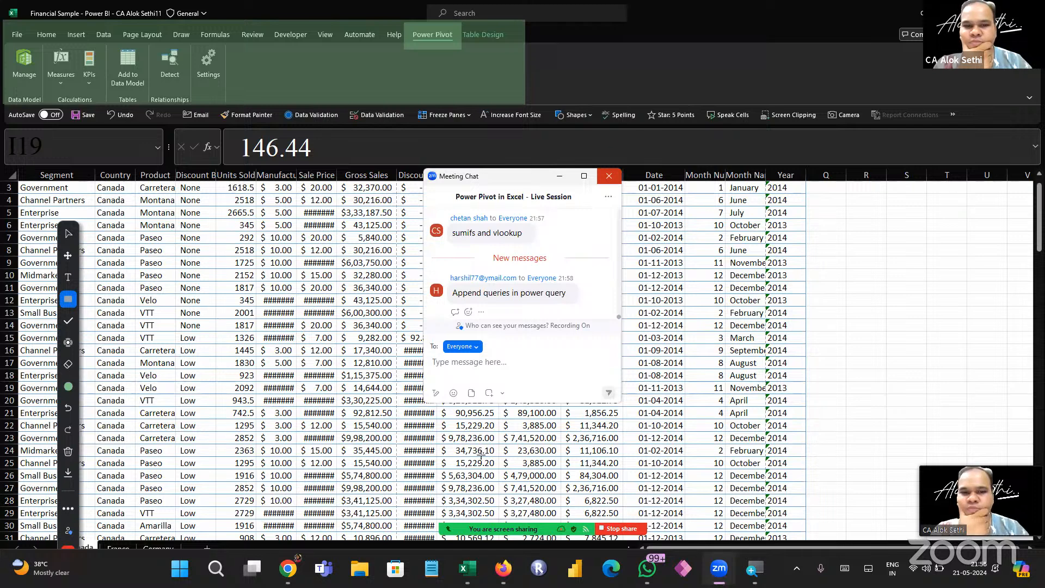
click(609, 175)
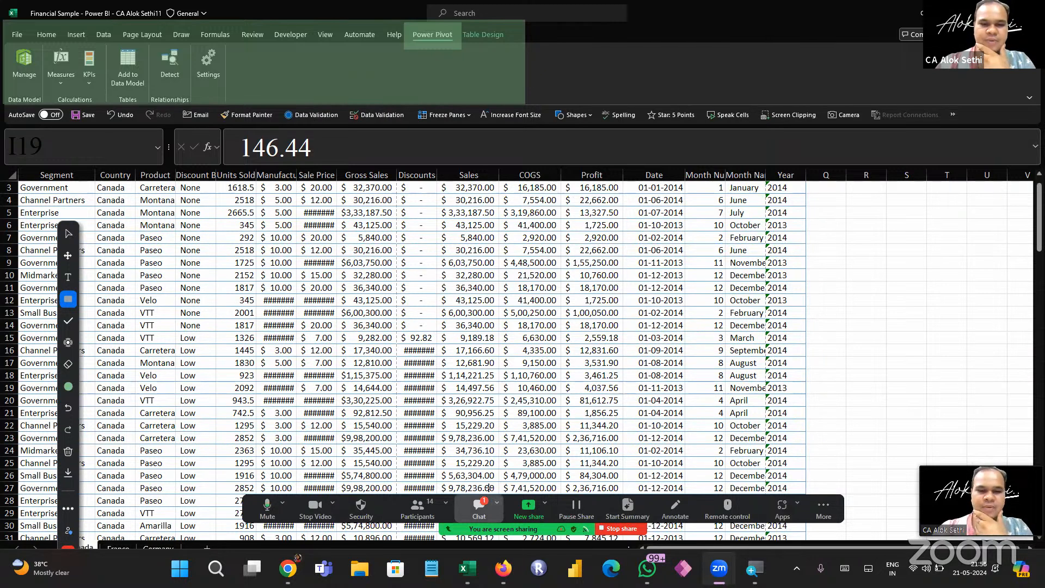
click(479, 505)
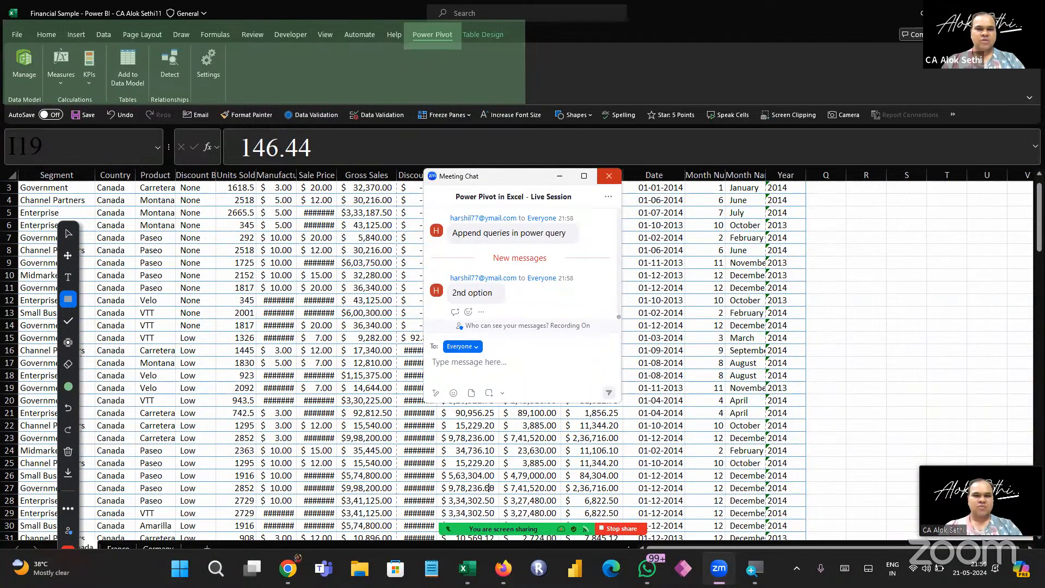
click(609, 176)
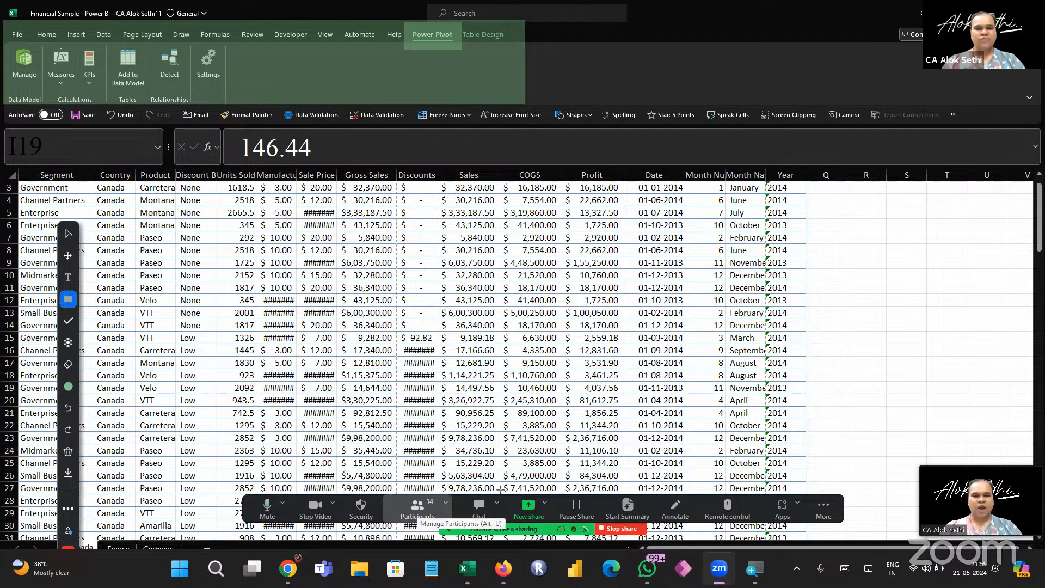
Look through the full list of meeting participants and close it
click(417, 509)
scroll(935, 272, down, 5)
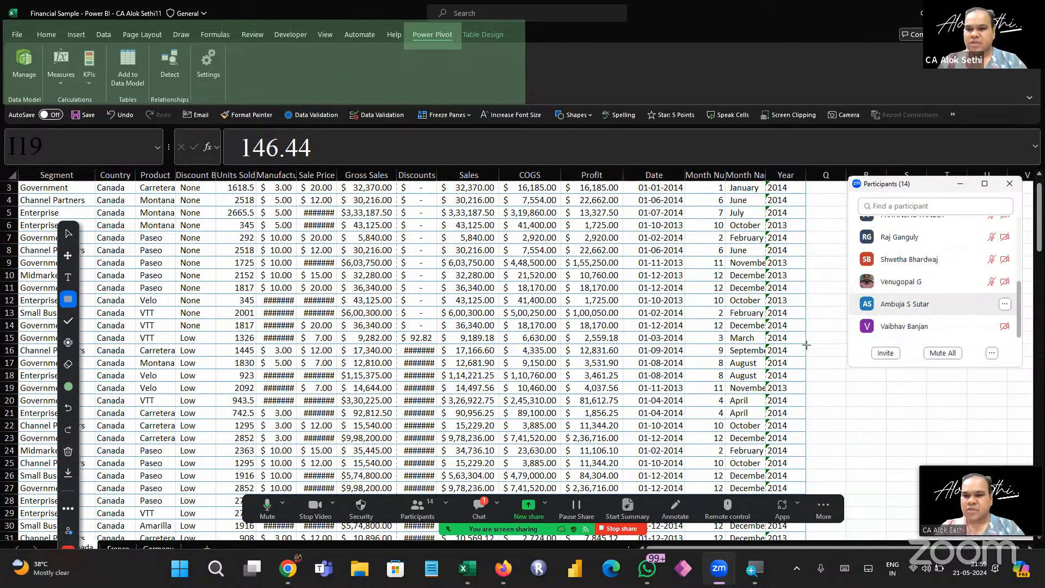
scroll(935, 304, up, 5)
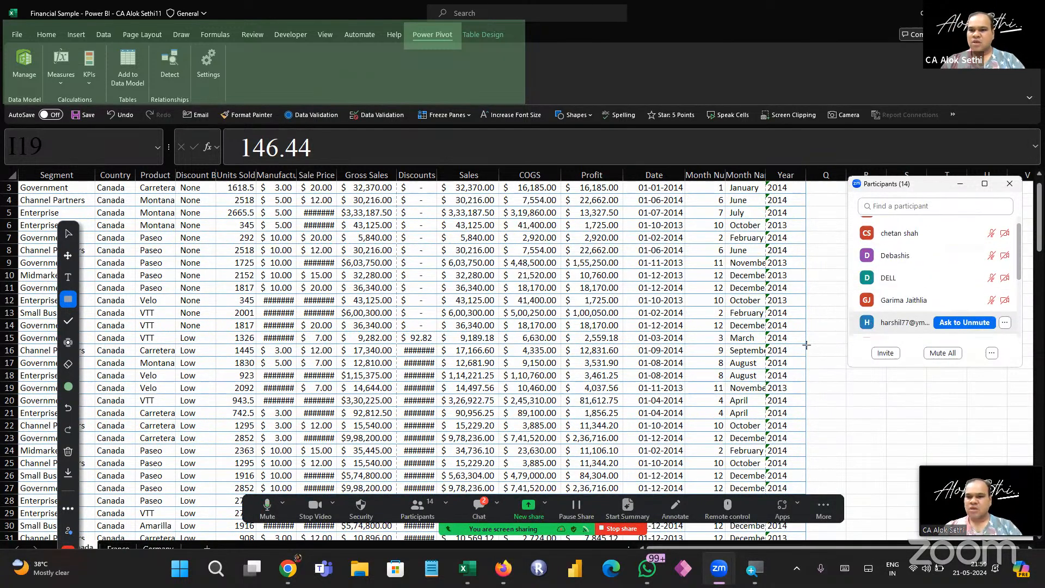
scroll(934, 283, down, 5)
scroll(934, 286, up, 6)
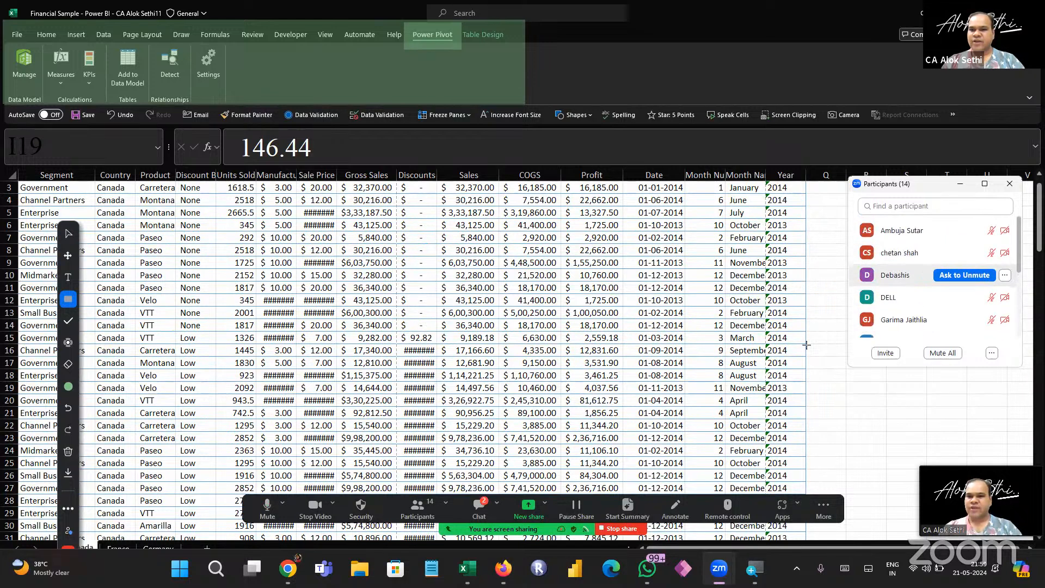
scroll(934, 286, down, 5)
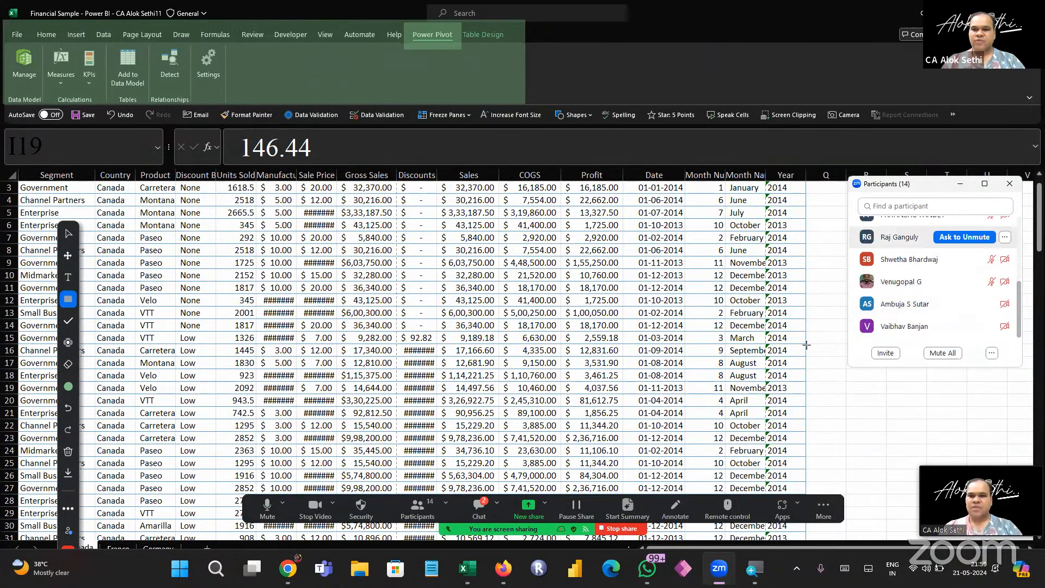
click(1020, 185)
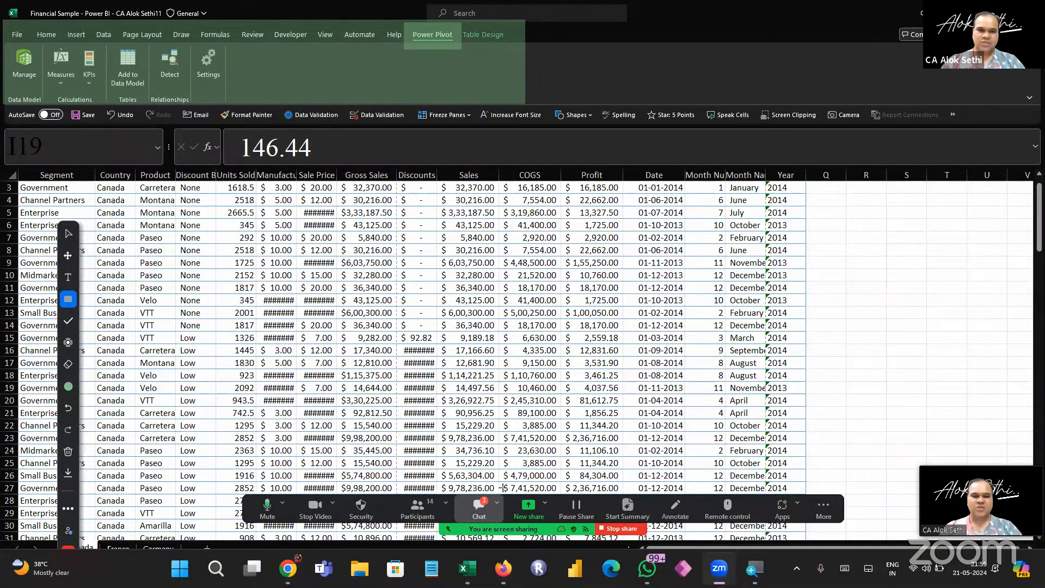
Read the latest chat replies and switch the annotation tools back to the normal mouse pointer
click(479, 506)
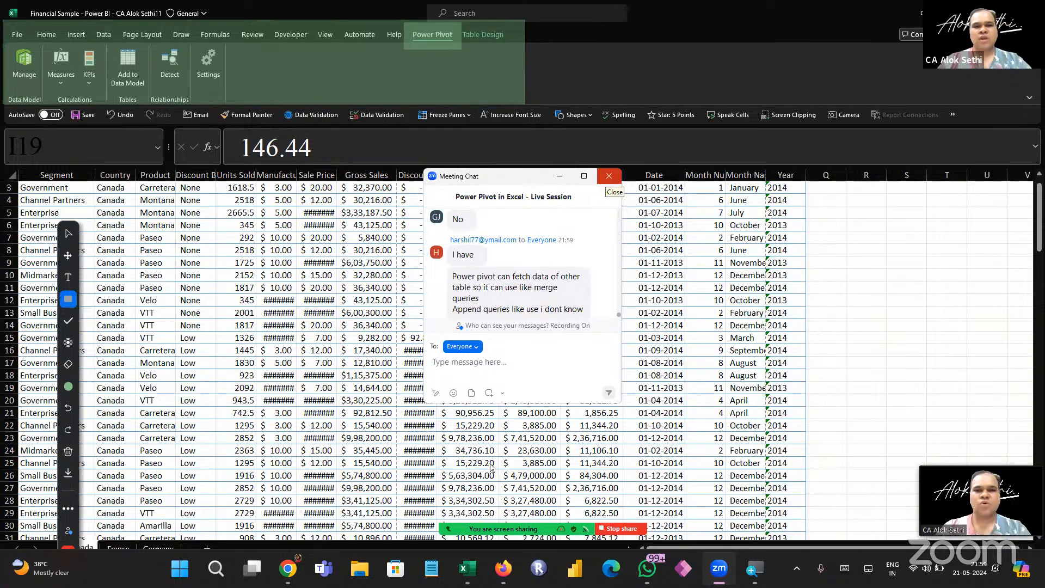
click(608, 175)
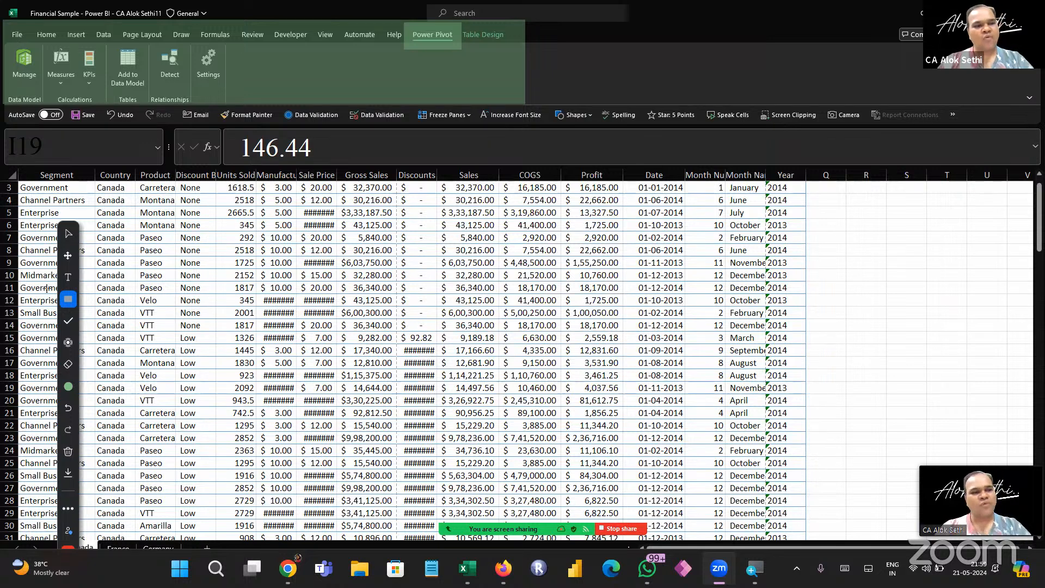
click(68, 234)
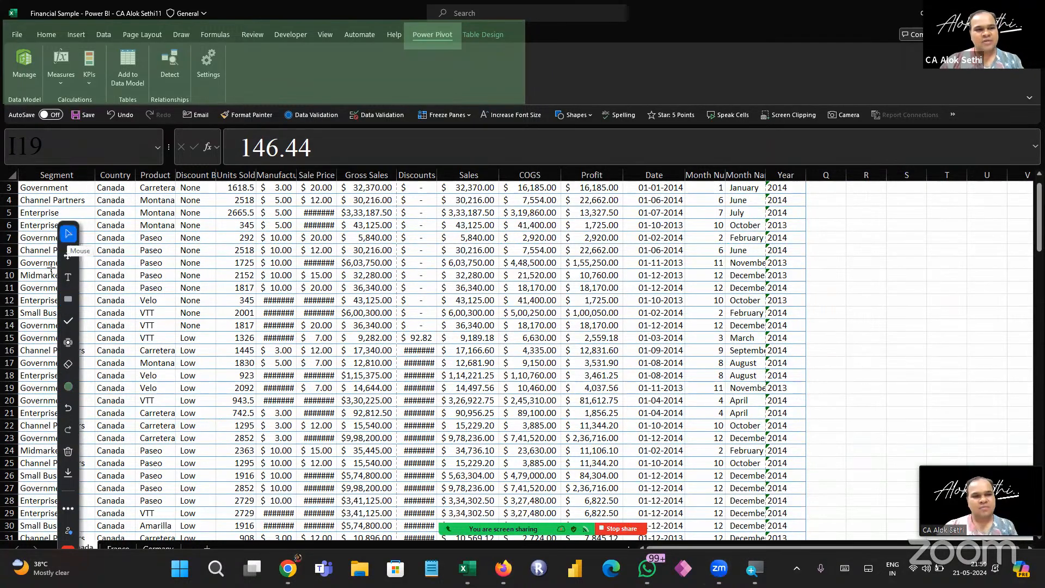
click(17, 36)
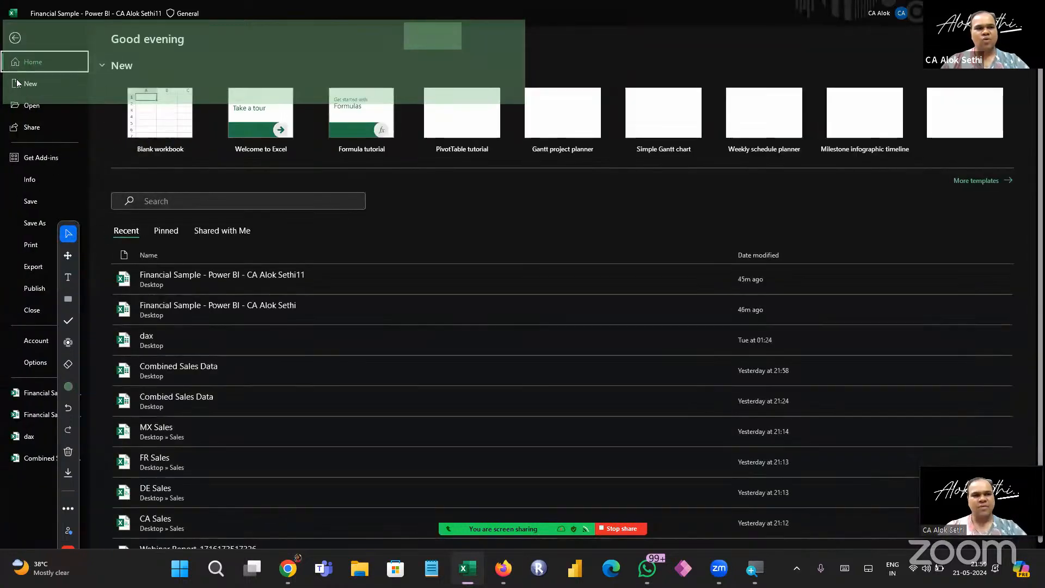
click(34, 363)
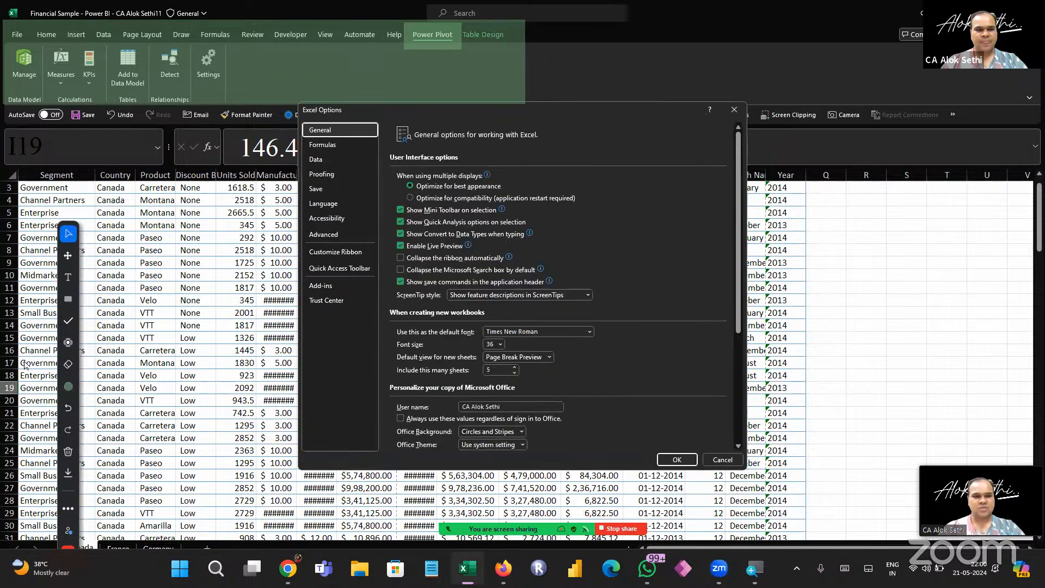
click(332, 285)
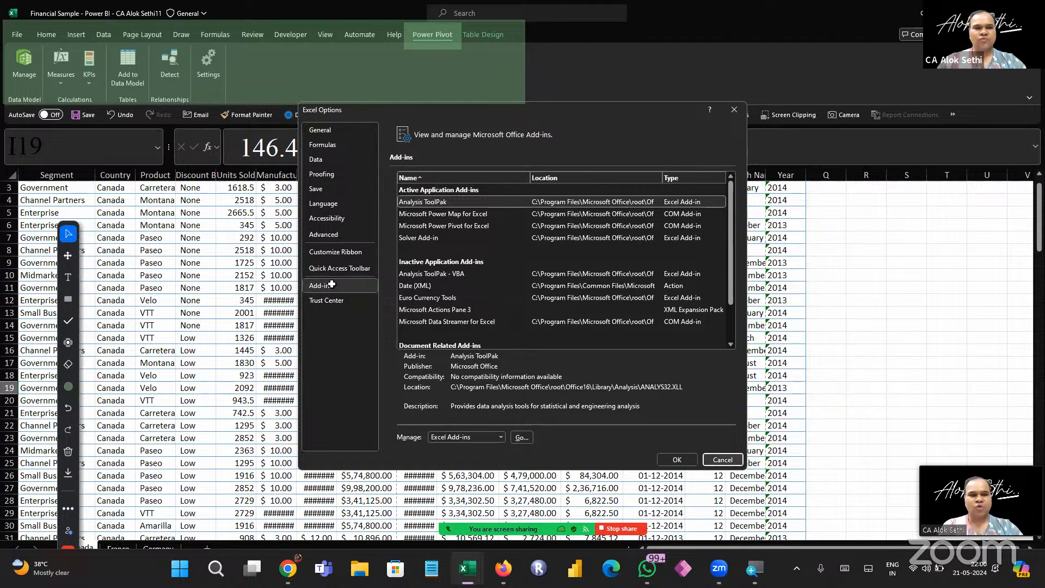
click(722, 460)
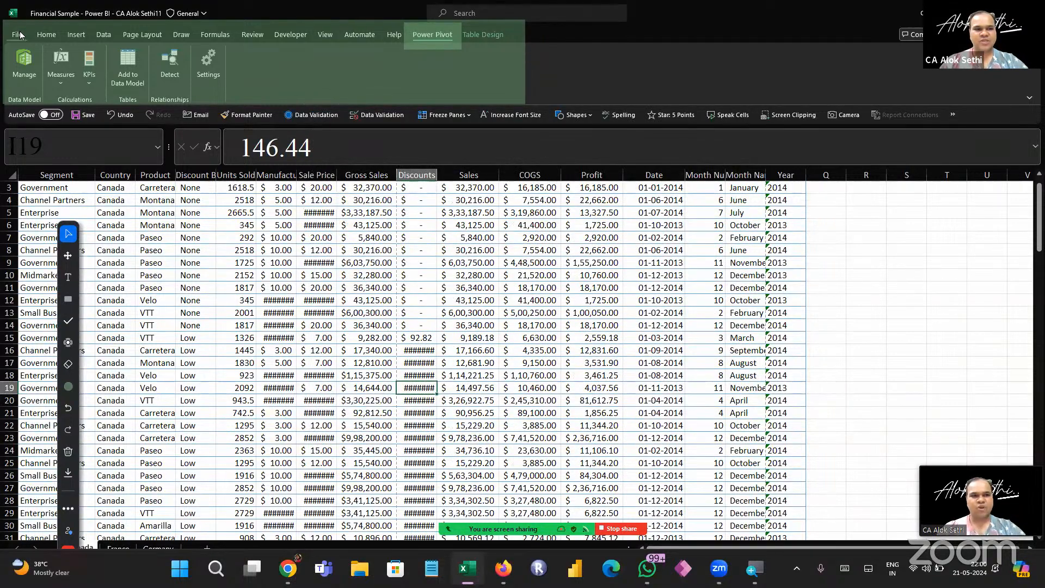
Open the Add-ins page of Excel Options and view the add-in list to its end
click(18, 32)
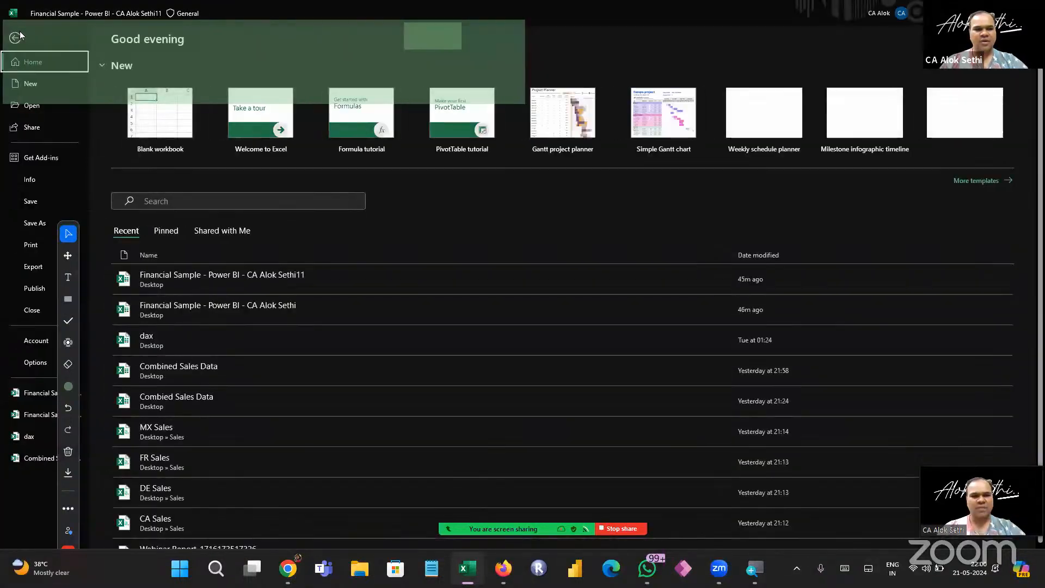
click(23, 361)
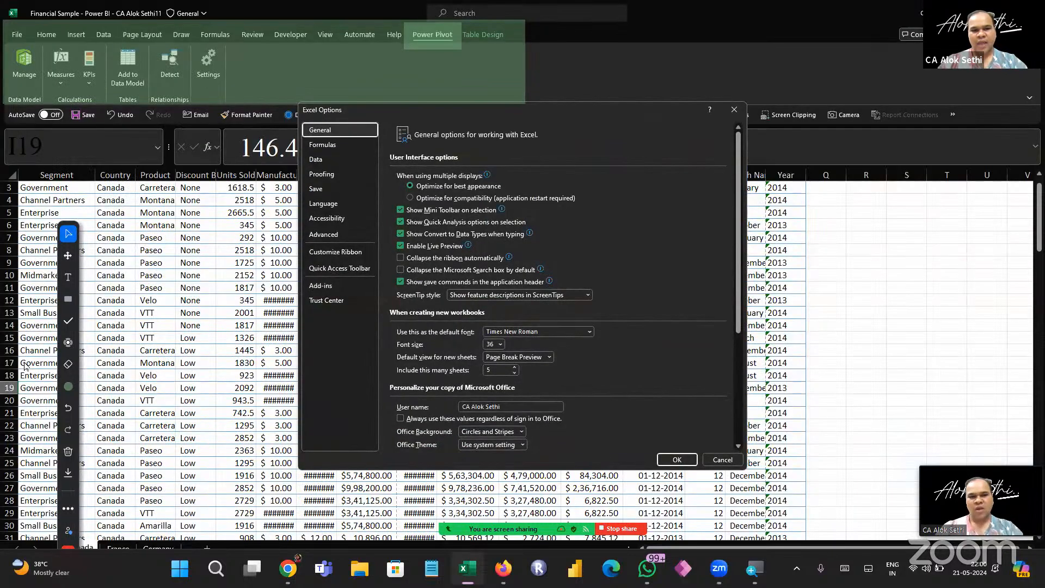
click(345, 287)
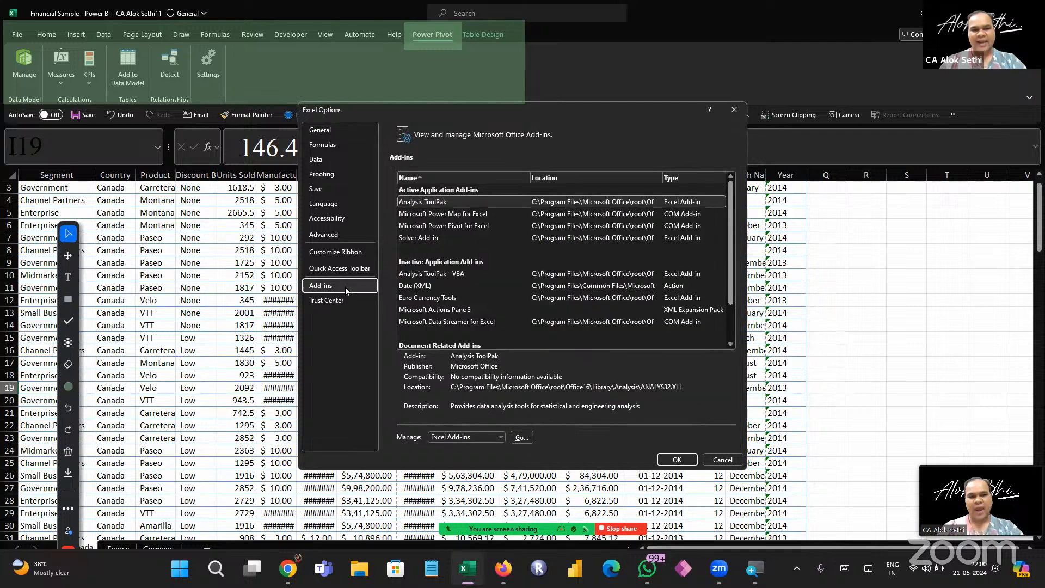
drag(731, 284, 727, 366)
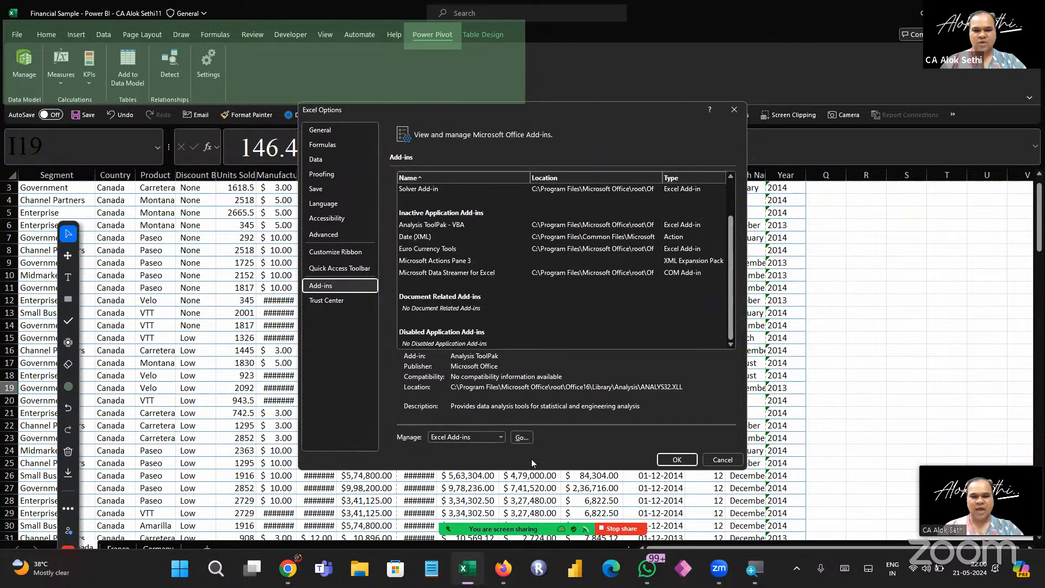
key(Escape)
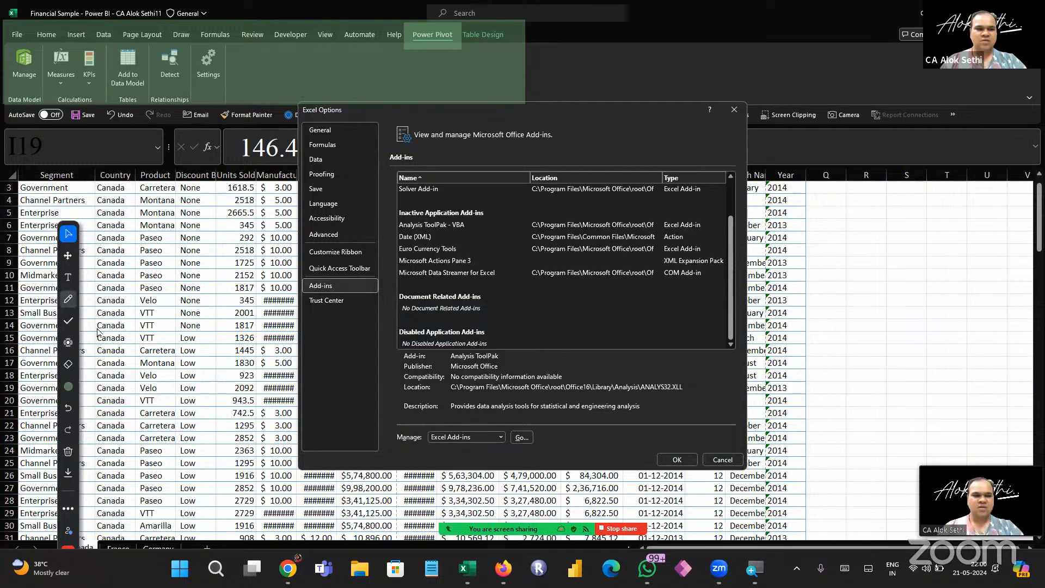
Annotate the Manage row beneath the add-in list with a translucent yellow rectangle
click(68, 298)
click(118, 399)
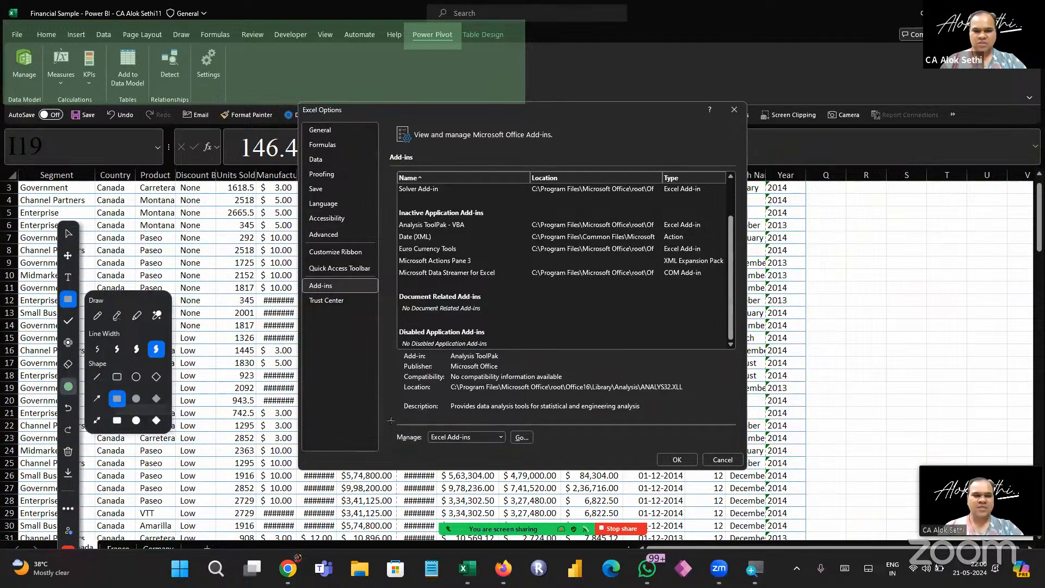
drag(390, 420, 573, 452)
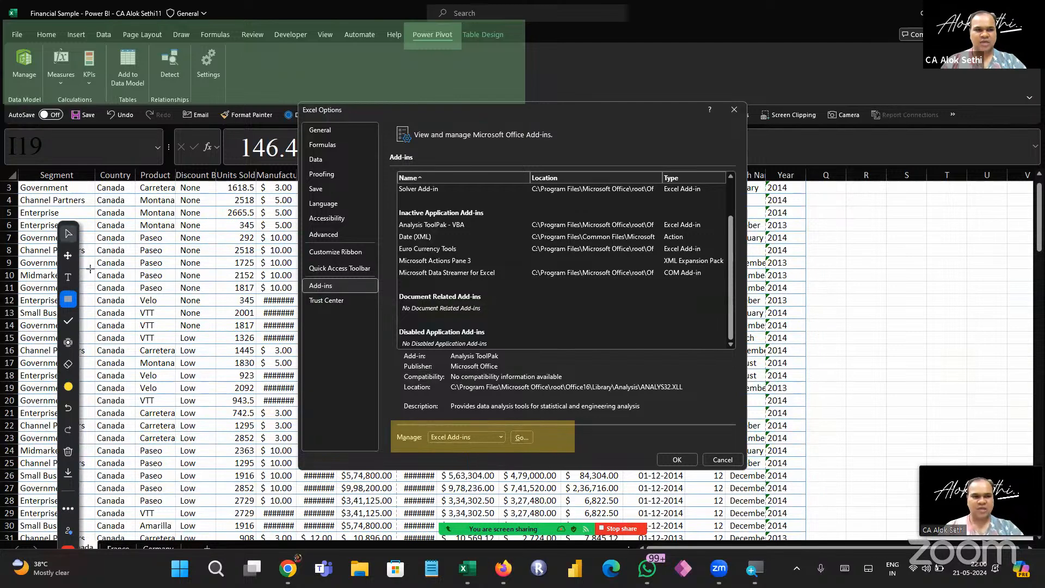
Return to the normal mouse pointer, choose COM Add-ins to manage, and open the list of available COM add-ins
click(68, 233)
click(462, 436)
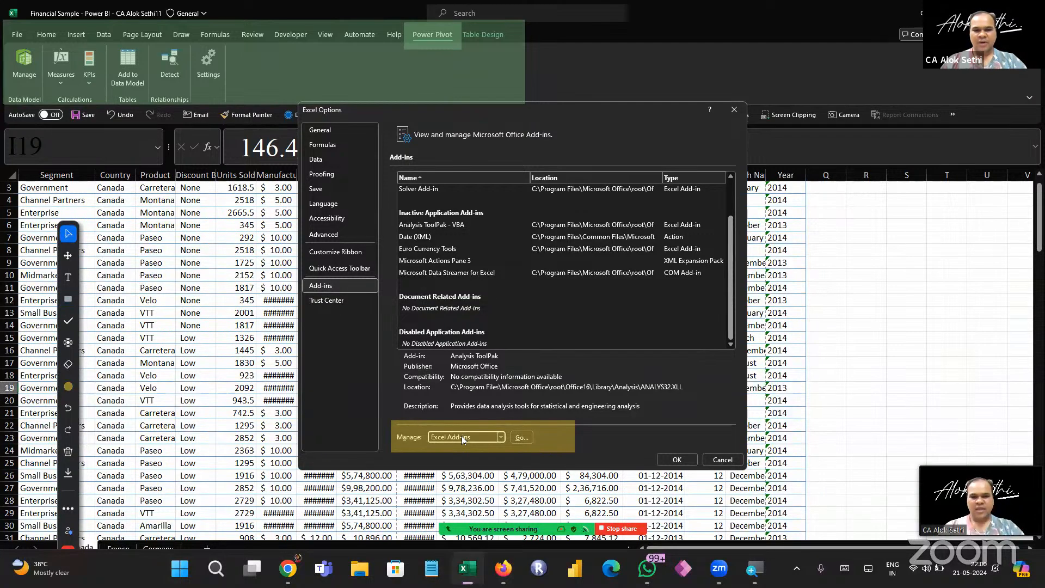
click(462, 436)
click(462, 459)
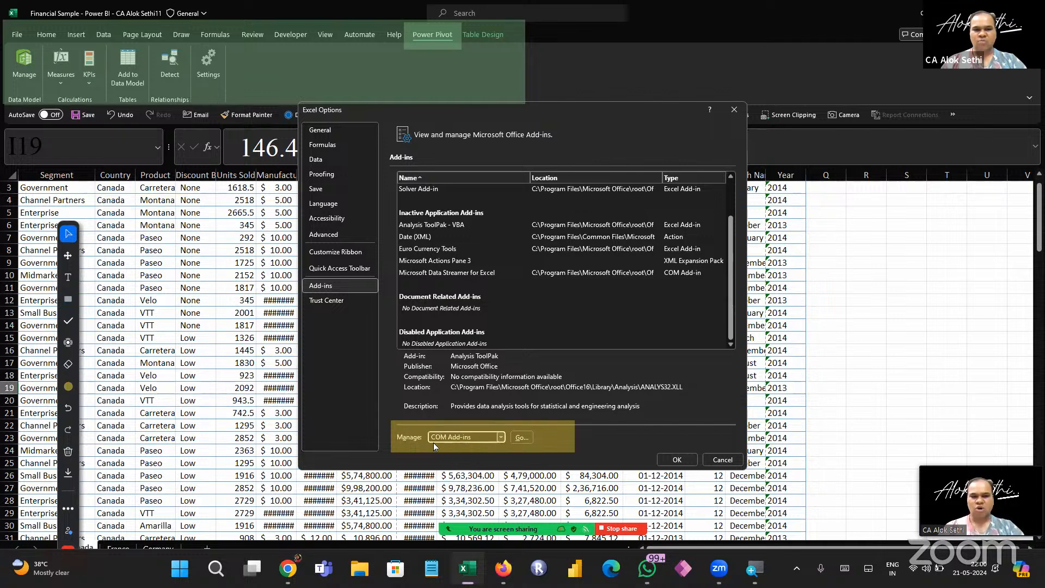
click(524, 435)
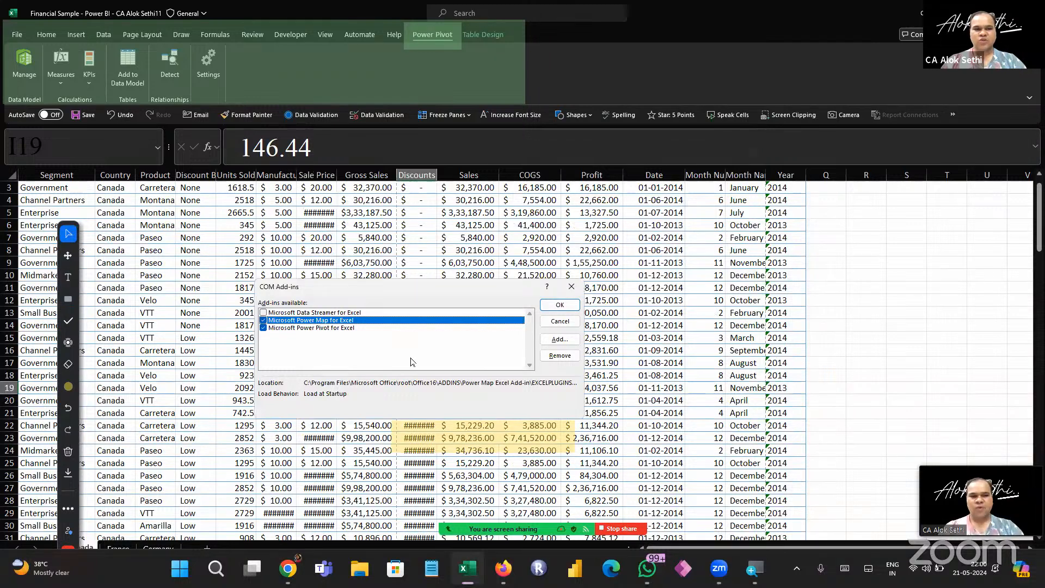
Enable the Microsoft Data Streamer for Excel COM add-in, look at its commands, and return to the Power Pivot commands
drag(397, 290, 456, 301)
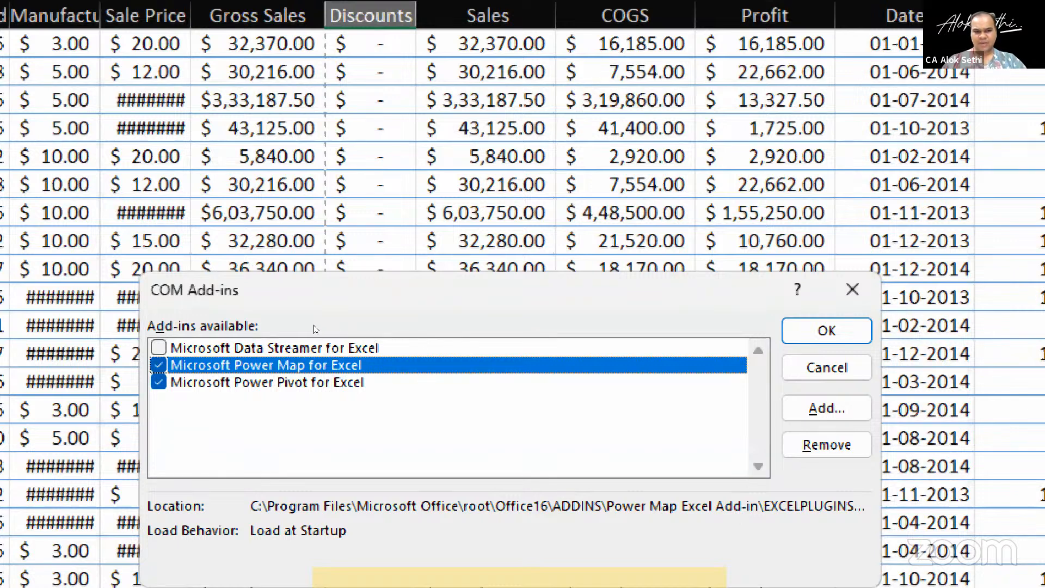
click(326, 347)
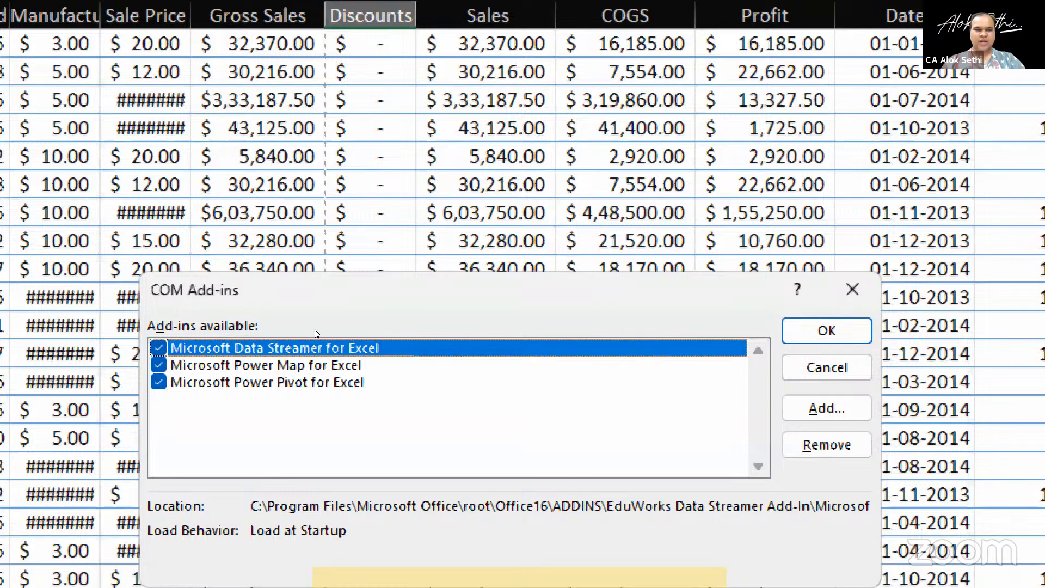
key(Return)
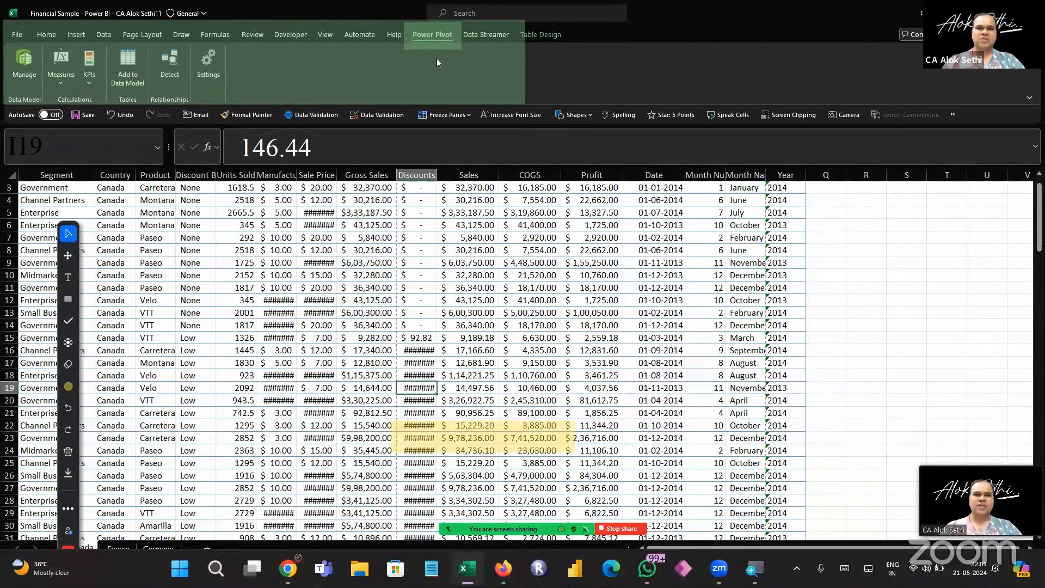
click(466, 41)
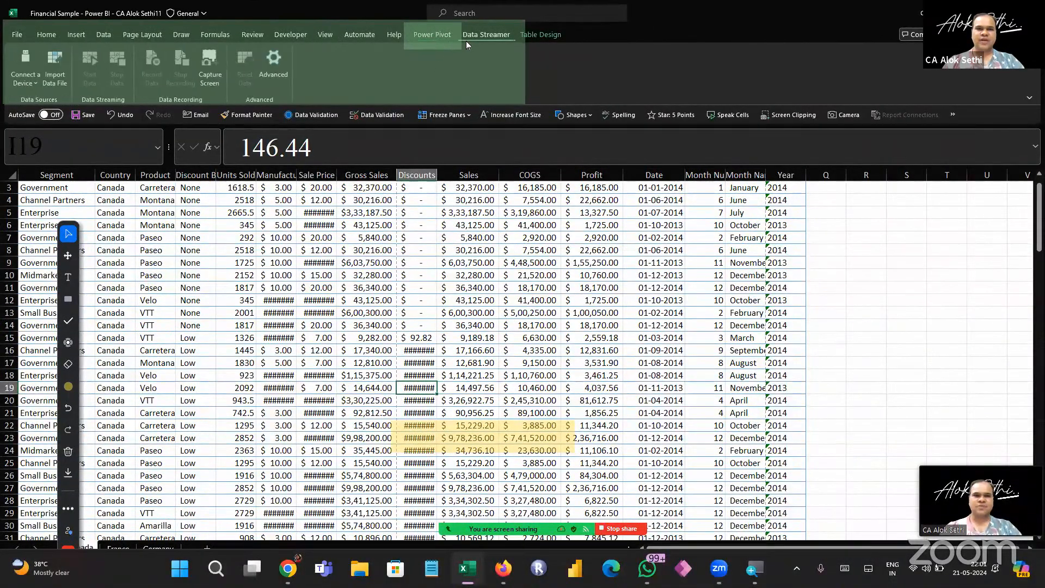
click(437, 37)
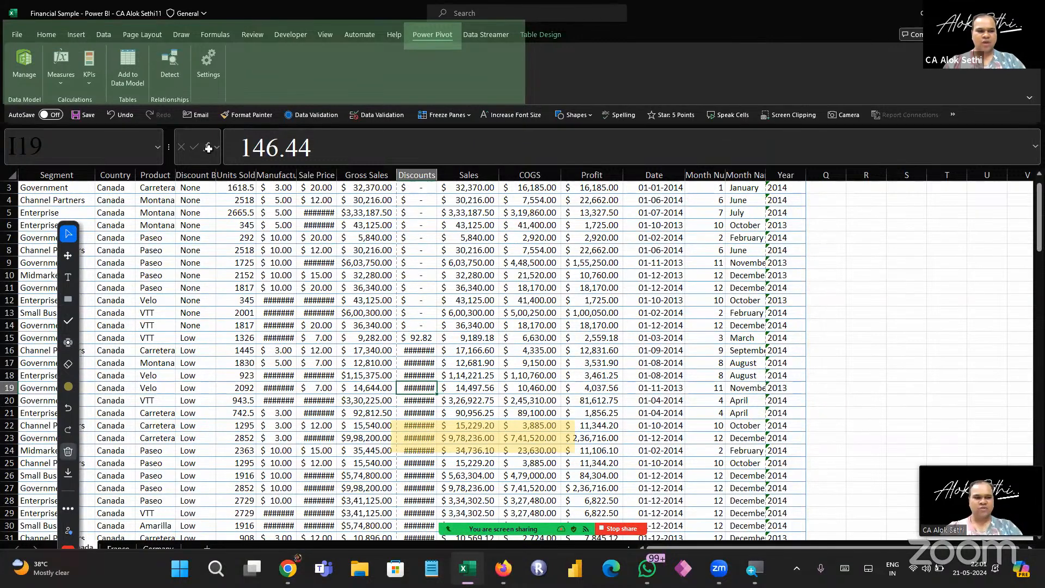
Clear all annotations from the screen and check the meeting chat for new messages
click(68, 451)
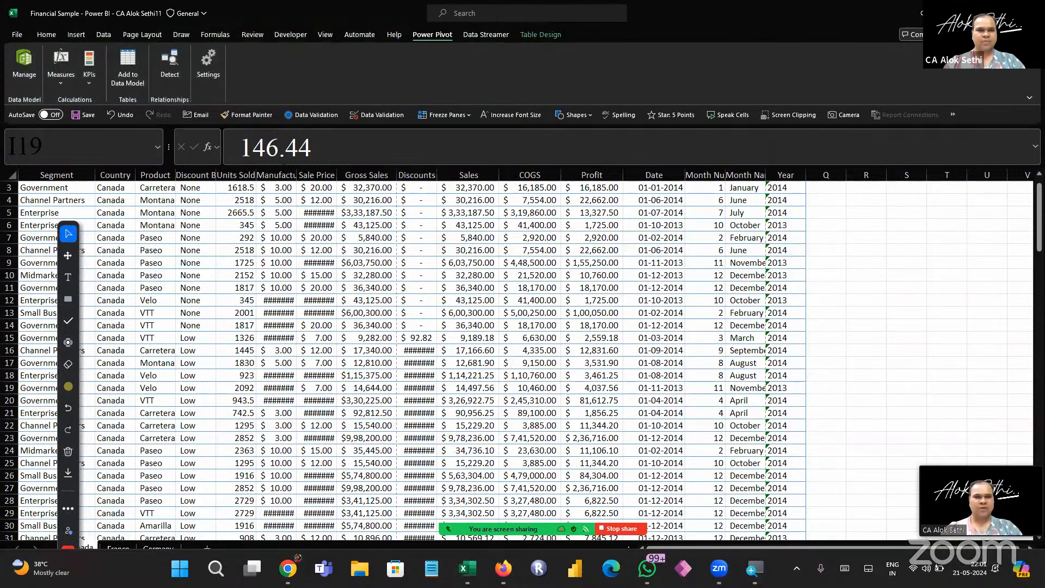
click(442, 36)
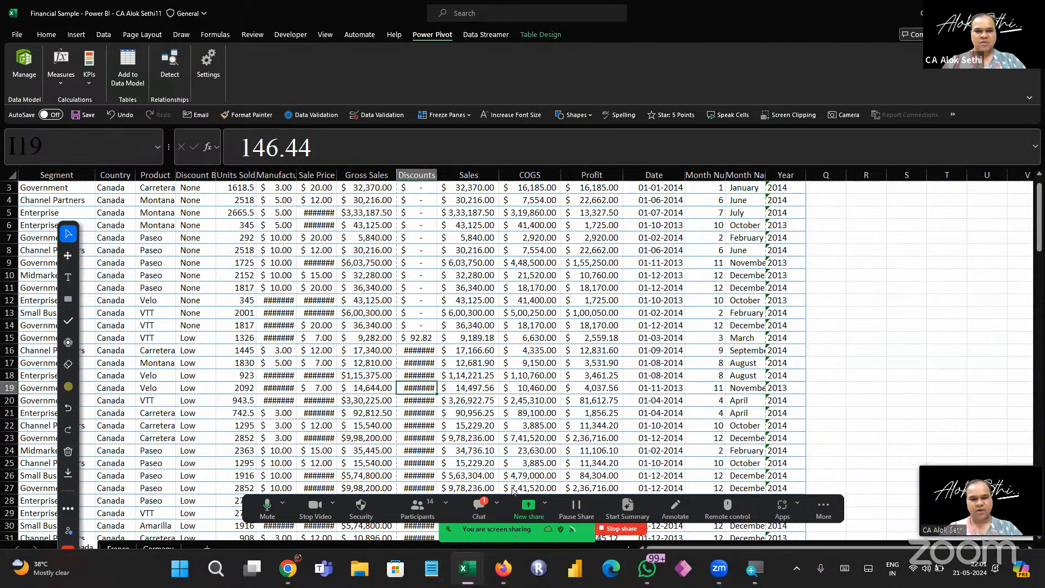
click(479, 508)
click(611, 176)
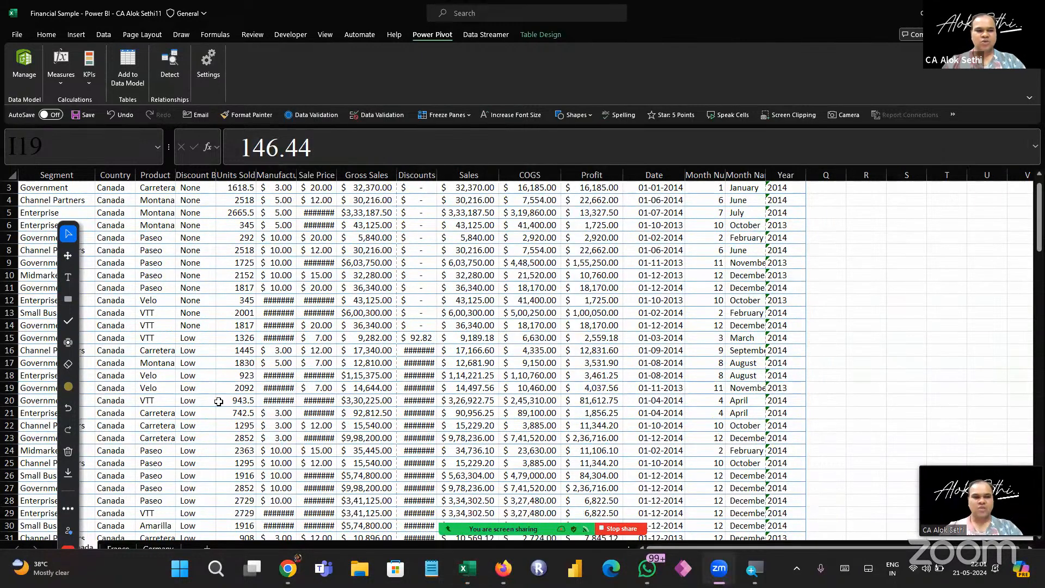
Add the whole financials table of Canada data to the Power Pivot data model and move on to the France sheet
click(116, 442)
key(ctrl+a)
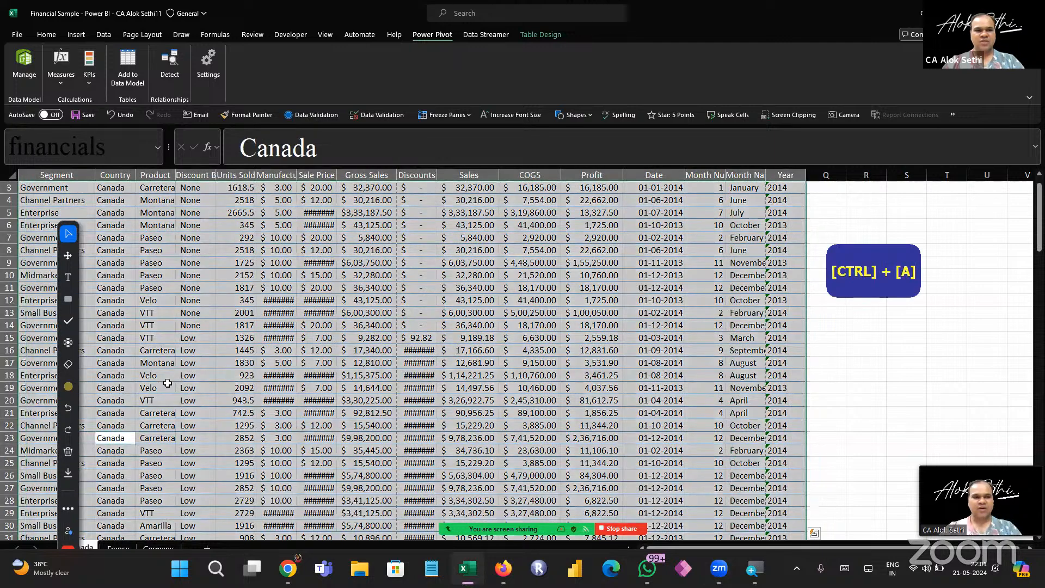
scroll(168, 383, up, 2)
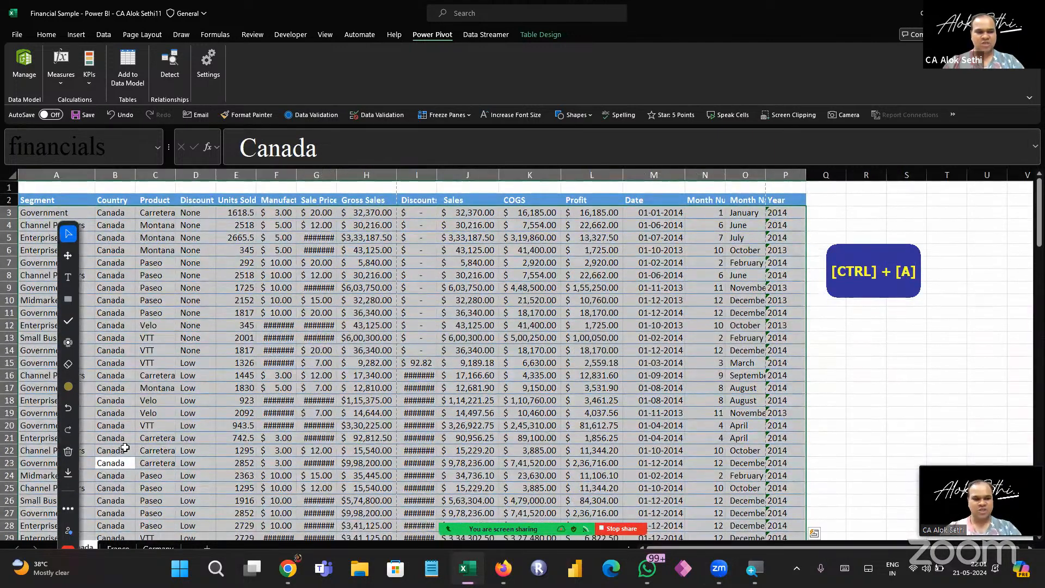
click(130, 71)
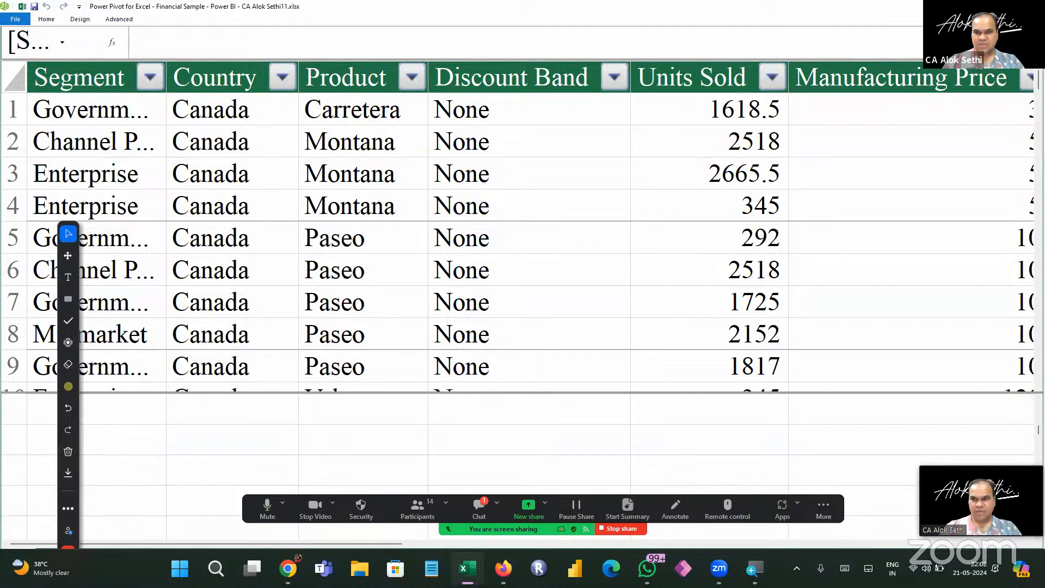
click(1008, 6)
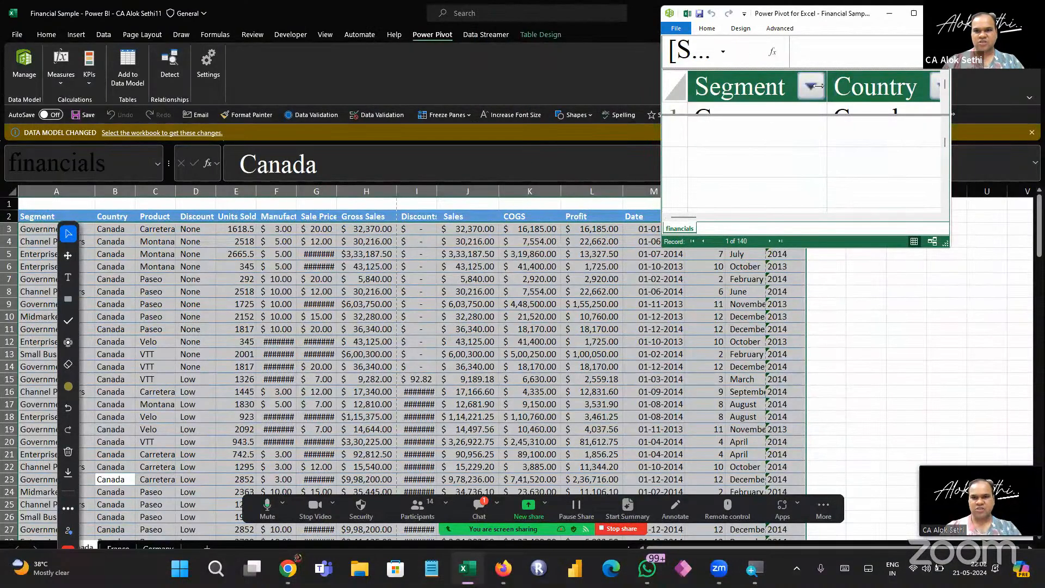
click(938, 13)
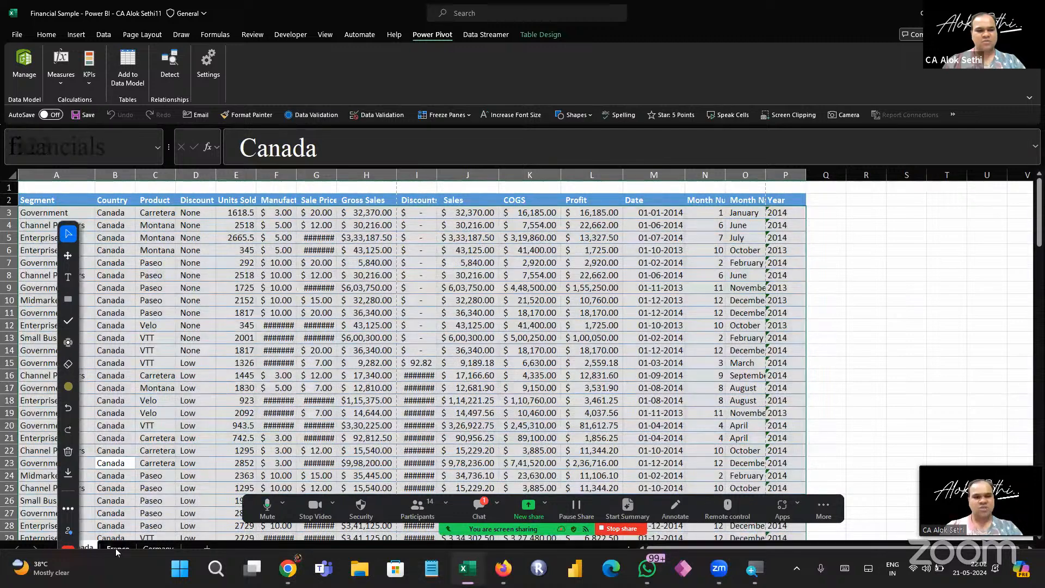
click(116, 550)
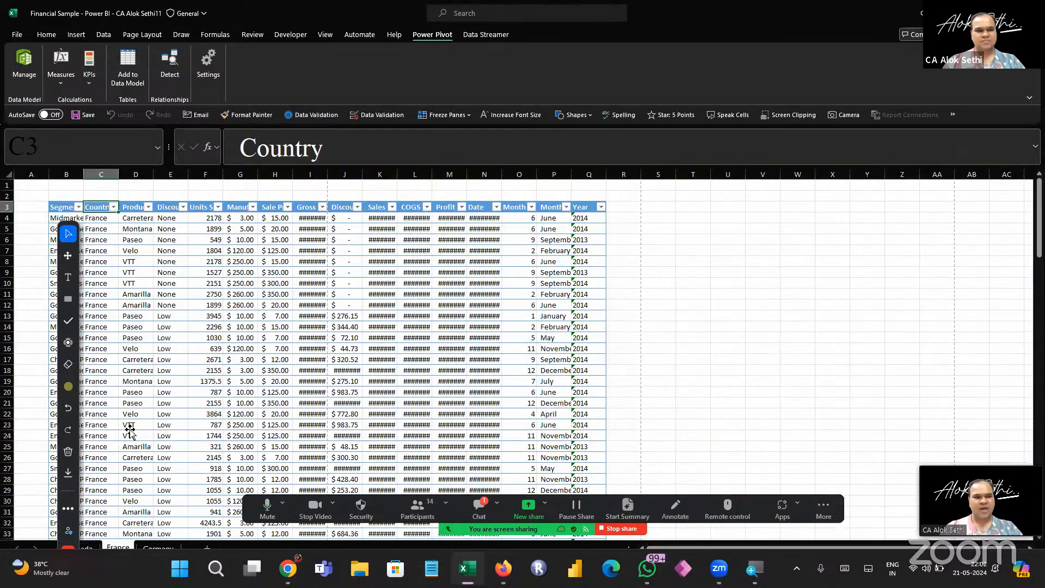
click(130, 427)
key(ctrl+a)
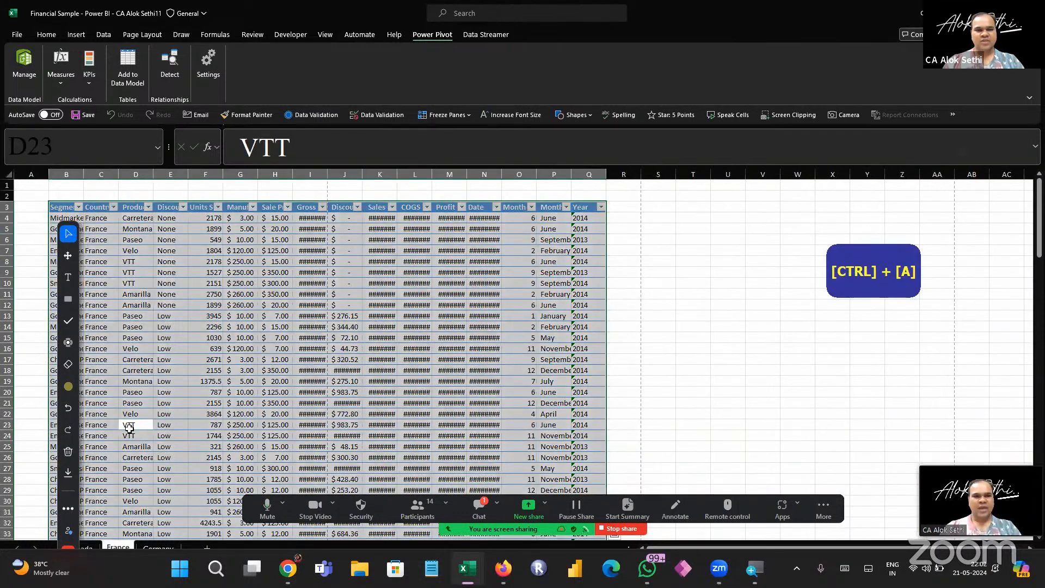
click(133, 338)
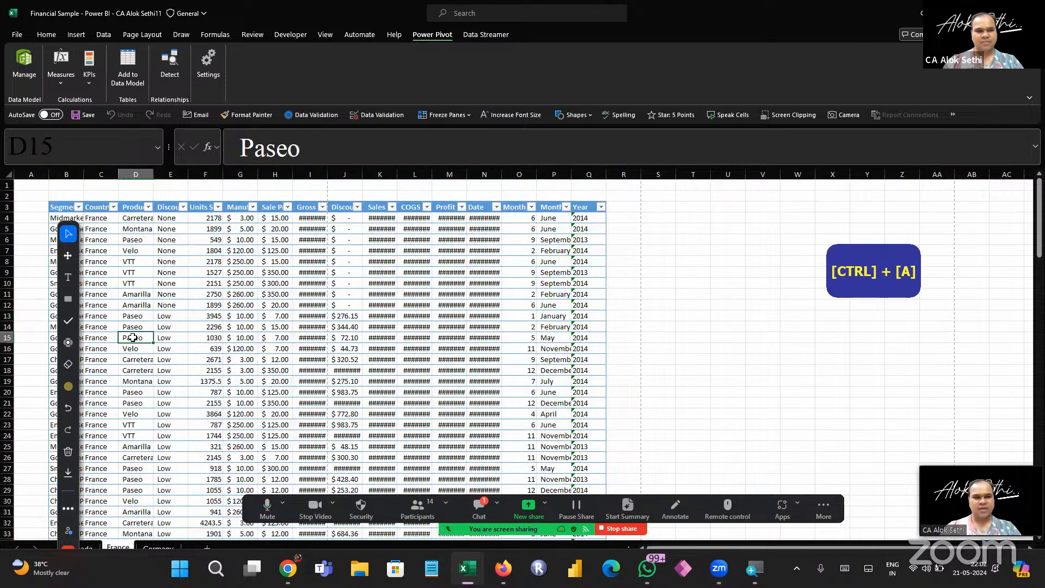
click(61, 215)
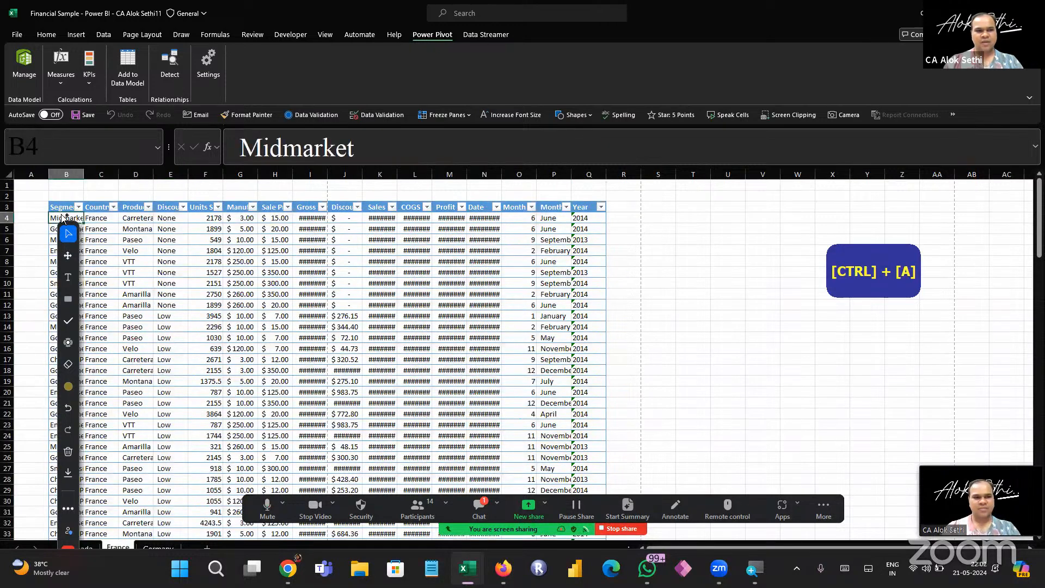
key(ctrl+a)
click(129, 75)
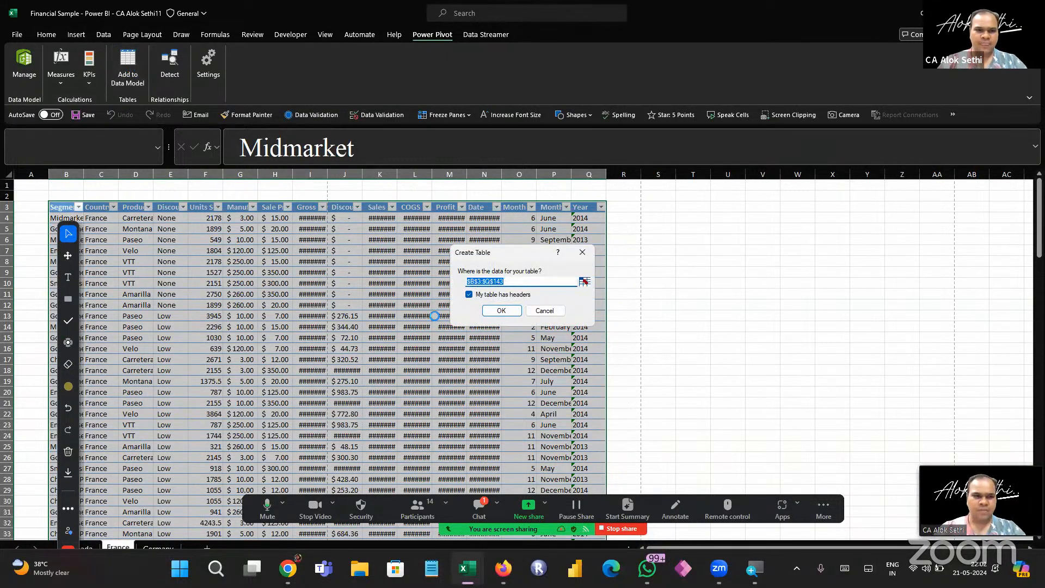
click(543, 309)
Add the France range B3:Q143 to the data model as a table with headers, view it in Power Pivot, and close that window
click(204, 249)
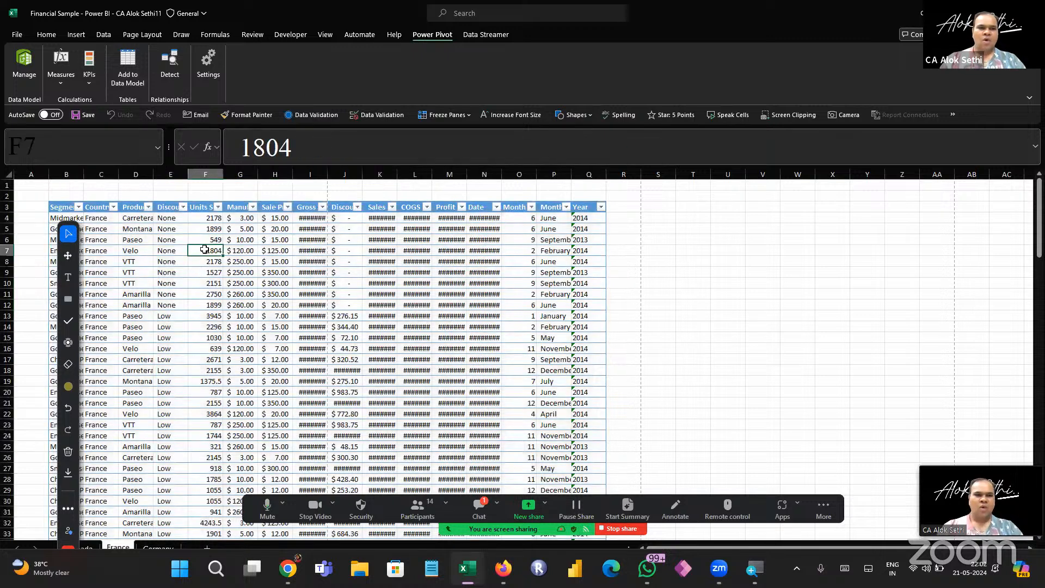
key(ctrl+a)
key(Down)
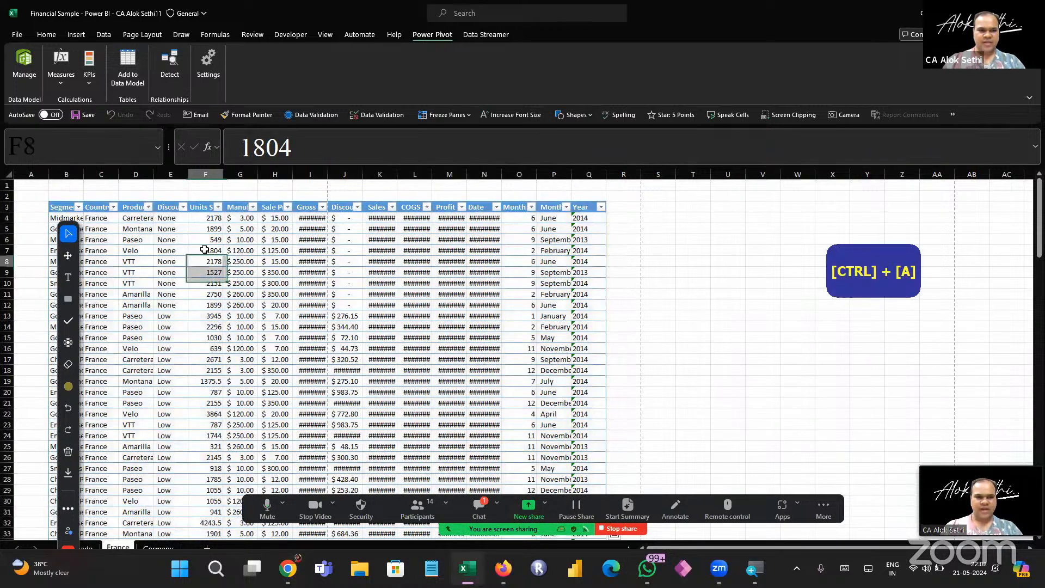
key(Left)
key(Home)
key(Up)
key(Up)
key(Up)
key(Up)
key(Right)
key(ctrl+shift+Right)
key(ctrl+shift+Down)
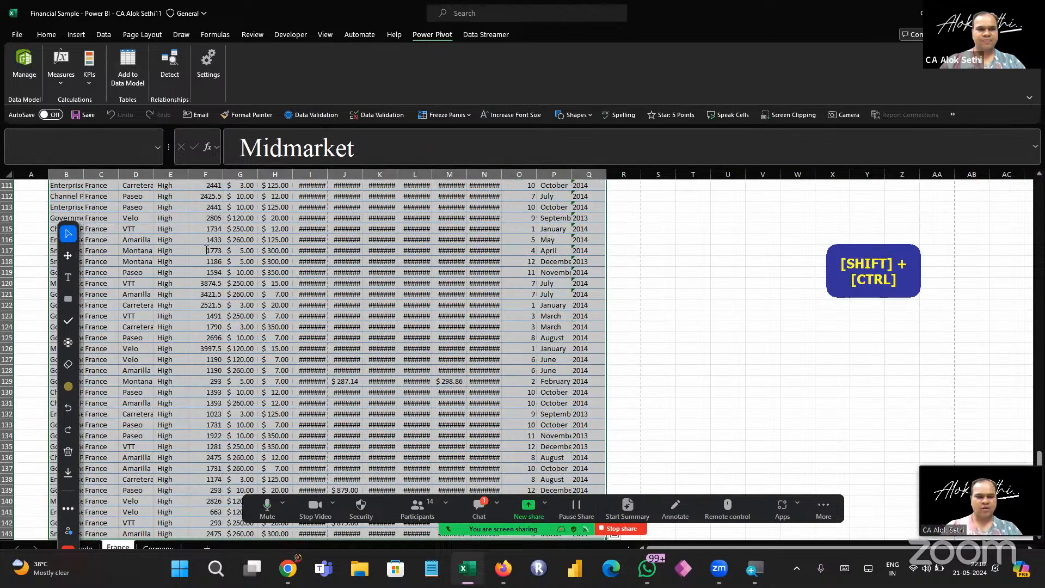
click(128, 68)
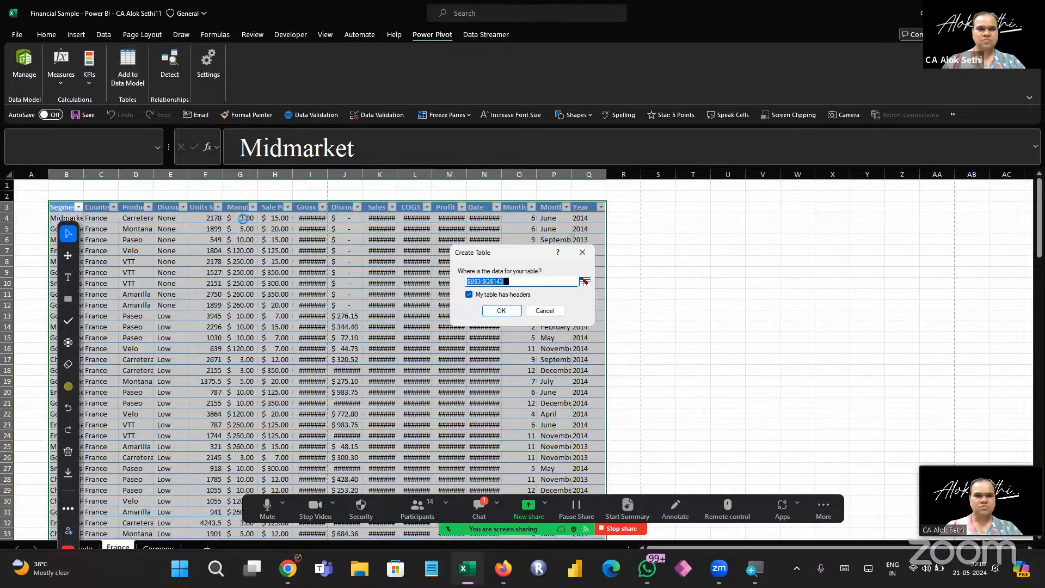
click(501, 311)
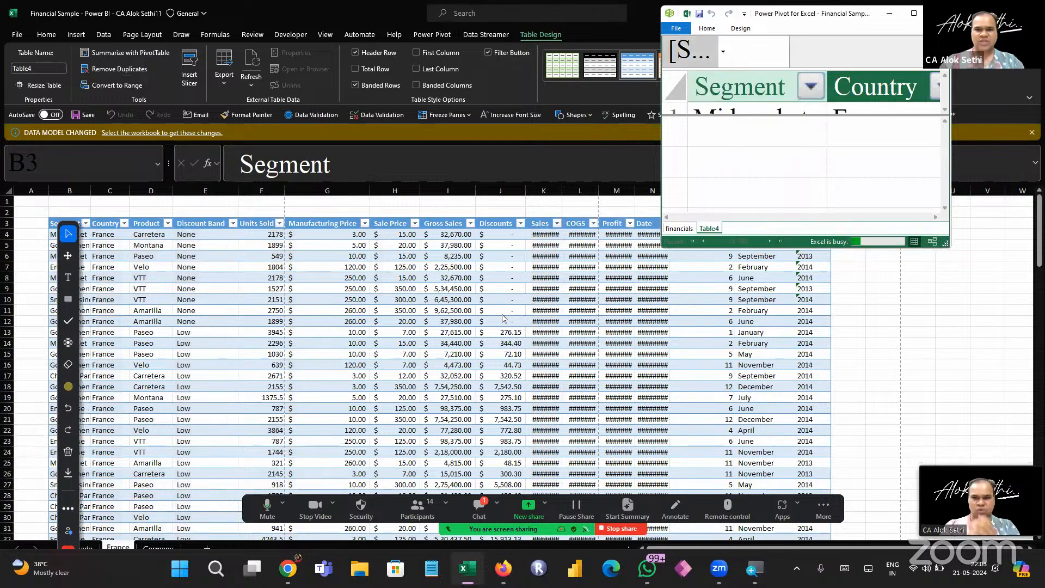
click(708, 230)
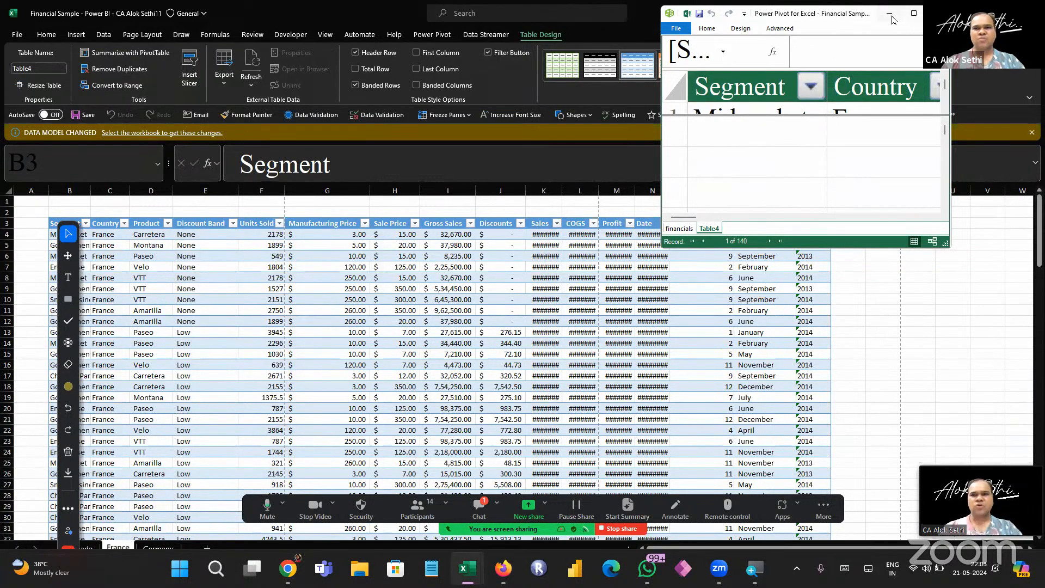
click(937, 13)
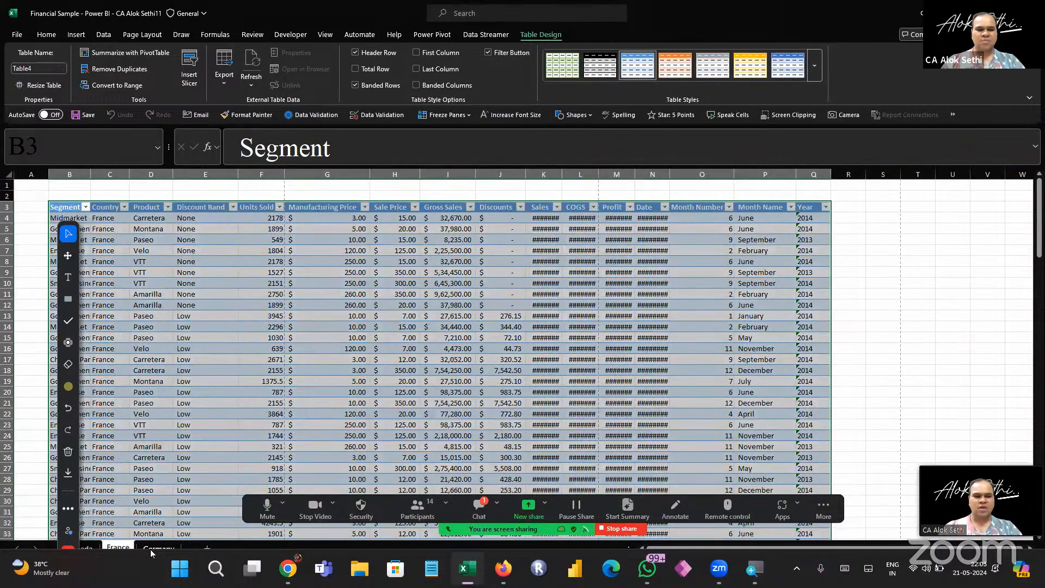
Add the Germany sheet's range B4:Q144 to the data model as a table with headers and close the Power Pivot window
click(158, 548)
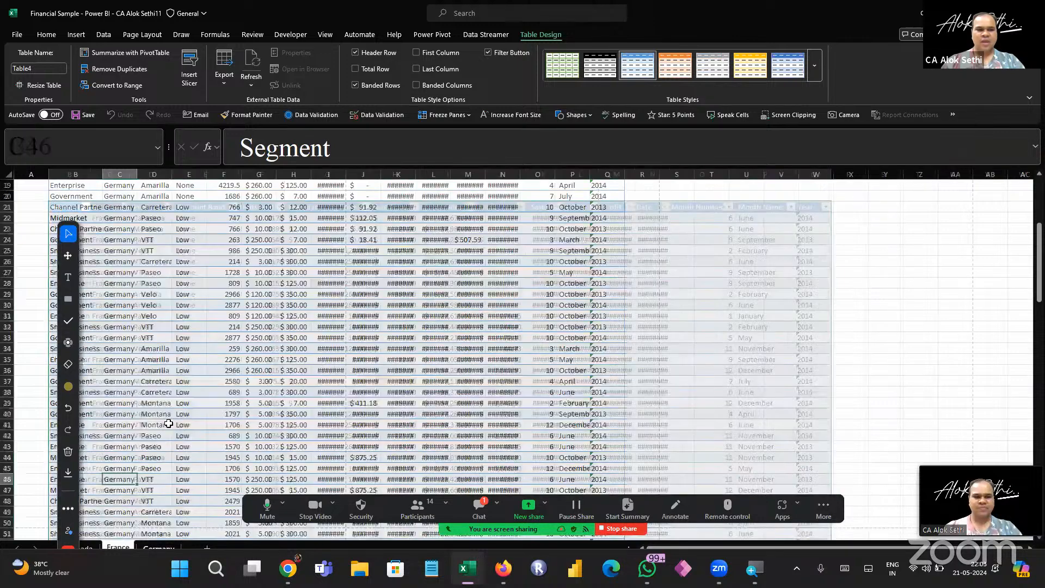
click(169, 424)
key(ctrl+a)
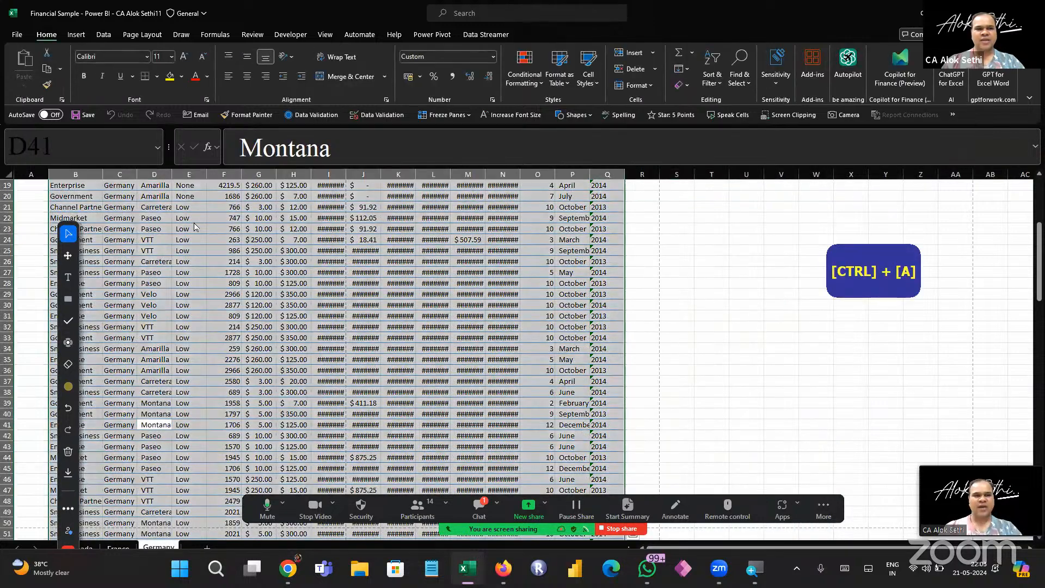
click(432, 35)
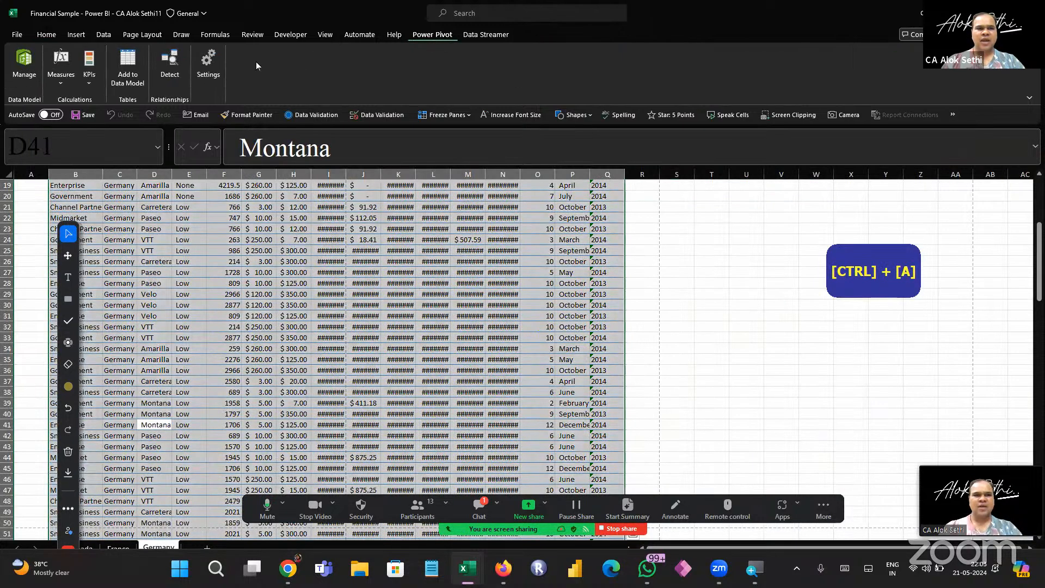
click(126, 86)
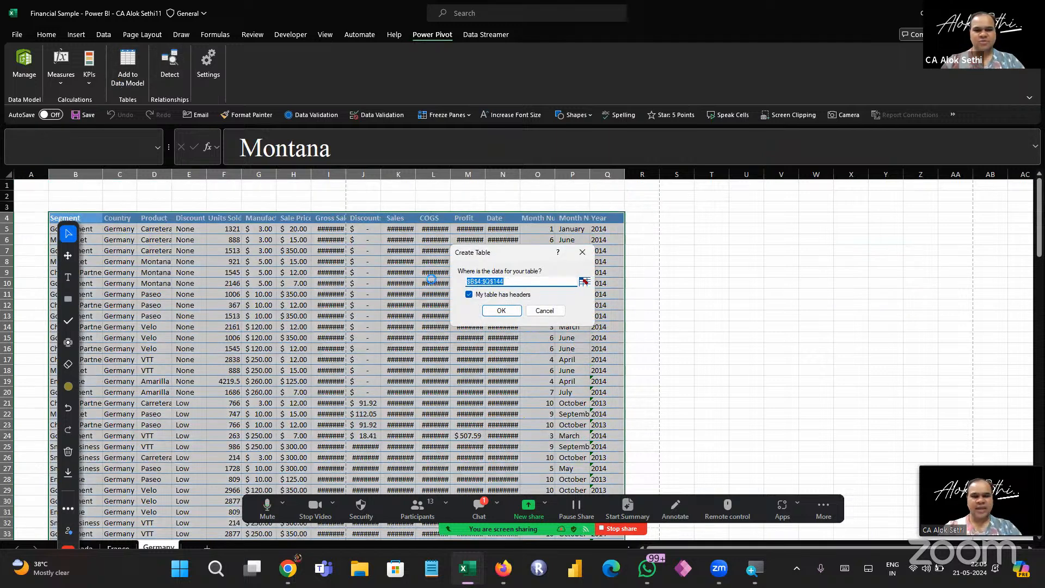
click(495, 308)
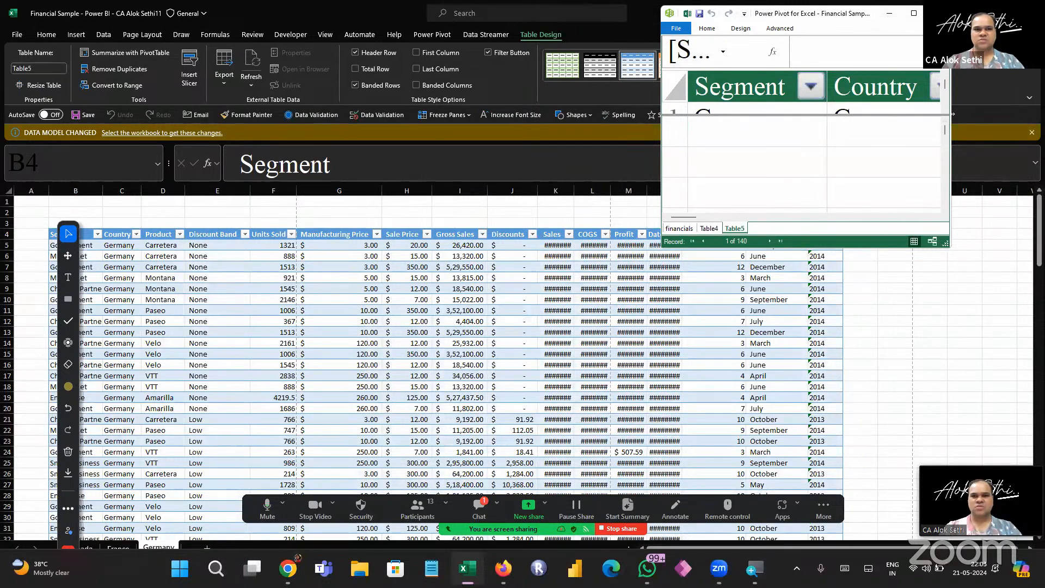
click(938, 13)
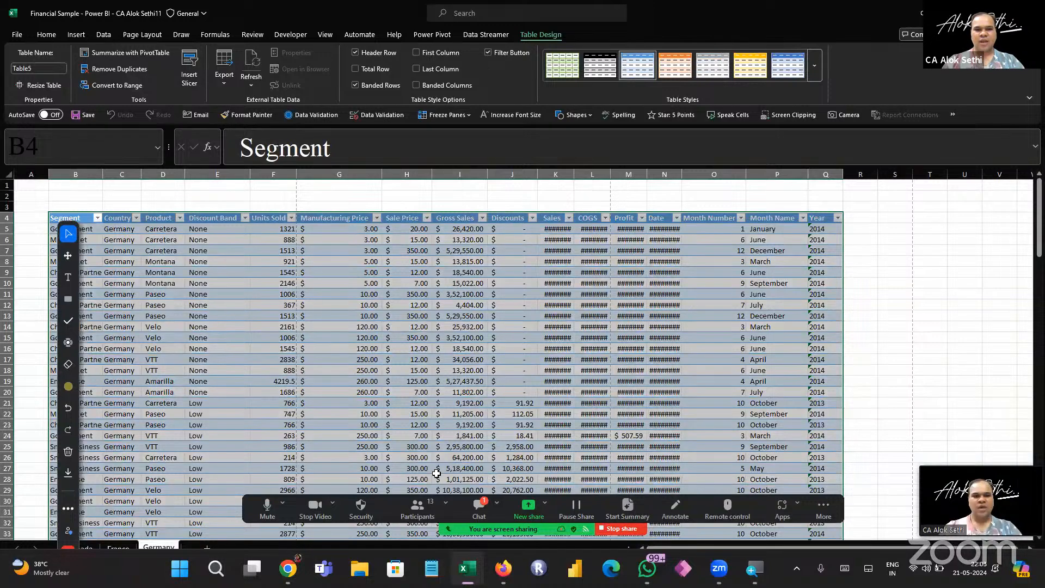
Read the new meeting chat messages and bring the Power Pivot commands back into view
click(479, 508)
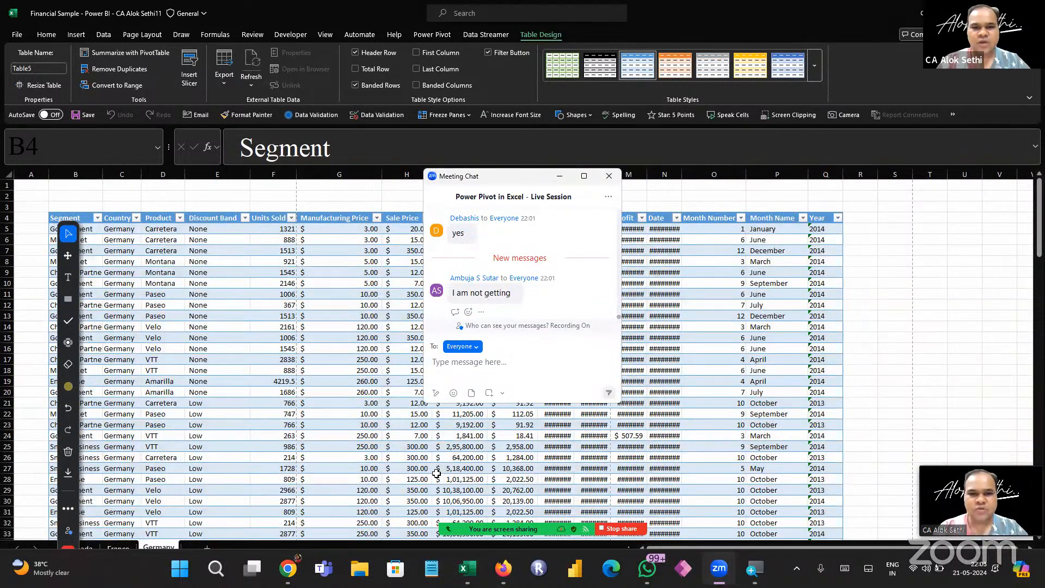
click(609, 176)
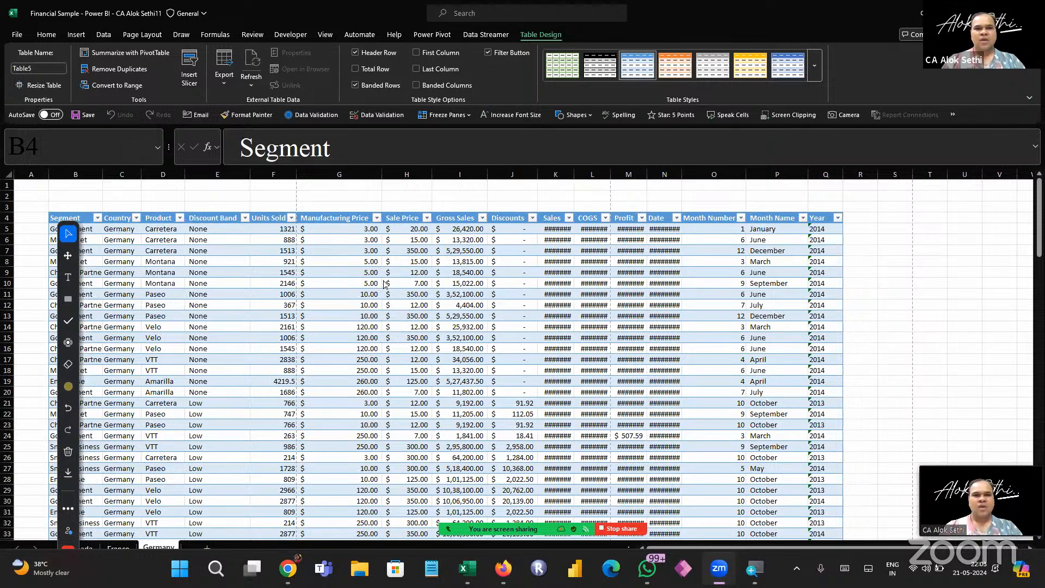
click(433, 34)
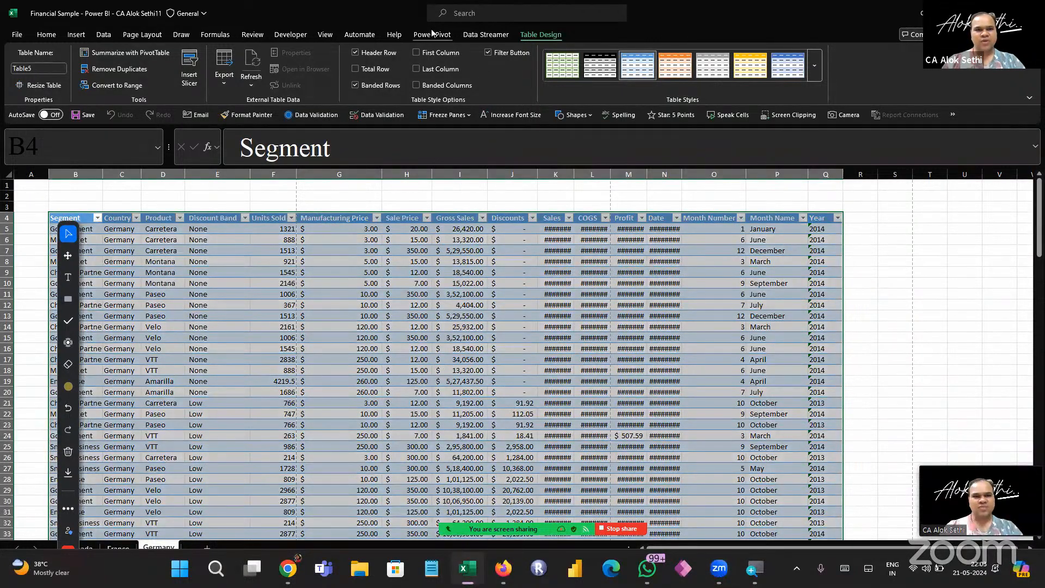
click(445, 36)
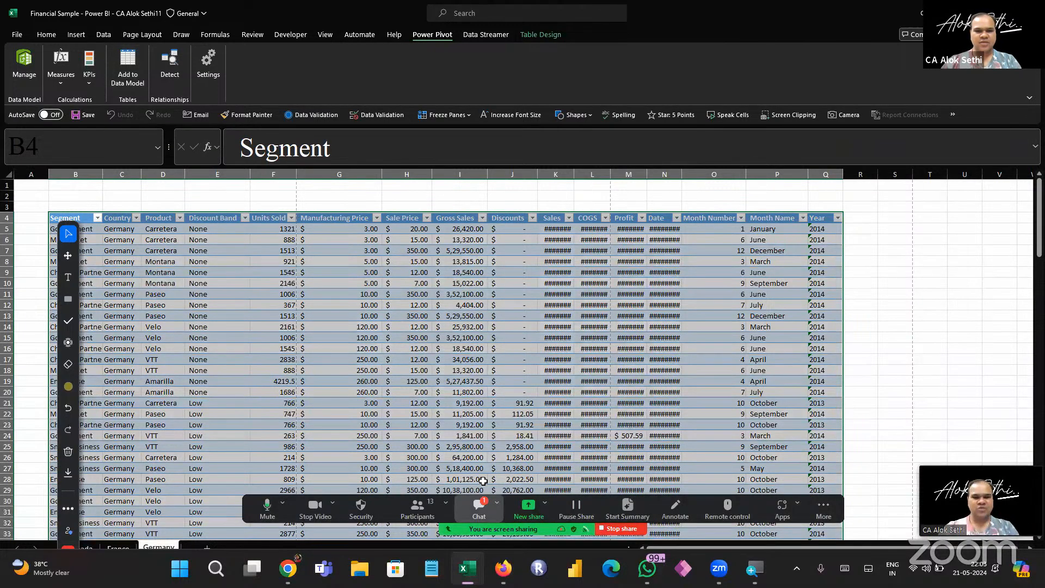
Check the meeting chat for the attendee's latest message, close it, and select the whole Germany table
click(479, 509)
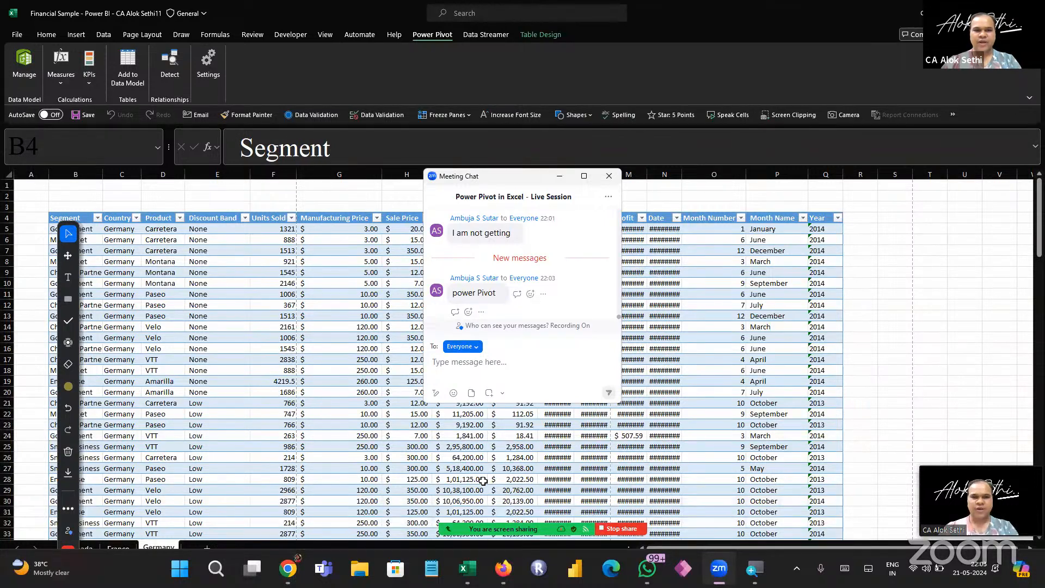
click(609, 176)
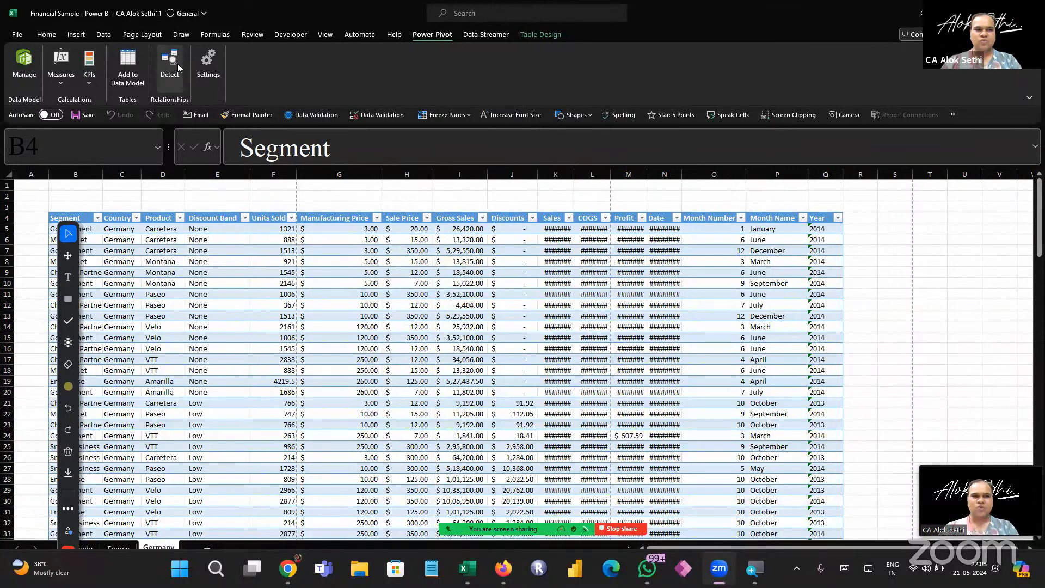
key(ctrl+a)
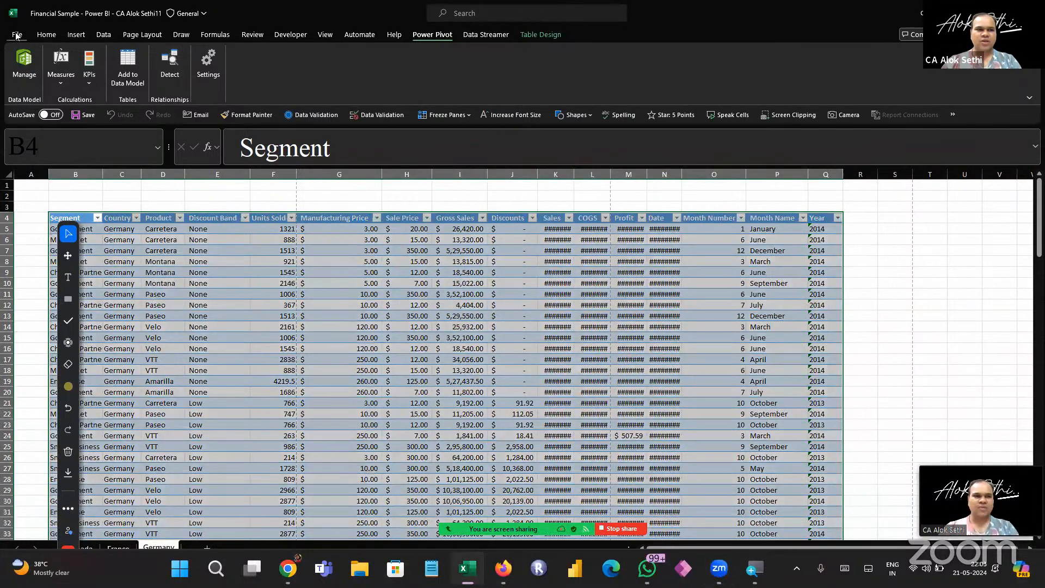
Show the COM Add-ins list in Excel's options and accept it with Microsoft Power Pivot for Excel enabled
click(16, 35)
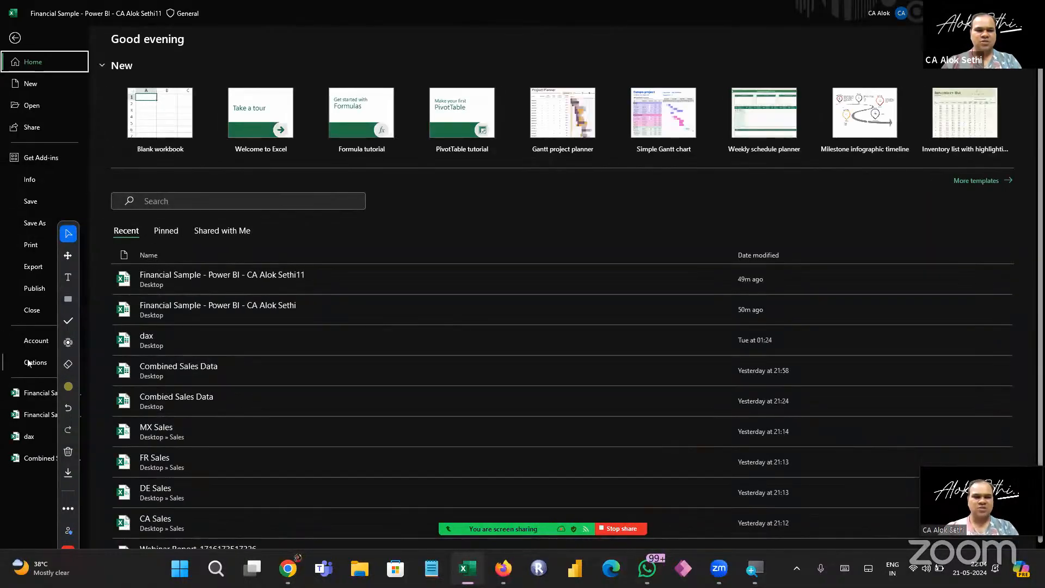
click(28, 362)
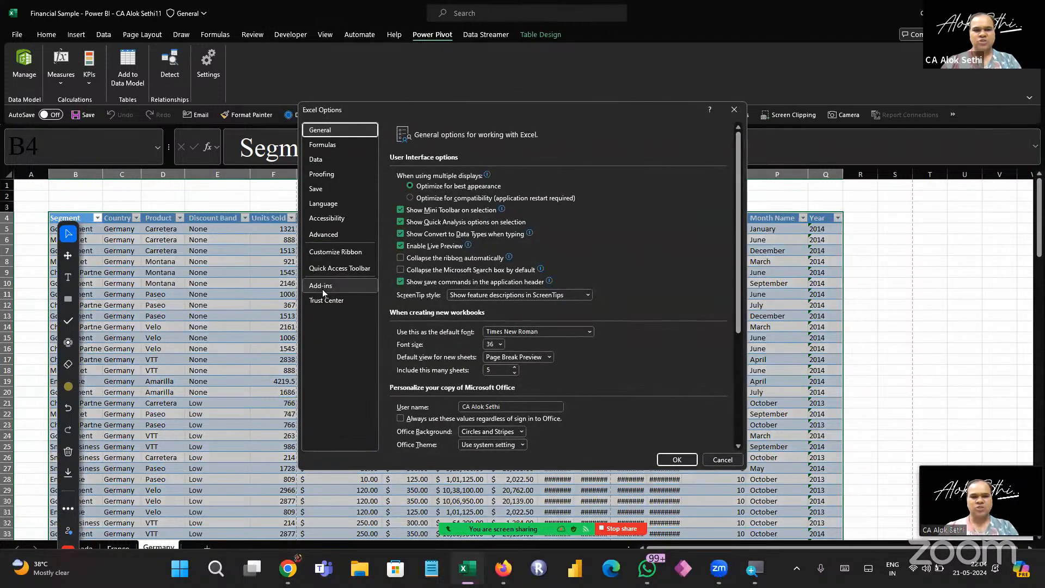
click(322, 289)
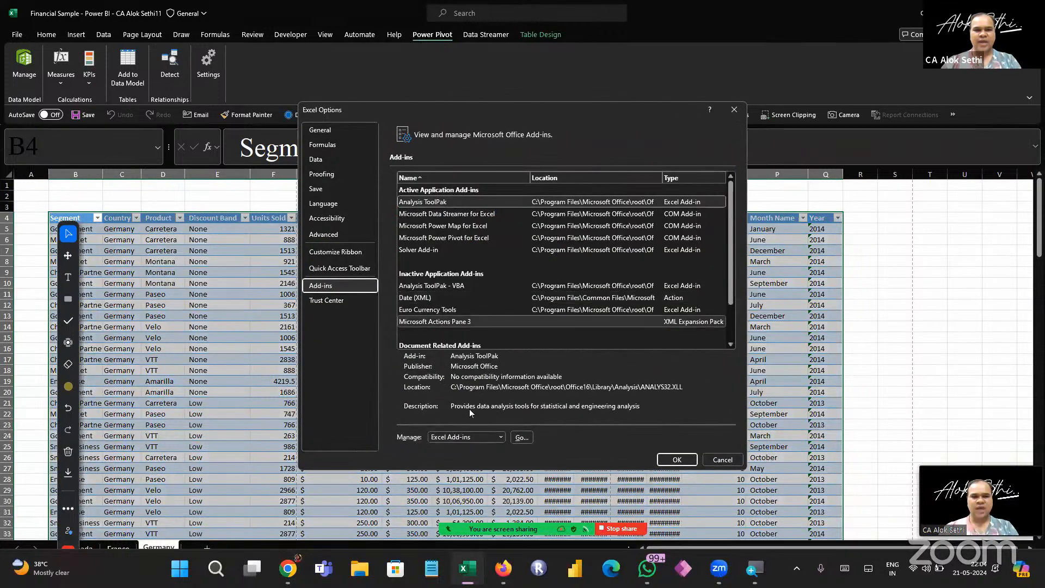
click(460, 436)
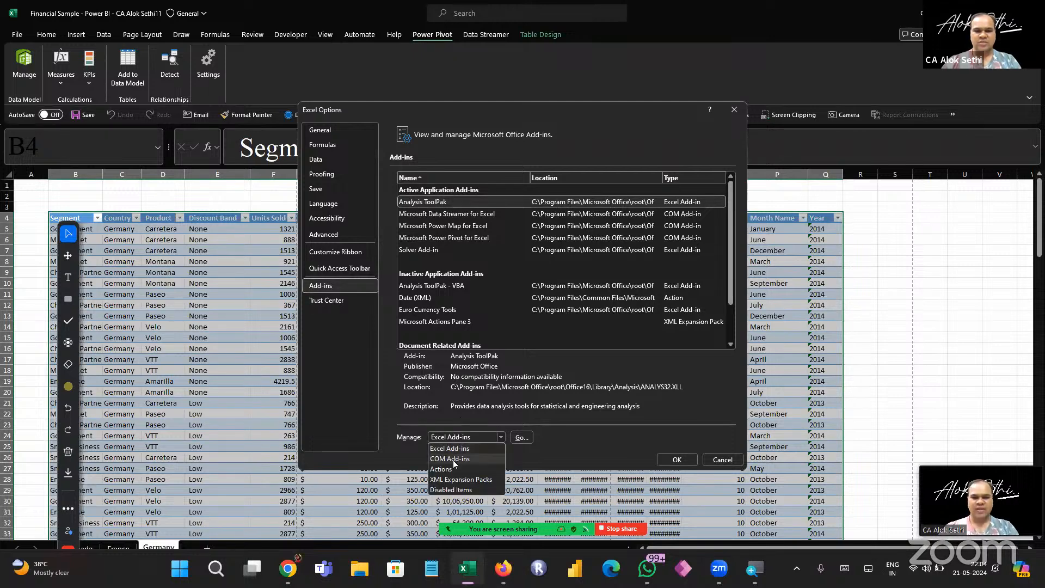
click(453, 460)
click(522, 439)
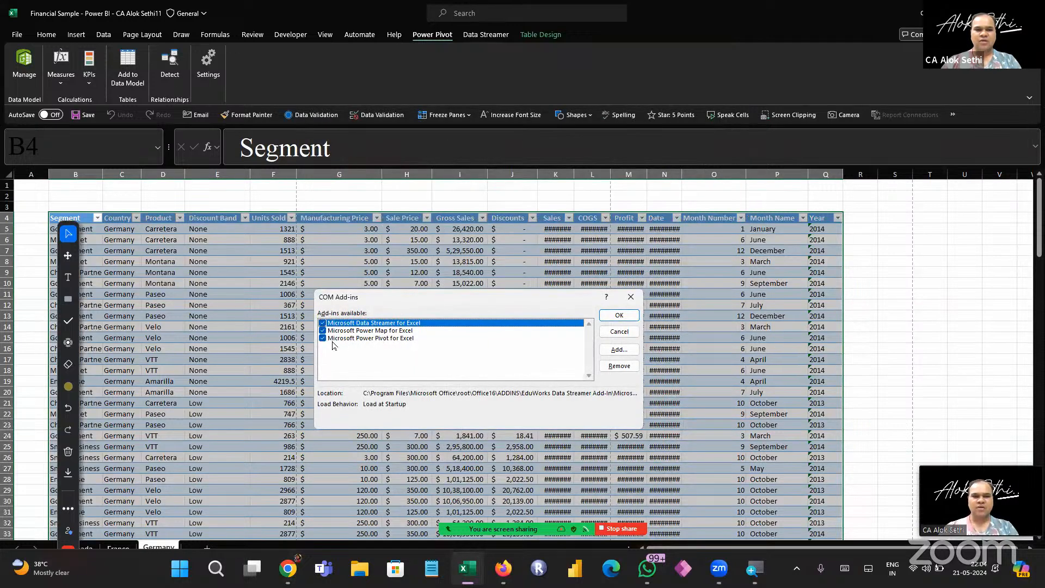
click(613, 316)
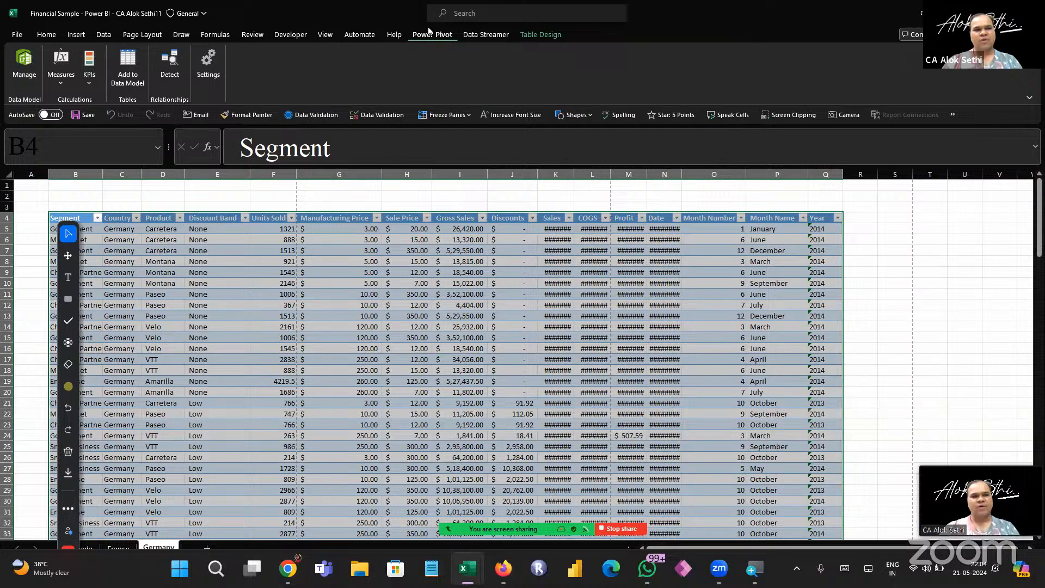
Open the data model in a maximized Power Pivot window and switch it to Diagram View
click(34, 75)
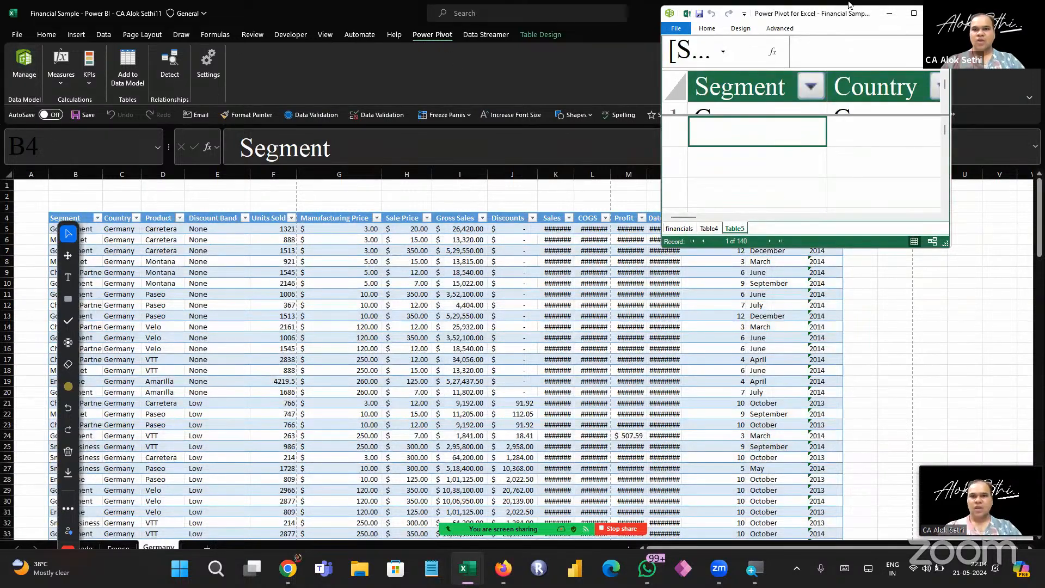
click(914, 14)
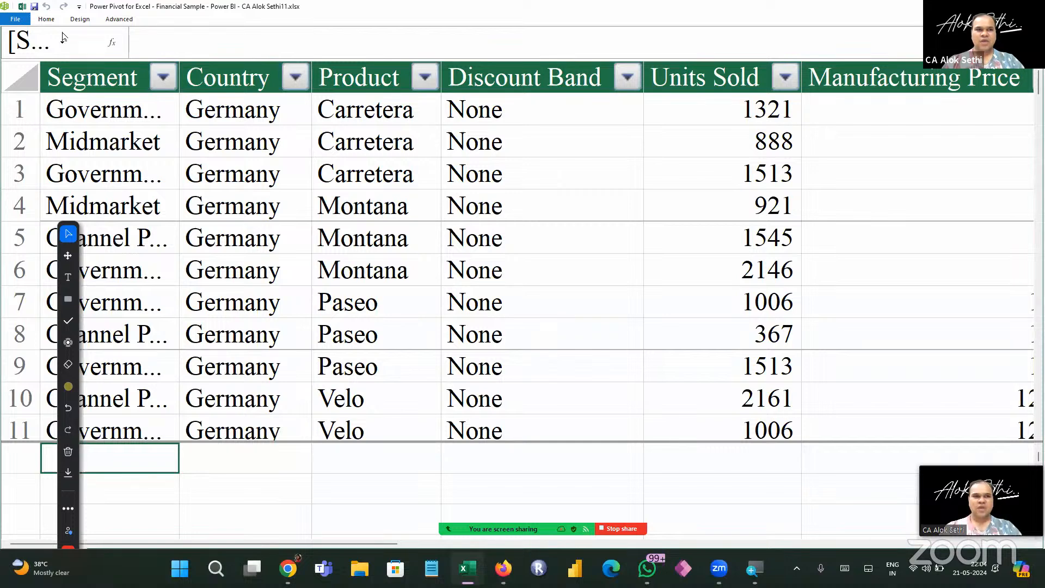
click(46, 20)
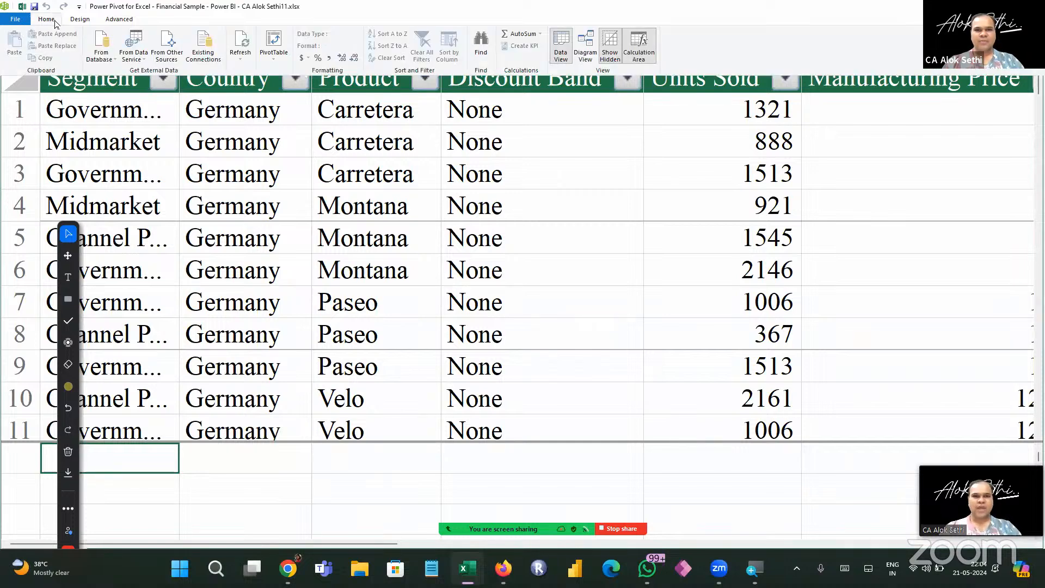
click(585, 44)
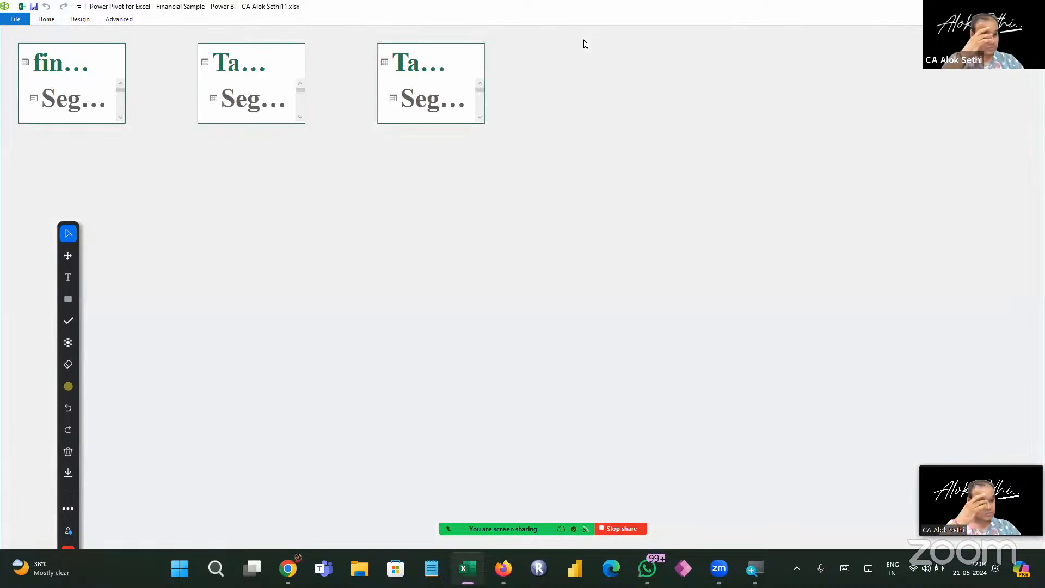
Enlarge the Table5, Table4 and financials boxes in the diagram and shift Table4 and Table5 away from financials
drag(481, 120, 795, 477)
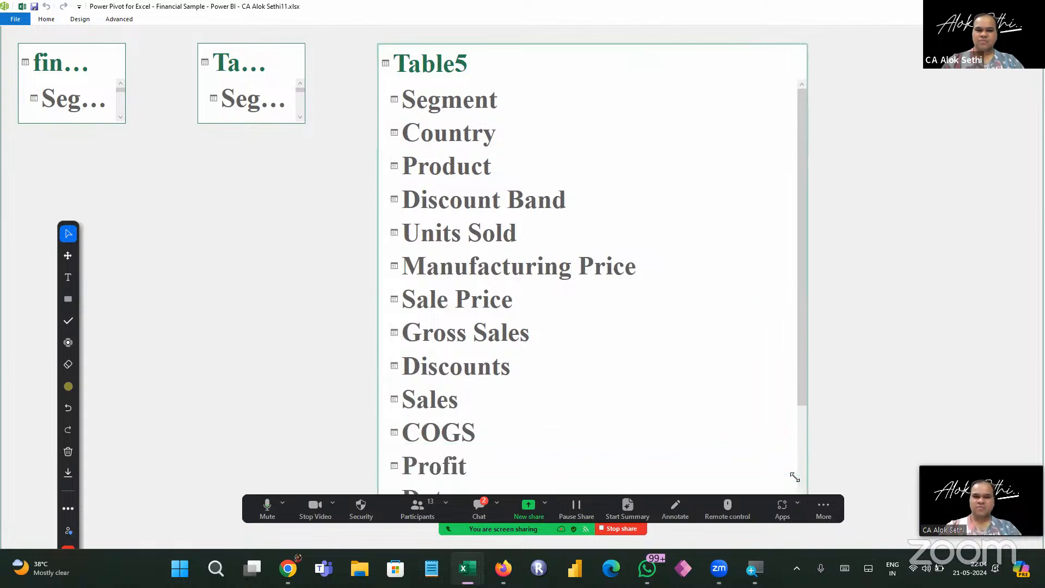
drag(733, 68, 874, 42)
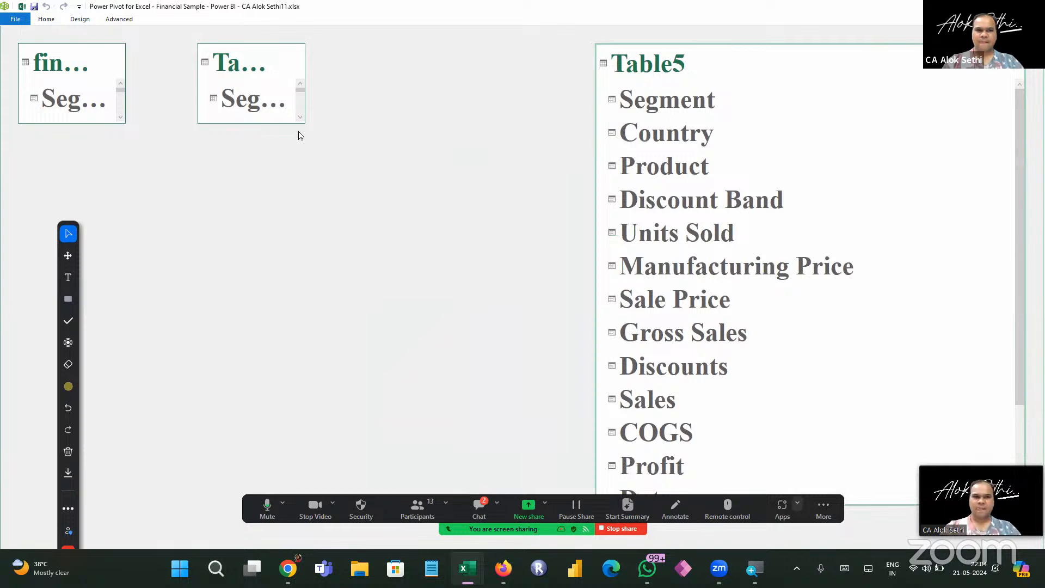
drag(301, 120, 495, 553)
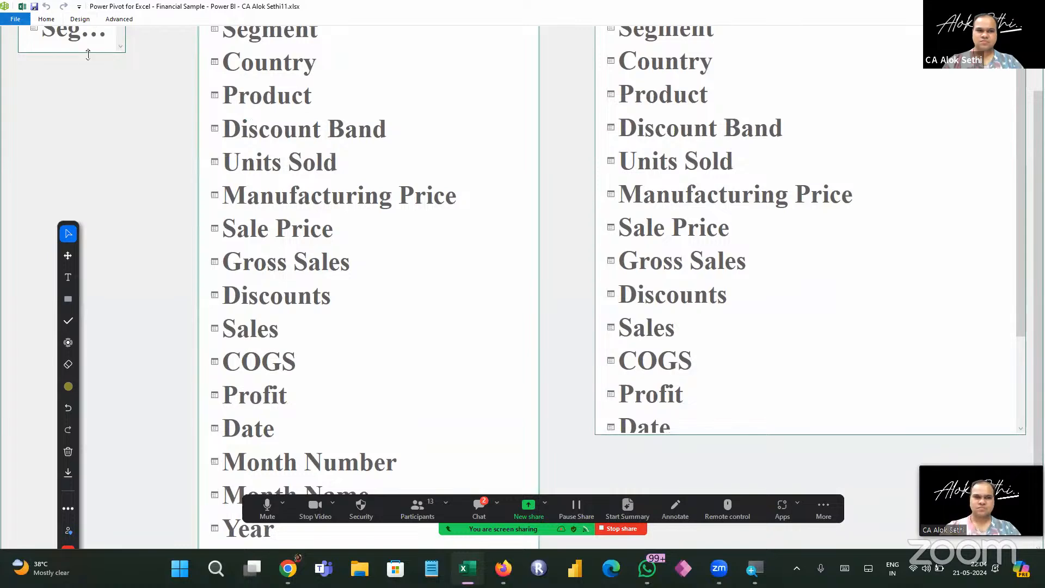
drag(122, 55, 191, 298)
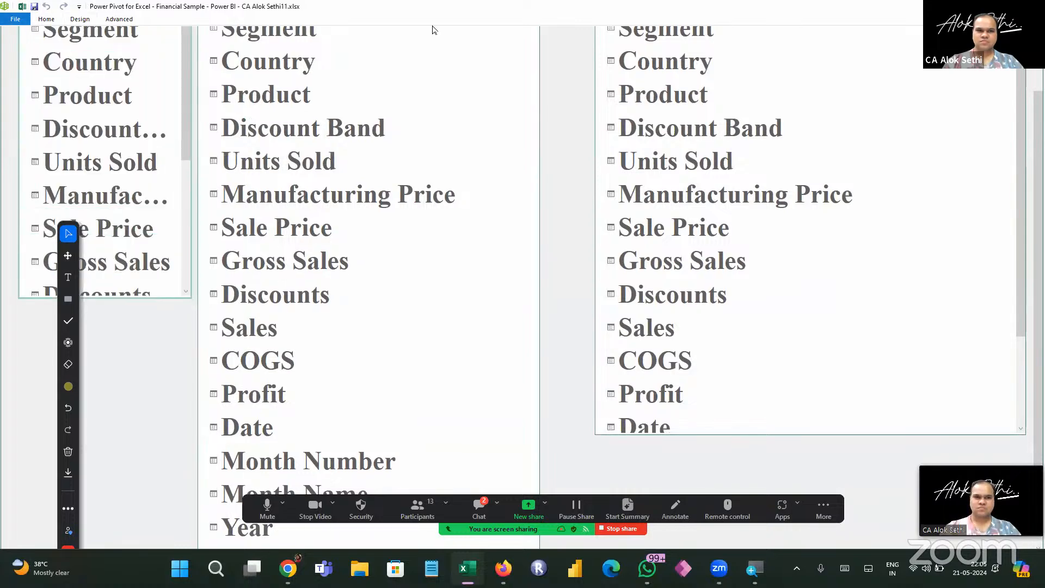
scroll(561, 269, up, 1)
drag(663, 54, 785, 58)
drag(449, 70, 613, 77)
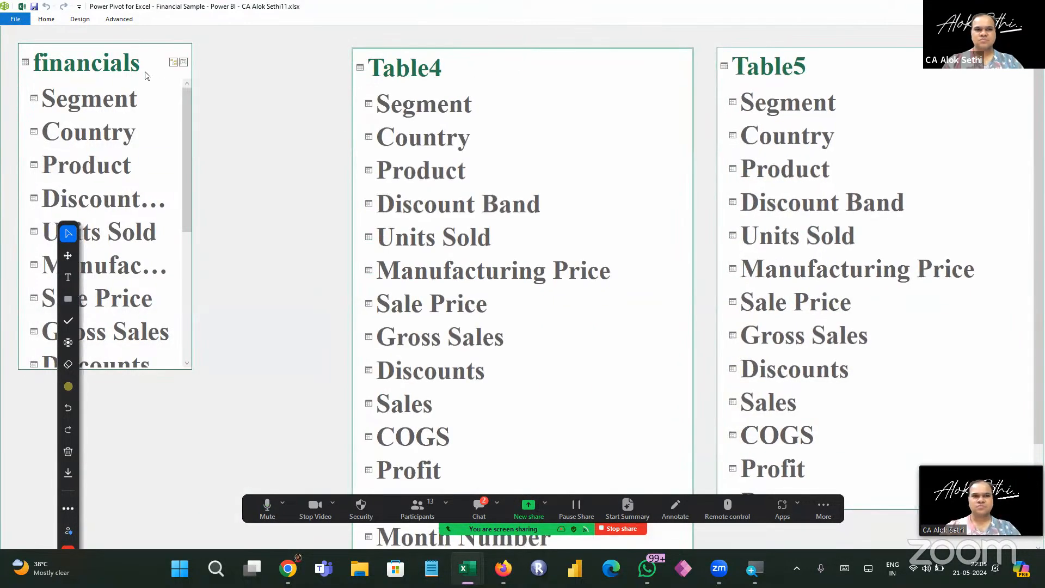
Move the financials box slightly toward Table4 and enlarge it to show all its fields through Year
drag(146, 75, 186, 77)
drag(230, 368, 280, 546)
scroll(247, 443, down, 2)
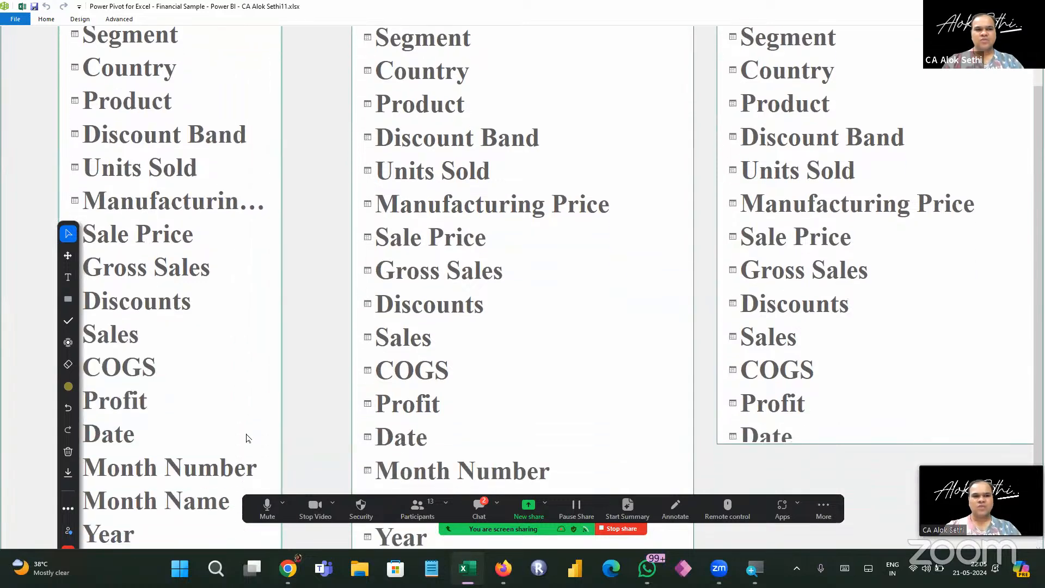
scroll(325, 218, up, 1)
scroll(326, 215, down, 1)
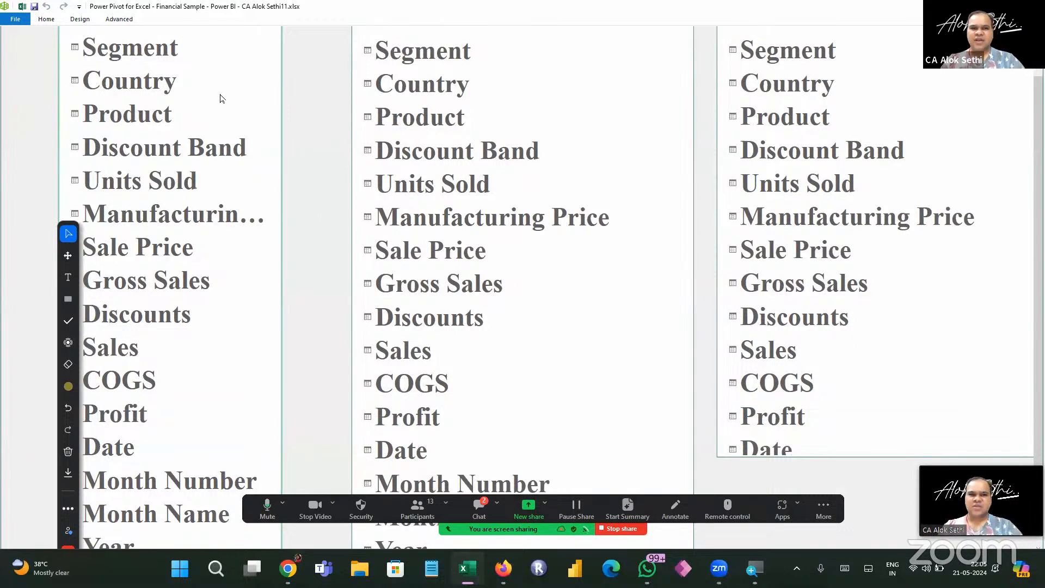
Try to relate the Segment, Month Name and Year fields of financials to the matching fields in Table4, dismissing each message
drag(171, 51, 430, 65)
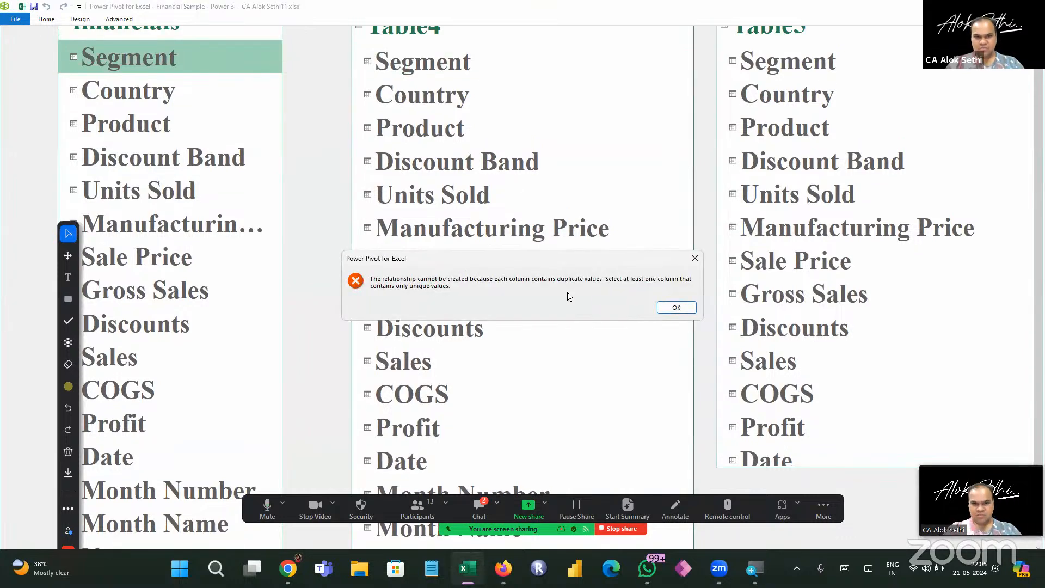
click(678, 308)
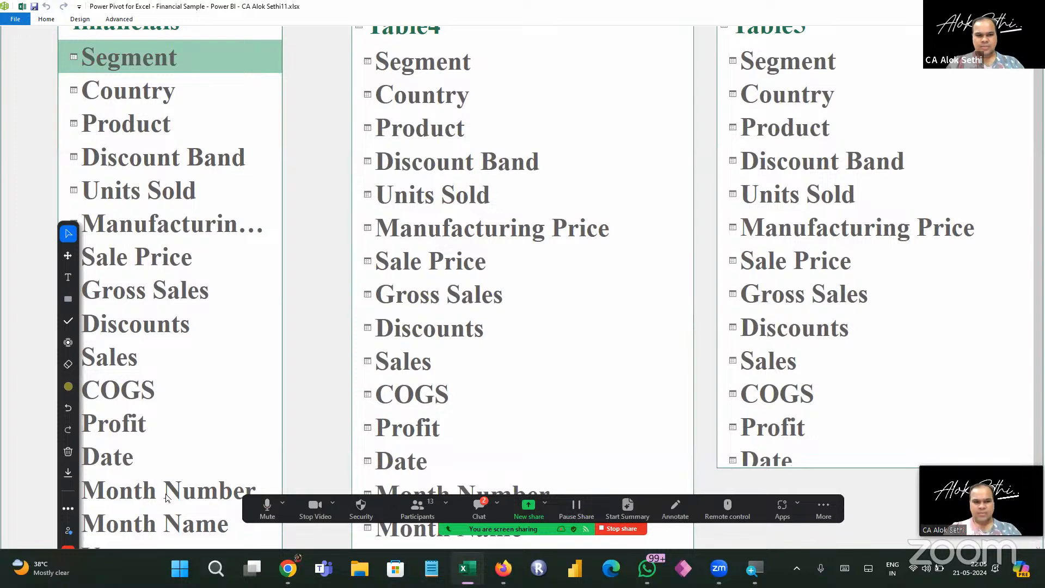
drag(170, 522, 173, 522)
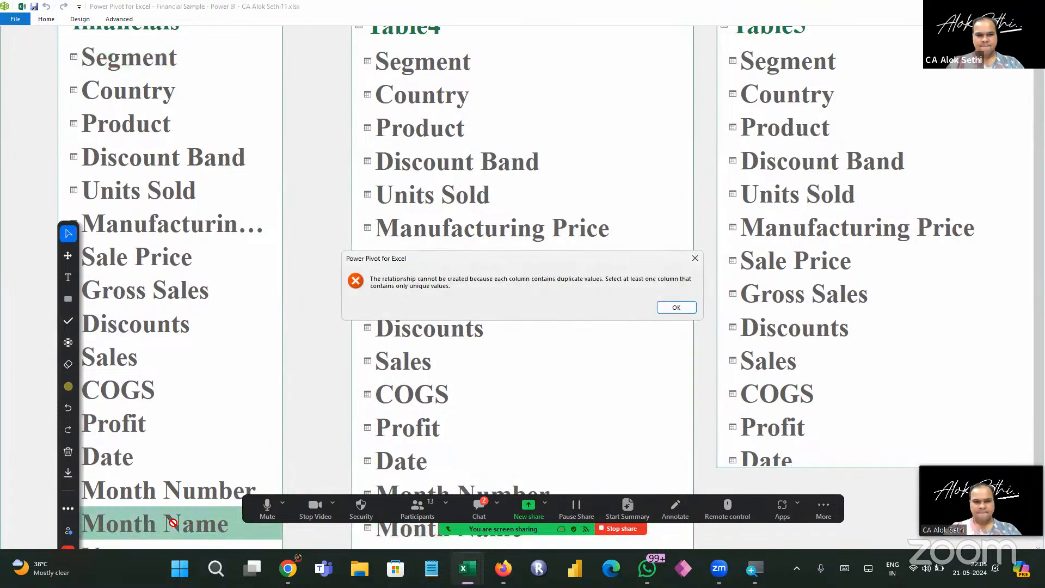
click(675, 307)
scroll(304, 349, down, 2)
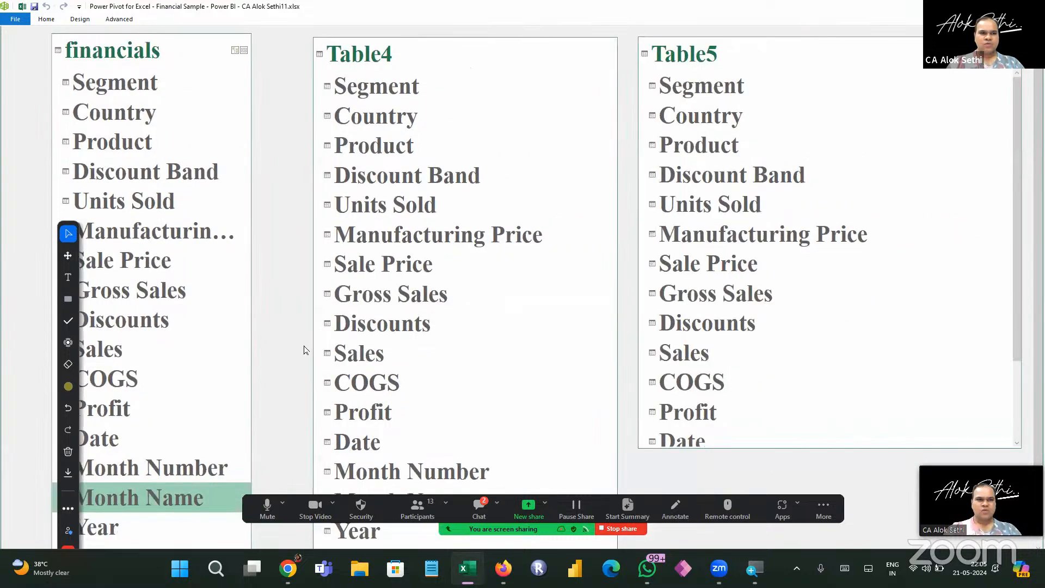
scroll(304, 349, down, 1)
drag(94, 478, 325, 493)
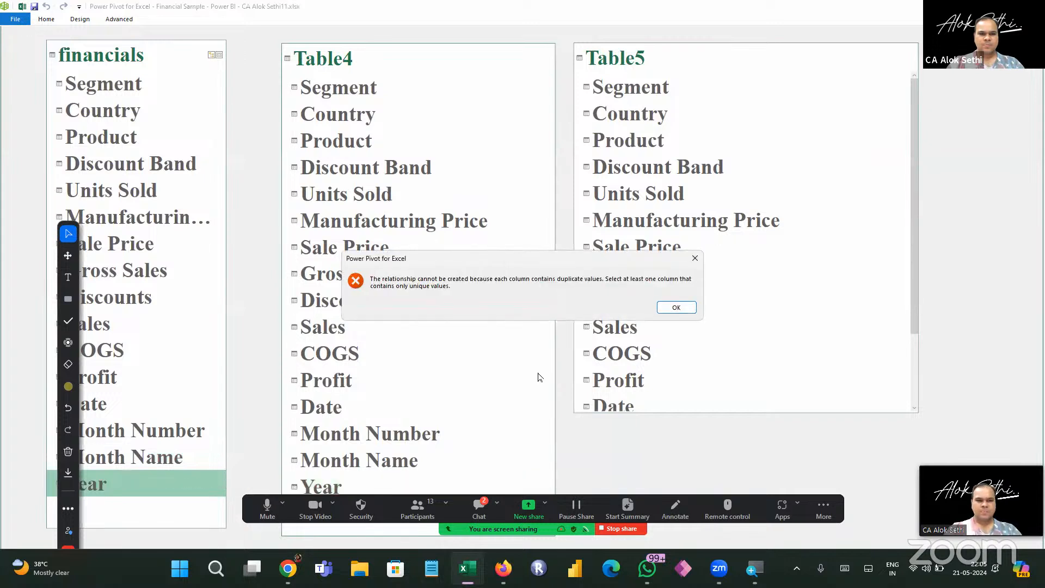
click(676, 308)
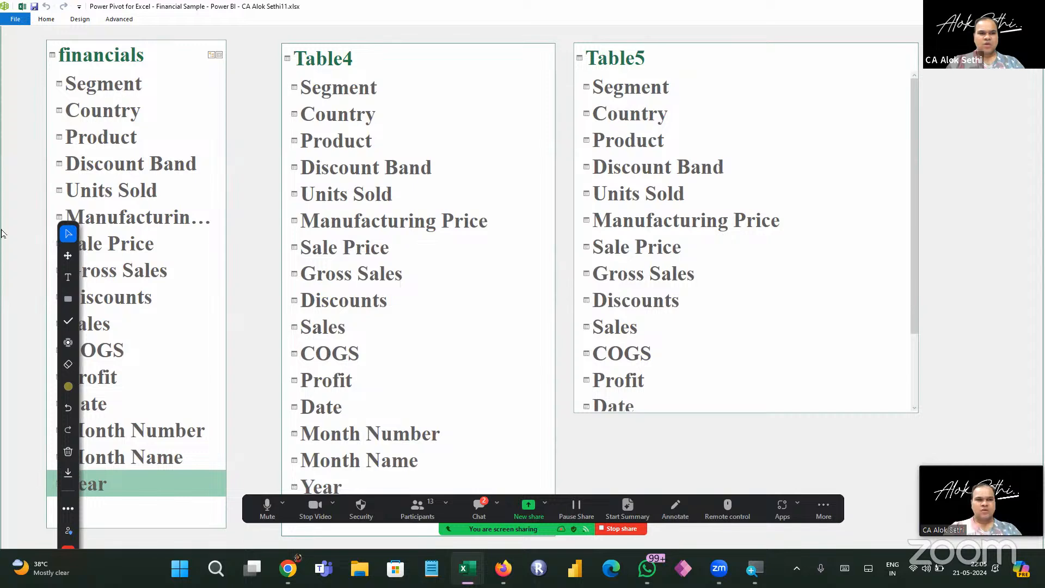
Move the annotation toolbar off the financials box and check the new meeting chat messages
drag(76, 233, 28, 174)
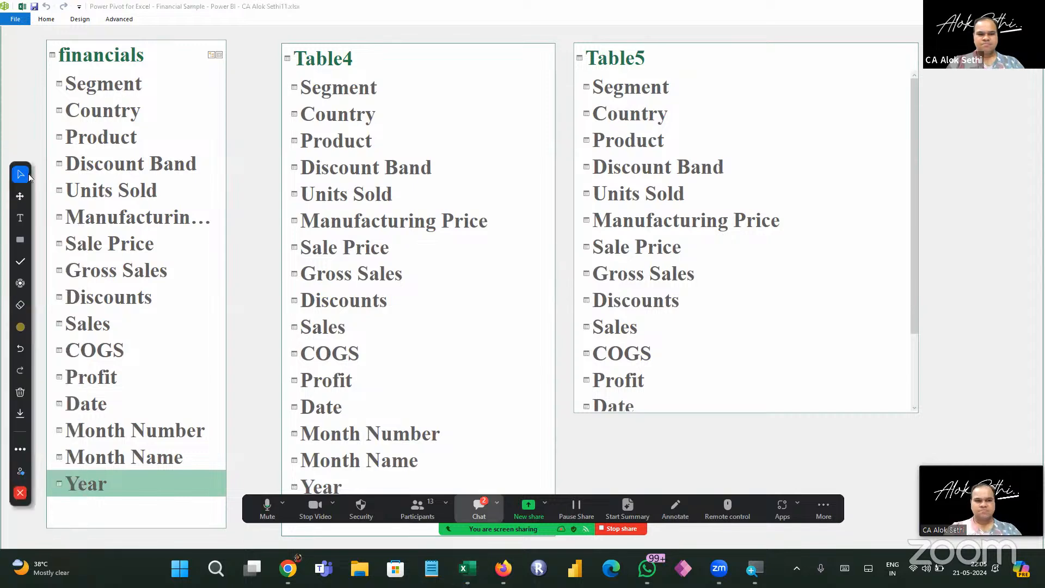
click(479, 509)
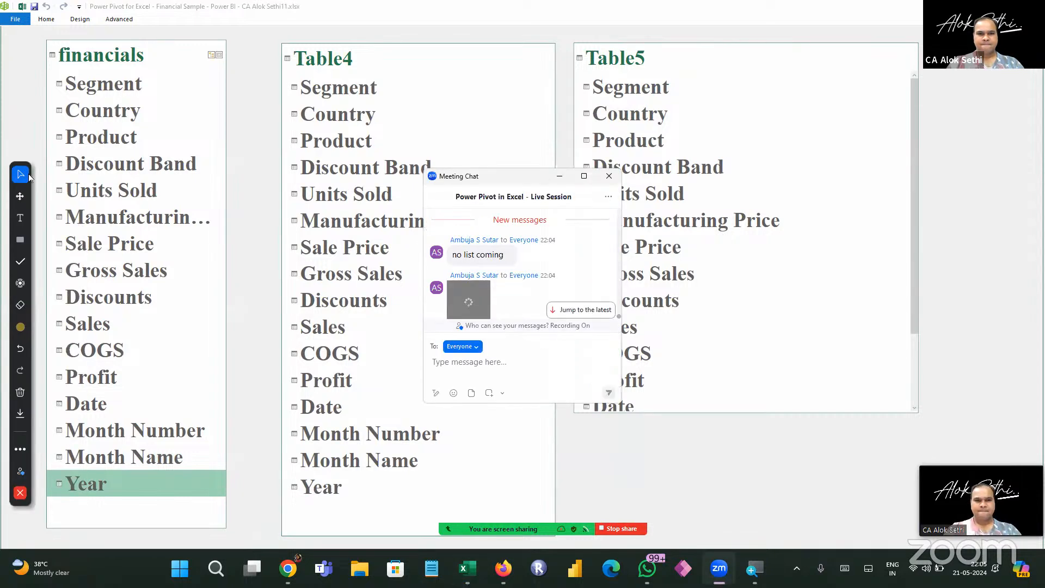
click(608, 175)
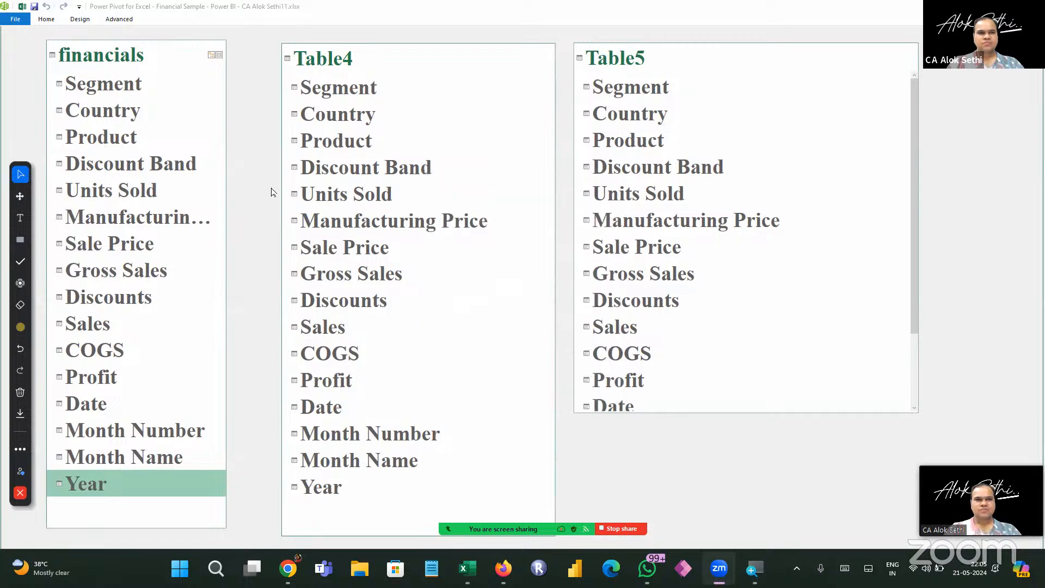
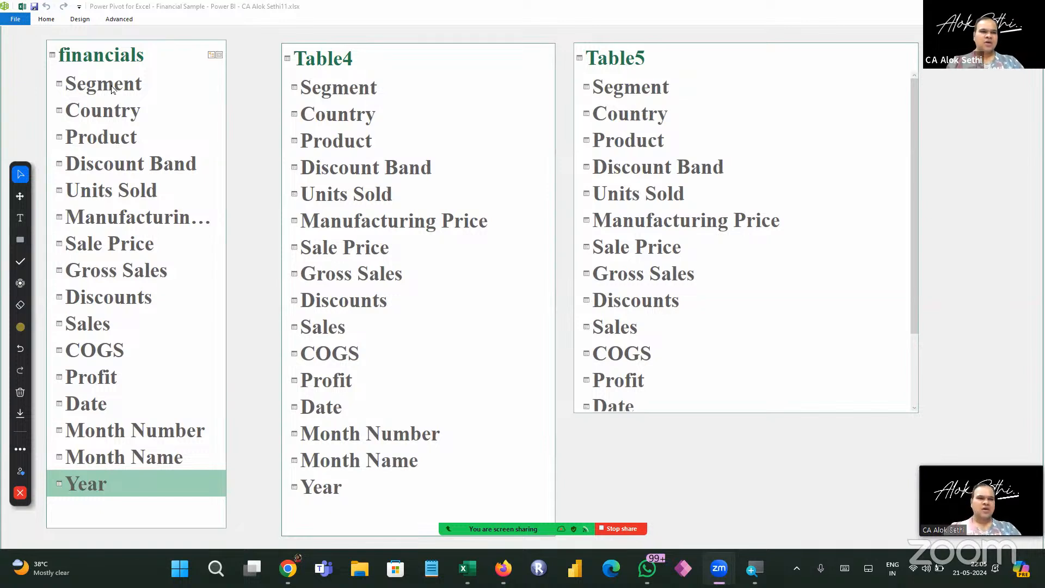
Start a new relationship between the Discount Band column of financials and the Discount Band column of Table4
click(146, 375)
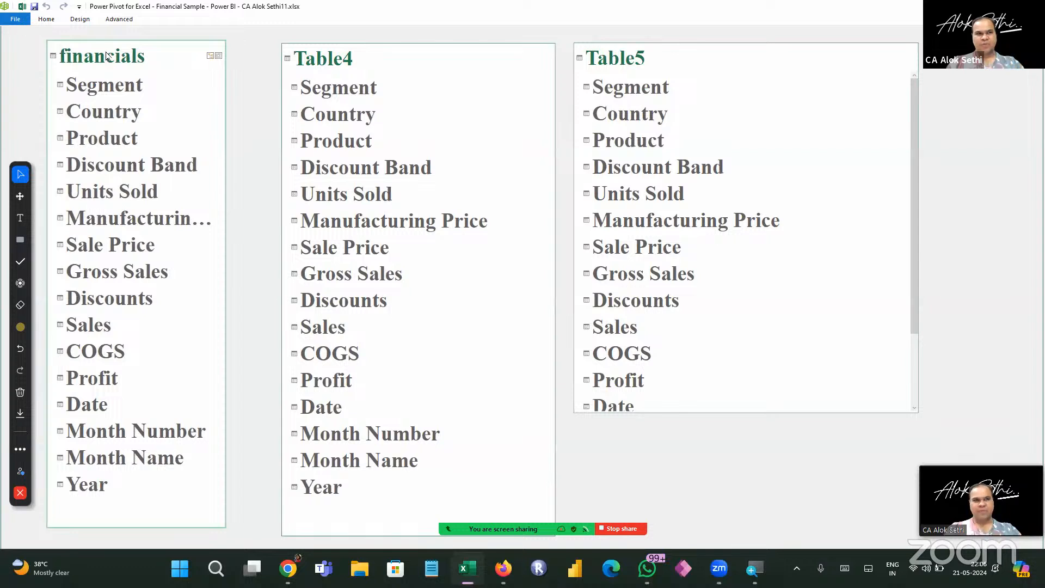
click(45, 19)
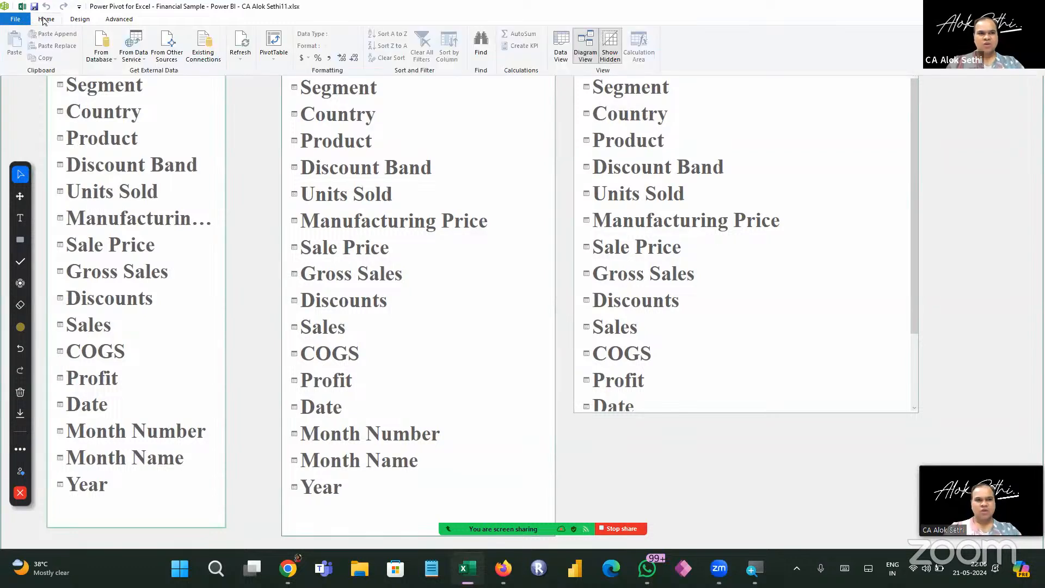
click(80, 20)
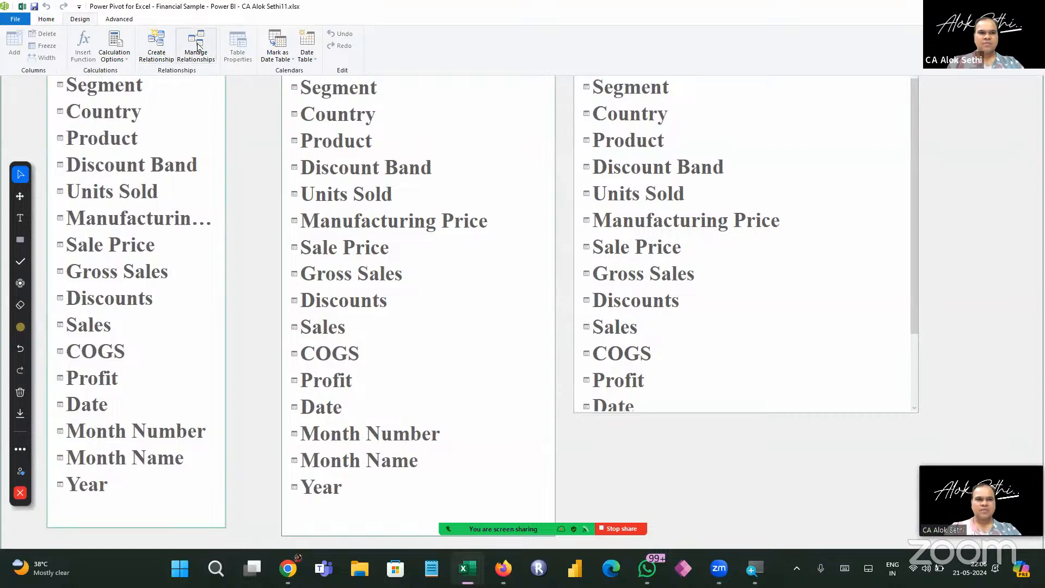
click(154, 49)
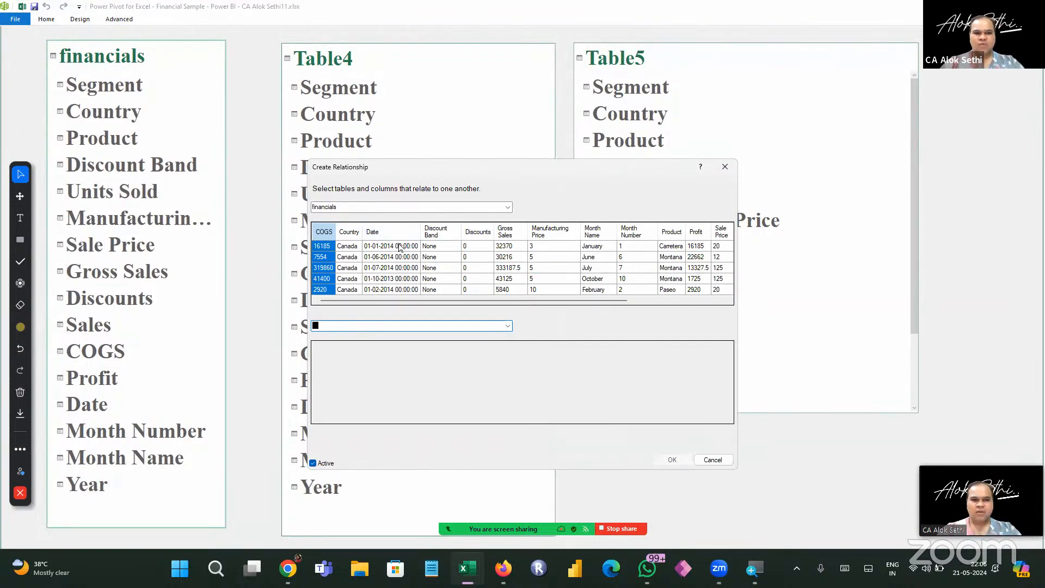
click(443, 232)
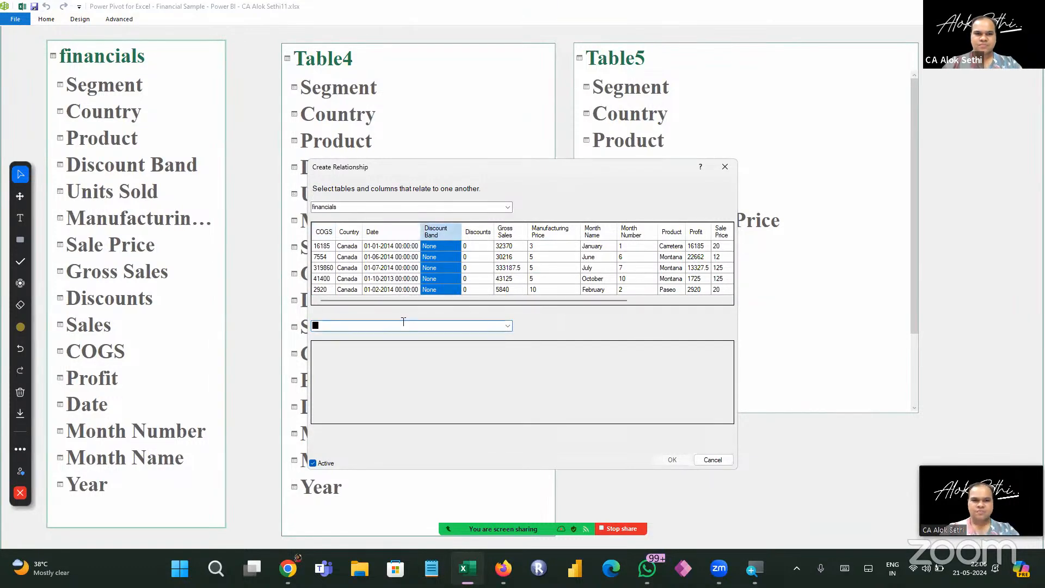
click(508, 208)
click(509, 209)
click(507, 326)
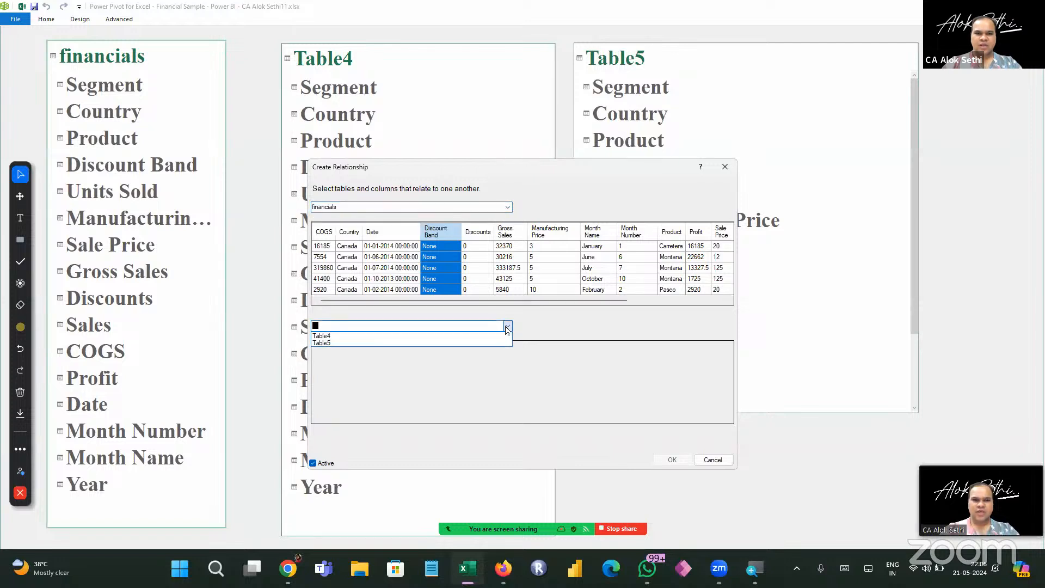
click(483, 337)
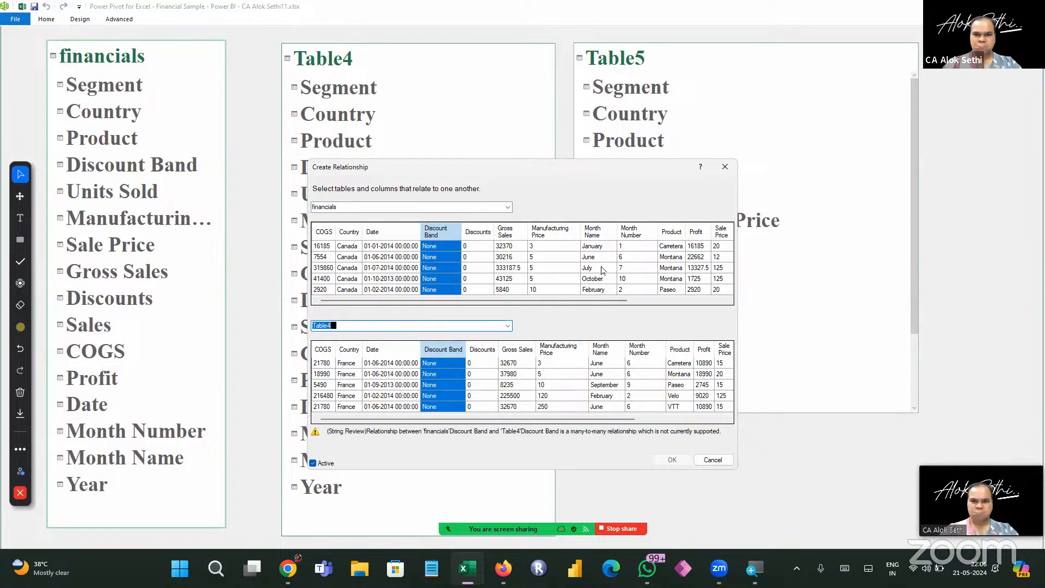
Try to relate financials to Table4 by Month Number, Month Name and Country, and discard the relationship
click(642, 234)
click(643, 352)
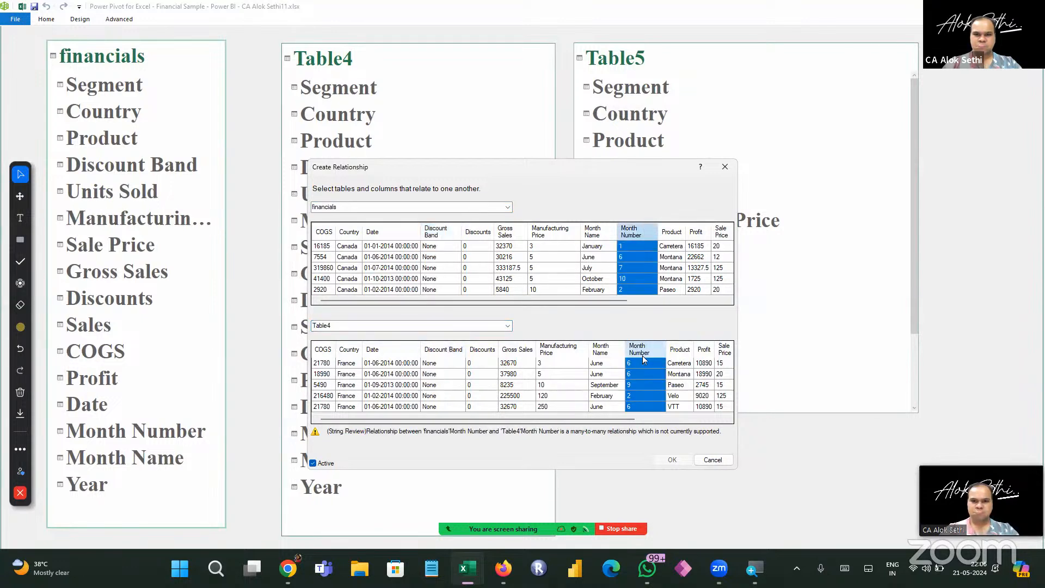
click(596, 231)
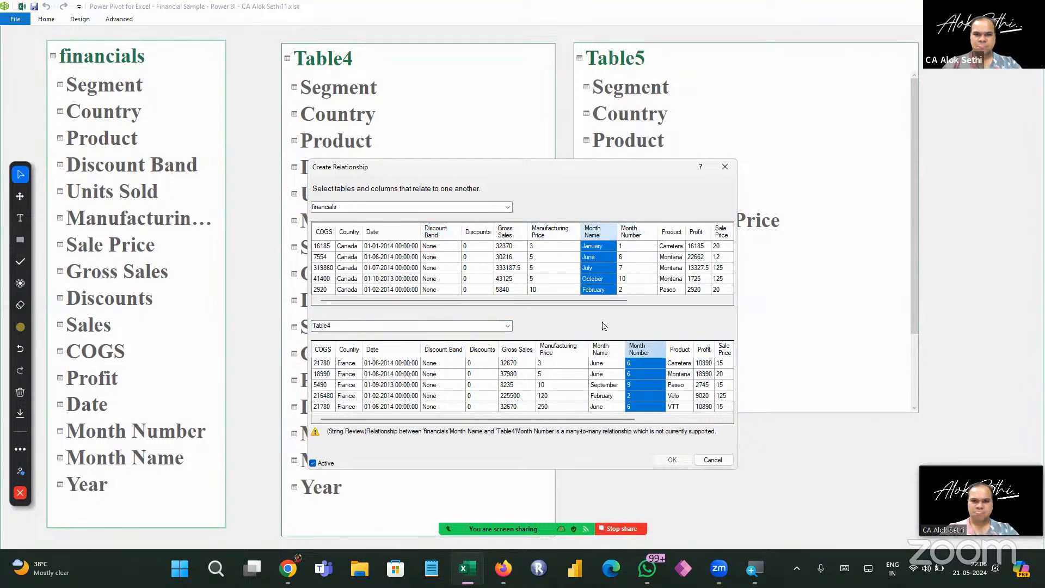
click(612, 351)
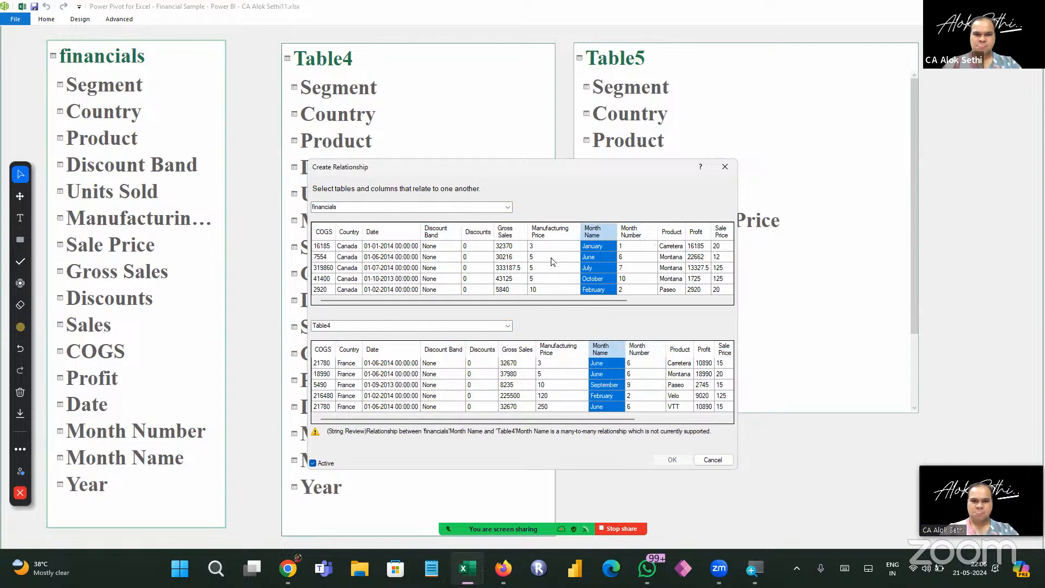
click(438, 231)
click(349, 232)
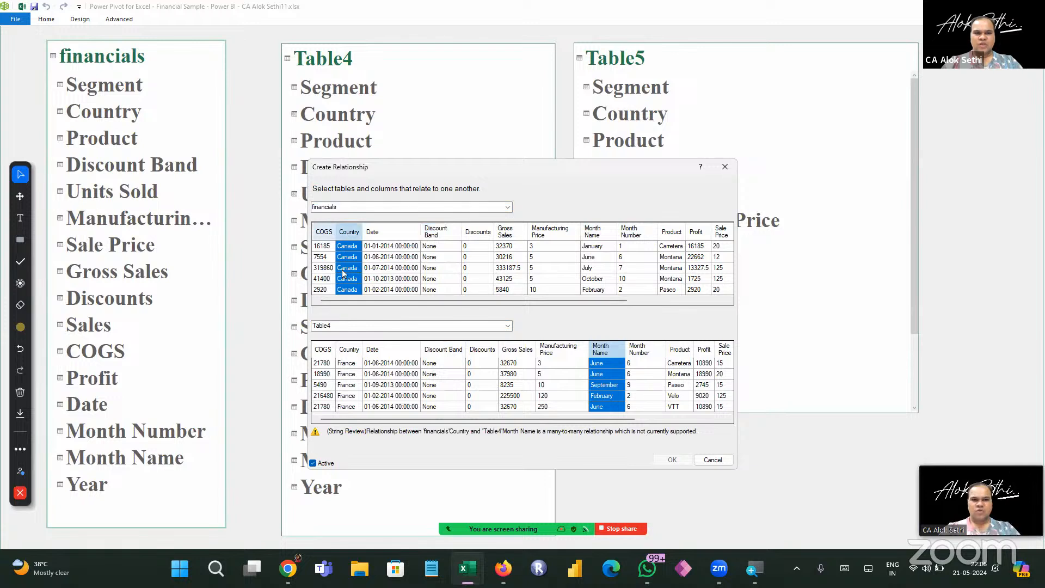
click(345, 351)
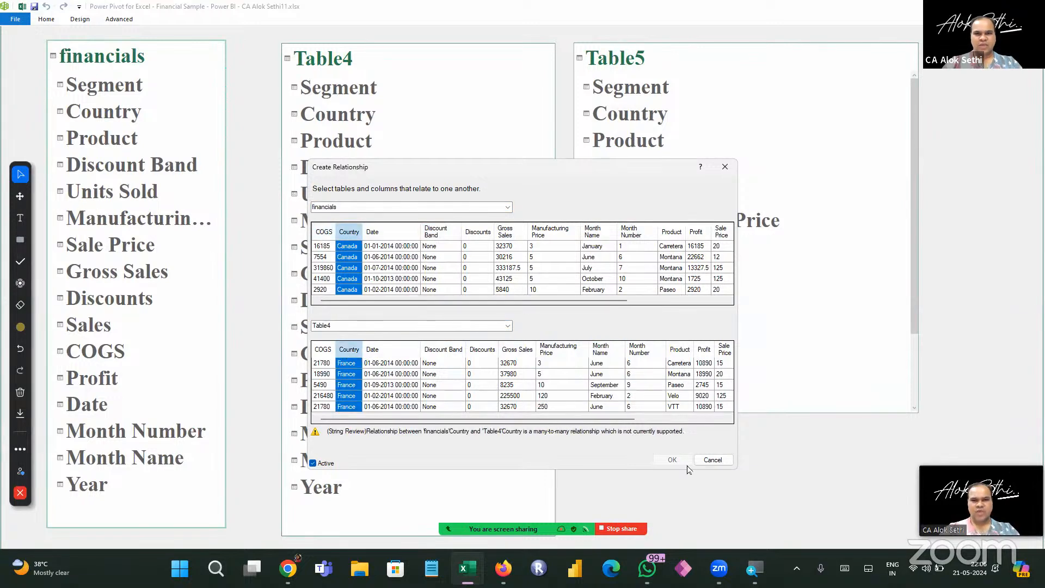
click(716, 462)
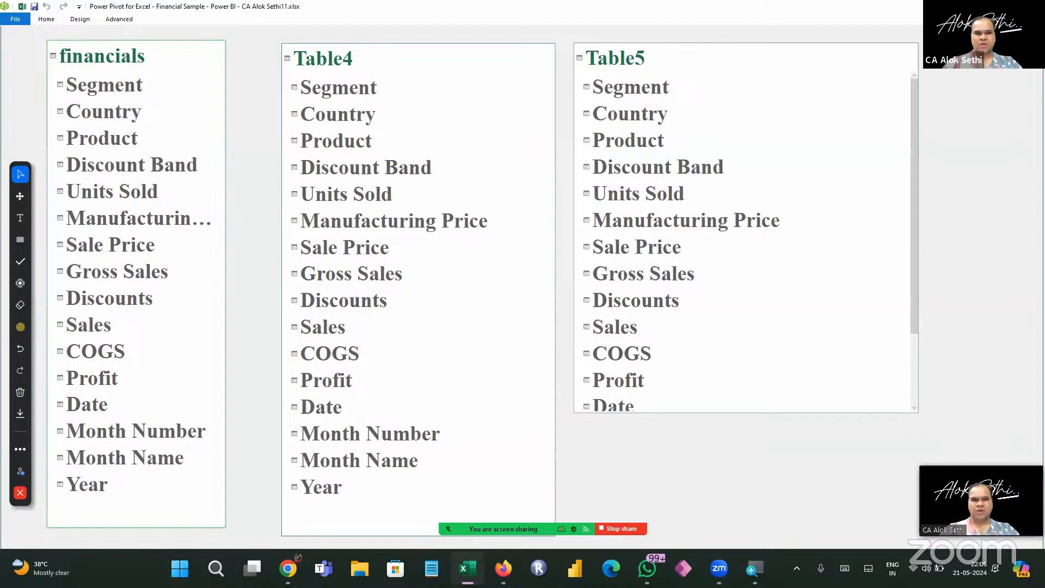
Close the Power Pivot window and go to the table on the Canada sheet
click(1032, 6)
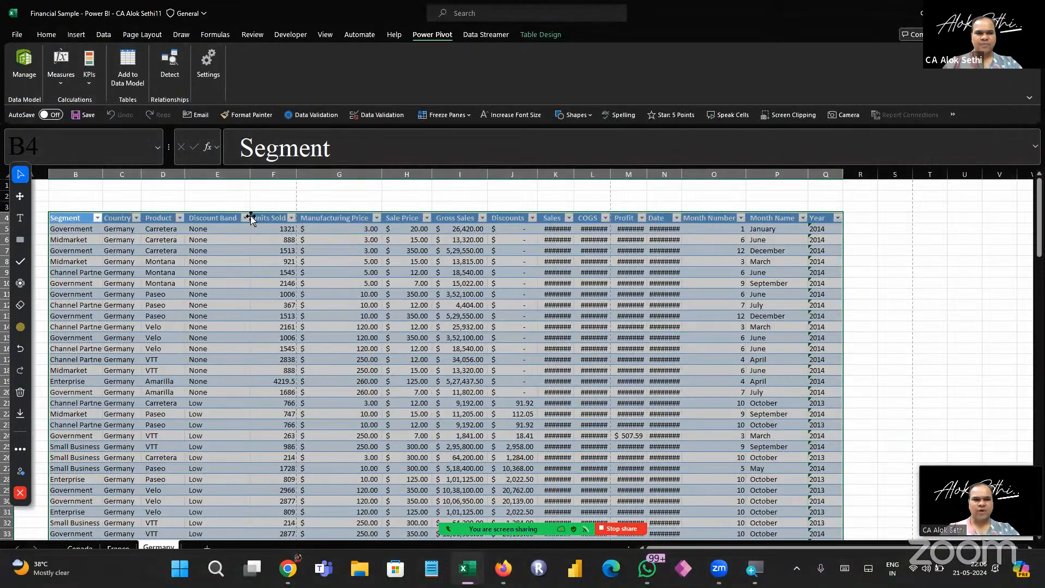
click(256, 241)
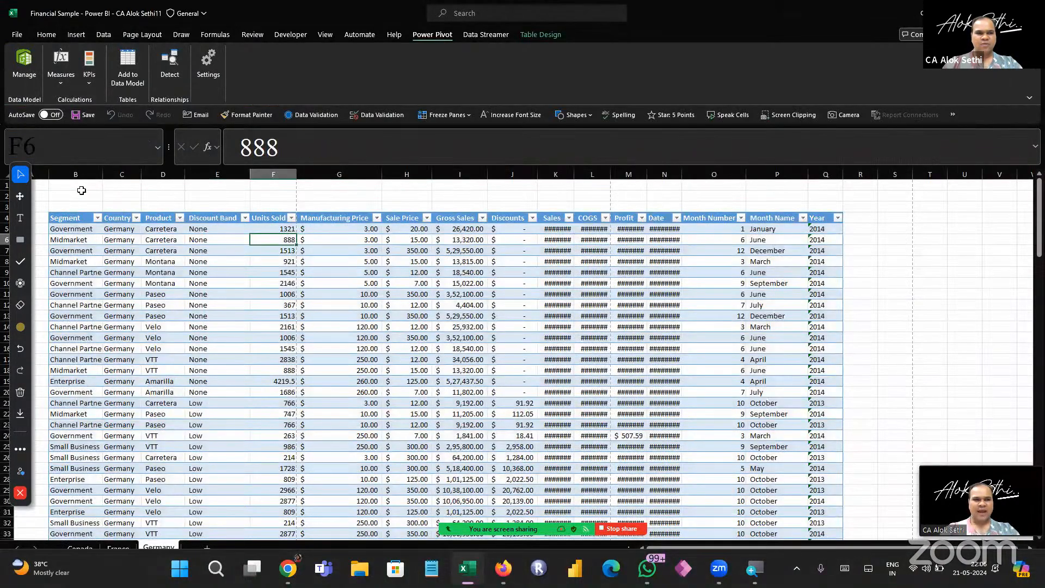
click(73, 219)
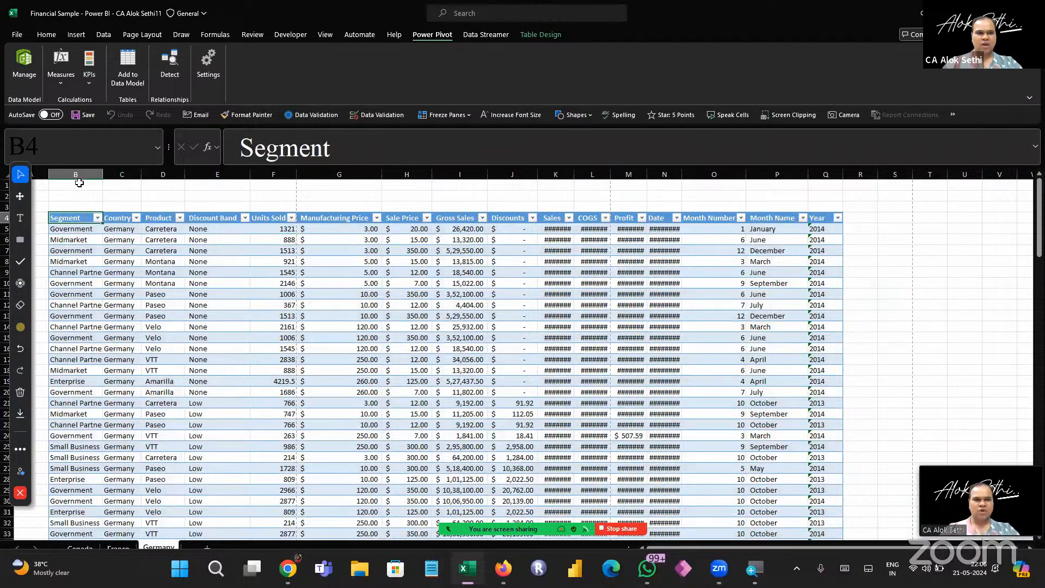
click(84, 548)
key(ctrl+a)
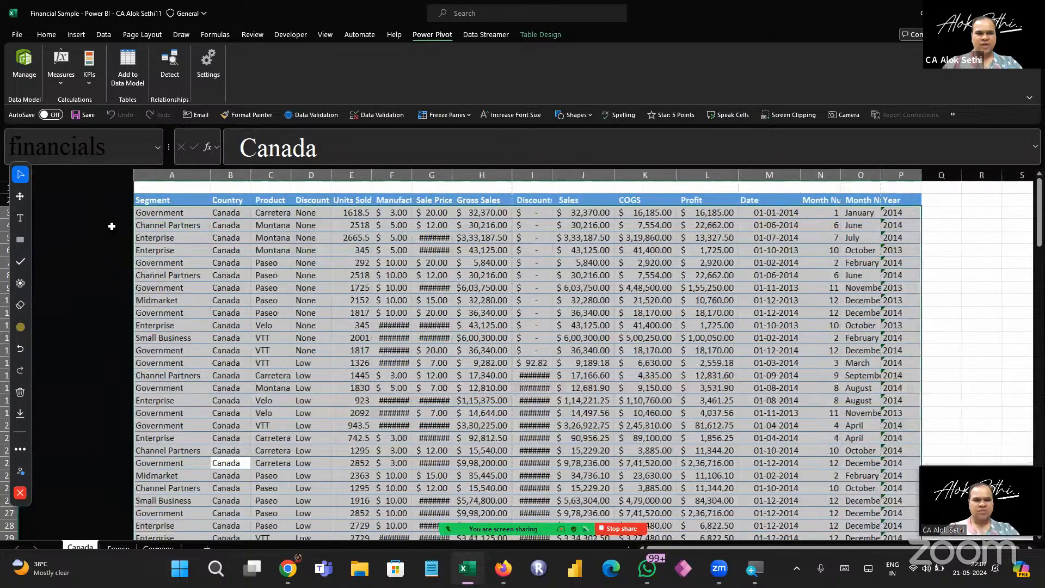
Insert a column between Segment and Country in the Canada table and name it Index No
click(111, 223)
key(Right)
key(Left)
key(Left)
key(Up)
key(Right)
key(Up)
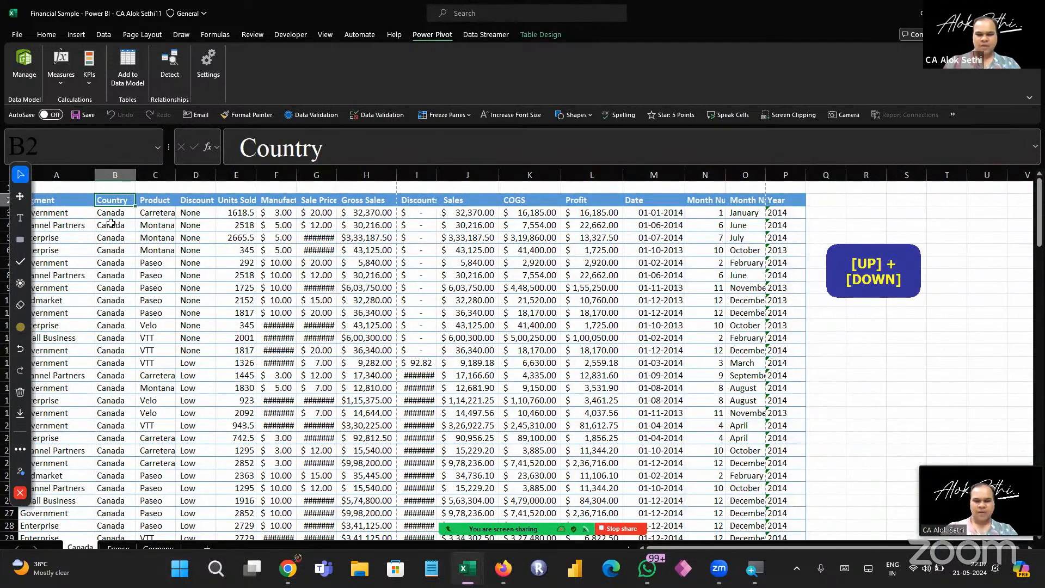
key(ctrl+shift)
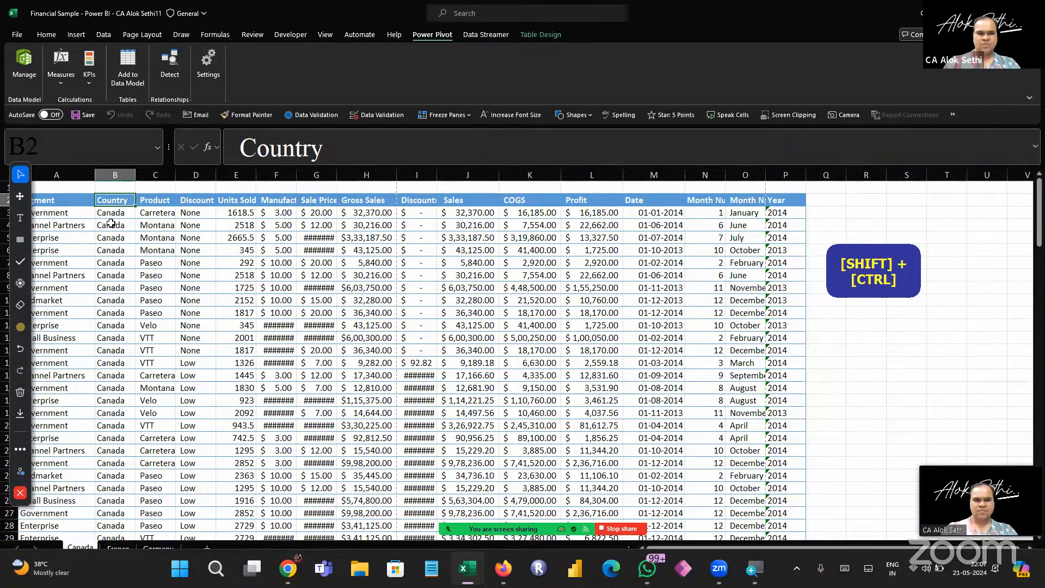
click(121, 172)
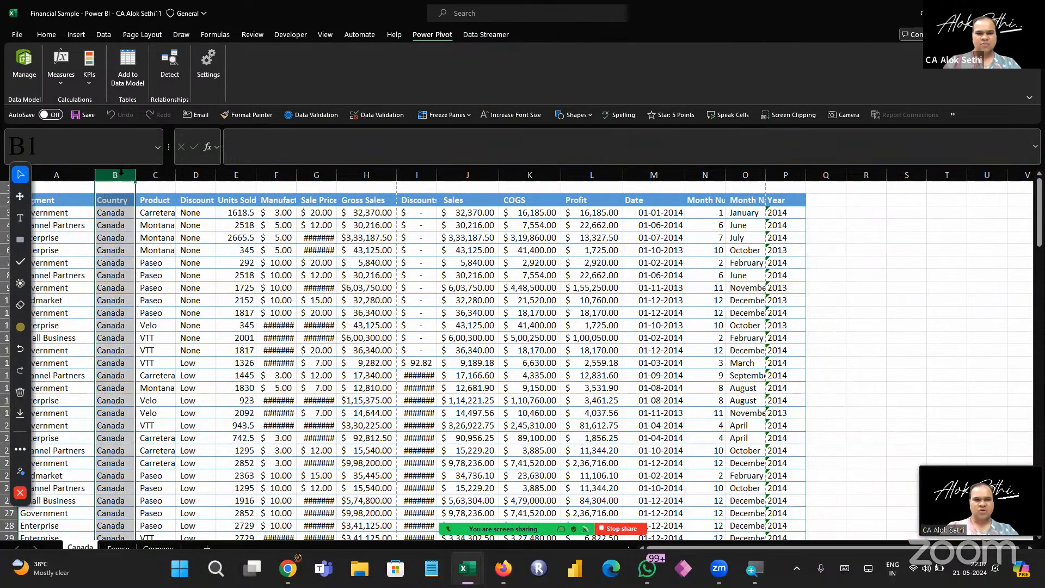
key(ctrl+shift+plus)
key(Down)
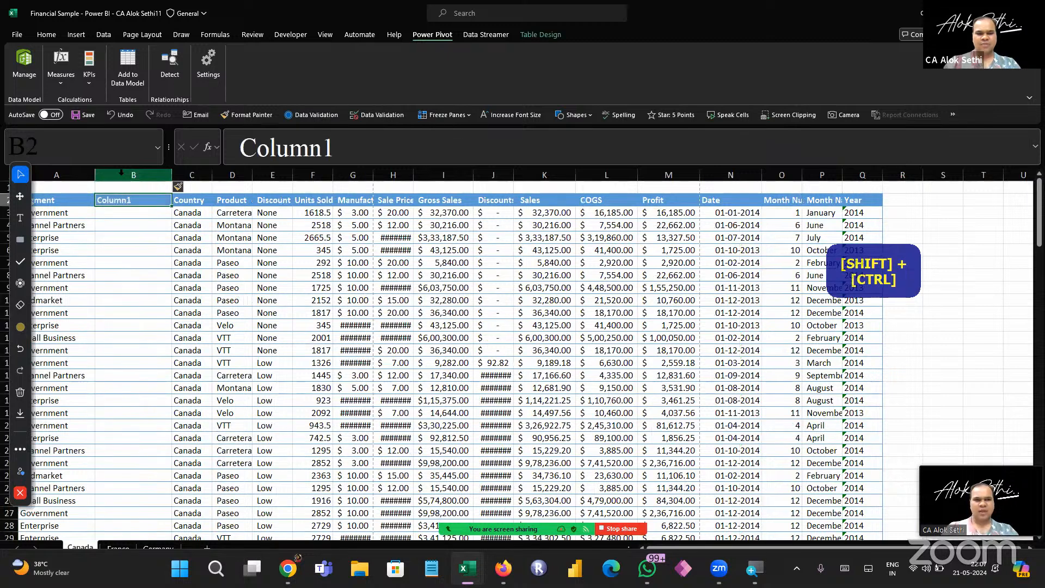
text(iNDEX)
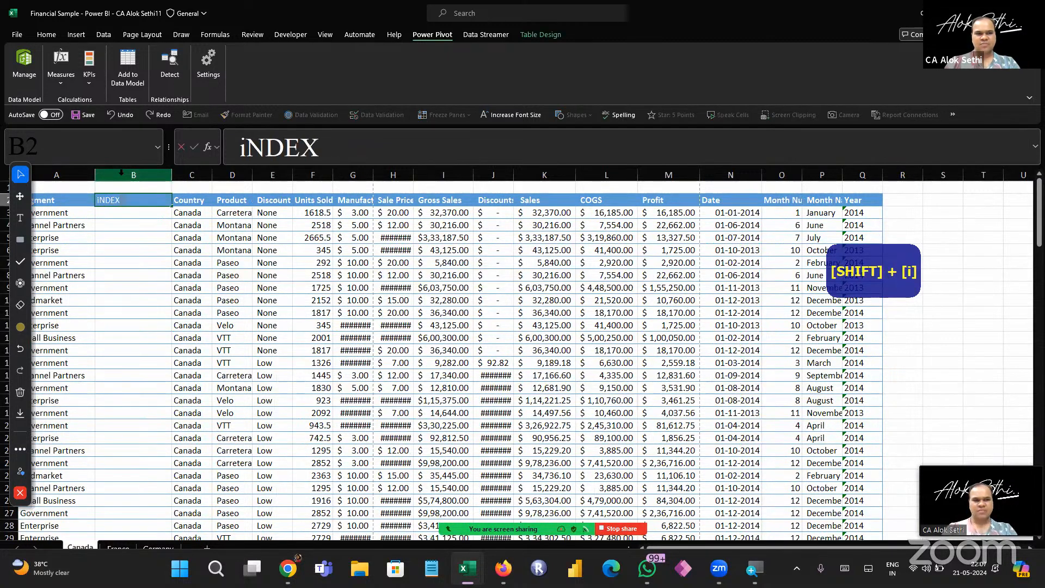
text( No)
key(Return)
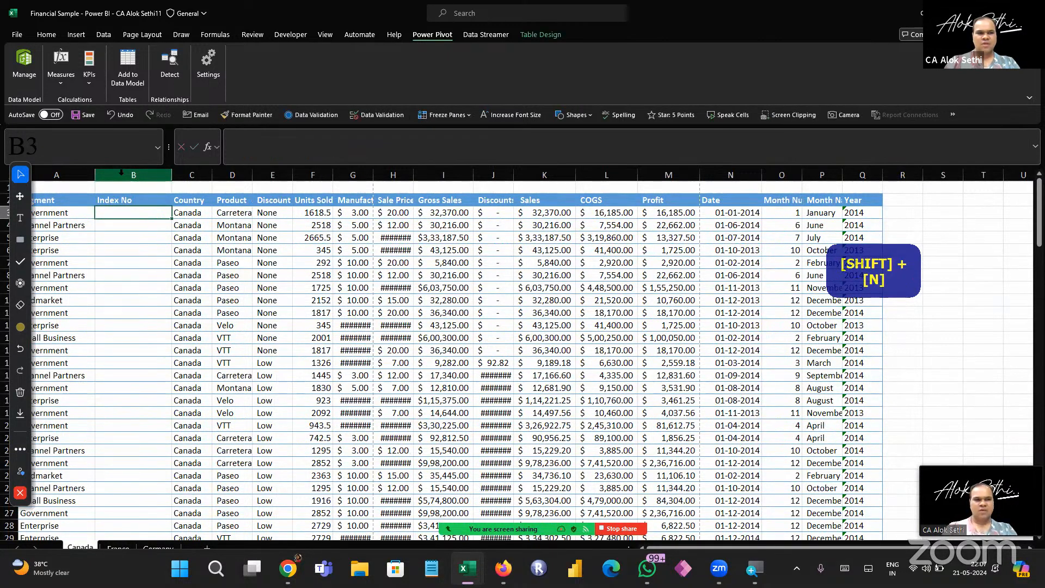
Fill the Canada table's Index No column with a series starting 1, 2 and check it down to the last row
text(1)
key(Return)
text(2)
key(Down)
key(Up)
key(Up)
key(shift+Down)
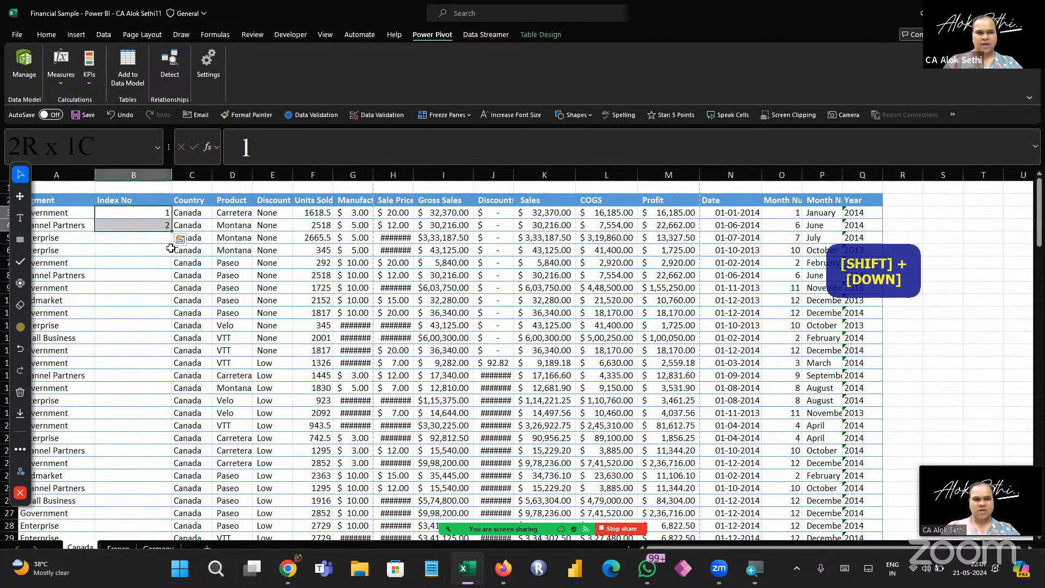
double_click(170, 229)
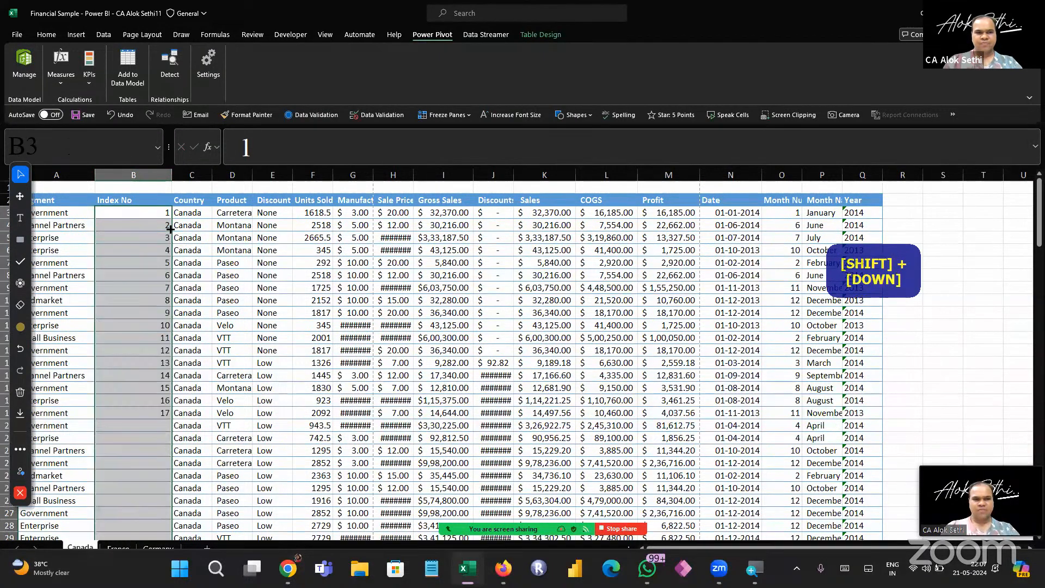
click(125, 310)
key(ctrl+Down)
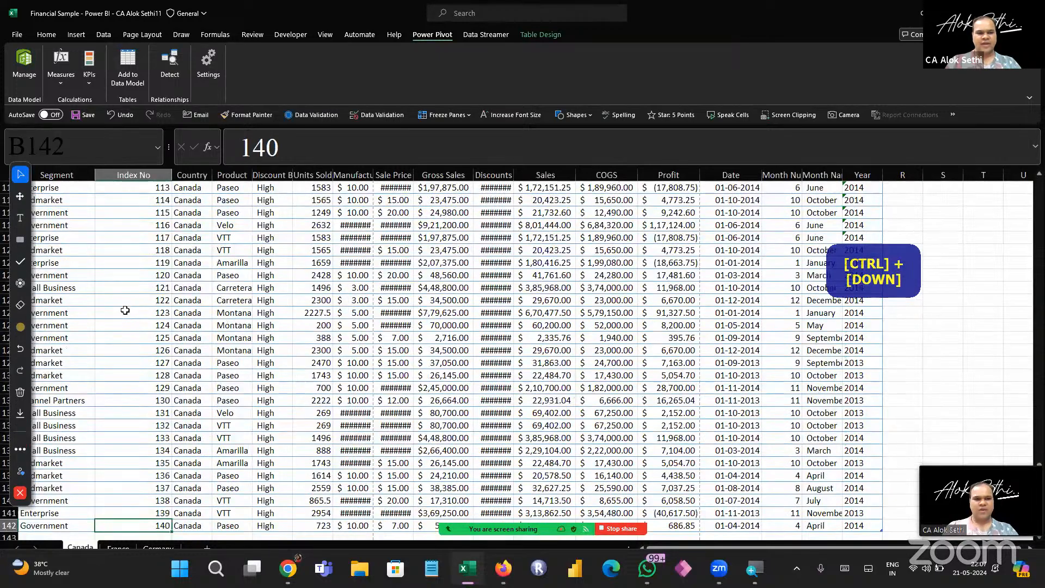
key(ctrl+Up)
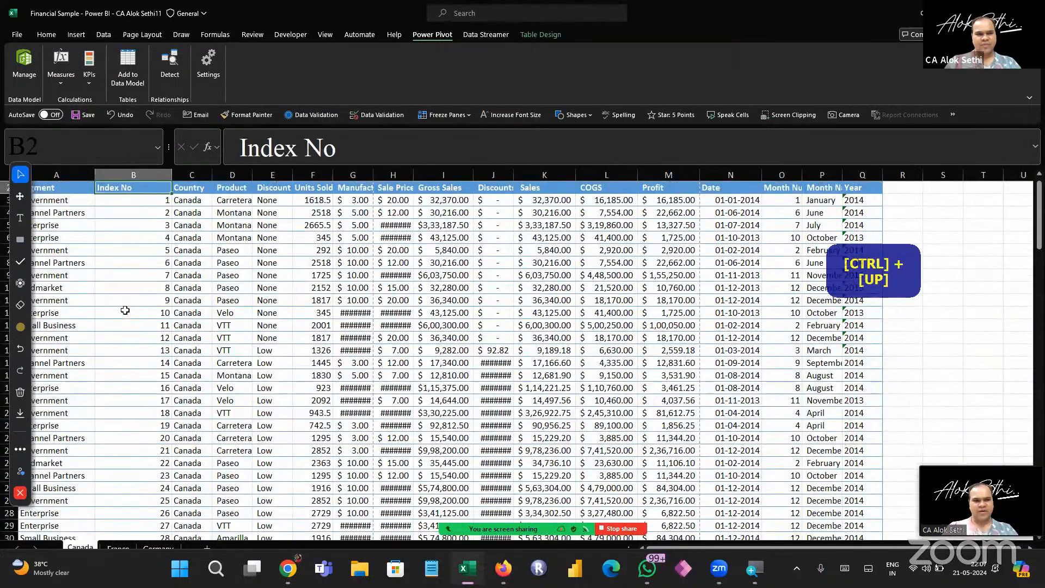
Insert a column between Segment and Country in the France sheet's table and name it Index No
click(117, 548)
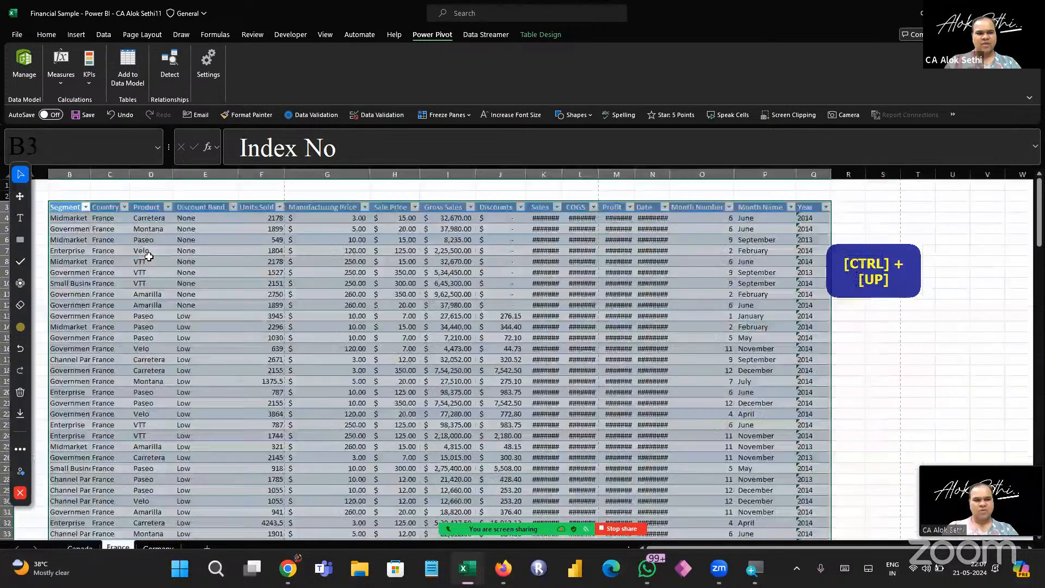
click(114, 173)
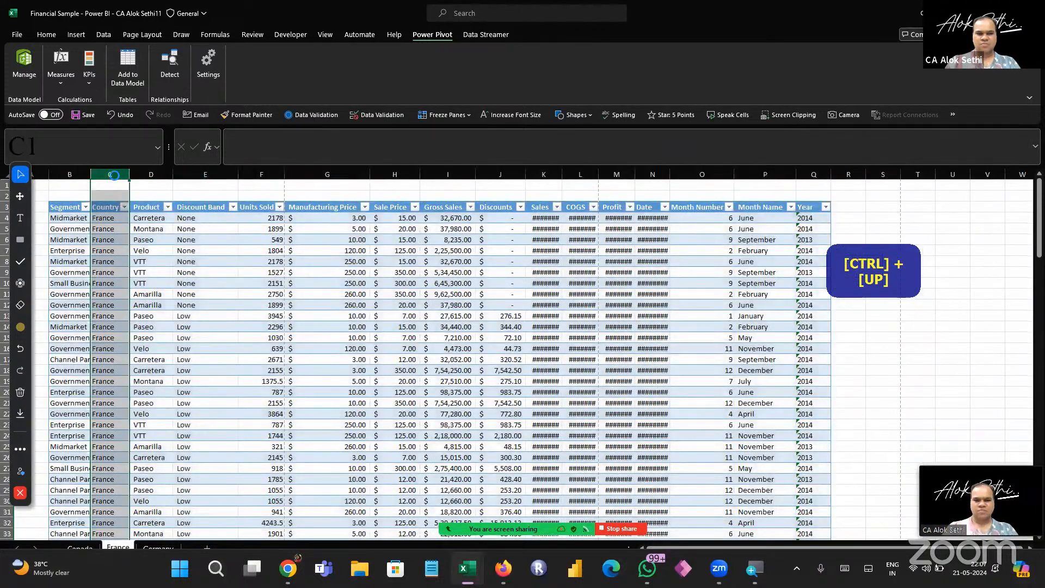
key(ctrl+shift+plus)
key(Down)
key(Down)
key(Down)
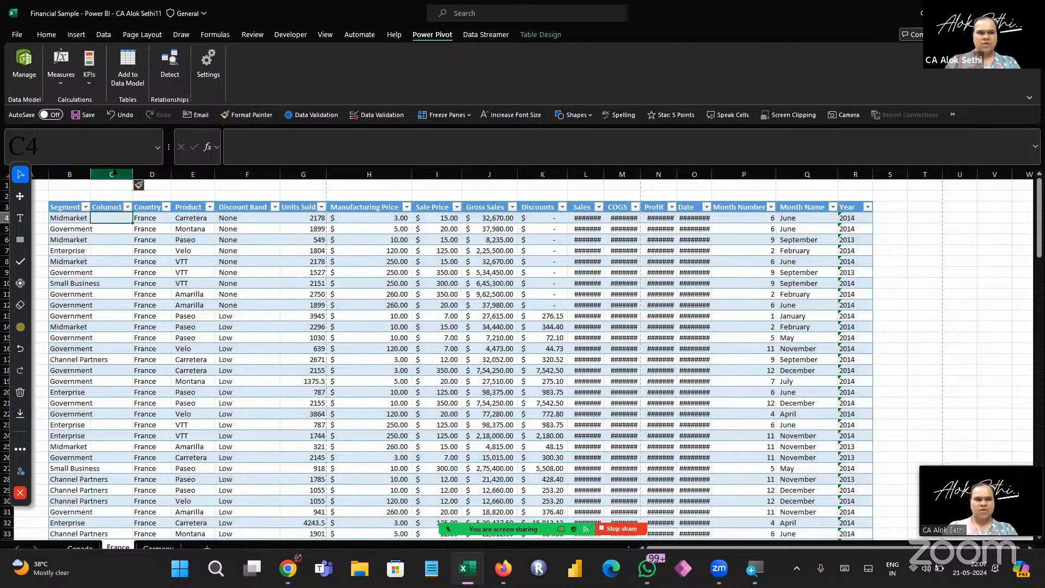
key(Up)
text(Index No)
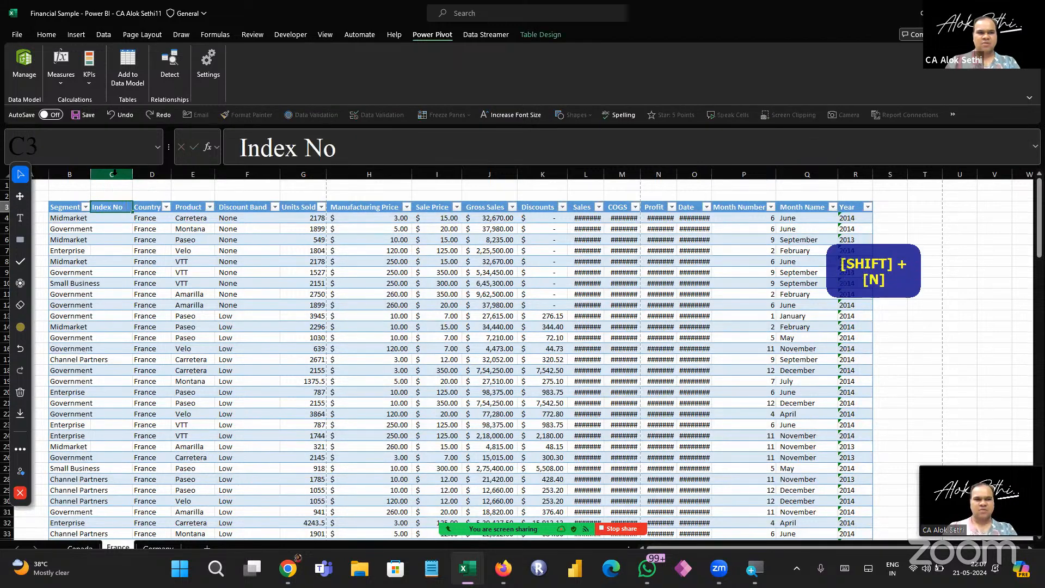
key(Return)
Fill the France table's Index No column down to the last row with a series starting 1, 2
text(1)
key(Return)
text(2)
key(Up)
key(Up)
key(Down)
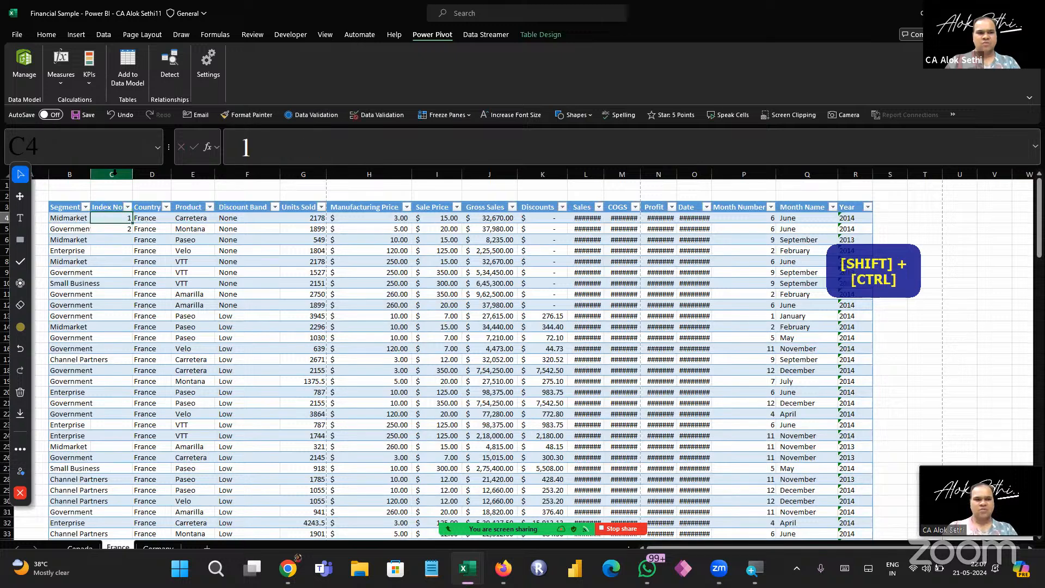
key(ctrl+shift+Down)
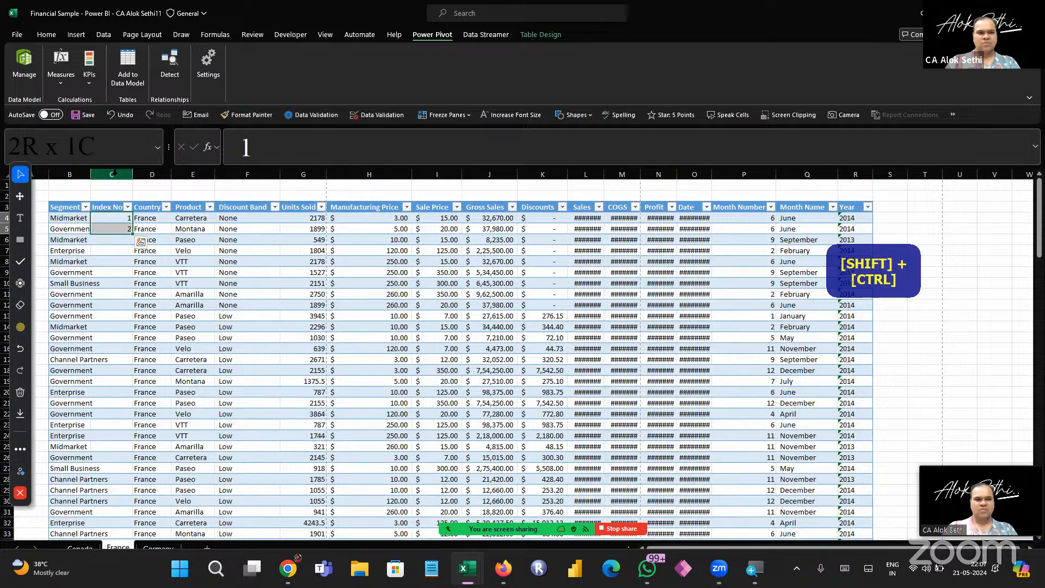
double_click(133, 235)
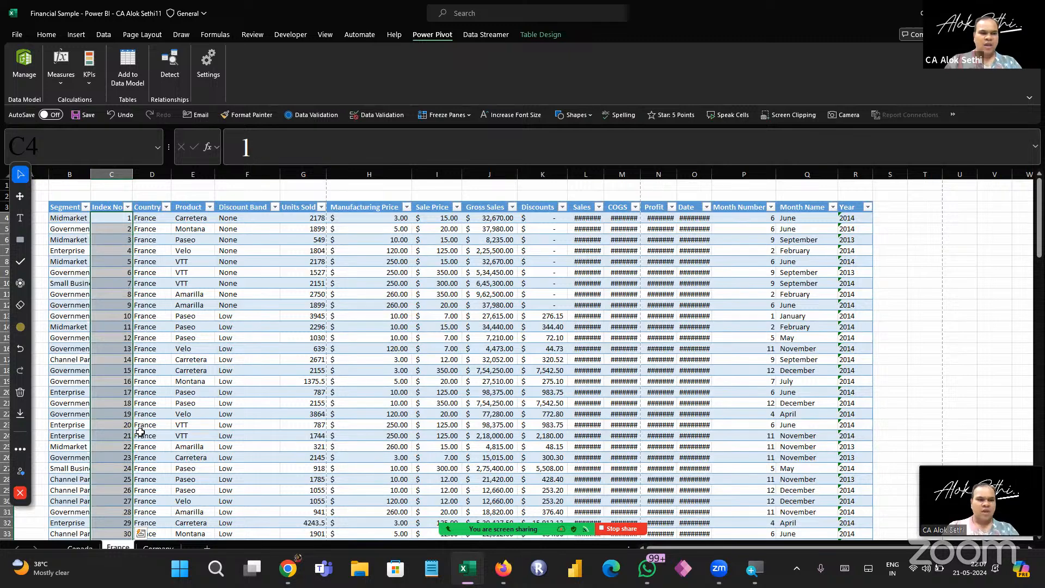
Insert a column between Segment and Country in the Germany sheet's table and name it Index No
click(157, 548)
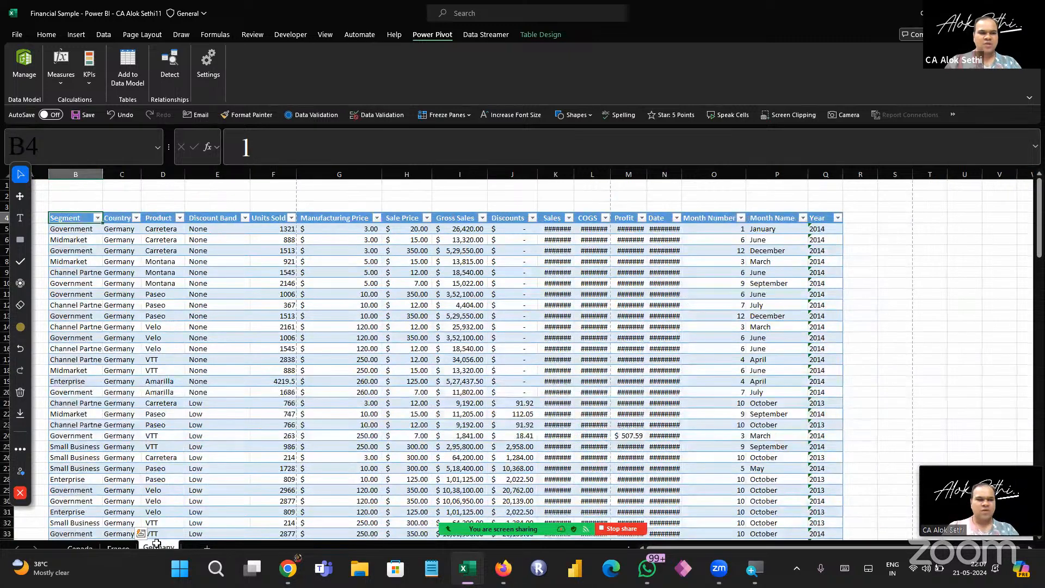
click(123, 174)
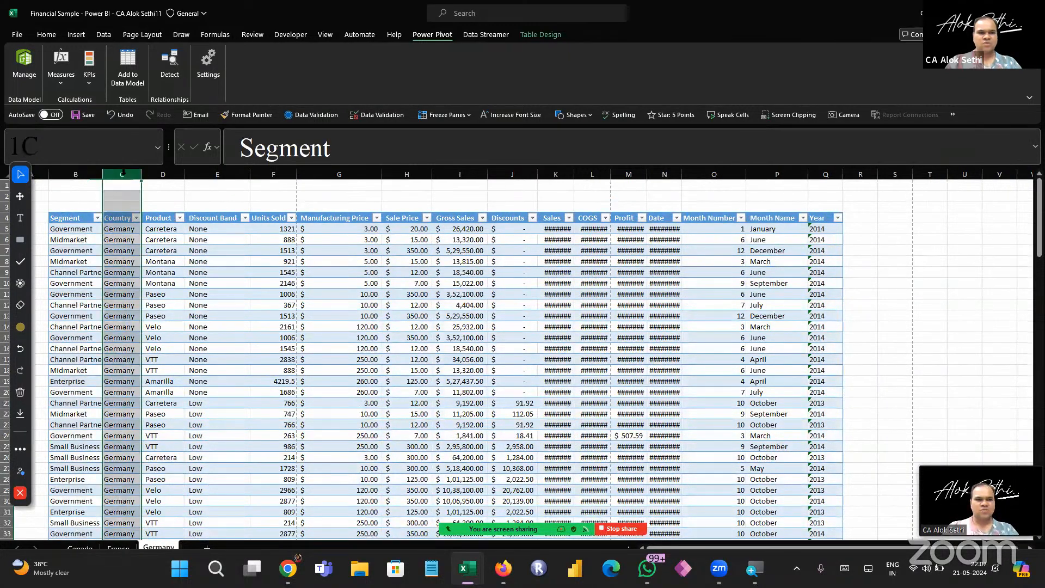
key(ctrl+shift+plus)
key(ctrl+Down)
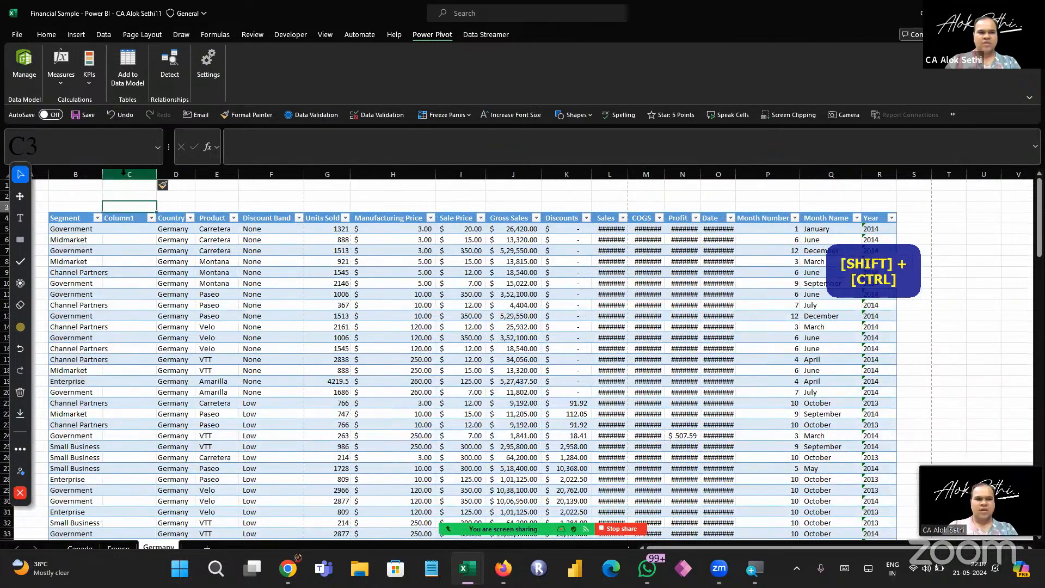
text(Index No)
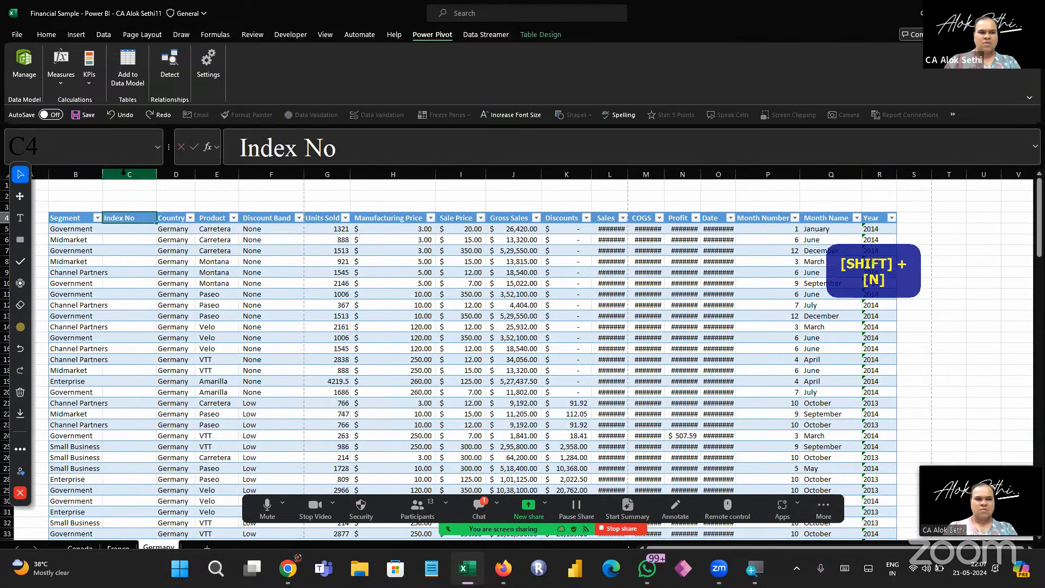
key(Return)
Fill the Germany table's Index No column down to the last row with a series starting 1, 2, and save the workbook
text(1)
key(Return)
text(2)
key(Up)
key(shift+Down)
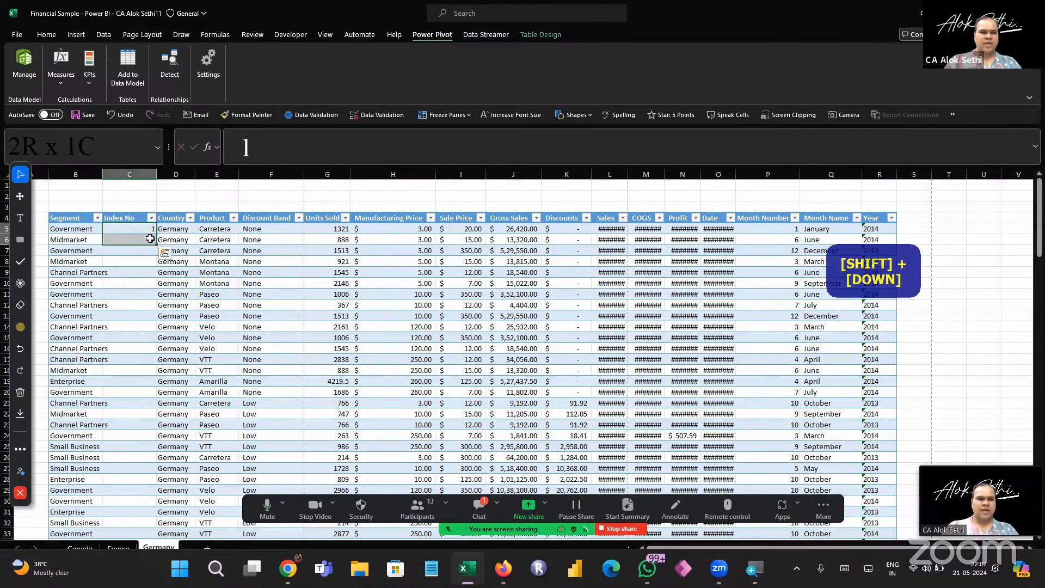
double_click(154, 245)
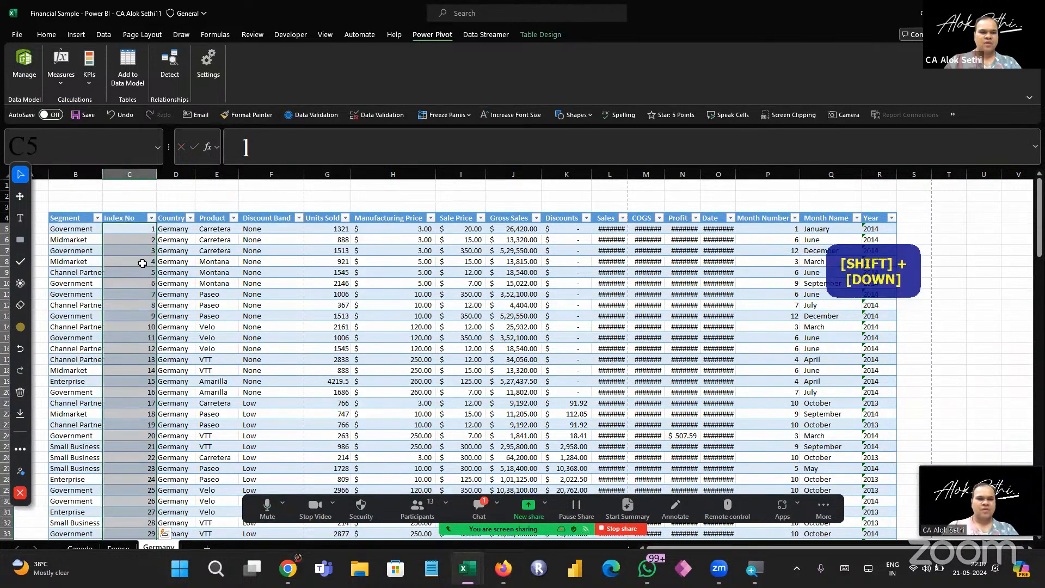
click(142, 263)
key(ctrl+s)
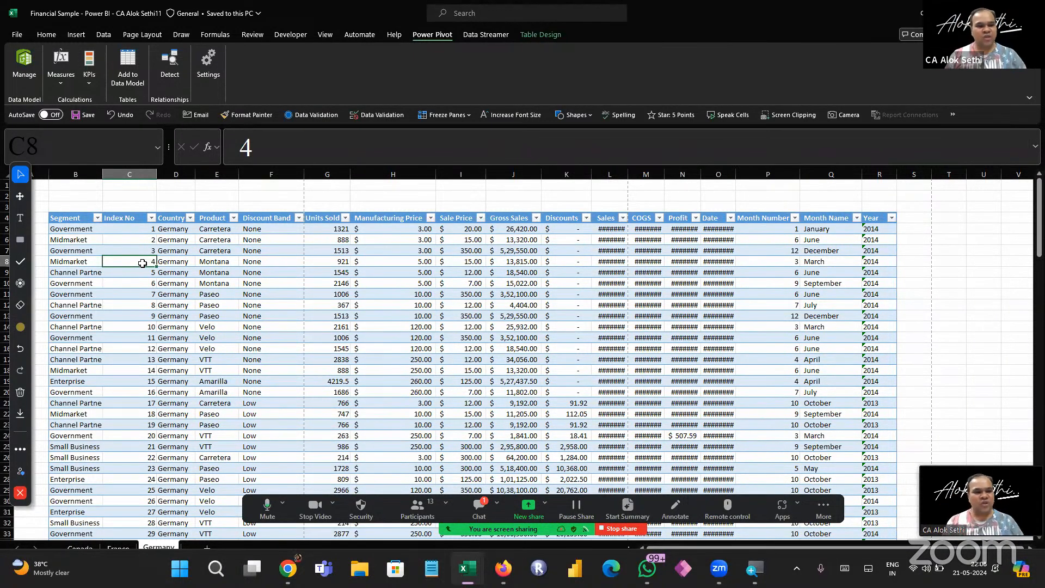
Check the Canada and Germany sheets, and try to detect relationships from a cell in the Germany table
click(83, 548)
click(116, 547)
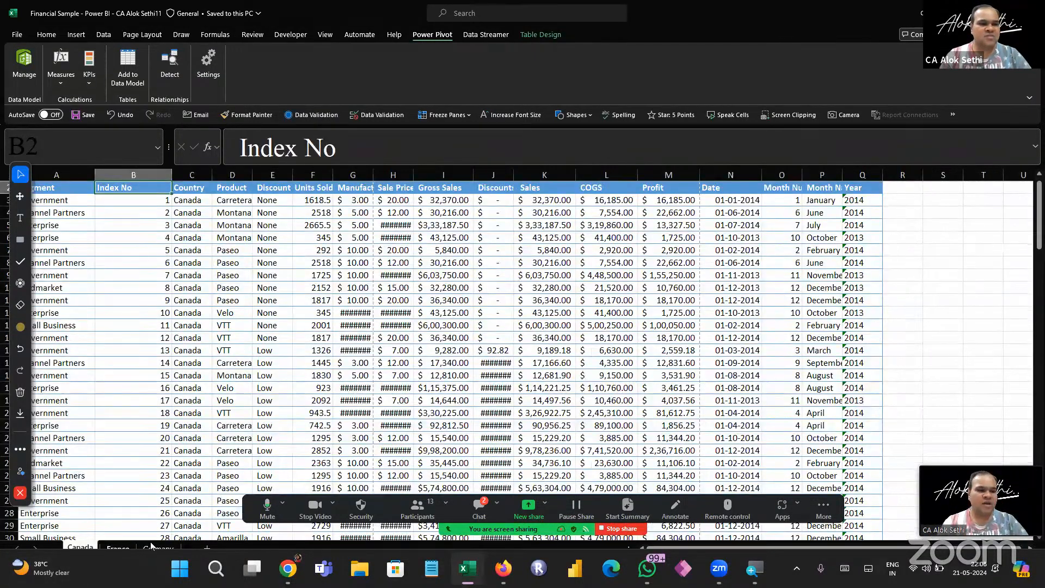
click(153, 547)
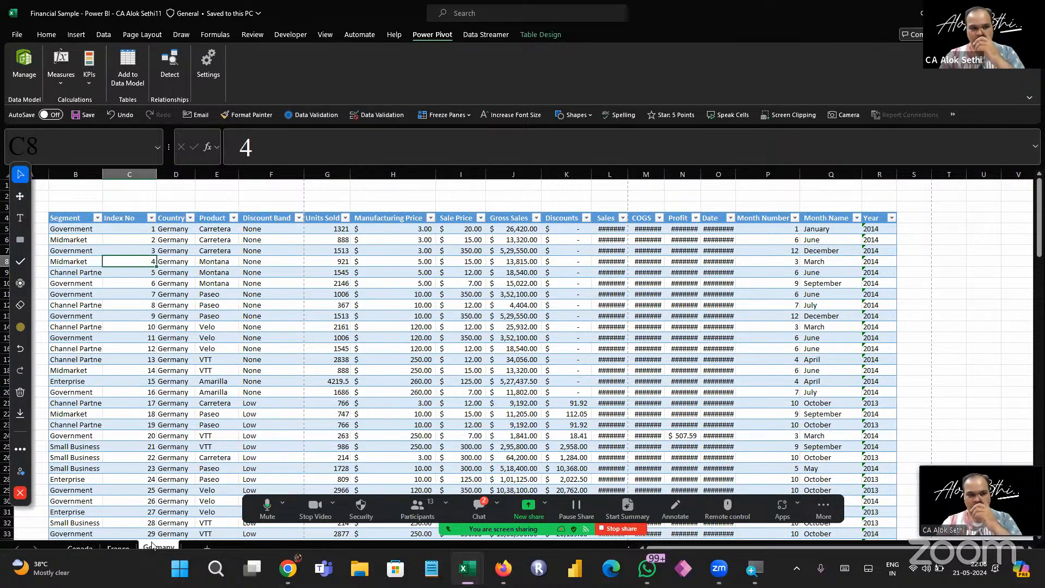
click(181, 348)
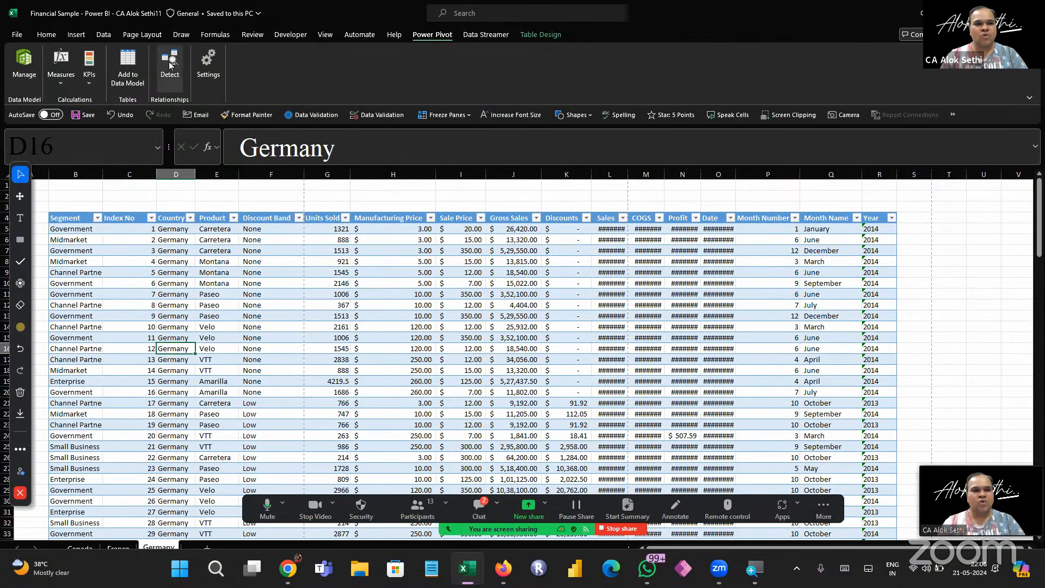
click(170, 65)
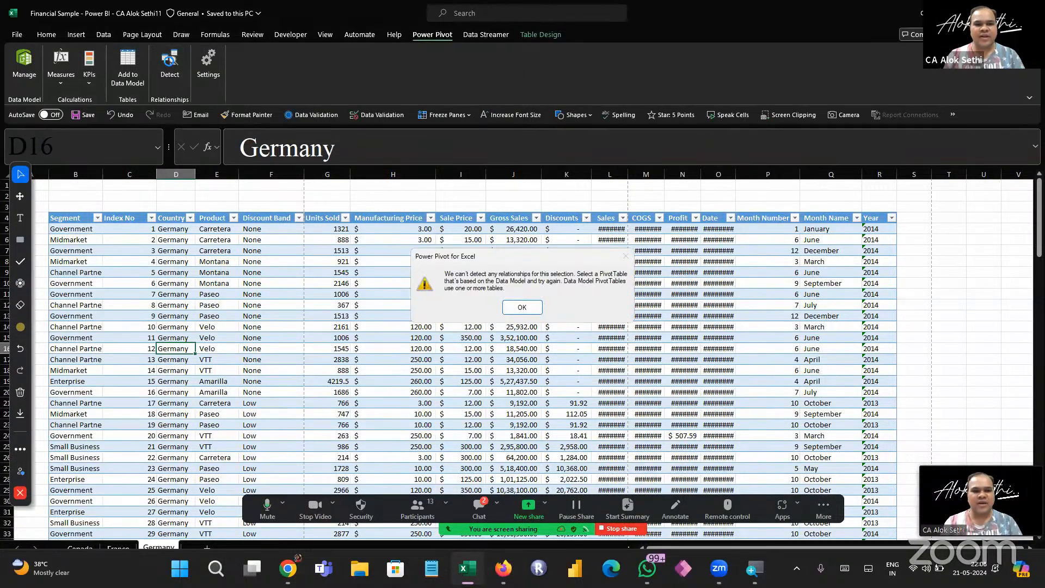
click(522, 308)
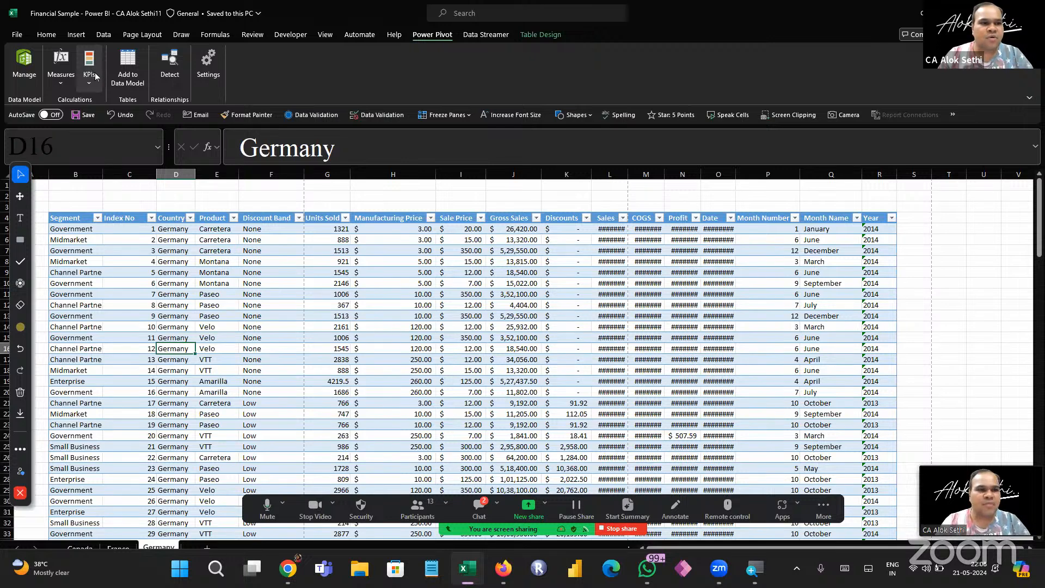
Open the Power Pivot data model and refresh the Germany table from its source
click(103, 243)
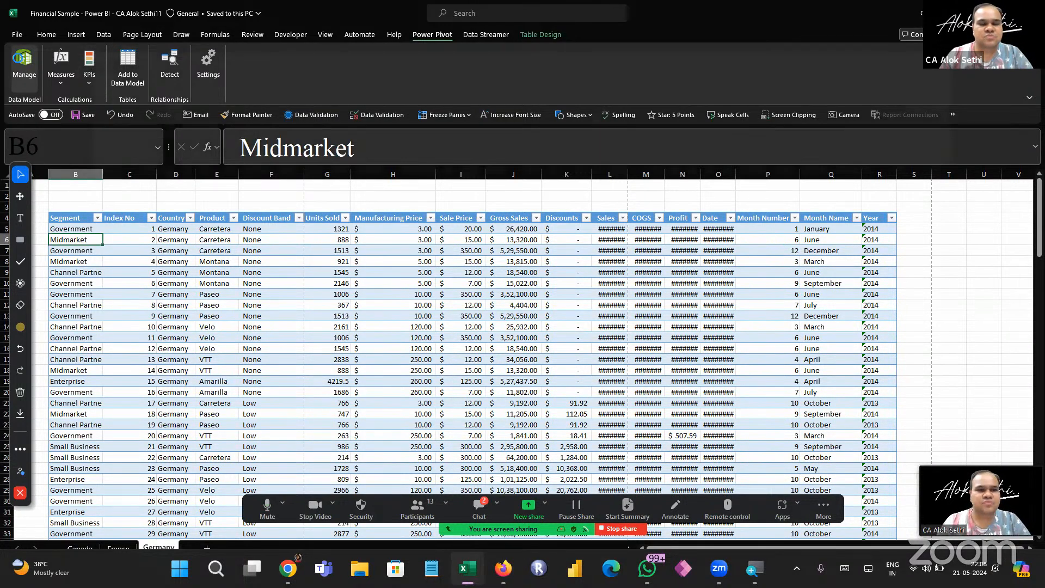
click(23, 63)
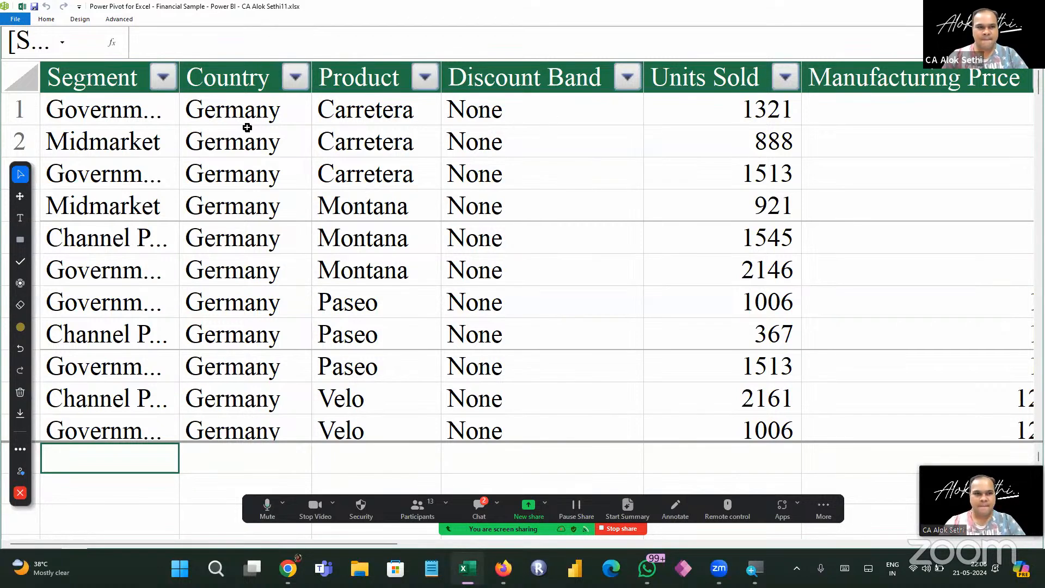
click(50, 22)
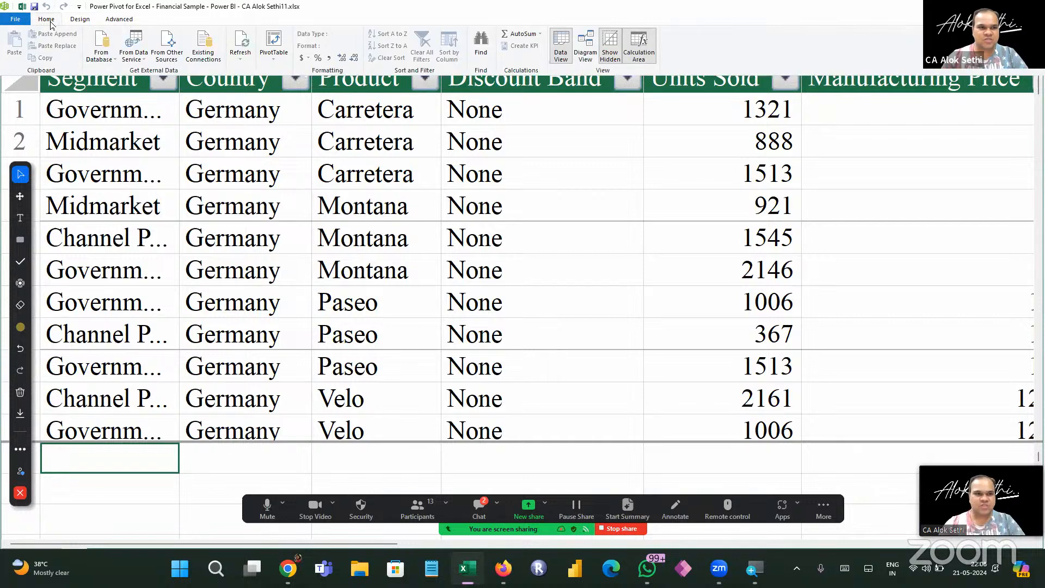
click(240, 49)
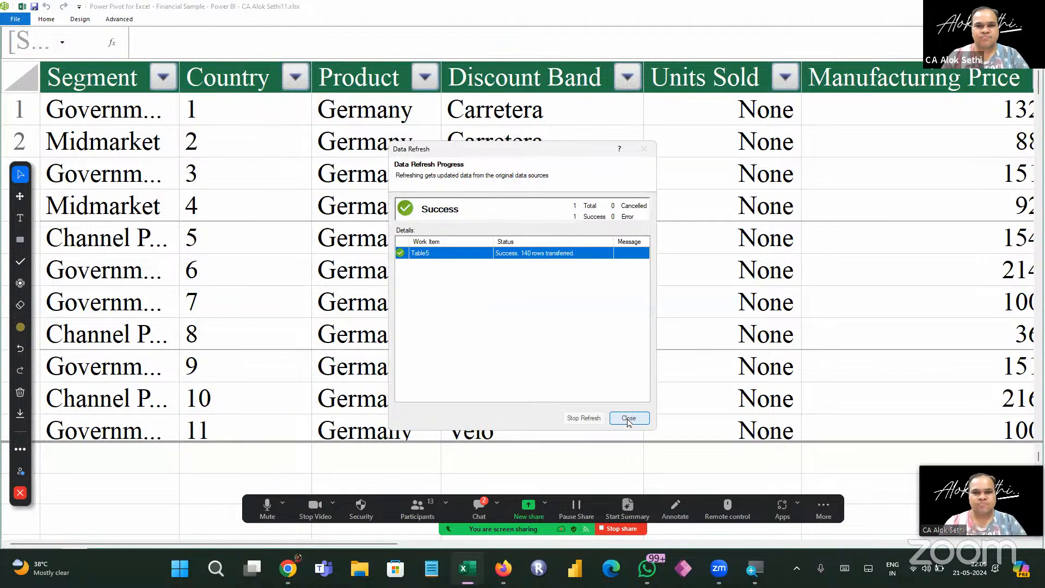
click(629, 419)
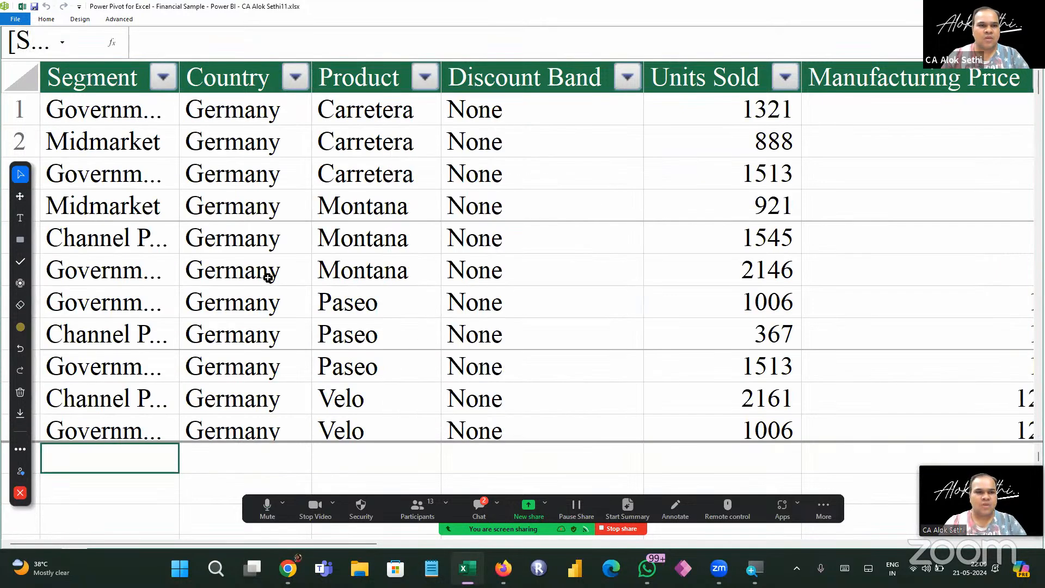
Check the first columns of the refreshed Germany table for the index column, and close the Power Pivot window
click(222, 108)
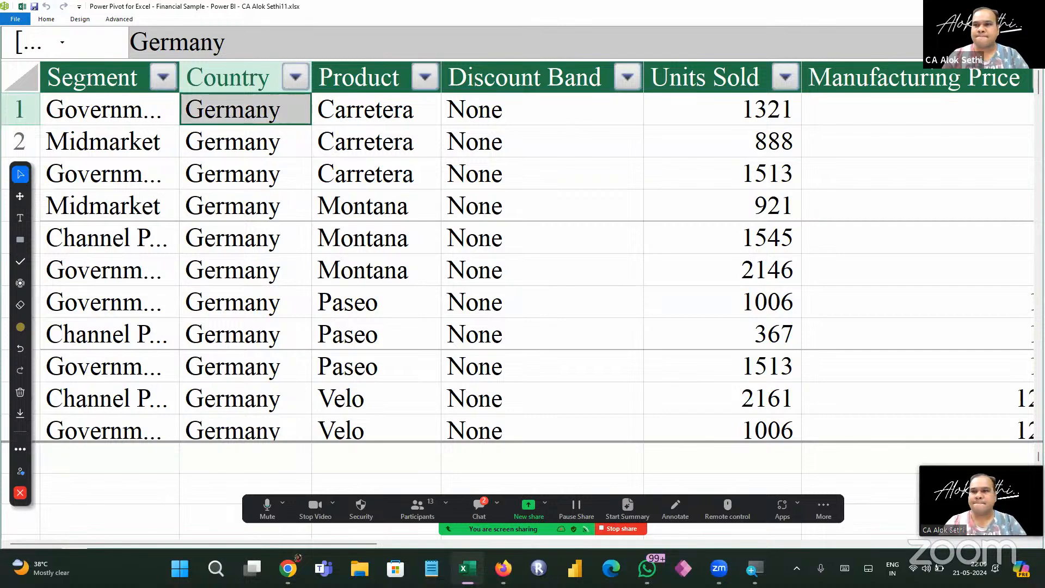
click(1007, 7)
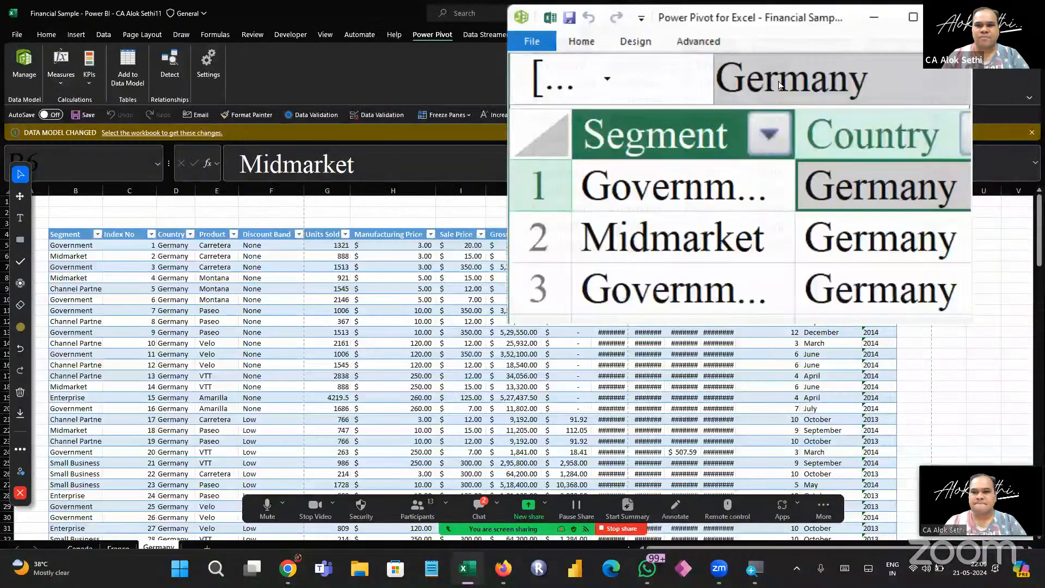
click(915, 13)
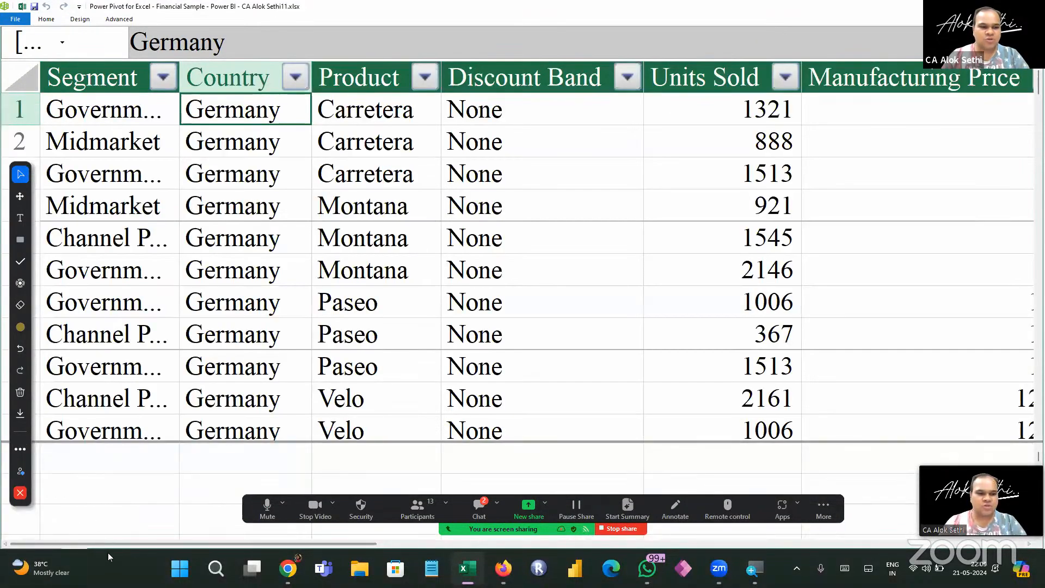
click(191, 336)
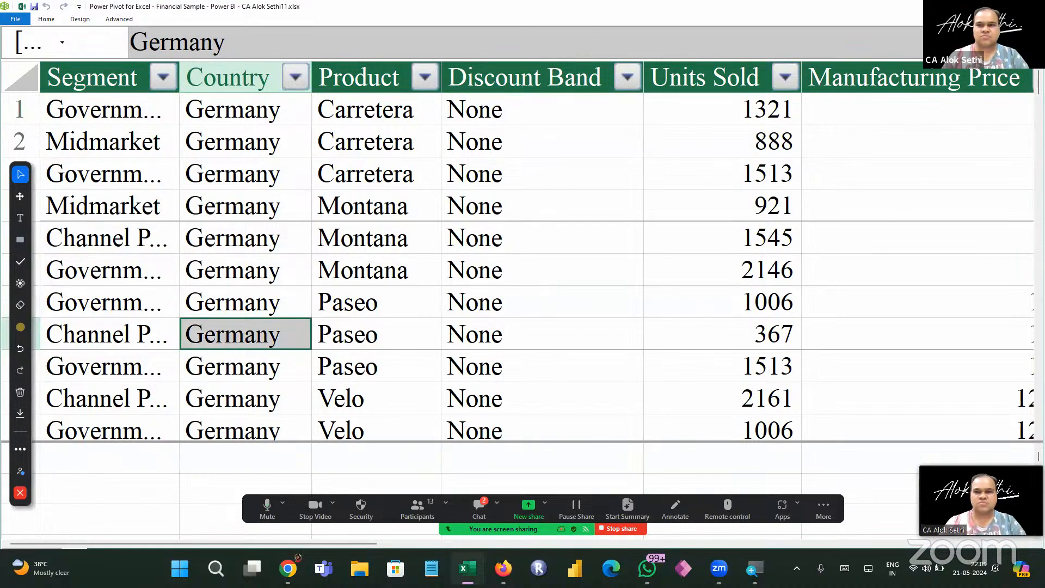
click(1032, 7)
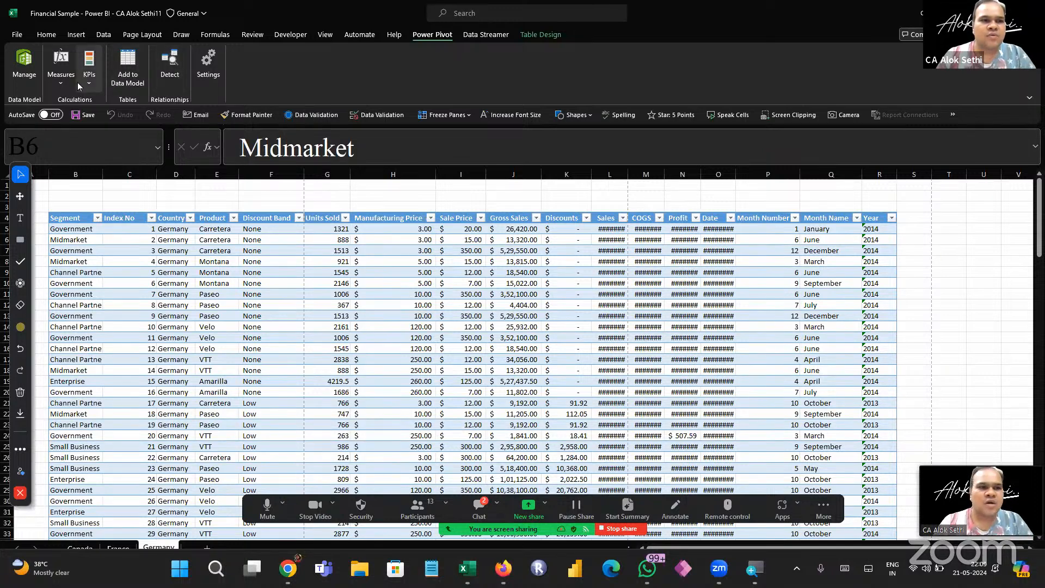
Reopen the Power Pivot data model and refresh the Germany table's data again
click(27, 76)
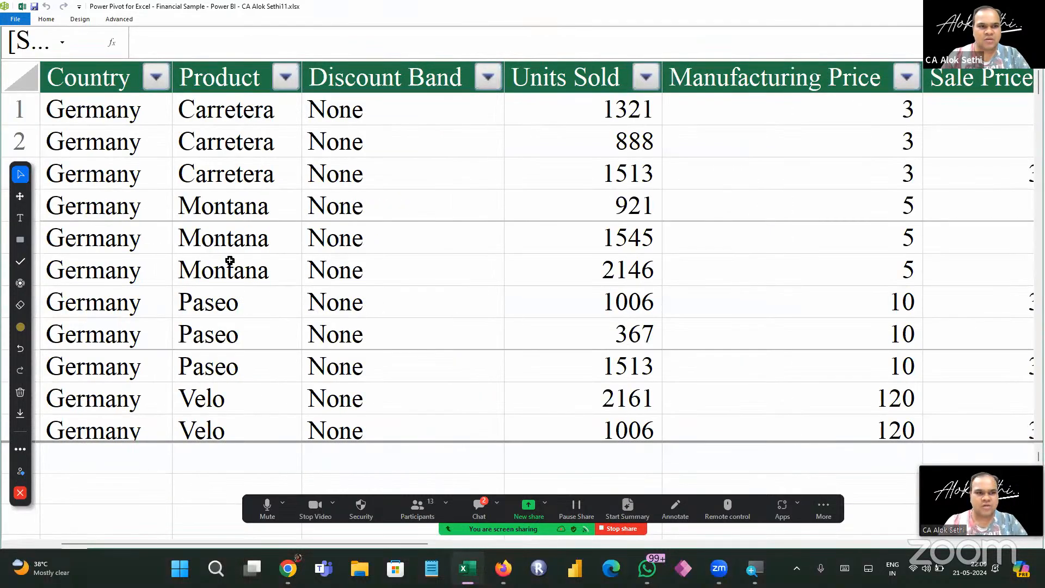
click(228, 264)
click(49, 20)
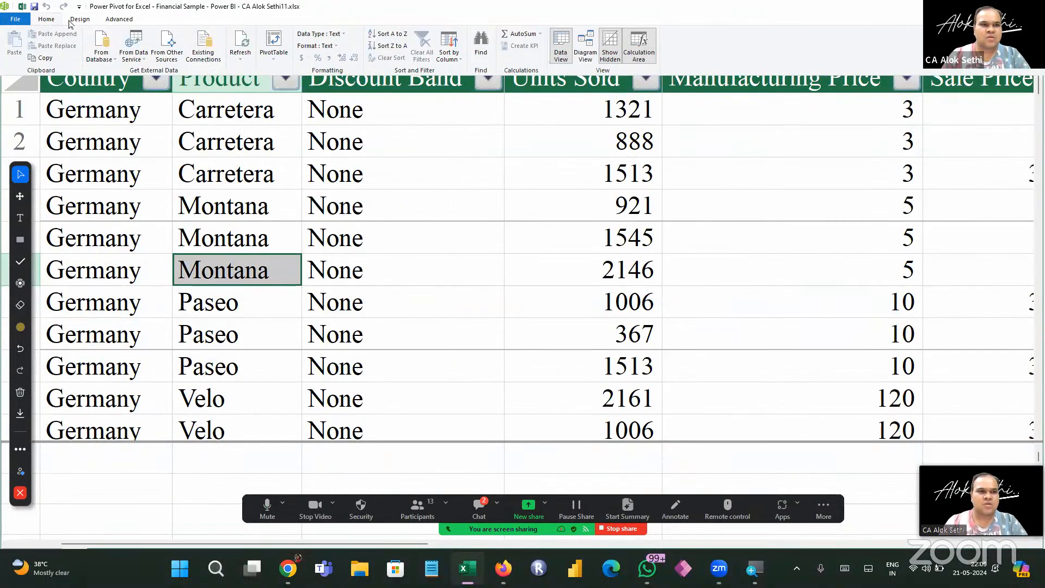
click(246, 50)
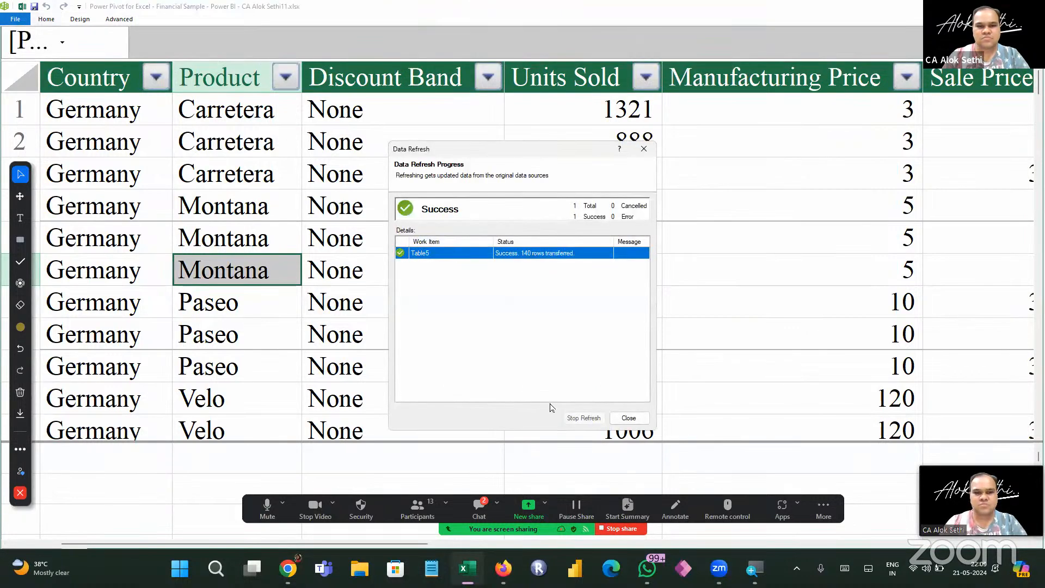
click(627, 418)
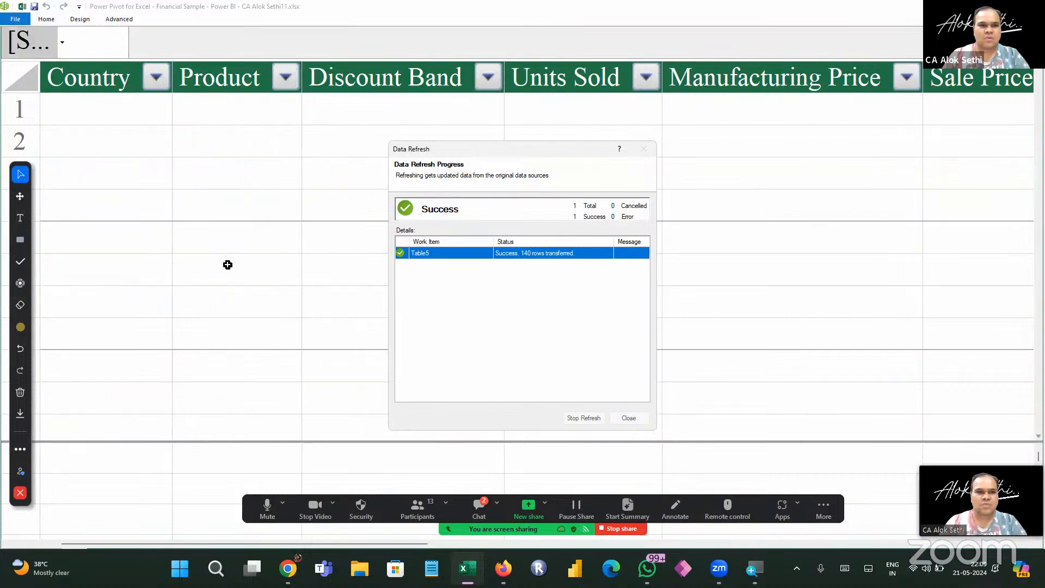
click(229, 268)
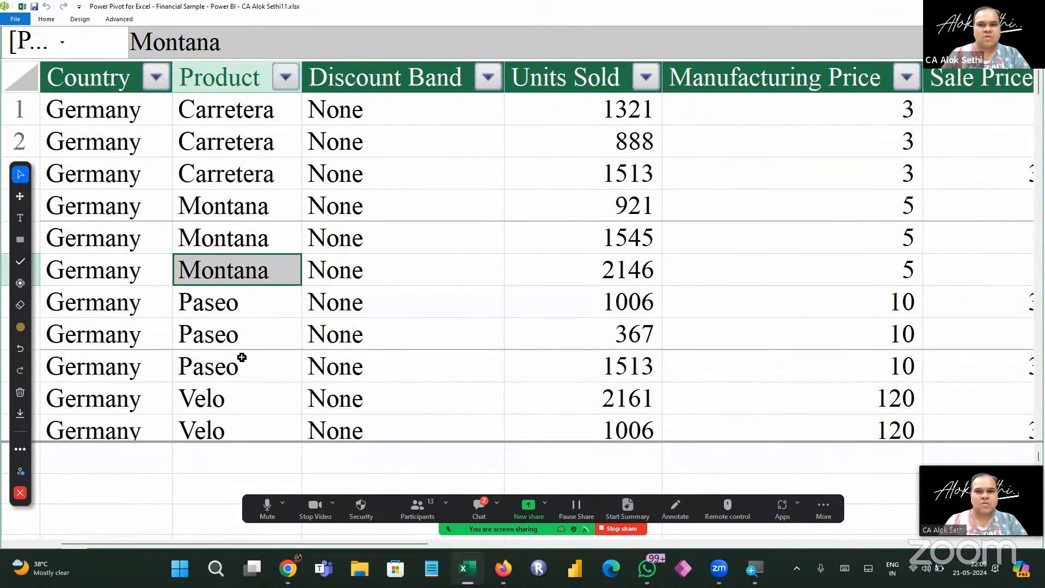
Jump to the Month Number column of the Germany table in the data model and select its Index No column
click(171, 551)
click(168, 528)
click(197, 528)
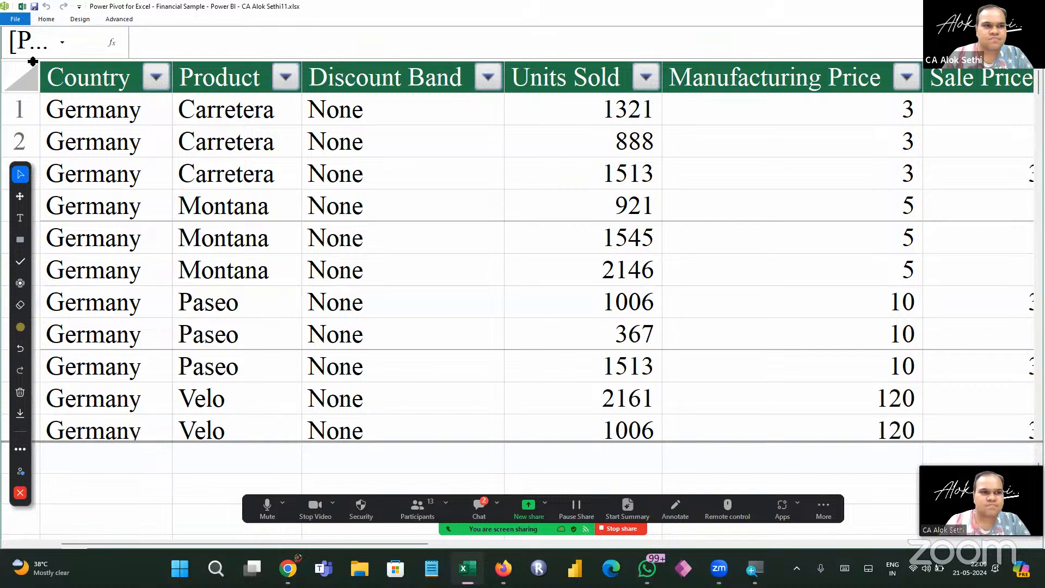
click(33, 44)
click(61, 43)
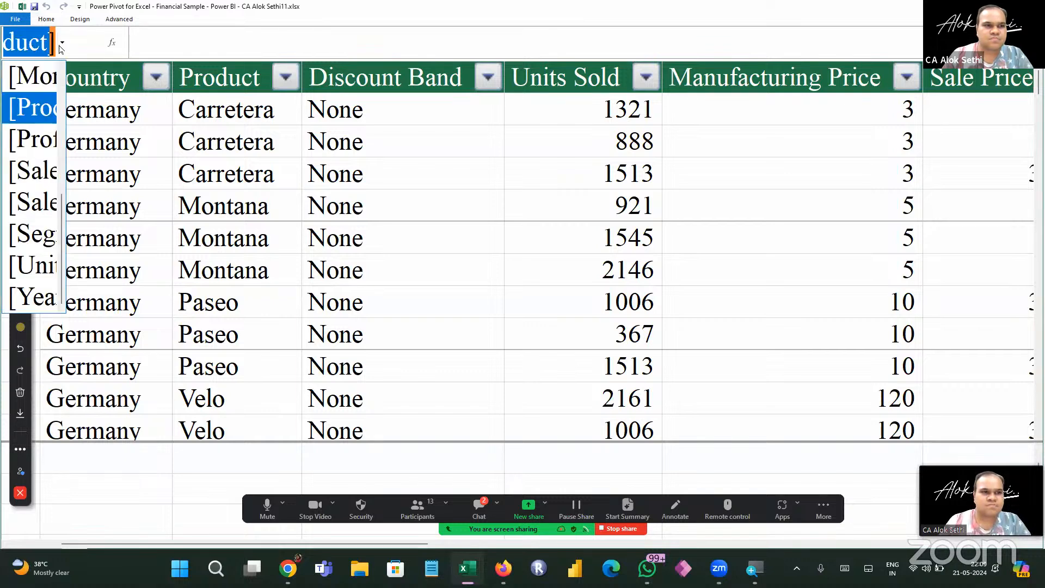
click(32, 76)
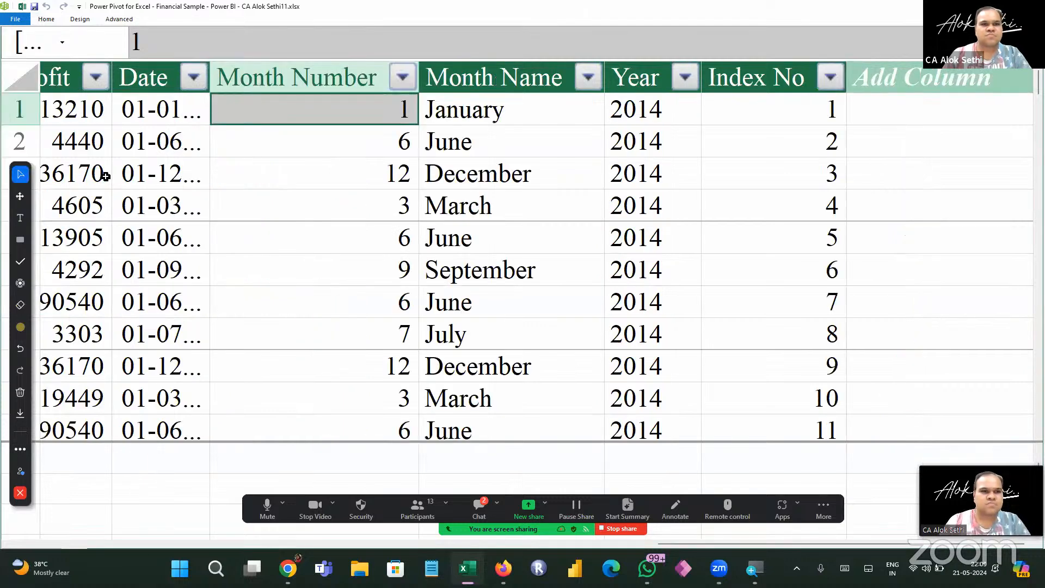
right_click(105, 175)
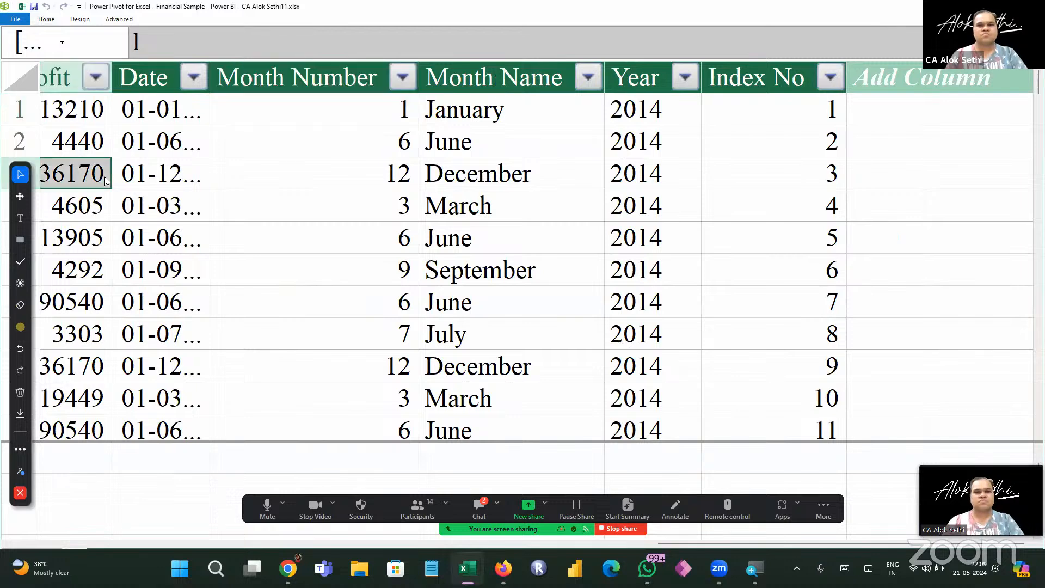
click(759, 92)
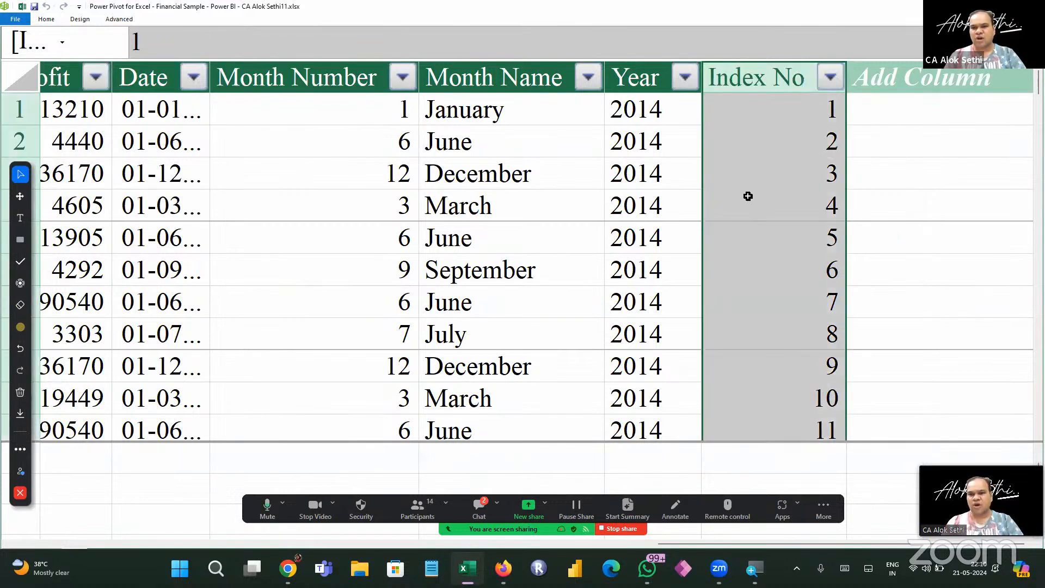
key(super+Tab)
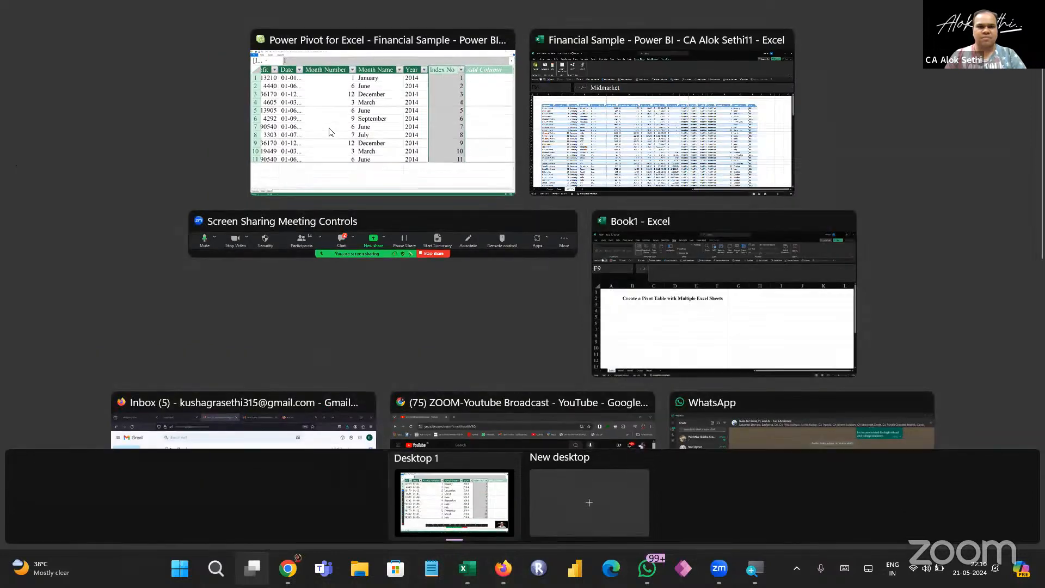
click(389, 126)
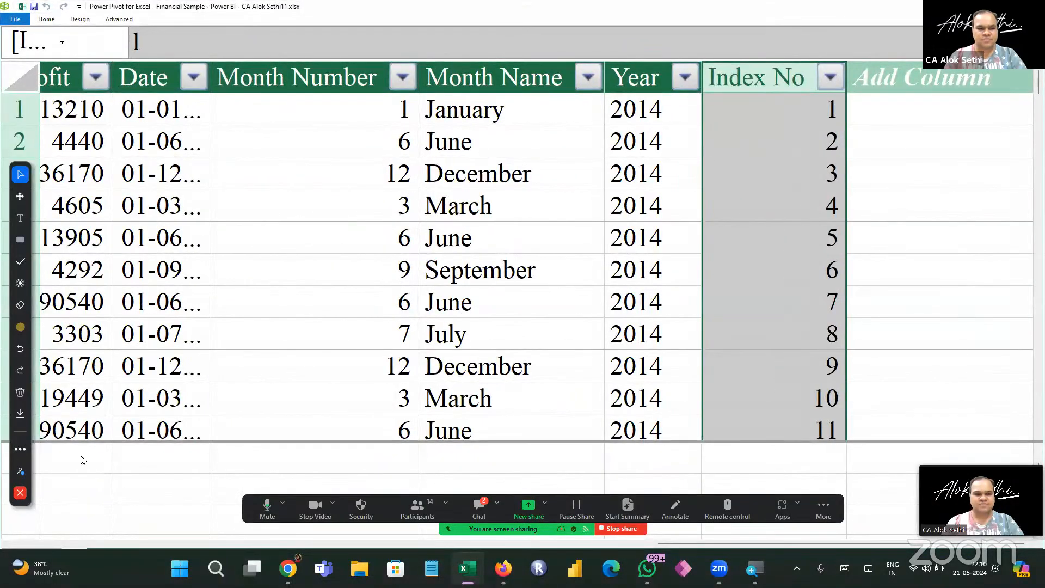
click(62, 44)
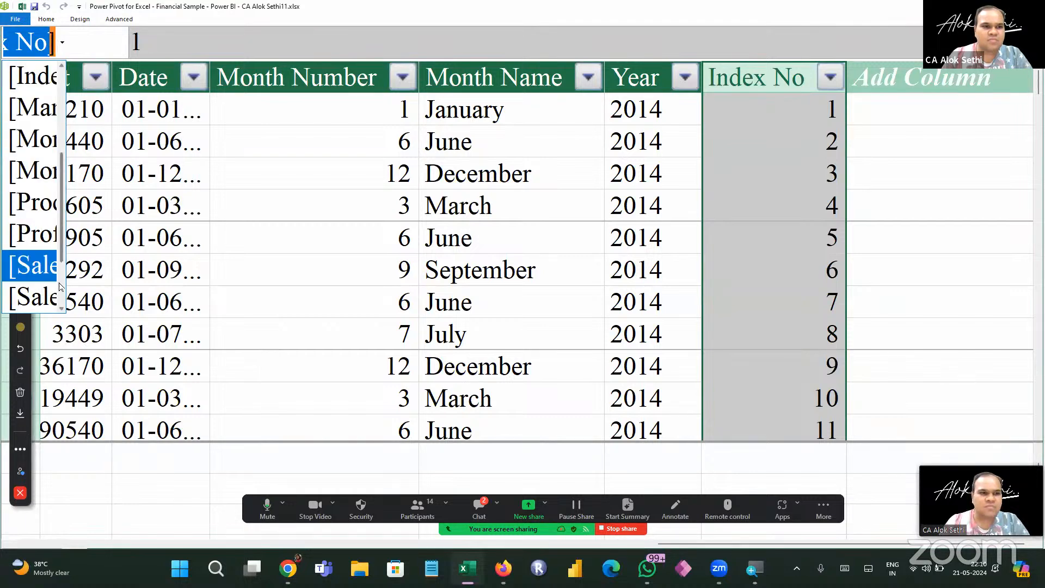
scroll(31, 294, down, 3)
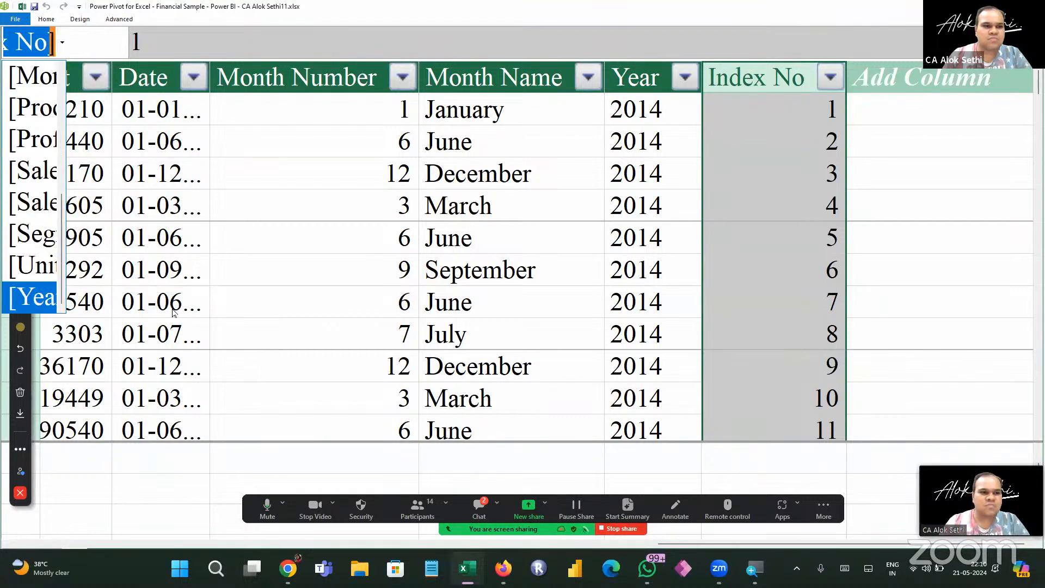
click(113, 456)
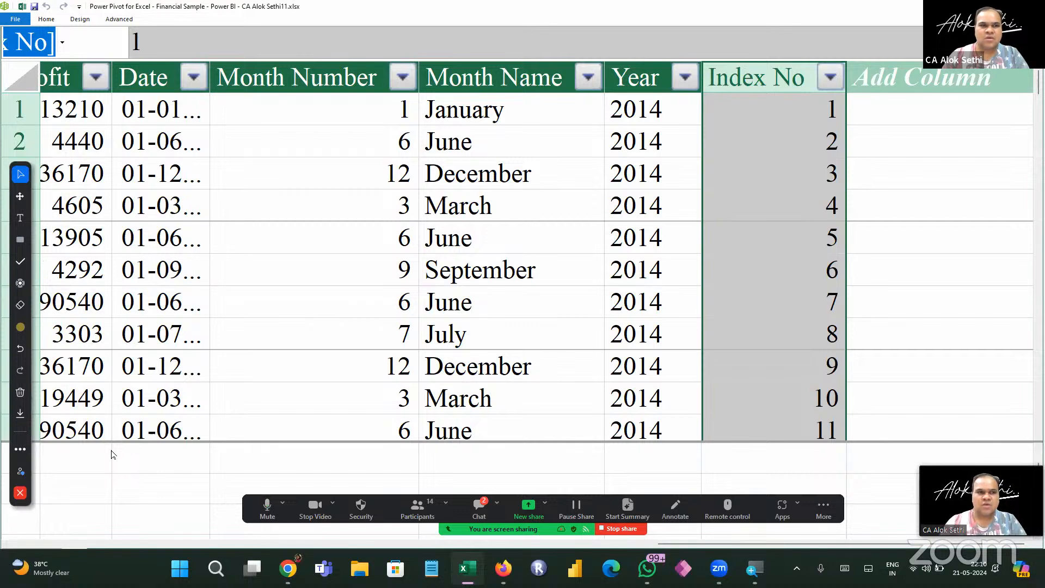
click(46, 19)
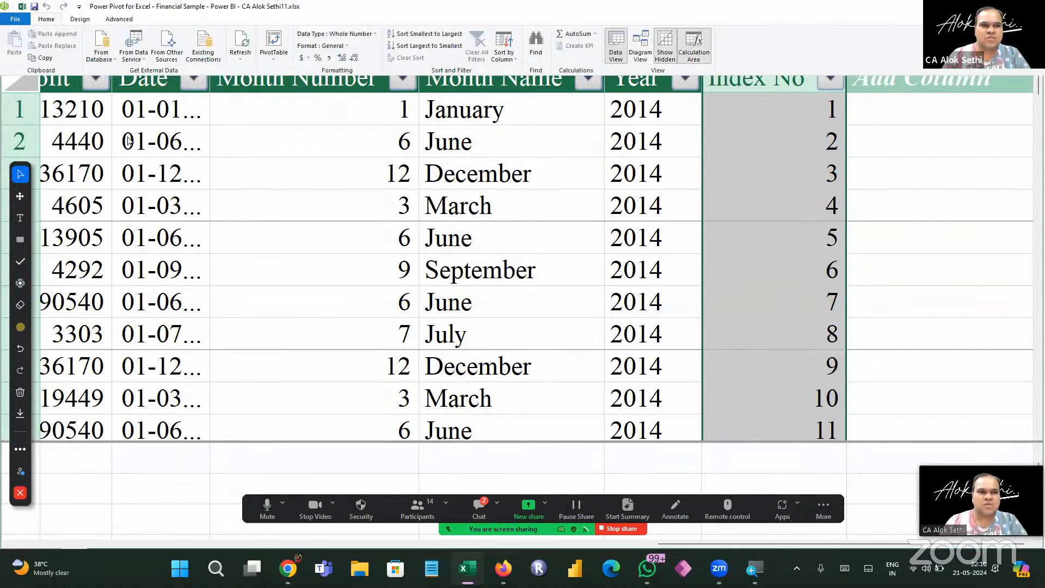
click(200, 156)
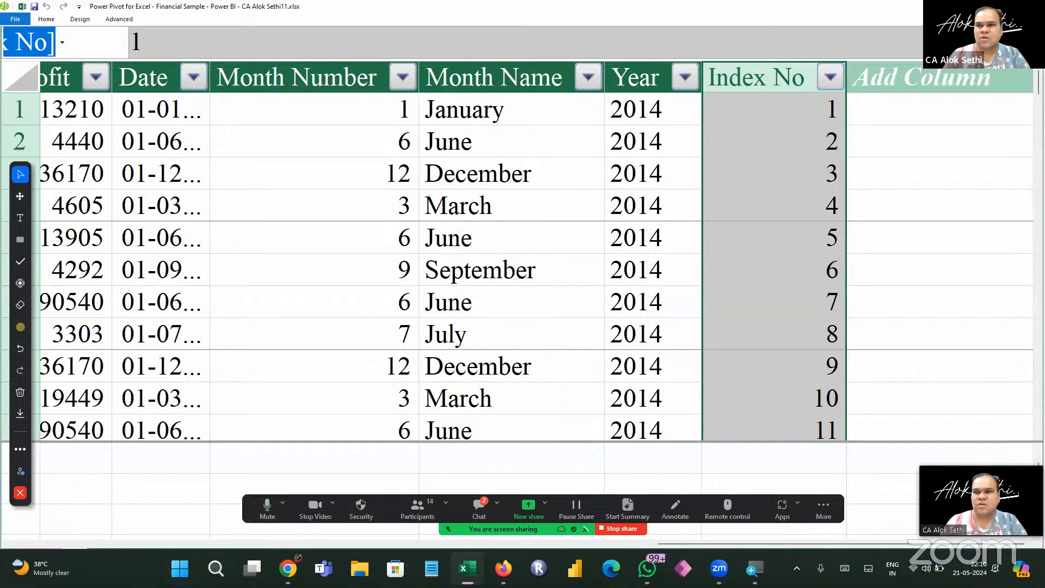
Switch the data model view to the France table (Table4), widen the Power Pivot window and refresh that table from its source
click(1008, 7)
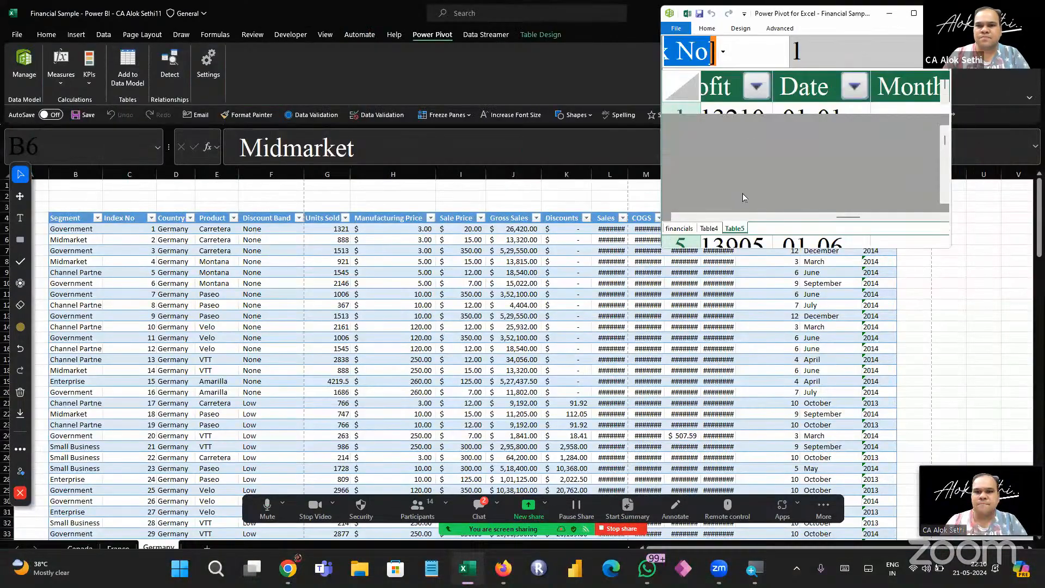
click(712, 230)
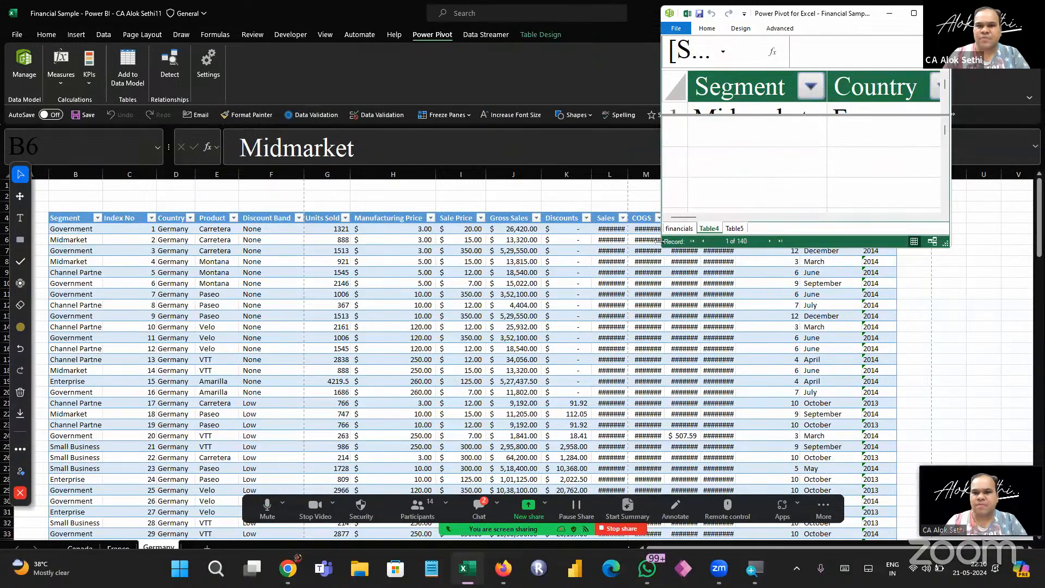
drag(662, 241, 272, 241)
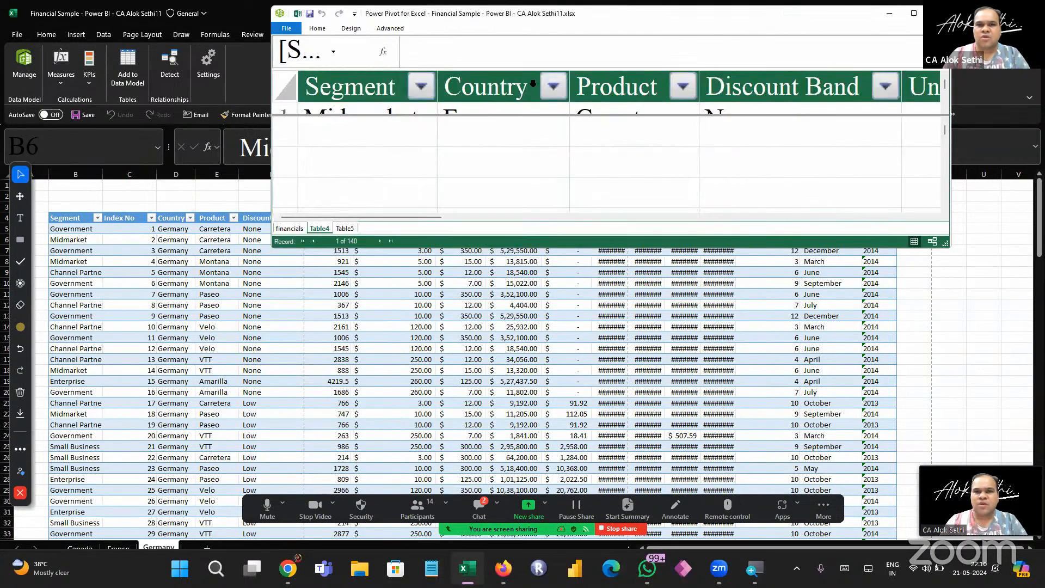
click(316, 29)
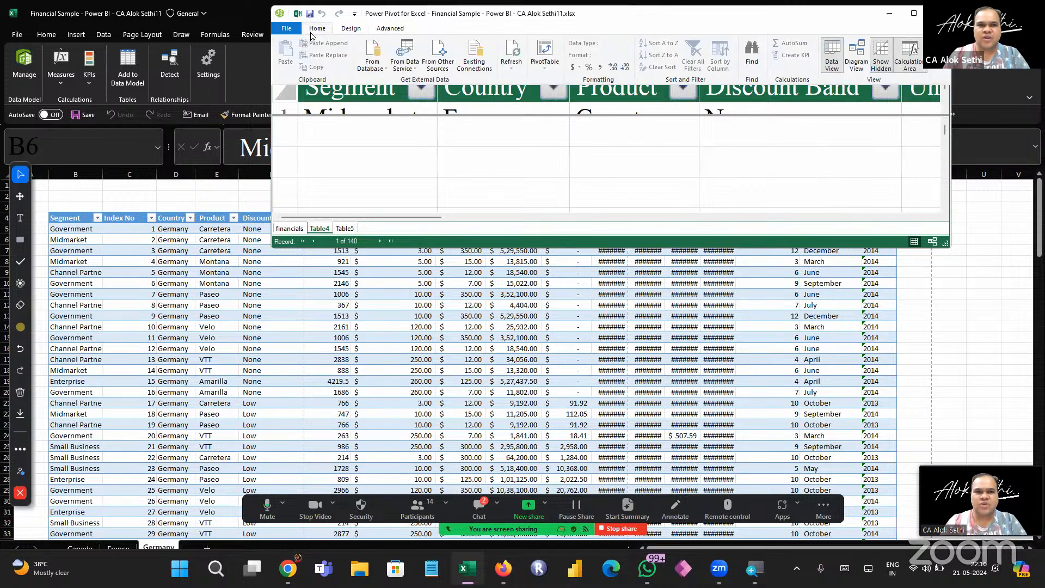
click(514, 55)
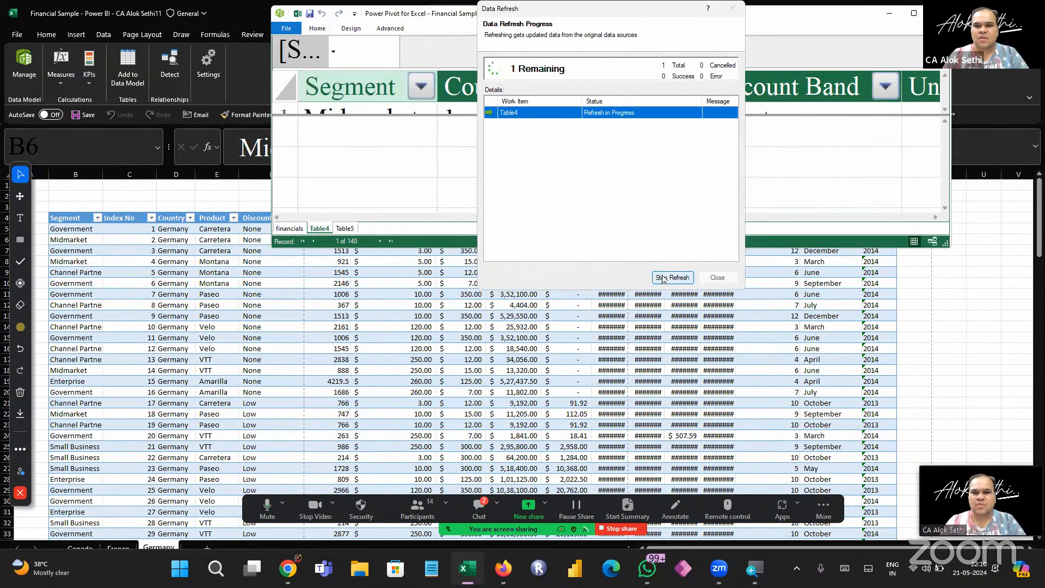
click(716, 278)
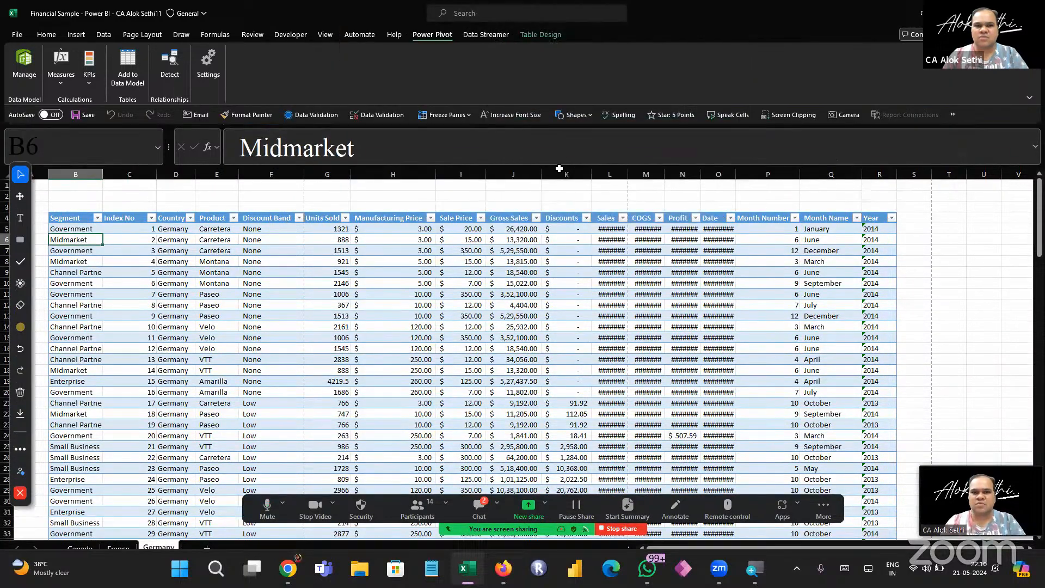
Return to the Power Pivot window and look up the Index No column in the France table
click(391, 299)
click(468, 569)
click(576, 505)
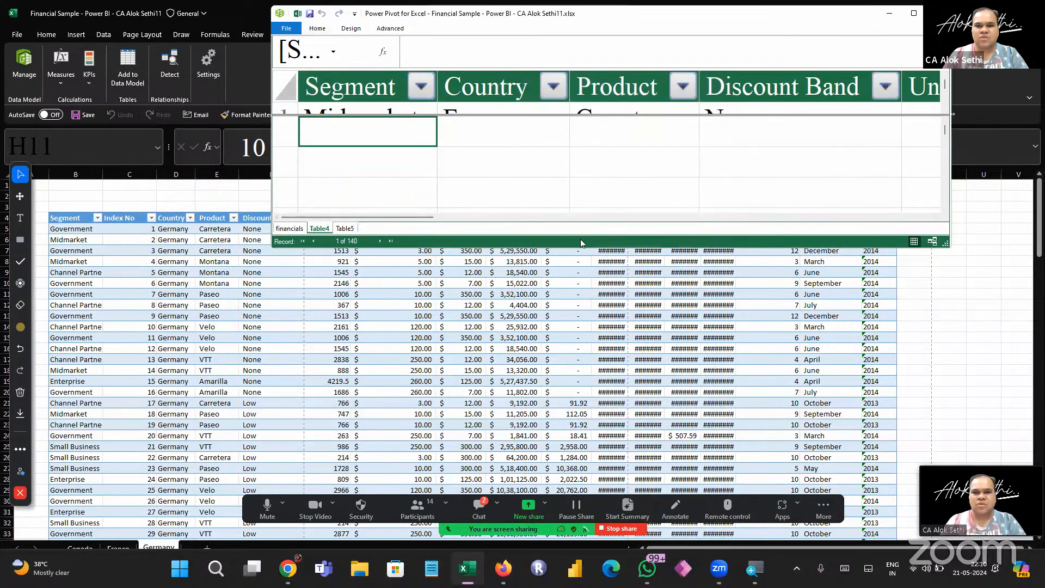
click(619, 173)
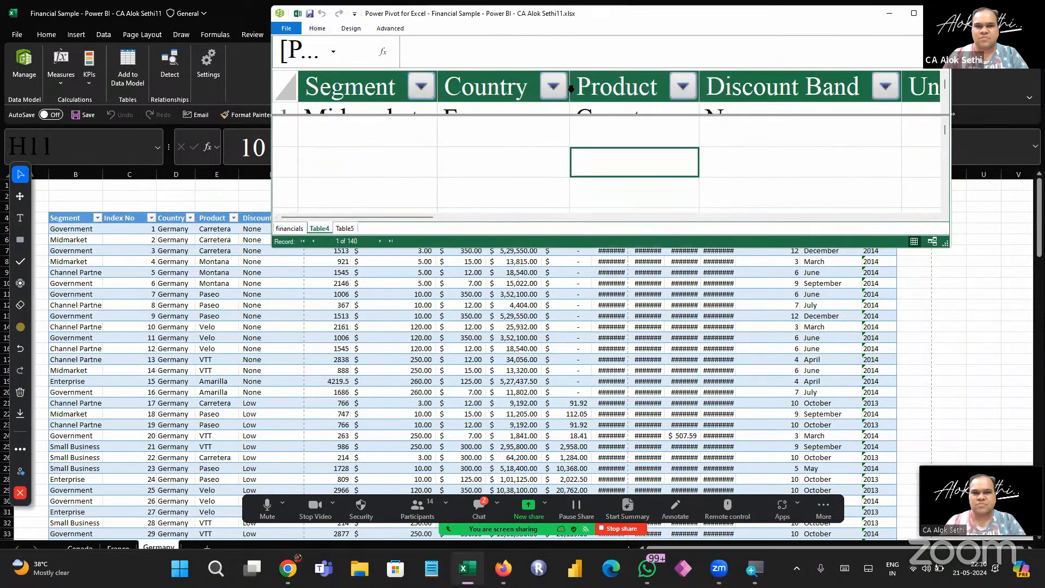
click(915, 15)
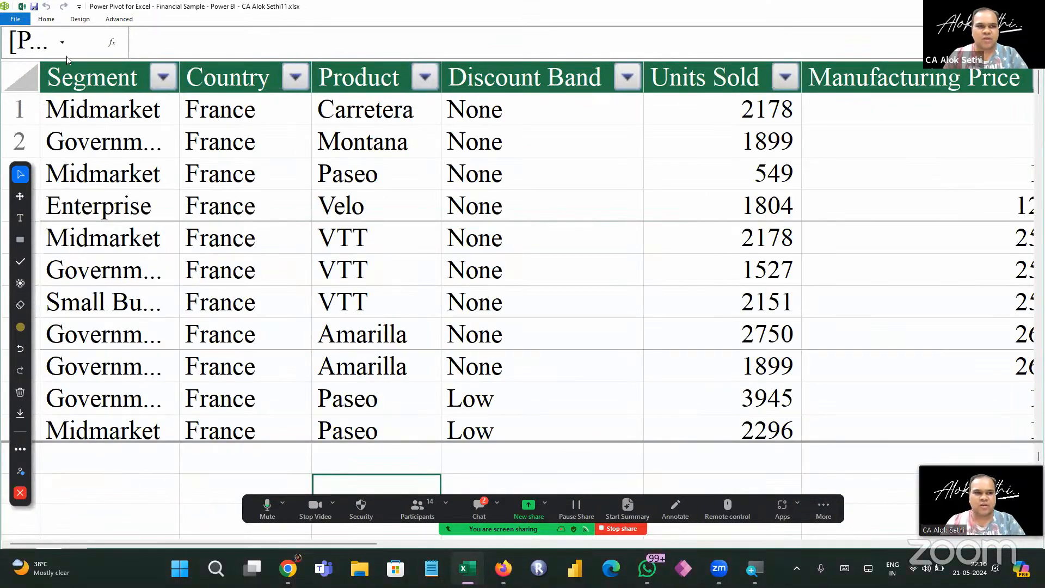
click(62, 43)
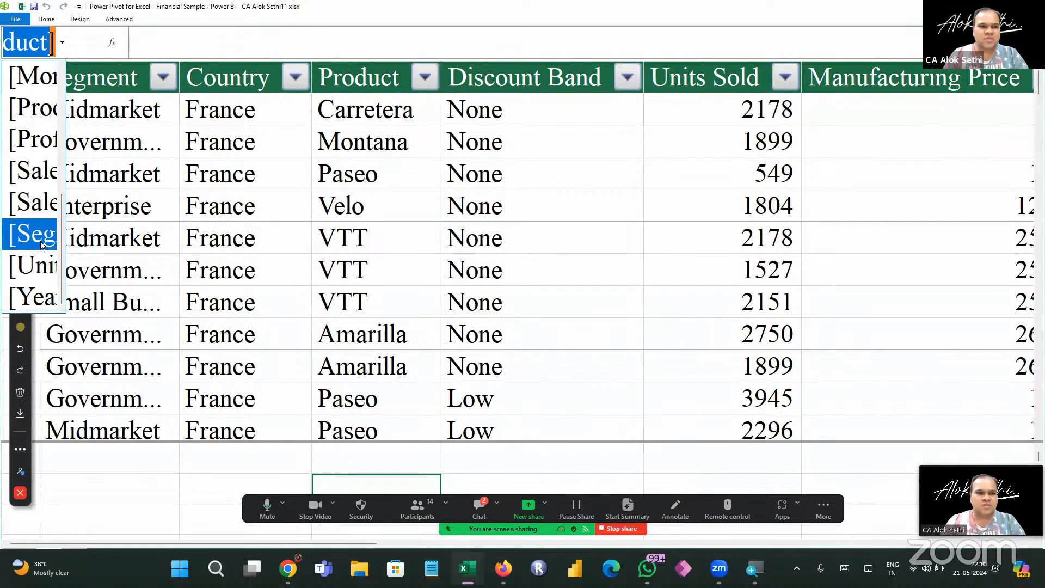
scroll(39, 250, up, 3)
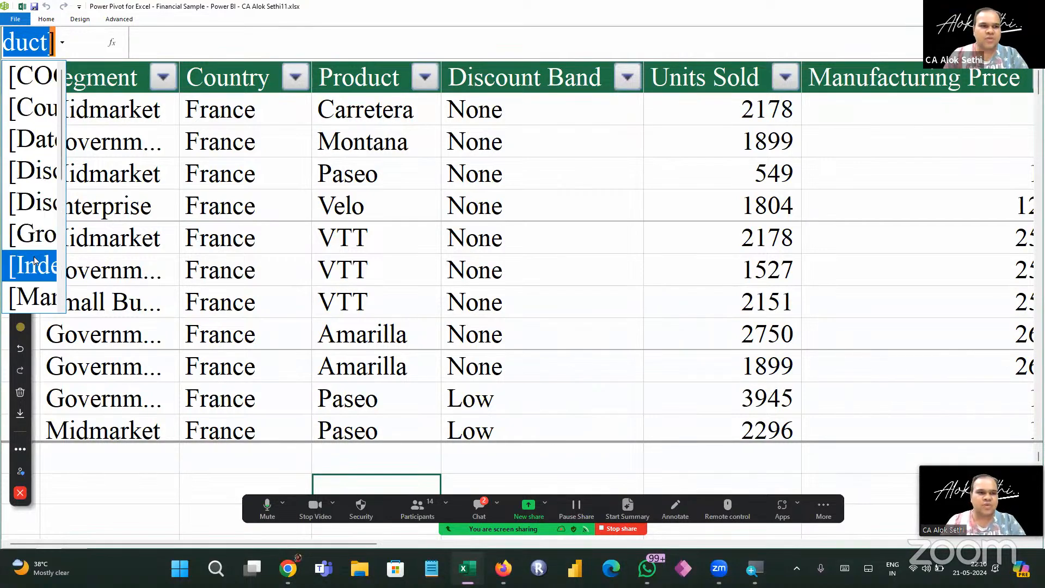
click(37, 265)
click(853, 185)
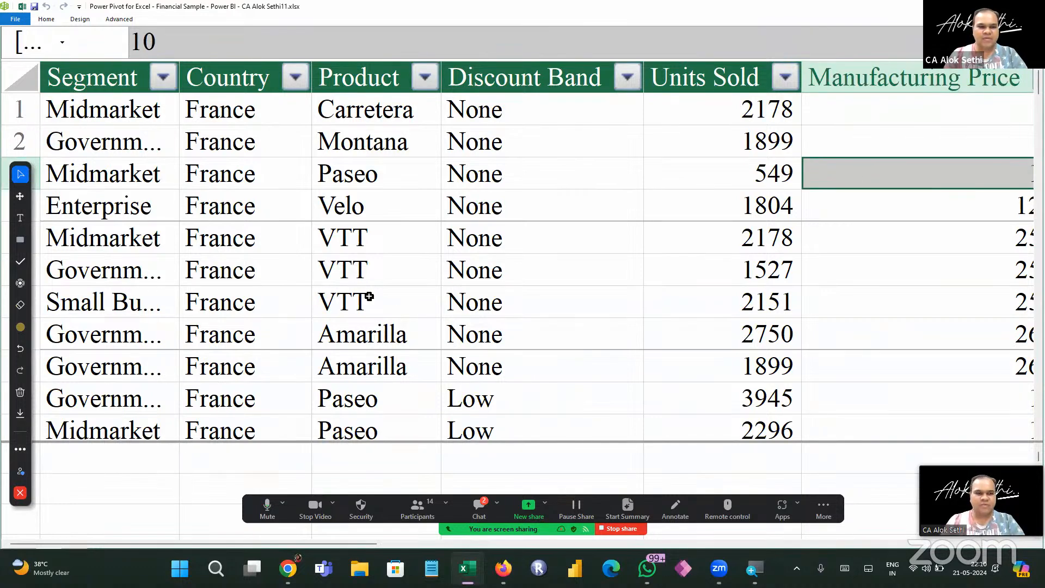
Switch to the Canada table (financials) in the data model and refresh its data from the source
click(1008, 7)
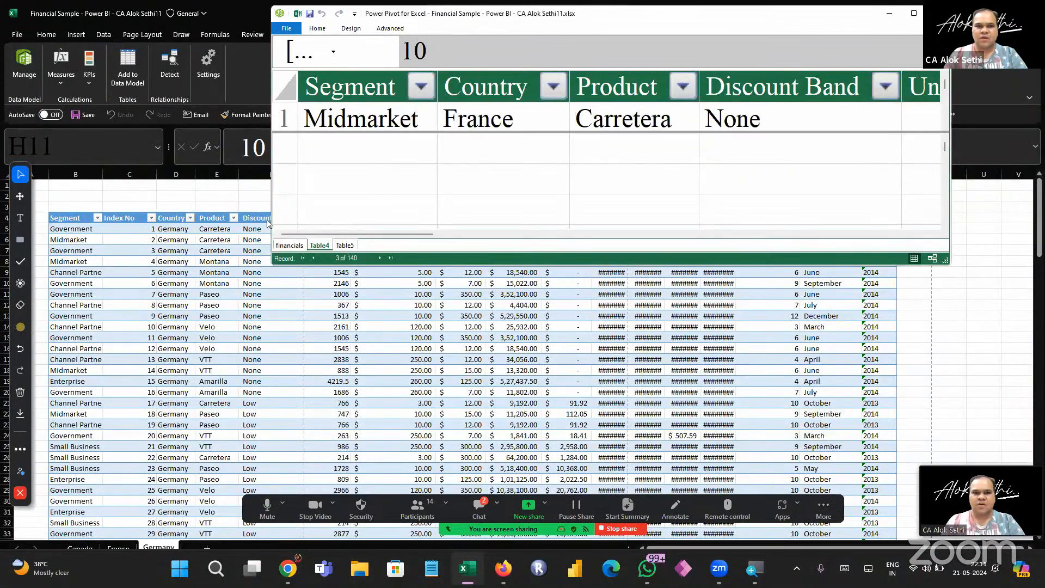
click(295, 245)
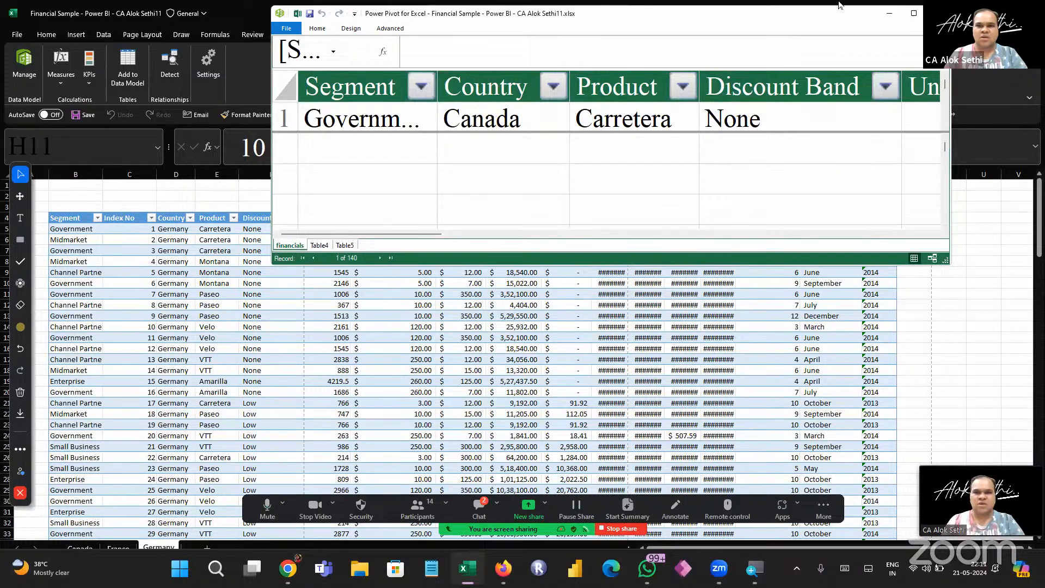
click(914, 16)
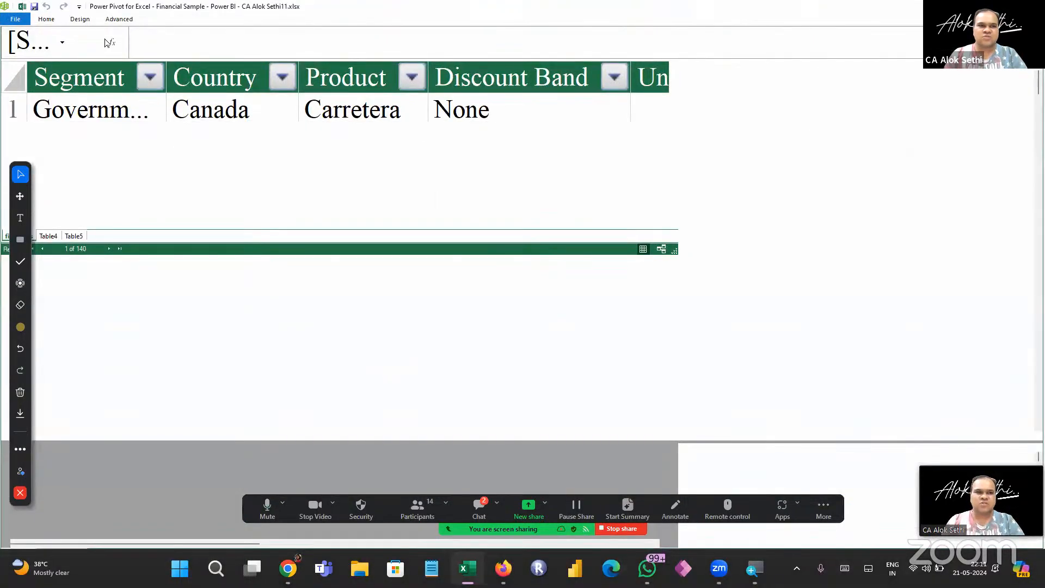
click(46, 21)
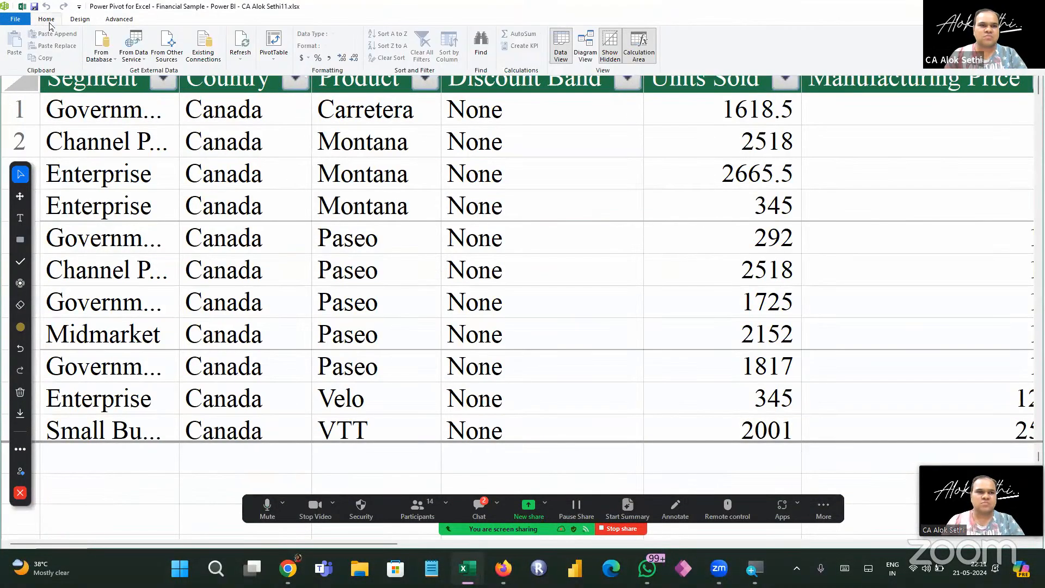
click(239, 54)
click(252, 71)
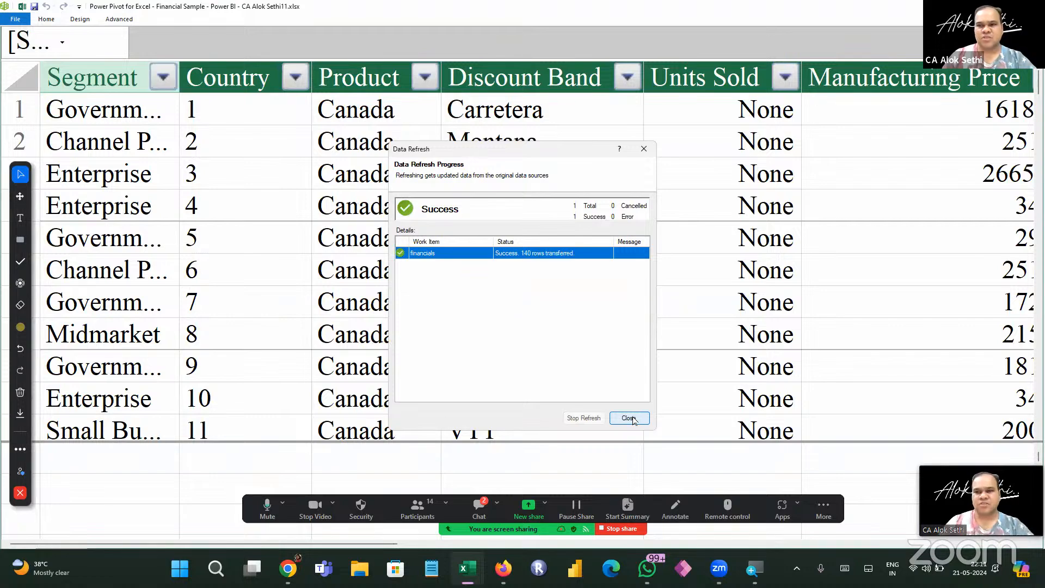
click(629, 418)
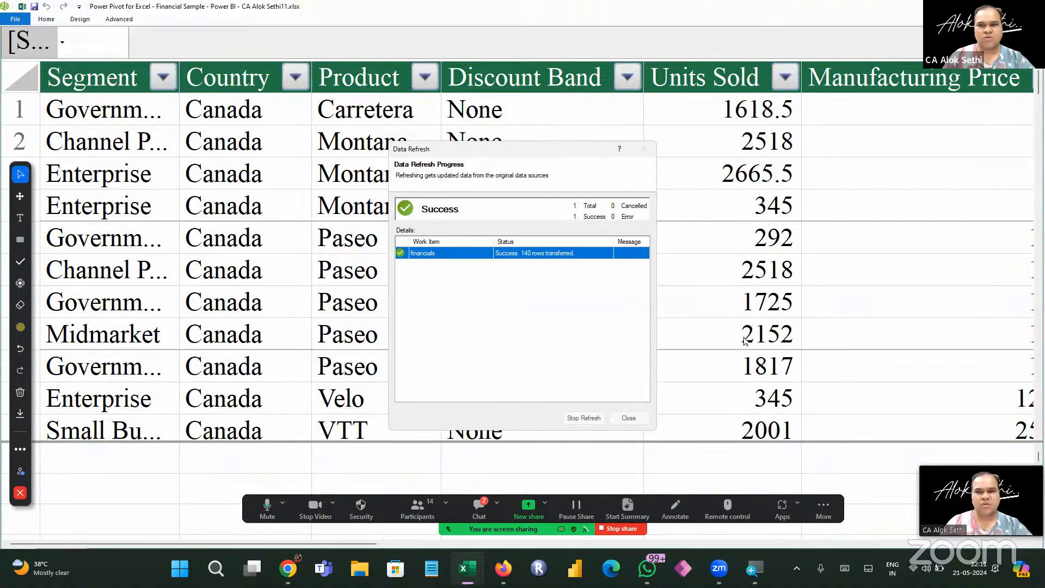
click(627, 418)
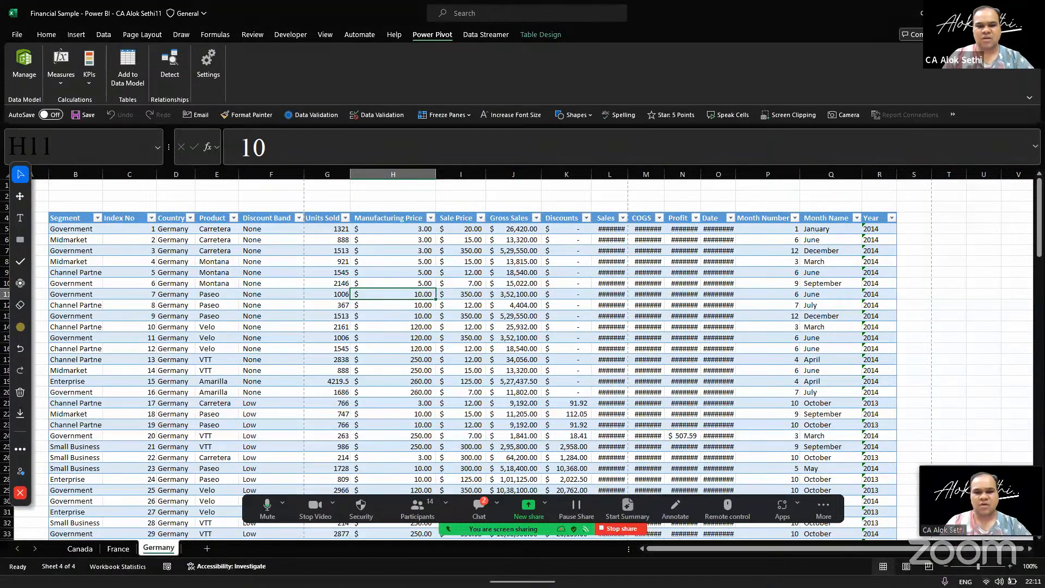
Return to the Power Pivot window and display the data model's tables in Diagram View
mouse_move(479, 566)
click(576, 503)
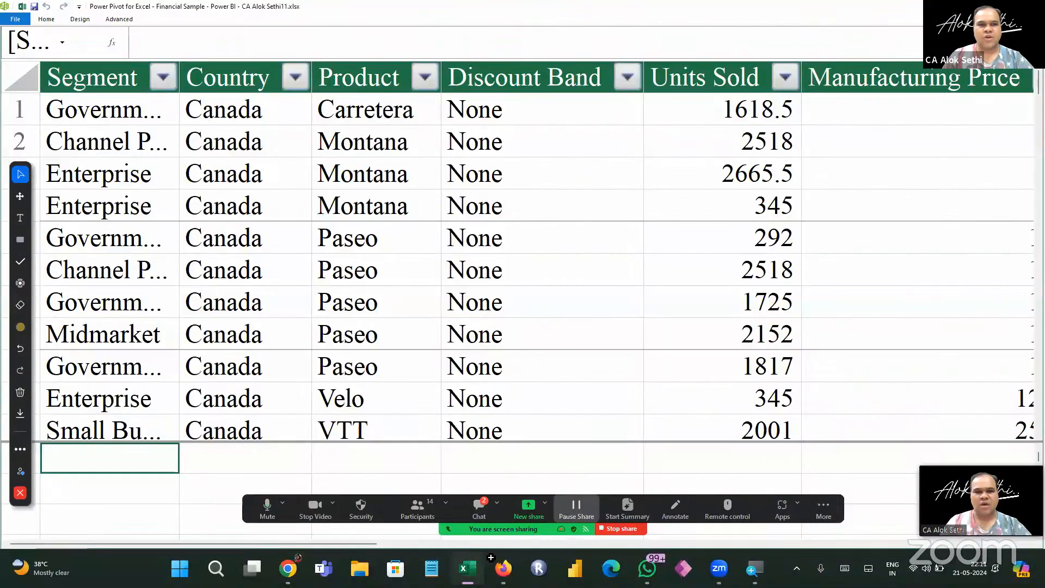
click(47, 21)
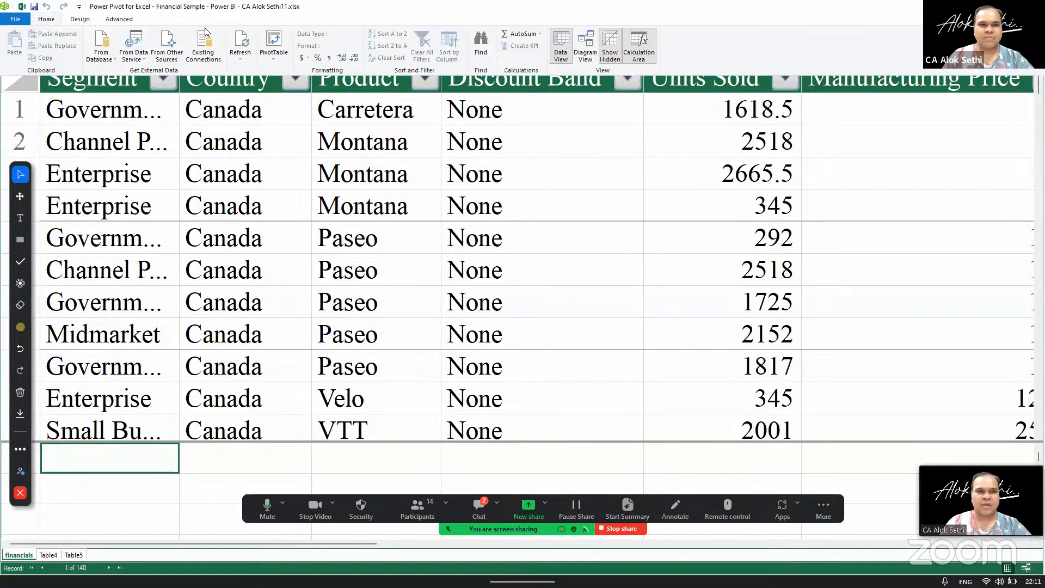
click(586, 45)
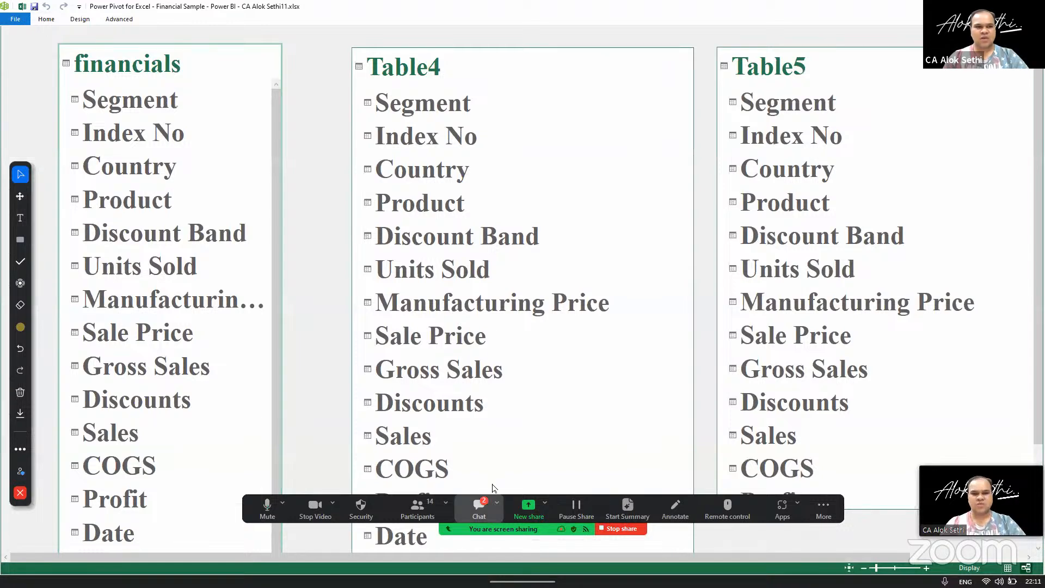
Read the new messages in the meeting chat and close the chat window
click(483, 506)
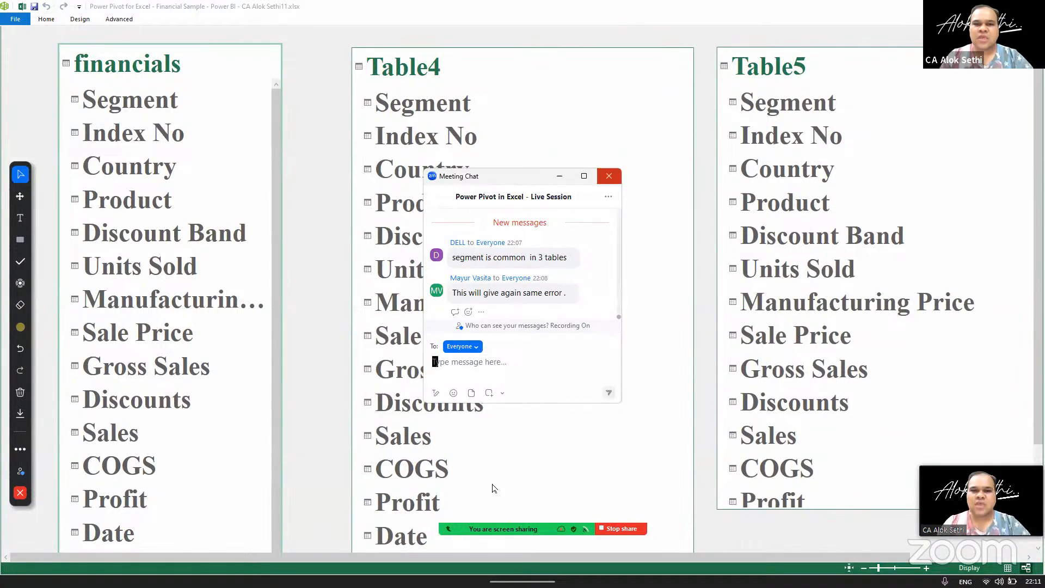
click(609, 177)
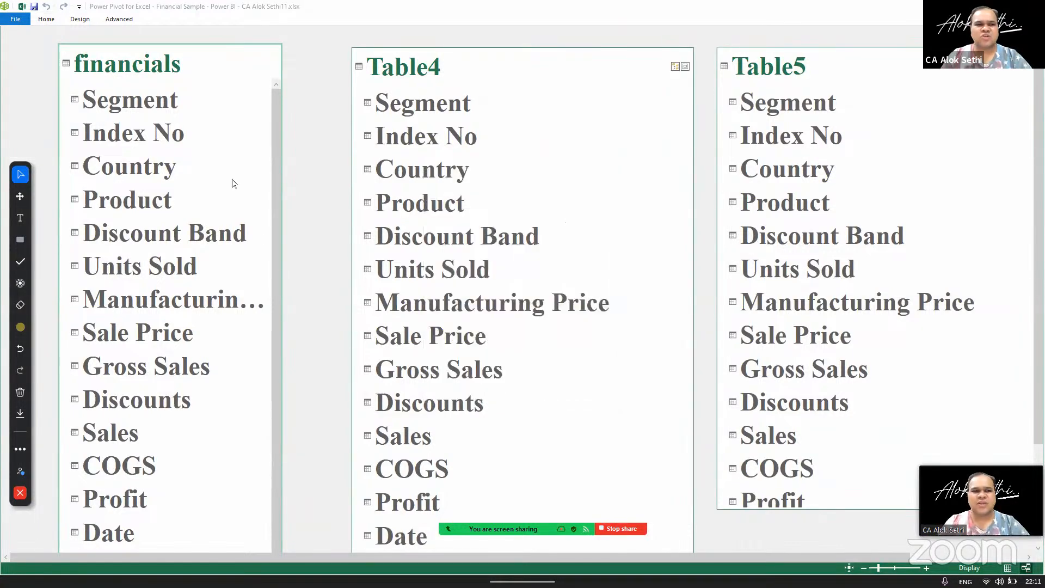
Relate the tables on Index No, linking financials to Table4 and Table4 to Table5
drag(166, 131, 489, 131)
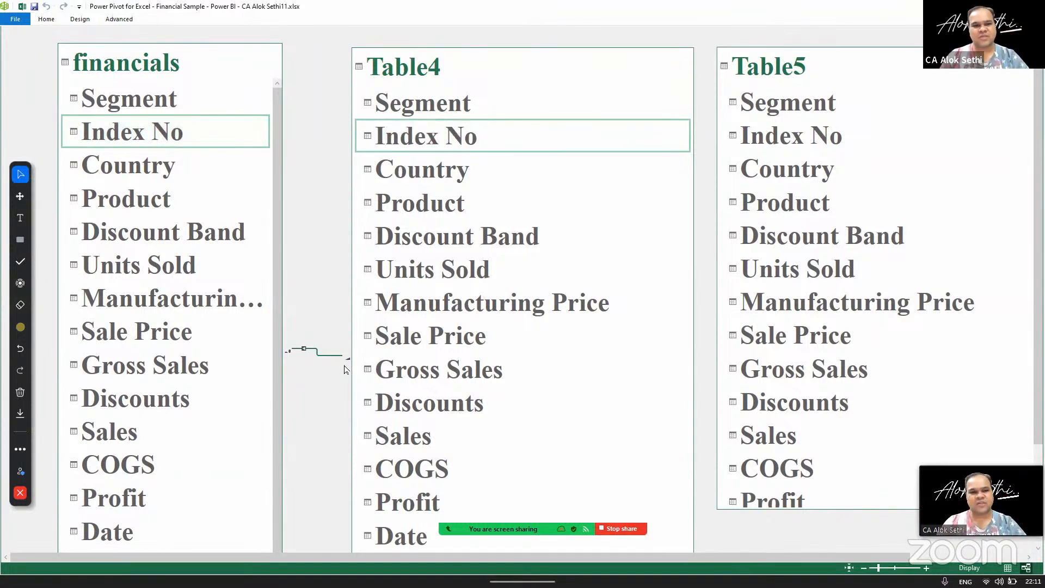
click(570, 144)
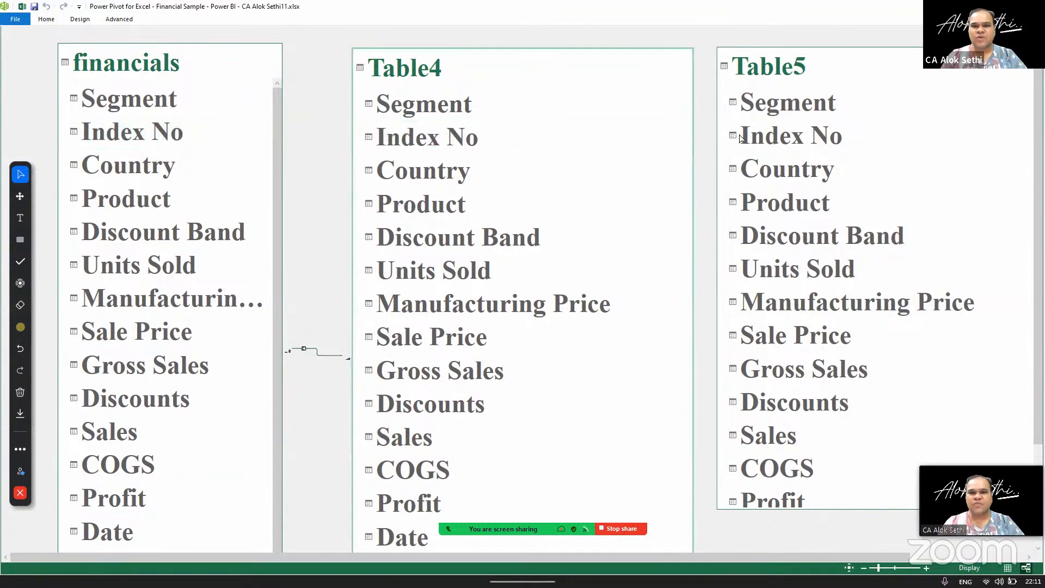
drag(452, 146, 740, 136)
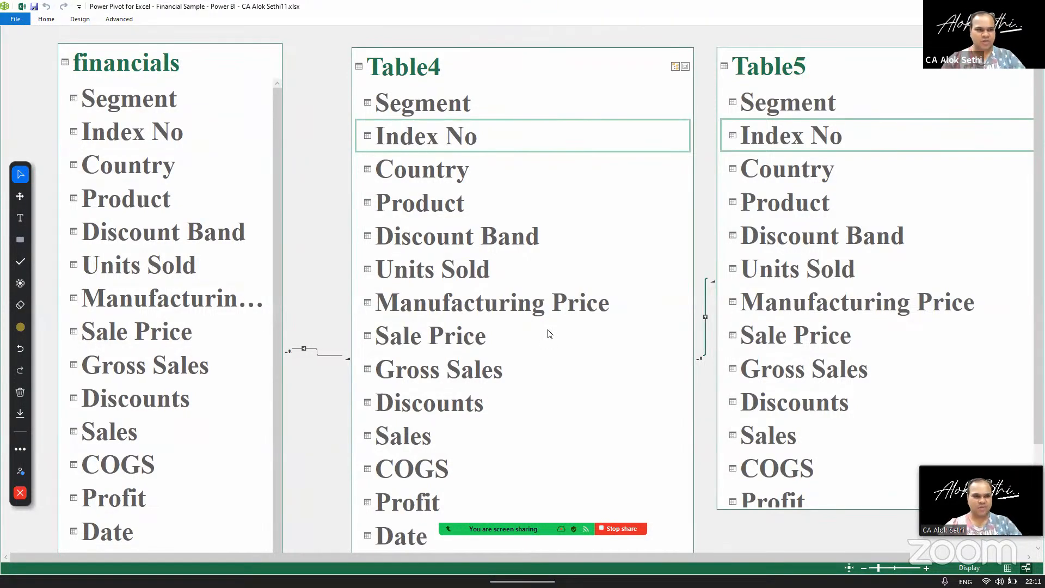
click(47, 19)
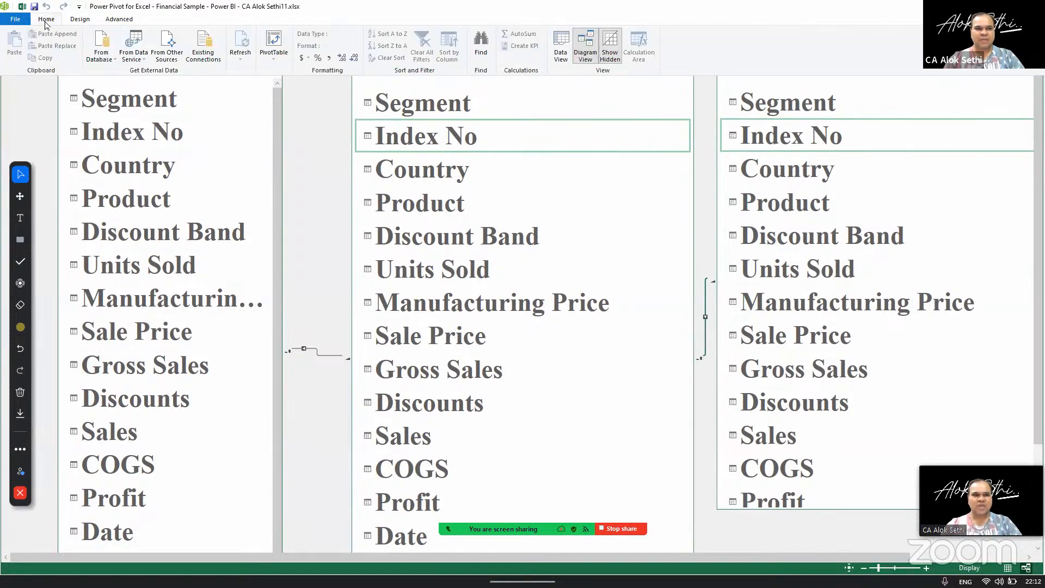
Insert a PivotTable from the data model on a new worksheet and show that sheet in Normal view
click(278, 56)
click(288, 72)
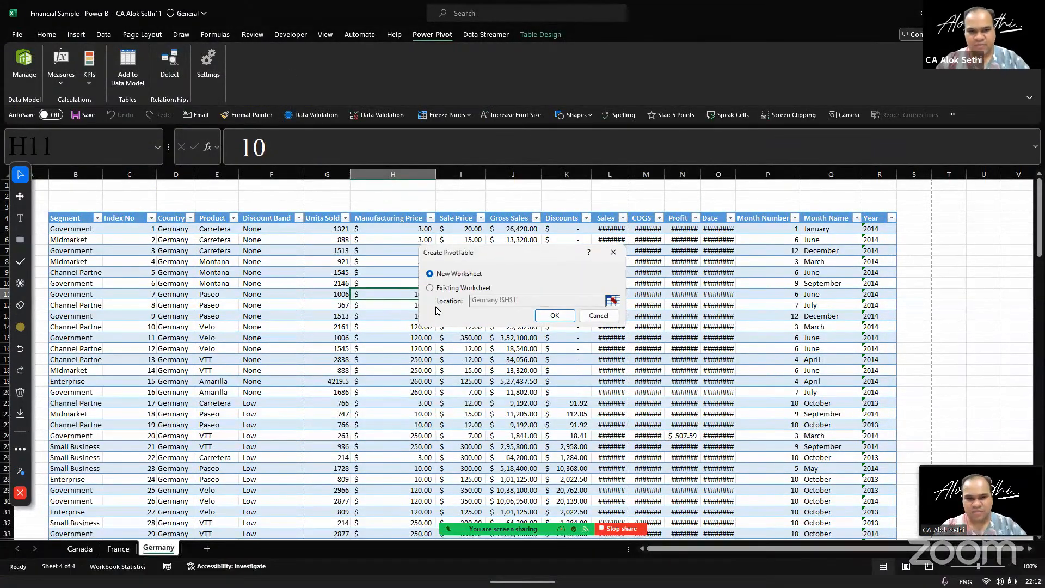
click(550, 315)
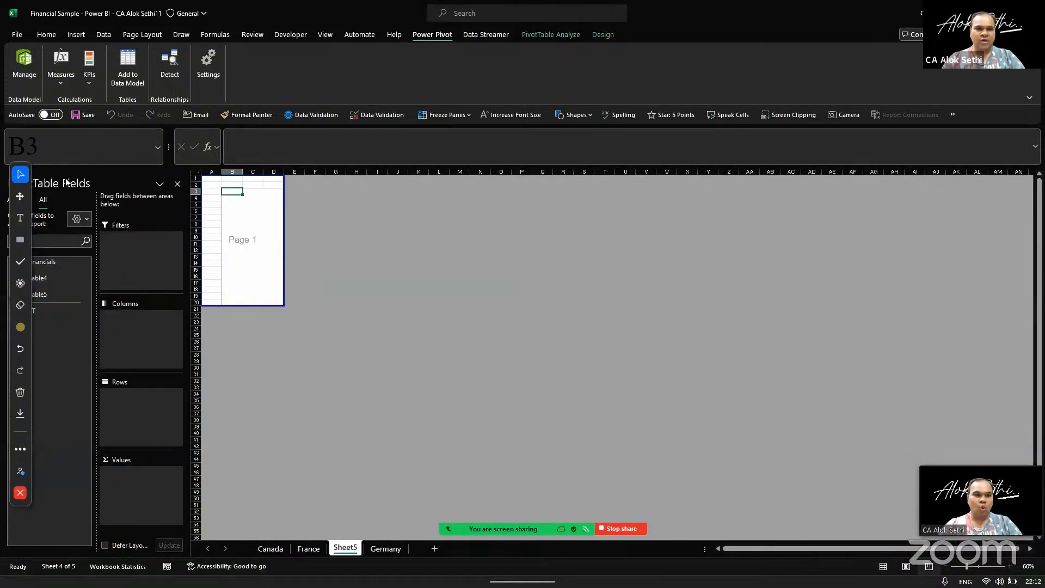
click(324, 35)
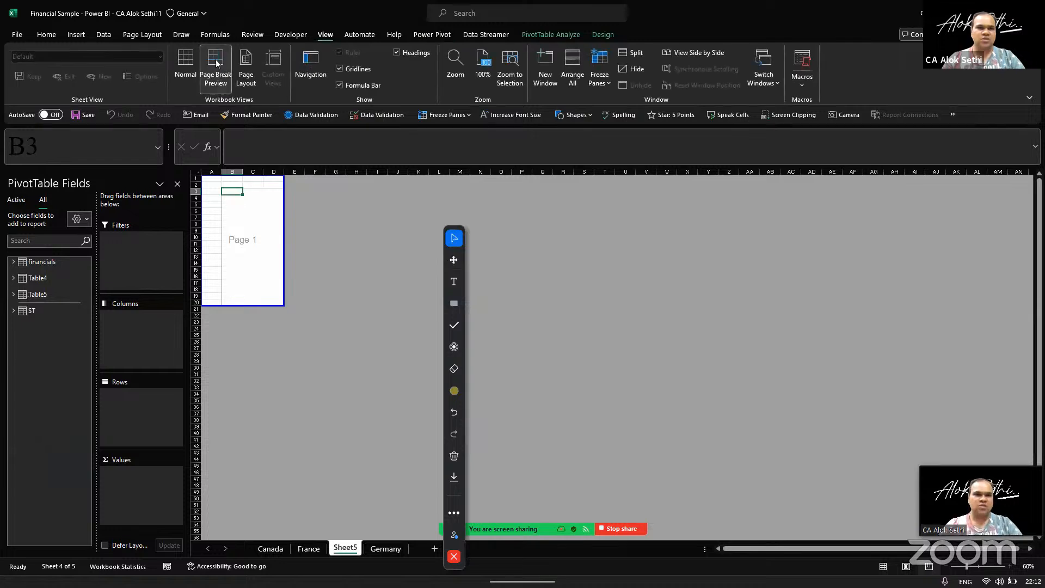
click(186, 68)
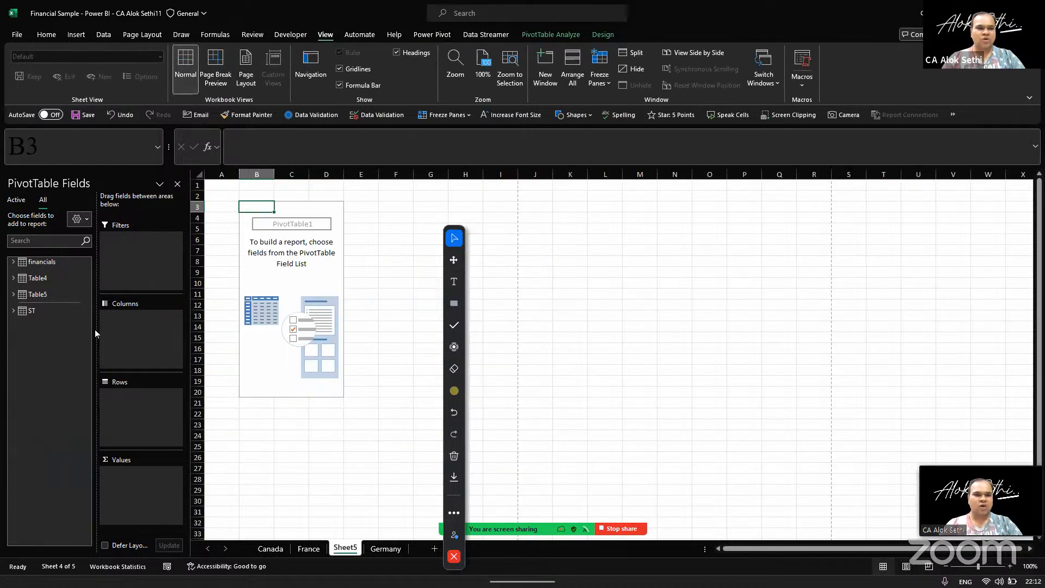
Build the pivot from the financials table with Segment in rows, Country in columns and Sales in values
click(13, 262)
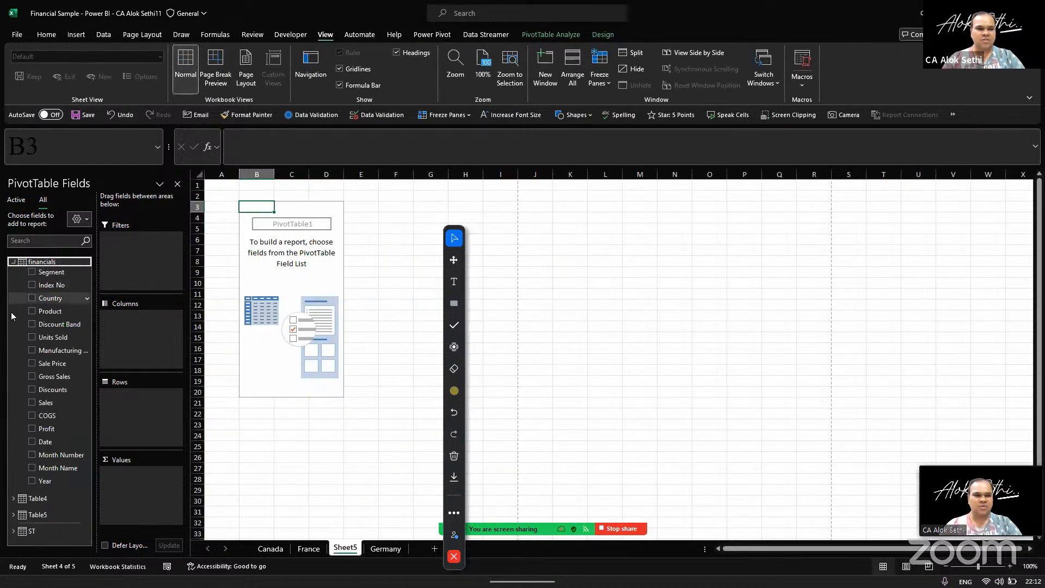
drag(52, 272, 150, 399)
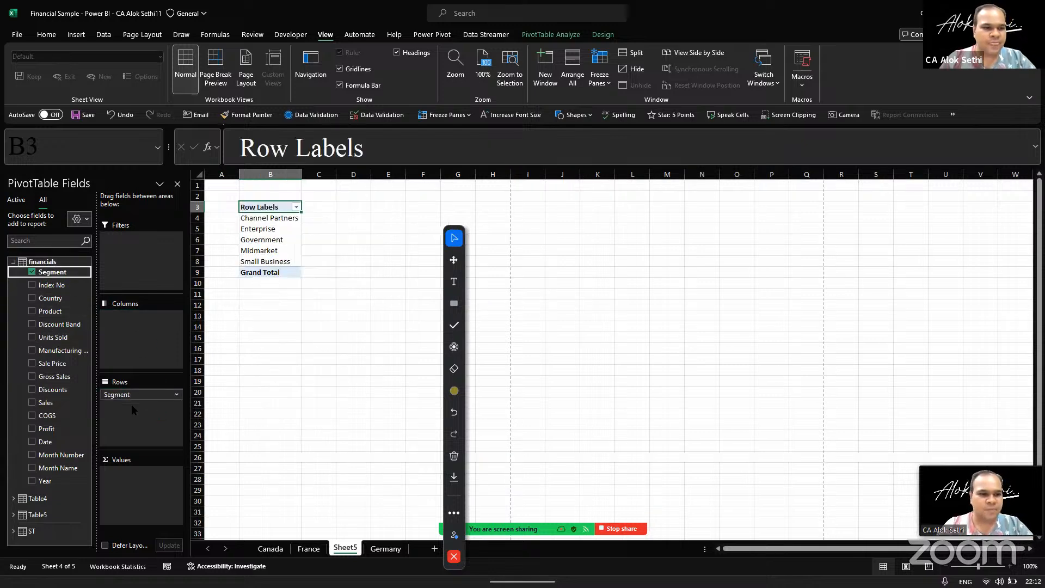
drag(67, 306, 152, 340)
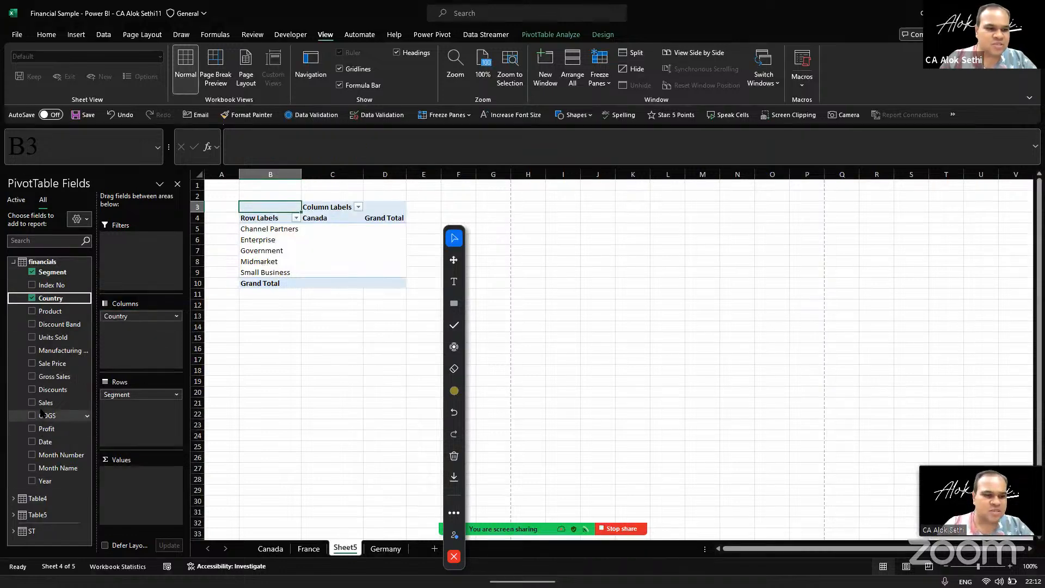
drag(44, 402, 120, 471)
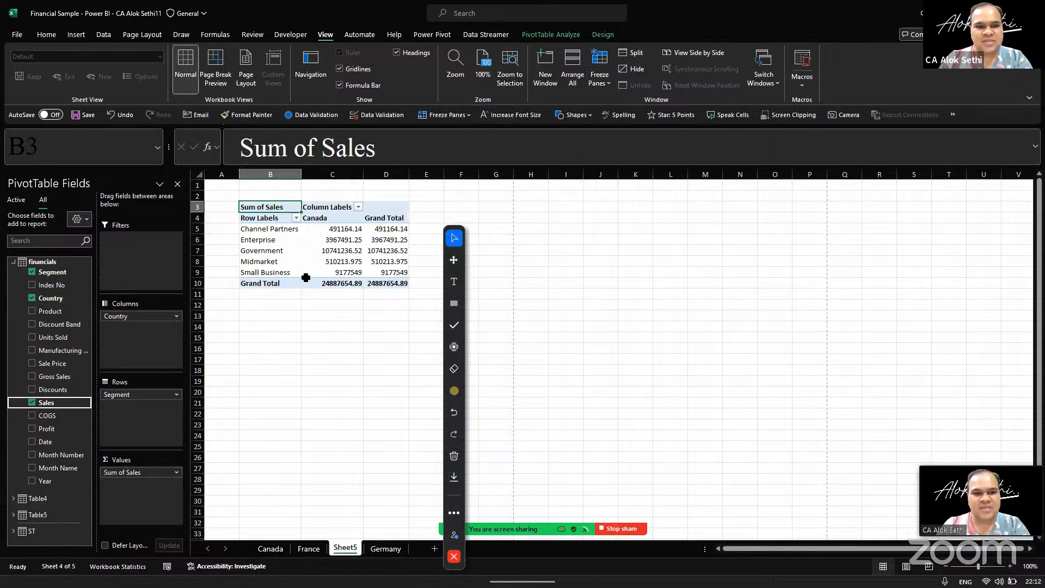
Try adding Country from Table4 to the pivot's columns, then remove it again
click(13, 263)
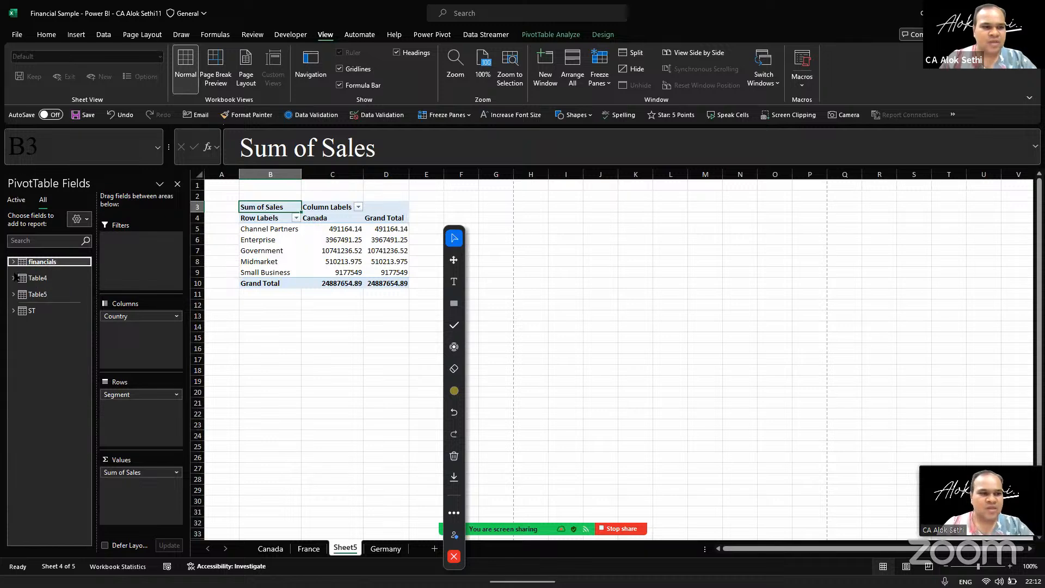
click(13, 278)
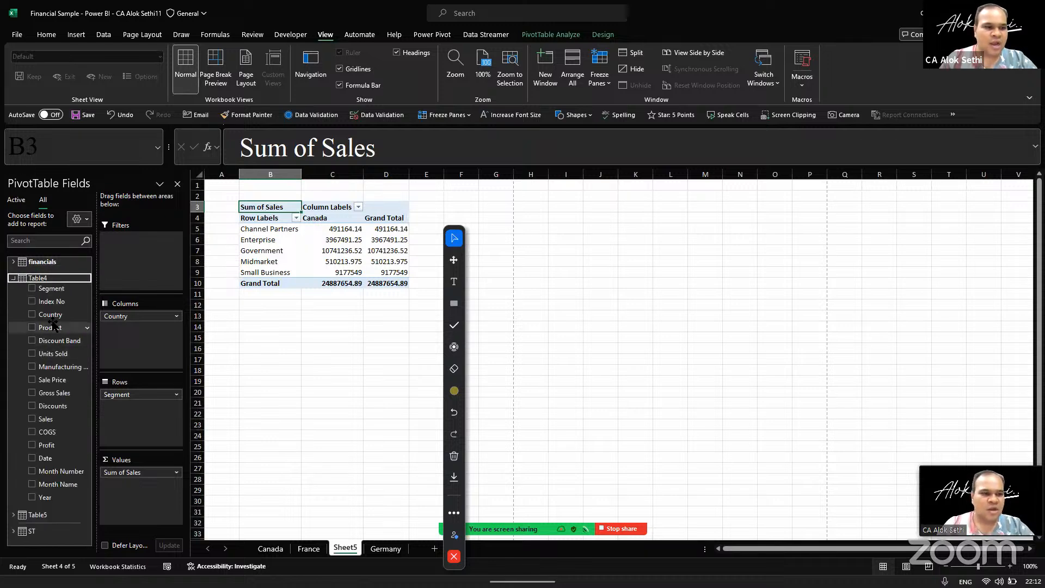
drag(51, 315, 144, 336)
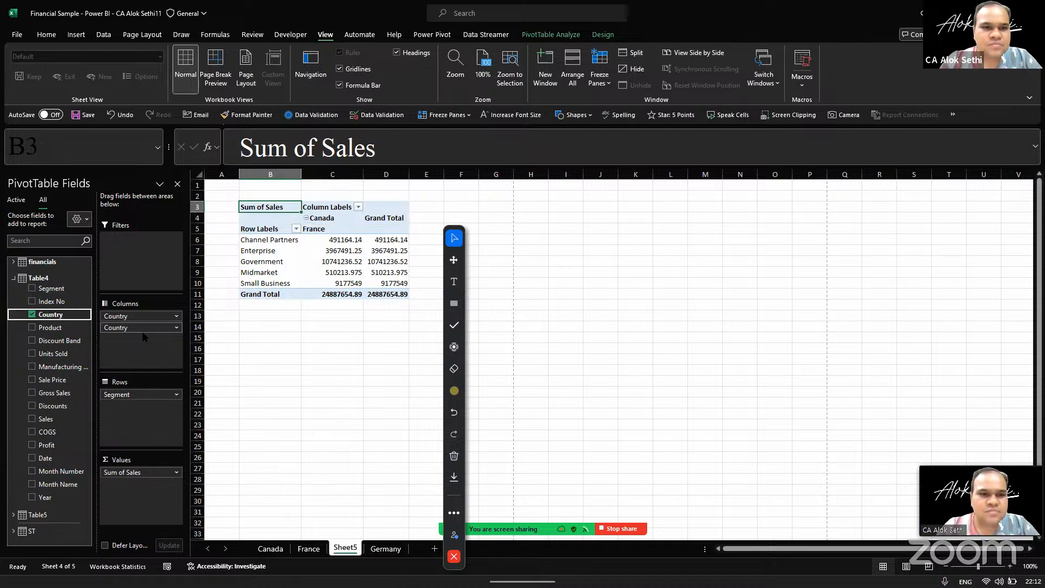
drag(142, 328, 57, 343)
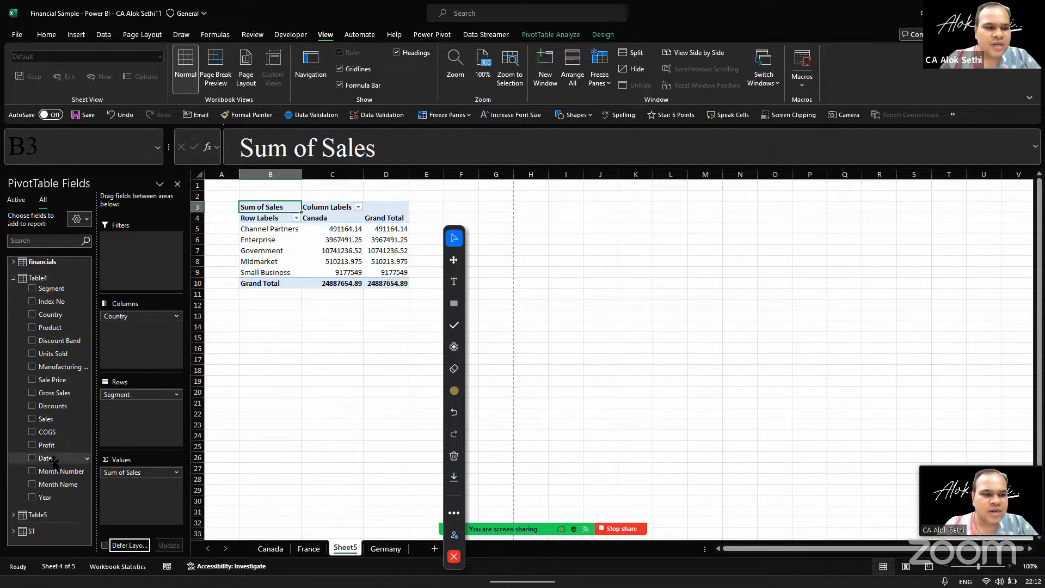
Try adding Sales from Table4 to the values, cancel creating a relationship, and remove both Sales fields from the values
drag(46, 419, 152, 492)
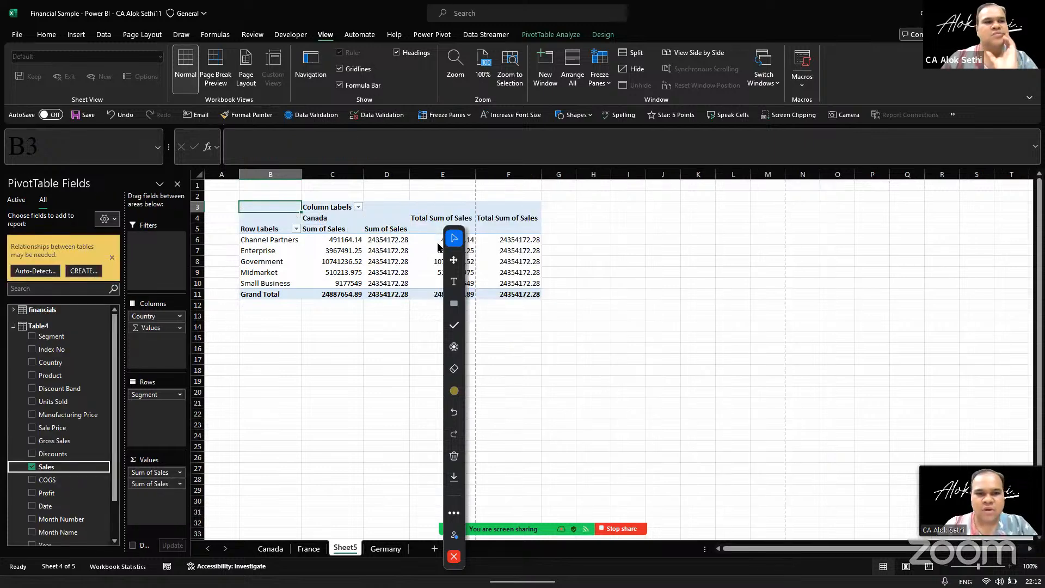
click(28, 272)
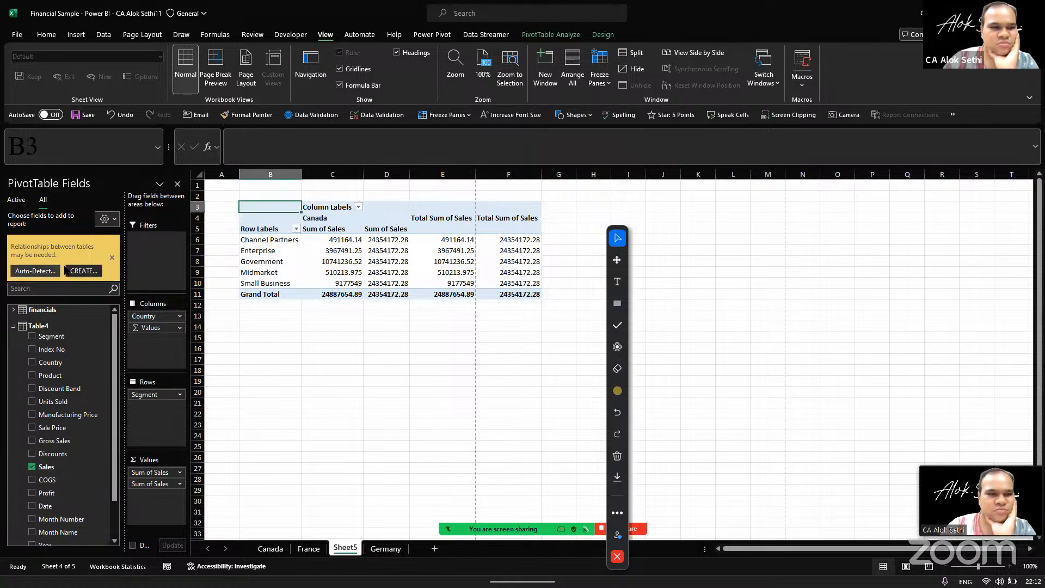
click(84, 271)
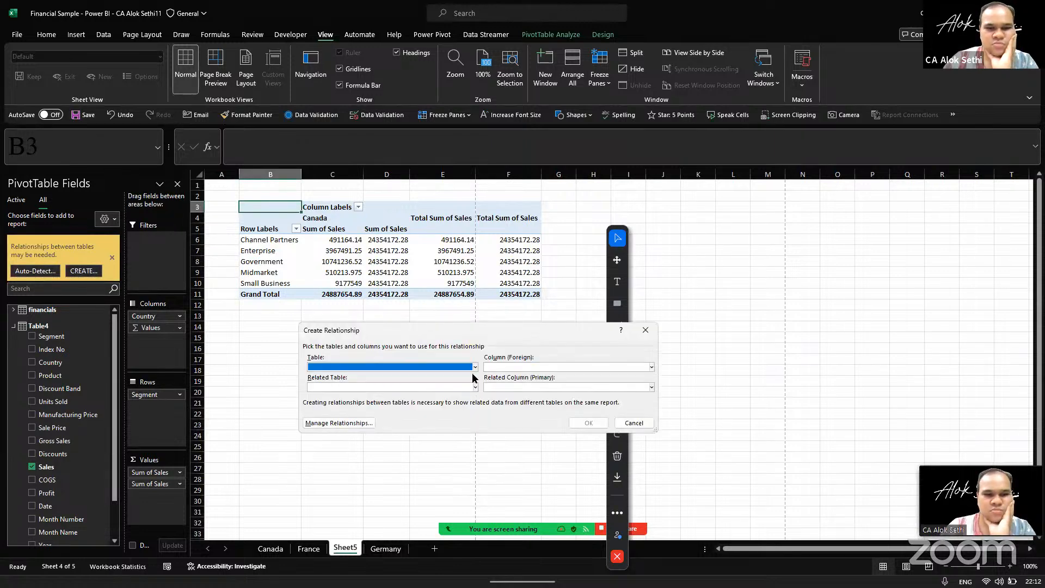
click(634, 422)
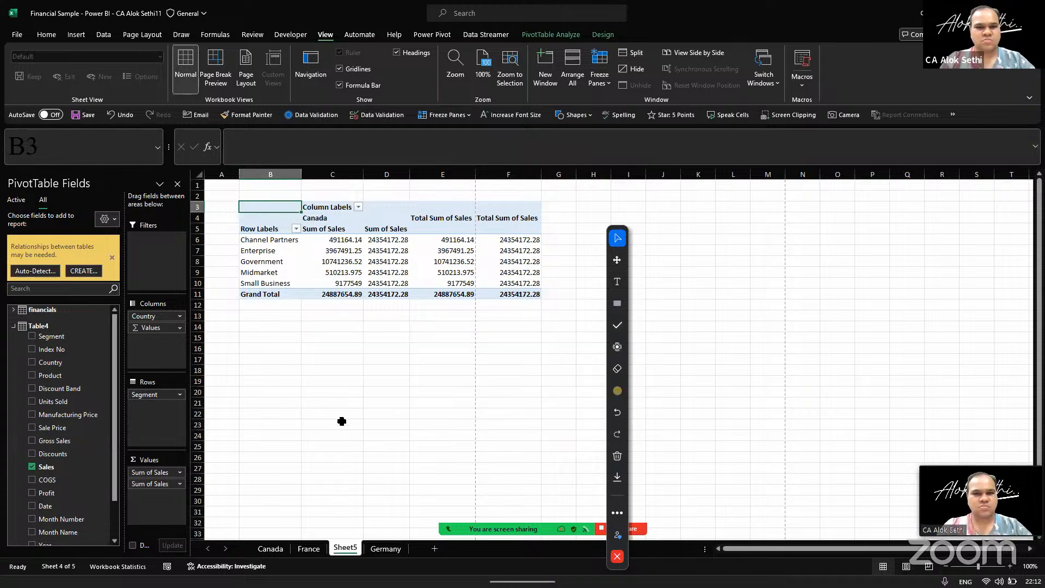
drag(150, 483, 34, 455)
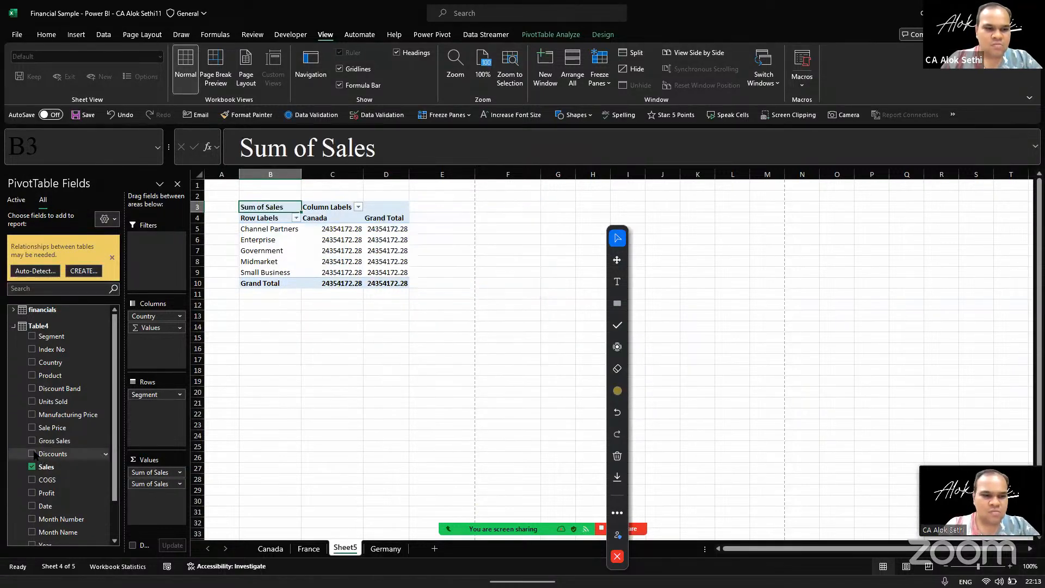
drag(148, 473, 56, 451)
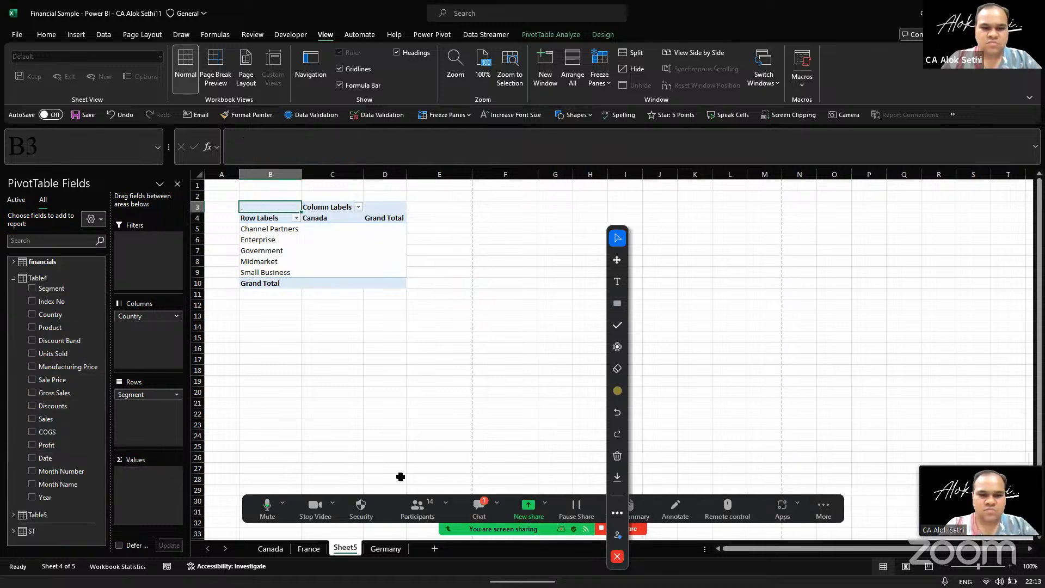
Read the new message in the meeting chat and close the chat window
click(479, 509)
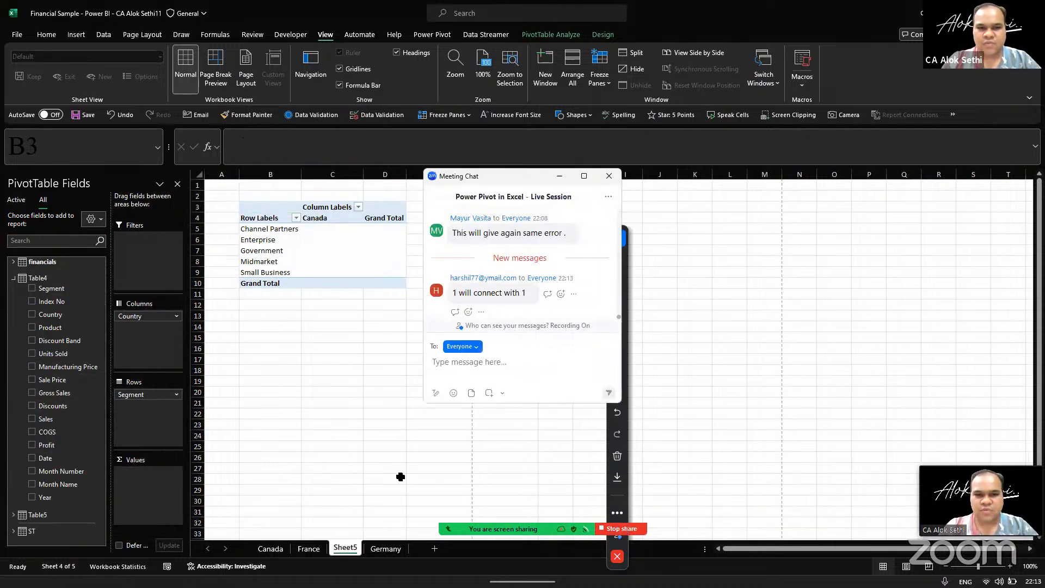
click(609, 176)
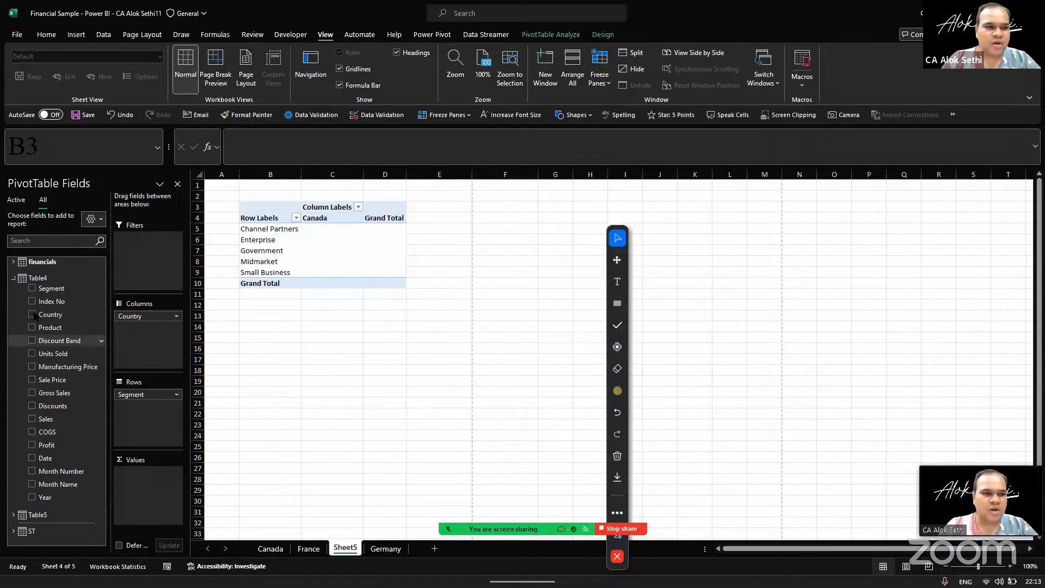
Try Sales from Table4 as the pivot's only value field, then remove it
click(14, 262)
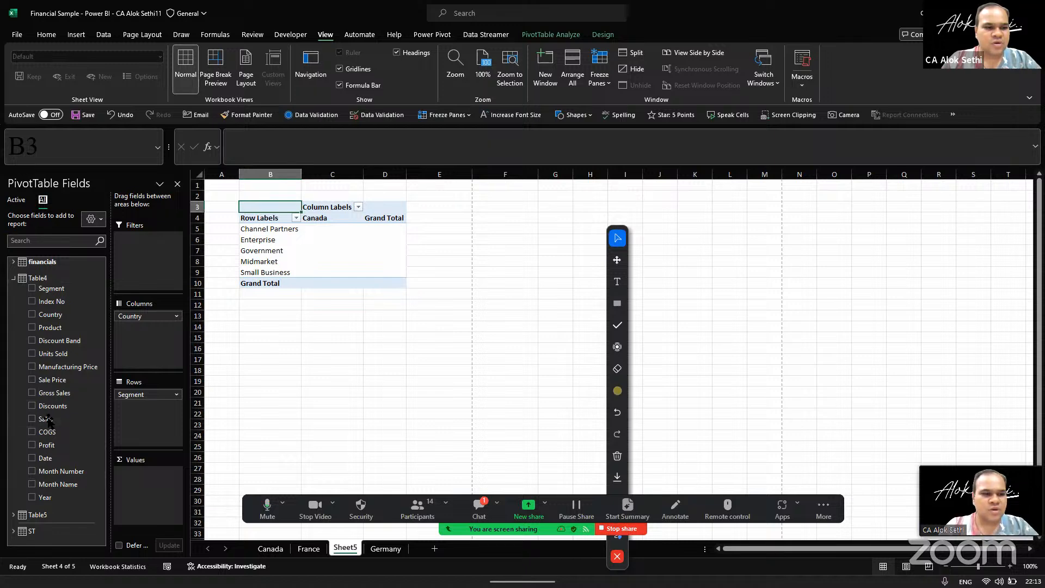
drag(48, 418, 151, 492)
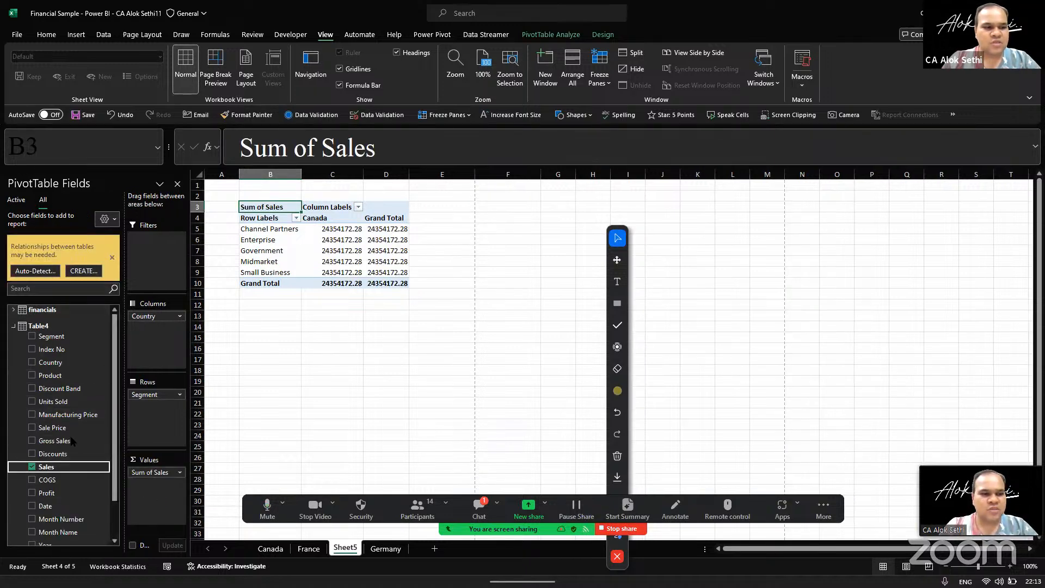
click(32, 467)
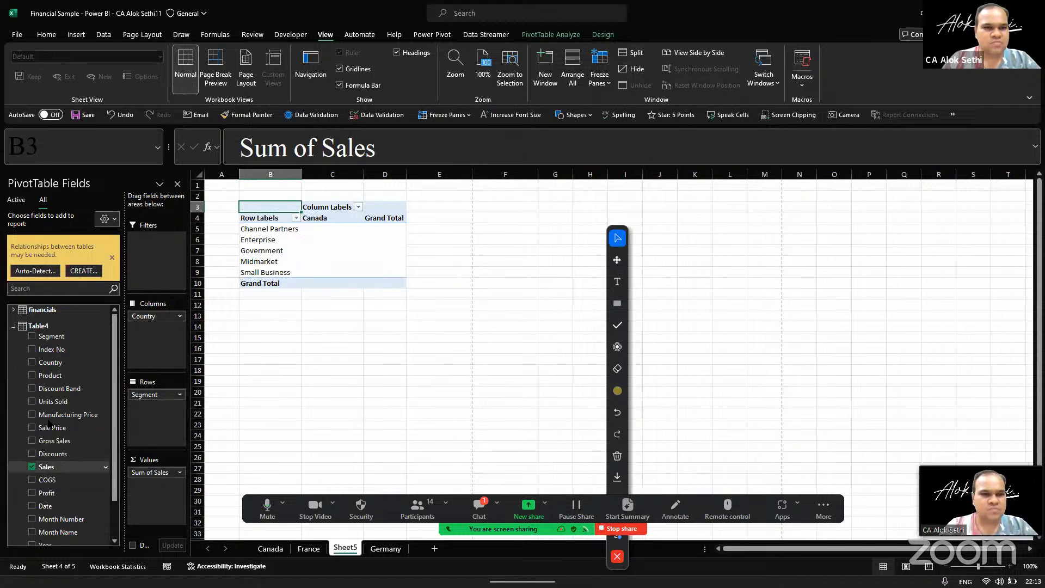
Add Sales from the financials table back to the pivot's values and collapse that table's field list
click(13, 277)
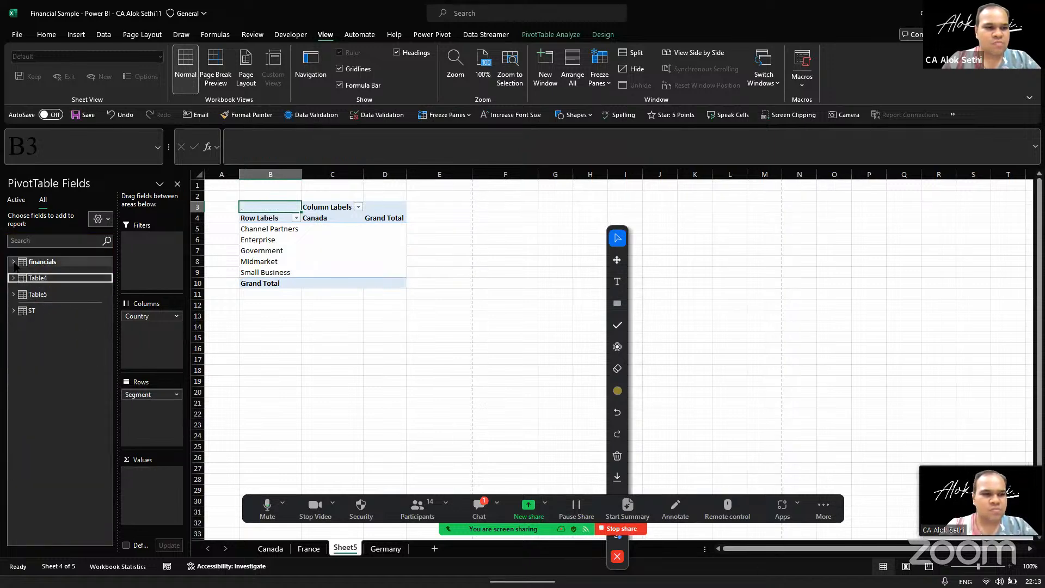
click(13, 261)
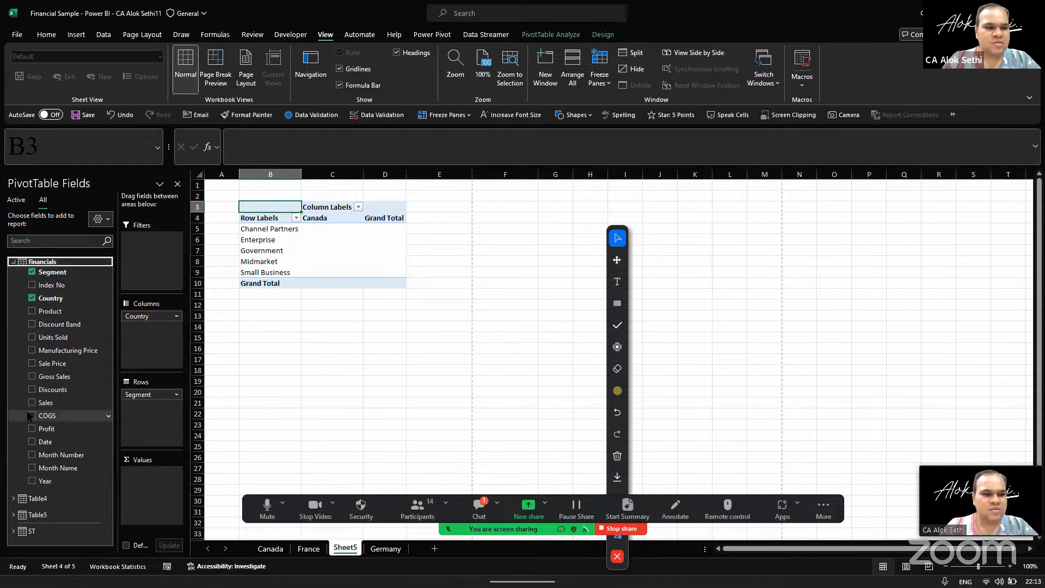
click(32, 403)
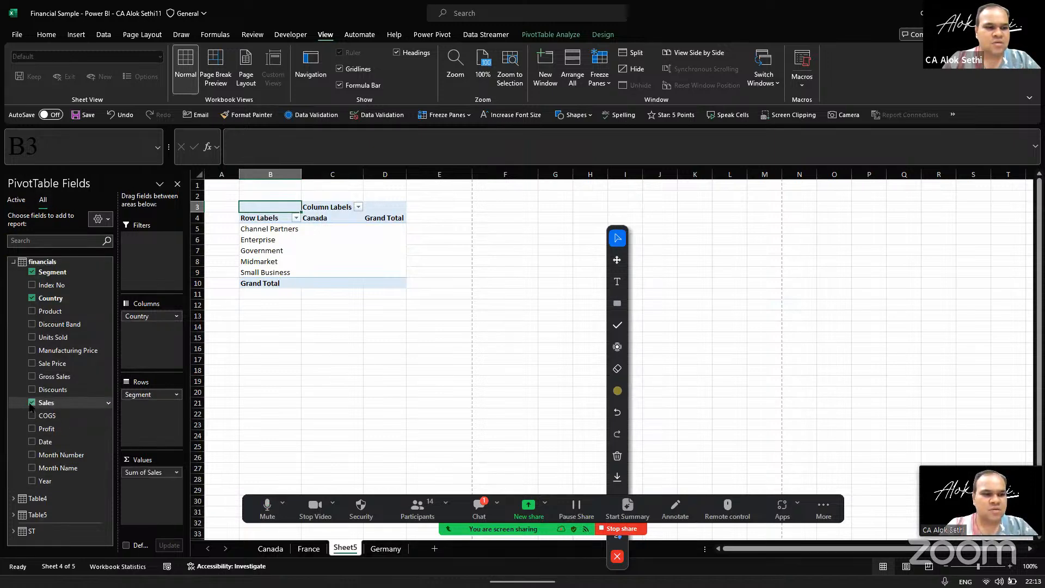
click(14, 262)
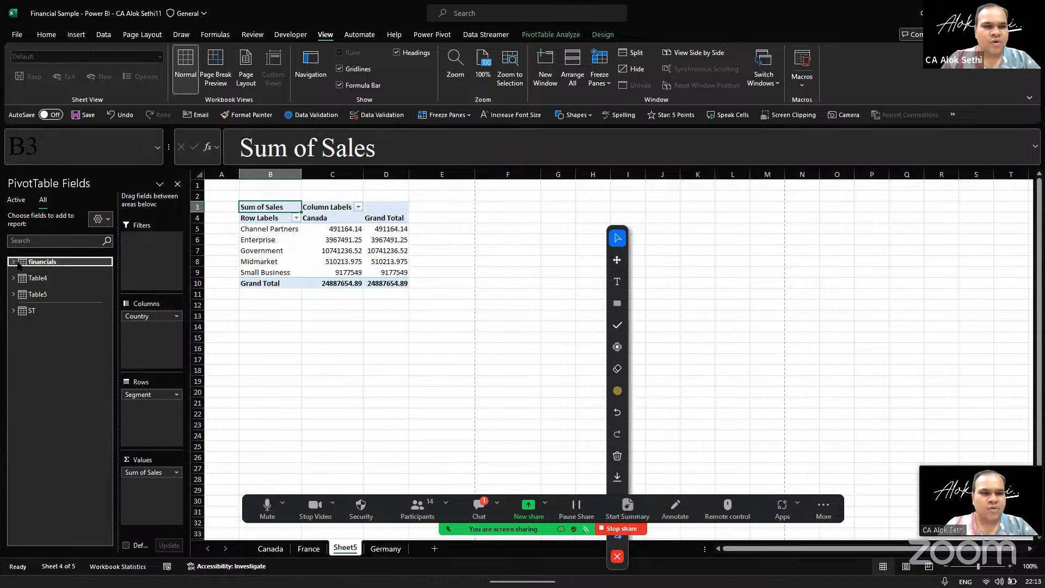
Try adding Country from Table5 to the pivot's rows and Sales from Table5 to its values
click(12, 294)
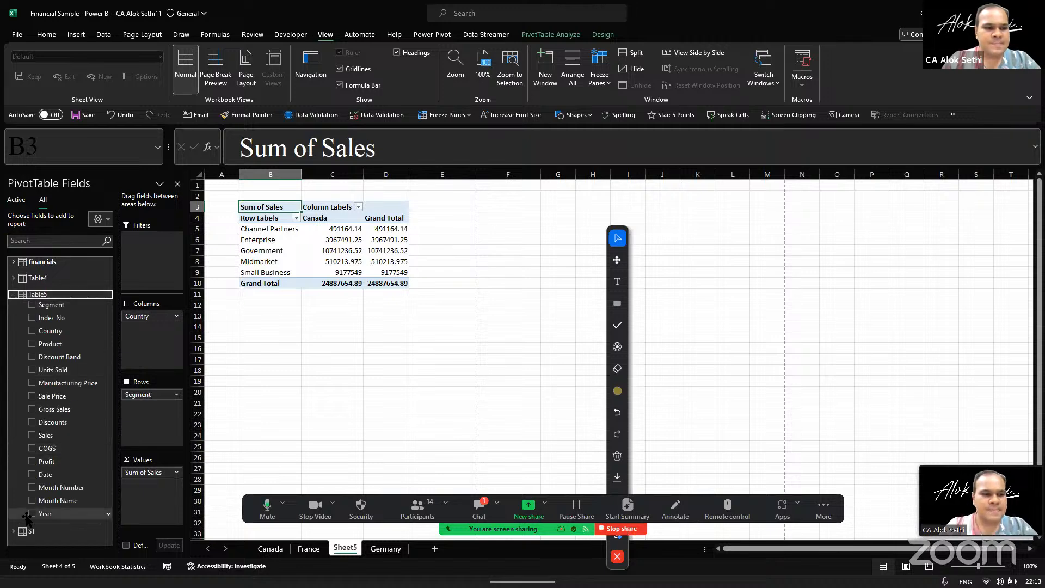
click(32, 331)
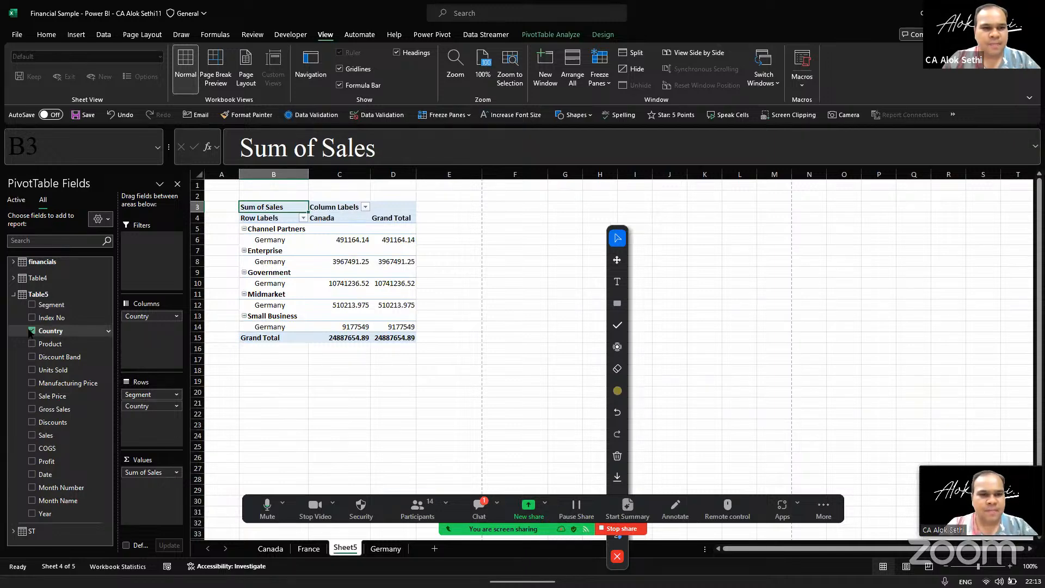
click(32, 331)
drag(33, 330, 155, 424)
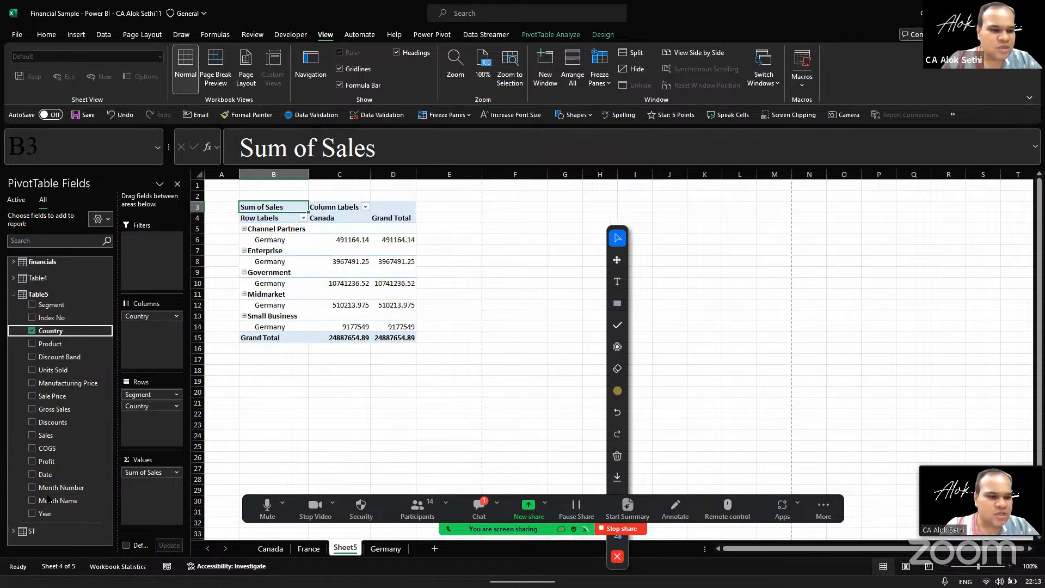
drag(44, 436, 139, 489)
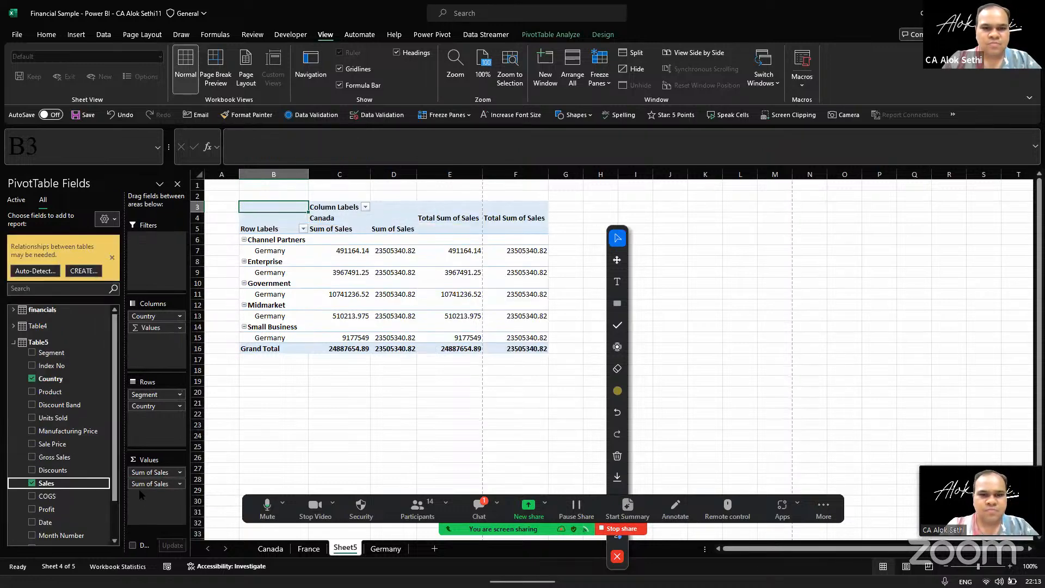
Remove the Table5 Sales and Country fields from the pivot and expand the ST table's field list
drag(140, 484, 68, 469)
click(13, 294)
click(13, 310)
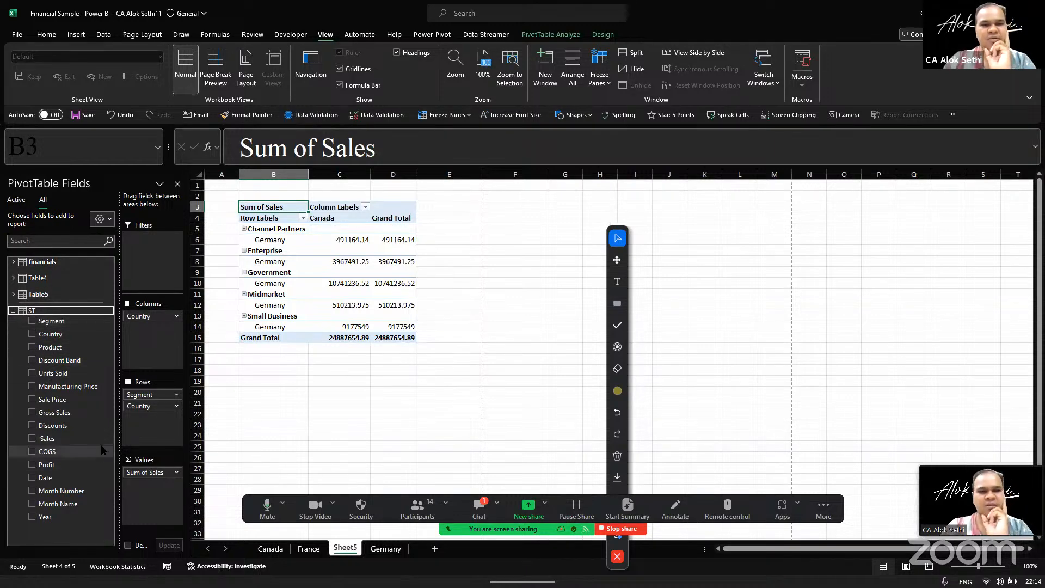
drag(145, 407, 44, 395)
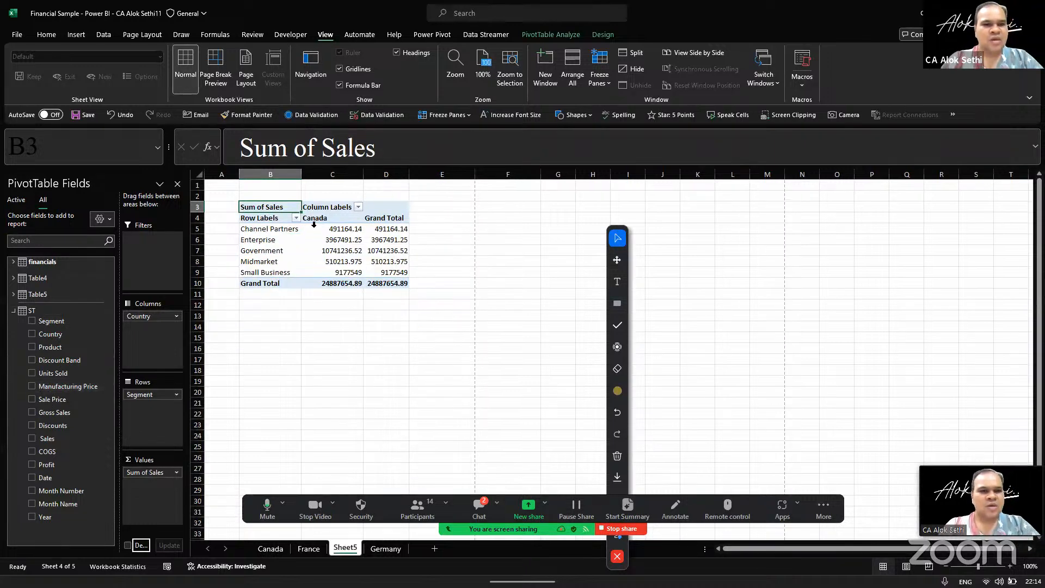
Open the meeting chat and read the attendees' new messages about combining the tables' data
mouse_move(346, 229)
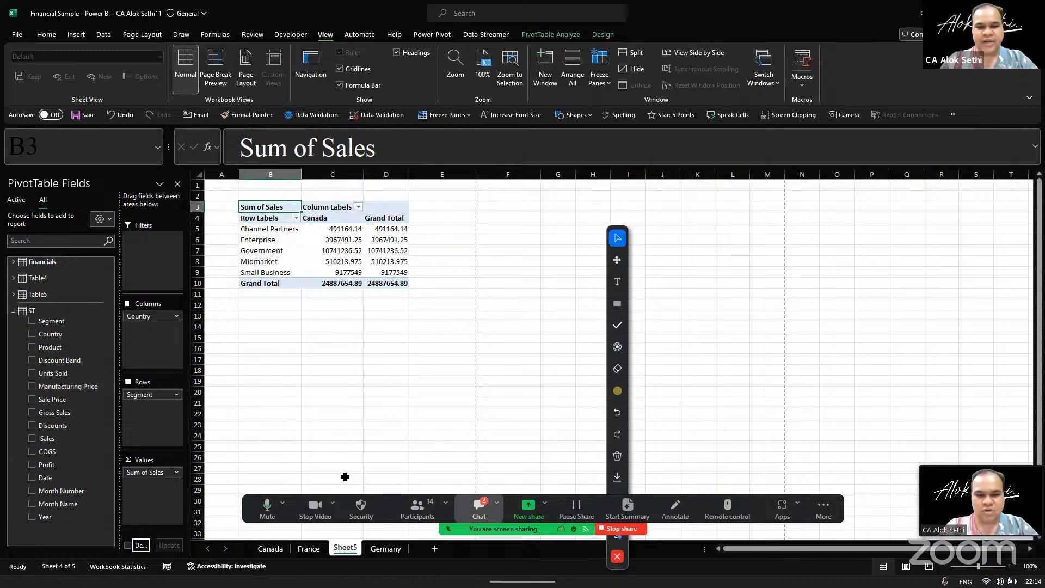
click(479, 509)
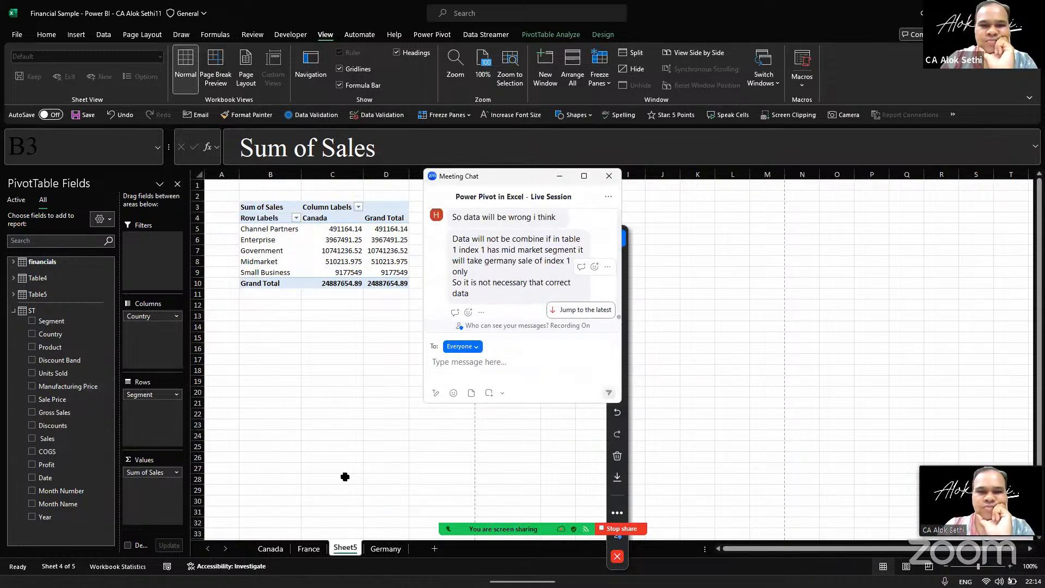
Close the meeting chat and save the workbook
click(609, 176)
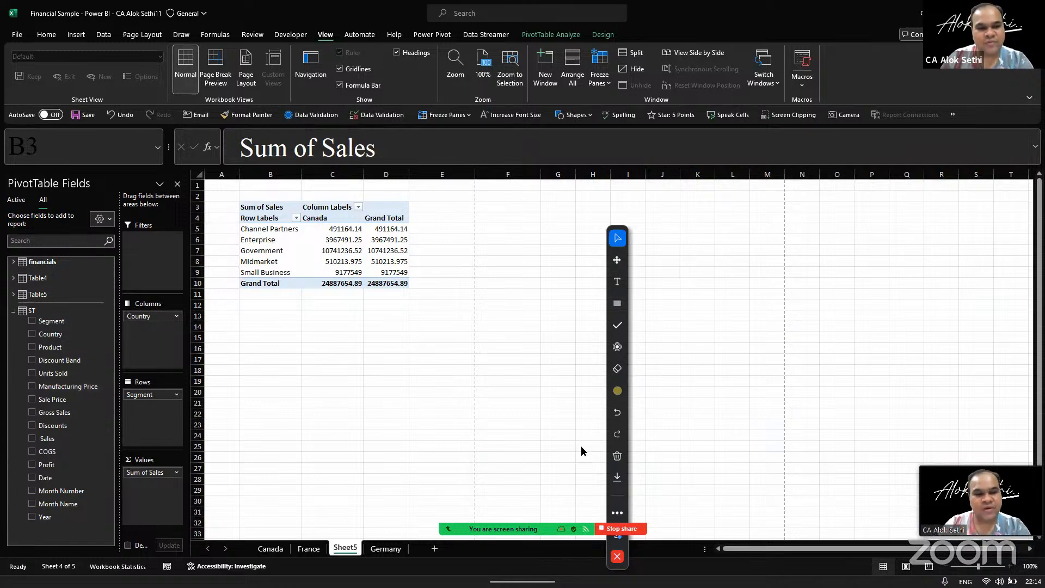
click(300, 463)
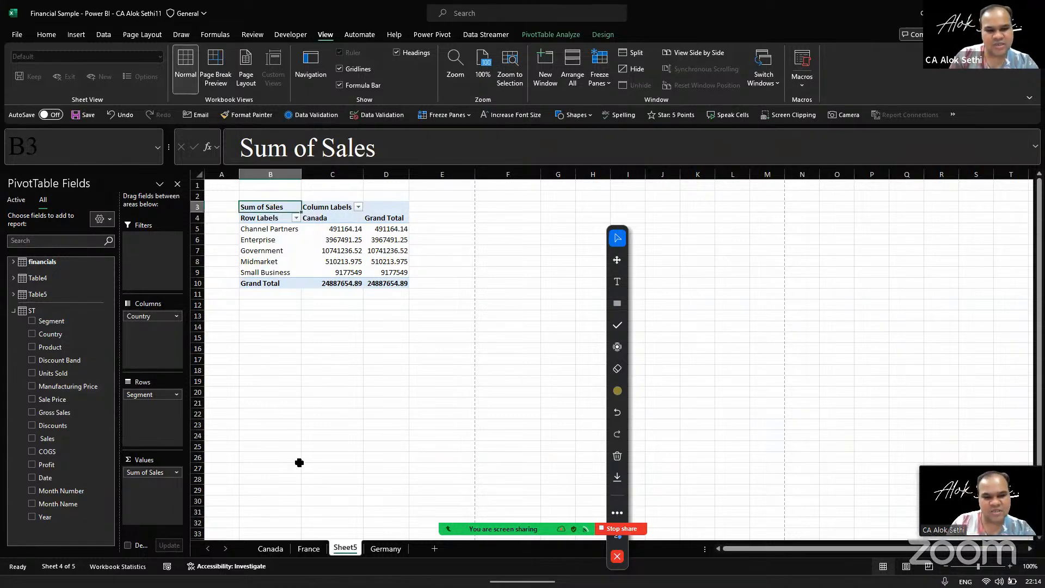
key(ctrl+s)
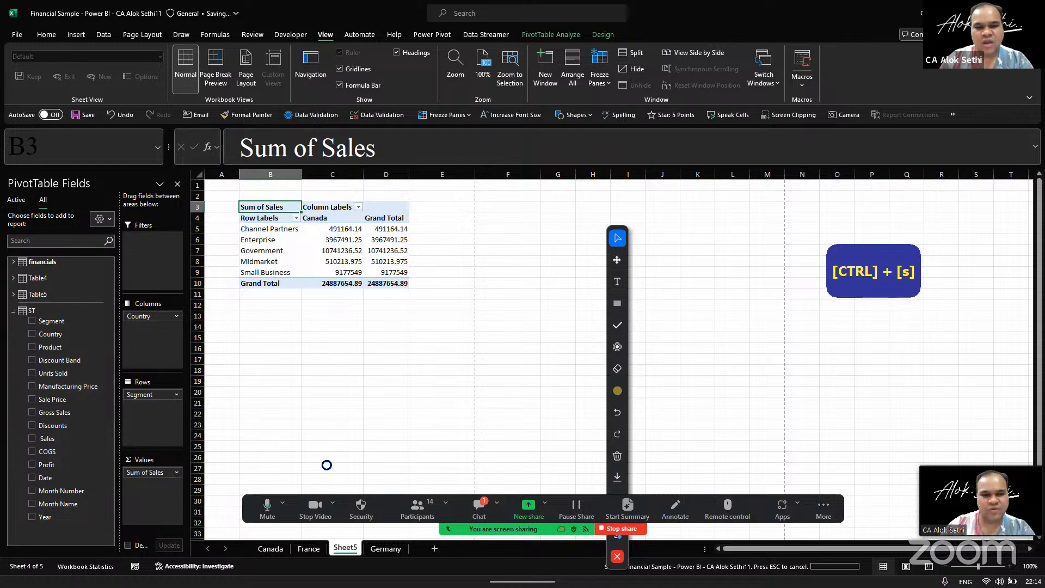
Read the attendees' newest message in the meeting chat and close the chat window
click(479, 509)
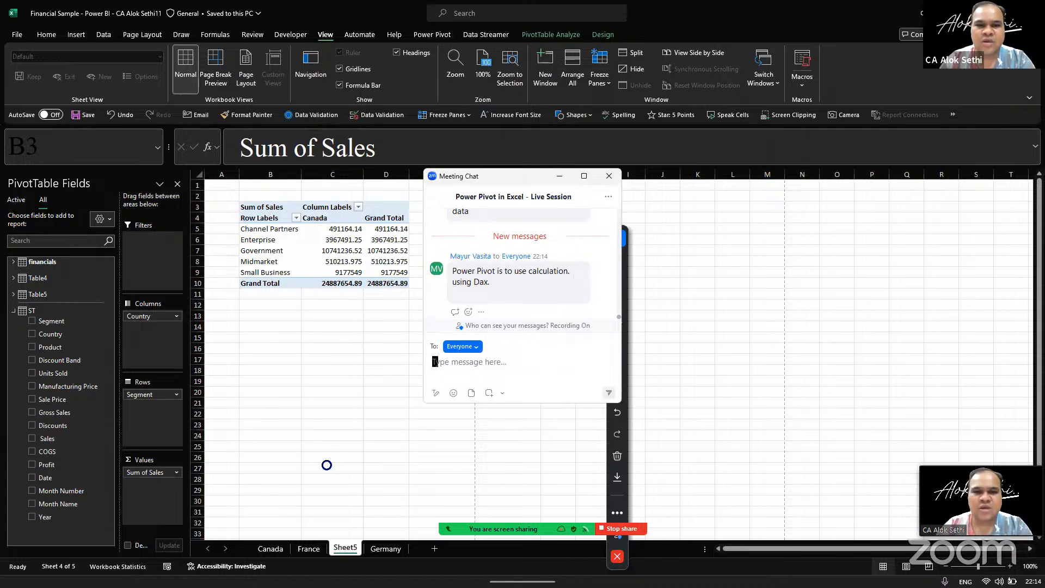
click(609, 176)
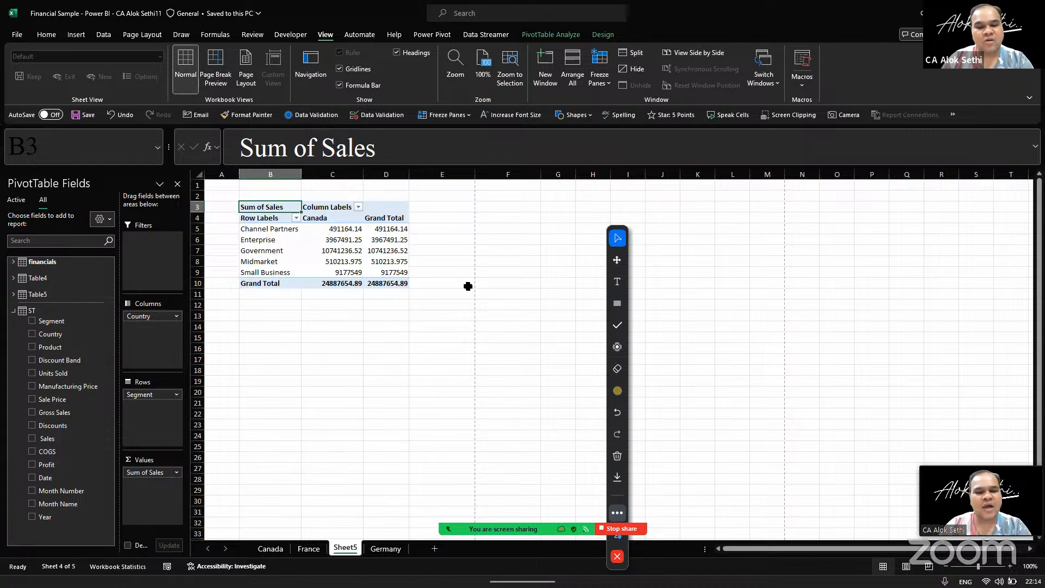
key(alt+Tab)
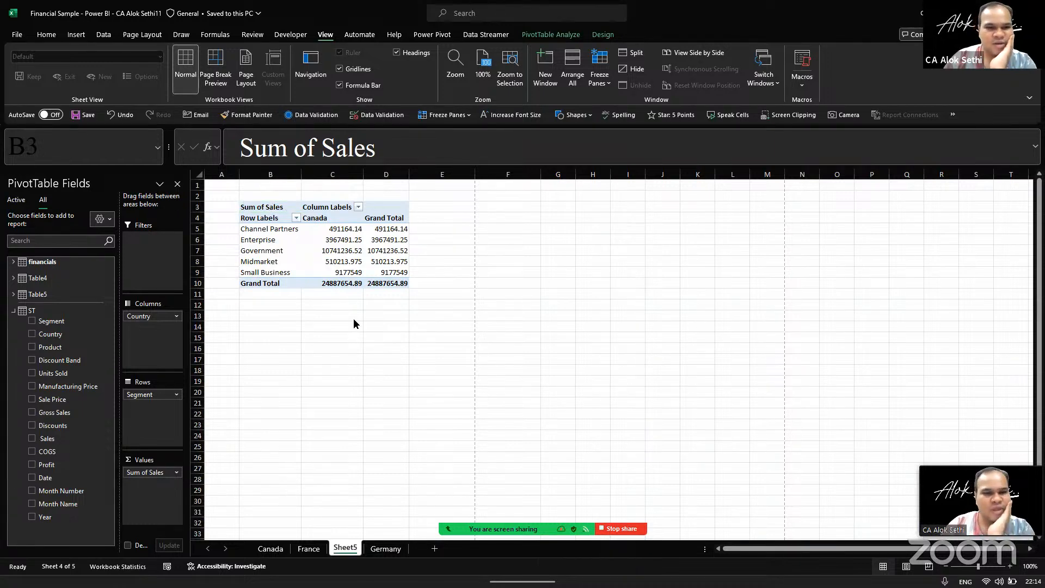
Show the meeting's participants list and check the computer's sound volume in the system quick settings
click(325, 237)
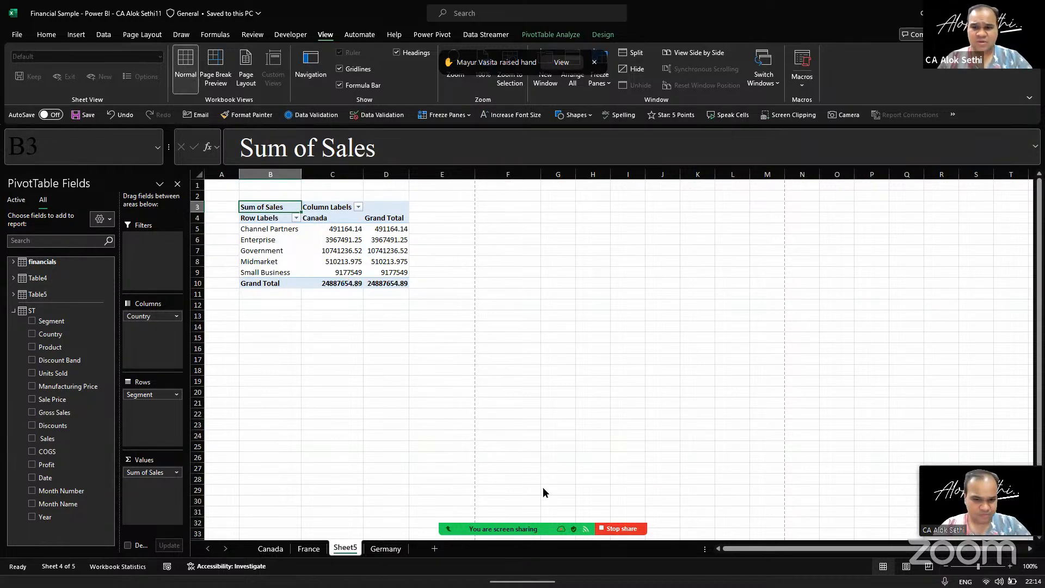
key(alt+u)
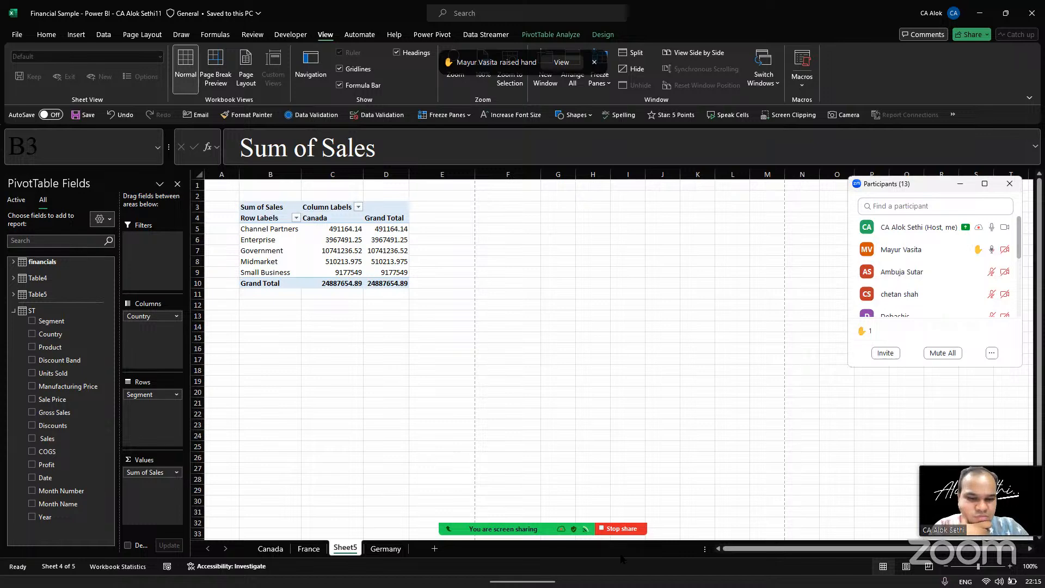
mouse_move(927, 570)
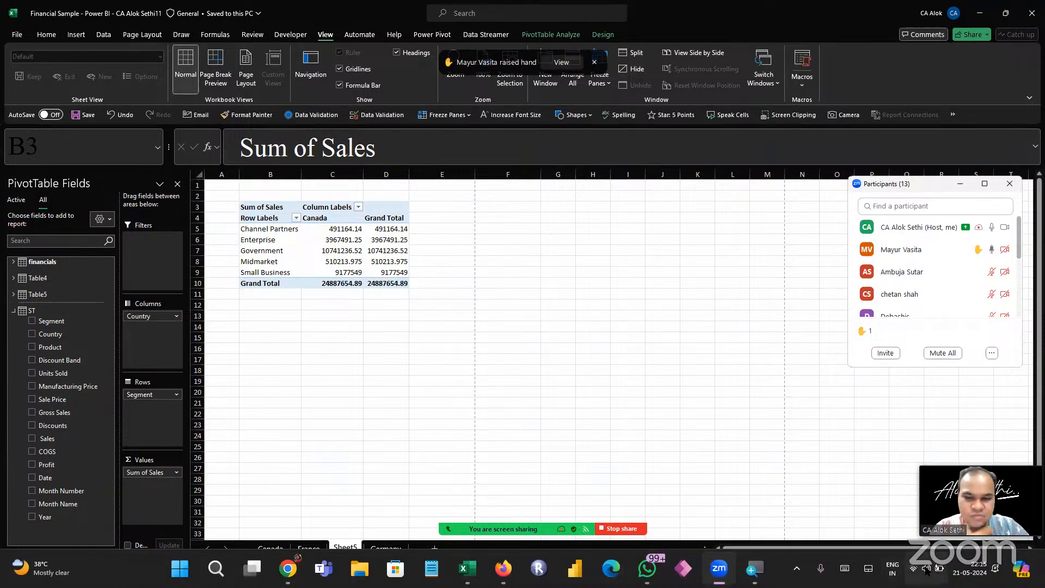
click(927, 570)
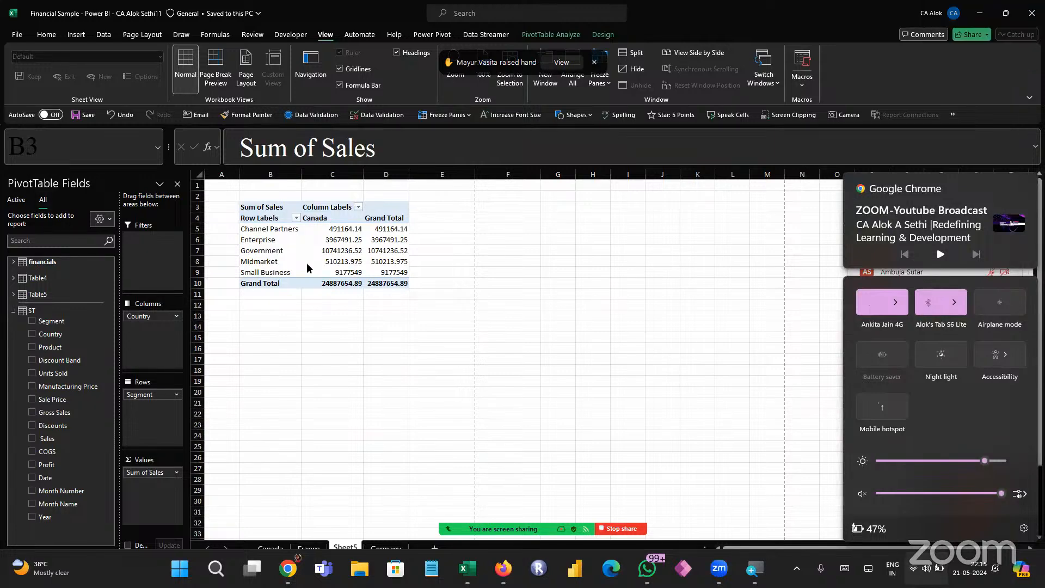
click(307, 267)
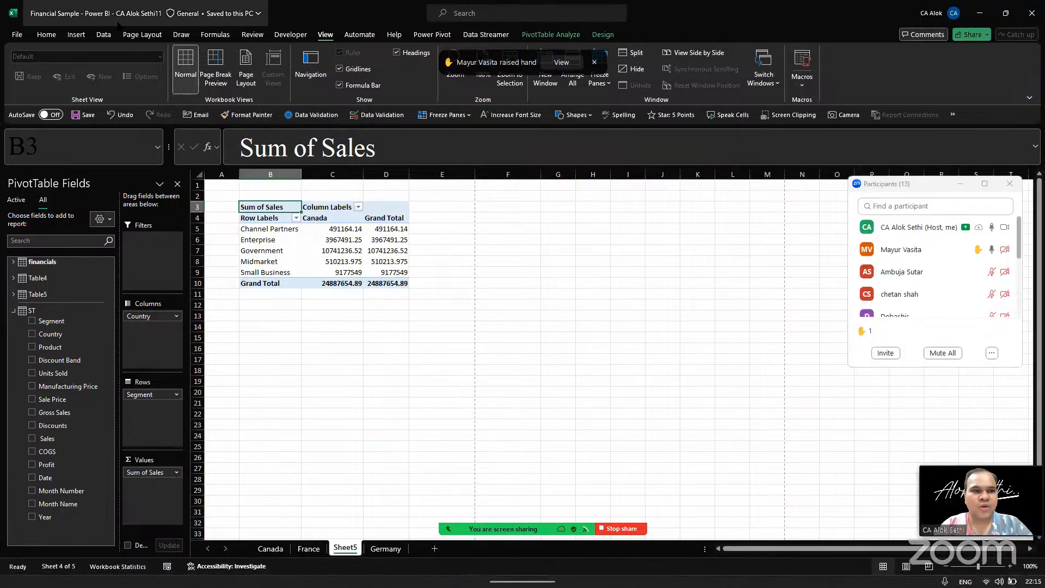
Permanently delete Sheet5, the worksheet containing the Sum of Sales PivotTable
click(353, 260)
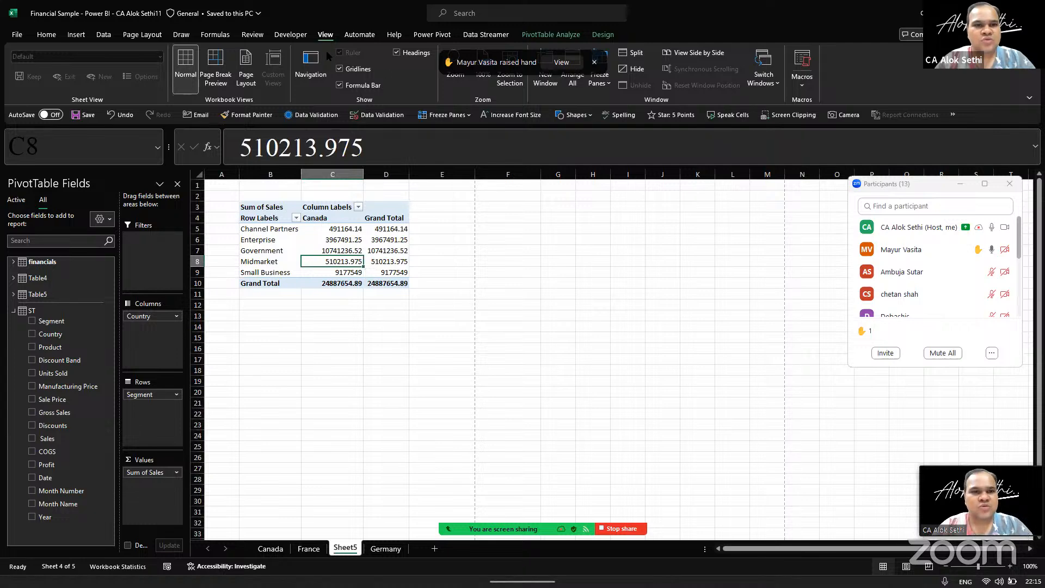
click(104, 34)
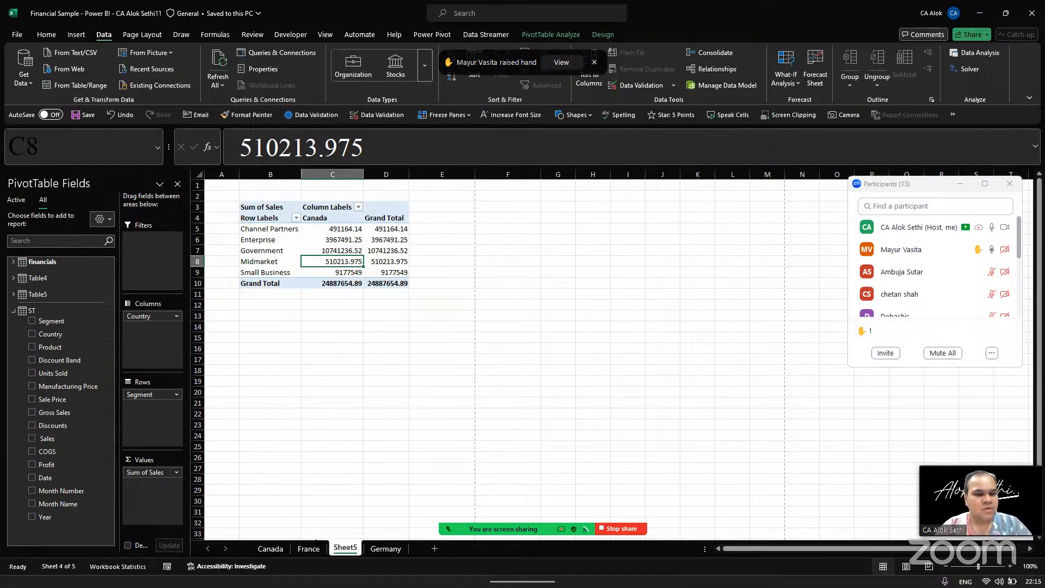
right_click(351, 548)
click(361, 390)
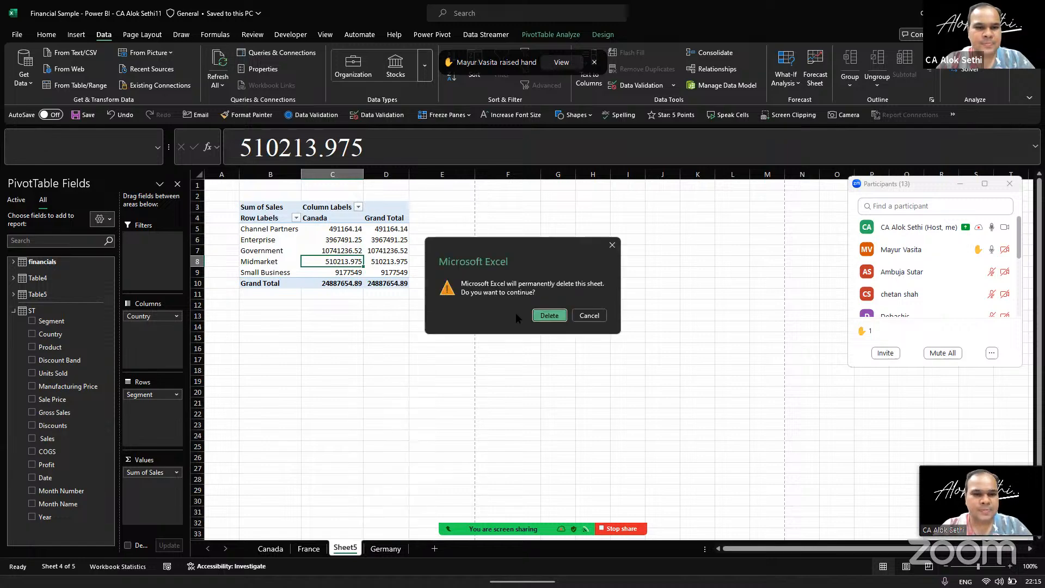
click(548, 315)
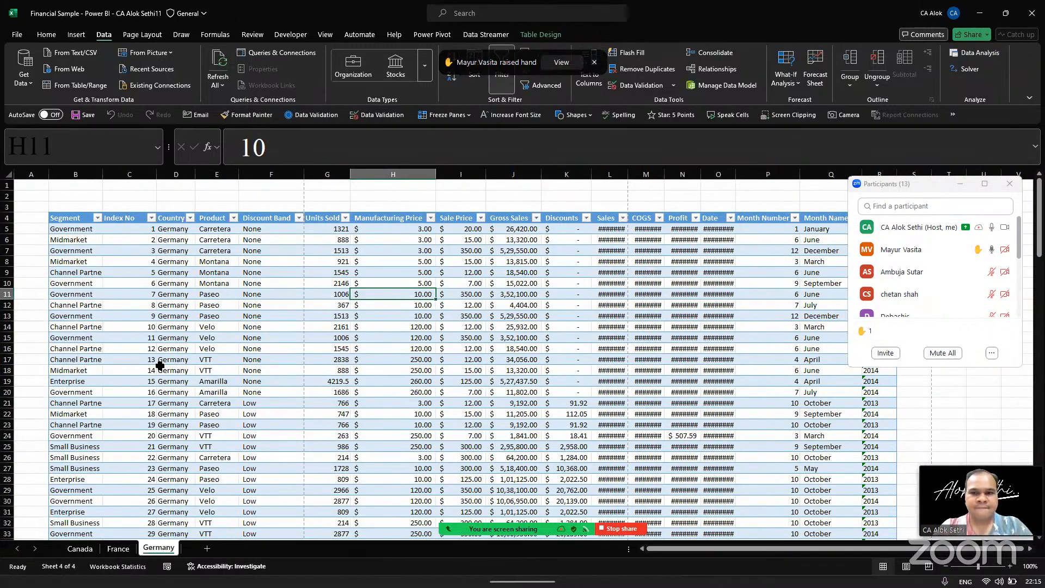
Review the available data import and query-combining options and launch the Power Query Editor
scroll(160, 365, right, 3)
scroll(164, 363, left, 1)
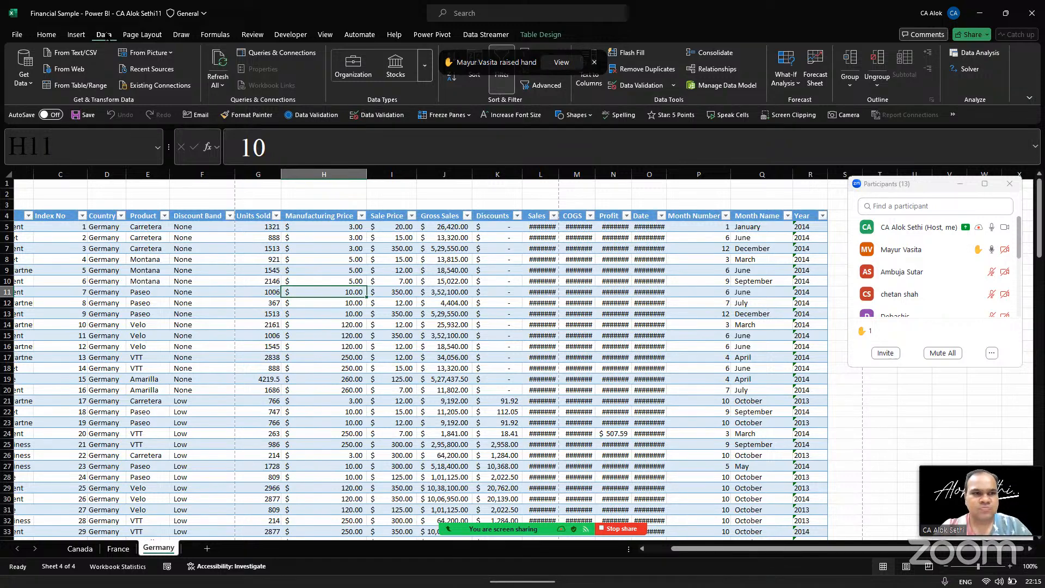
click(25, 79)
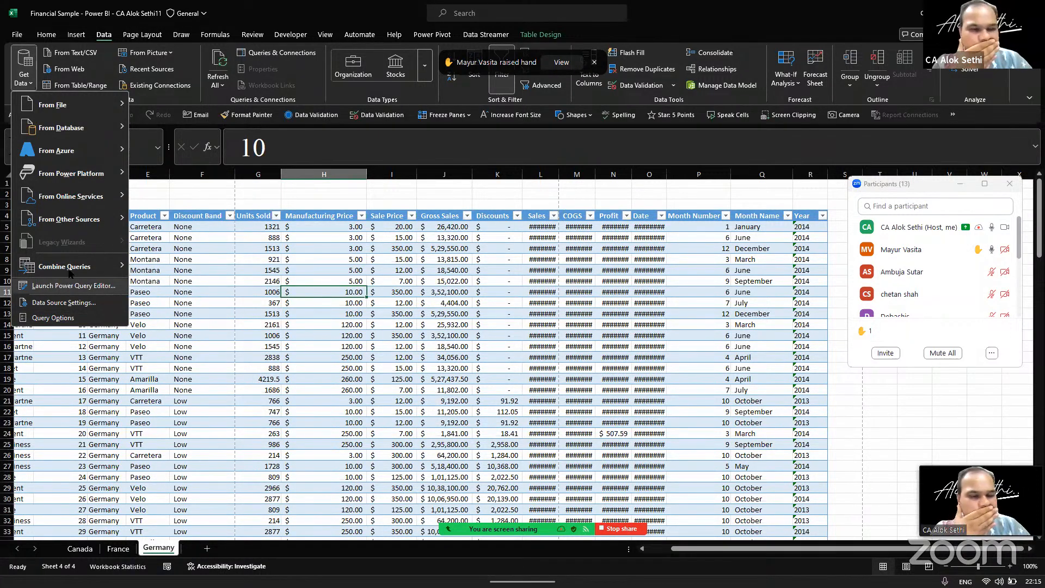
mouse_move(69, 272)
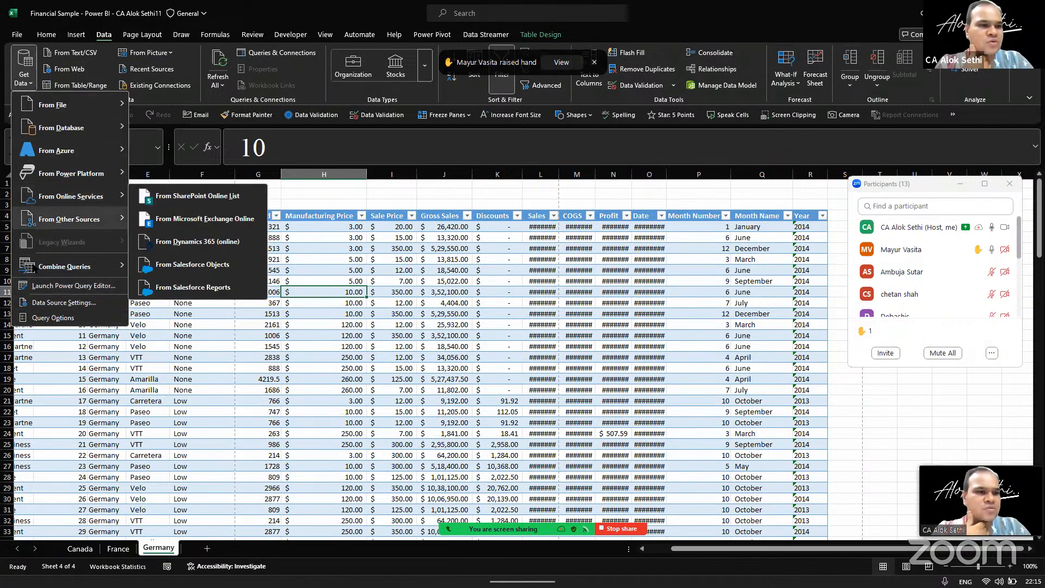
mouse_move(37, 267)
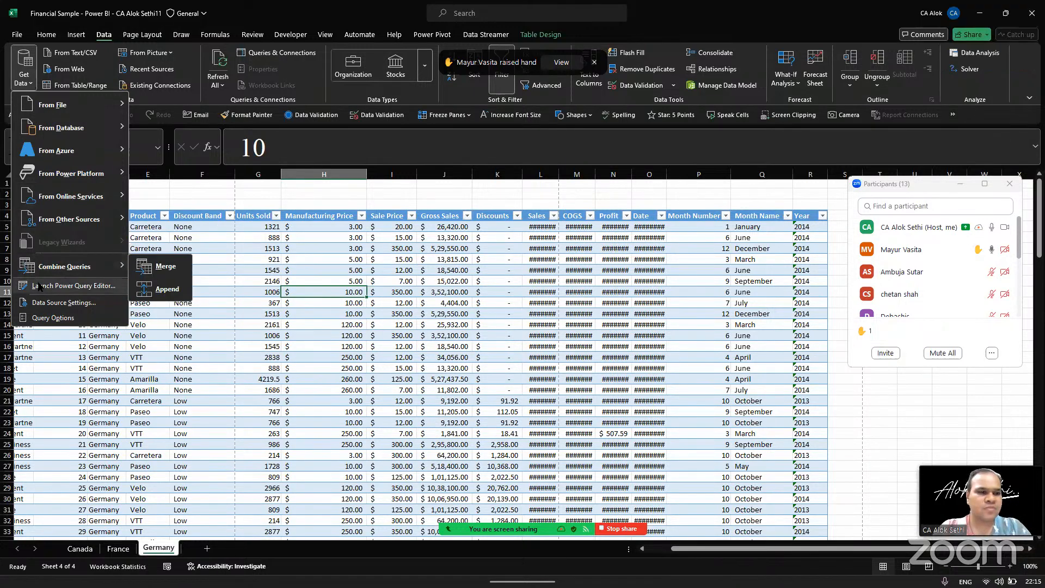
mouse_move(54, 105)
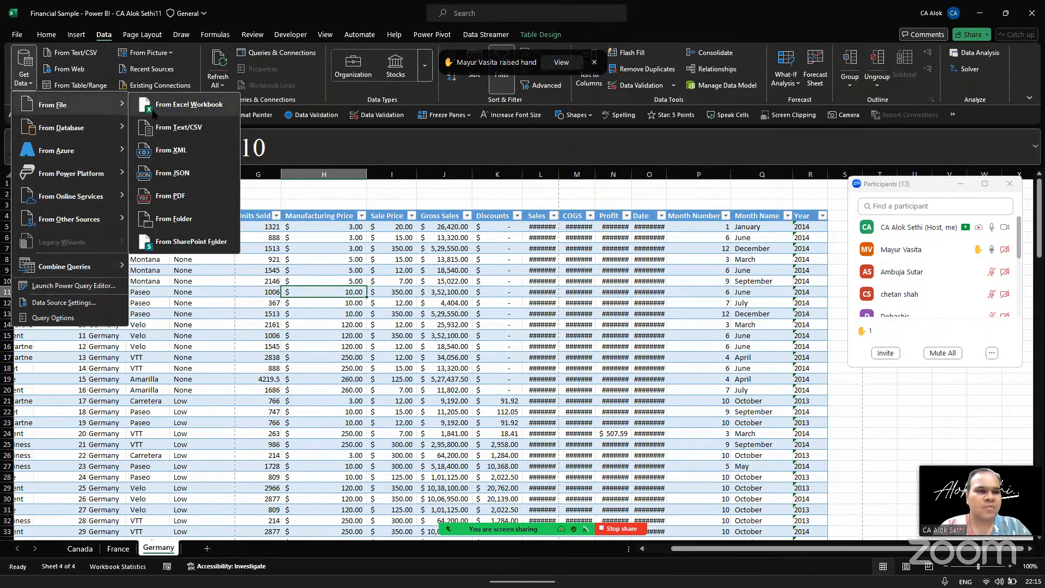
mouse_move(91, 126)
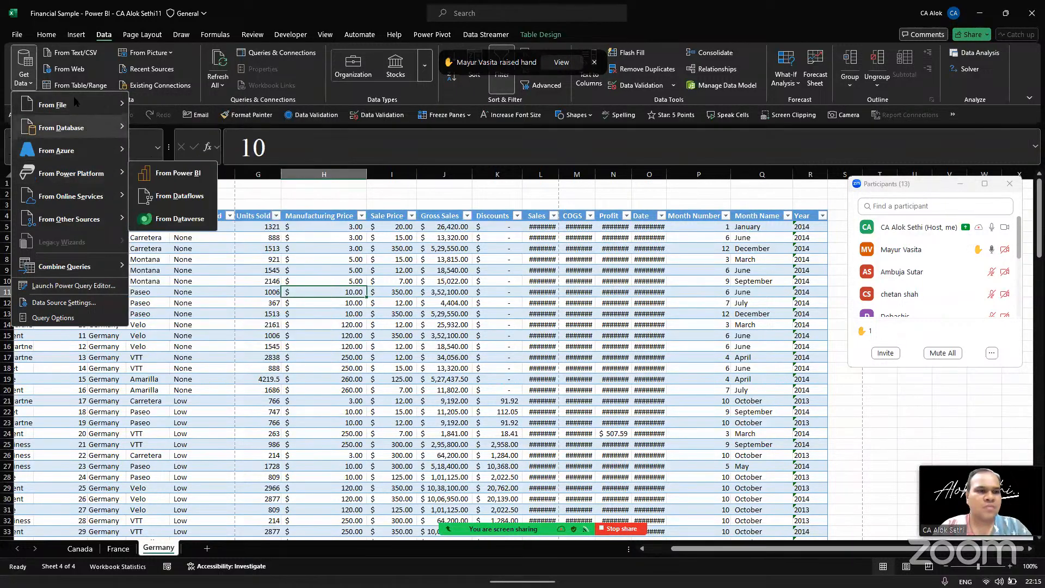
click(30, 76)
click(30, 78)
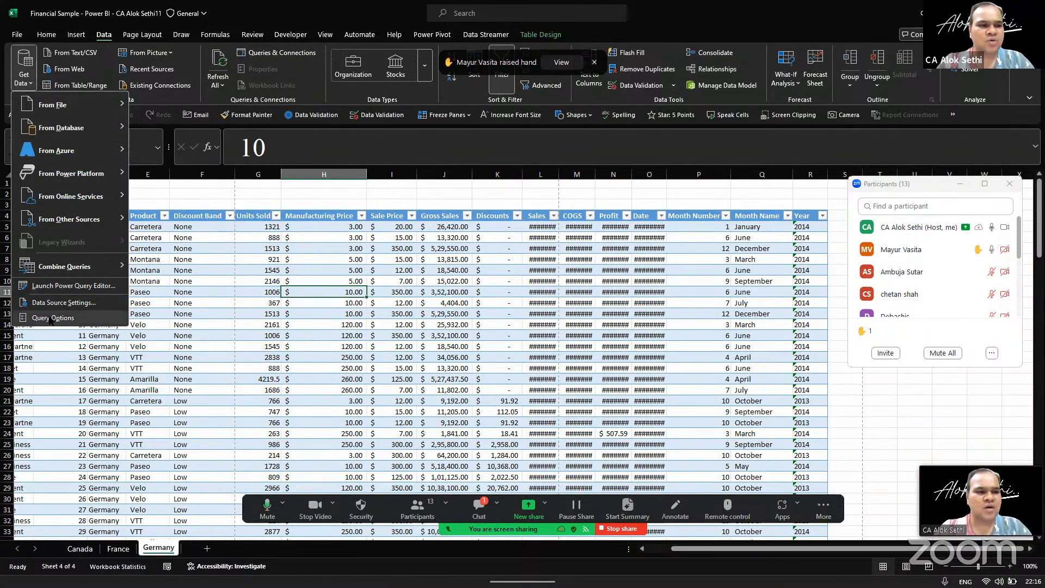
click(54, 291)
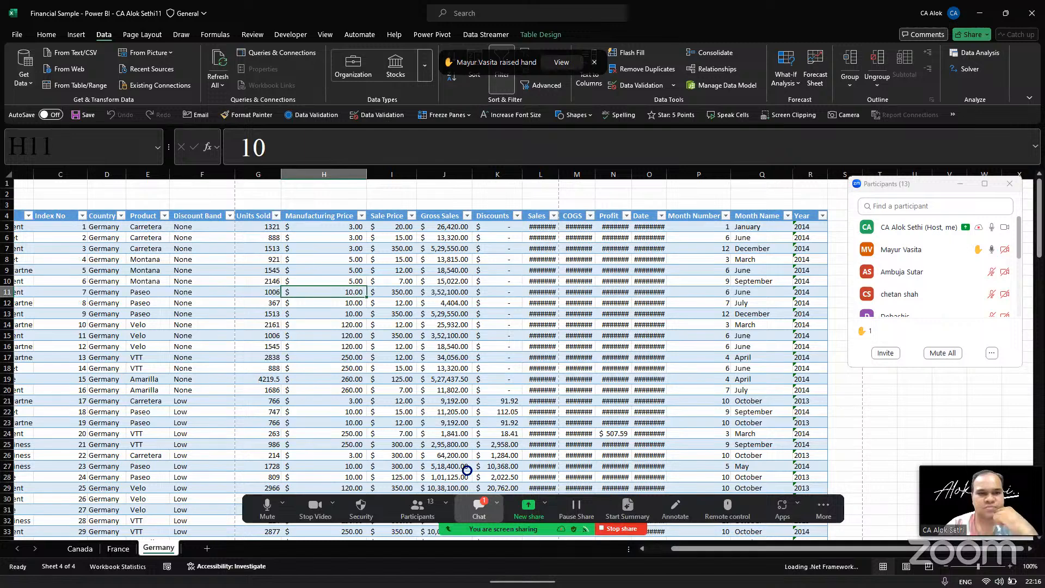
click(479, 509)
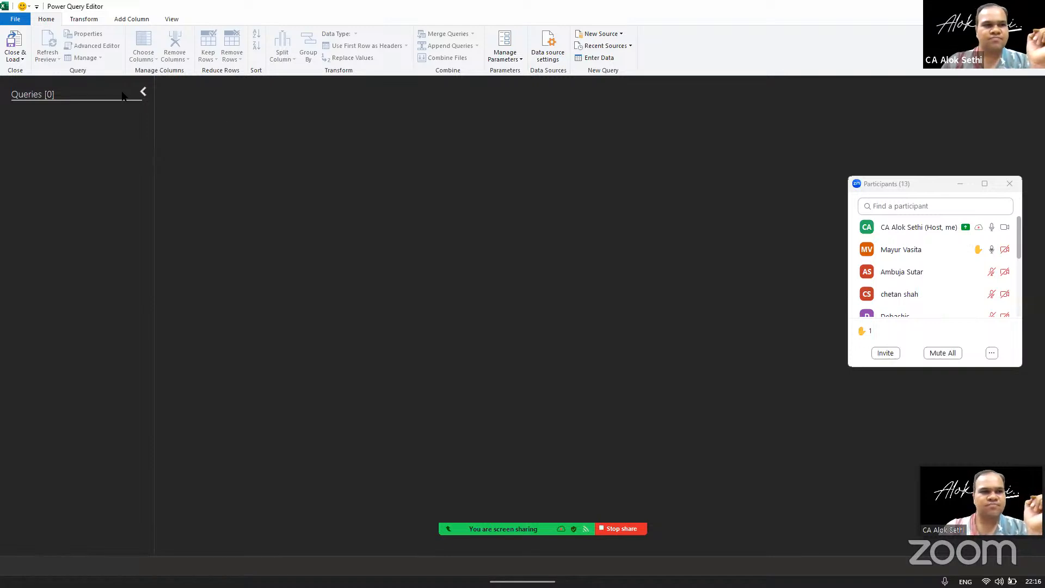
Examine the Power Query Editor's transform commands, queries list, new source types and global data source permissions
click(73, 20)
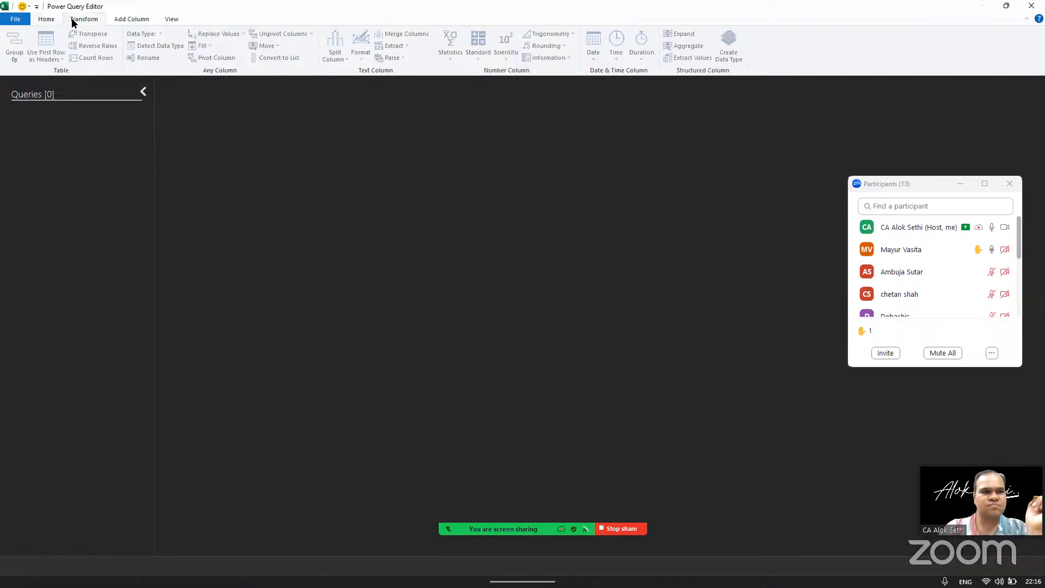
click(41, 20)
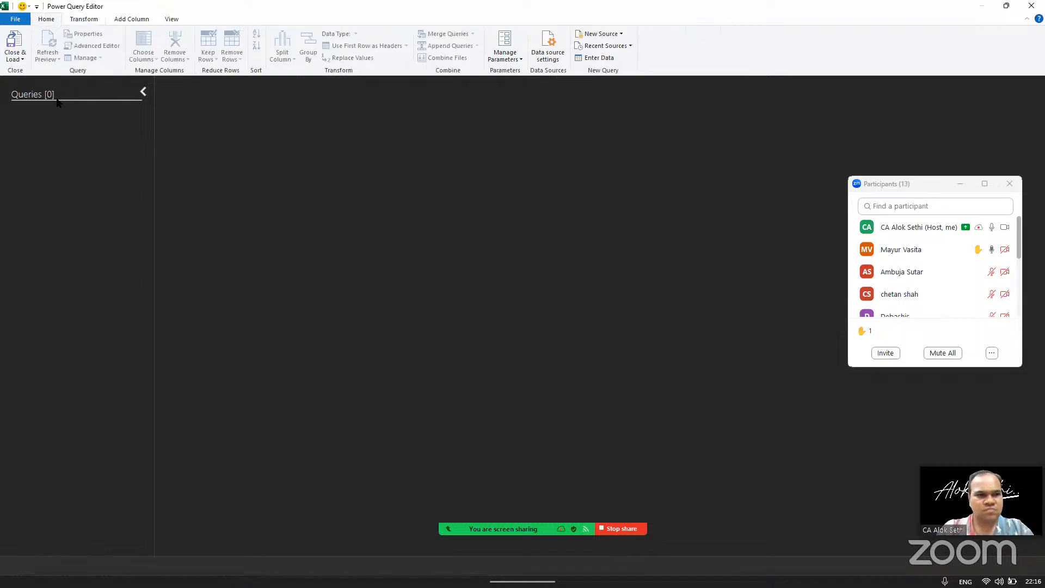
click(144, 91)
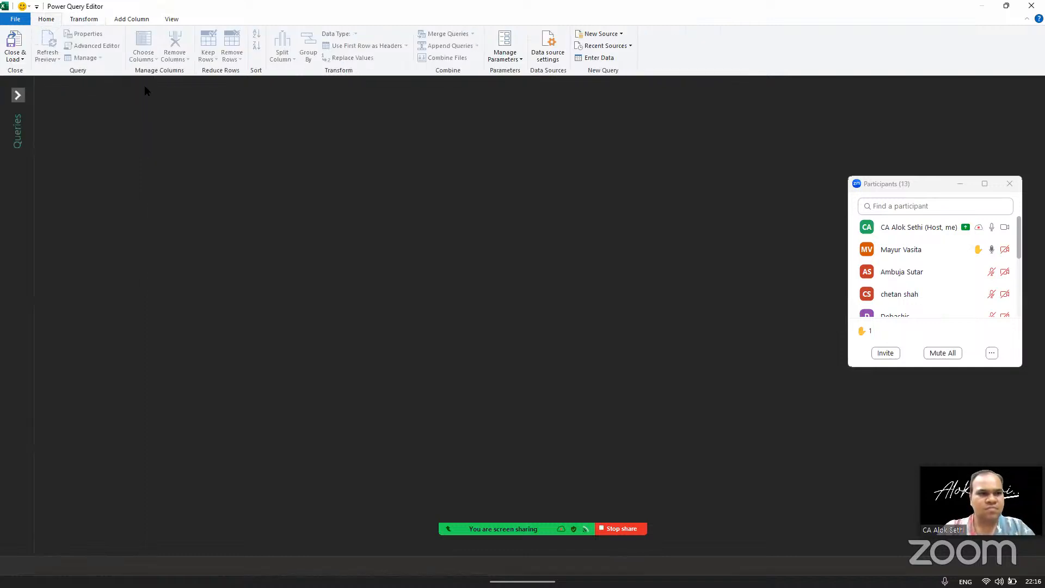
click(18, 132)
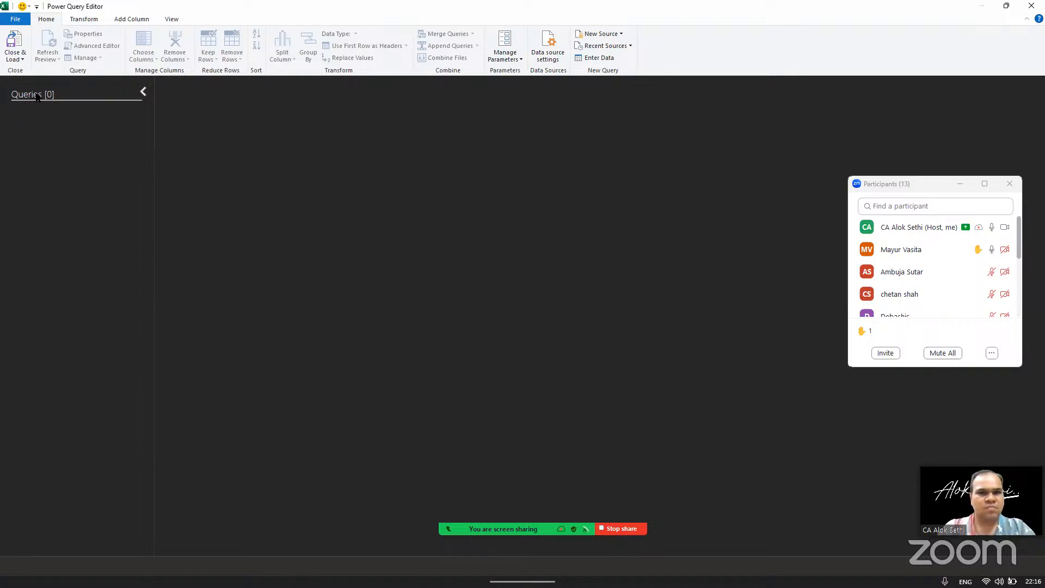
click(592, 36)
mouse_move(614, 49)
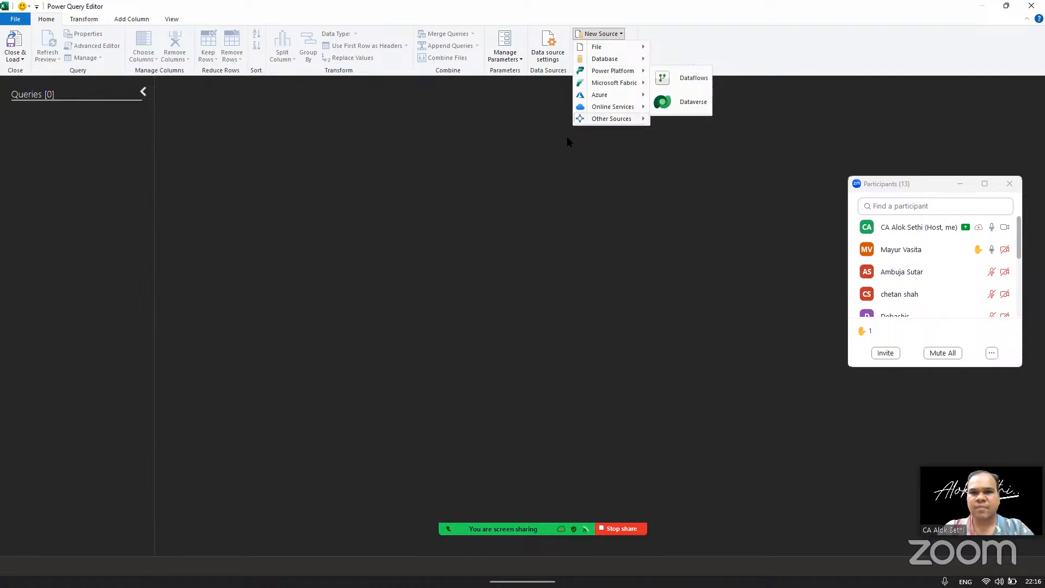
click(46, 100)
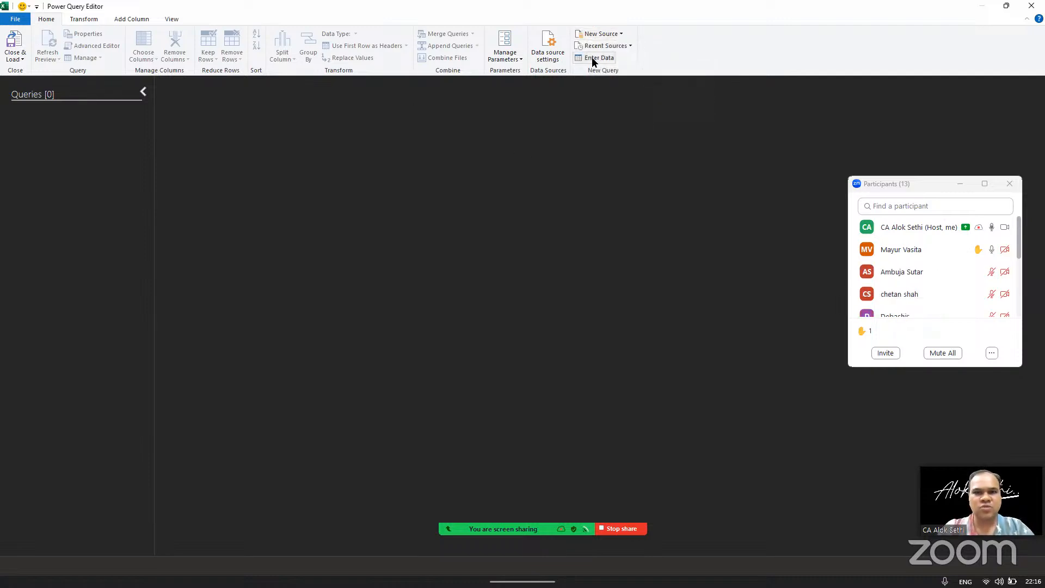
click(549, 57)
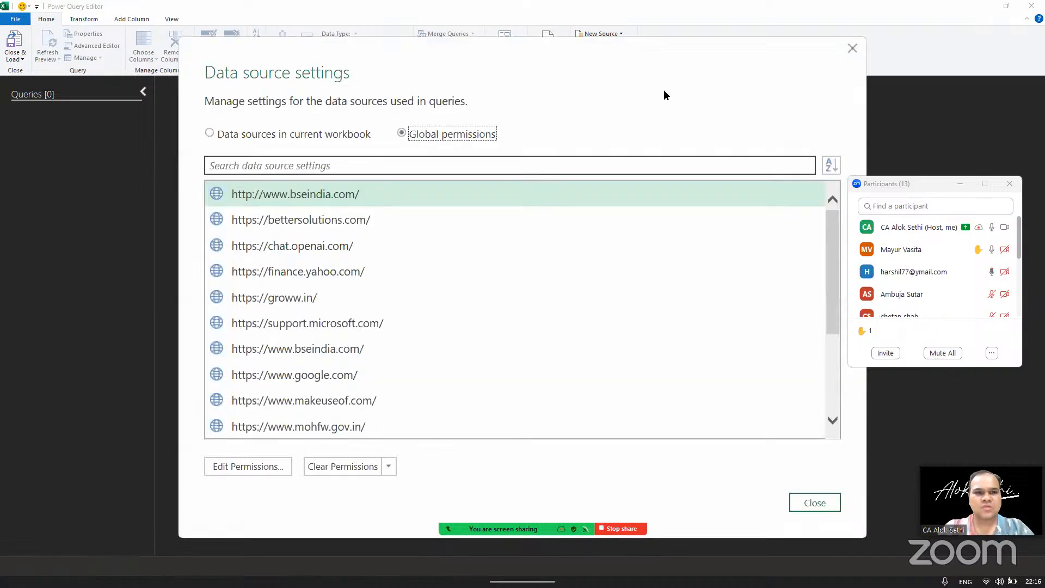
click(849, 51)
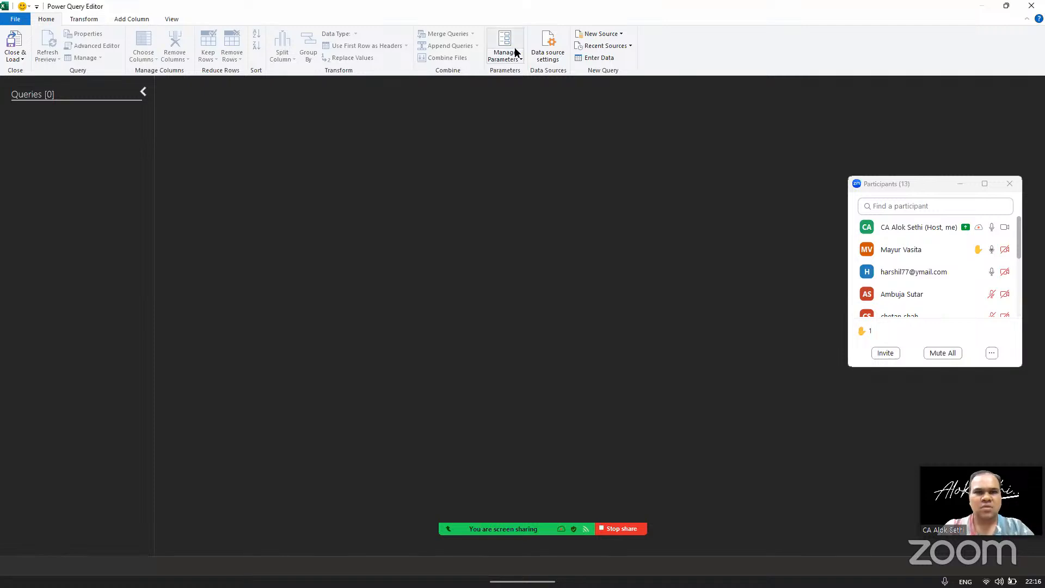
Create a new blank query in the Power Query Editor
click(620, 35)
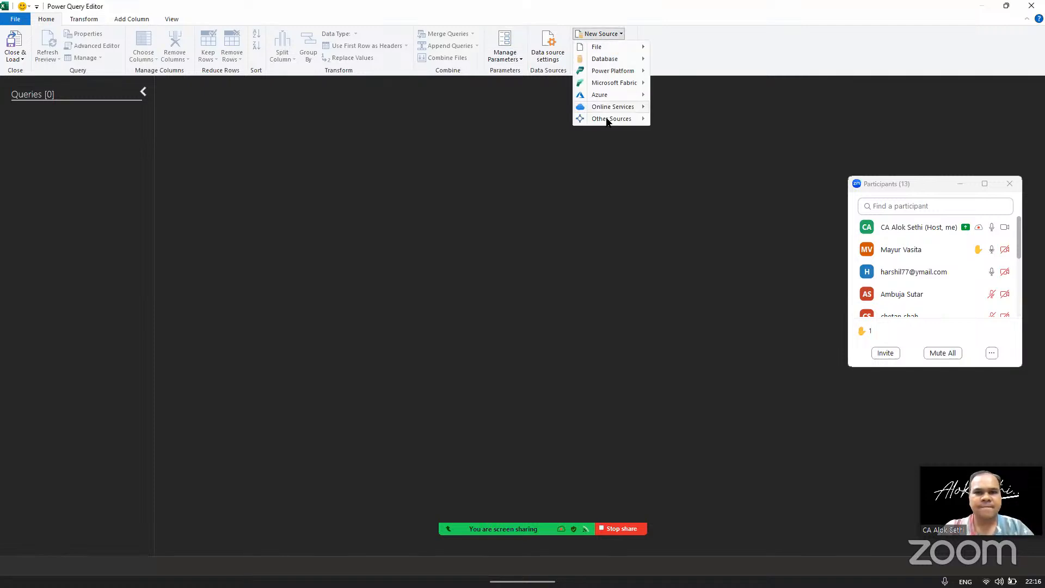
mouse_move(608, 121)
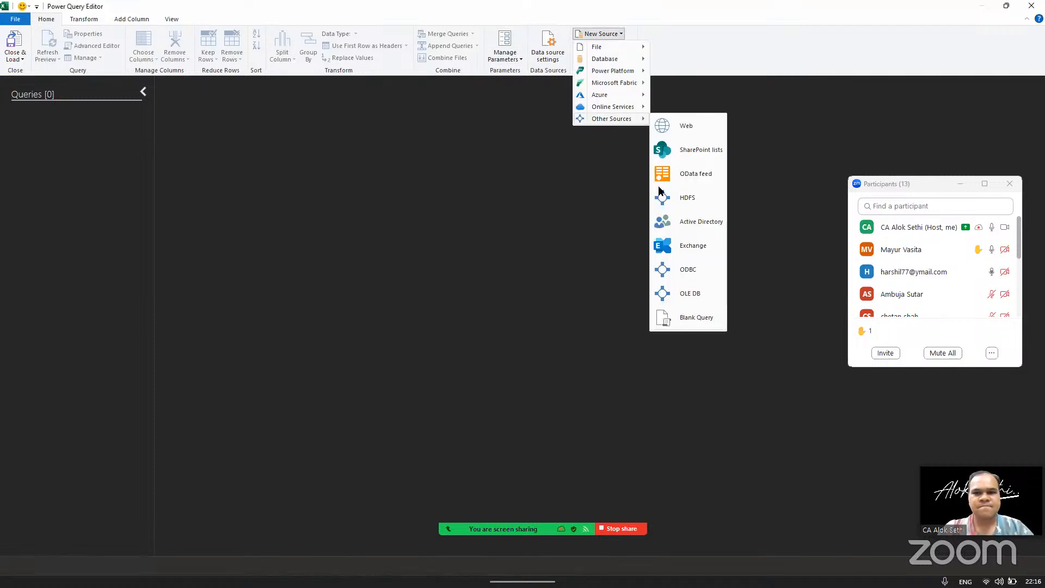
click(690, 317)
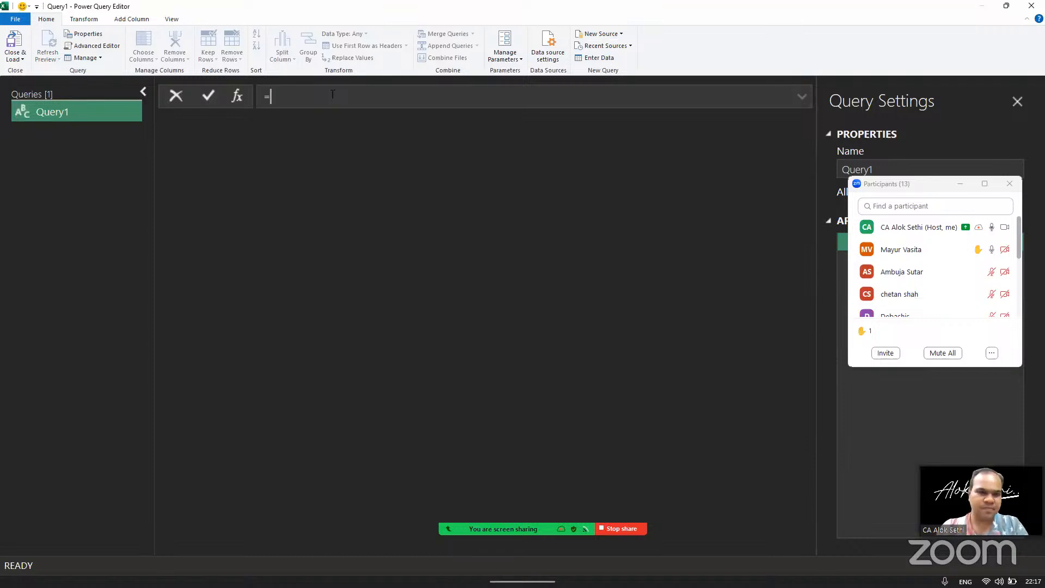
Enter a source formula in the blank query that calls the Excel.CurrentWorkbook() function
text(excel)
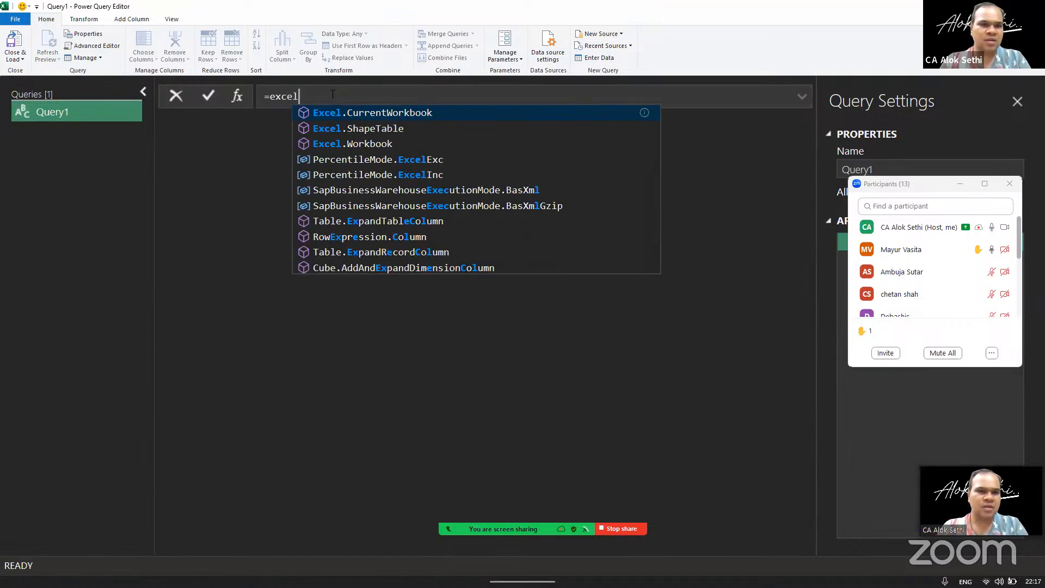
text(.wor)
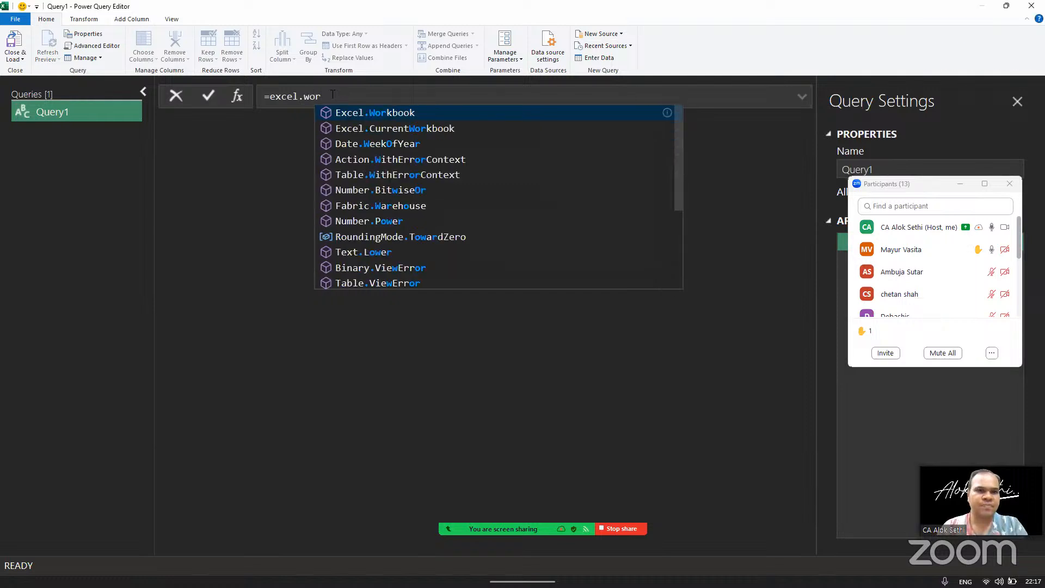
text(k)
key(Down)
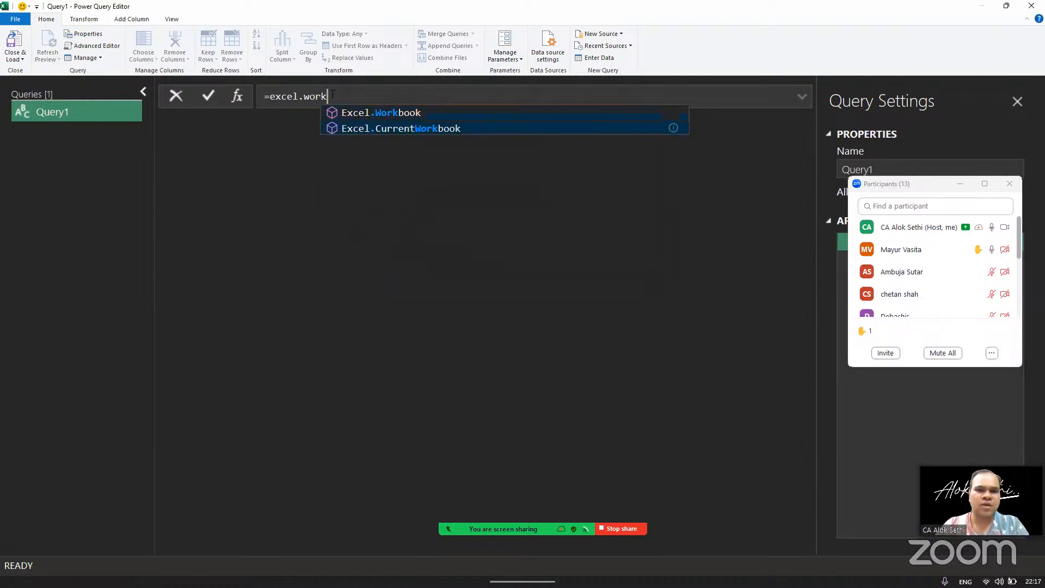
key(Tab)
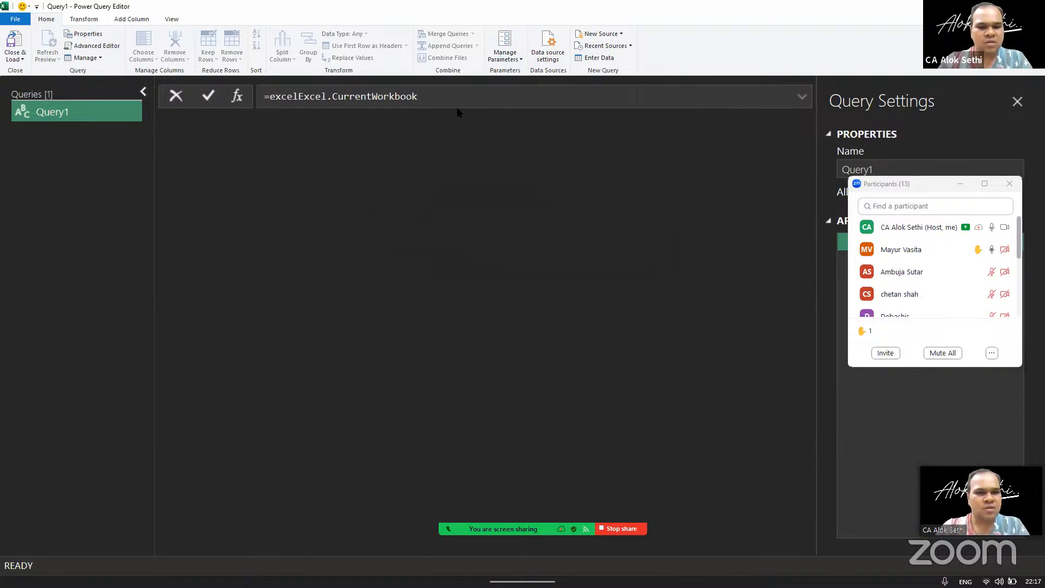
text(())
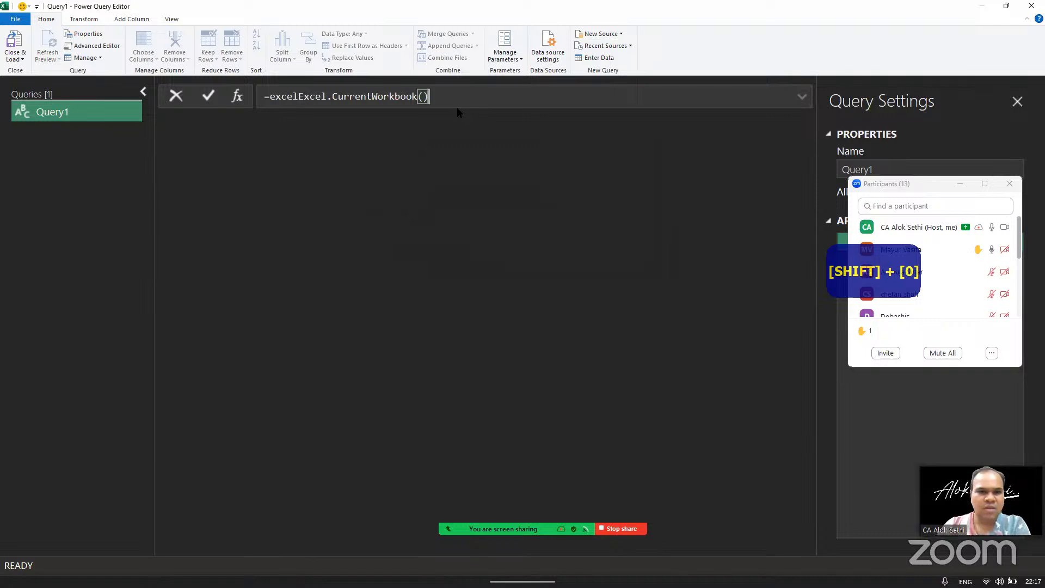
Remove the duplicated "excel" prefix so the formula reads =Excel.CurrentWorkbook(), and apply it to the query
key(Left)
key(Left)
key(Left)
key(Left)
key(Left)
key(Left)
key(Left)
key(Left)
key(Left)
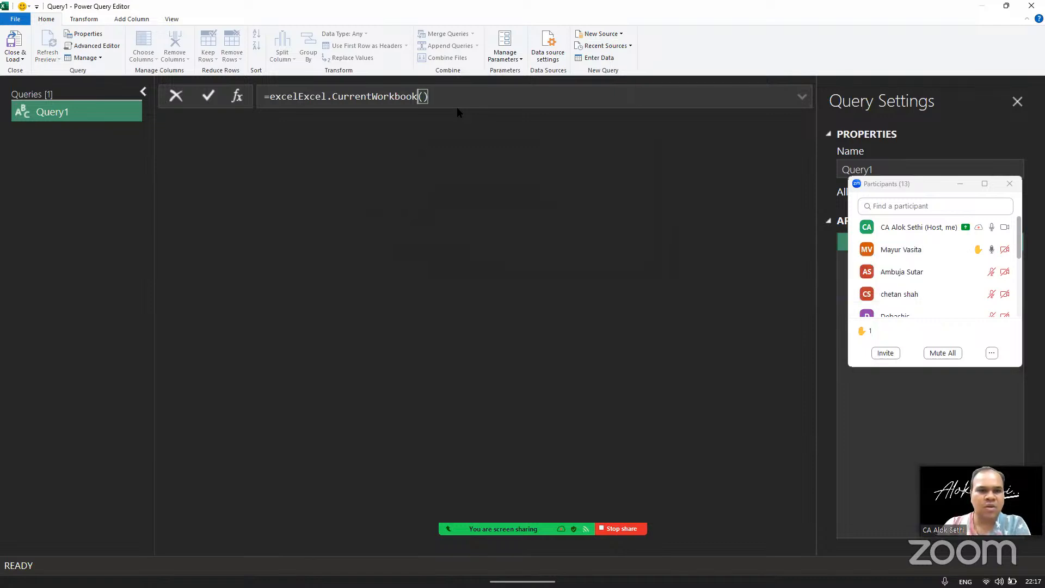
key(Left)
key(Left)
key(Left)
key(Left)
key(Left)
key(Left)
key(Left)
key(Left)
key(Left)
key(Left)
key(Left)
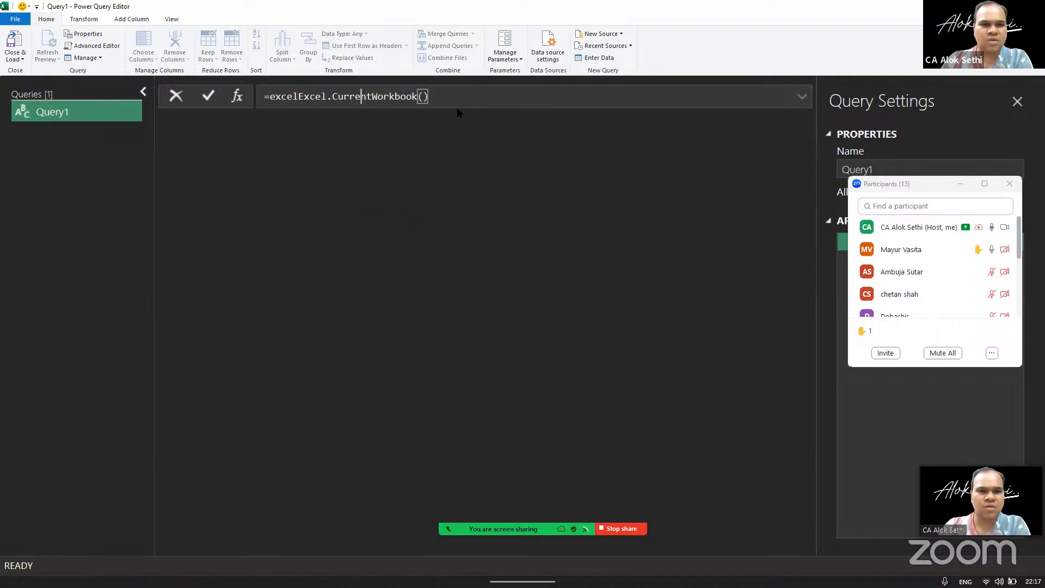
key(Left)
key(Left)
key(Left)
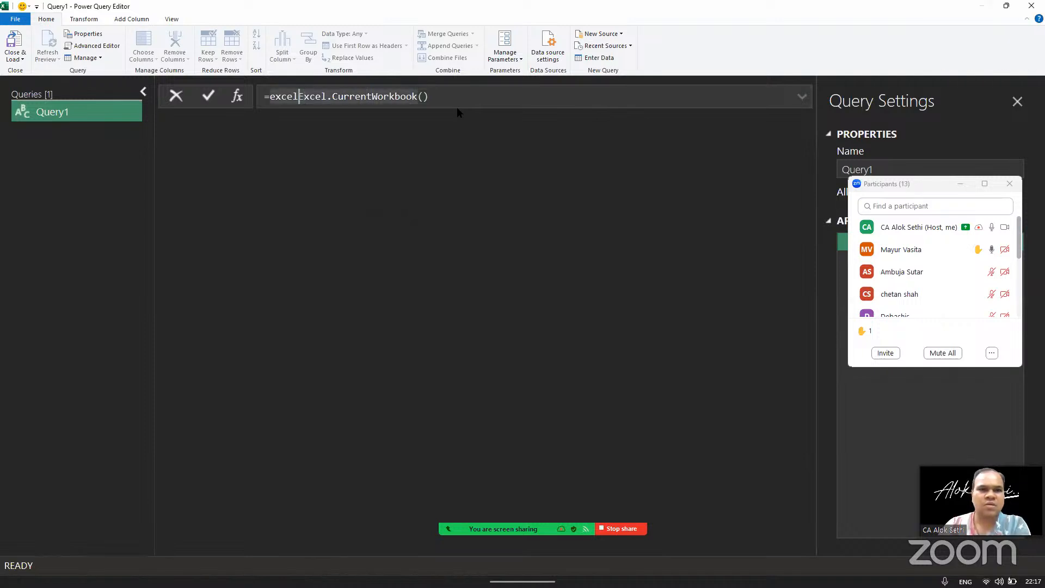
key(BackSpace)
key(BackSpace)
key(BackSpace)
key(BackSpace)
key(BackSpace)
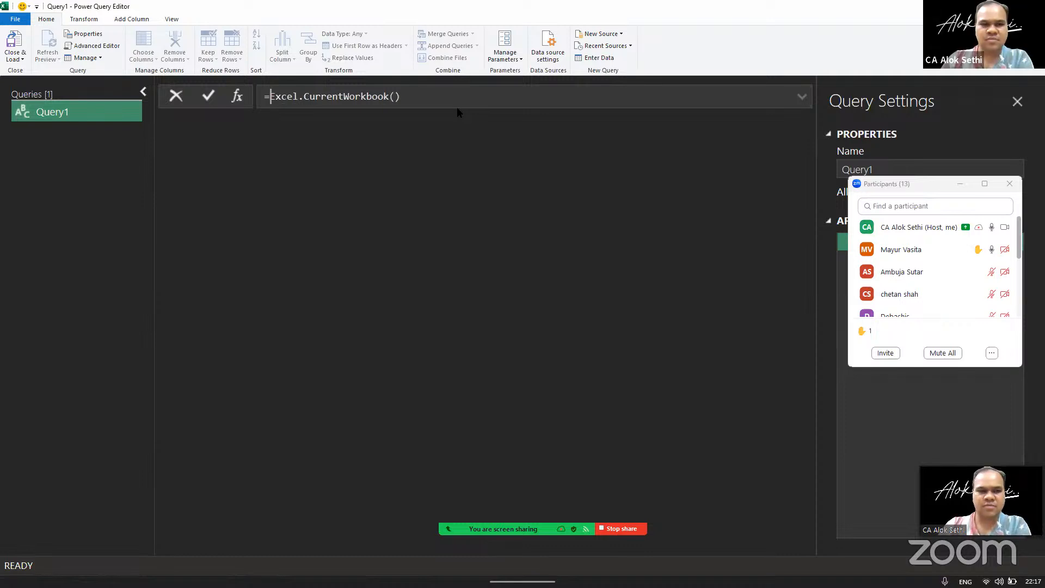
key(ctrl+Return)
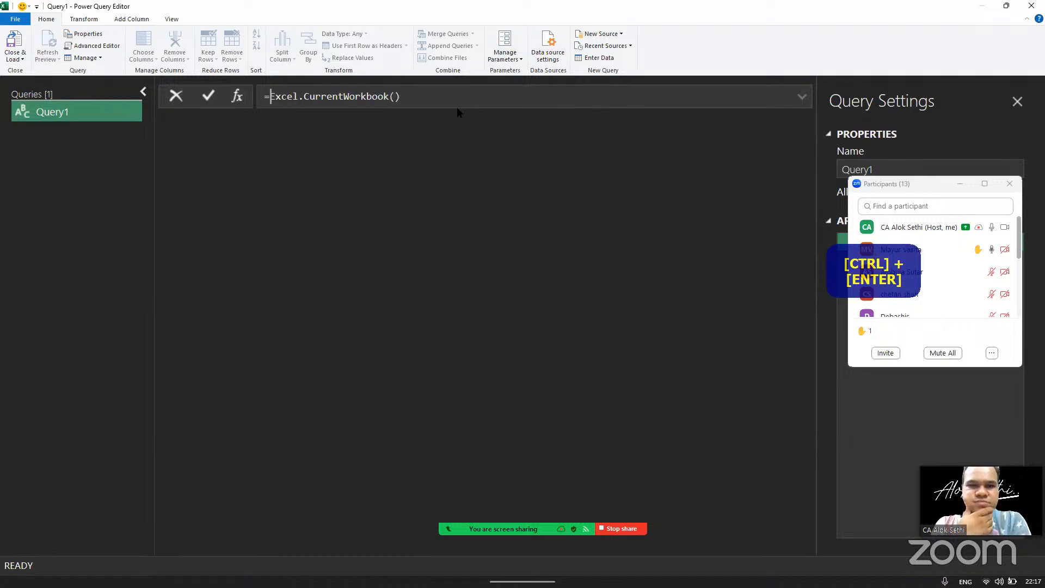
click(441, 93)
key(Return)
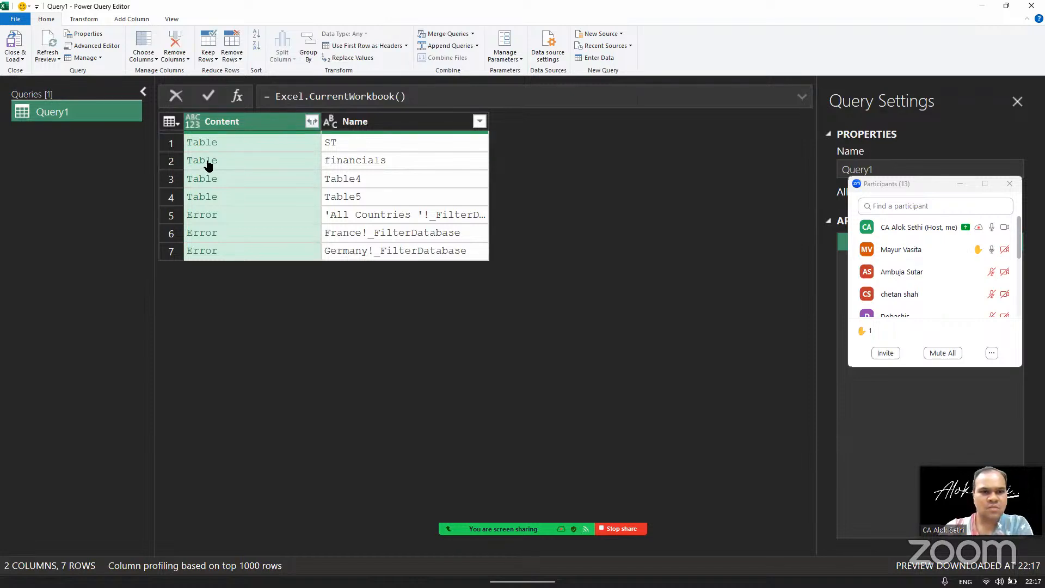
Filter the Name column to financials, France!_FilterDatabase and Germany!_FilterDatabase, and check which Content columns can be expanded
click(355, 160)
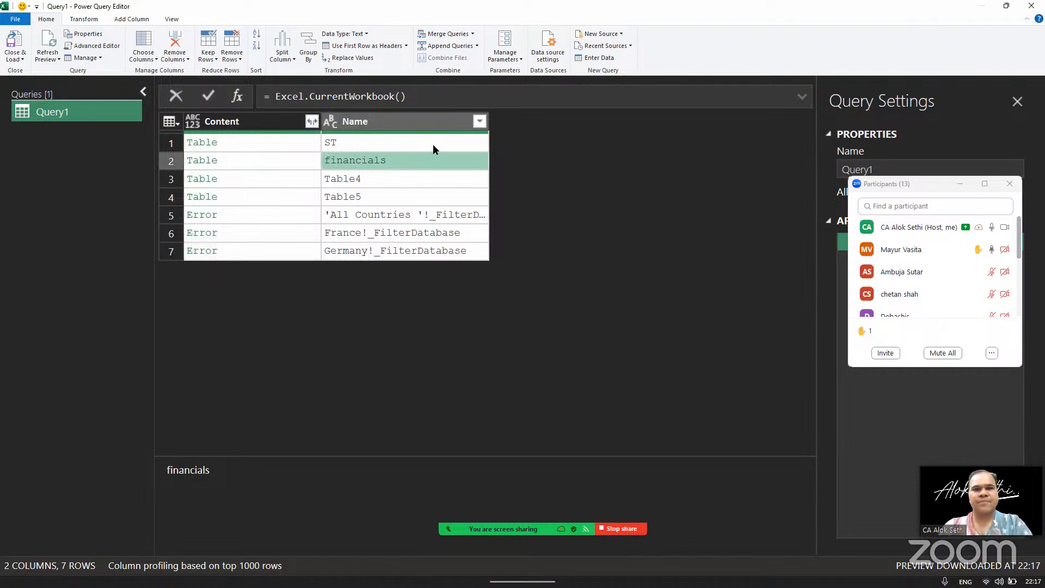
click(479, 124)
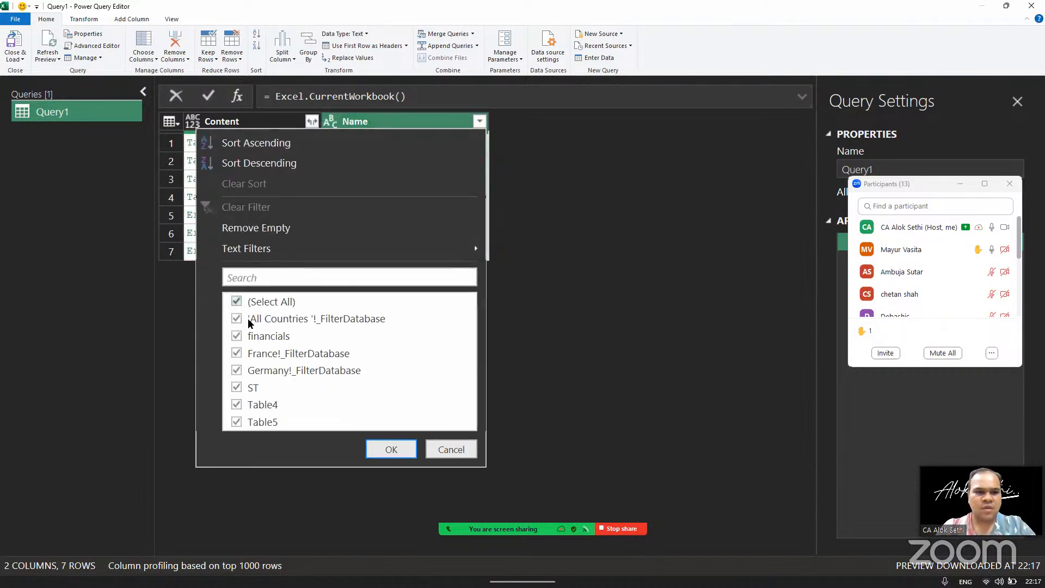
click(243, 305)
click(236, 336)
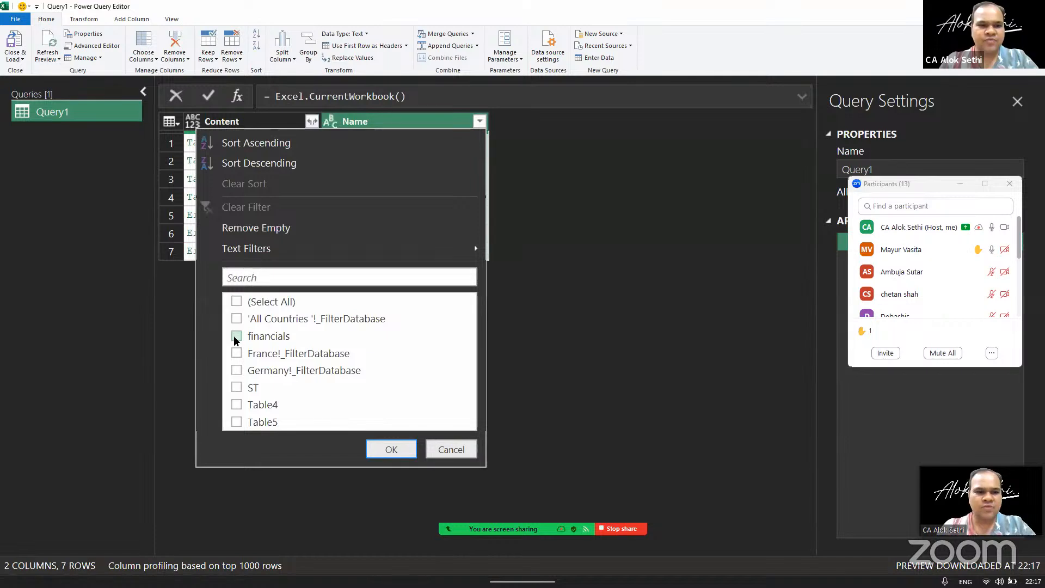
click(235, 354)
click(237, 372)
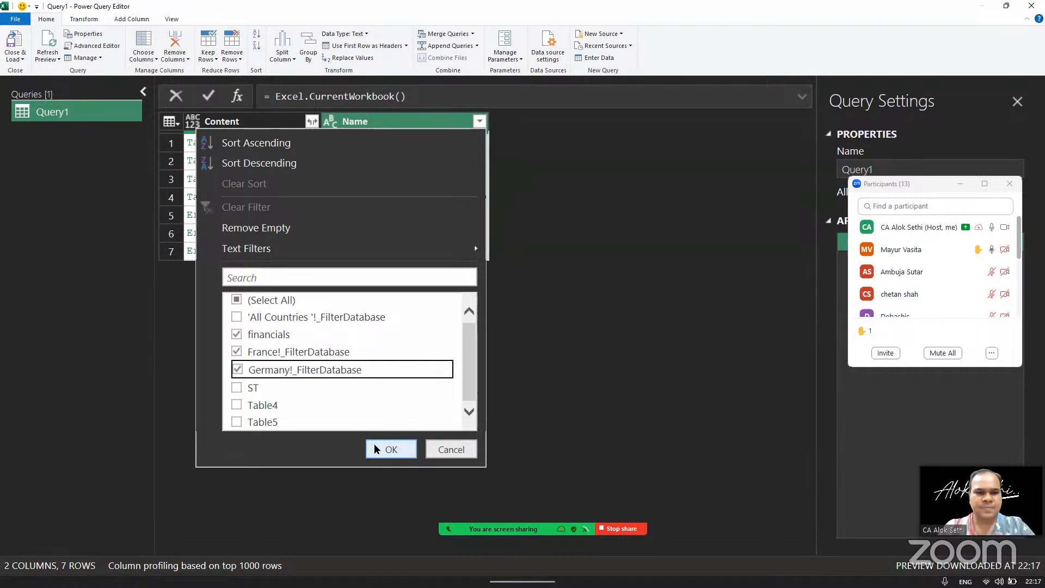
click(374, 443)
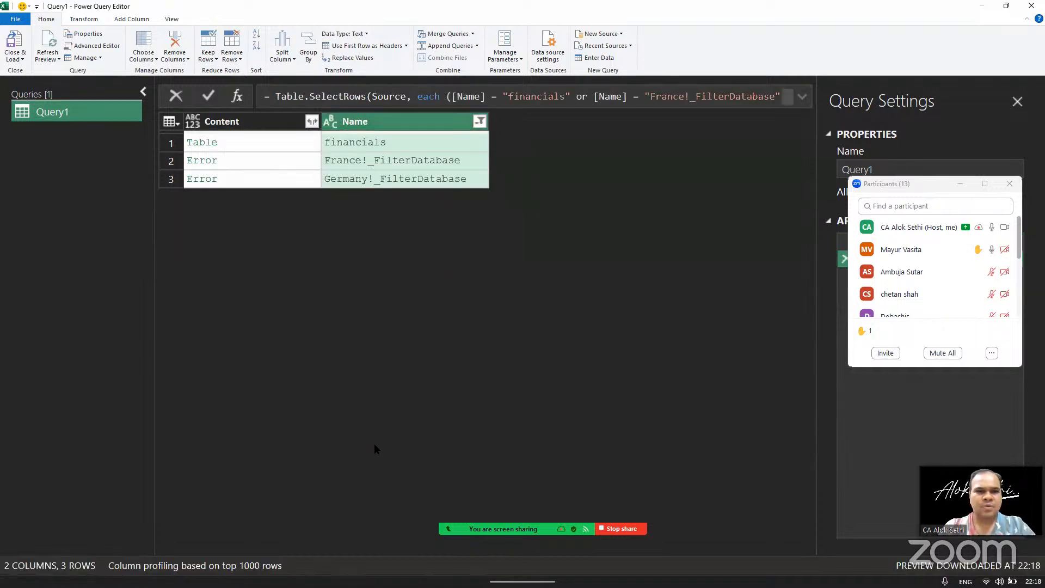
click(310, 121)
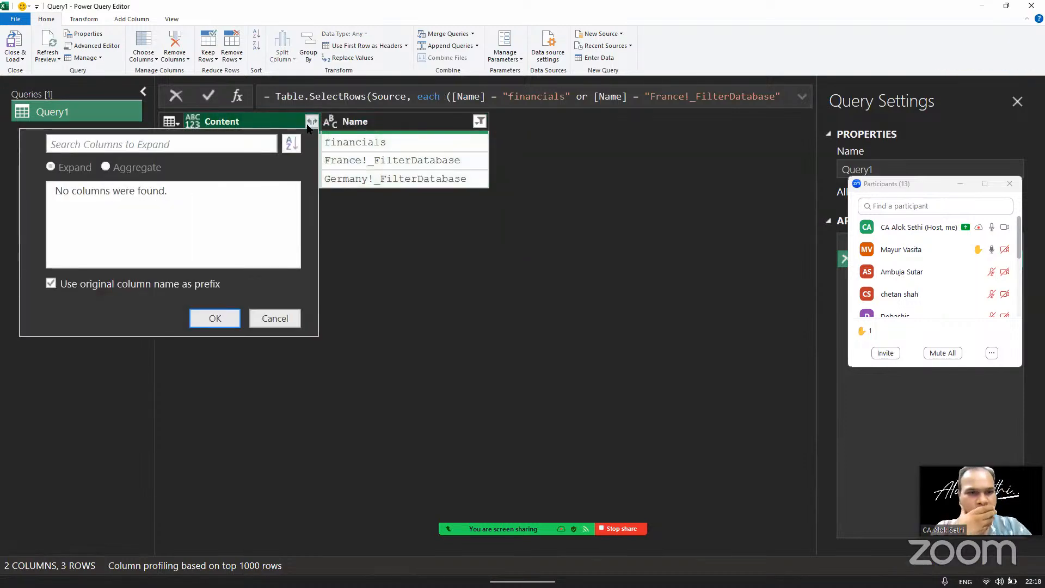
click(277, 320)
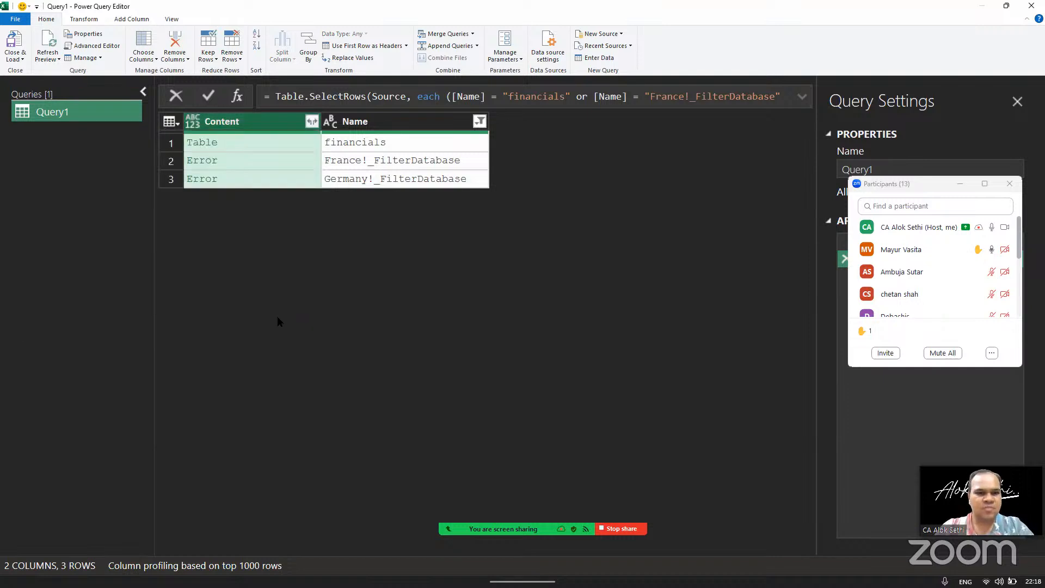
Change the Name column filter to keep only financials, Table4 and Table5
click(479, 121)
click(238, 354)
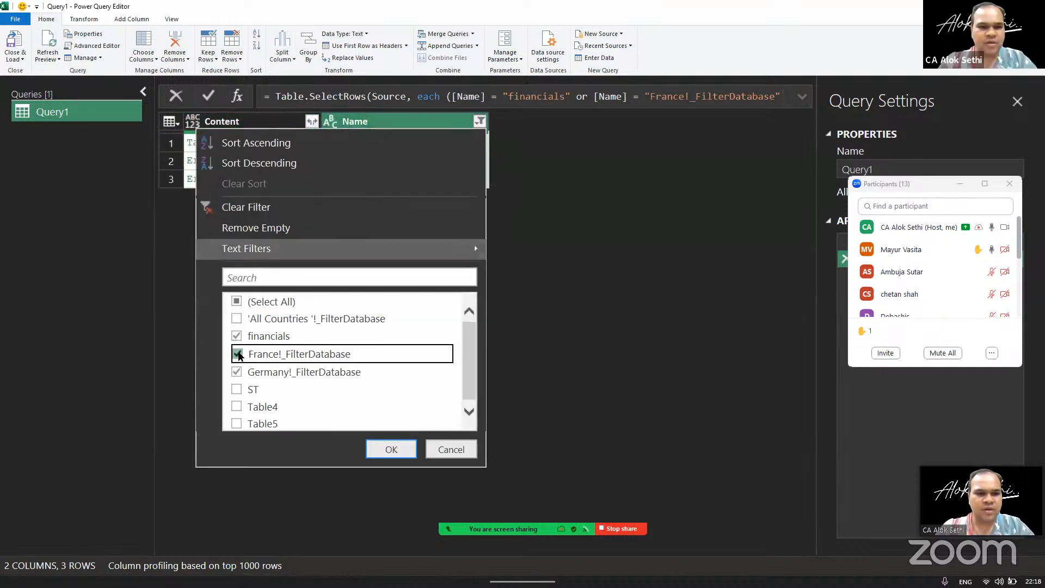
click(236, 371)
click(236, 371)
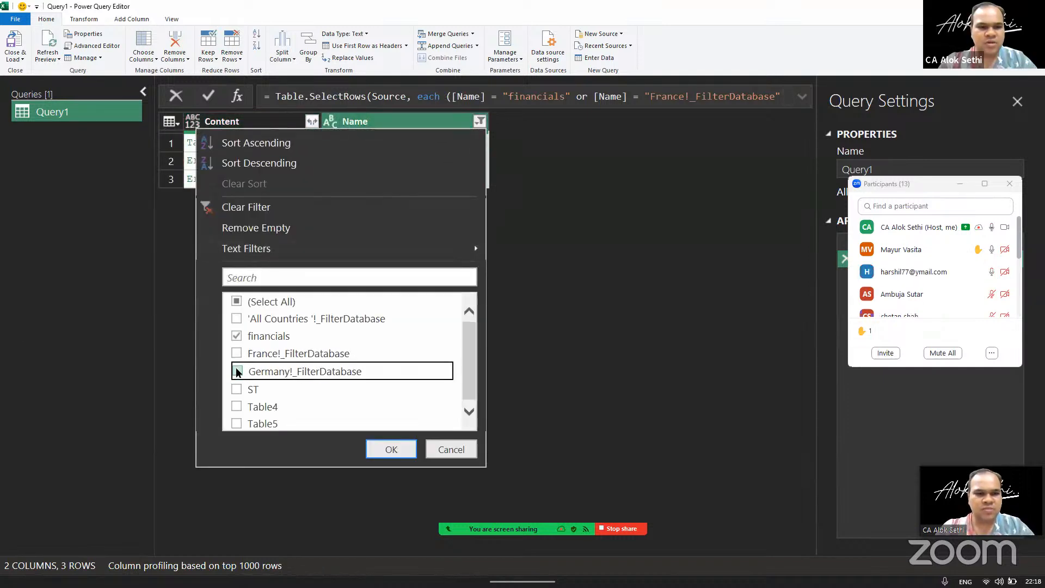
click(237, 404)
click(237, 422)
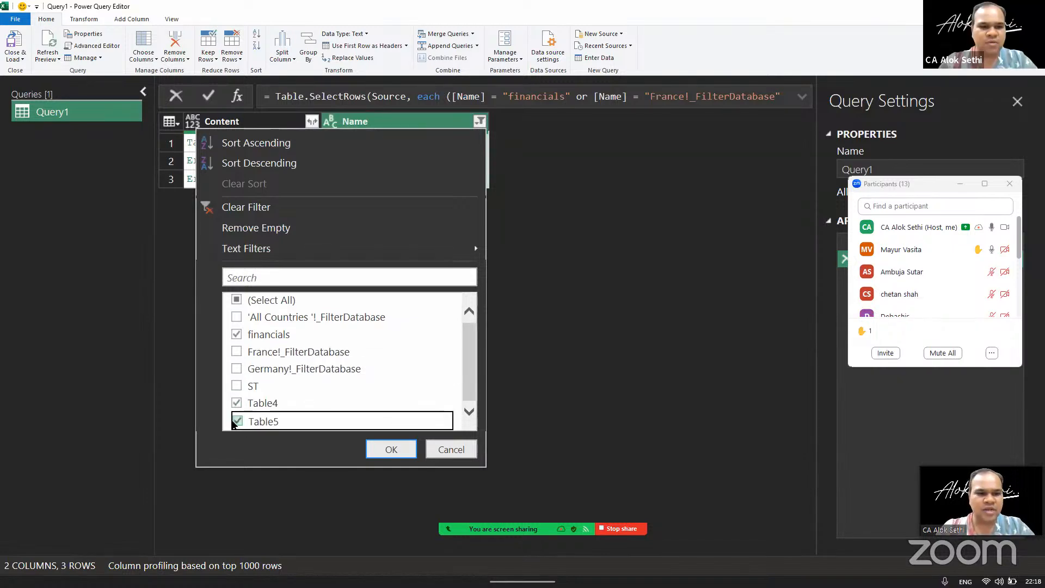
click(380, 447)
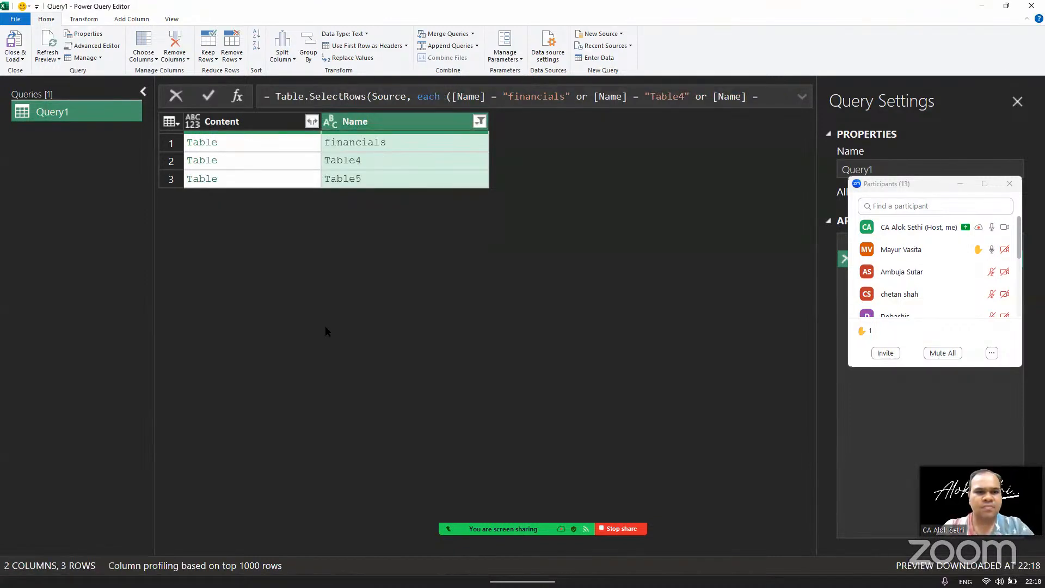
Expand the Content column into all its table columns without using the original column name as prefix
click(310, 124)
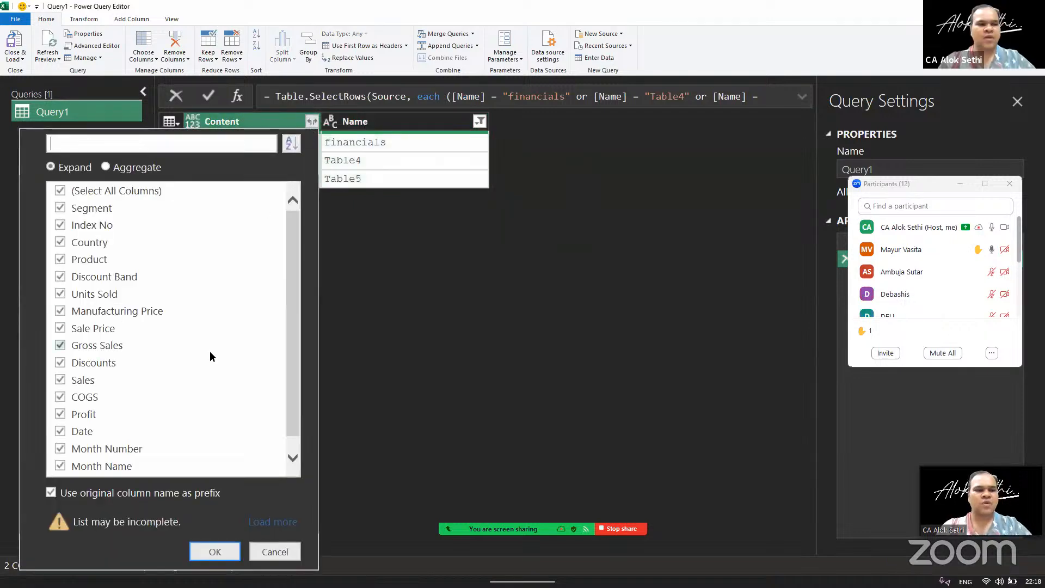
scroll(210, 352, down, 1)
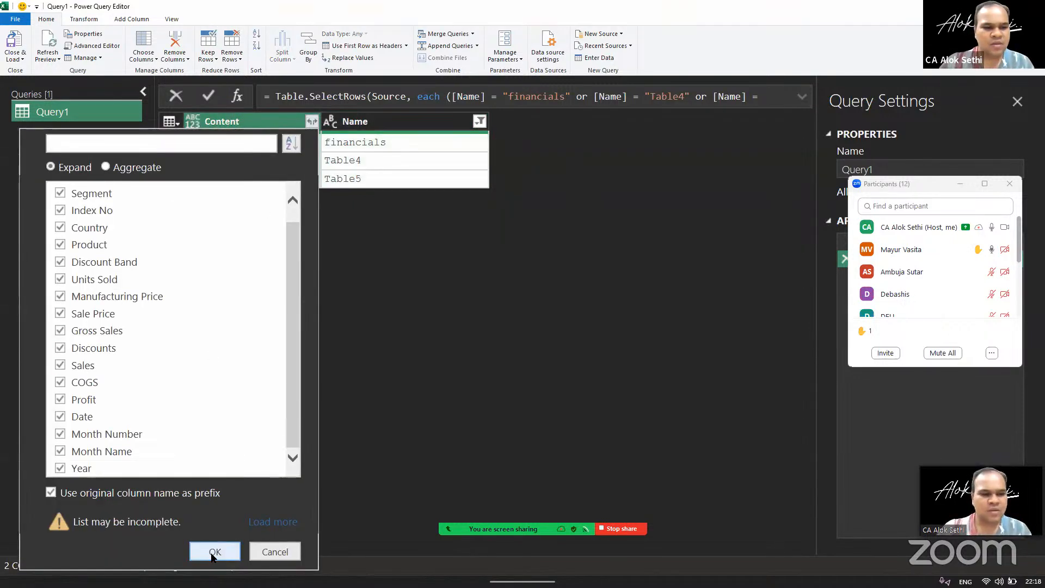
click(51, 492)
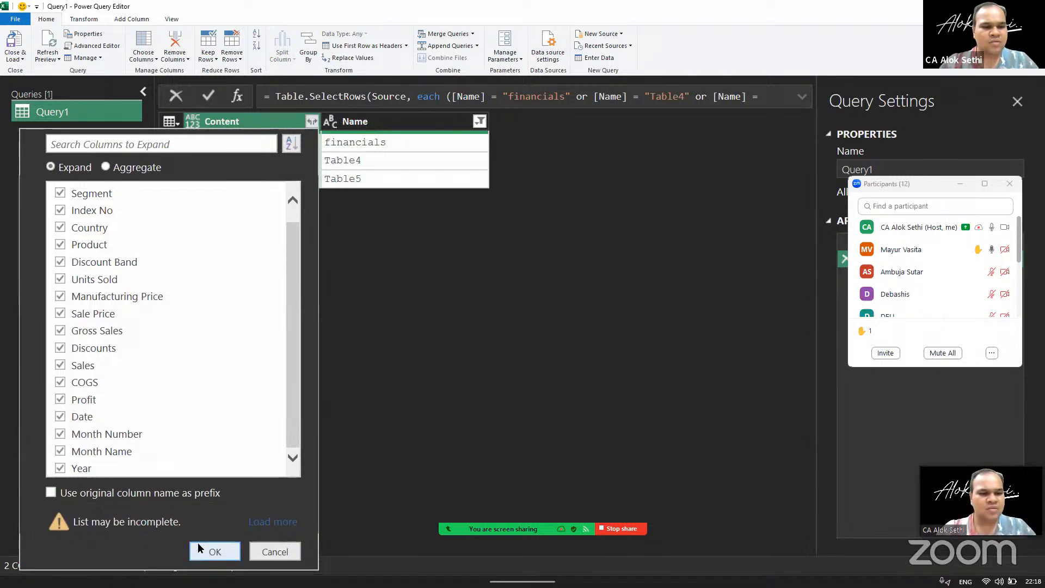
click(207, 549)
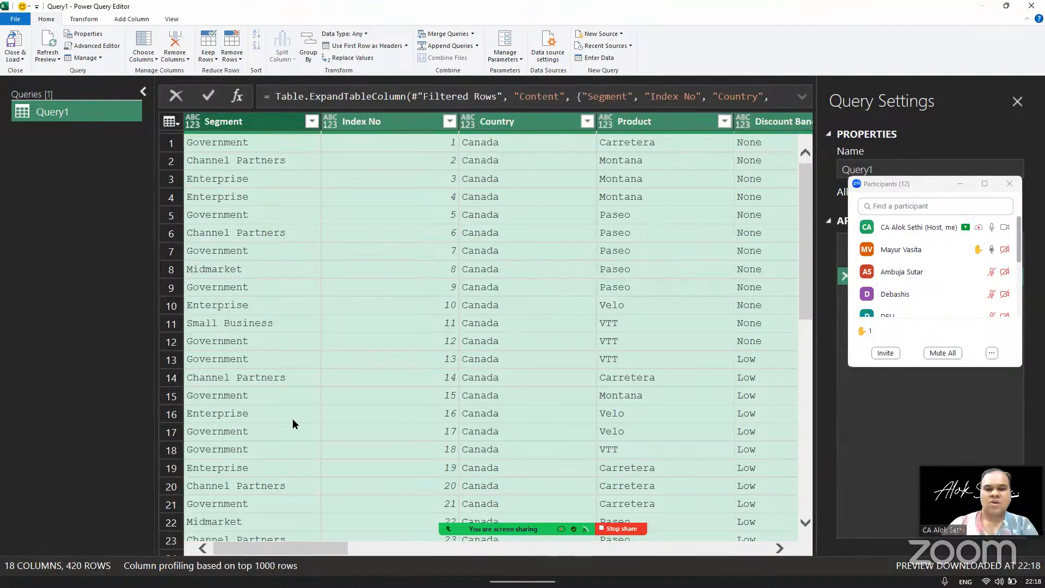
scroll(293, 422, down, 15)
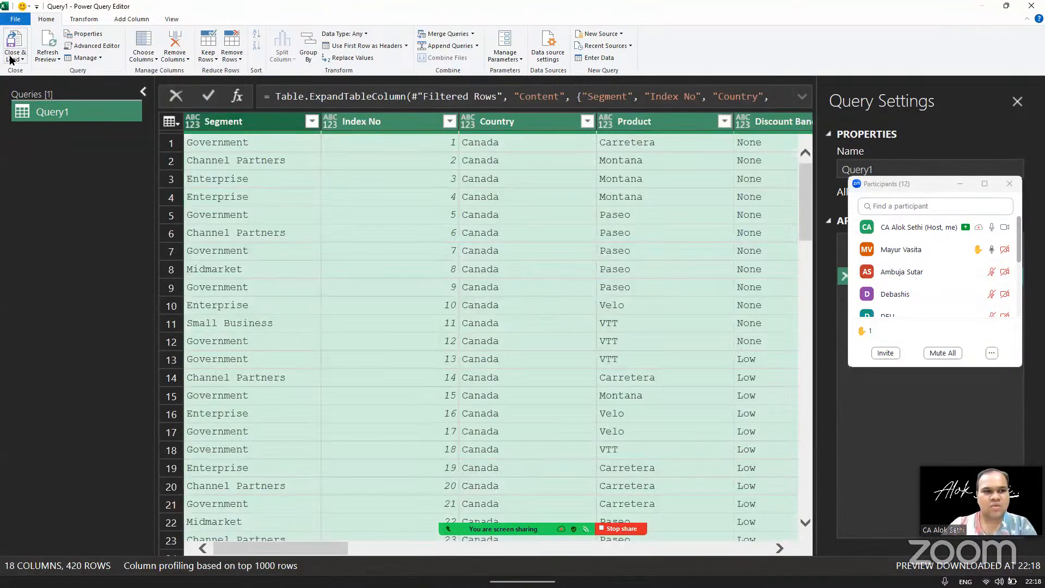
Close the query and load it as a table in a new worksheet, also adding the data to the Data Model
click(12, 59)
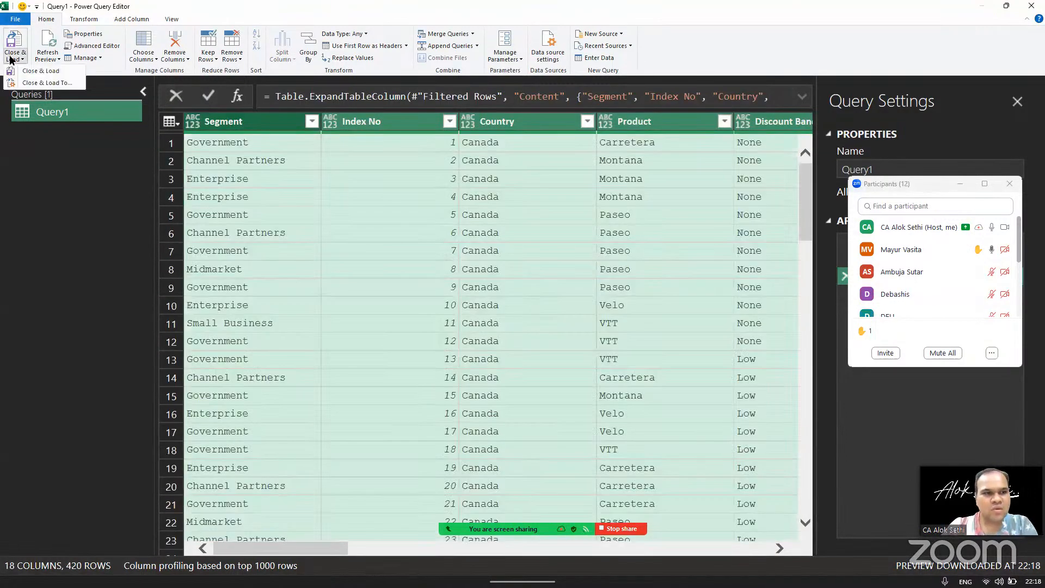
click(25, 85)
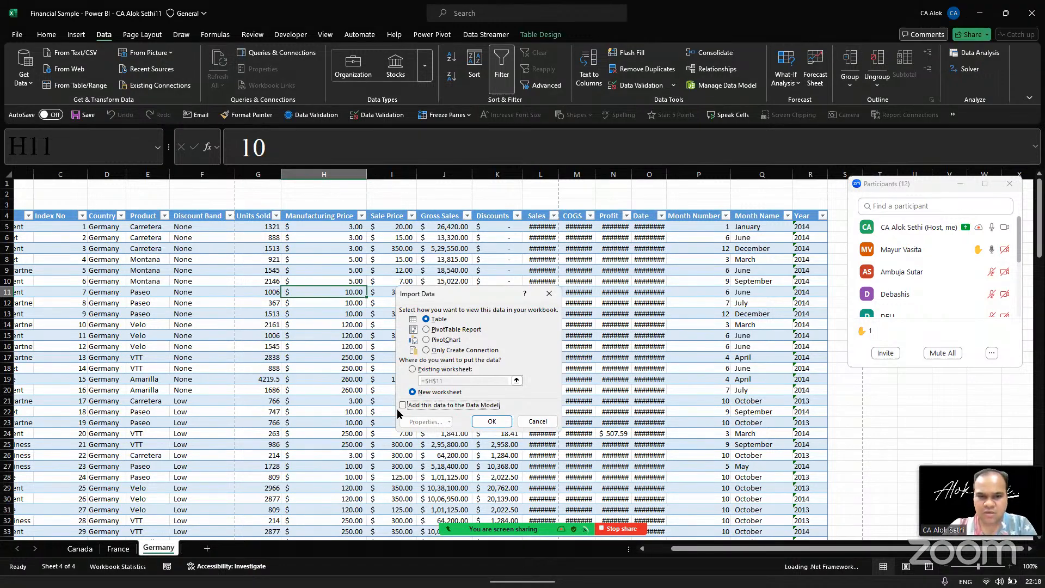
click(403, 406)
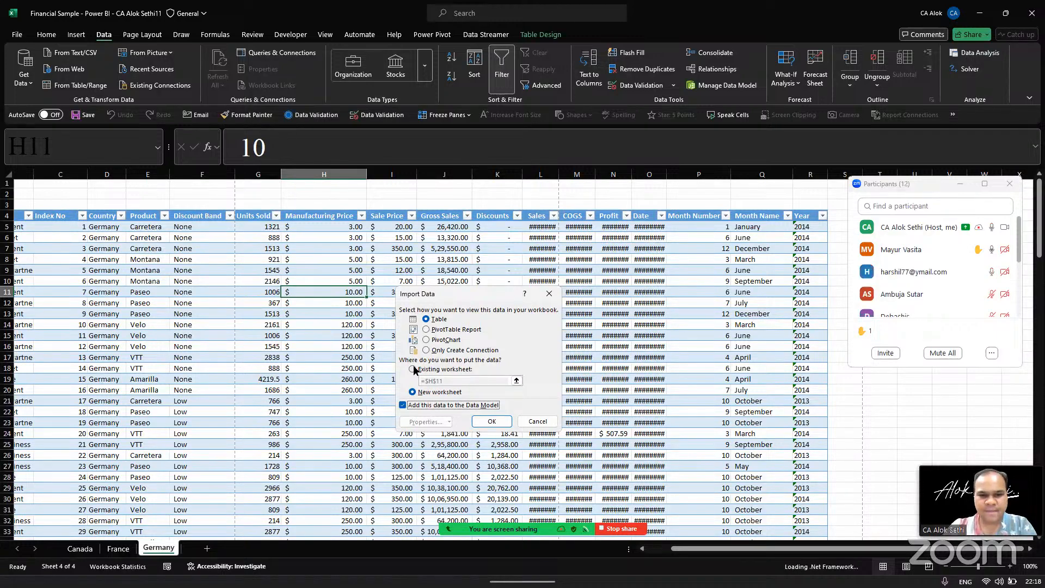
click(492, 421)
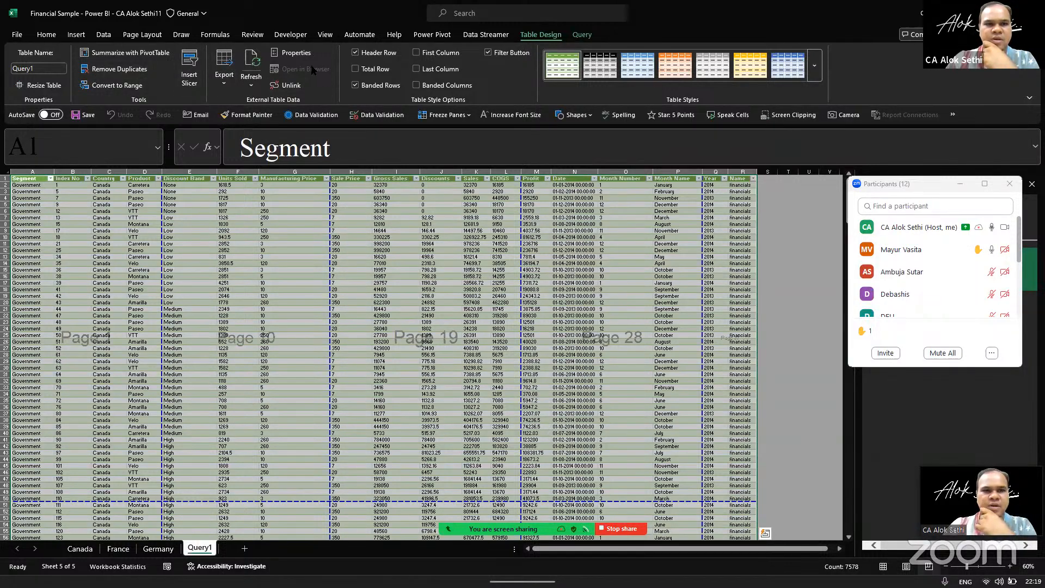
Switch the Query1 worksheet to Normal view and check which countries the Country column contains
click(325, 34)
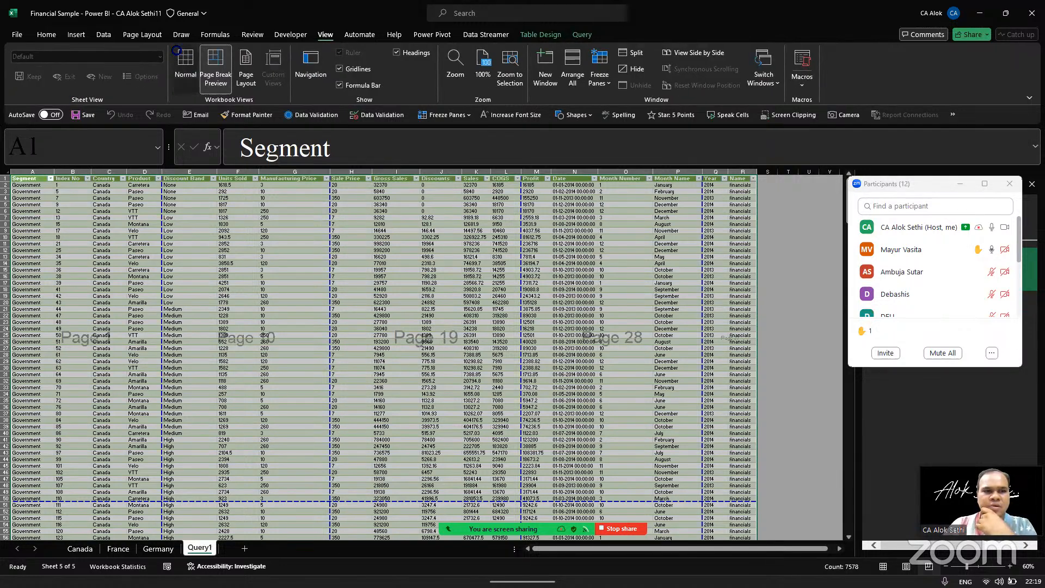
click(185, 70)
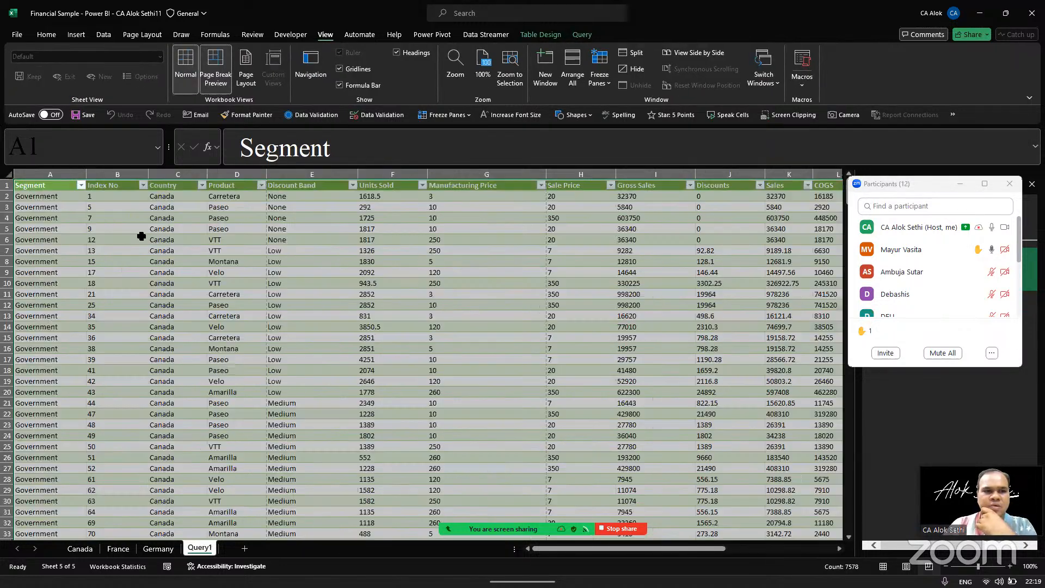
click(202, 186)
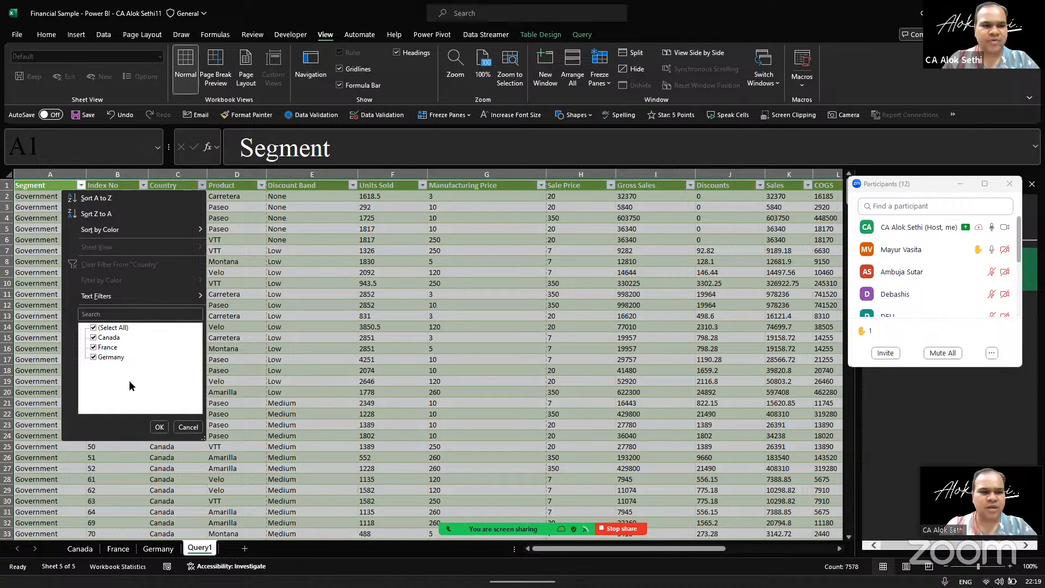
click(188, 427)
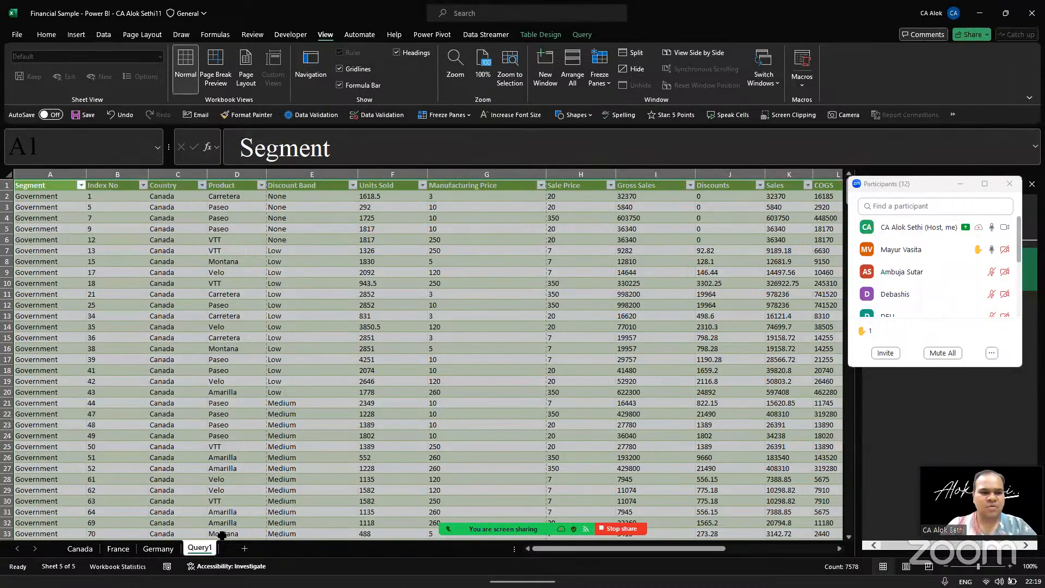
Delete the Query1 worksheet holding the combined table and return to the Germany sheet's data
right_click(212, 549)
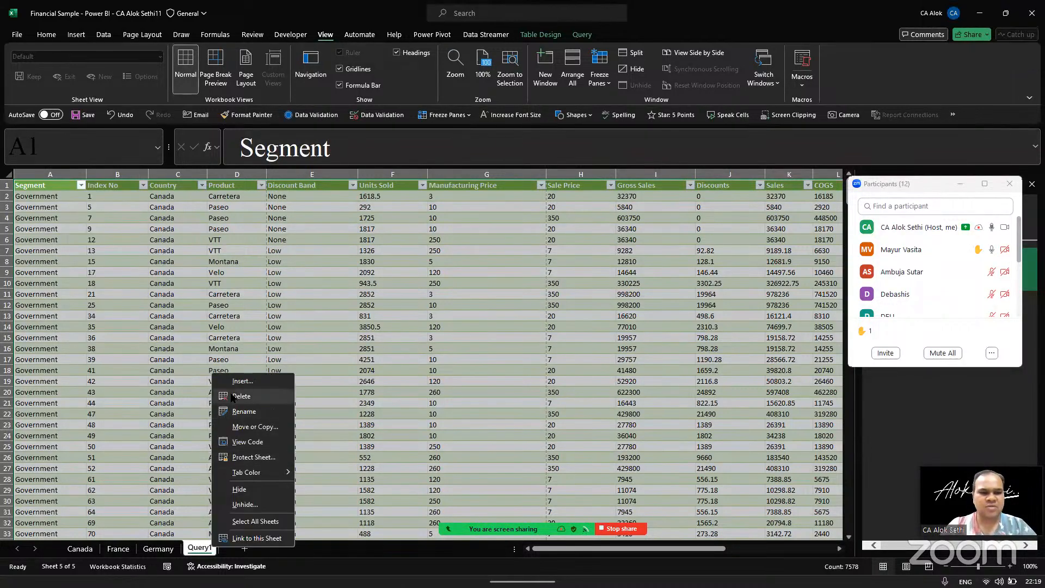
click(226, 398)
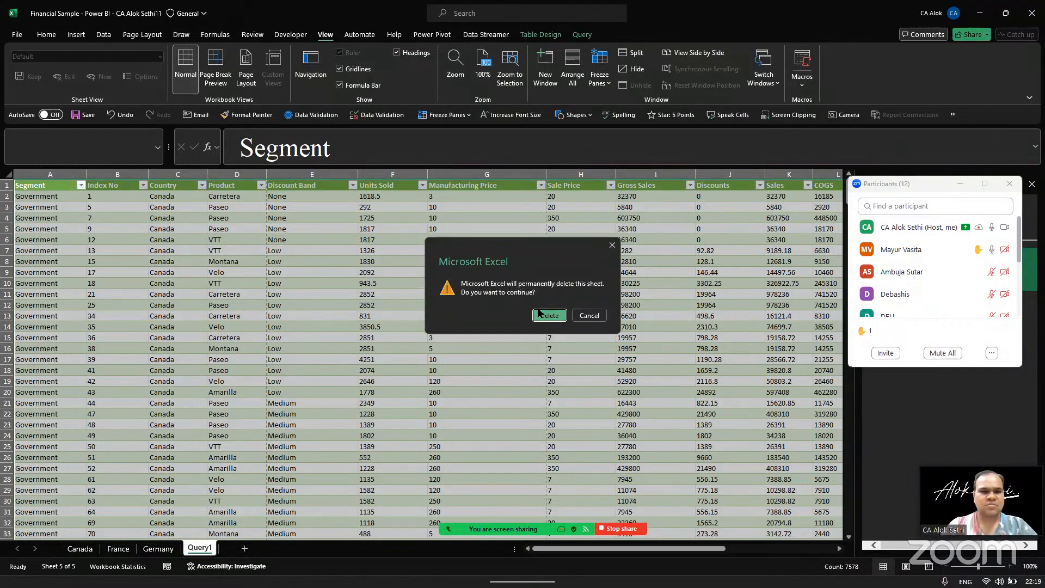
click(549, 316)
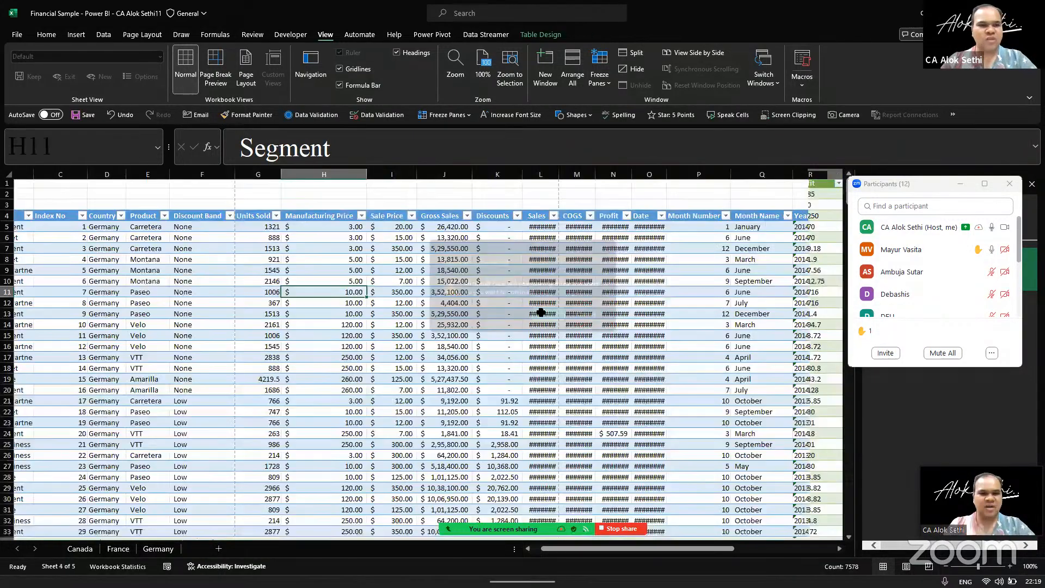
click(339, 325)
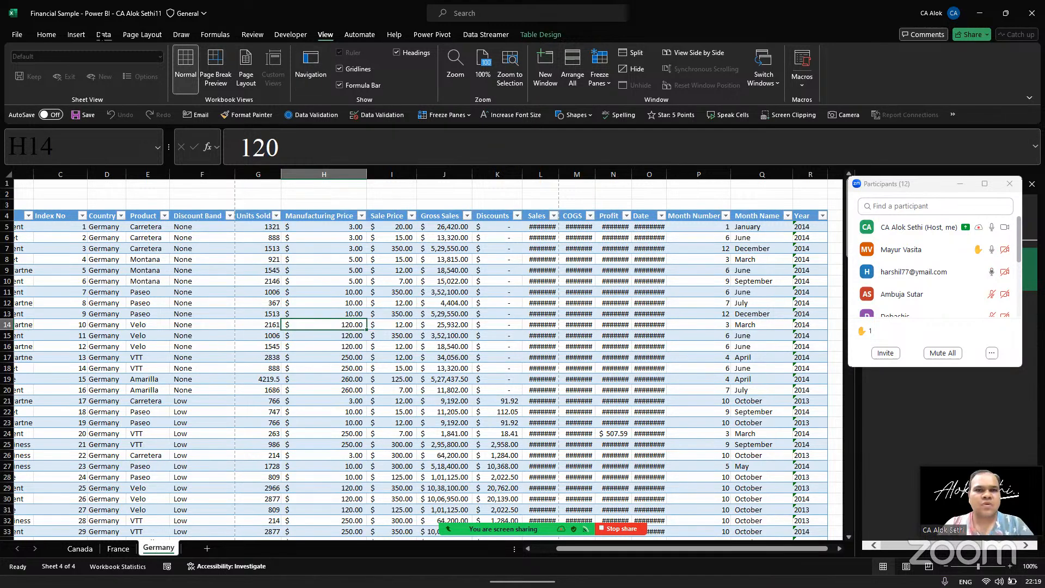
Open Query1 in the Power Query Editor, then close and load it with its existing load settings
click(103, 35)
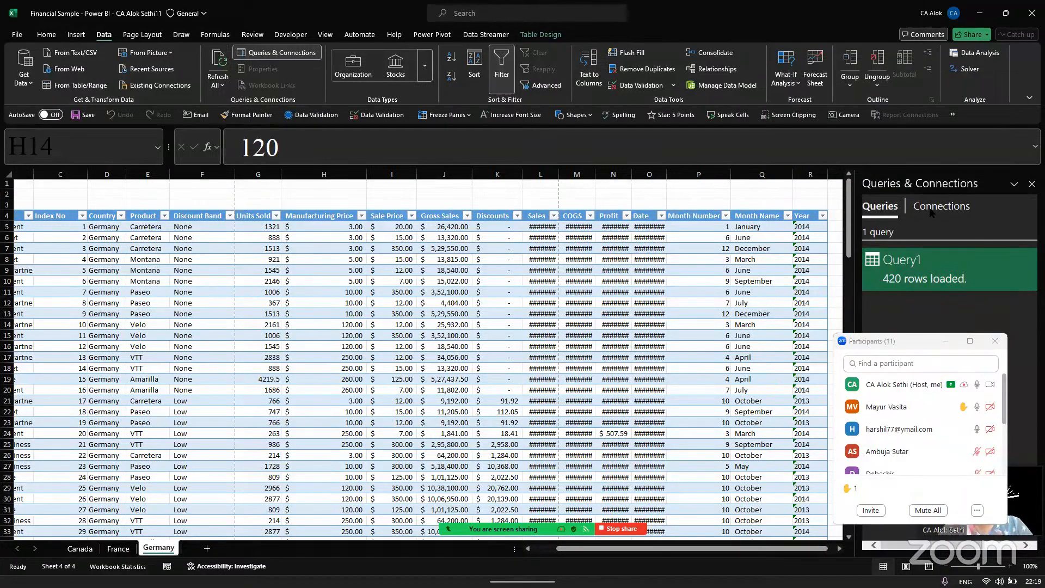
double_click(909, 251)
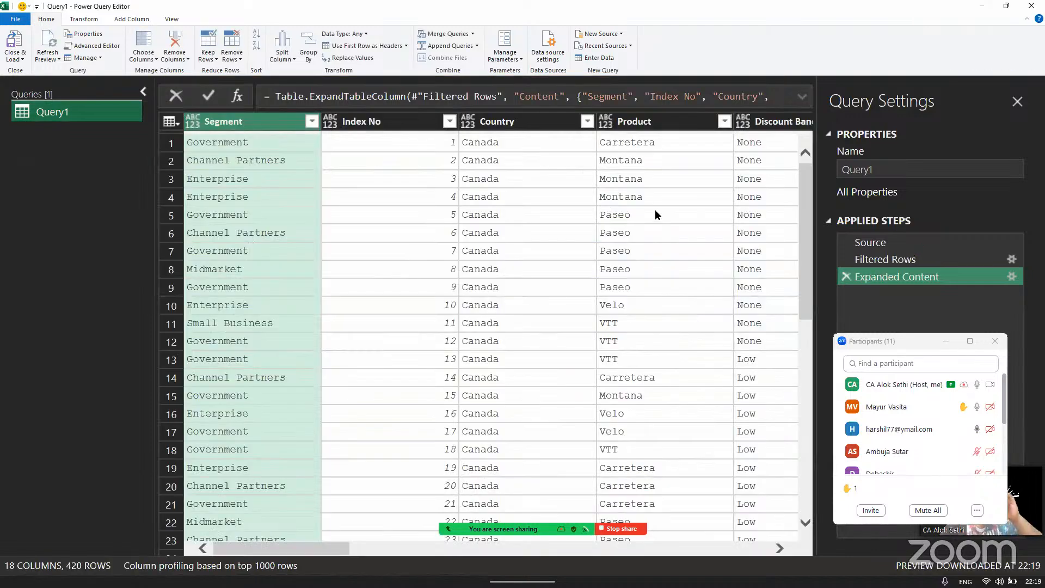
click(13, 59)
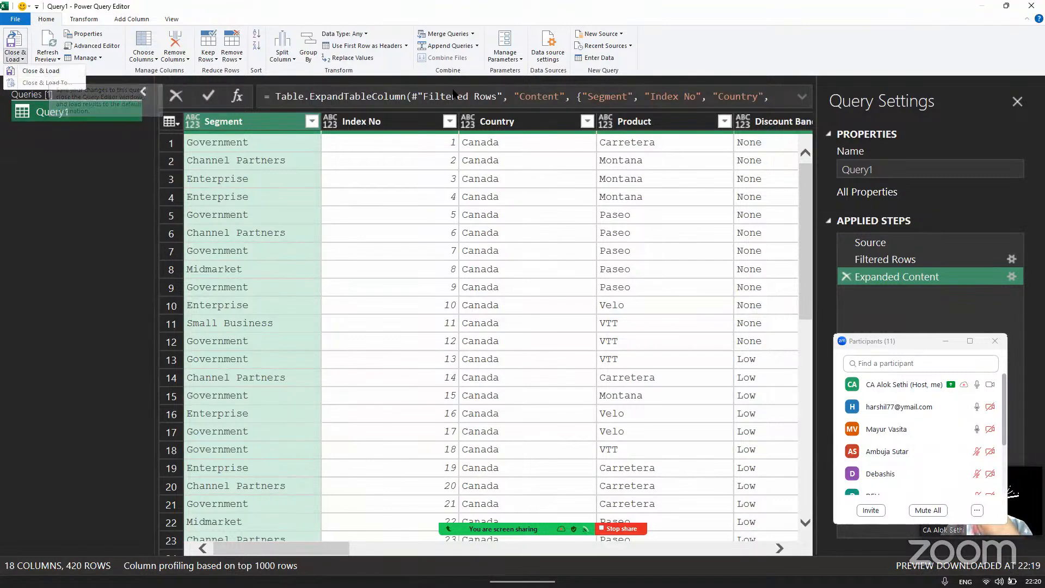
click(70, 75)
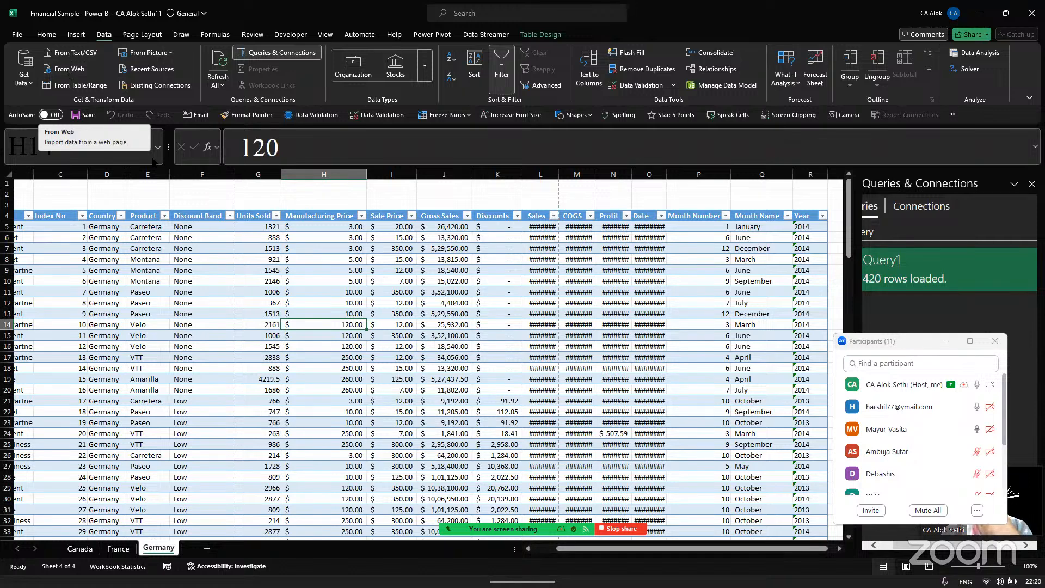
Check the workbook's list of connections, dismiss the Zoom participants window and return to the list of queries
click(929, 213)
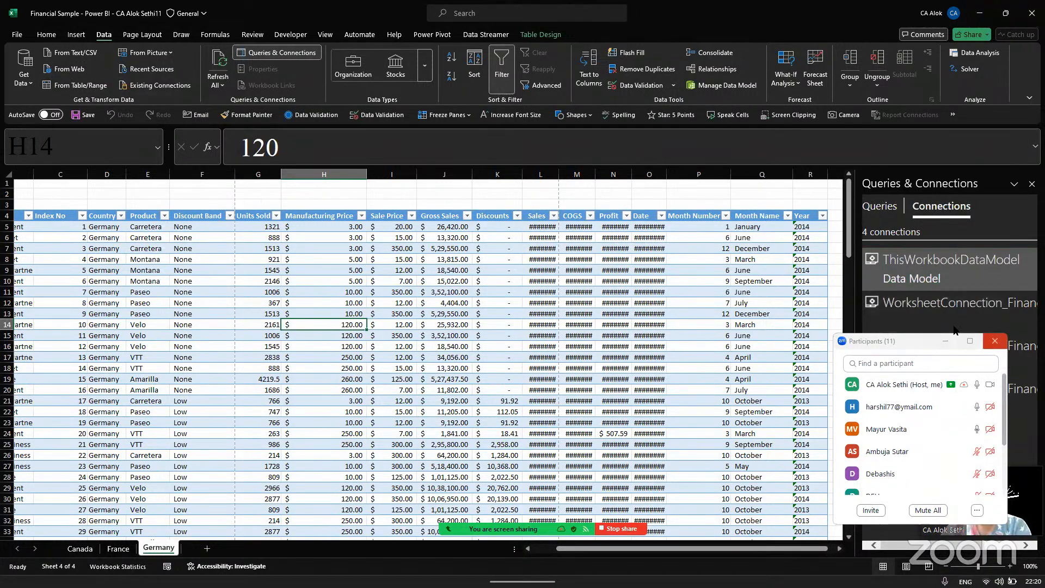
click(995, 341)
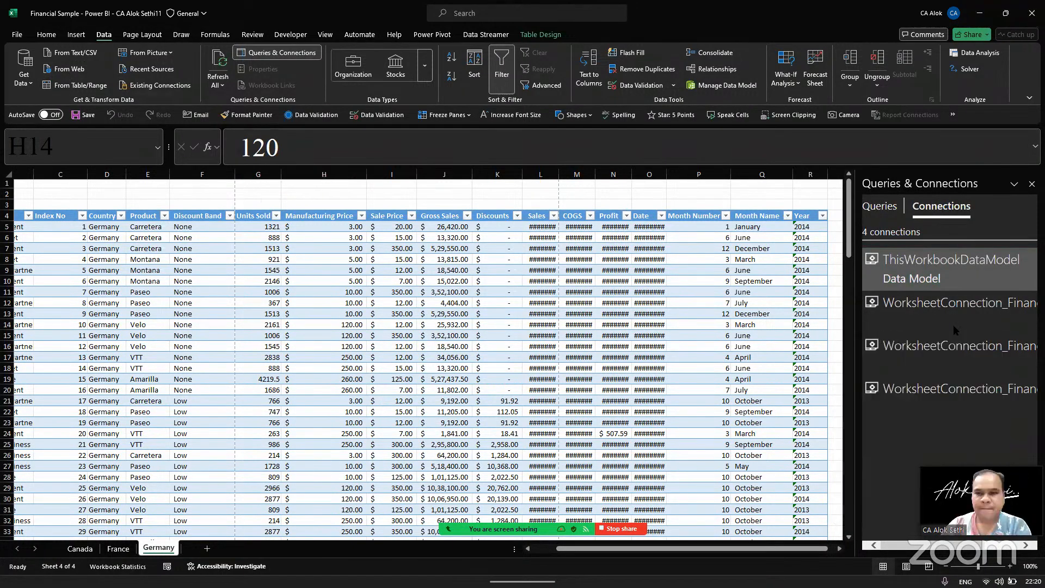
click(875, 210)
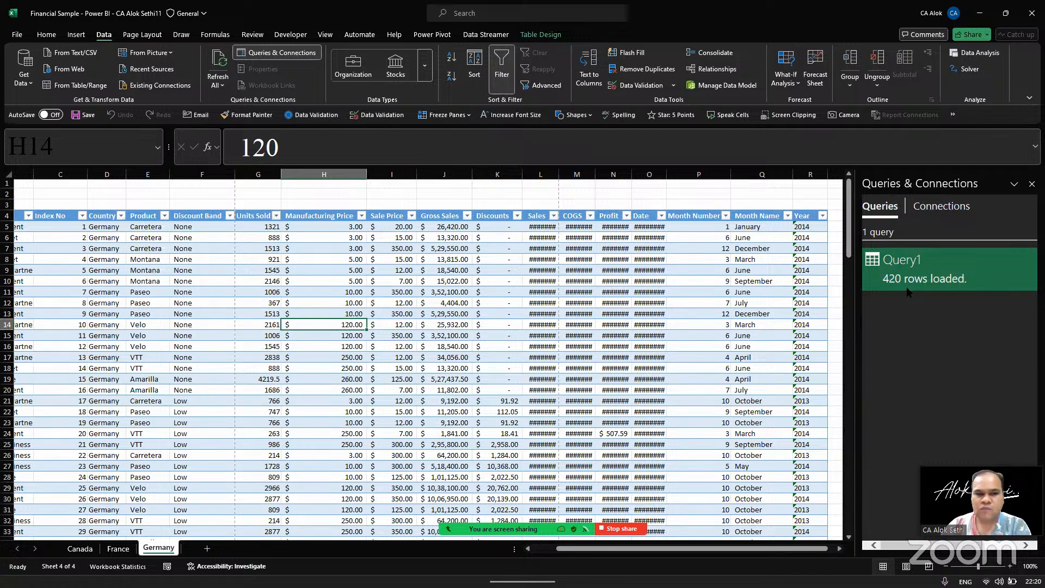
Change how Query1 loads to a PivotTable Report in a new worksheet, keeping the data added to the Data Model
right_click(915, 268)
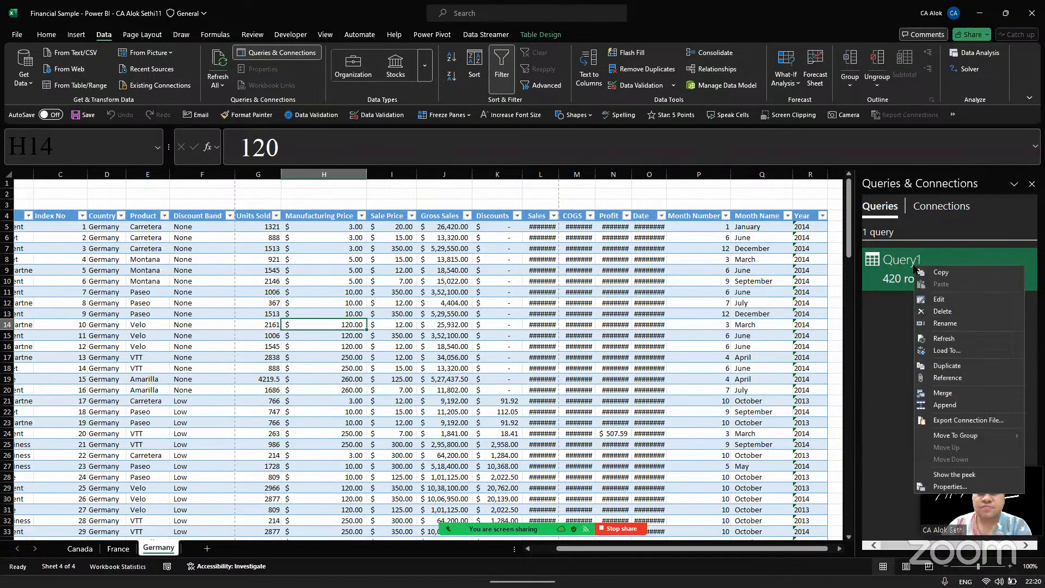
click(937, 350)
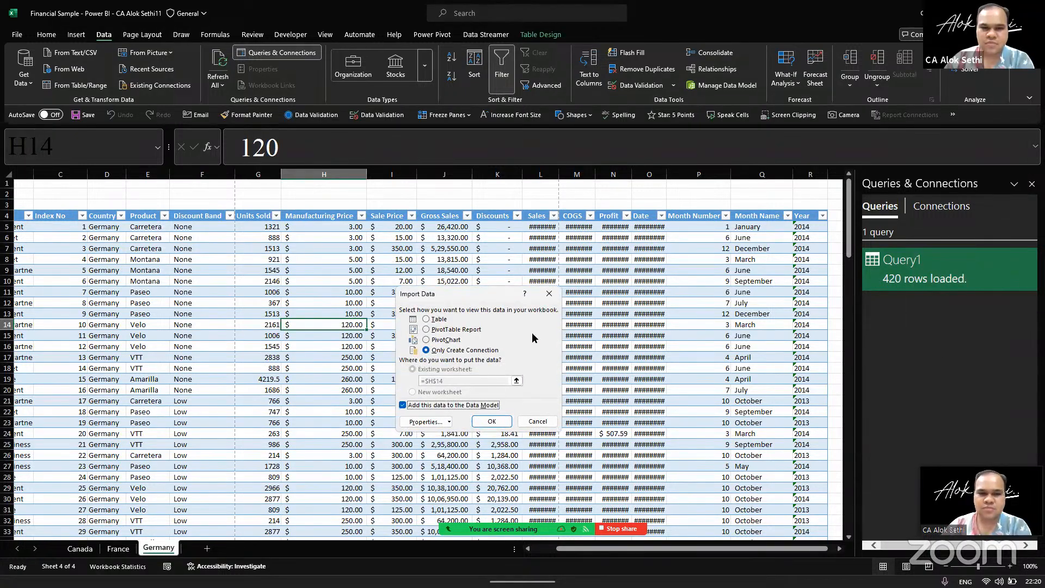
click(442, 330)
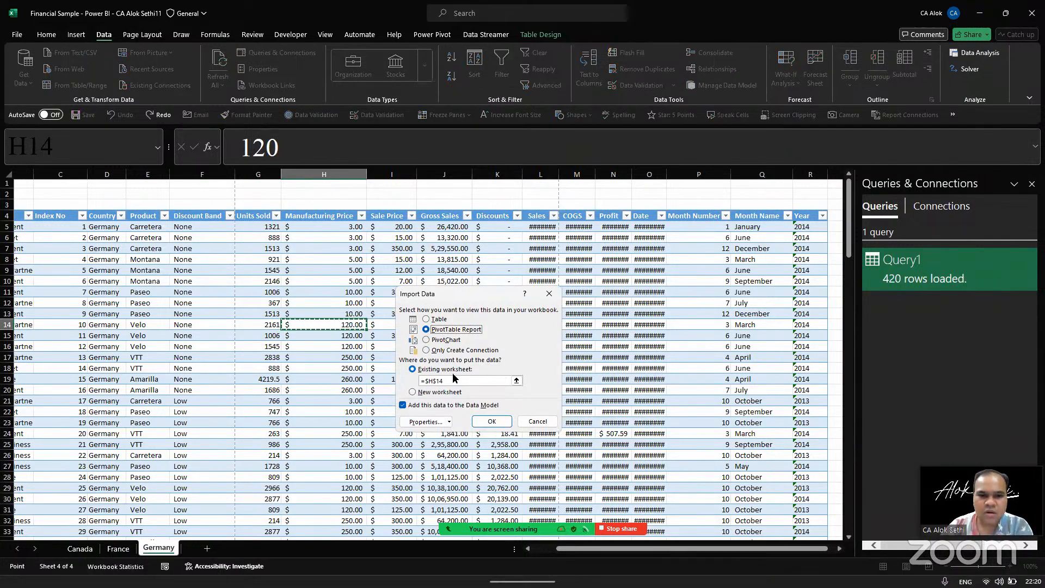
click(413, 392)
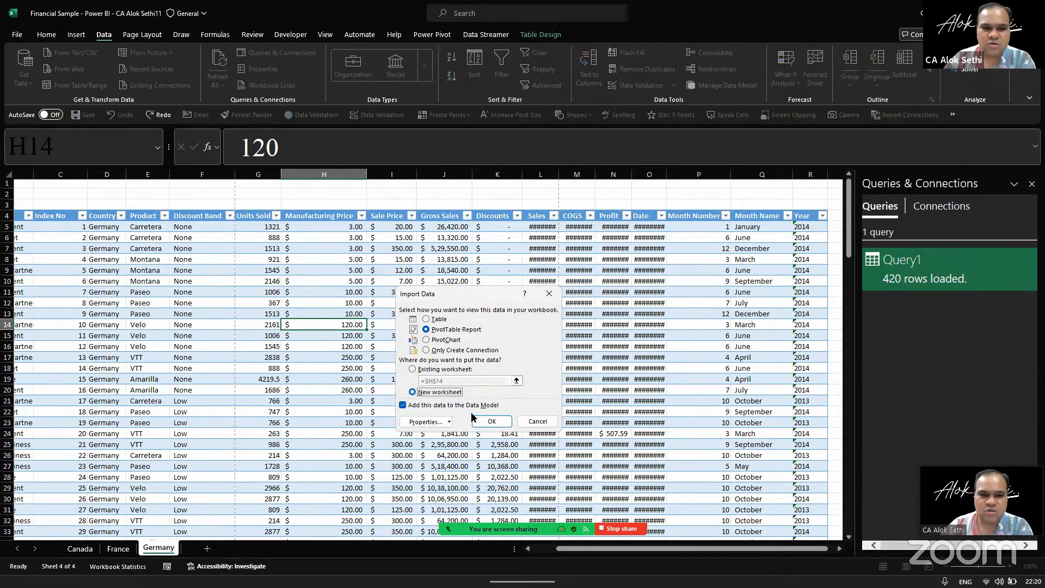
click(488, 420)
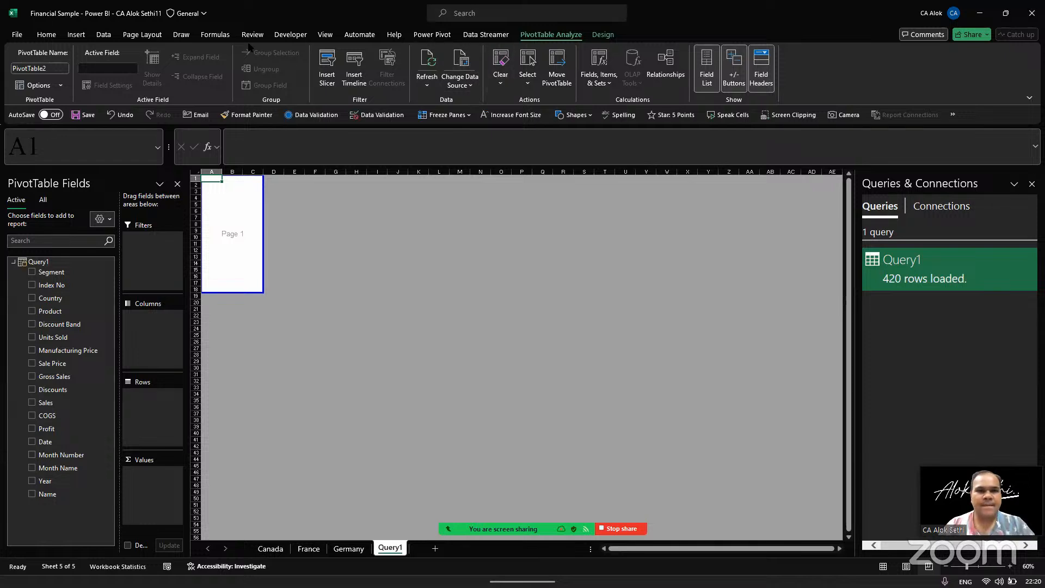
Switch the new sheet to Normal view and build the PivotTable with Country as rows and Sales as values
click(325, 35)
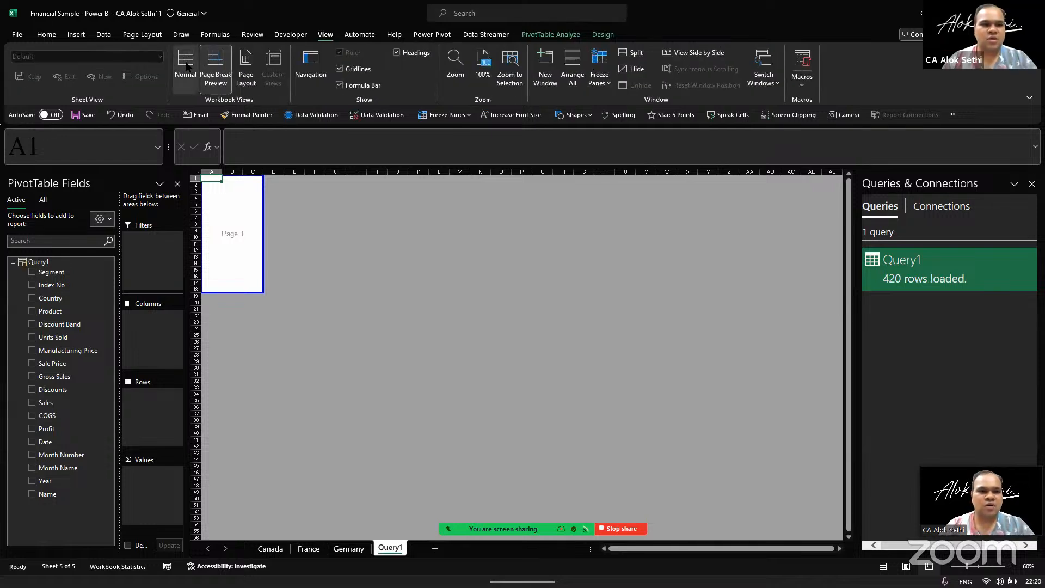
click(185, 66)
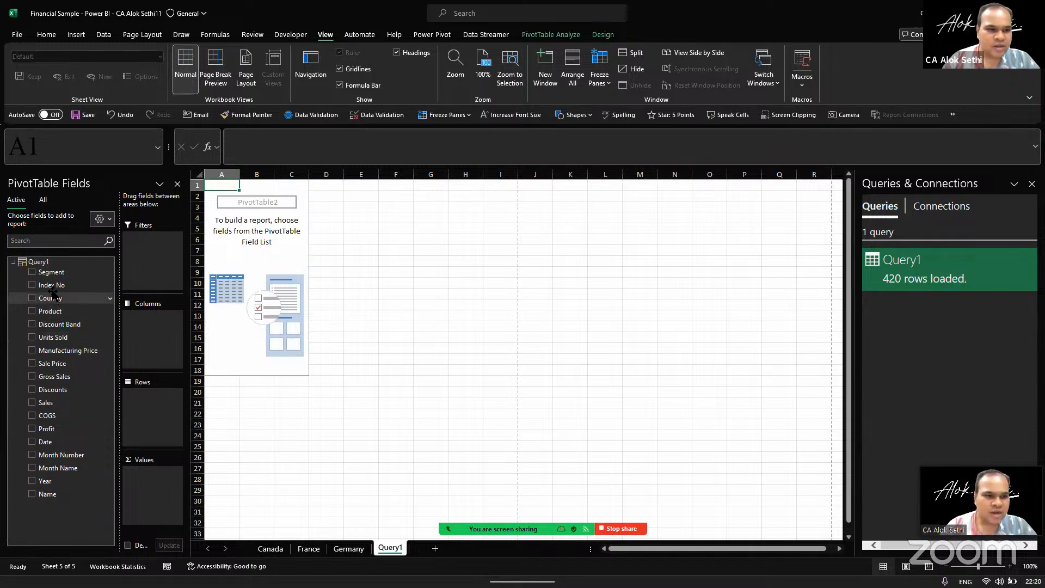
drag(55, 301, 161, 409)
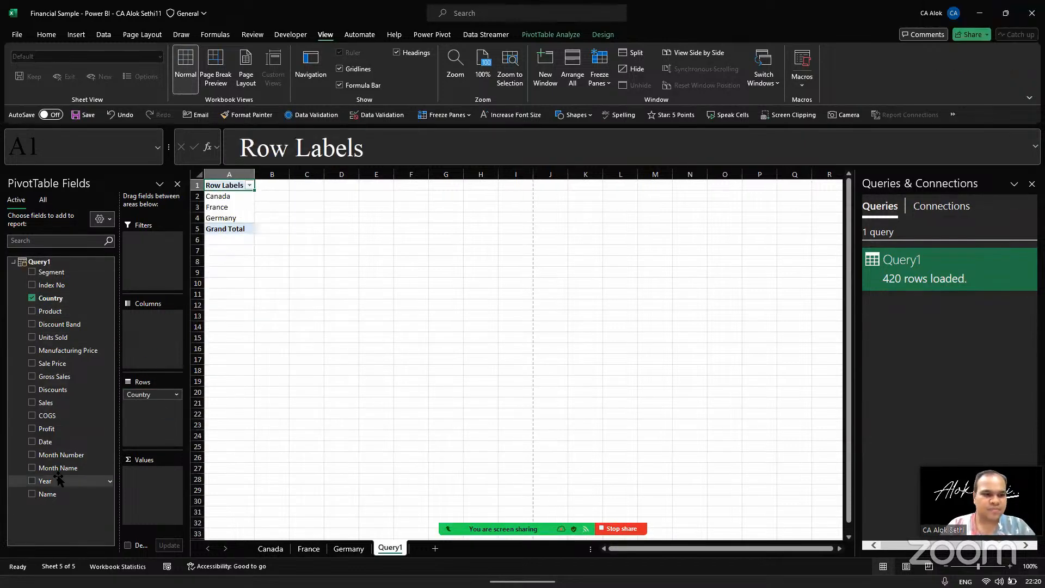
drag(49, 405, 161, 503)
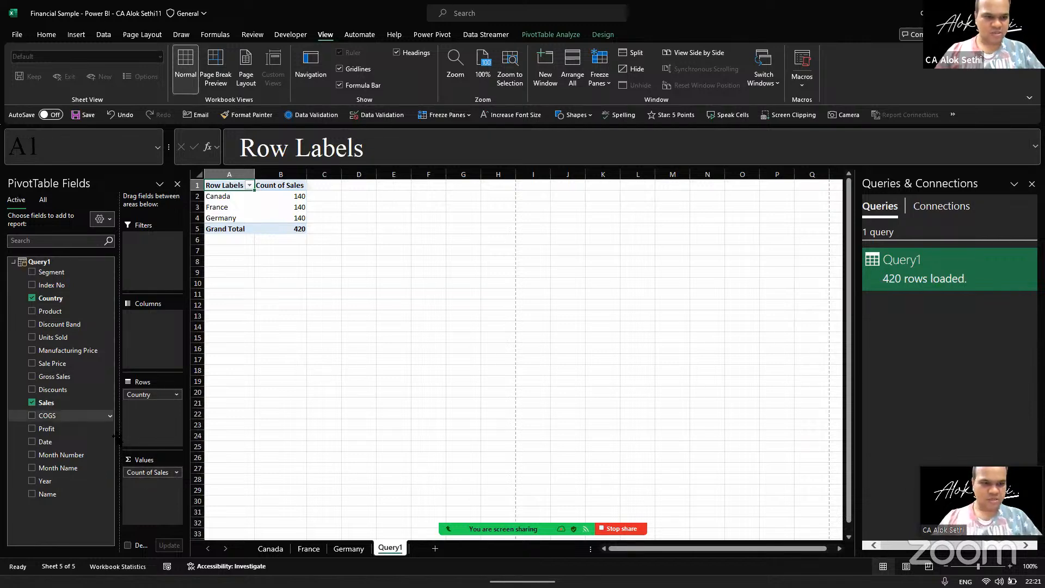
Try to summarize the PivotTable's Sales value field by Sum instead of Count
click(175, 472)
click(176, 460)
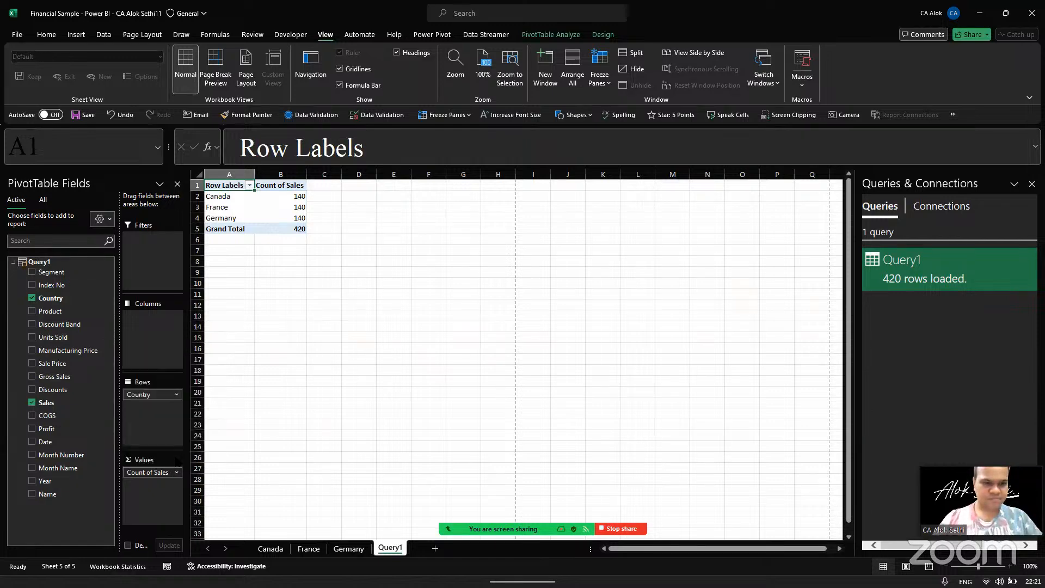
click(396, 370)
click(495, 434)
click(545, 389)
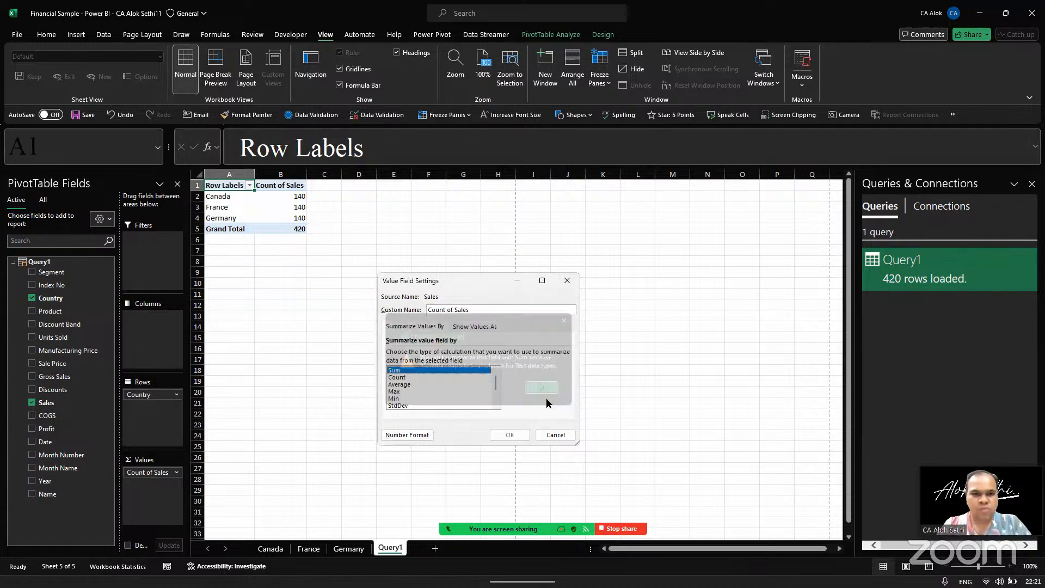
click(554, 433)
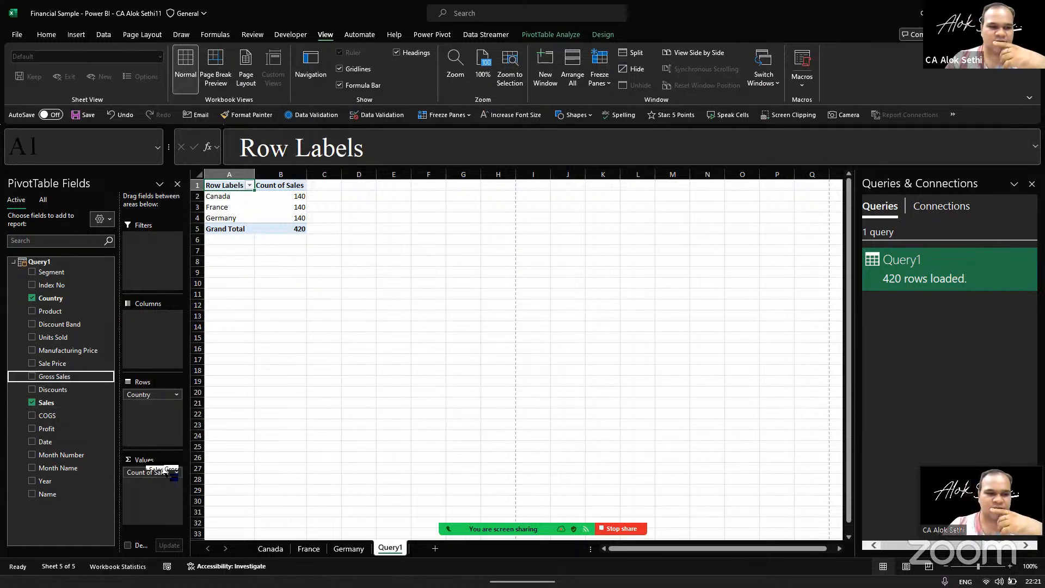
Add Gross Sales as a second value field in the PivotTable
drag(52, 376, 155, 494)
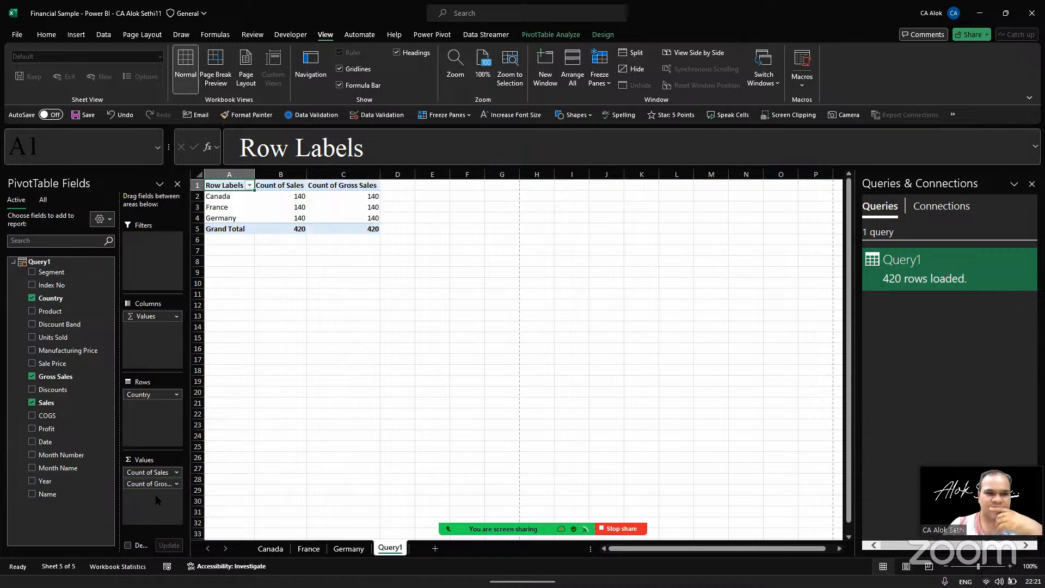
Reopen Query1 in the Power Query Editor and examine its columns and the data types assigned to them
click(902, 259)
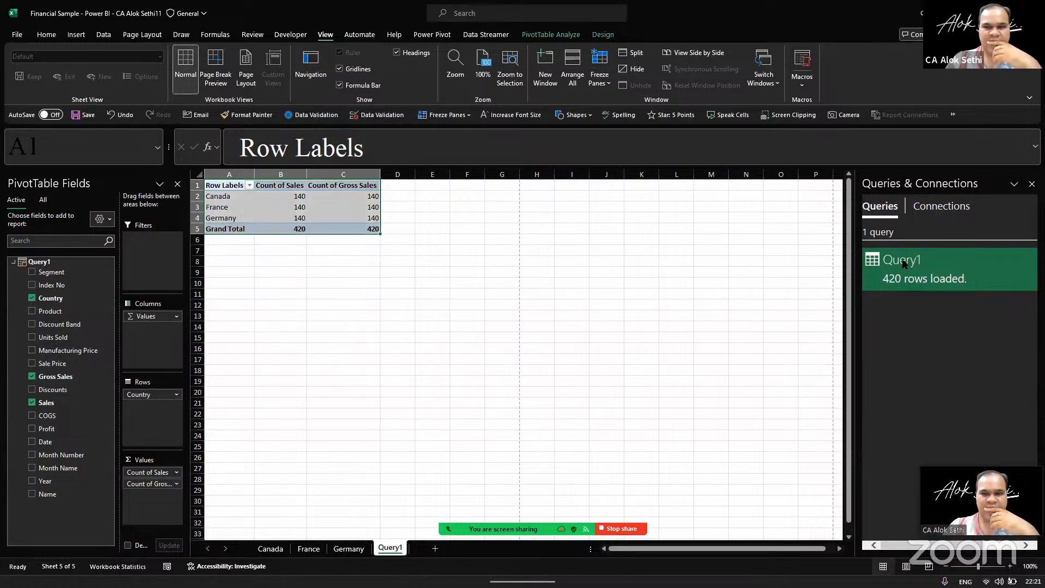
double_click(901, 260)
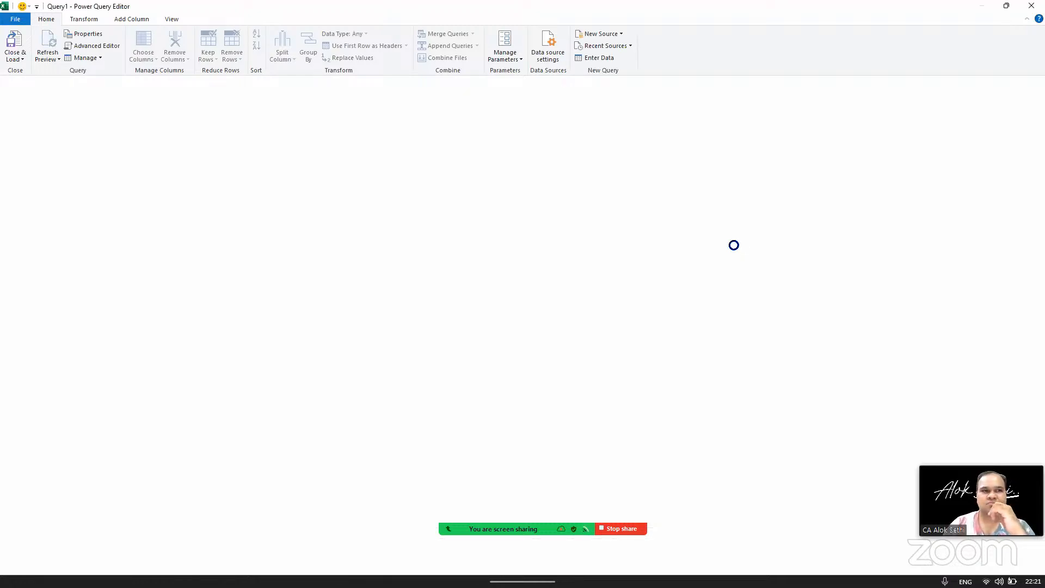
scroll(486, 222, right, 10)
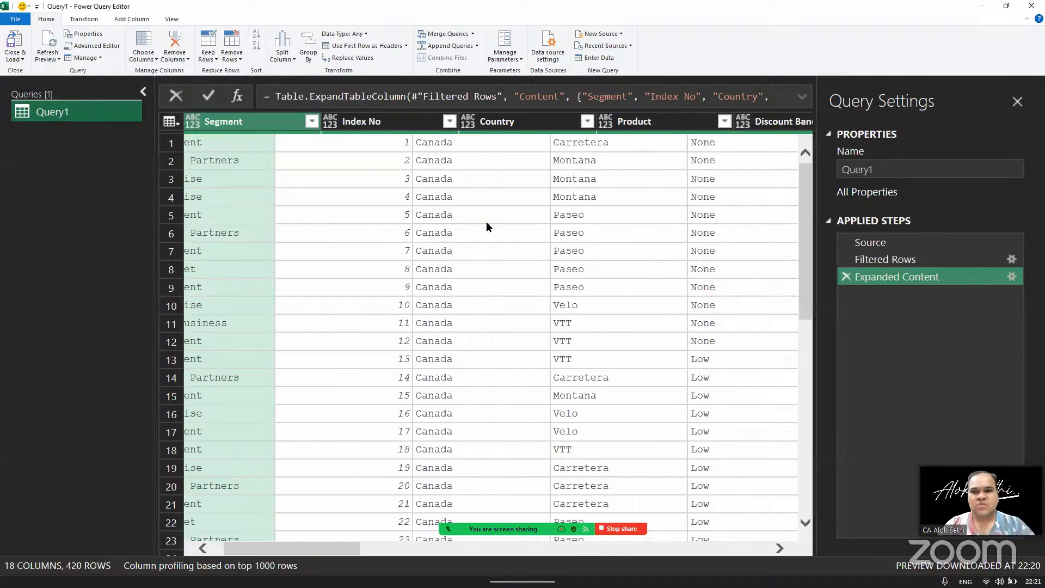
scroll(487, 223, left, 10)
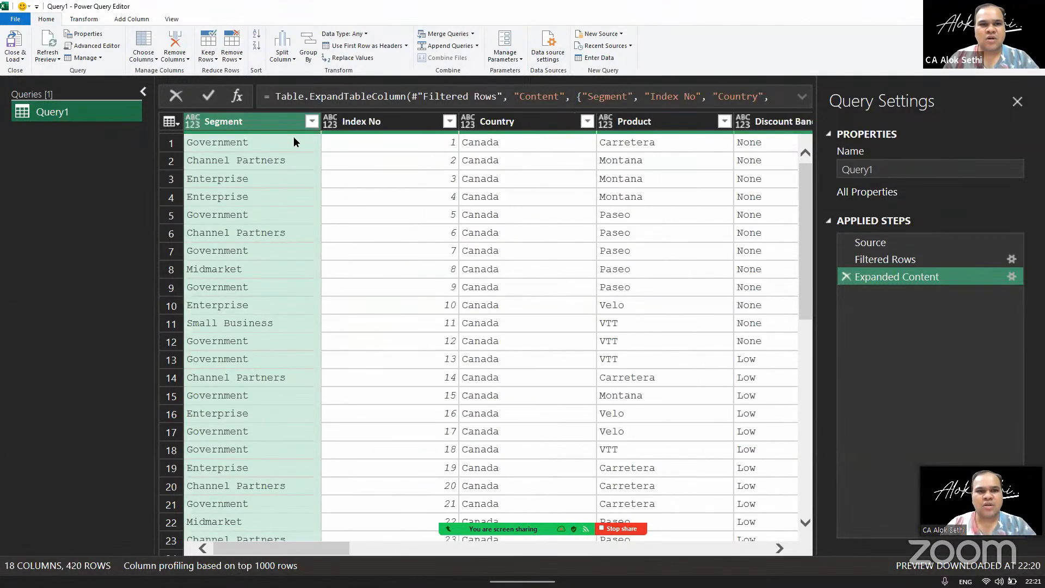
click(359, 33)
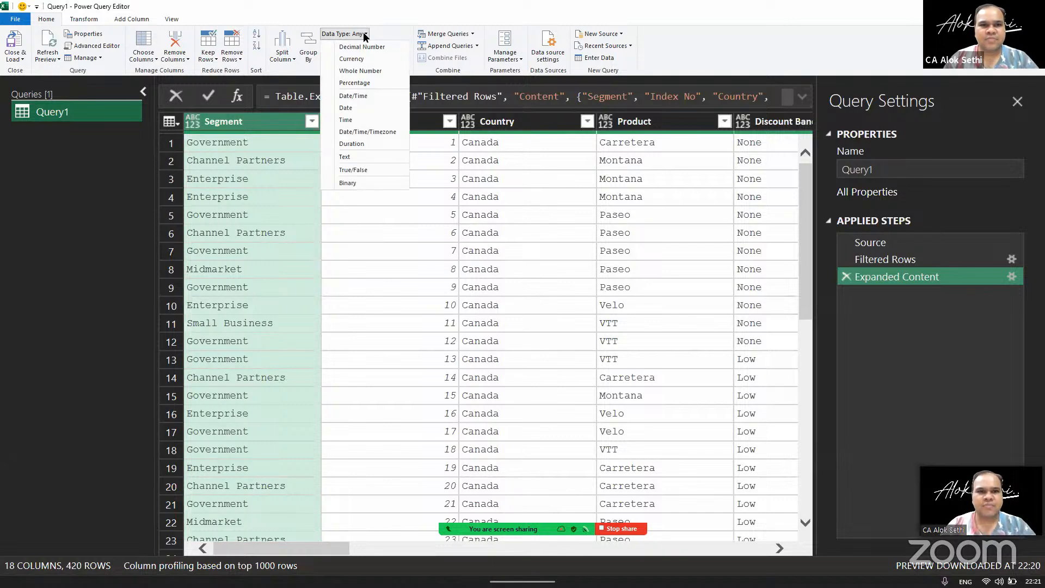
click(402, 32)
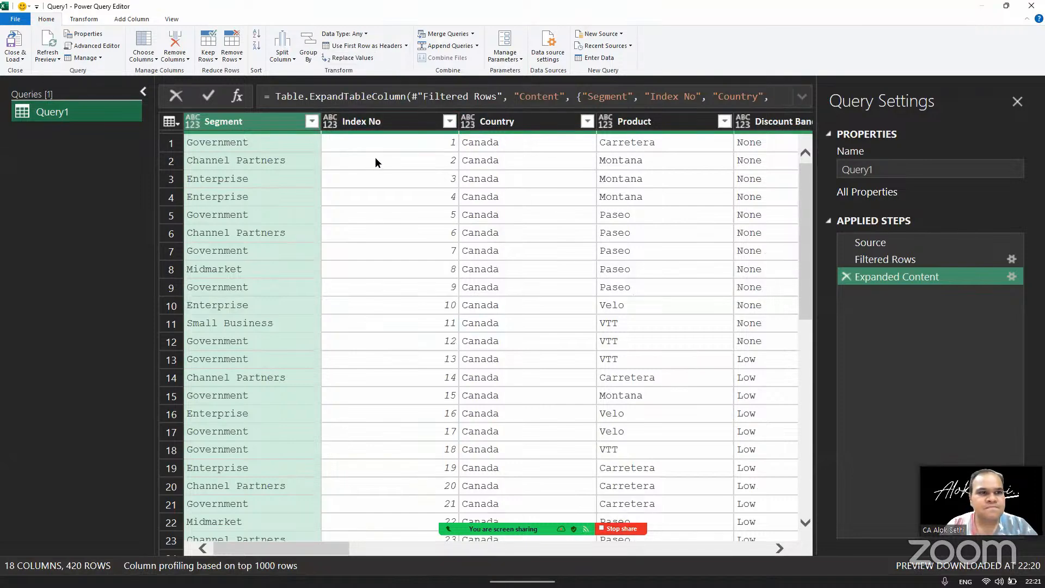
scroll(375, 162, right, 5)
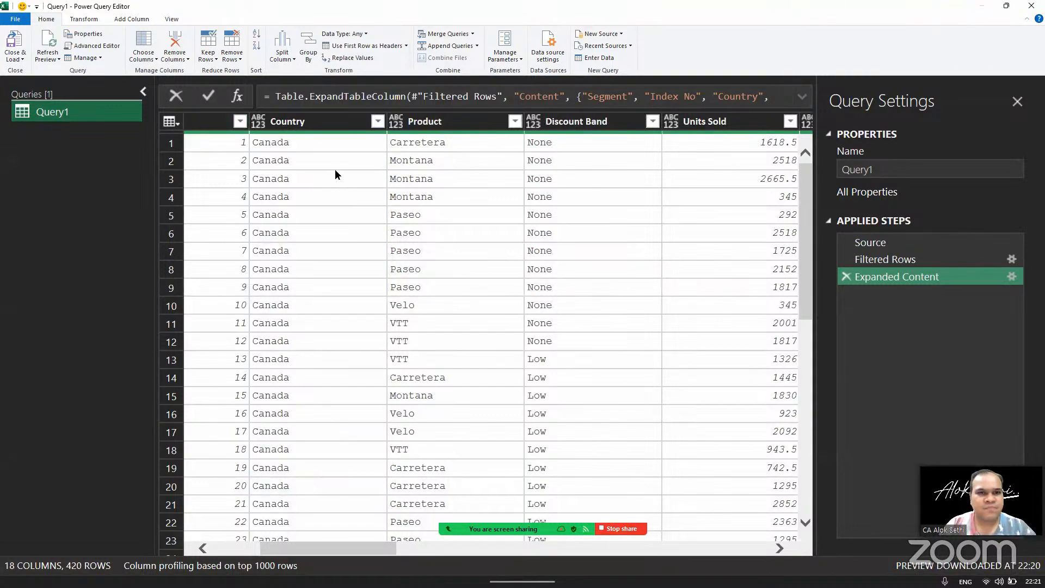
scroll(334, 169, left, 5)
scroll(335, 174, right, 15)
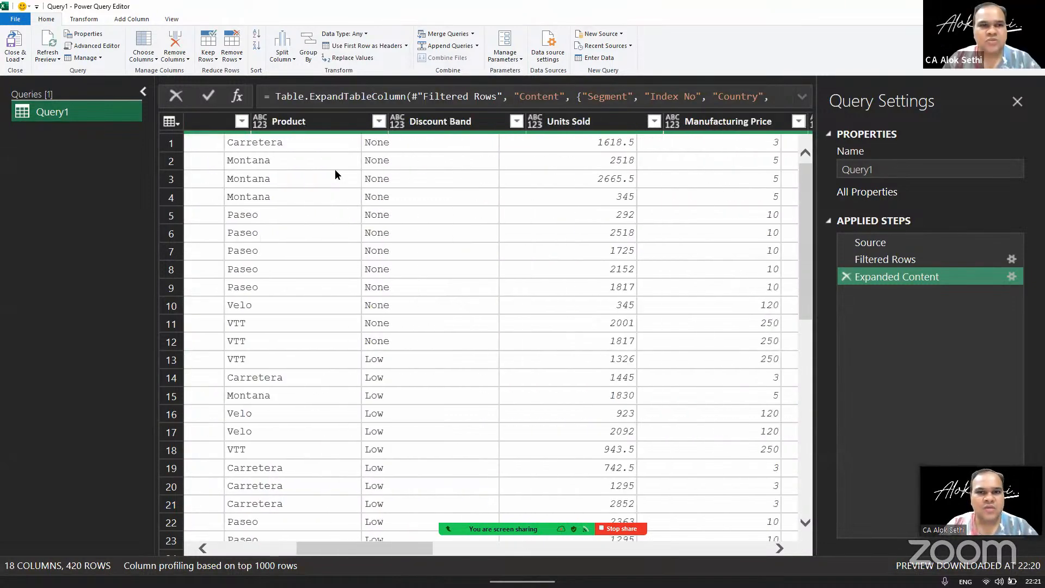
click(86, 59)
click(86, 58)
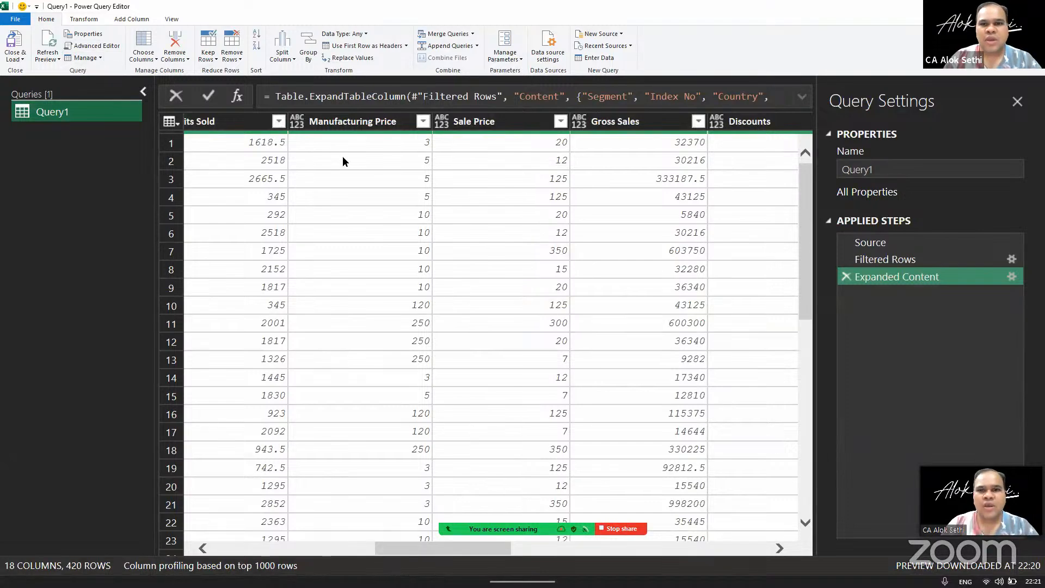
Set the data type of the Gross Sales column in Query1 to Whole Number
scroll(343, 161, right, 5)
click(350, 127)
click(334, 125)
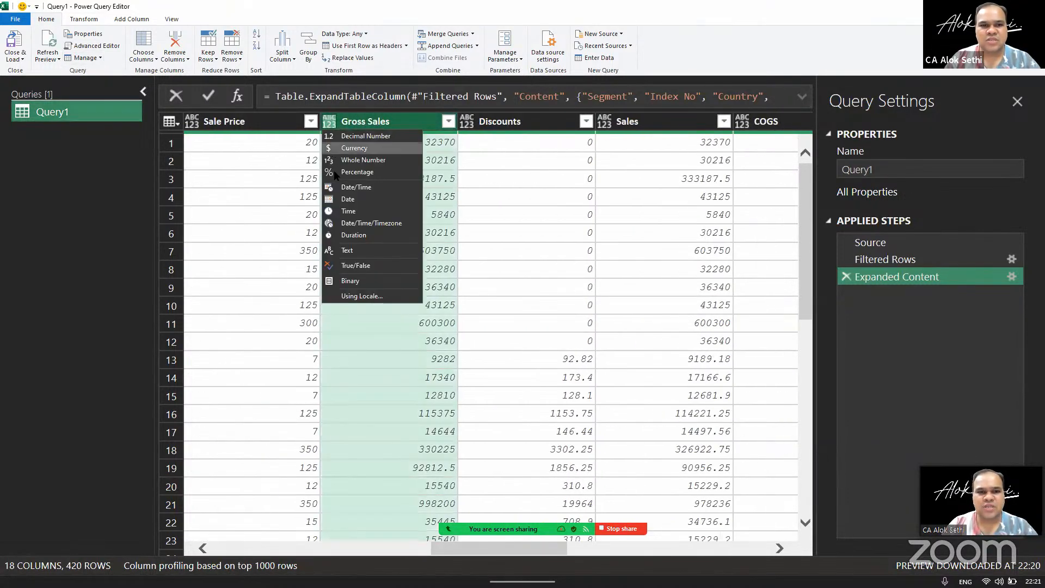
click(338, 161)
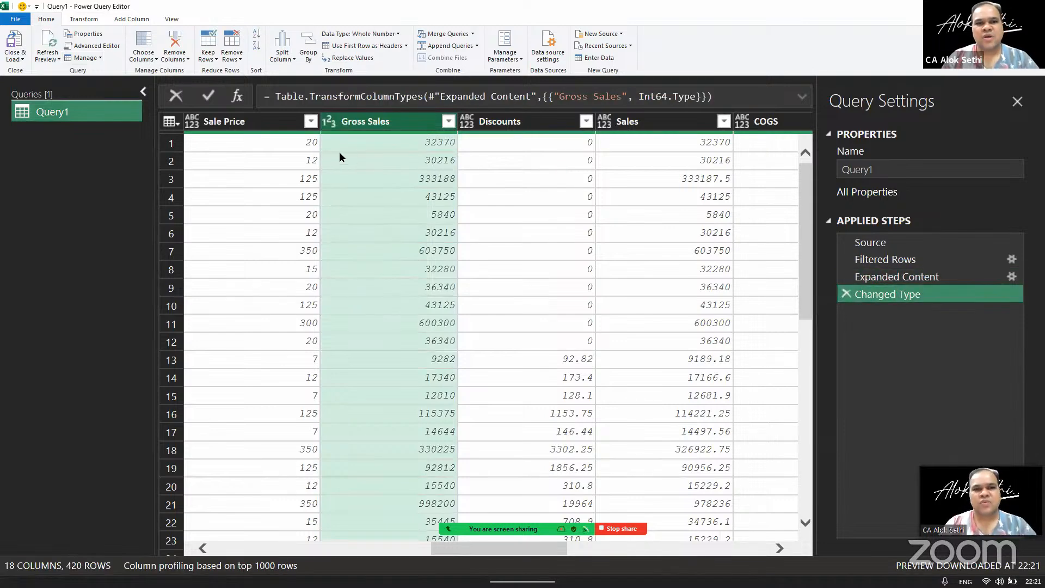
Set the data type of the Sales column in Query1 to Whole Number
scroll(360, 165, left, 5)
scroll(360, 165, right, 5)
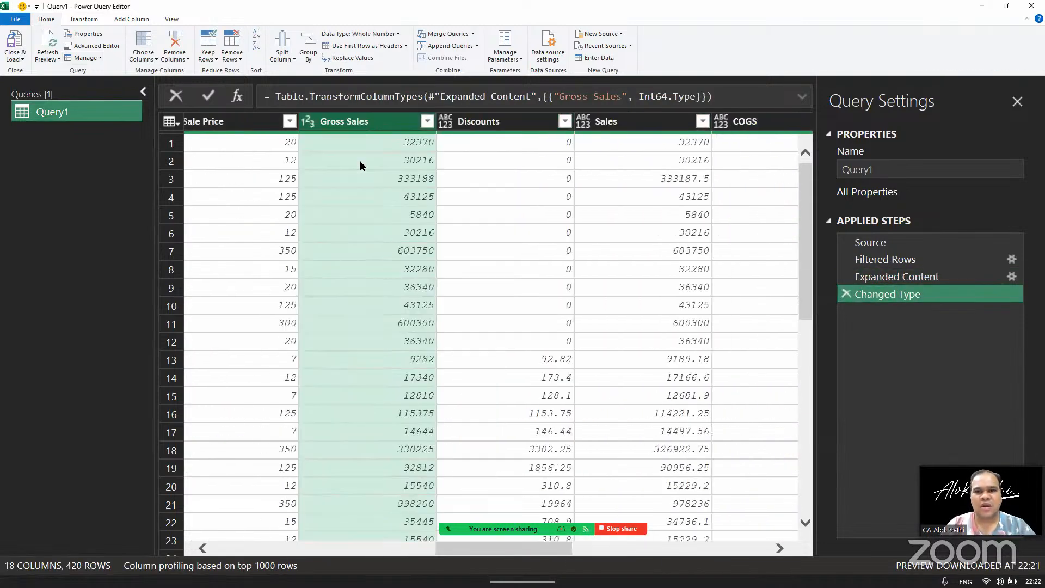
click(591, 135)
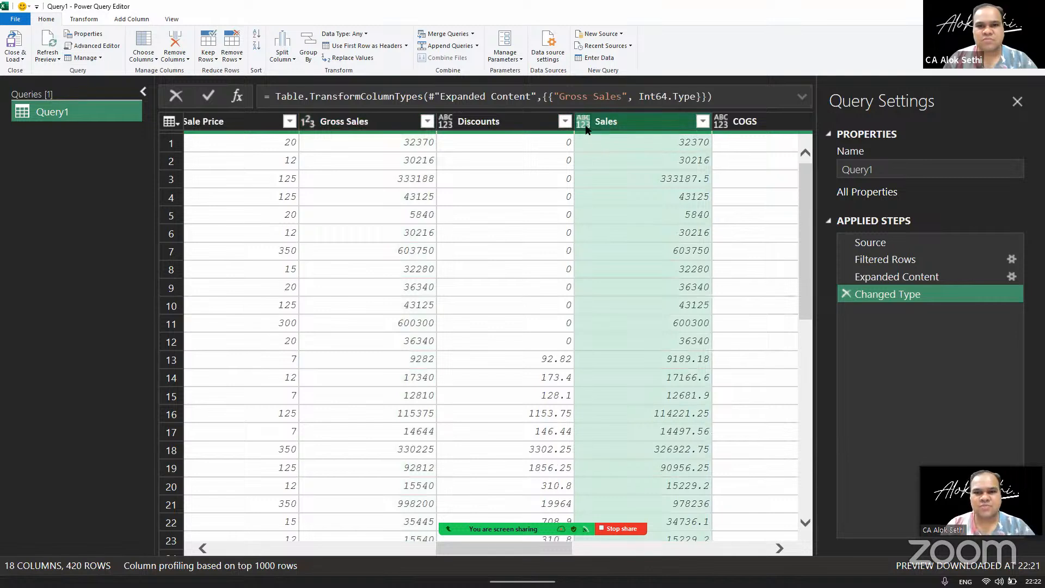
click(583, 122)
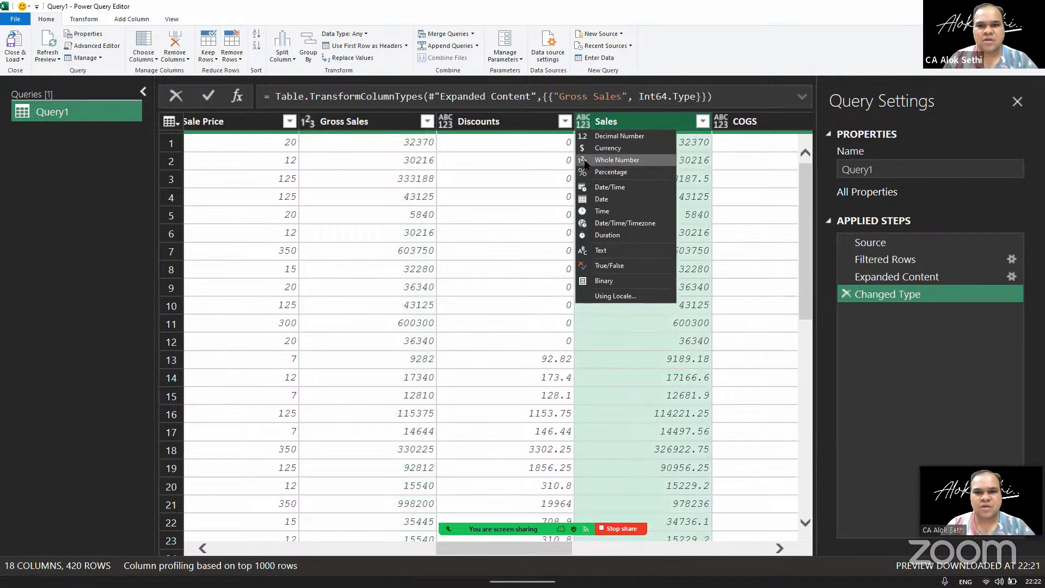
click(585, 161)
Close the query editor, load the Query1 changes back into the workbook and continue past the .NET Framework error dialog
click(15, 57)
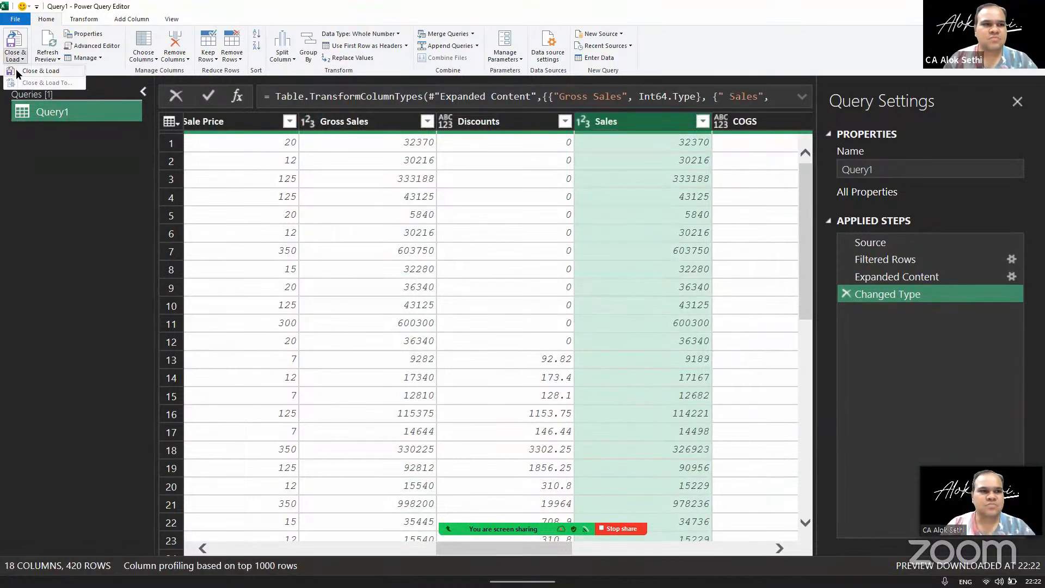
click(16, 72)
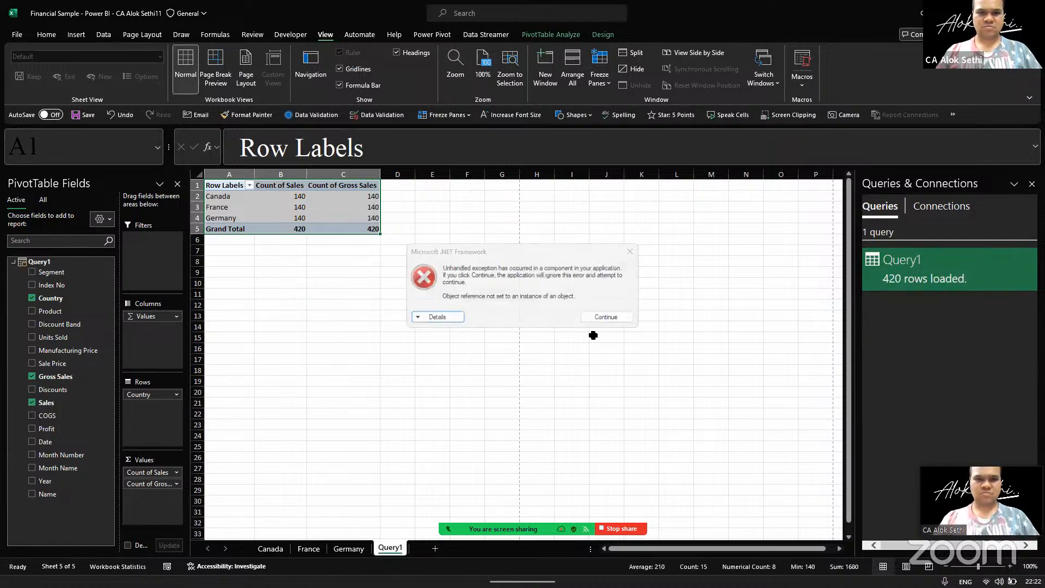
click(606, 318)
click(608, 326)
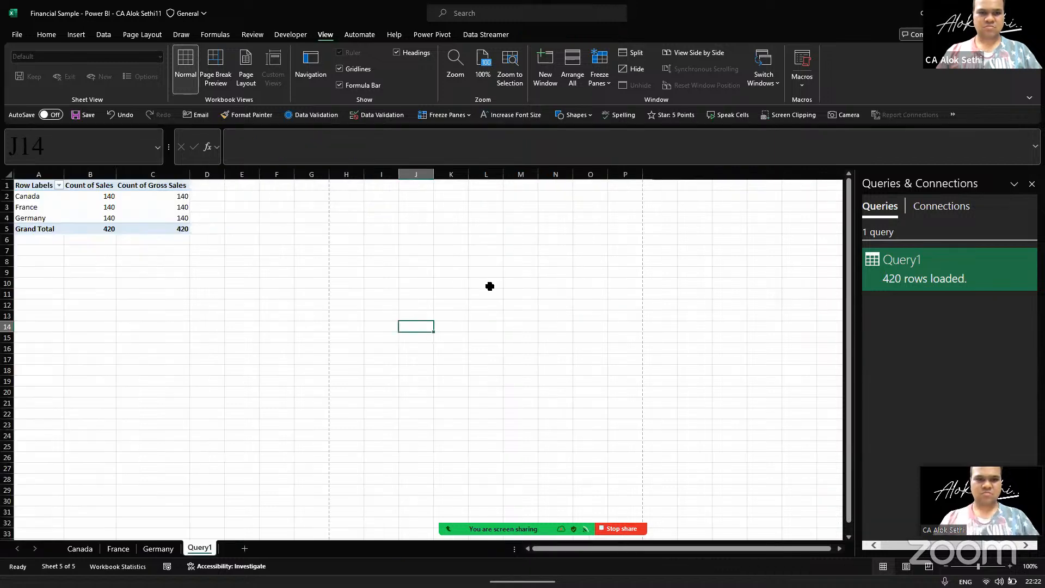
Refresh the PivotTable on the Query1 sheet with the reloaded query data
click(177, 220)
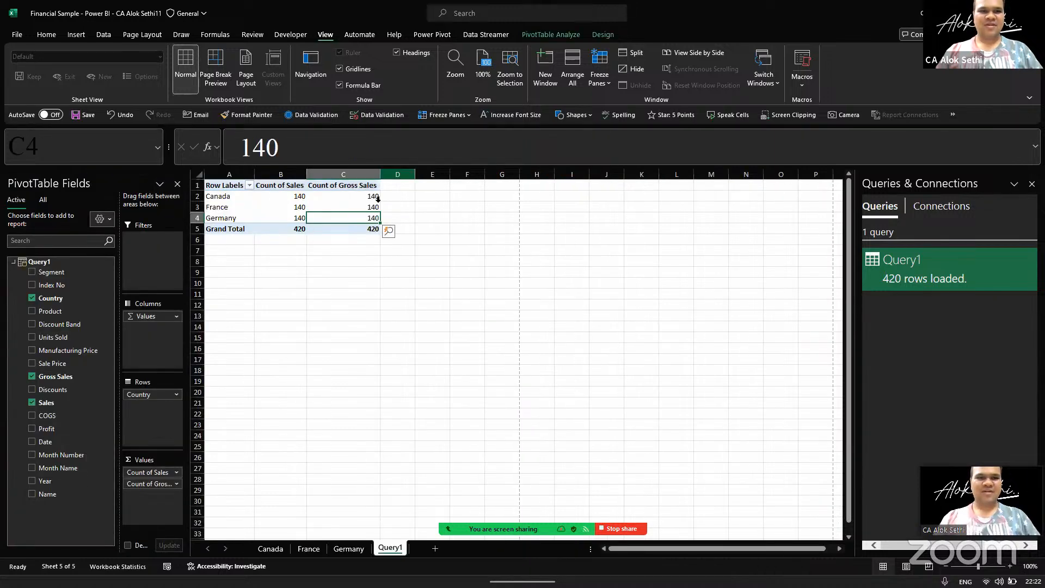
click(547, 36)
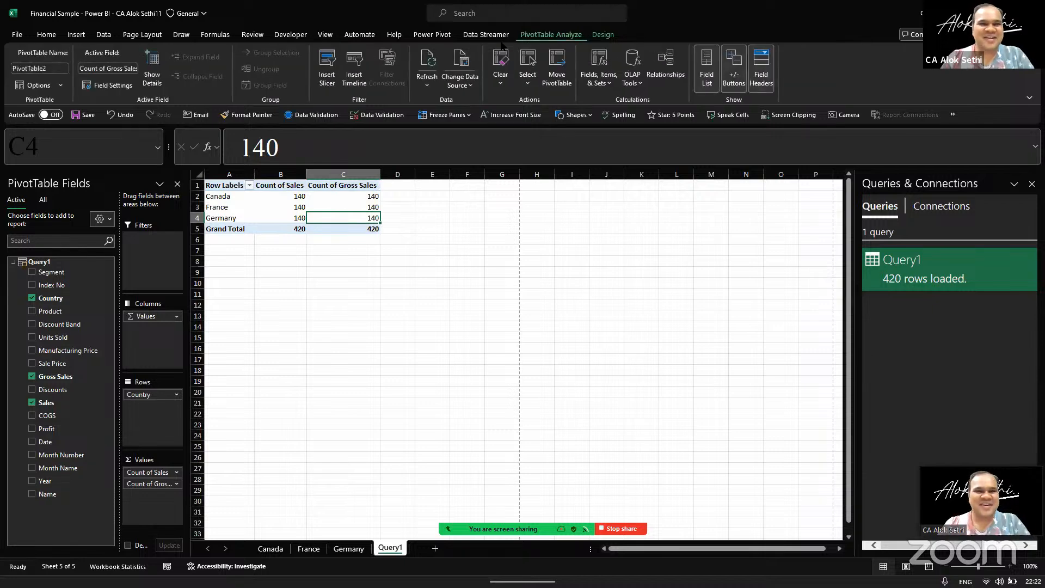
click(429, 74)
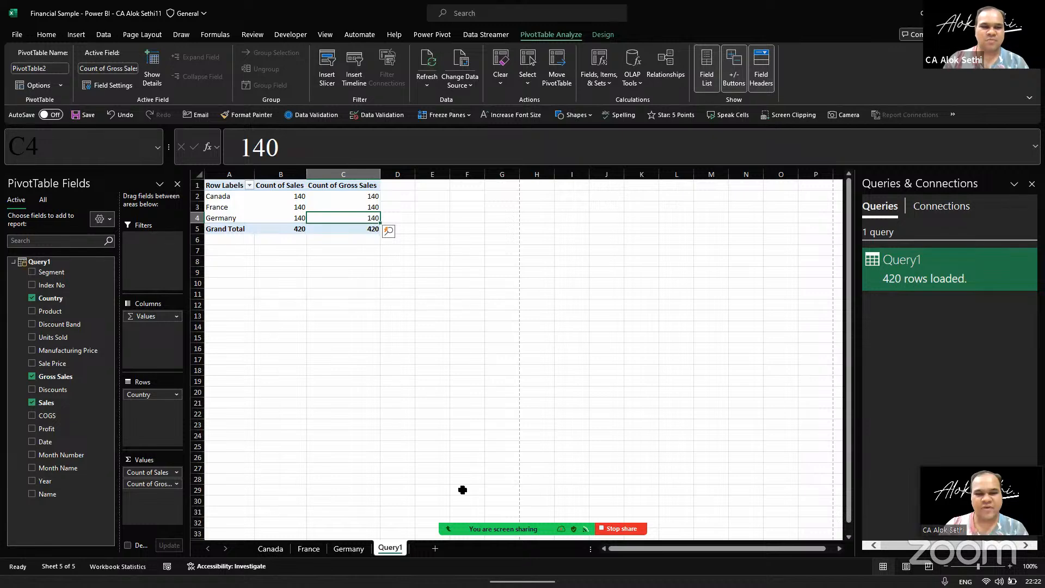
Summarize the PivotTable's Sales value field by Sum and select Canada's Gross Sales value
click(154, 473)
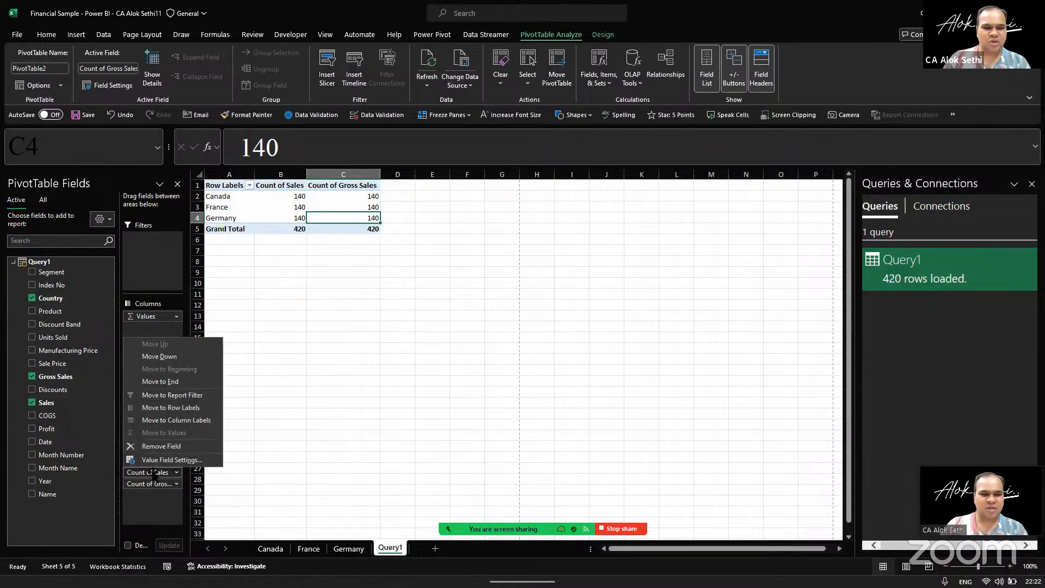
click(154, 474)
click(154, 473)
click(164, 460)
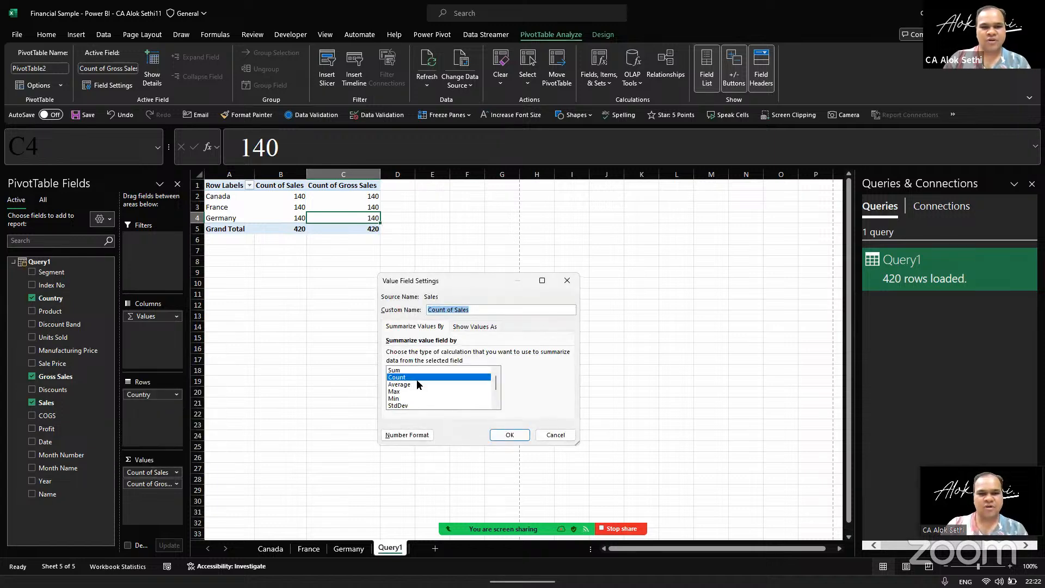
click(422, 370)
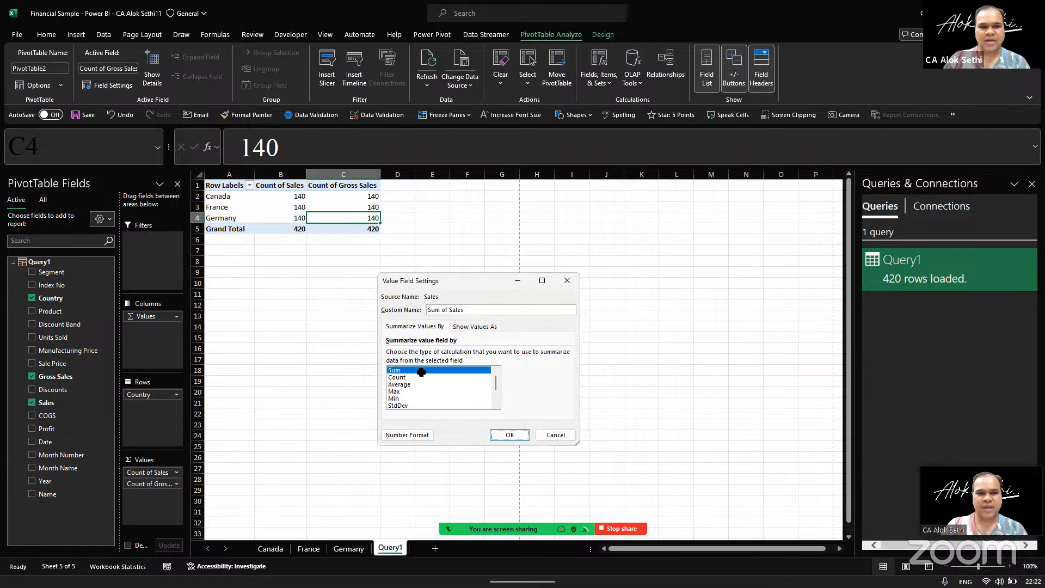
double_click(422, 371)
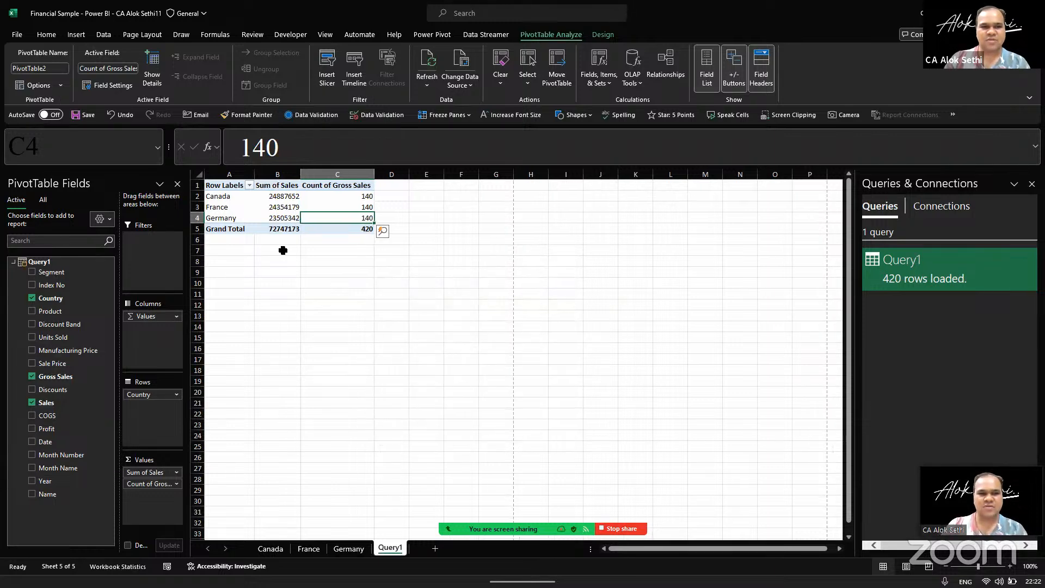
click(359, 197)
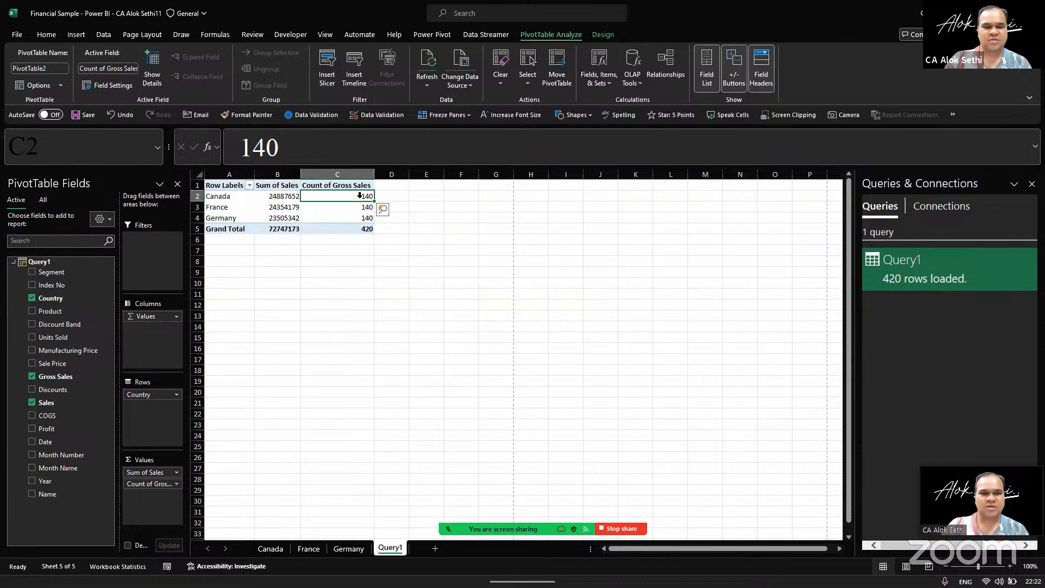